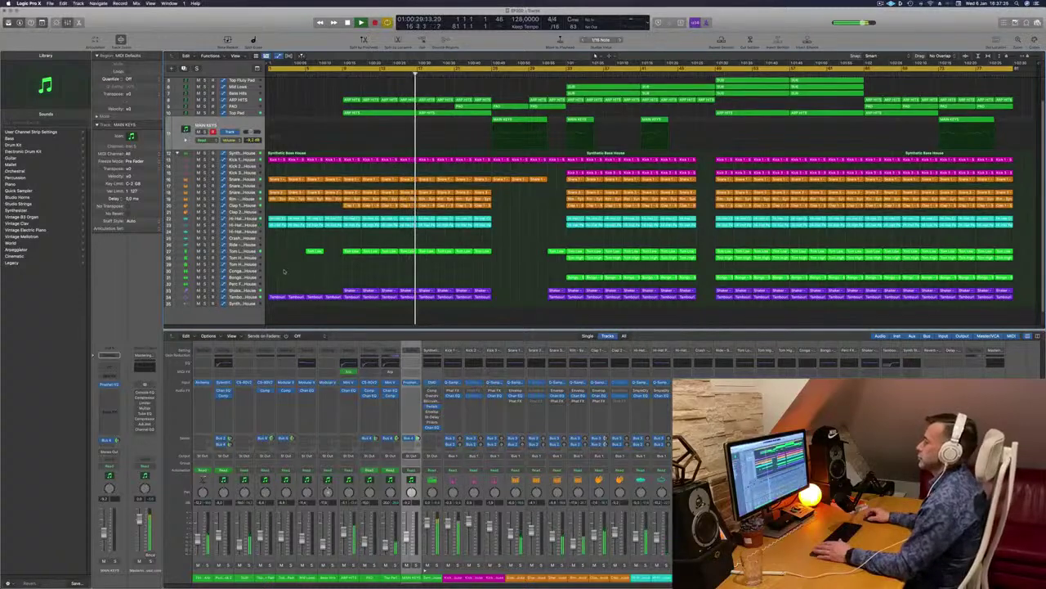
During playback, select and review the Shaker, Tambourine, PLUCK, MAIN KEYS, Kick 3 and Bongo tracks one after another.
click(241, 290)
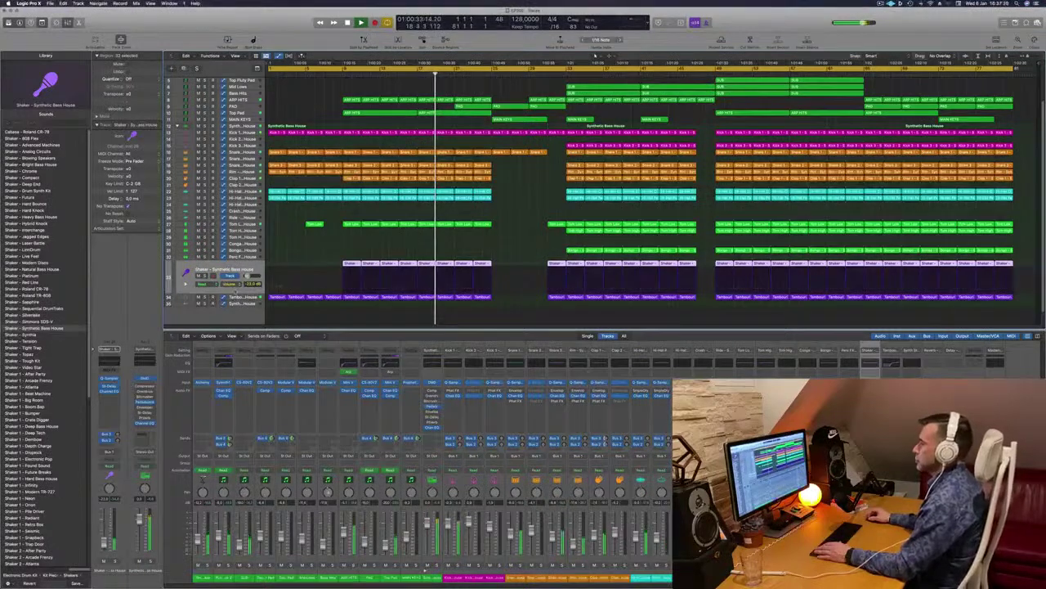
click(237, 296)
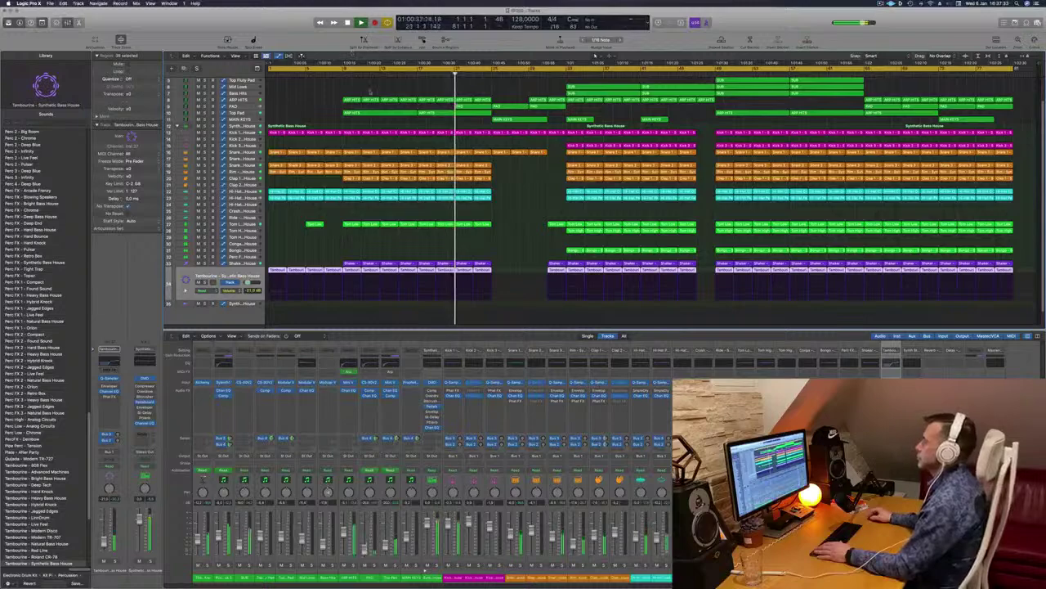
scroll(370, 92, up, 3)
click(237, 87)
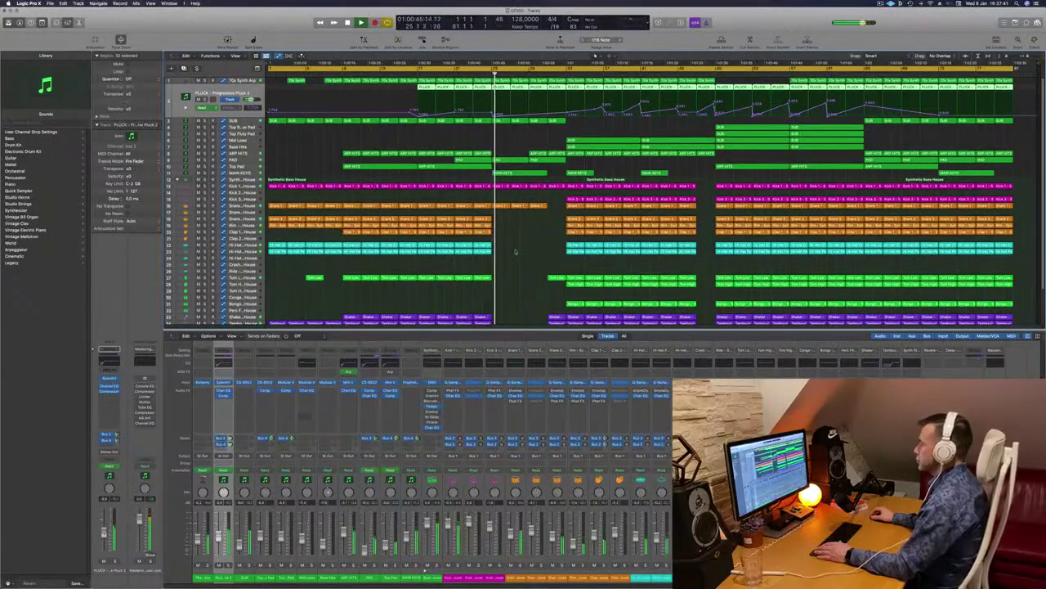
click(241, 172)
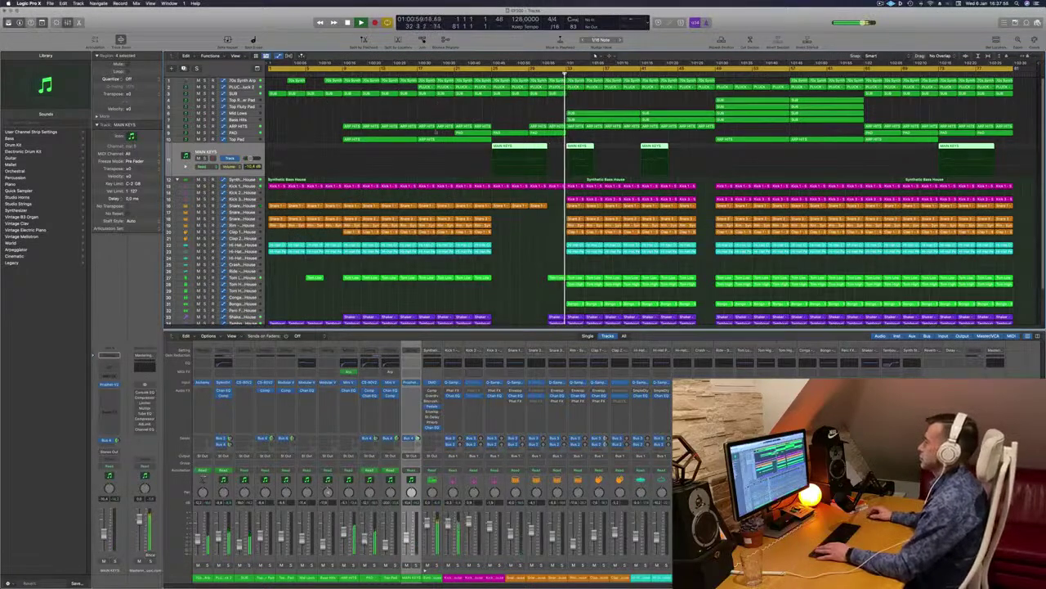
scroll(518, 229, down, 3)
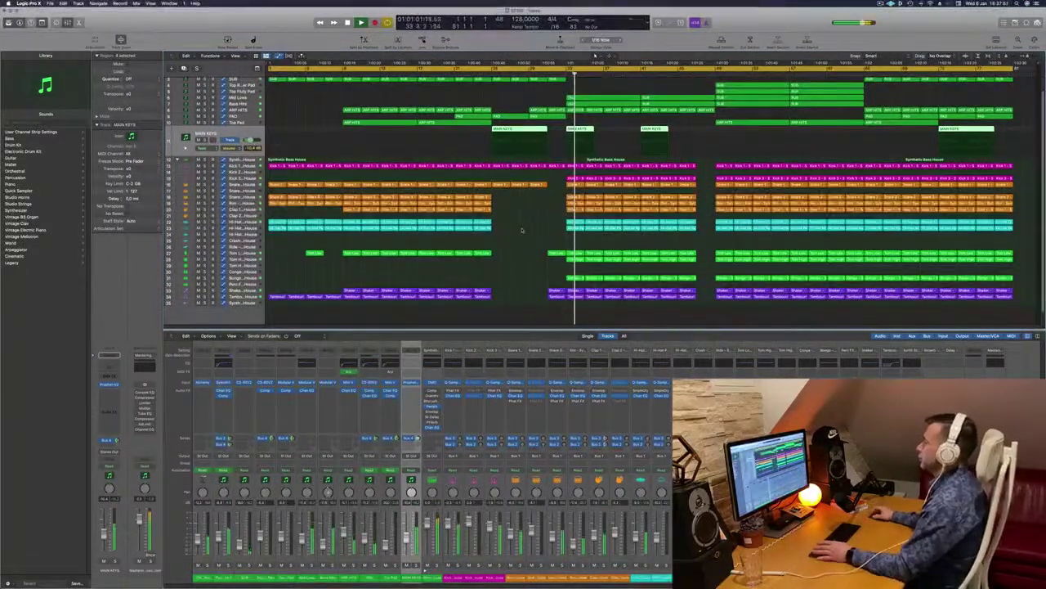
scroll(541, 109, up, 3)
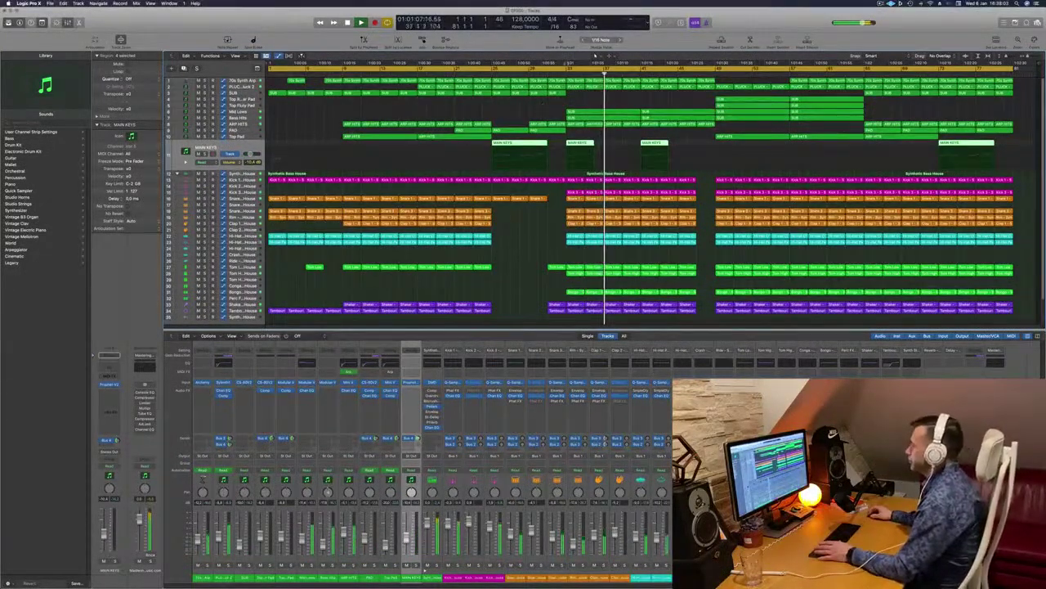
click(243, 193)
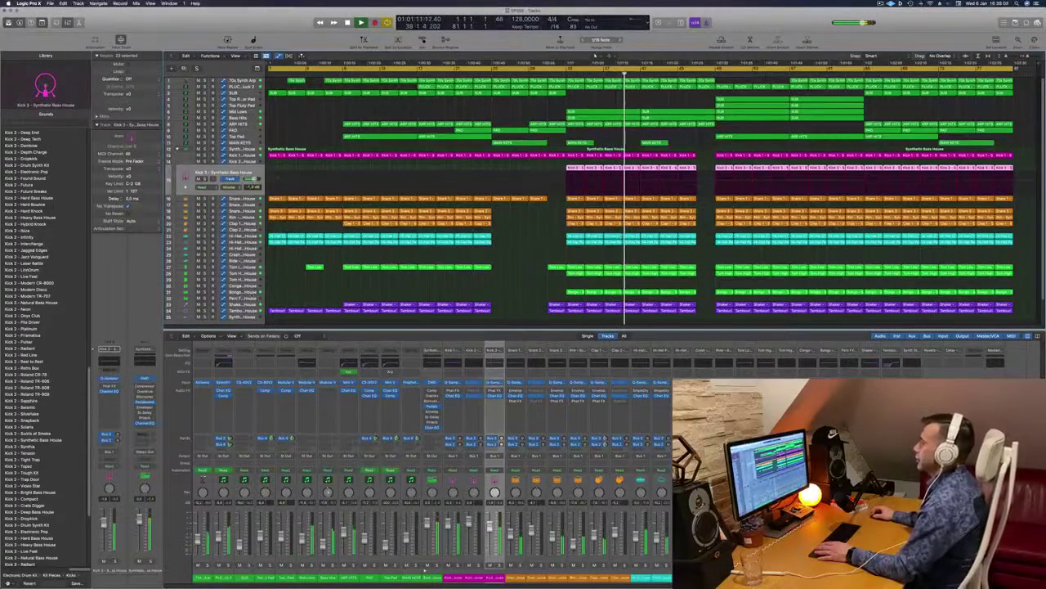
click(242, 292)
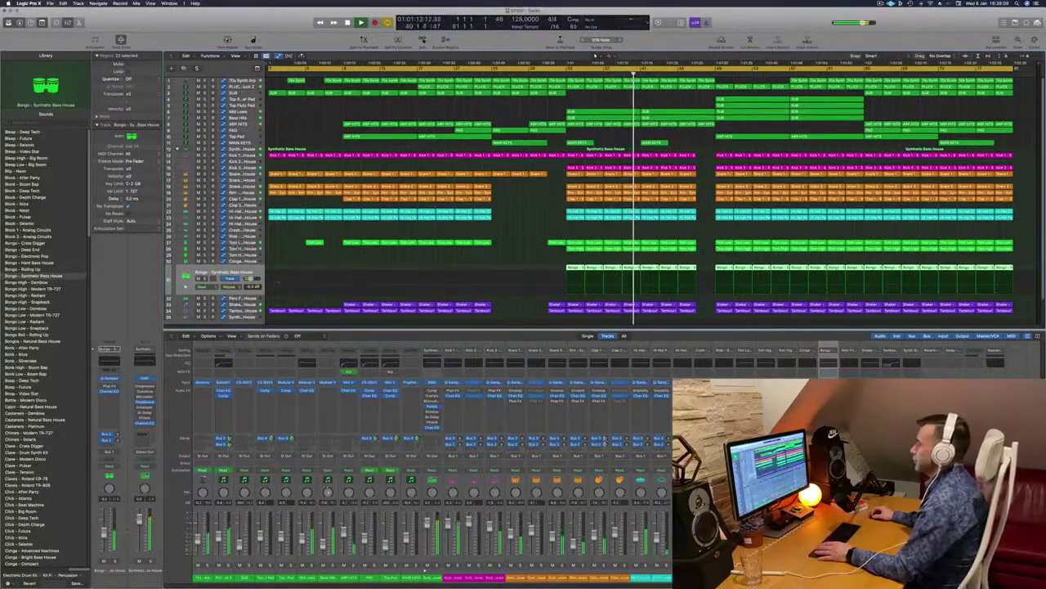
Solo the Tom Low, Tom High and Bongo tracks to hear these percussion parts together.
click(243, 242)
click(205, 254)
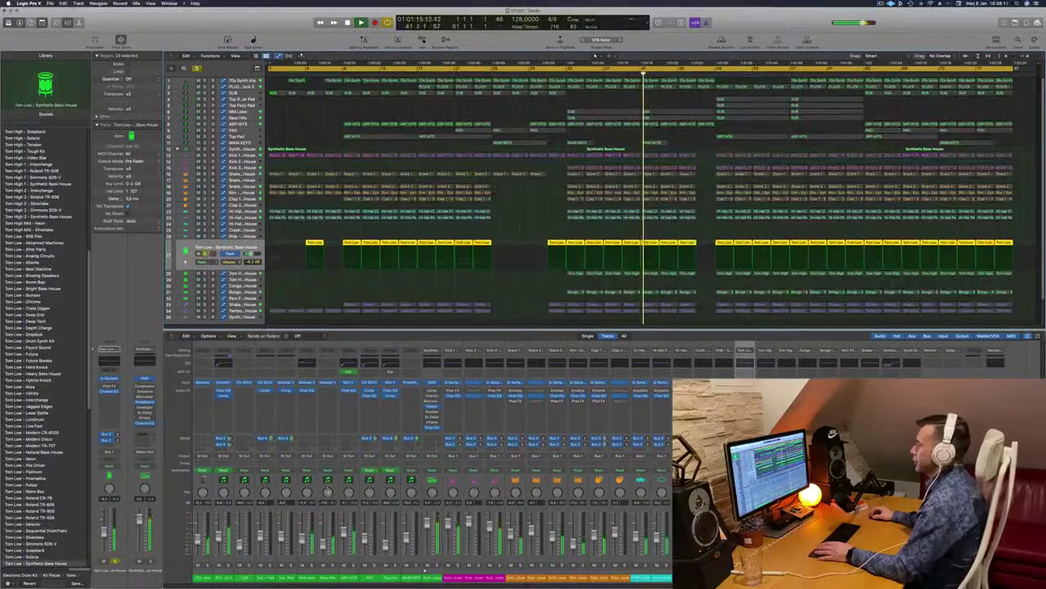
click(205, 273)
click(205, 280)
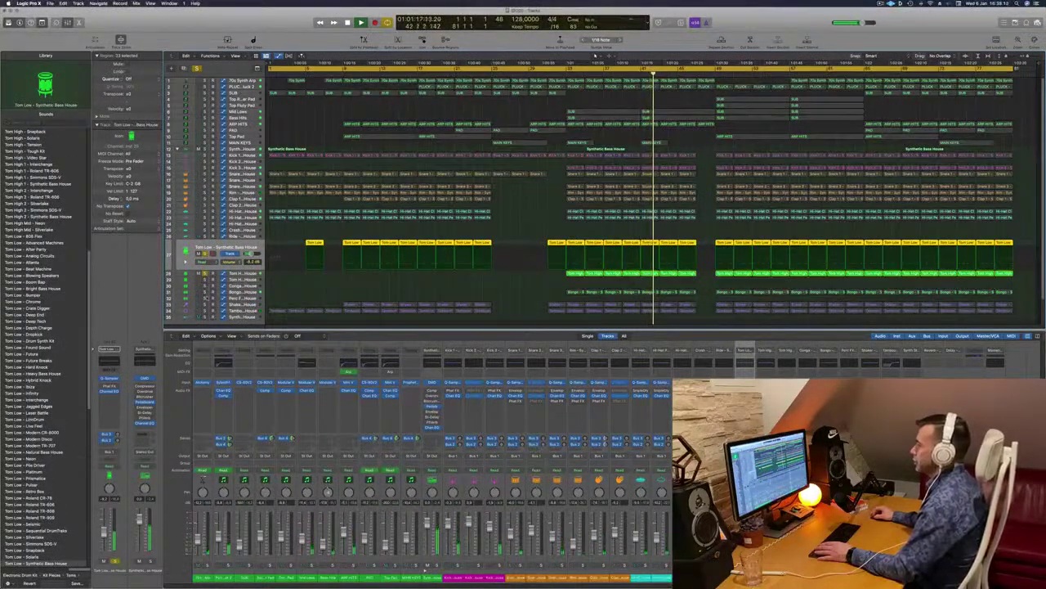
click(206, 292)
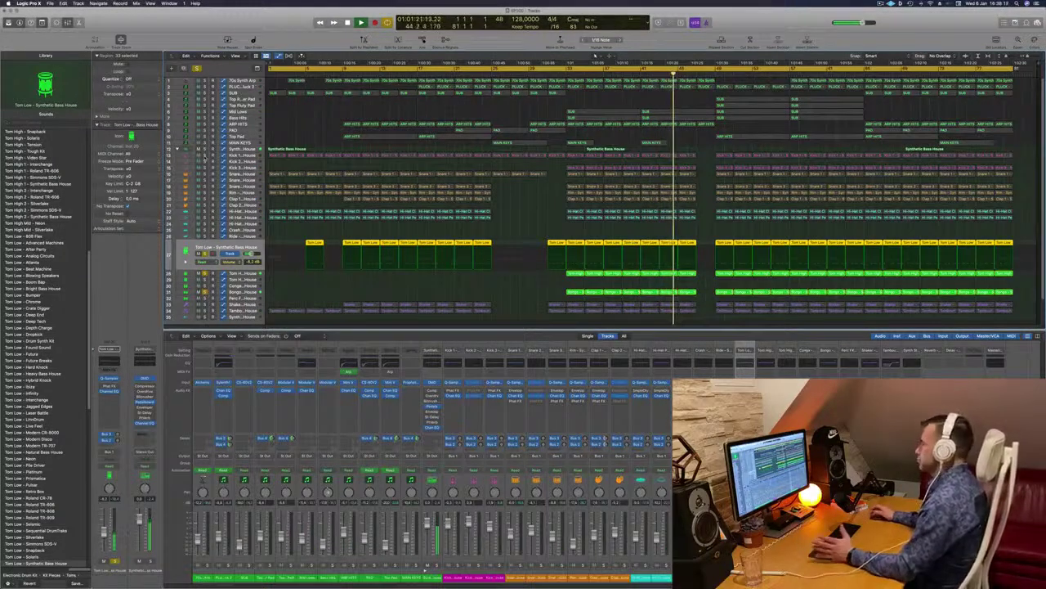
Add the three Kick tracks and the first Snare track to the solo group and replay from bar 33.
click(206, 155)
click(205, 161)
click(205, 167)
click(206, 174)
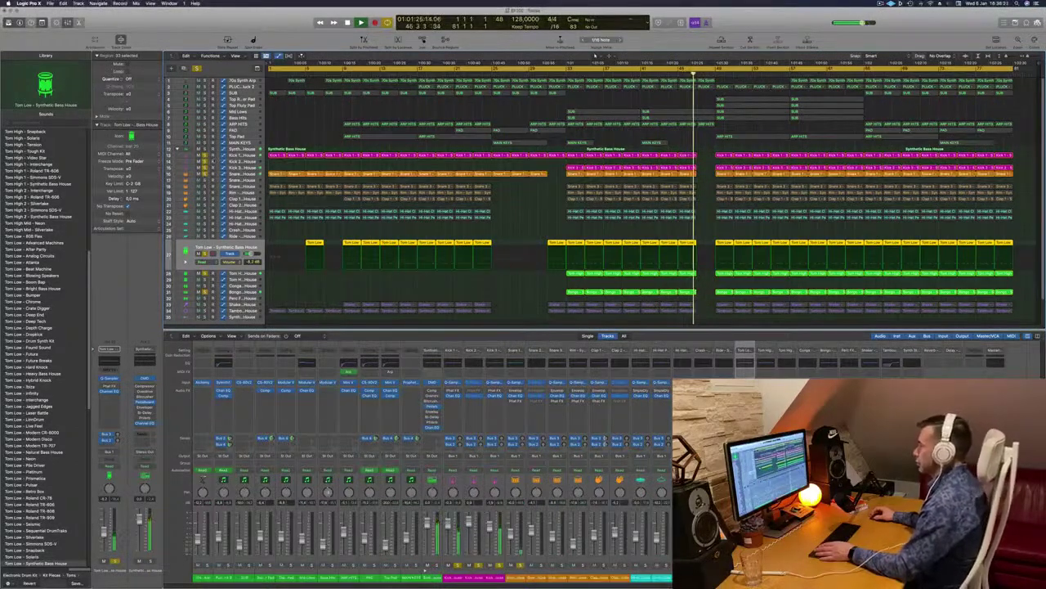
click(569, 72)
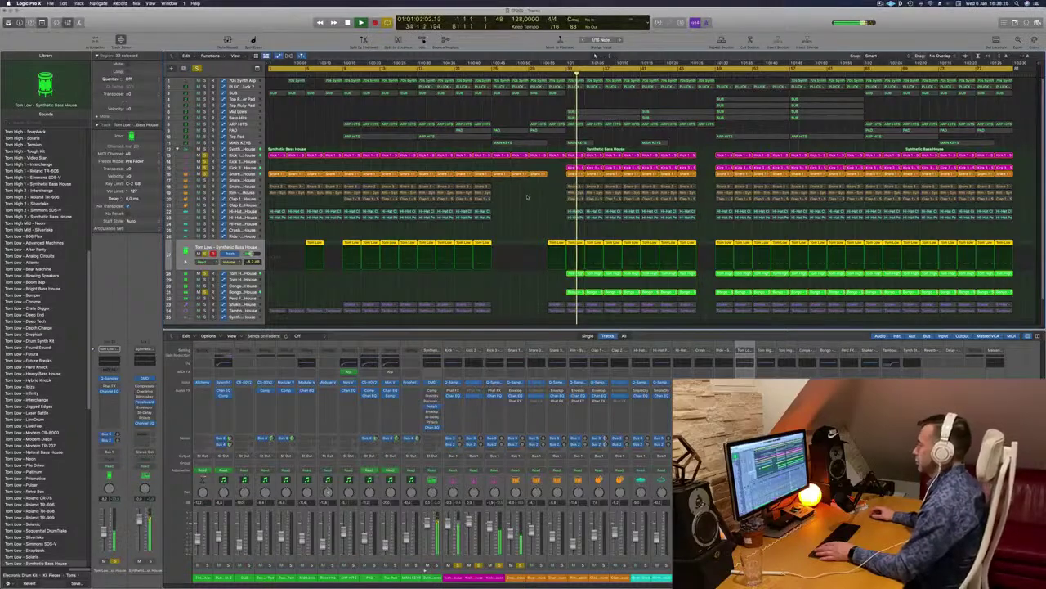
scroll(284, 316, down, 1)
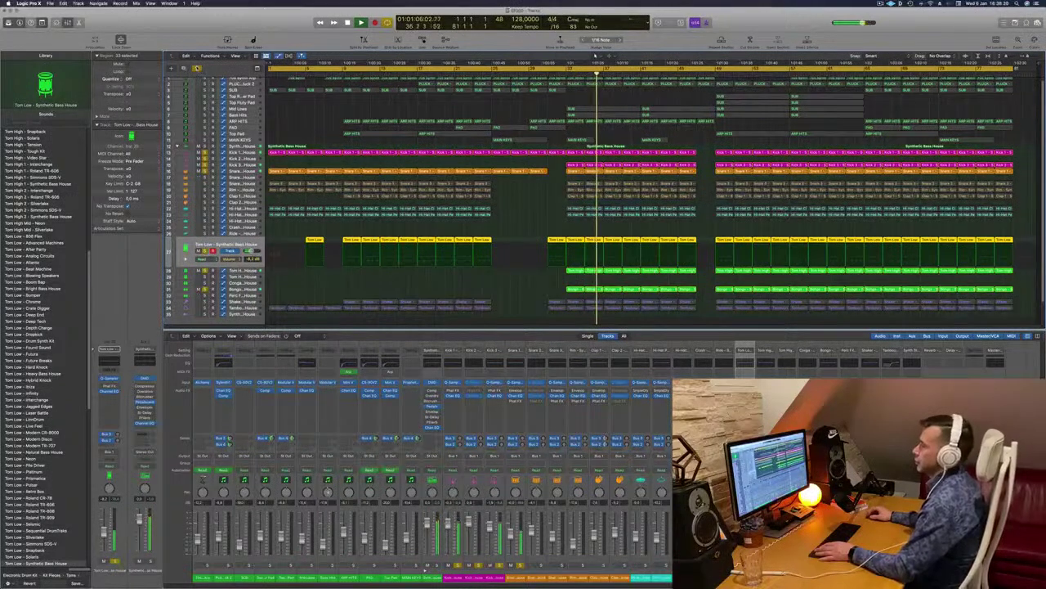
Set the cycle range from bar 33 to bar 49, clear all solos and play the full mix.
click(572, 71)
drag(571, 71, 700, 72)
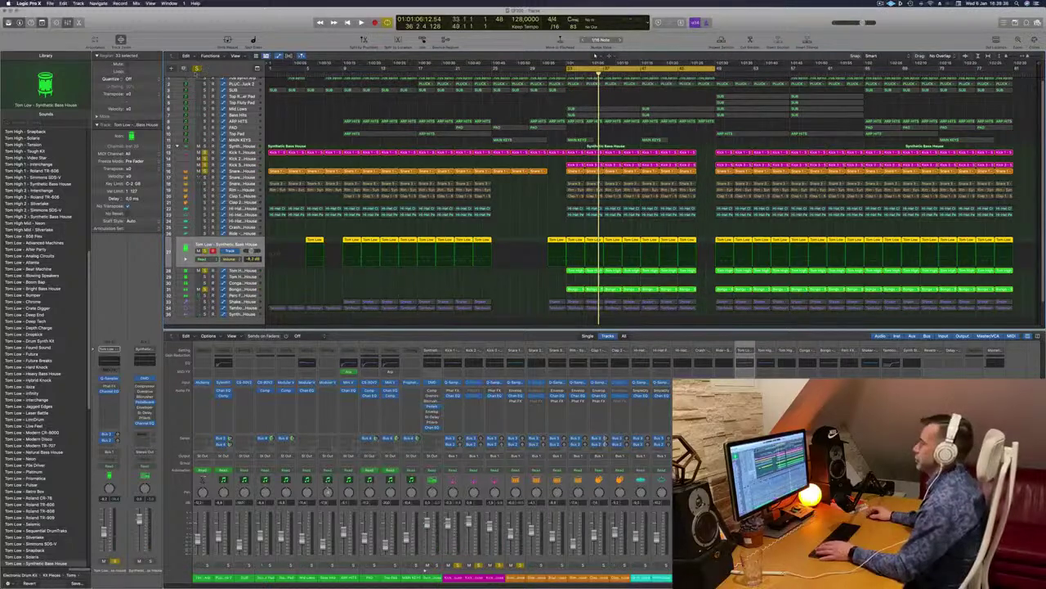
key(space)
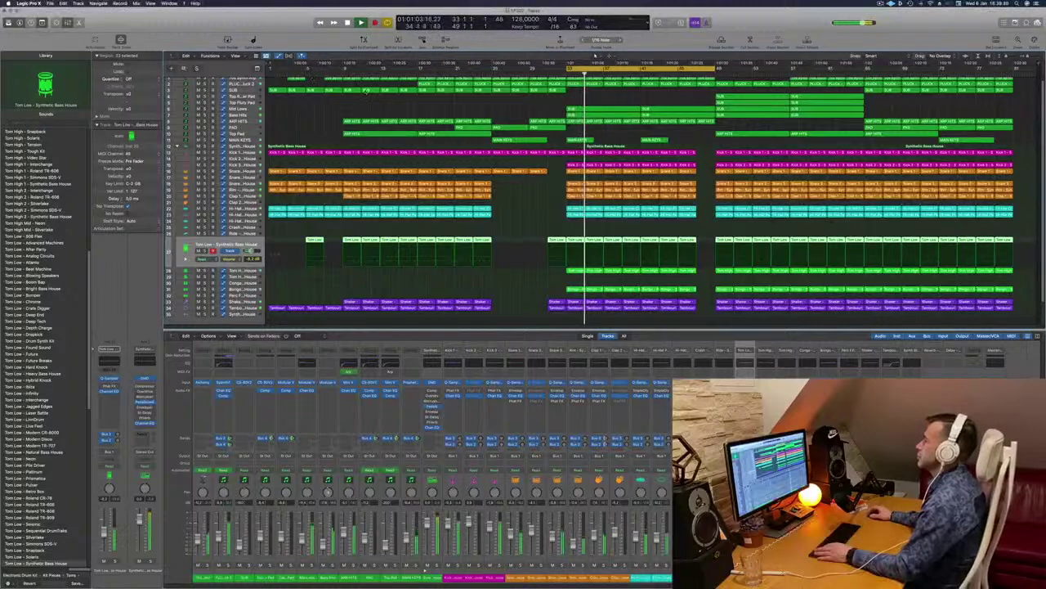
Select all regions in the arrangement and name them after their tracks.
key(super+a)
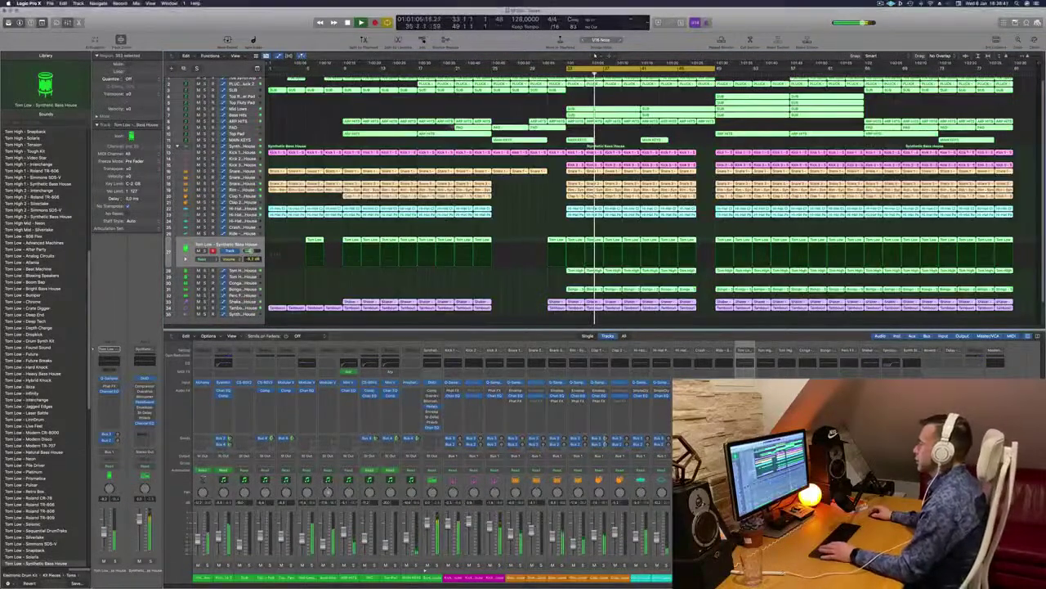
right_click(601, 109)
click(524, 114)
click(523, 113)
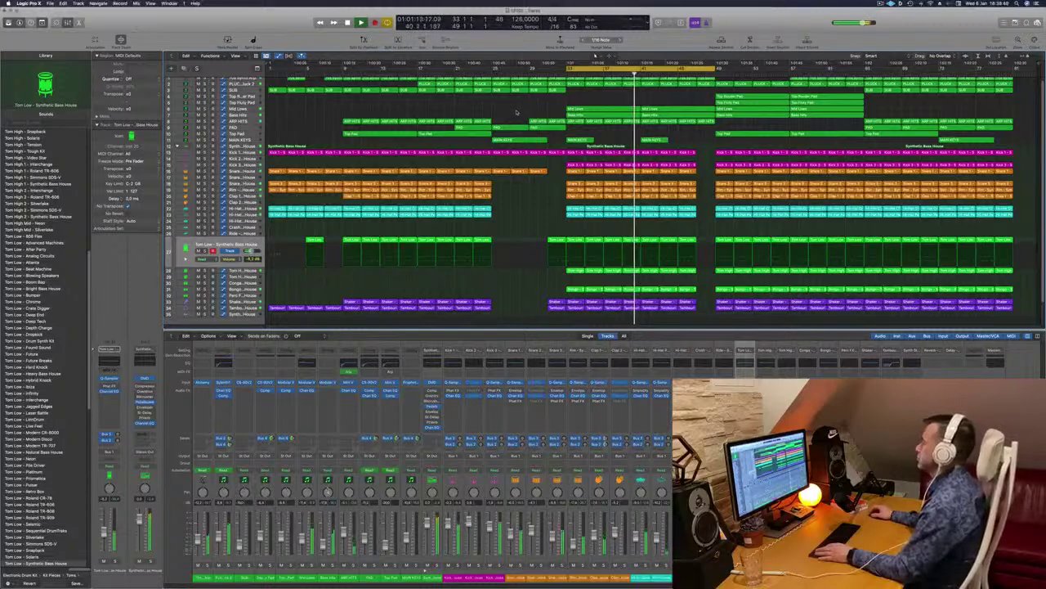
Restart playback at bar 33 and delete the first three two-bar ARP HITS regions from that point.
key(Return)
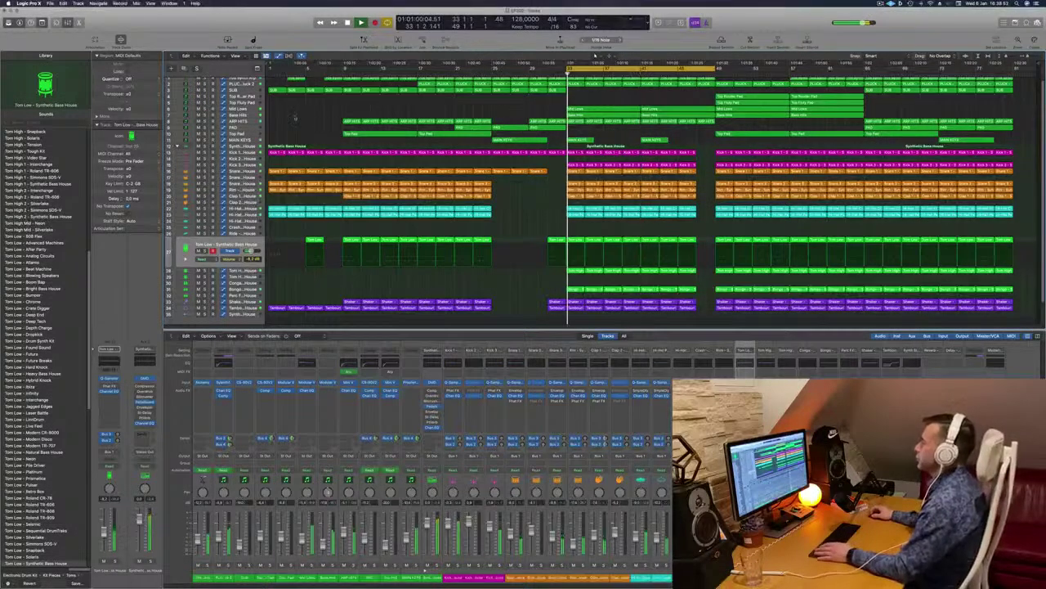
click(581, 122)
key(ctrl+m)
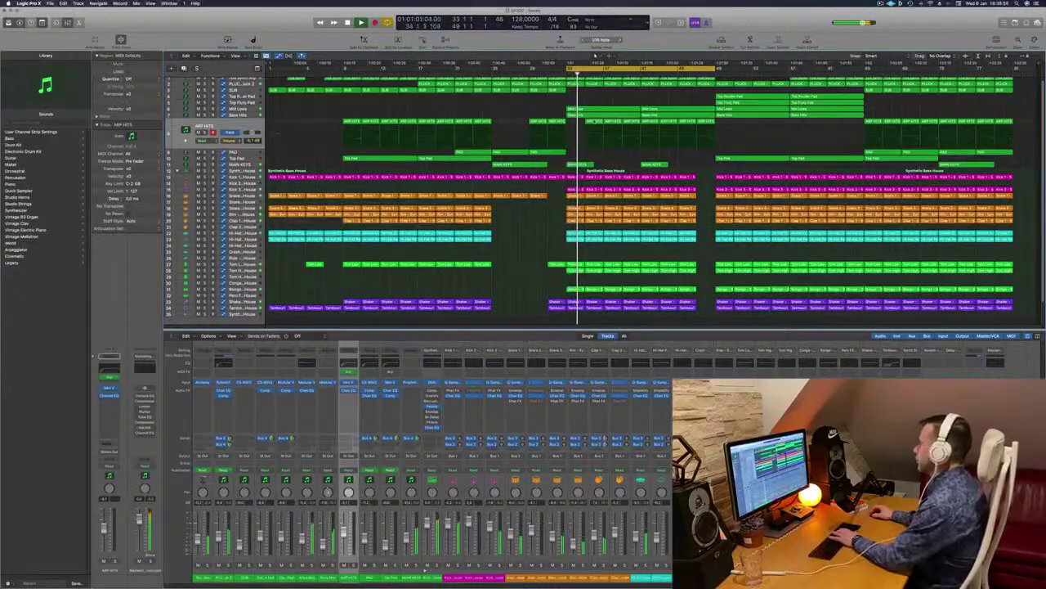
key(Delete)
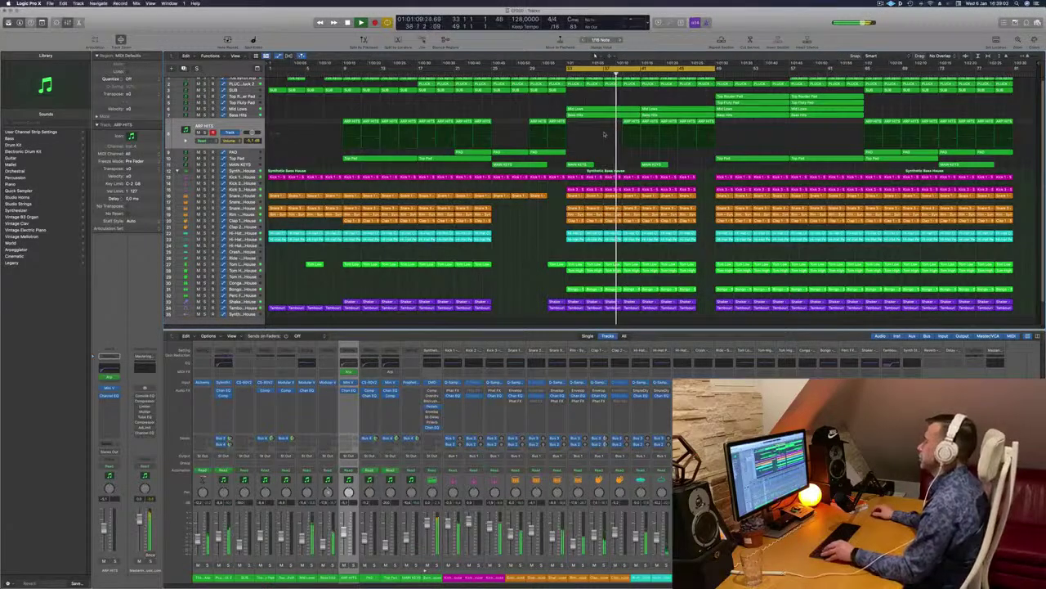
Check the MAIN KEYS regions, clear the selection and extend the cycle range beyond bar 49 over the following section.
click(240, 165)
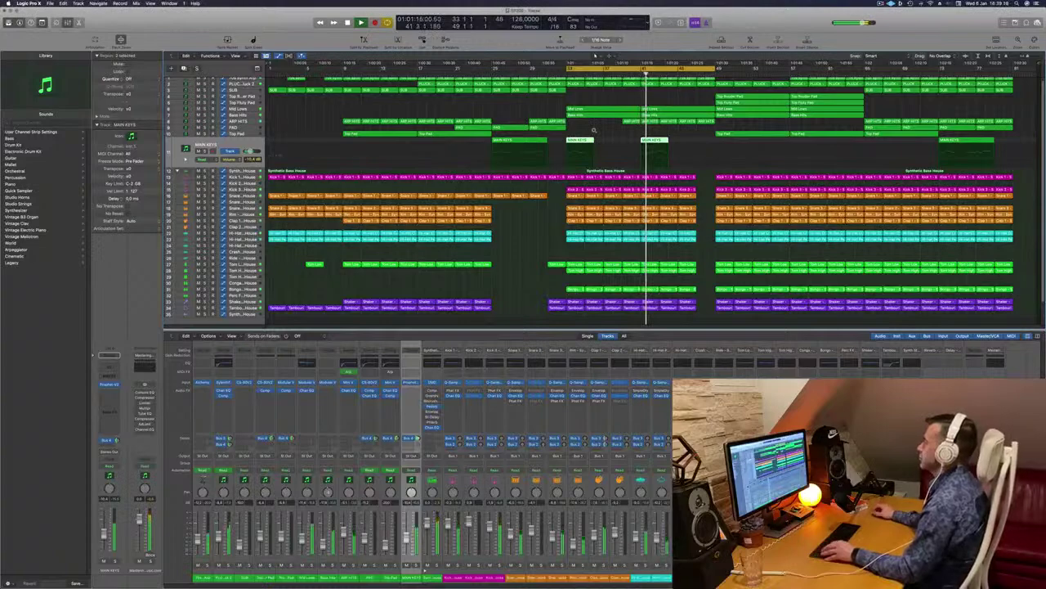
scroll(604, 101, up, 1)
click(610, 100)
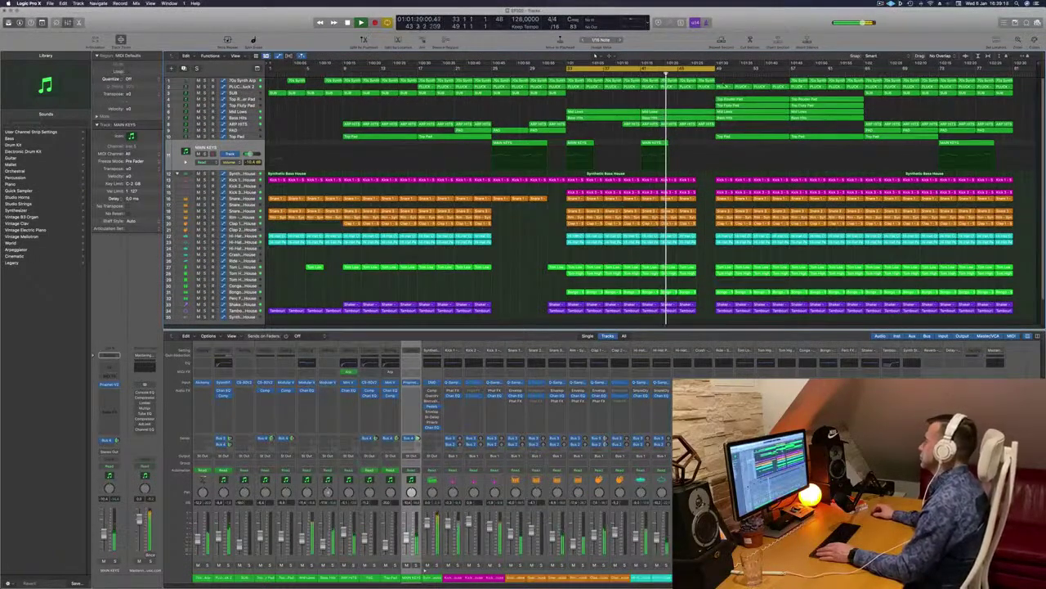
drag(716, 69, 865, 72)
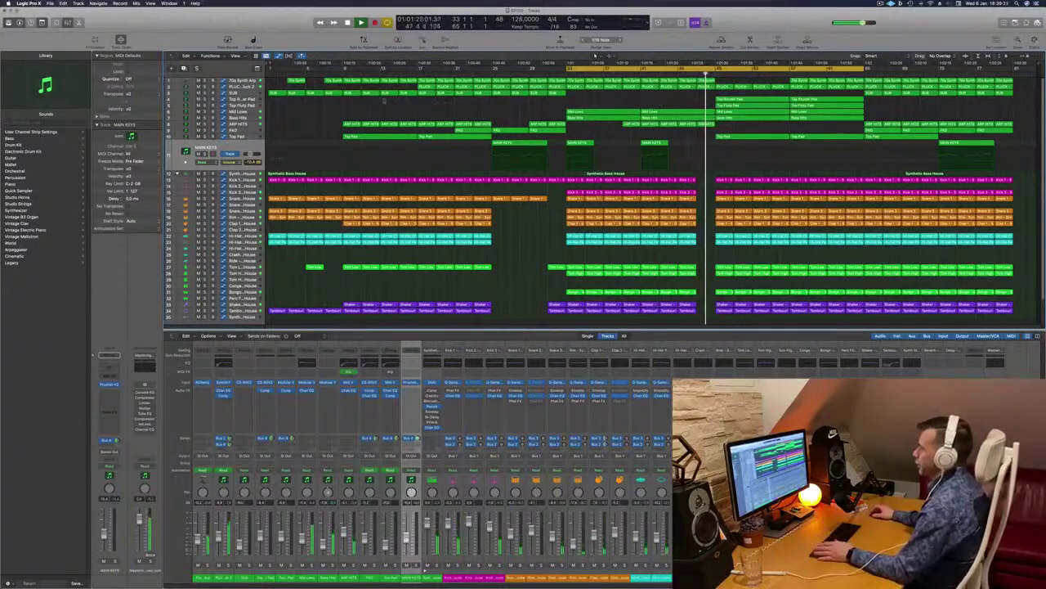
Review the Top Rounder Pad, Top Fluty Pad and Top Pad tracks during playback of the section after bar 49.
click(240, 99)
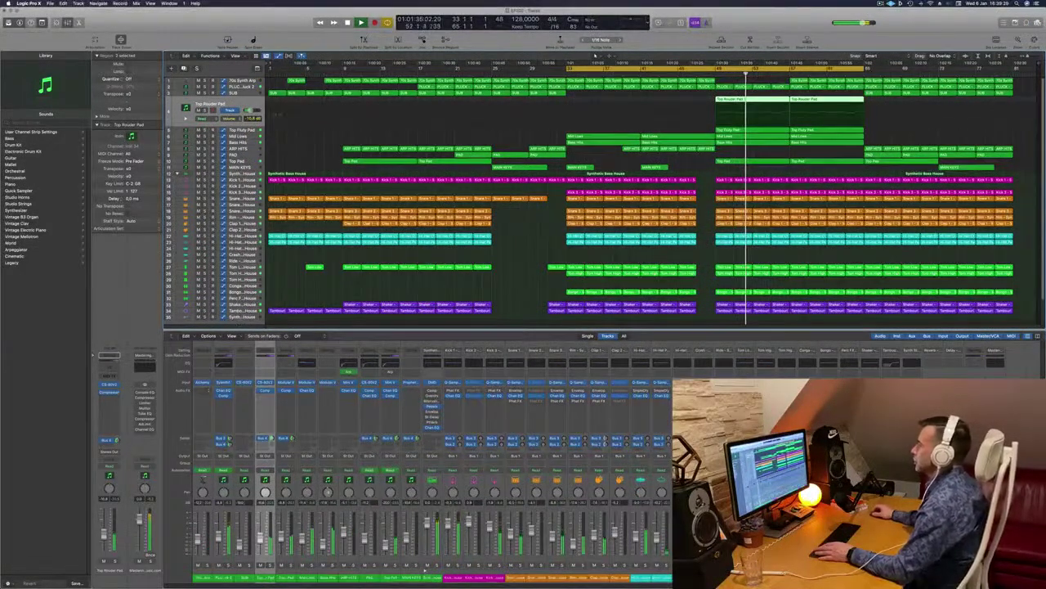
key(Down)
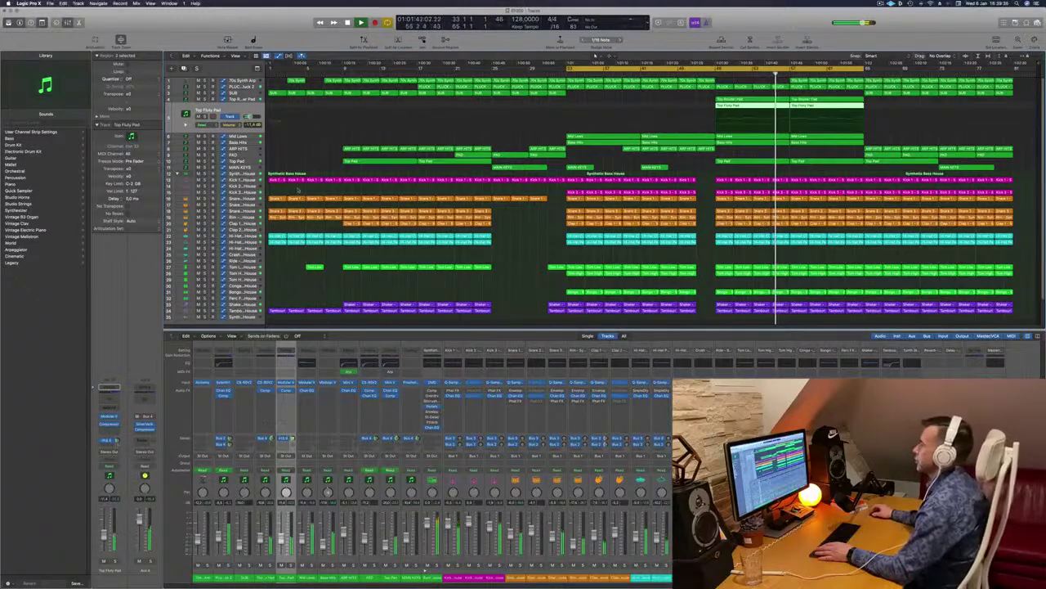
key(Up)
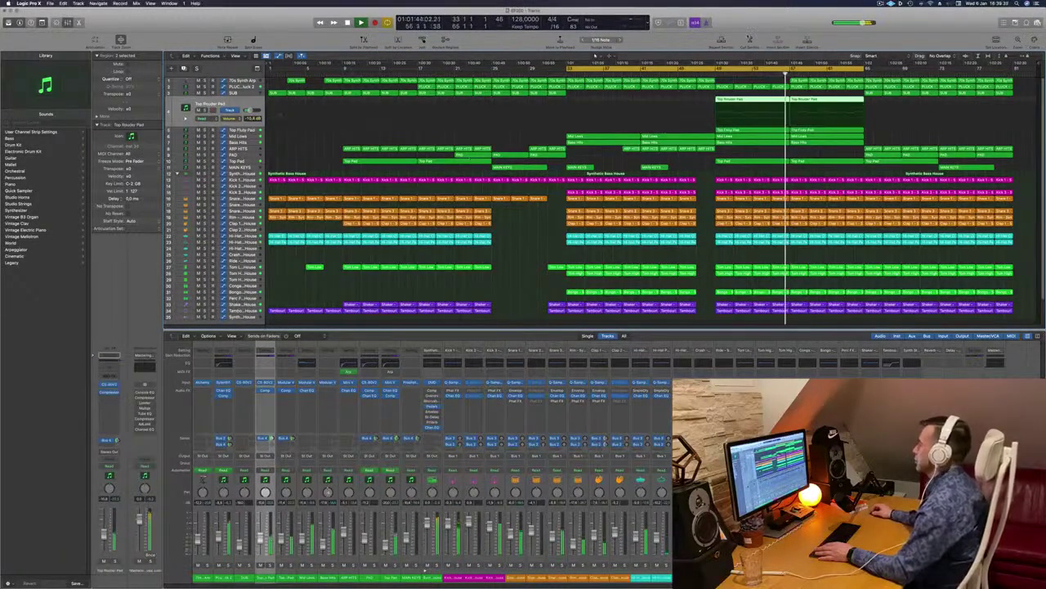
click(237, 161)
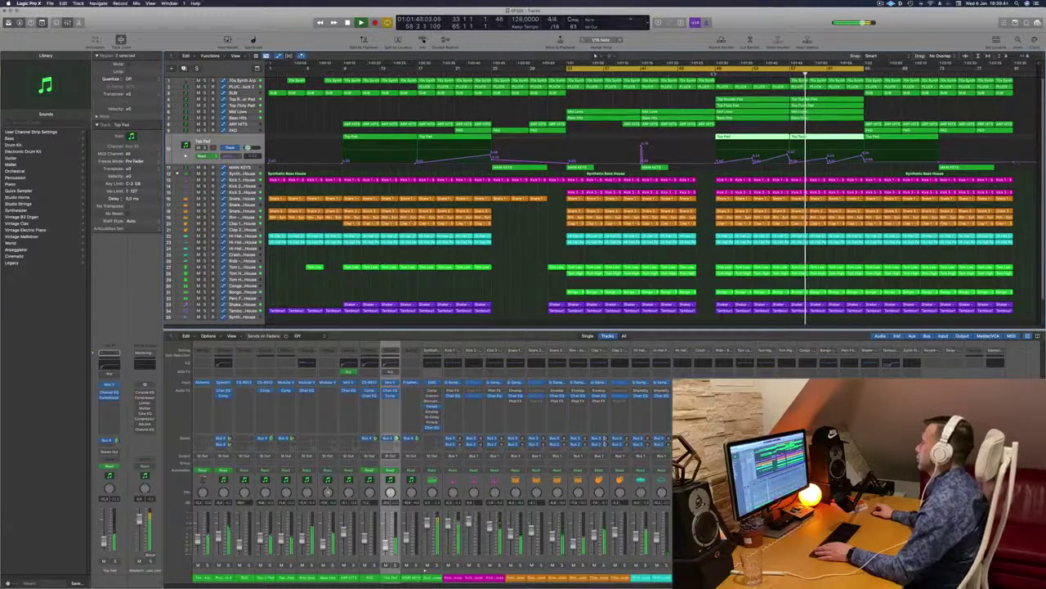
Step through the instrument tracks from the 70s Synth Arp down to MAIN KEYS, reviewing their regions and automation.
scroll(691, 144, down, 1)
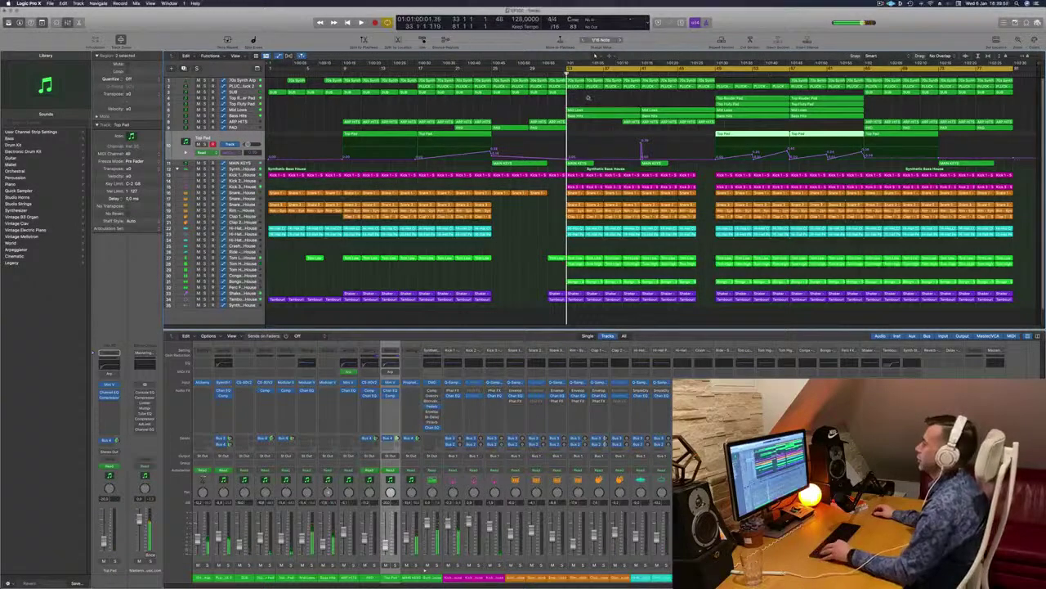
scroll(587, 98, down, 1)
click(244, 81)
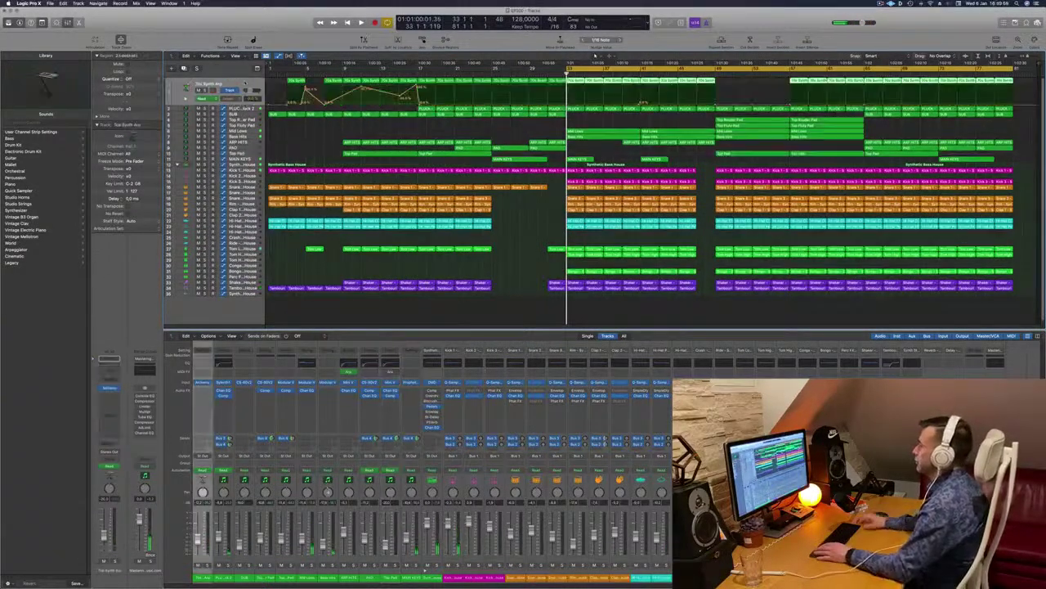
key(Down)
key(Down)
key(Down)
key(Down)
key(Down)
key(Down)
key(Down)
key(Down)
key(Down)
key(Down)
key(Up)
key(Up)
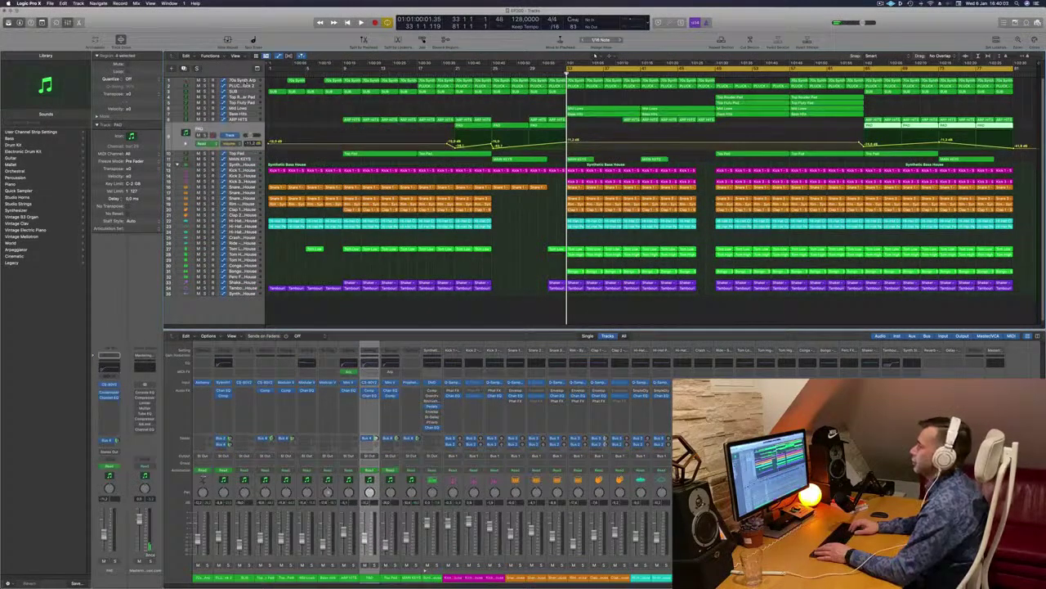
key(Down)
key(Down)
key(Down)
key(Down)
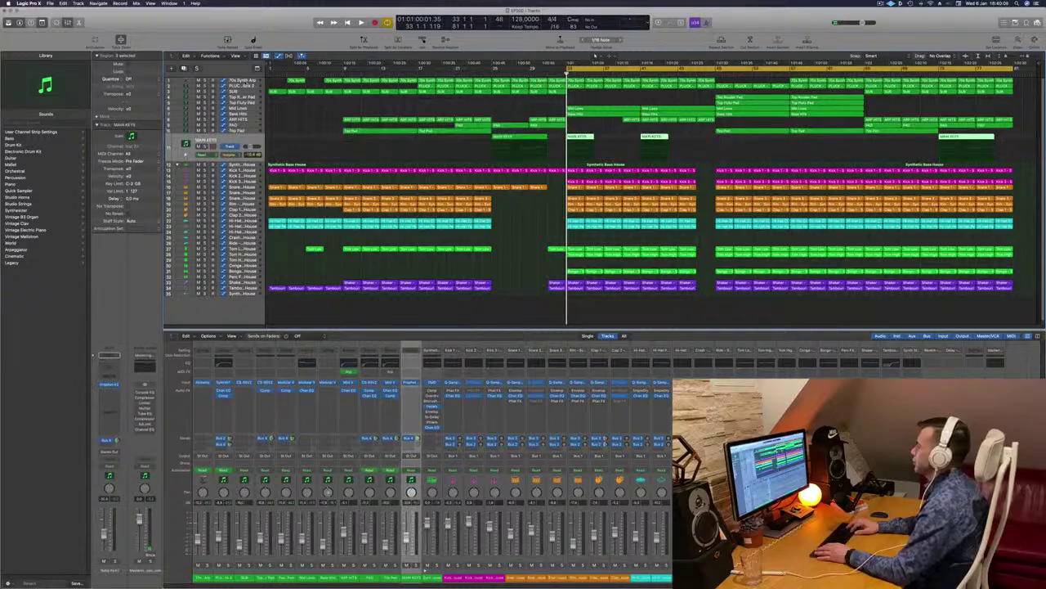
key(Up)
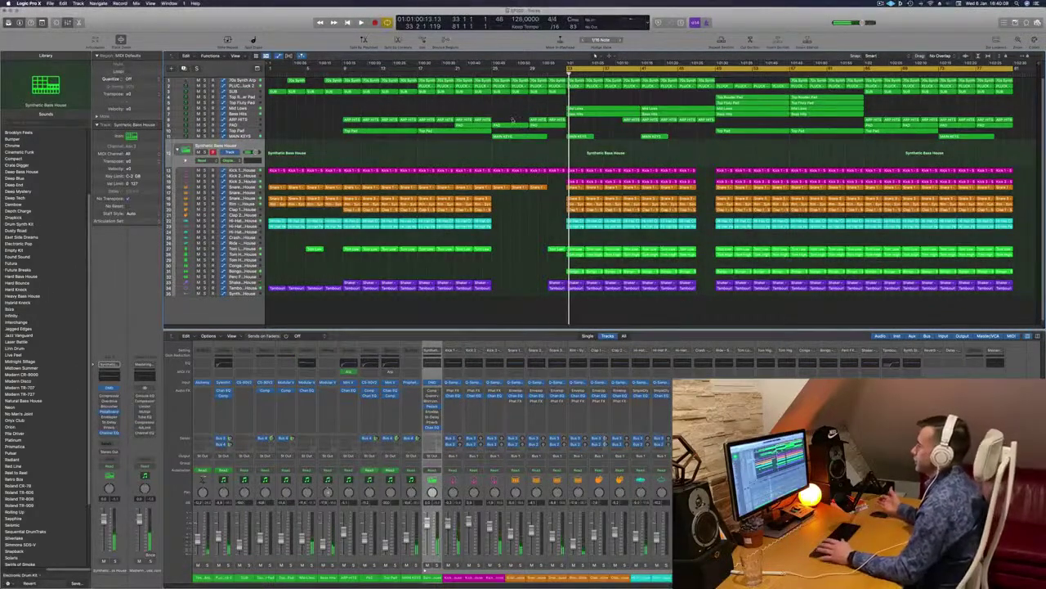
Stop playback and select the drum channel strips of the Synthetic Bass House kit together in the mixer.
key(space)
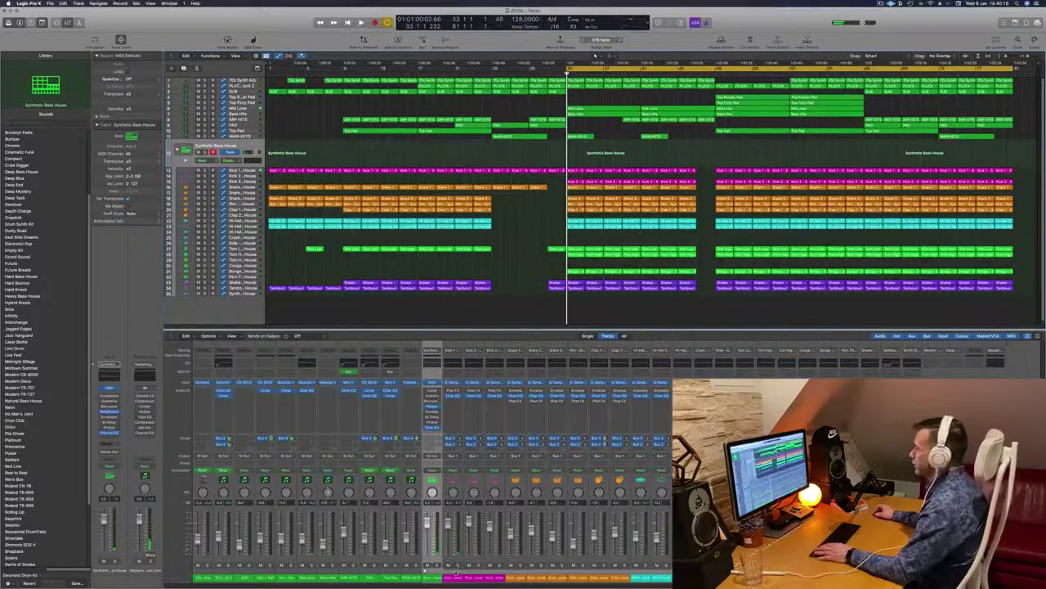
drag(442, 579, 891, 582)
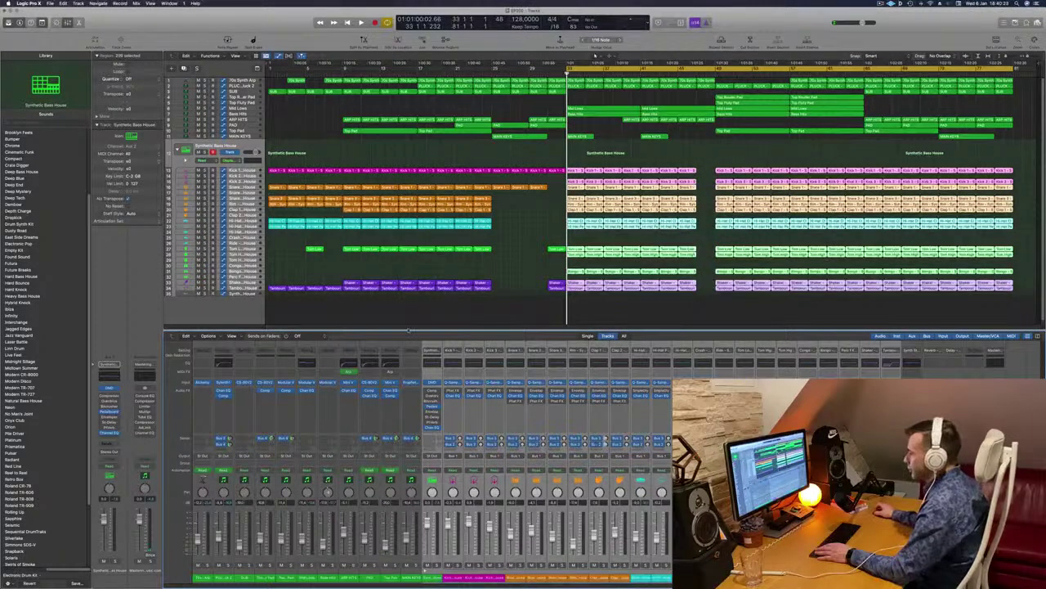
Check the Channel EQ curve on the Synthetic Bass House kit's main channel strip and close it.
click(434, 427)
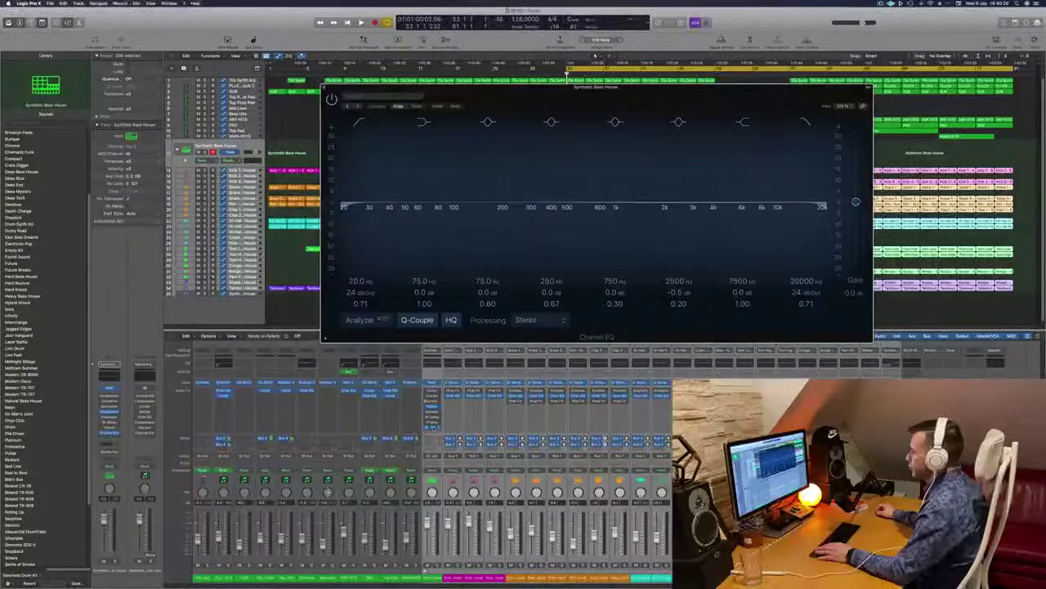
click(324, 87)
Select the kit-piece channels from Kick 1 onward, pull their faders fully down and clear the selection.
key(space)
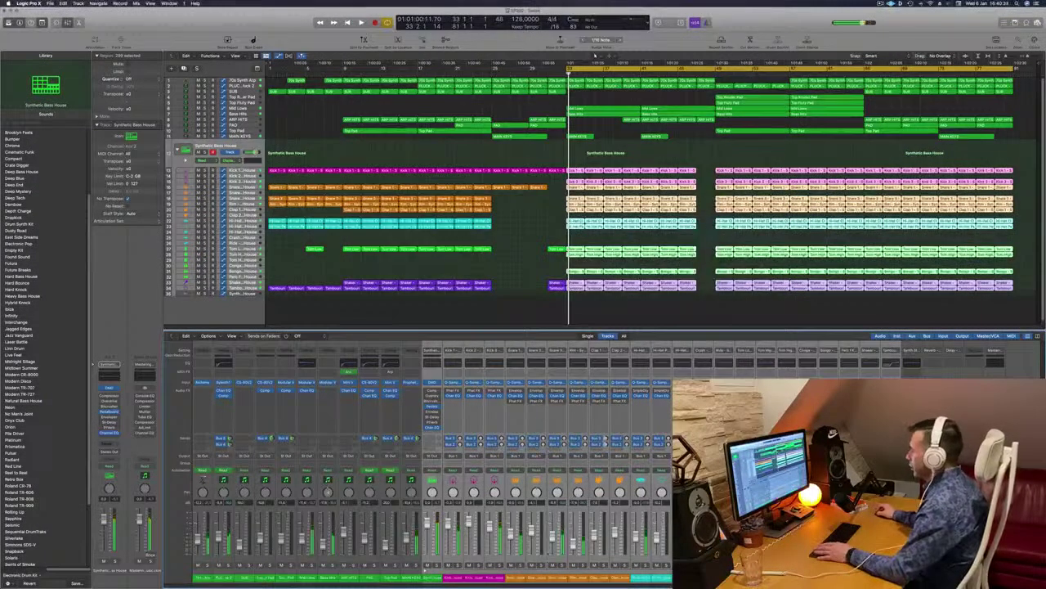
drag(453, 578, 848, 578)
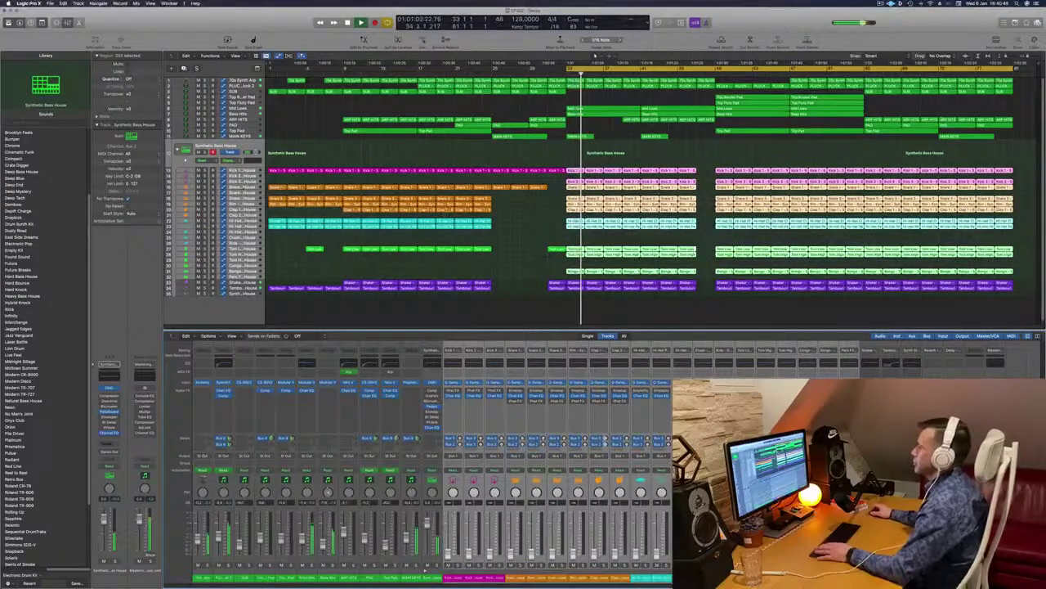
click(548, 256)
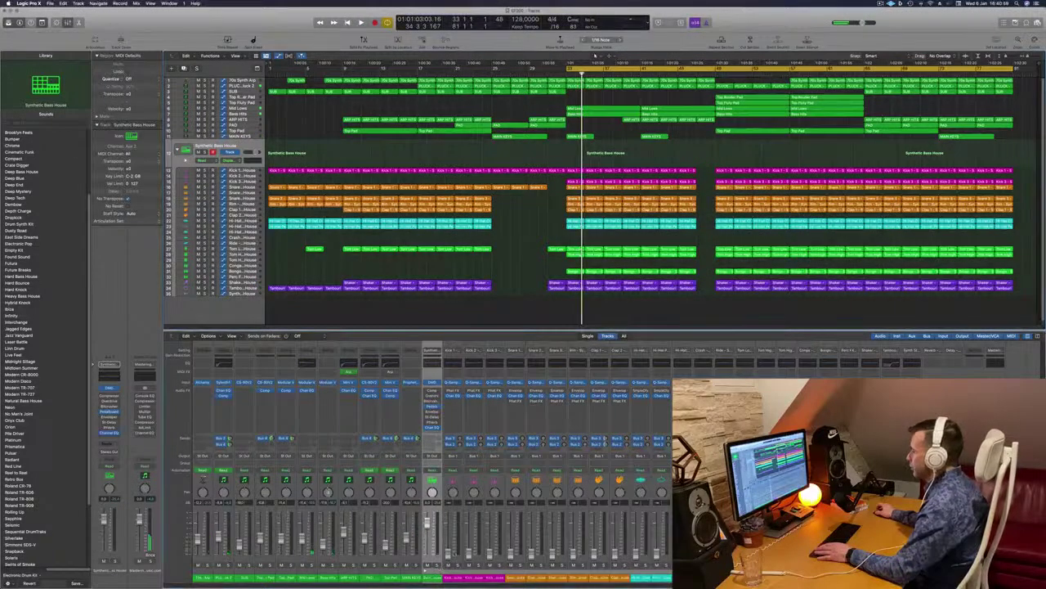
Solo the Synthetic Bass House kit and mute the PLUCK track for drums-only playback.
click(438, 565)
key(space)
key(space)
key(space)
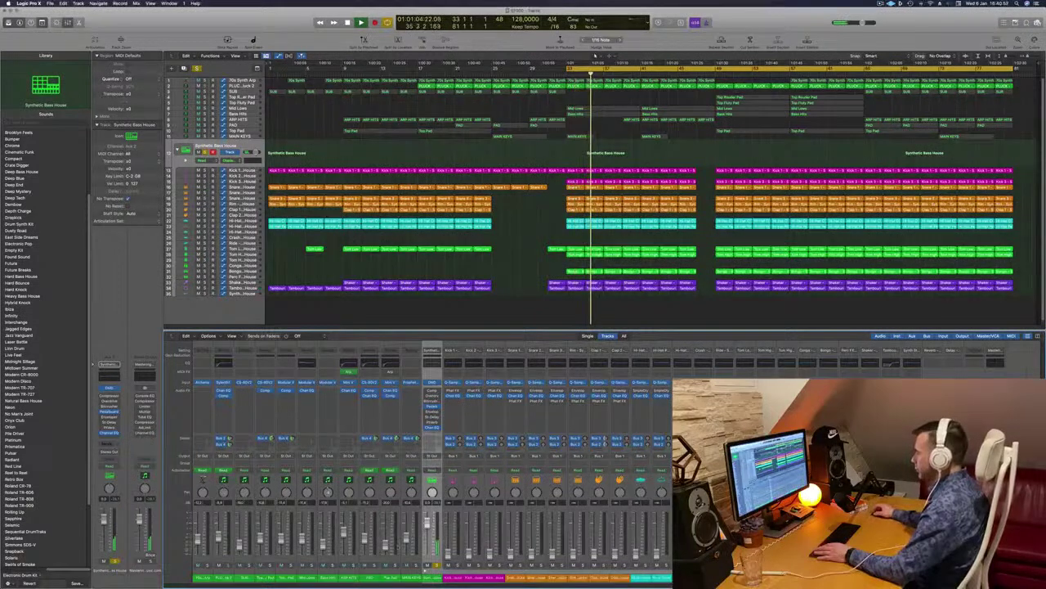
key(space)
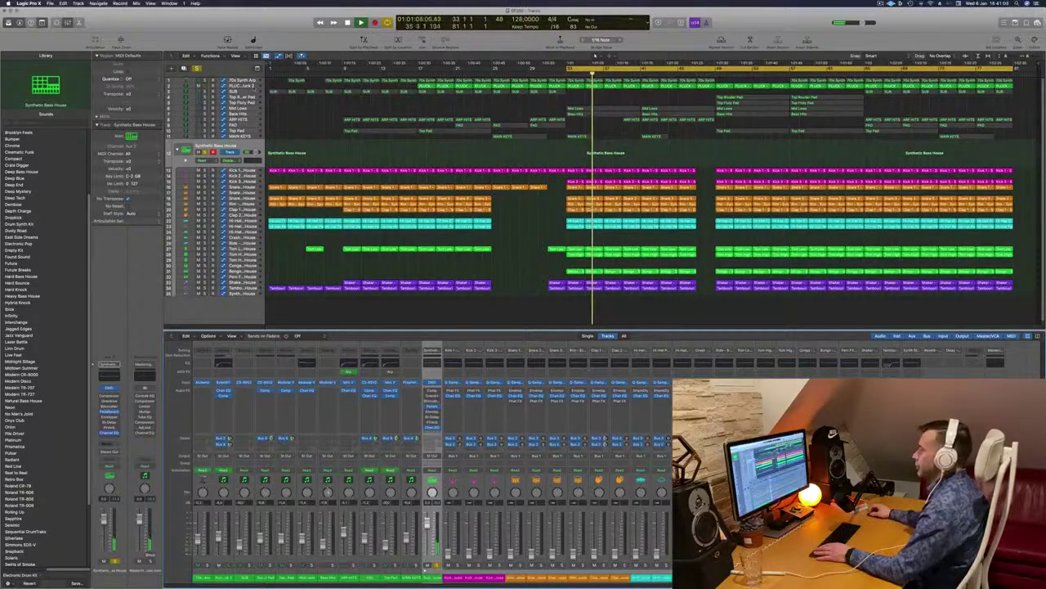
click(204, 87)
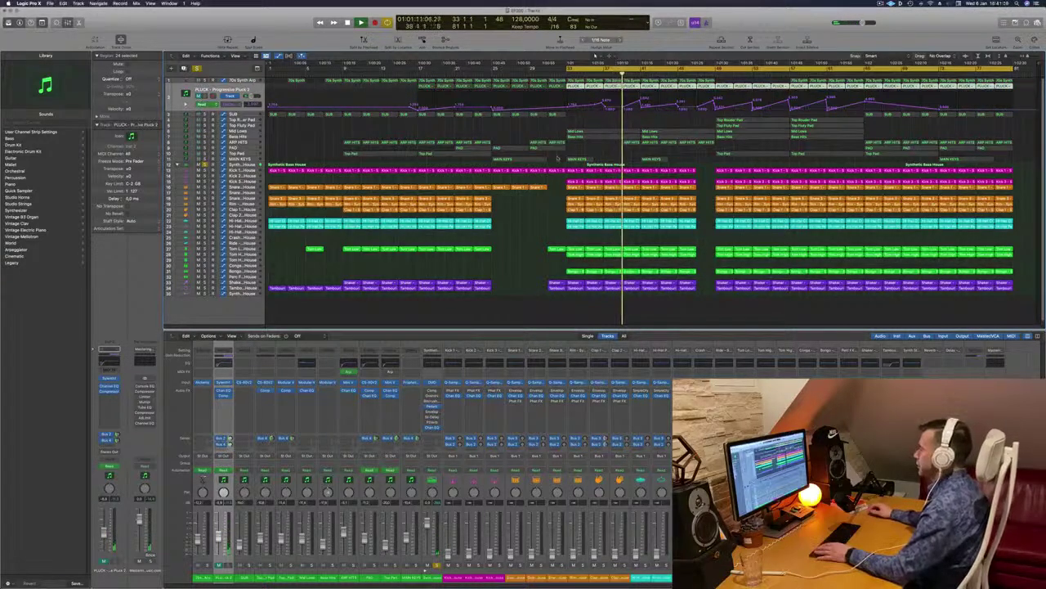
Raise the Kick 1 and Snare 1 faders to balance them against each other, restarting playback as needed.
key(space)
key(space)
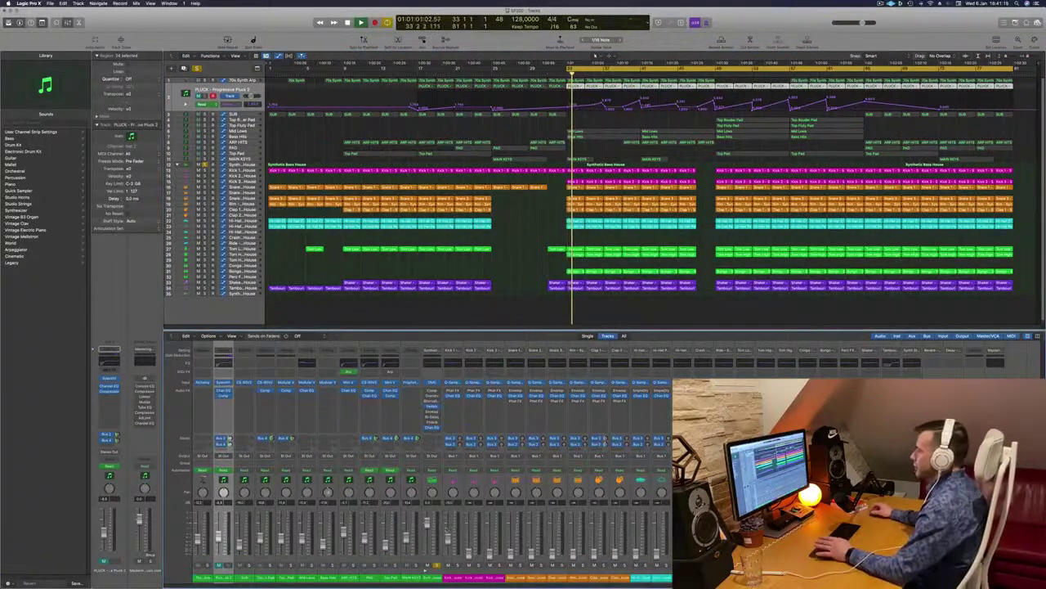
key(space)
key(space)
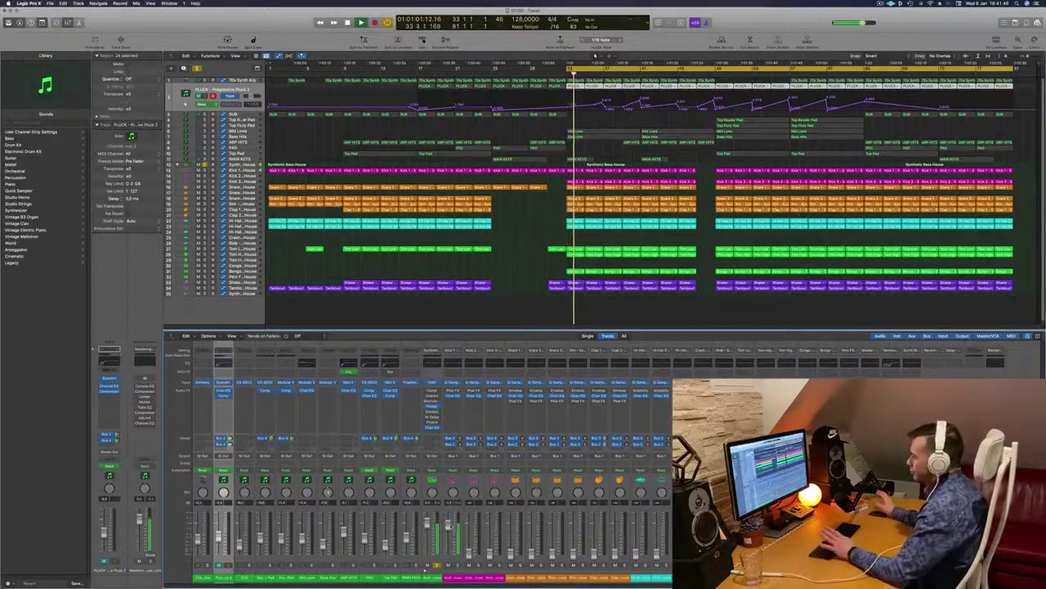
key(space)
key(space)
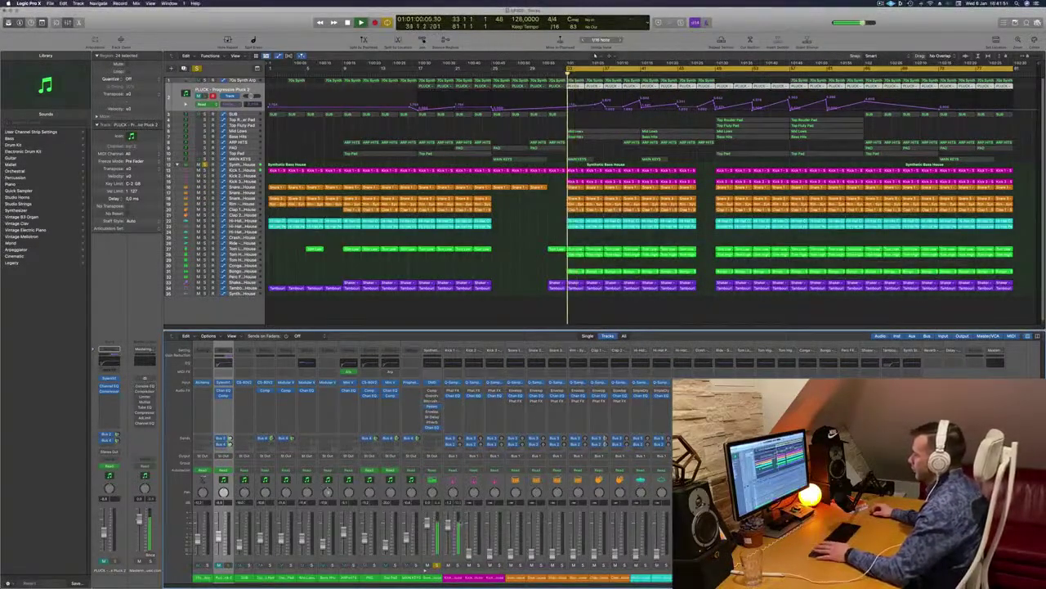
key(comma)
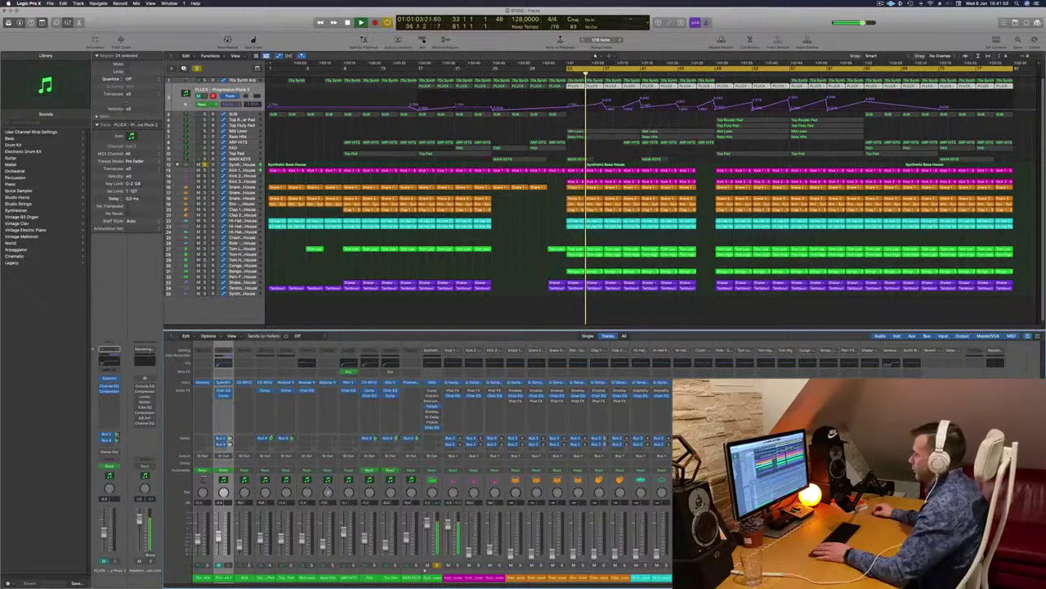
key(space)
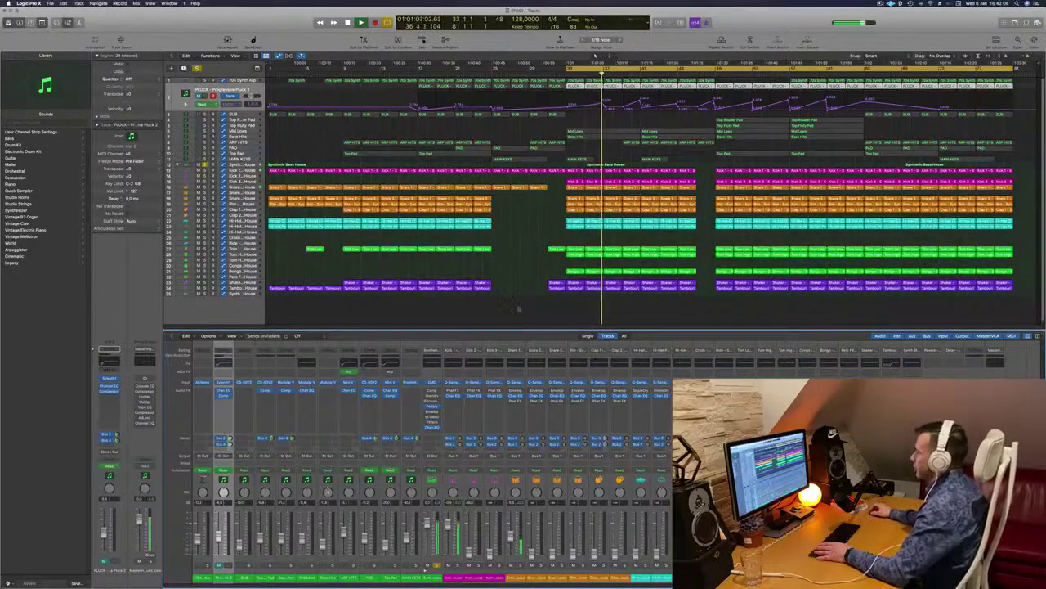
In Snare 1's Channel EQ, add a low cut at about 350 Hz and boost 1020 Hz by 3.1 dB with Q 0.93.
click(515, 363)
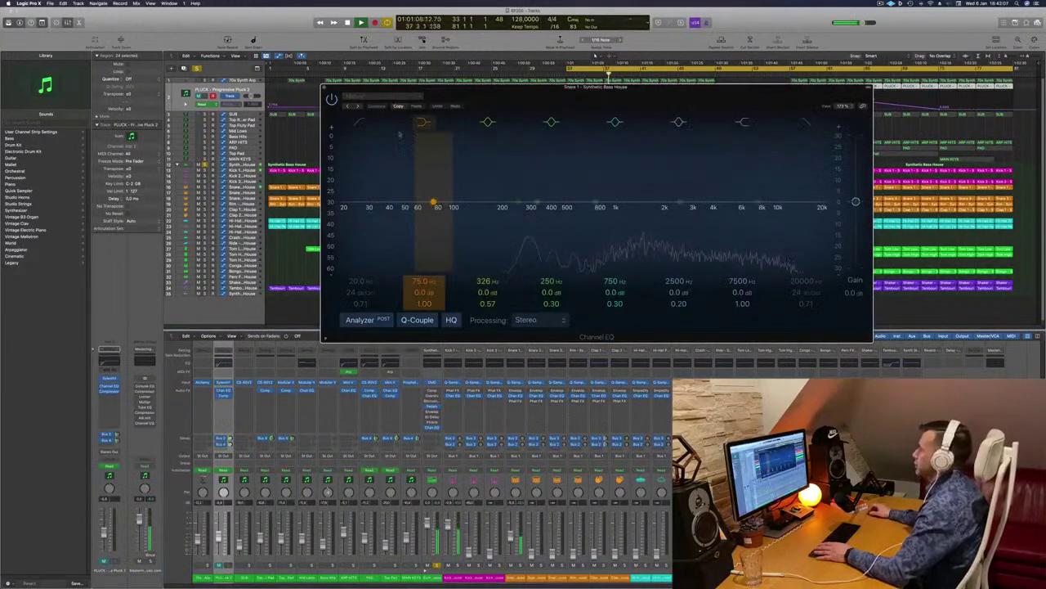
click(360, 122)
drag(360, 131, 553, 168)
drag(596, 202, 616, 190)
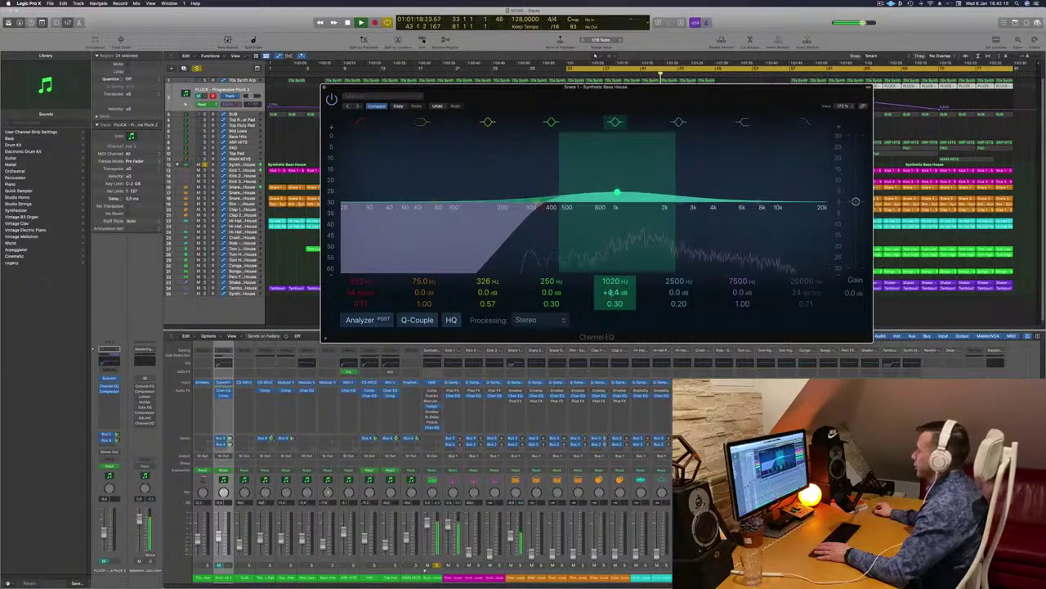
drag(616, 305, 616, 282)
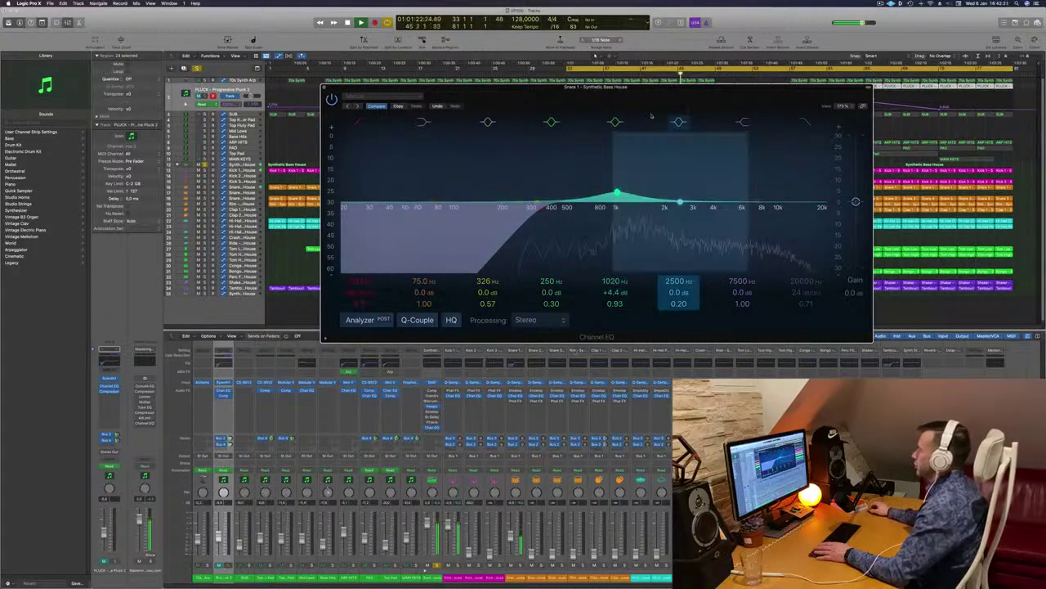
click(618, 123)
click(618, 124)
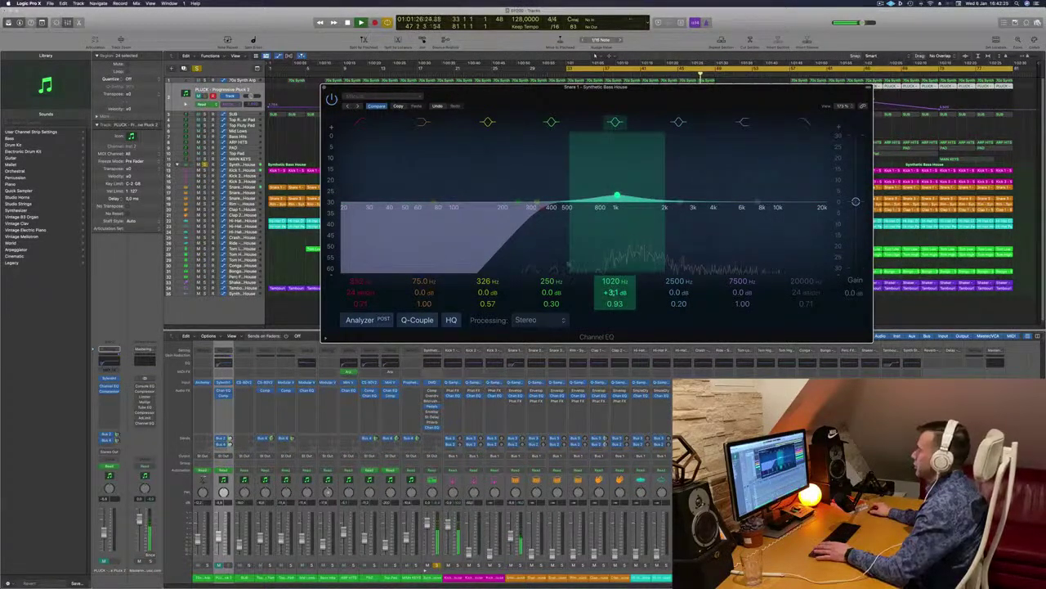
click(325, 88)
Raise the Snare 3 fader and add an 855 Hz, 24 dB/Oct low cut in its Channel EQ.
key(Return)
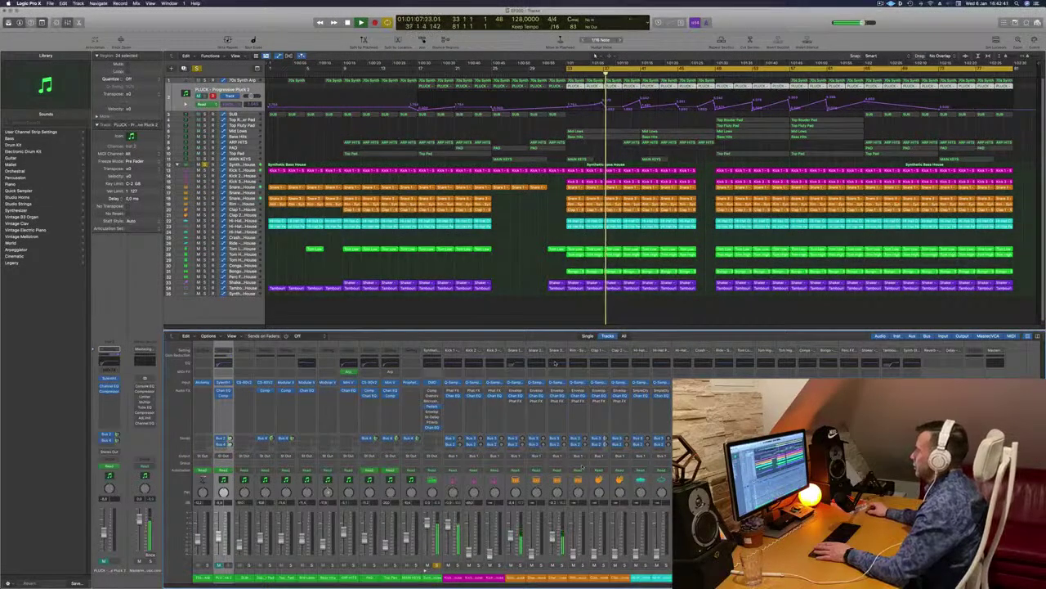
click(558, 395)
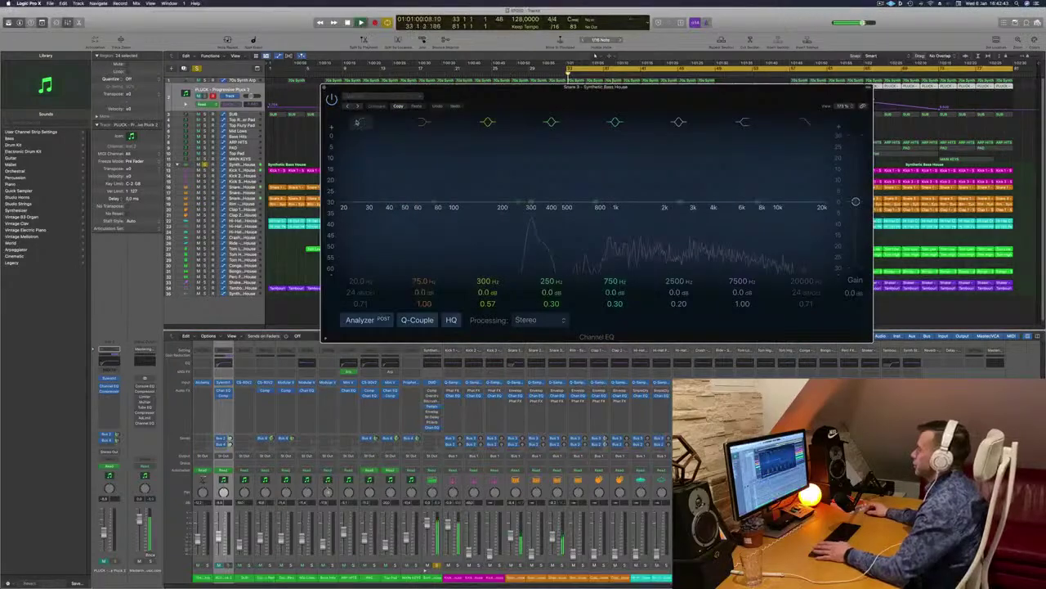
click(361, 122)
drag(383, 176, 622, 134)
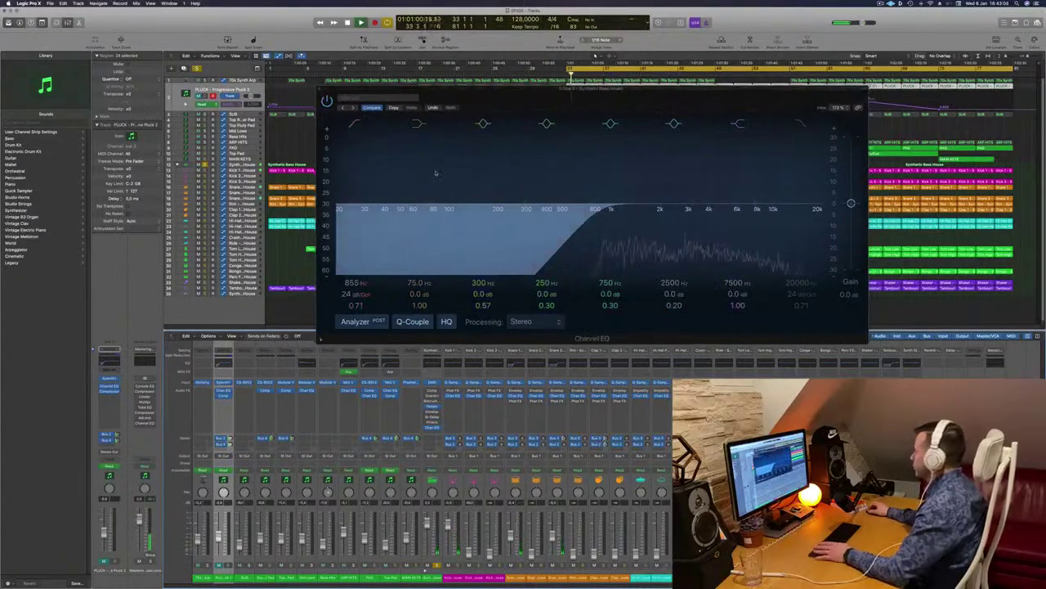
drag(711, 89, 638, 179)
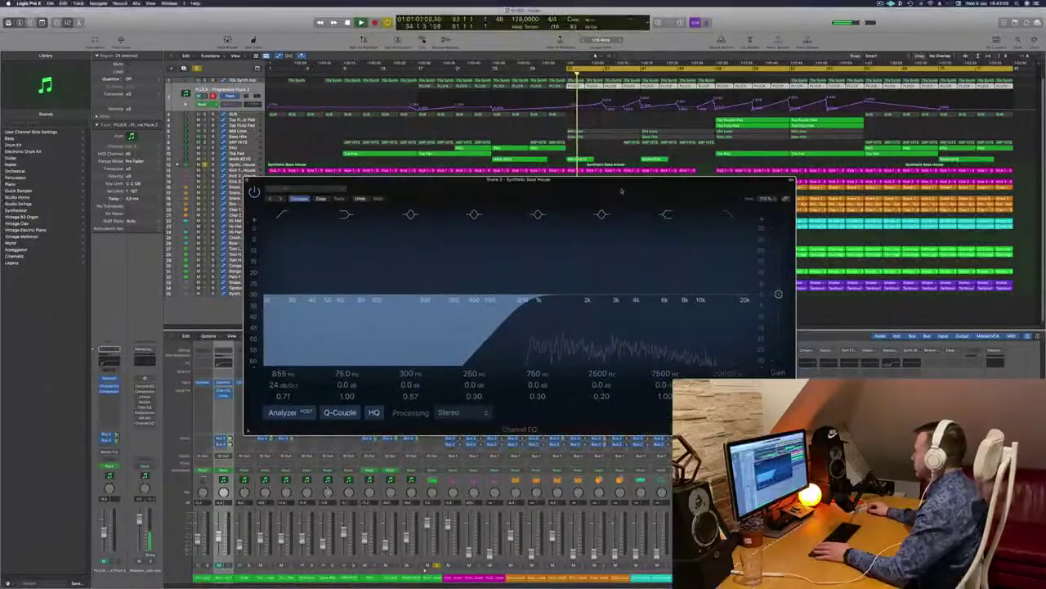
key(super+w)
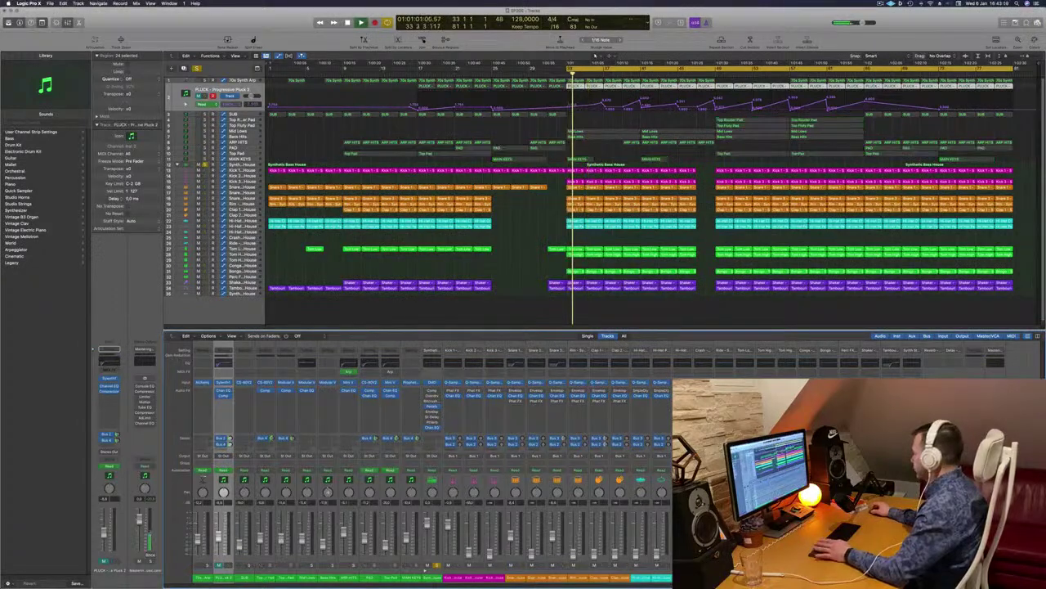
Solo Kick 1, Snare 1 and Snare 3, and adjust Snare 3's bus send levels during playback.
key(space)
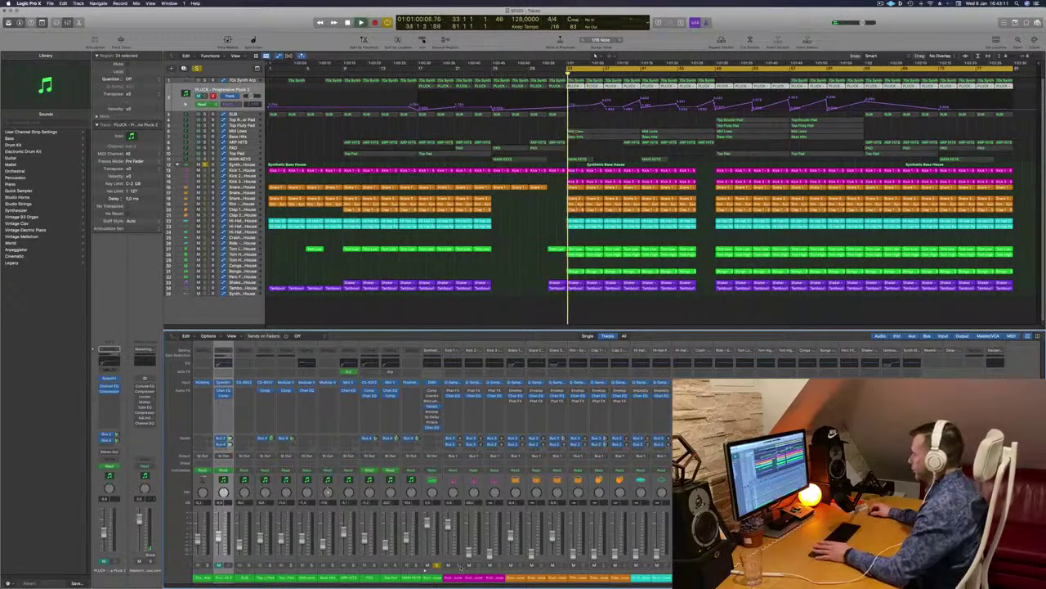
key(space)
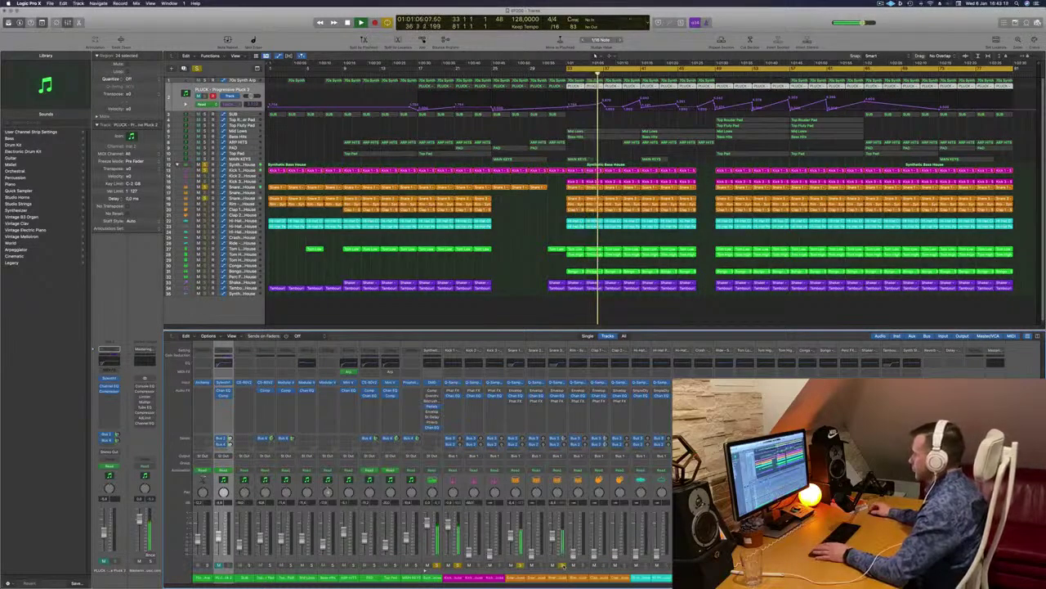
click(563, 437)
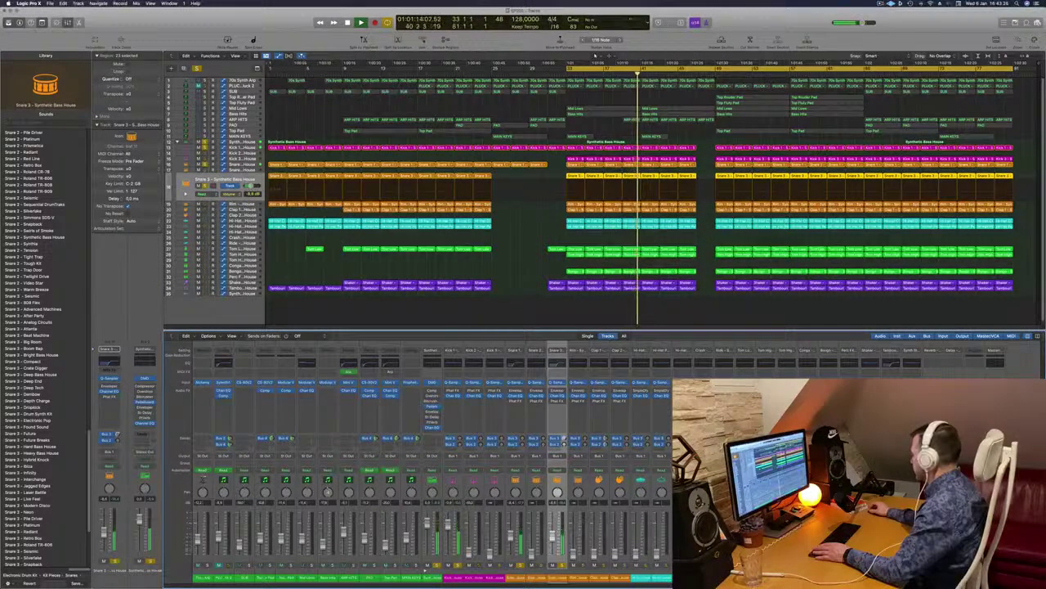
key(space)
key(space)
drag(563, 444, 563, 442)
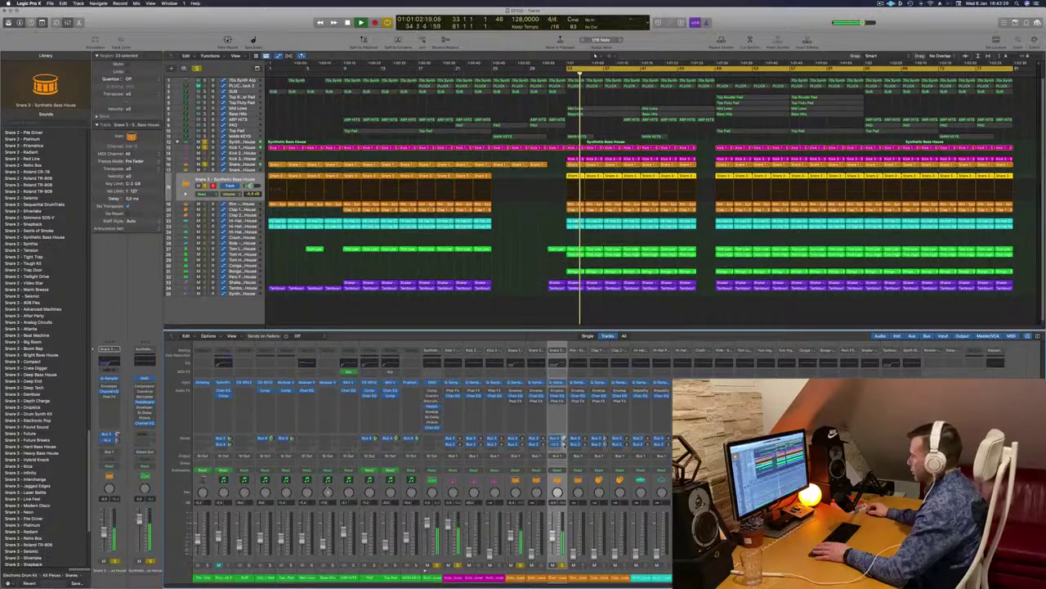
drag(563, 444, 563, 441)
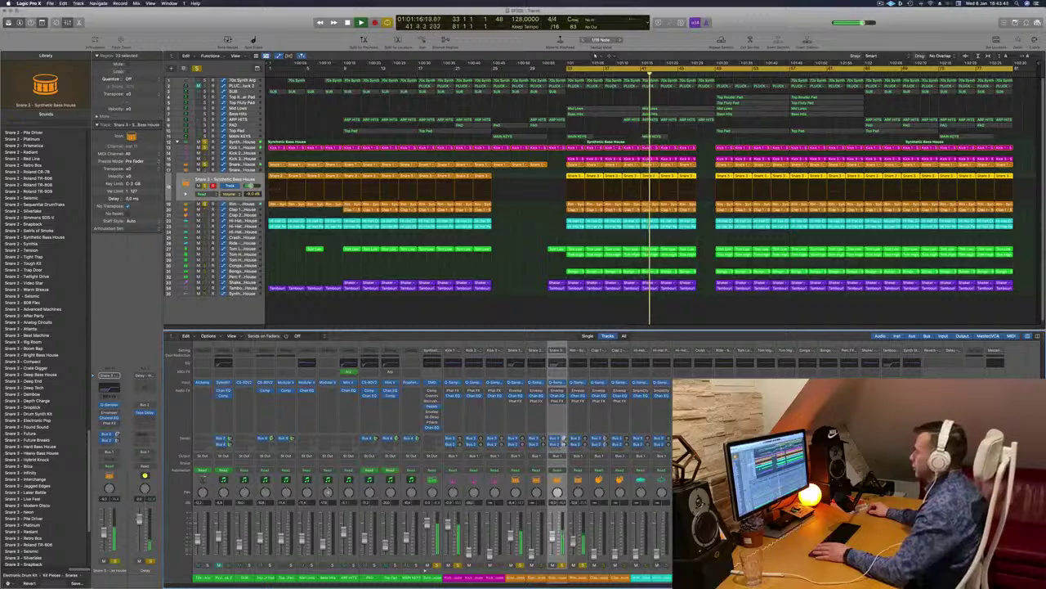
Add a low cut at 342 Hz, 24 dB/Oct with Q 0.67 in the Rim channel's Channel EQ.
click(578, 362)
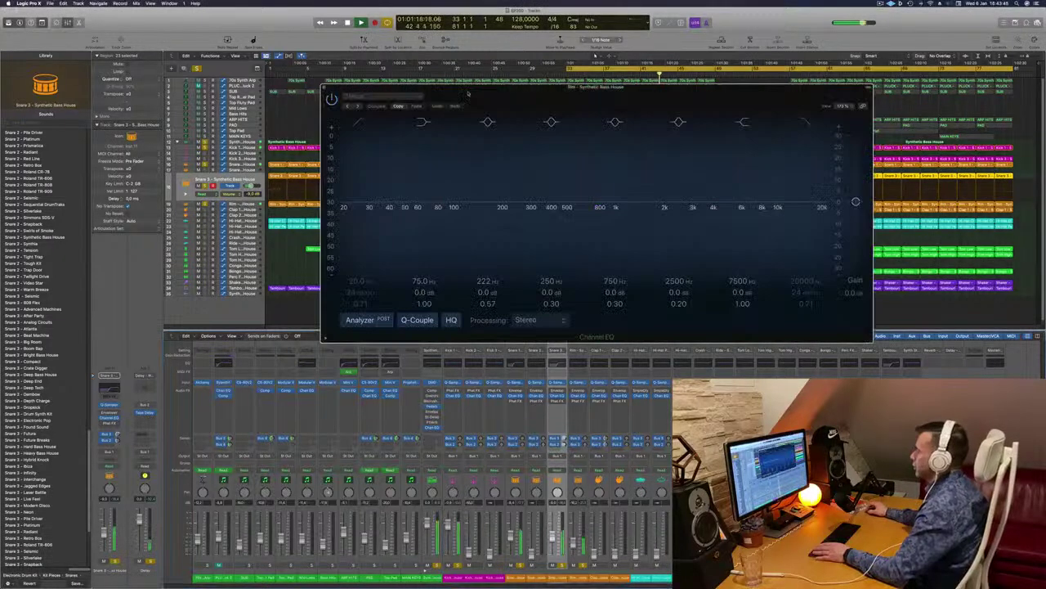
drag(360, 123, 595, 134)
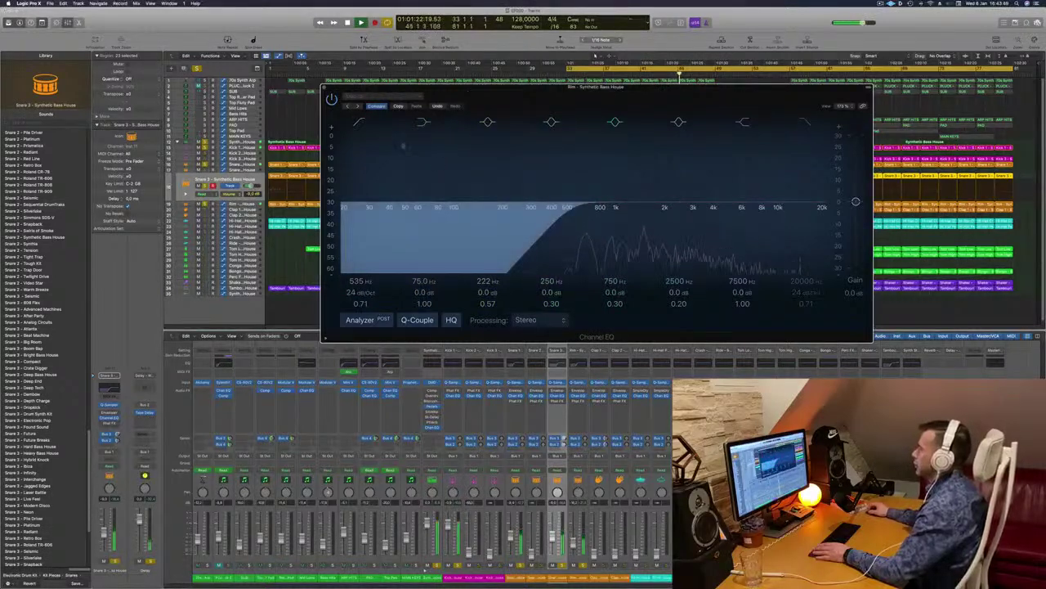
drag(571, 210, 540, 211)
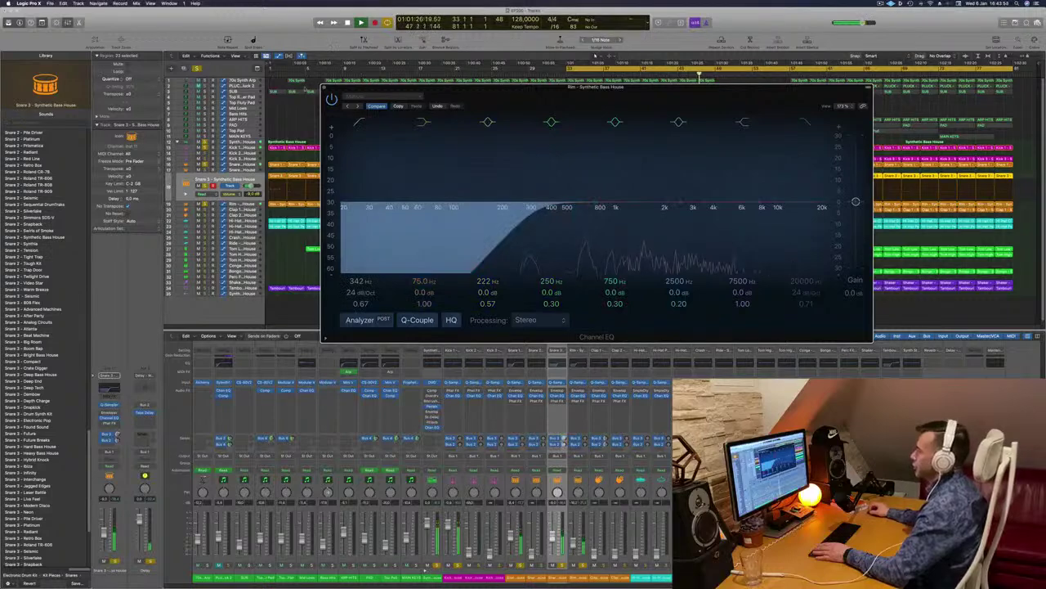
click(325, 88)
Bring the Clap 1, Clap 2 and Hi-Hat Closed faders up into the soloed drum mix during playback.
key(space)
key(space)
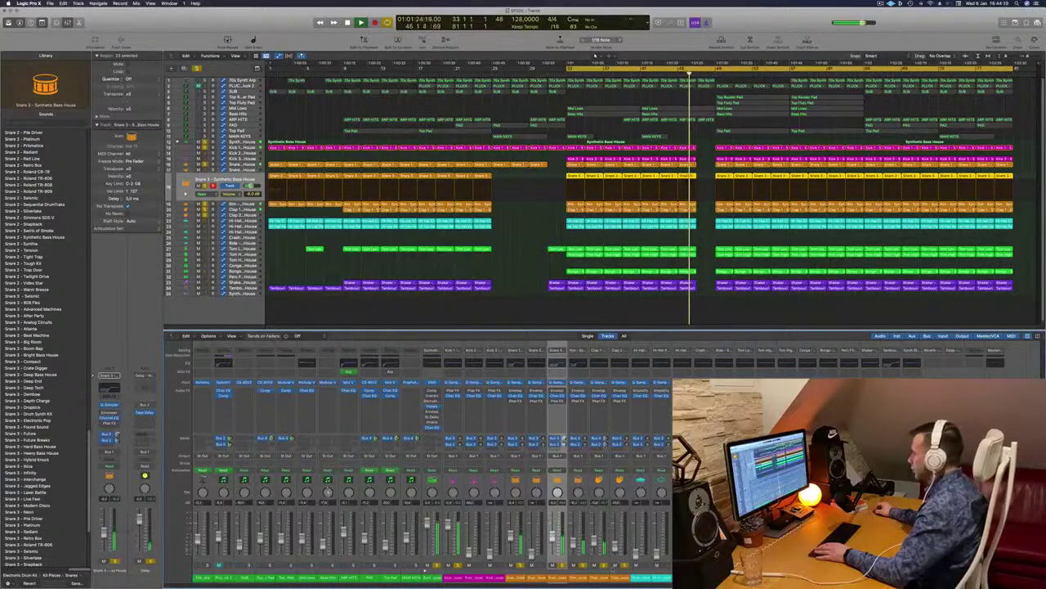
click(597, 576)
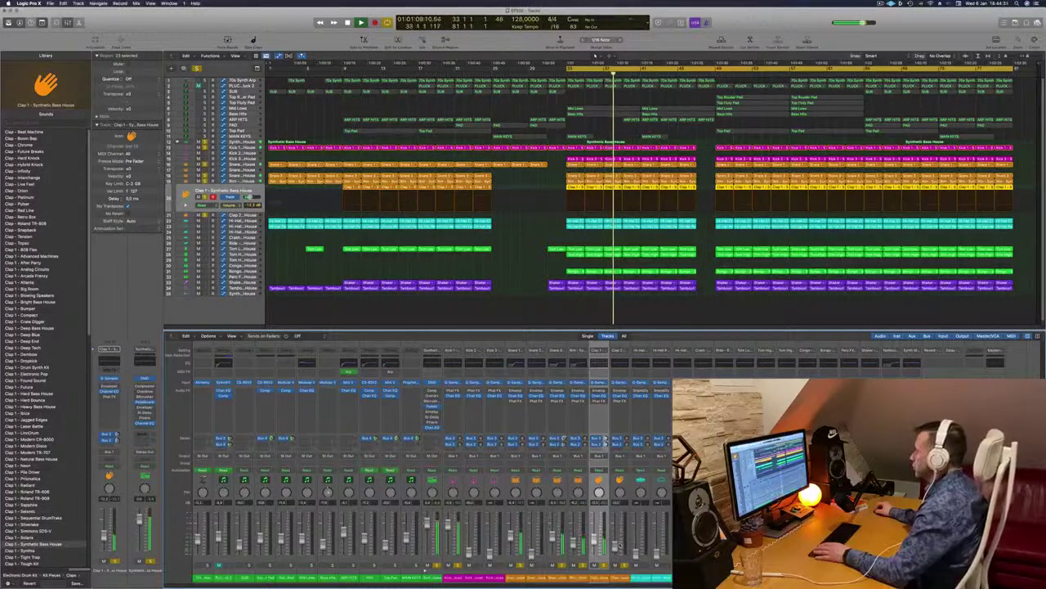
key(Down)
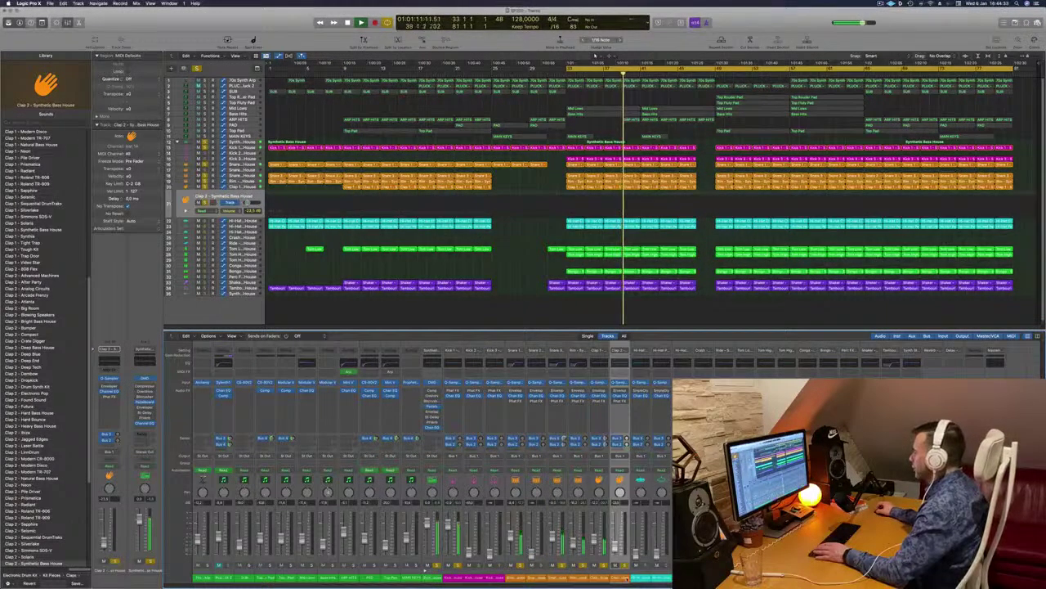
key(Down)
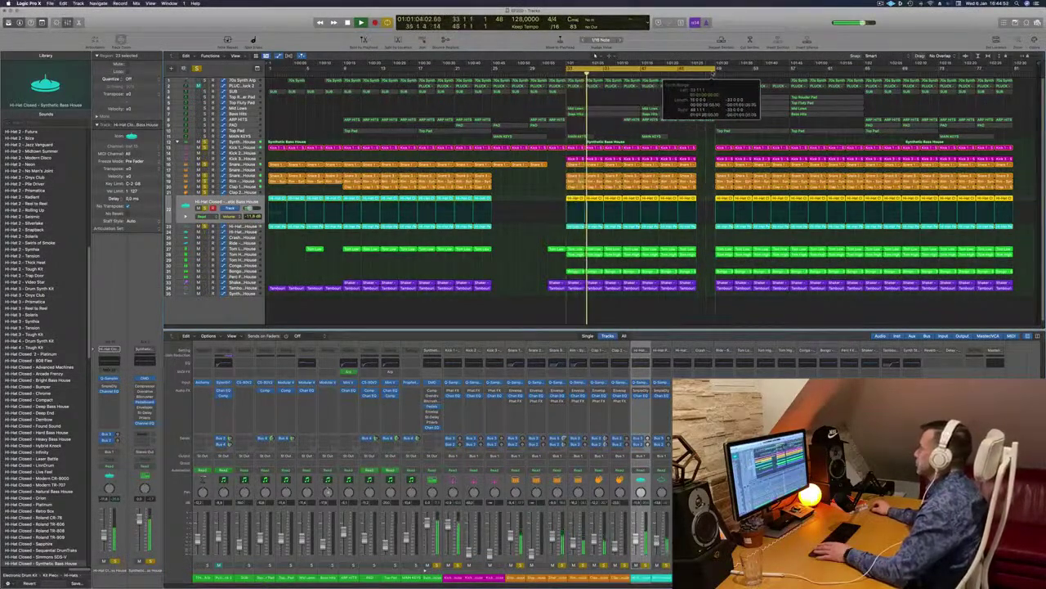
Shorten the cycle range to end at bar 49, restart playback and select the Hi-Hat Open track.
key(space)
key(space)
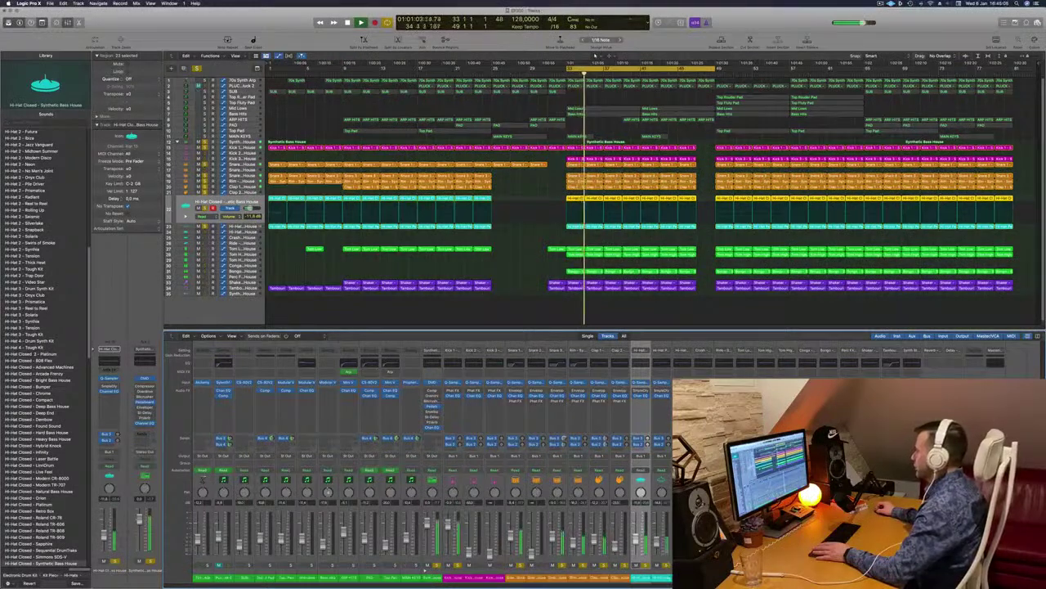
click(243, 233)
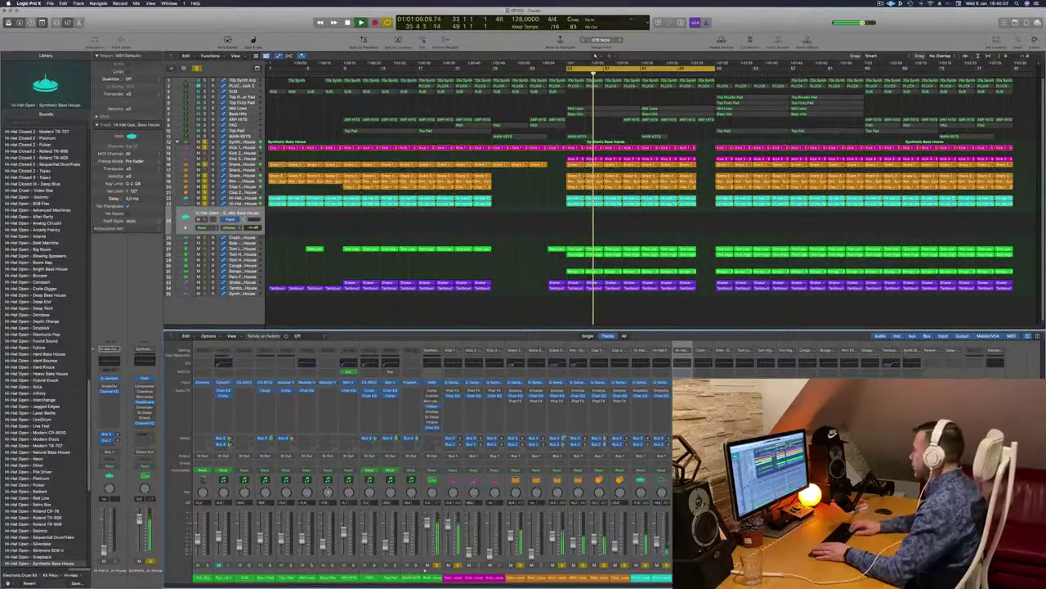
Select the Tambourine track, solo it and bring its fader up into the drum mix during playback.
key(Down)
key(Down)
key(Down)
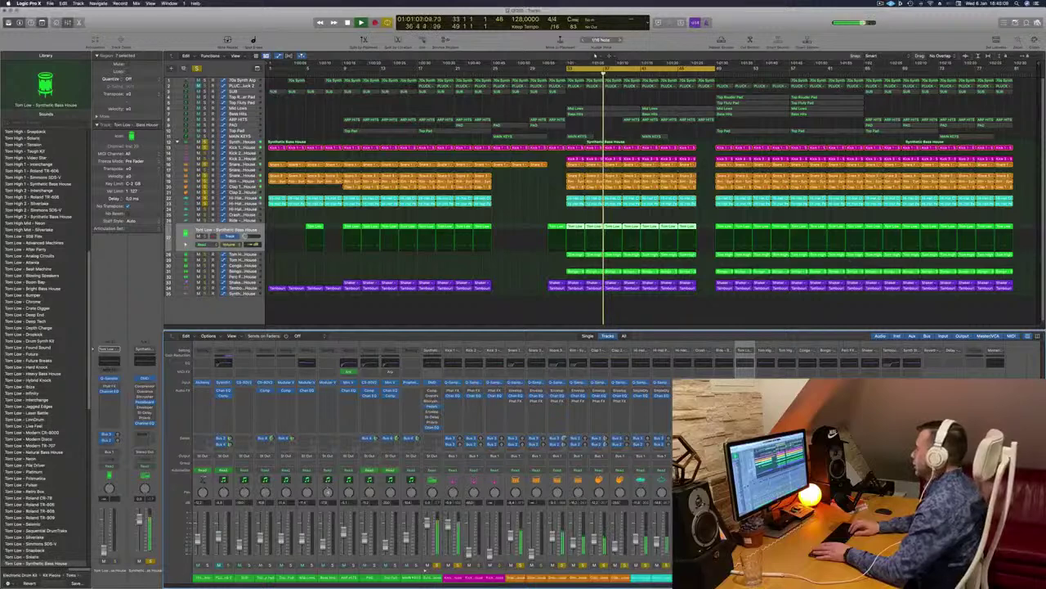
key(Down)
key(Down)
key(Down)
key(Down)
key(Down)
key(Down)
key(Down)
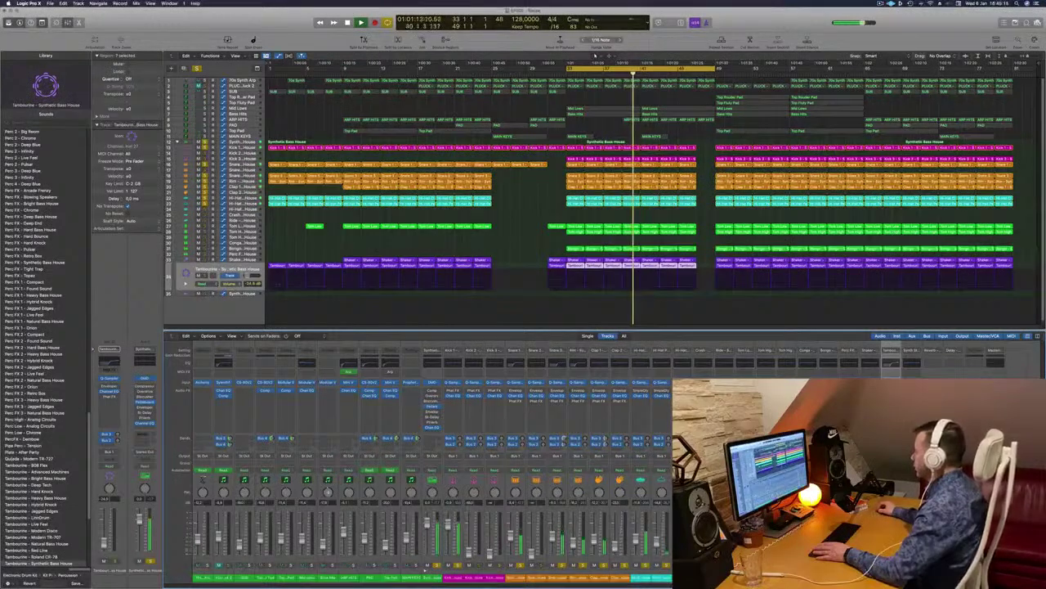
key(s)
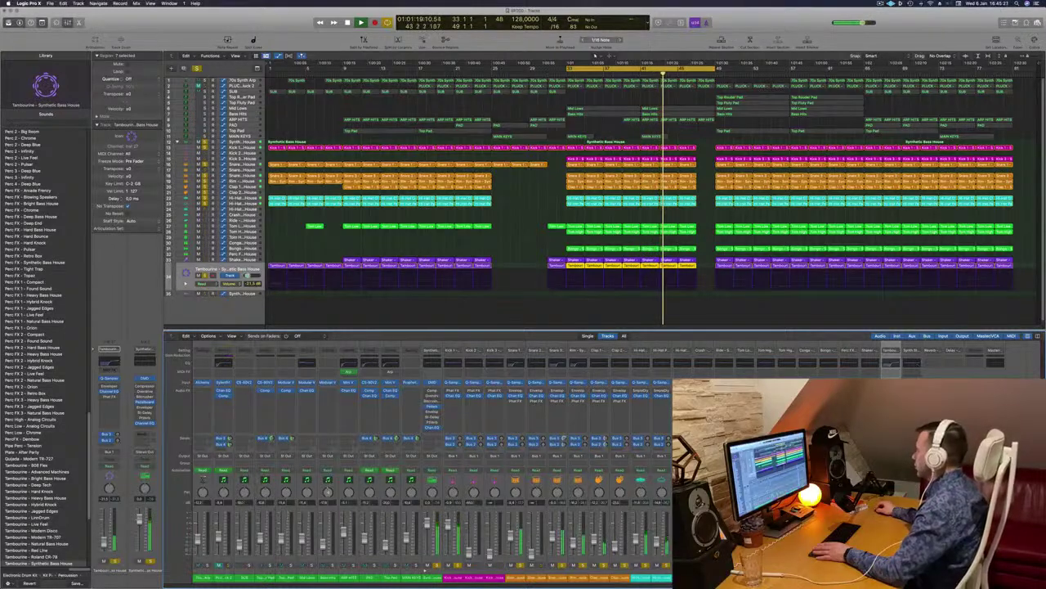
Check the Tambourine's Enveloper and add a low cut around 2 kHz in the Shaker channel's Channel EQ.
click(109, 386)
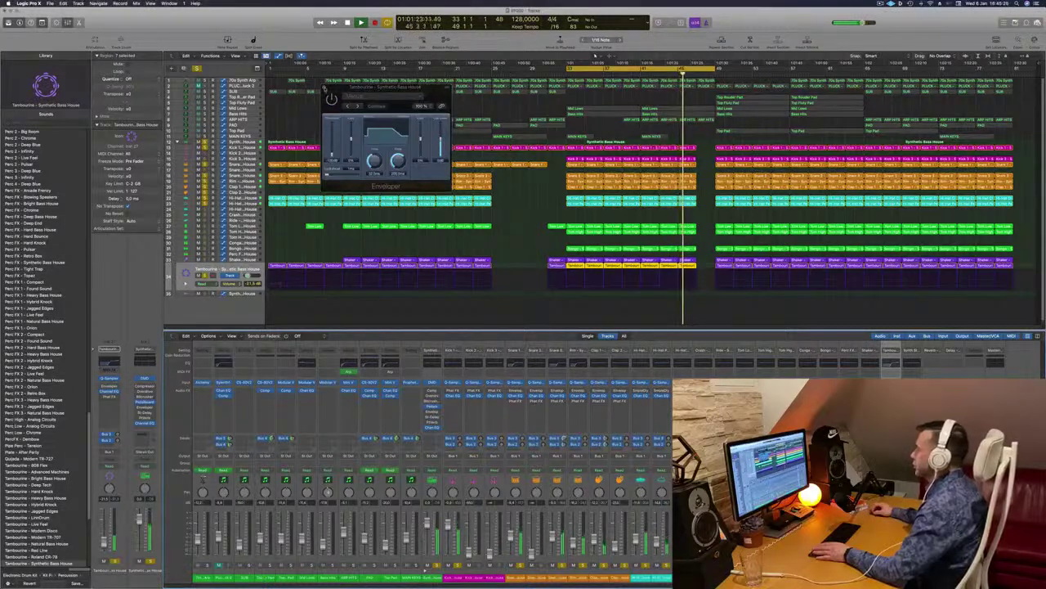
key(v)
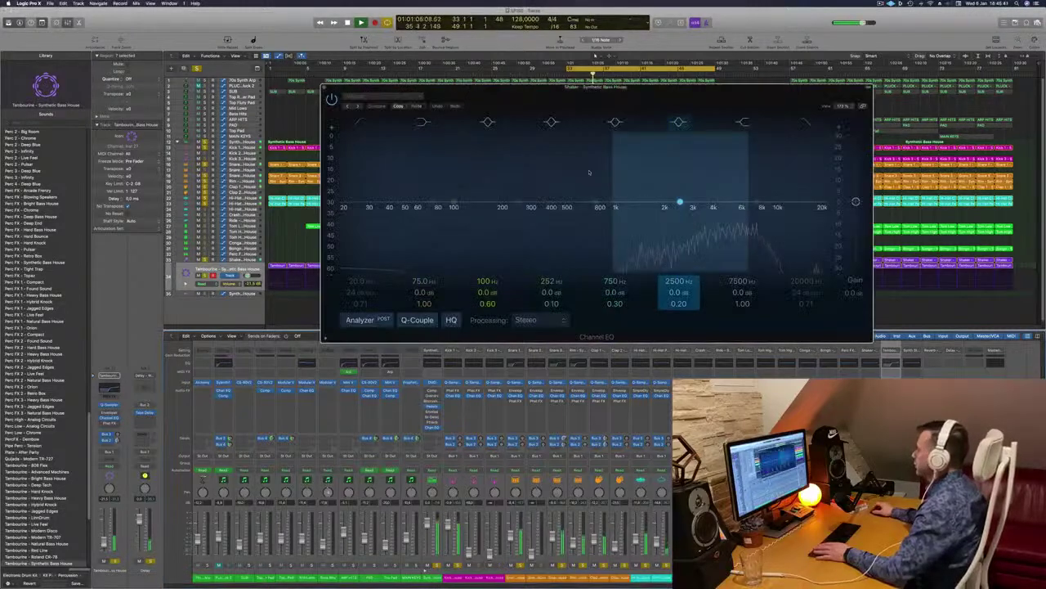
drag(436, 167, 651, 124)
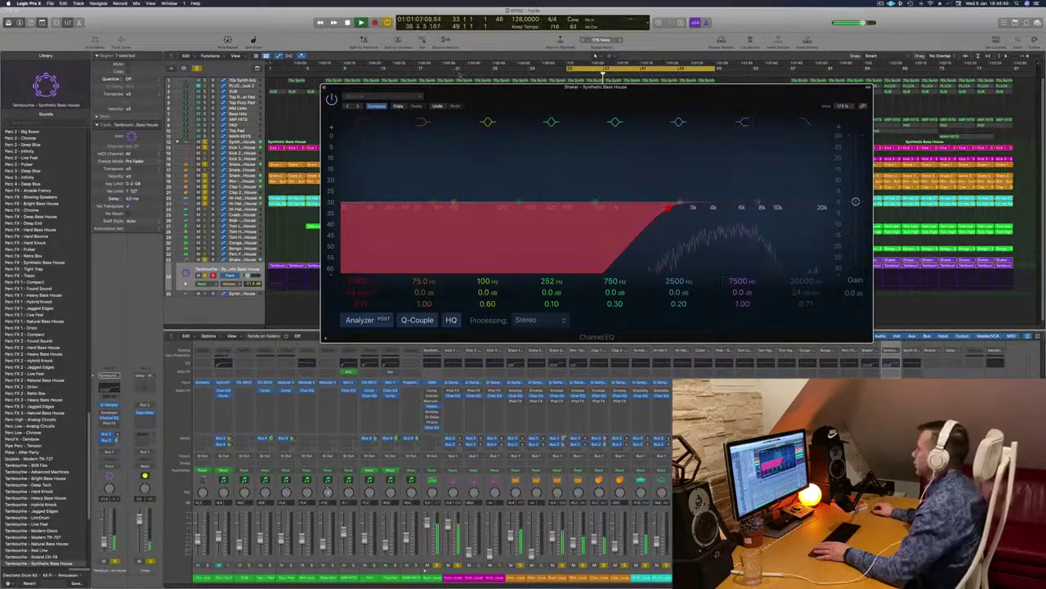
click(325, 87)
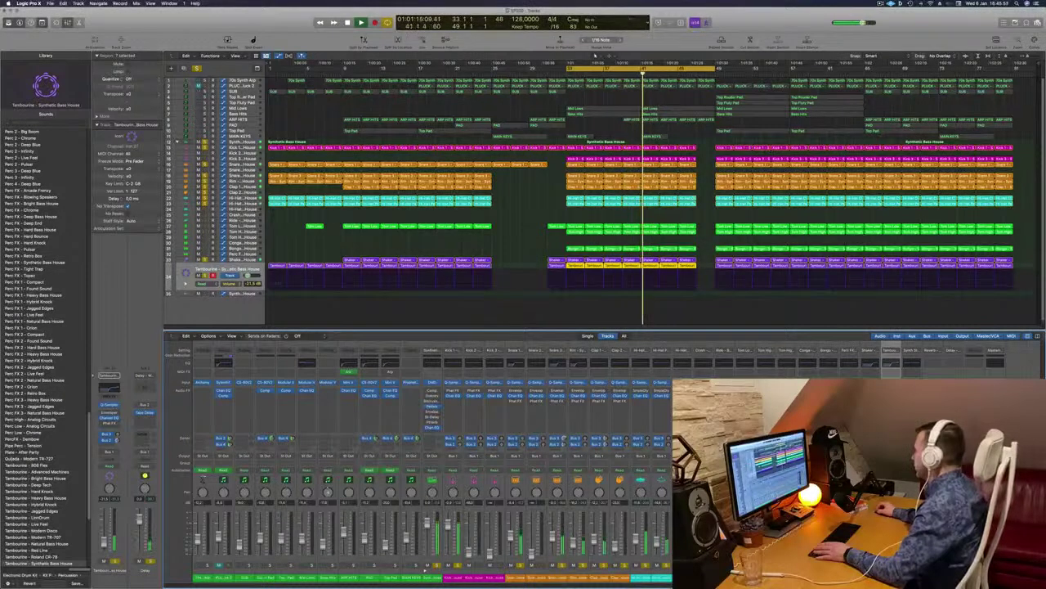
Load a Stereo Delay with the 1/16 Note preset on the Shaker channel.
key(v)
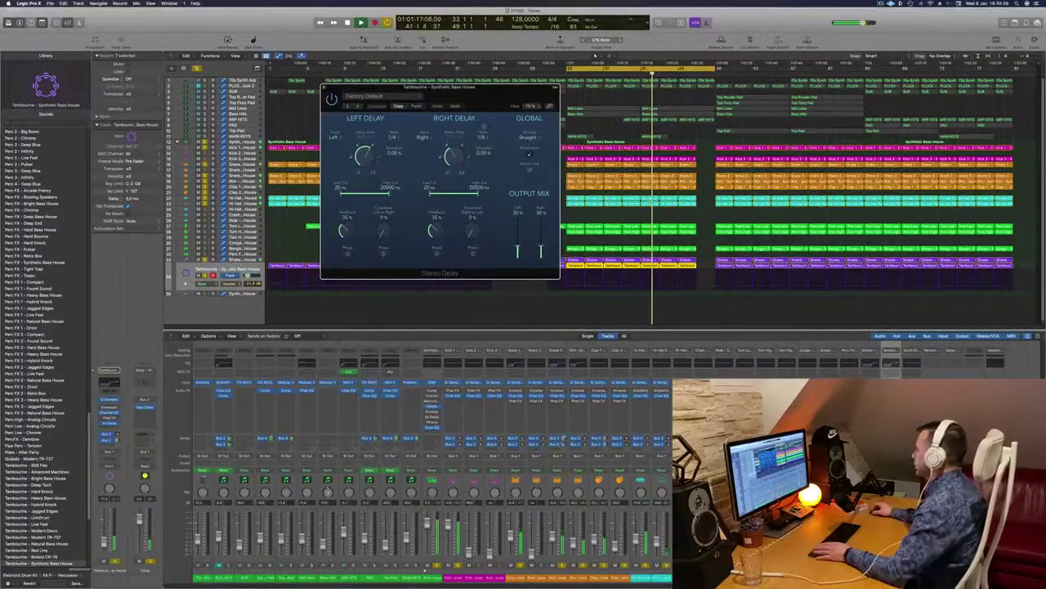
key(v)
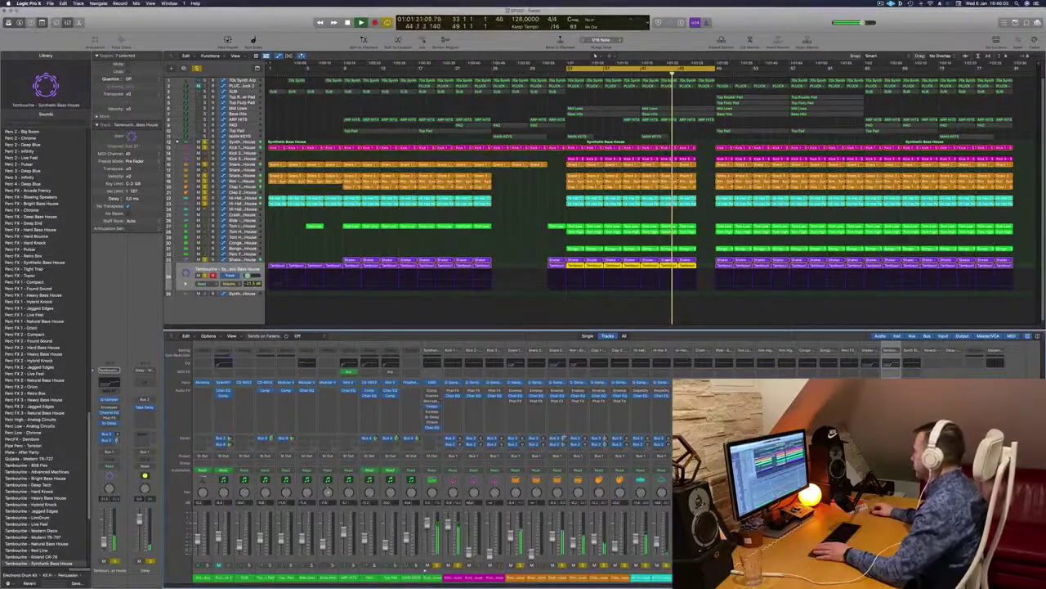
key(v)
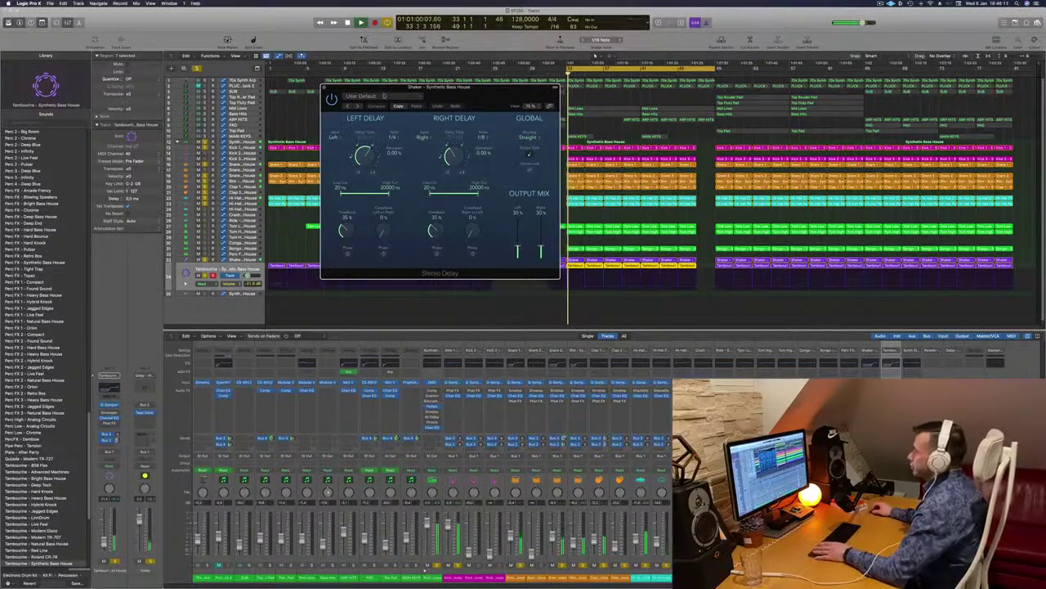
click(384, 98)
click(378, 242)
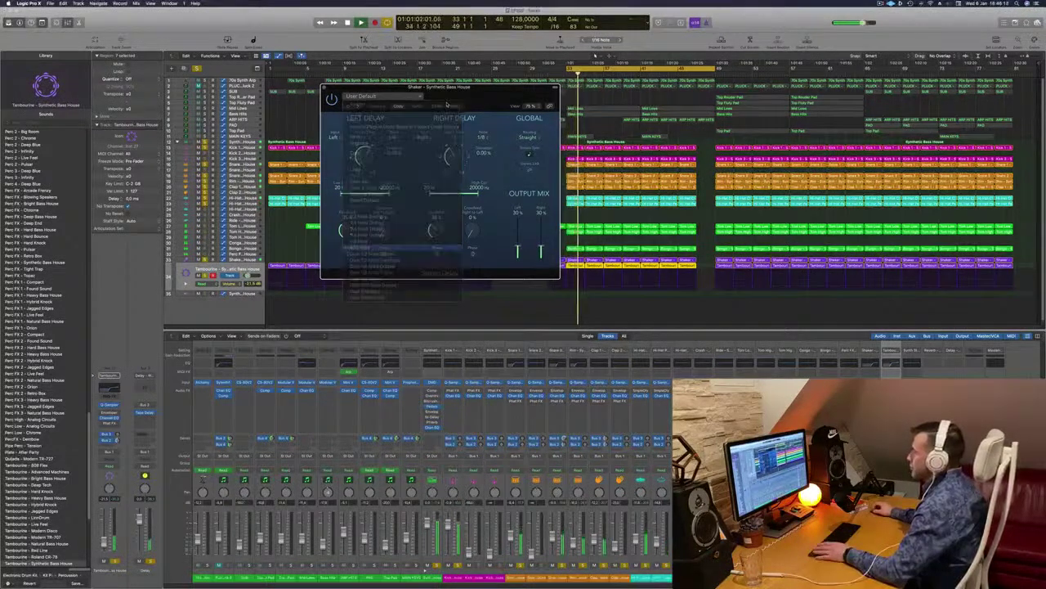
drag(461, 92, 581, 206)
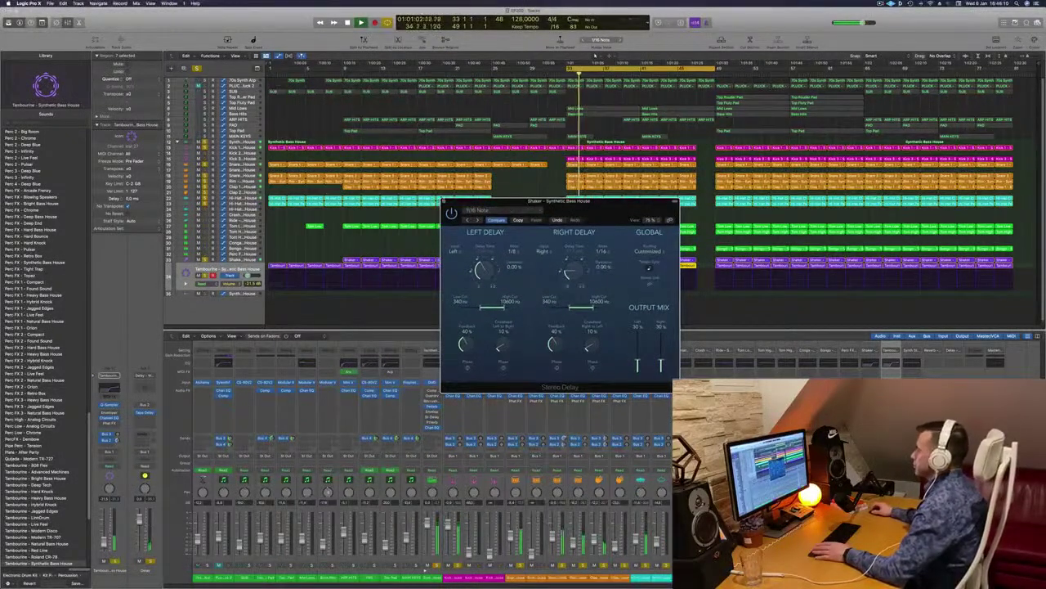
click(444, 201)
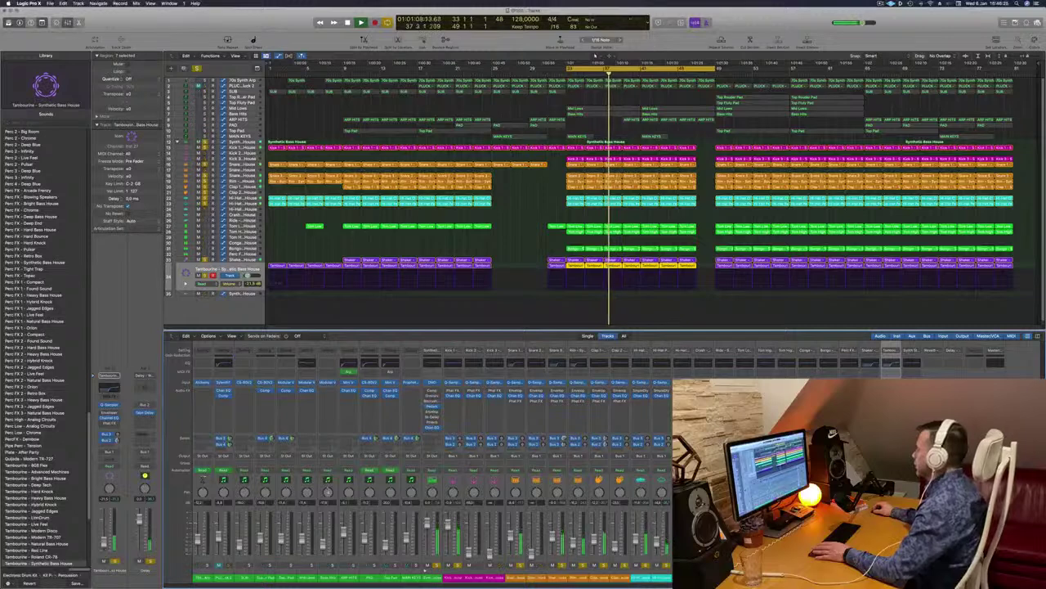
Return to the Tom Low track and audition the soloed drums from the start of the cycle.
key(Up)
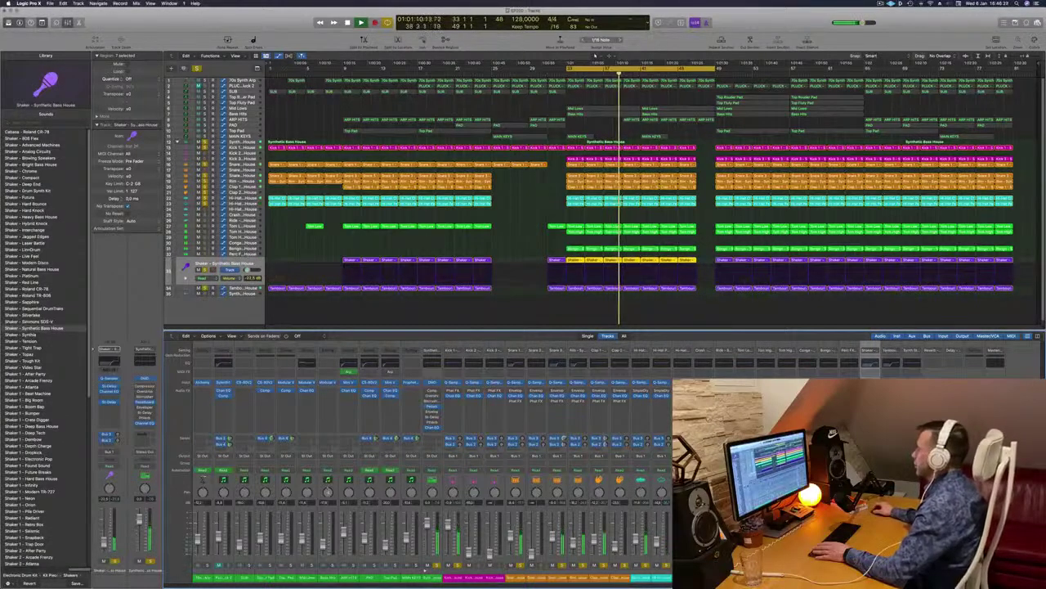
key(Up)
key(Up)
key(Up)
key(Up)
key(Up)
key(Up)
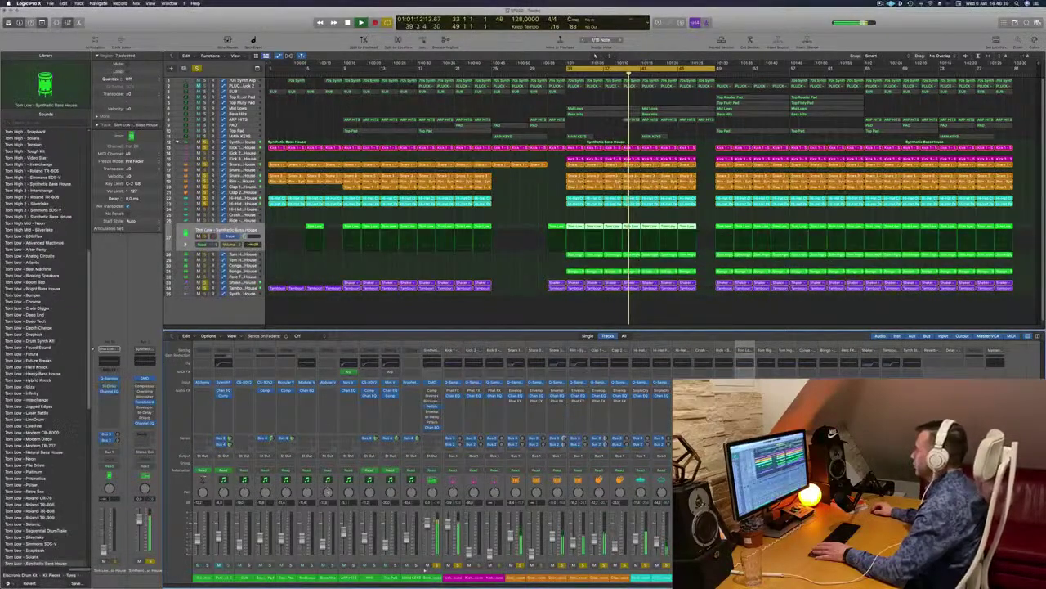
key(space)
key(space)
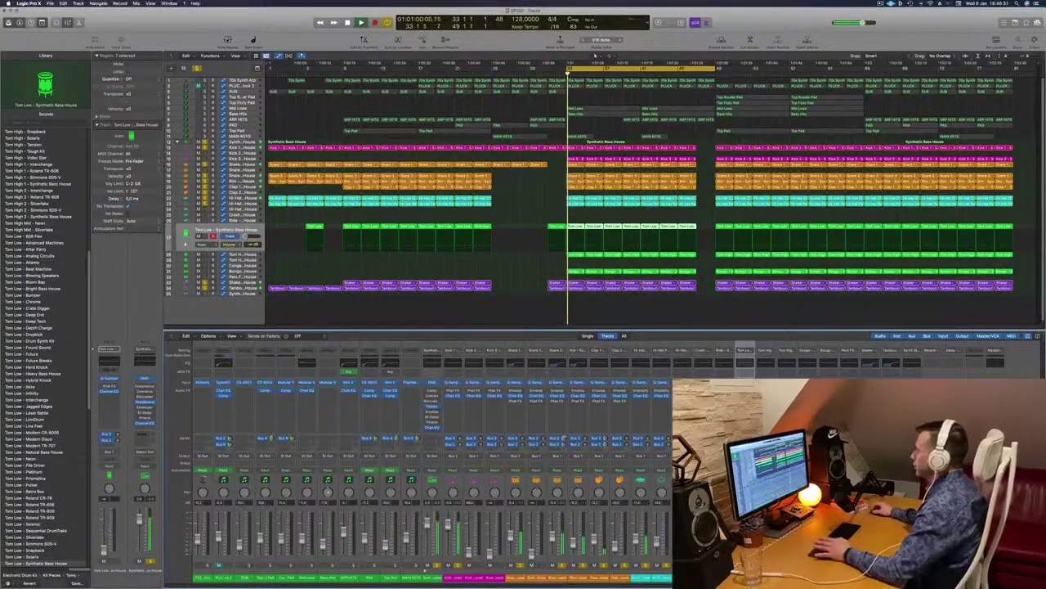
key(Return)
key(space)
key(space)
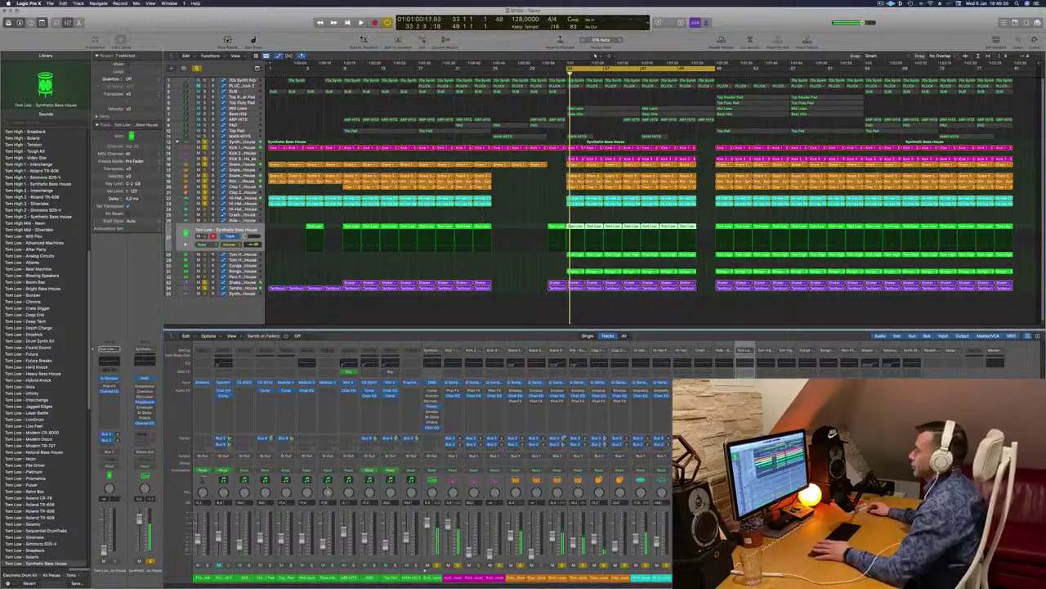
Solo Kick 3 and raise its fader to about -6.4 dB during playback.
click(250, 159)
key(space)
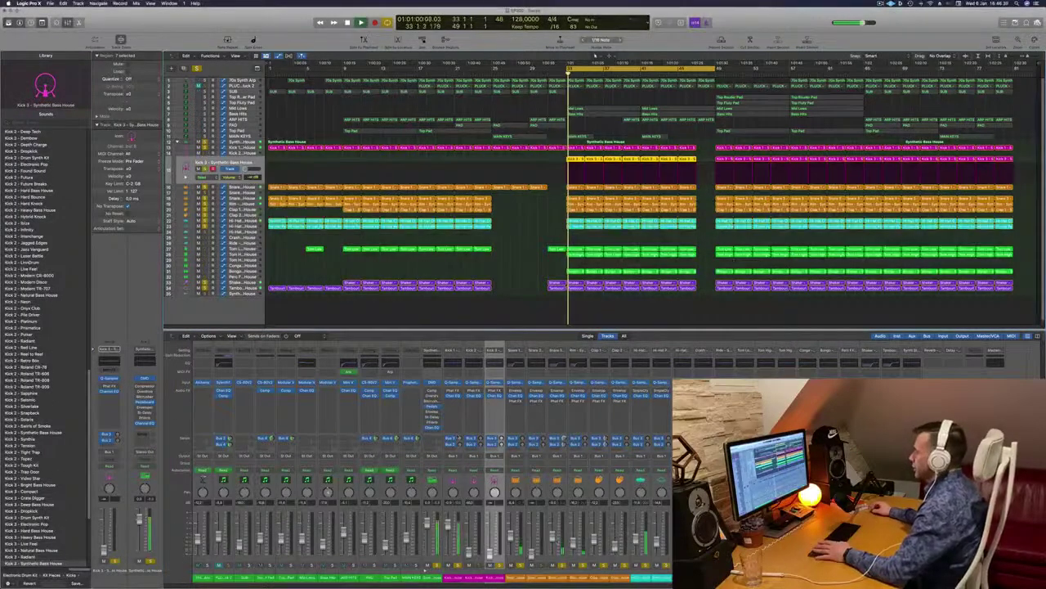
key(Return)
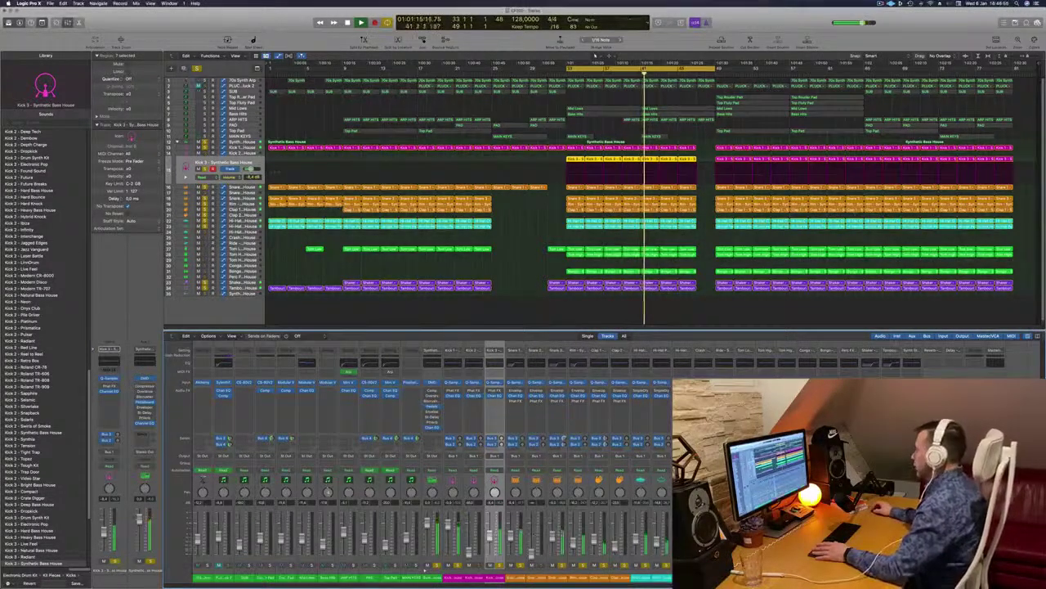
Solo Tom Low and raise its fader to about -11.8 dB in the playing drum mix.
click(242, 249)
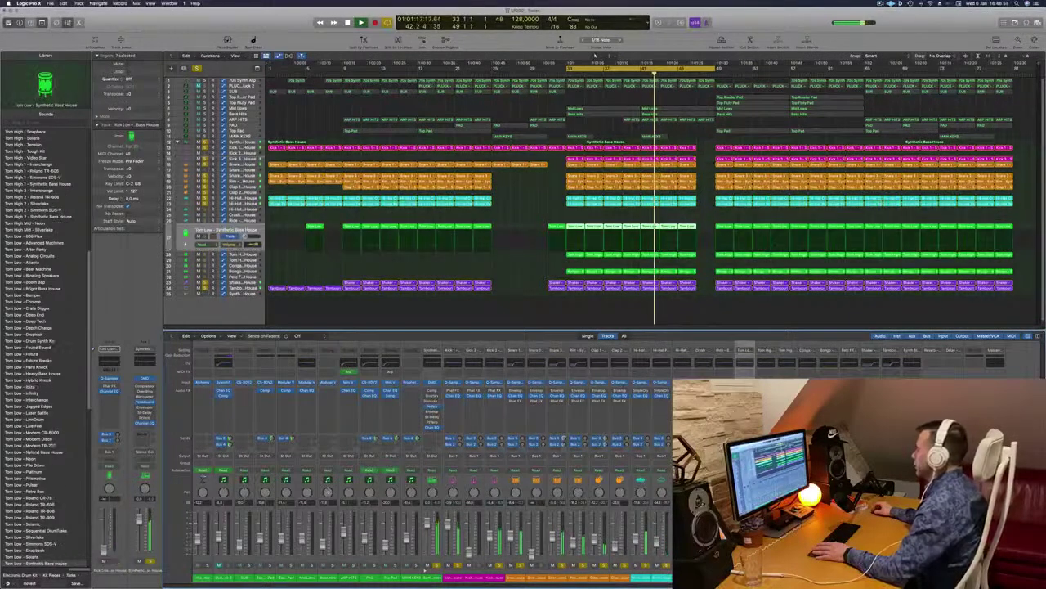
key(Return)
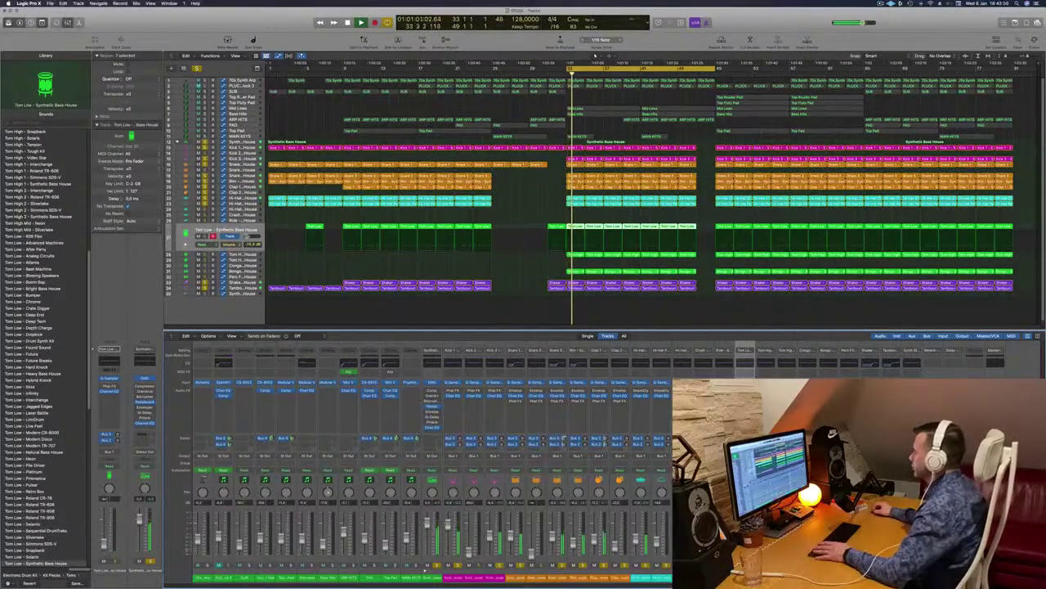
key(Return)
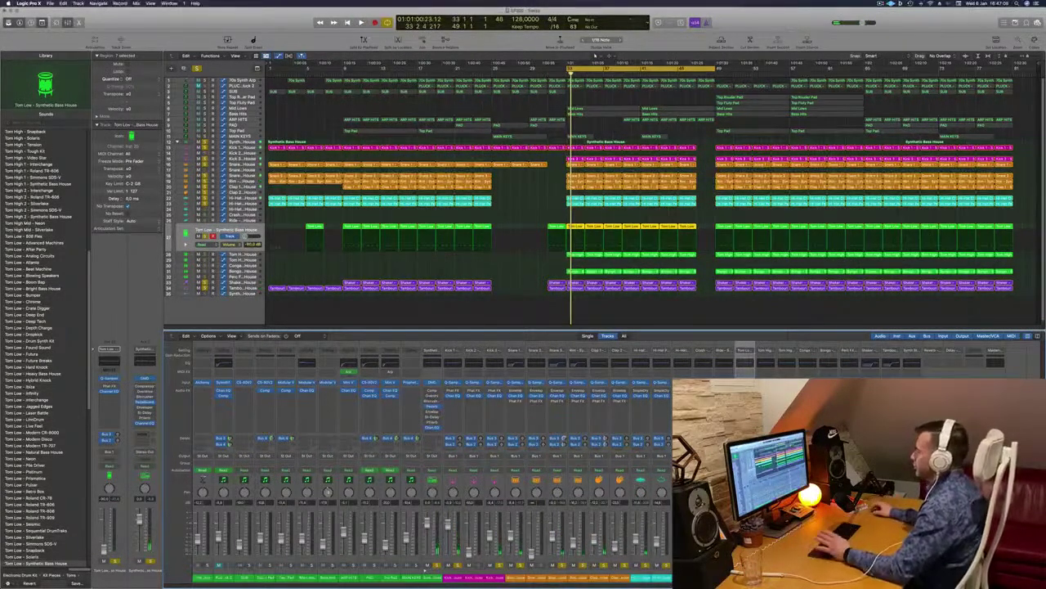
key(space)
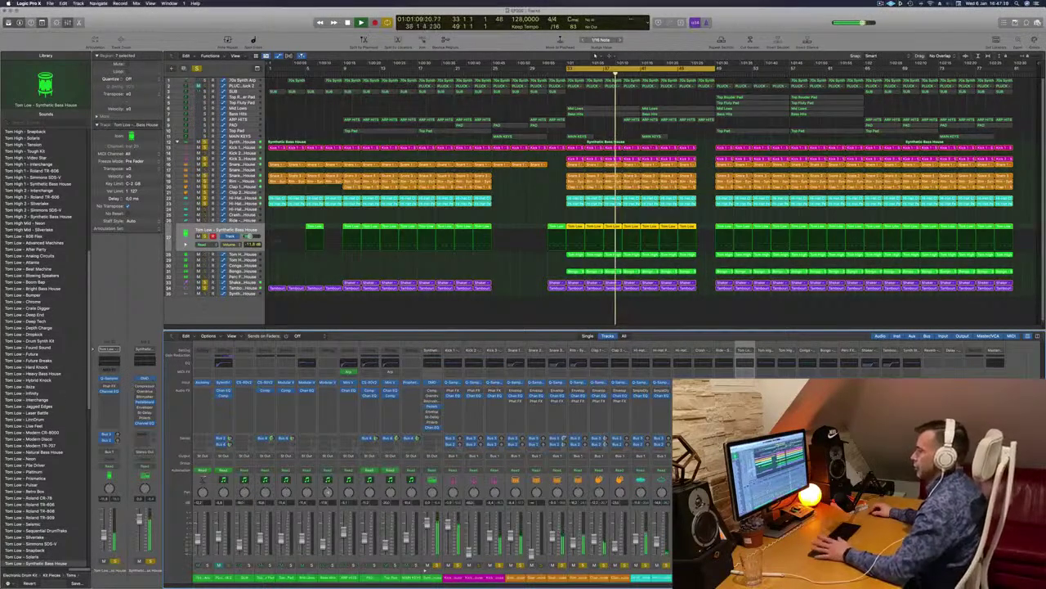
Turn on the analyzer in the Synthetic Bass House kit's Channel EQ and switch off its low-cut and high-cut bands.
click(147, 424)
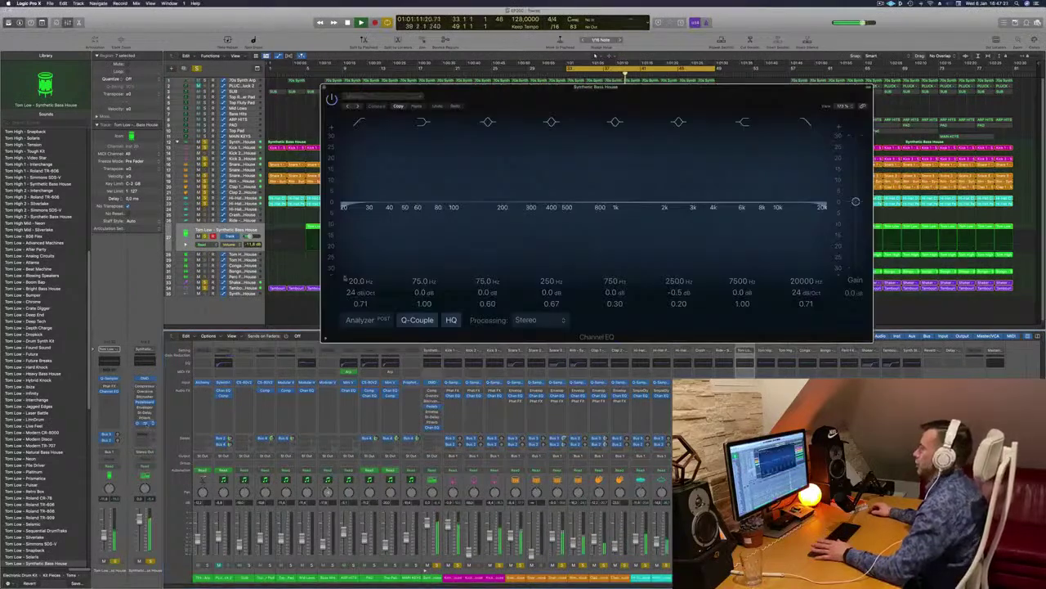
click(360, 321)
drag(620, 107, 484, 66)
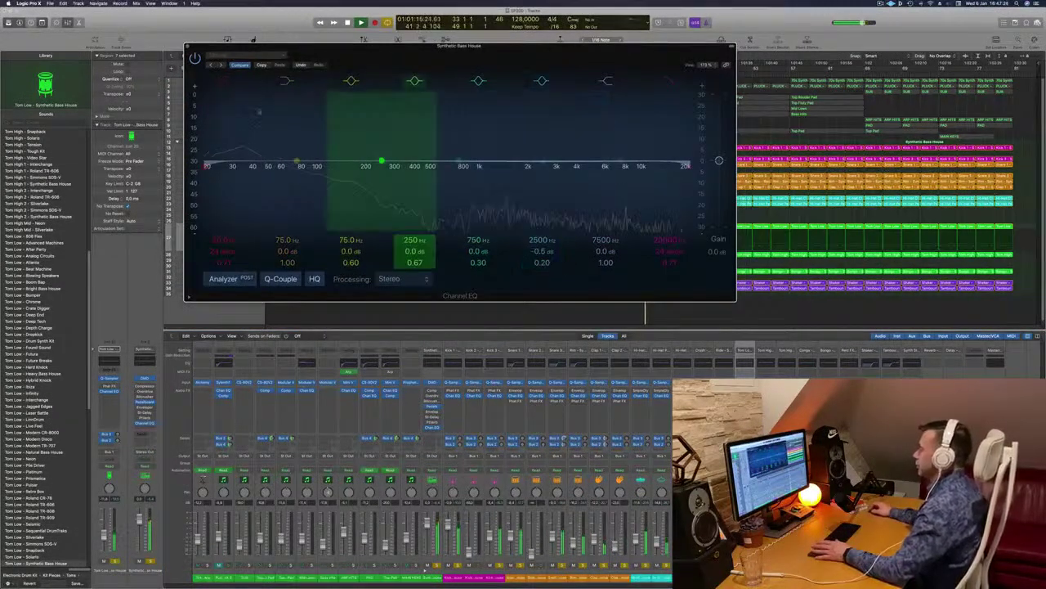
click(222, 80)
click(668, 80)
click(187, 47)
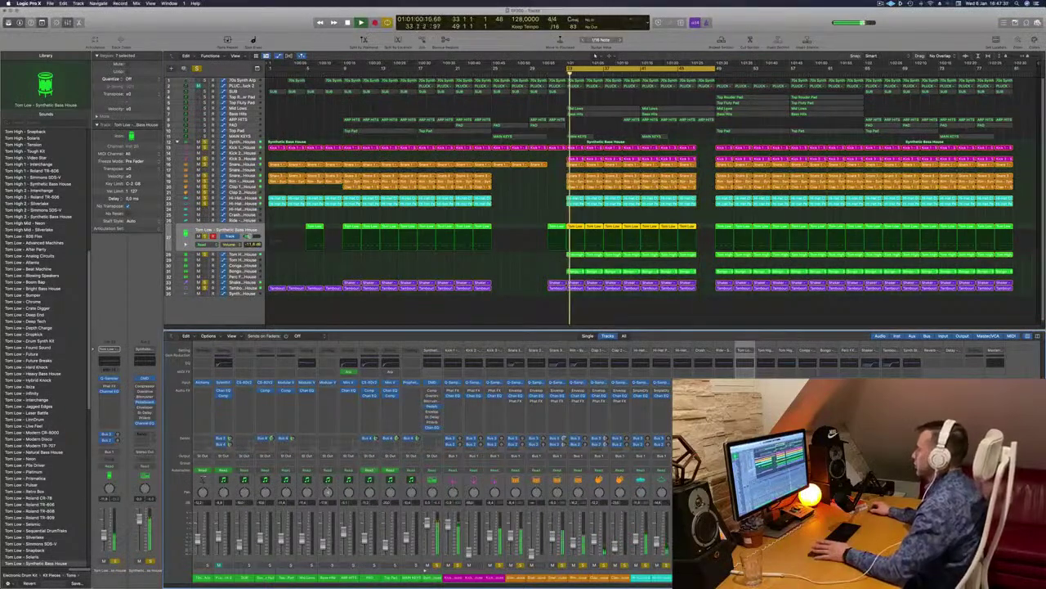
Shorten the cycle range to end at bar 41 and restart playback.
drag(715, 69, 669, 72)
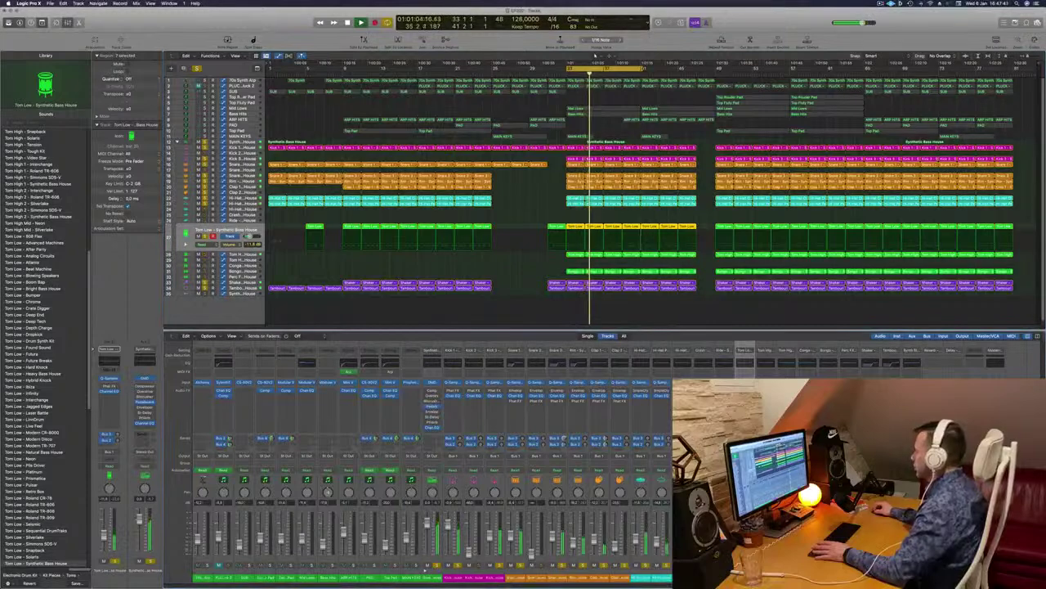
key(space)
key(space)
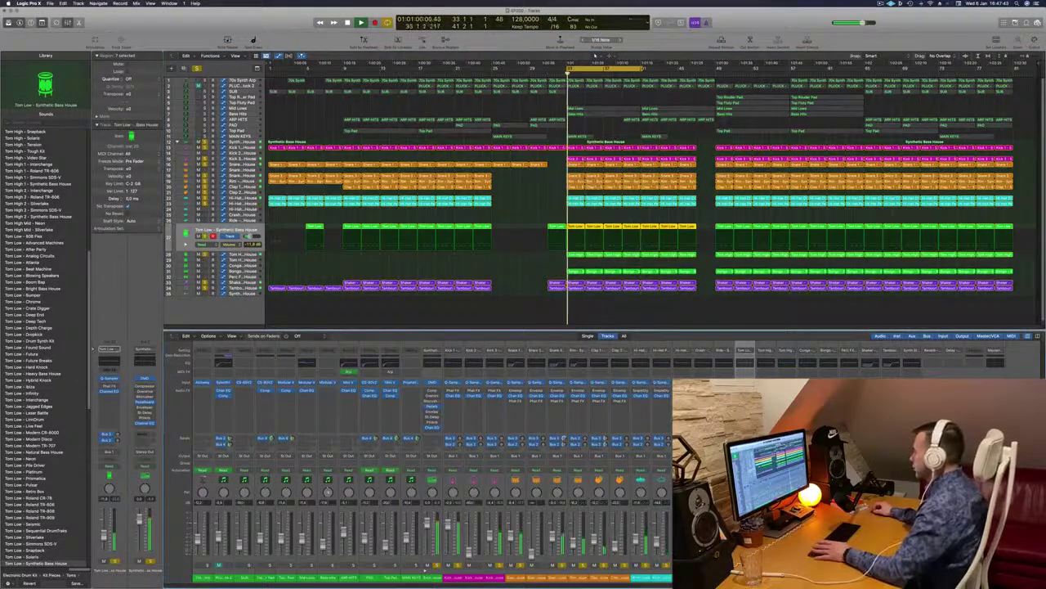
Bring soloed Tom High 2 into the mix and inspect the Tom Low and Tom High 1 Channel EQs with the analyzer.
key(Down)
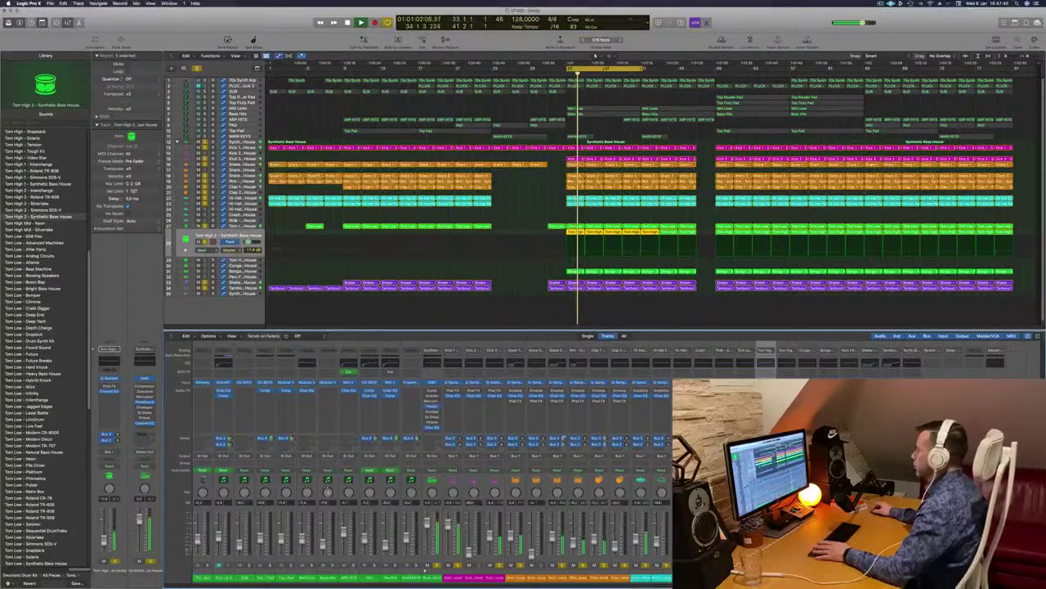
click(746, 365)
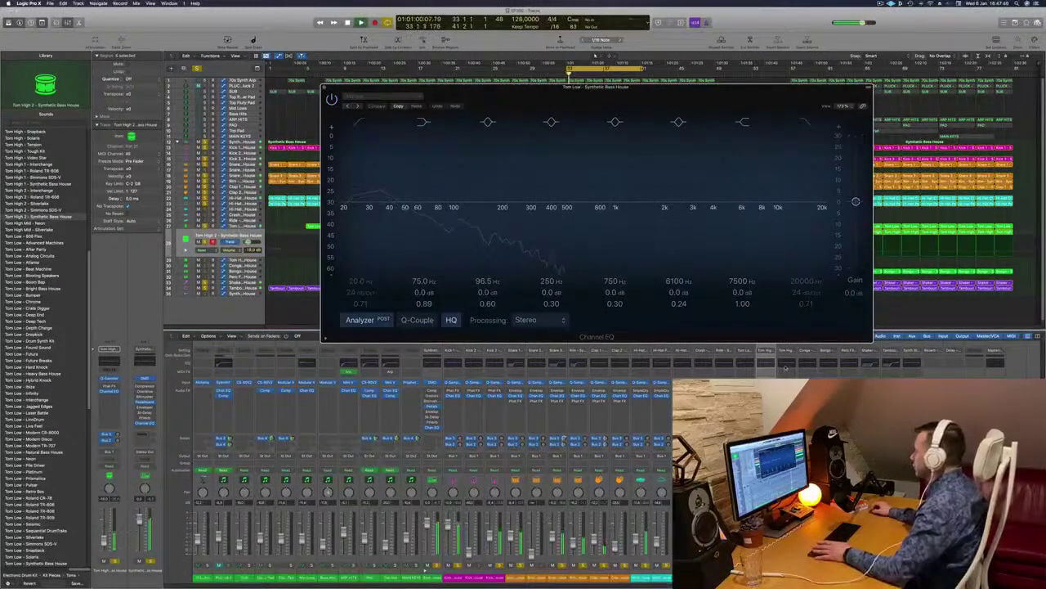
click(766, 365)
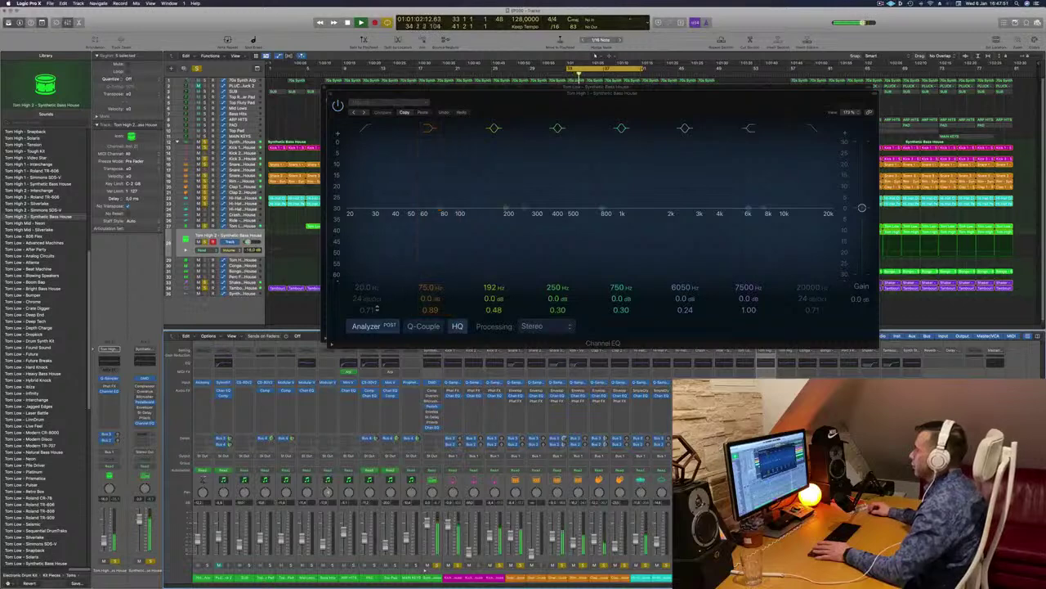
click(364, 331)
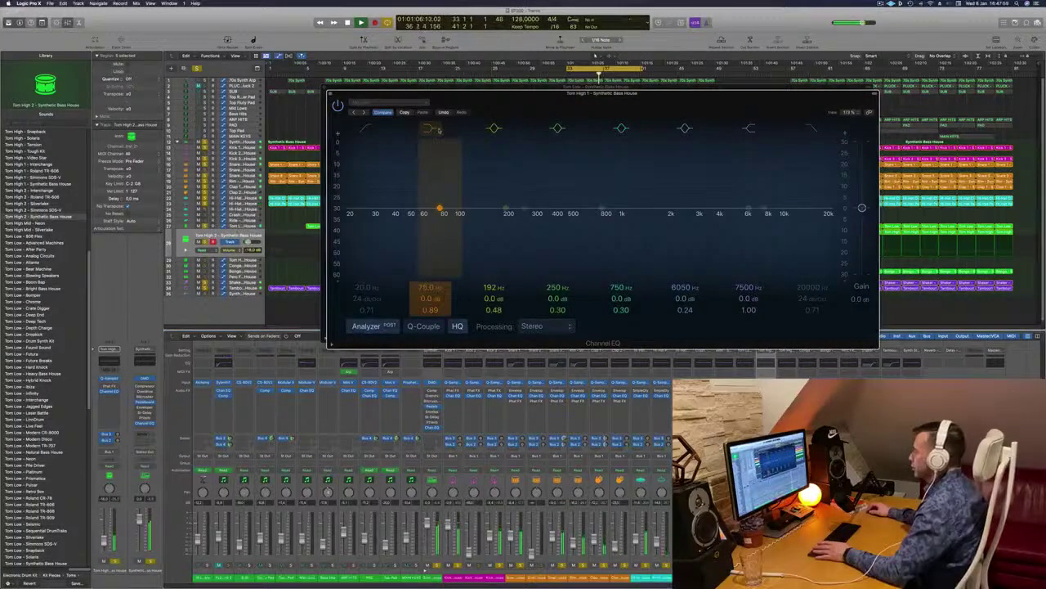
key(space)
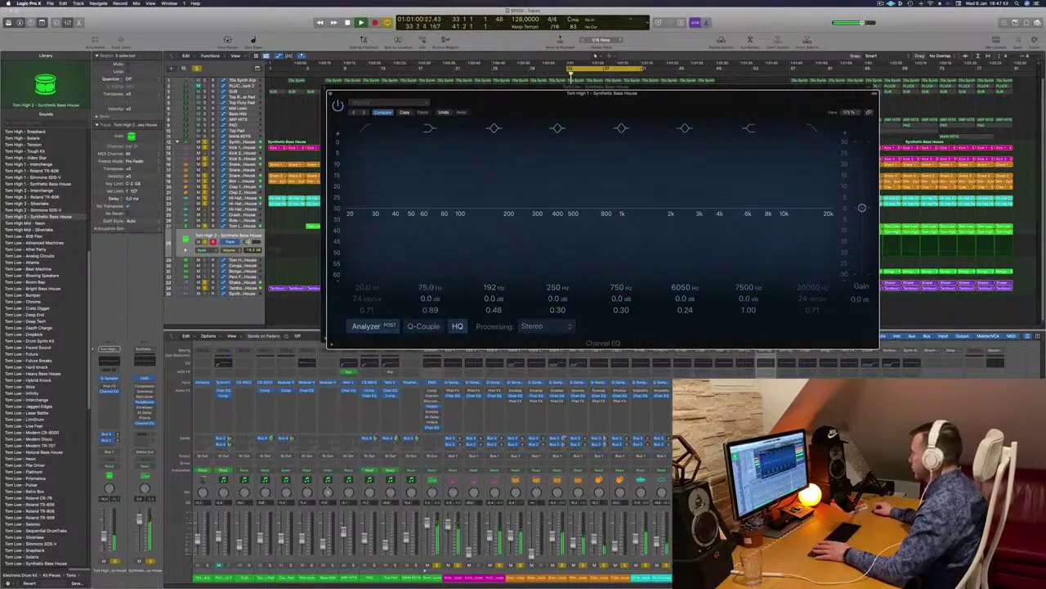
Add a low cut at 106 Hz, 24 dB/Oct with Q 0.71 in the Tom High 2 channel's Channel EQ.
click(775, 362)
click(768, 364)
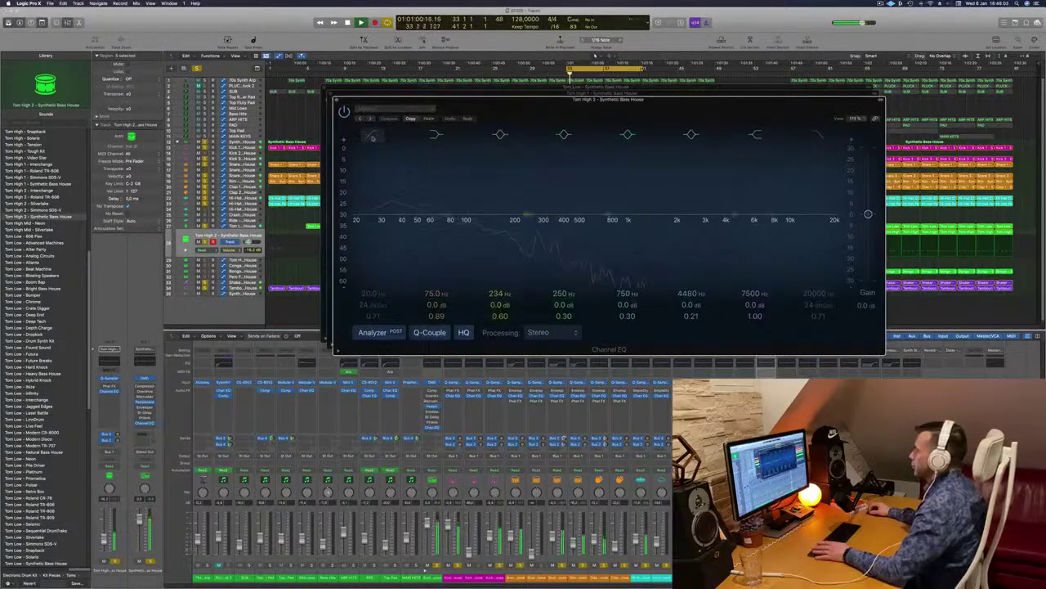
click(372, 135)
drag(365, 157, 483, 155)
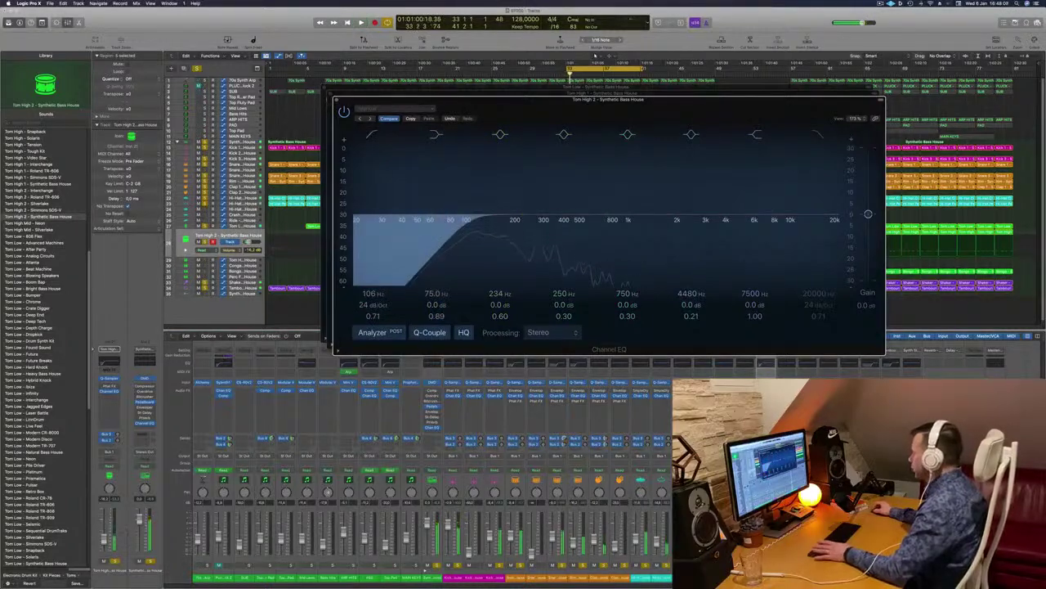
Adjust the Tom High 2 channel's second send, raise the Channel EQ's low-cut frequency and close the open tom EQs.
click(116, 440)
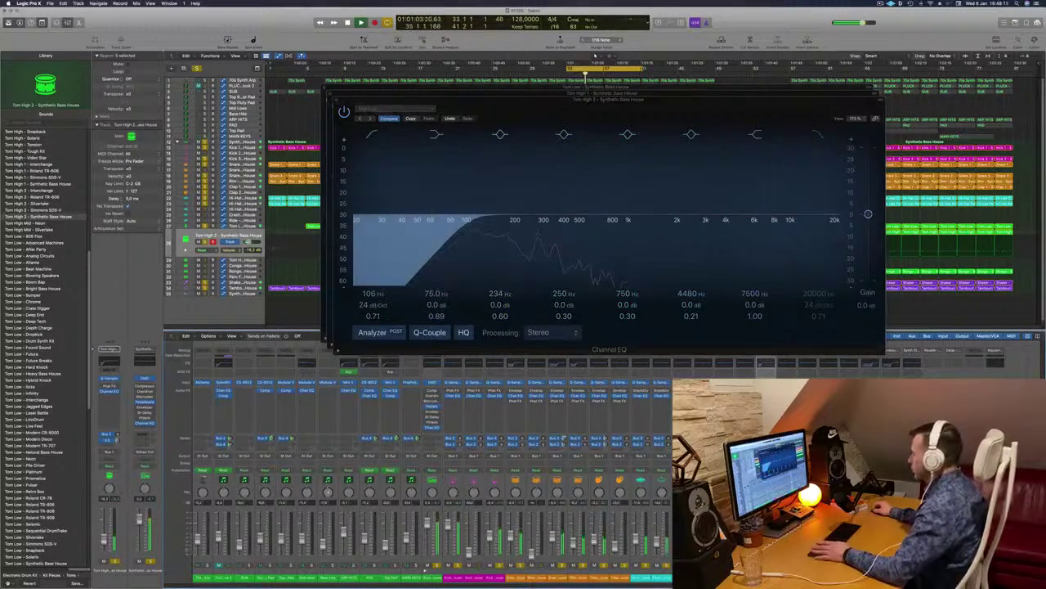
click(116, 440)
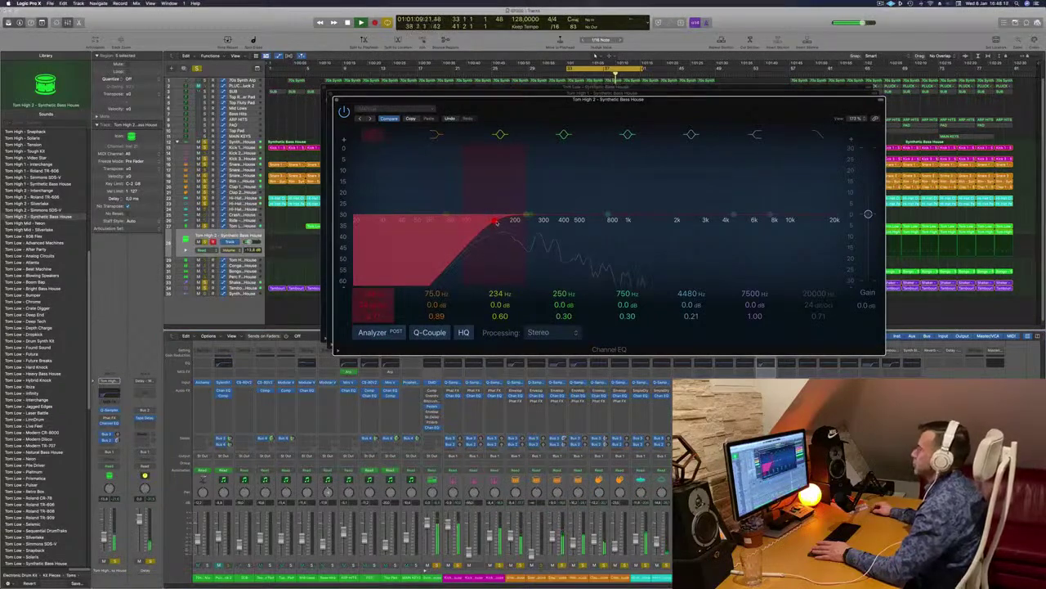
click(494, 223)
click(336, 100)
click(330, 93)
click(324, 87)
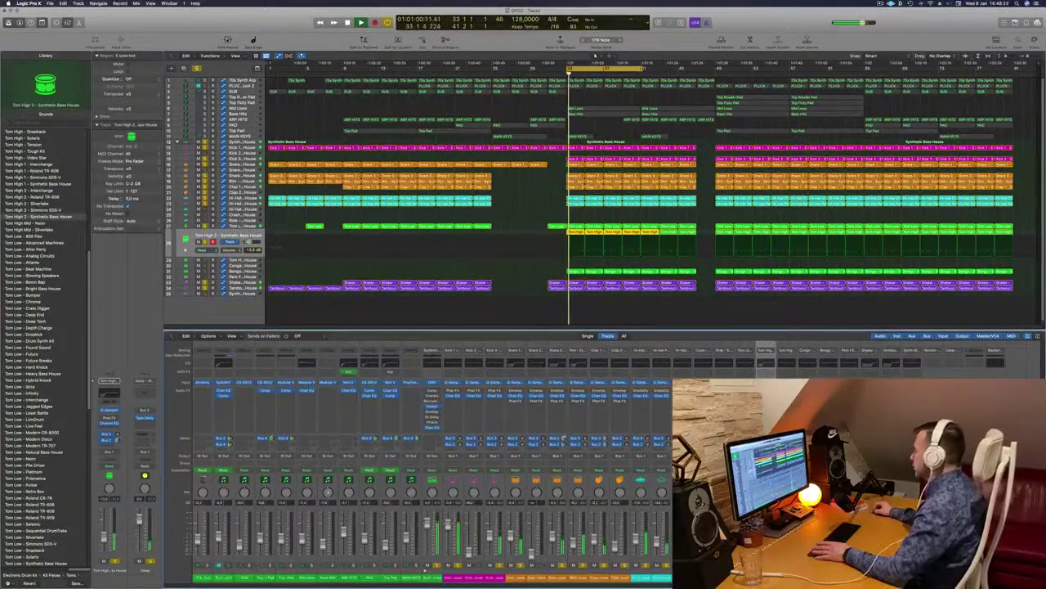
Bring the soloed Bongo into the mix and add a Channel EQ low cut at 202 Hz, 24 dB/Oct, Q 0.75.
key(Down)
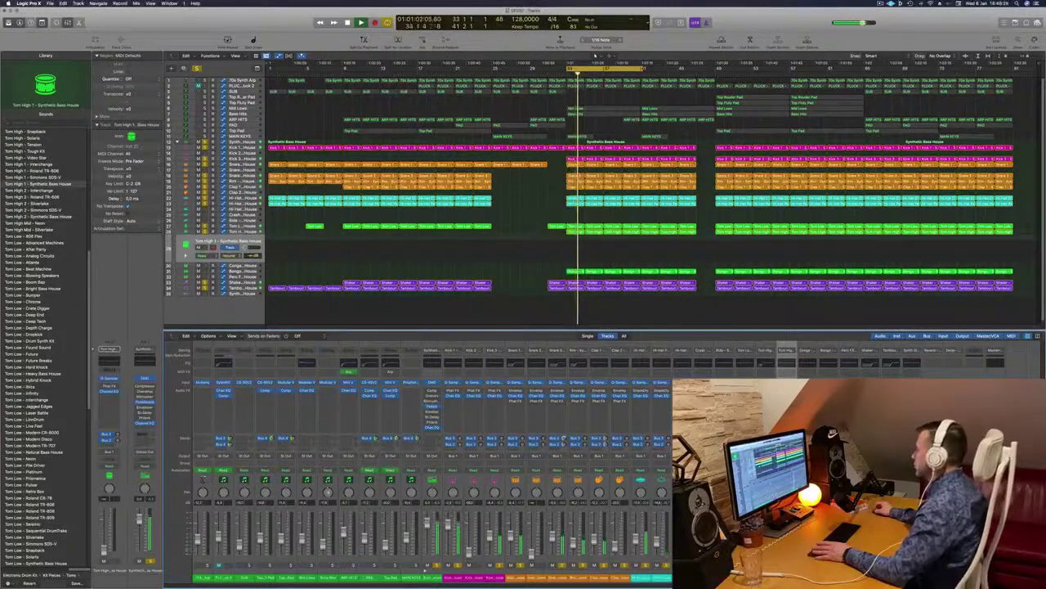
key(Down)
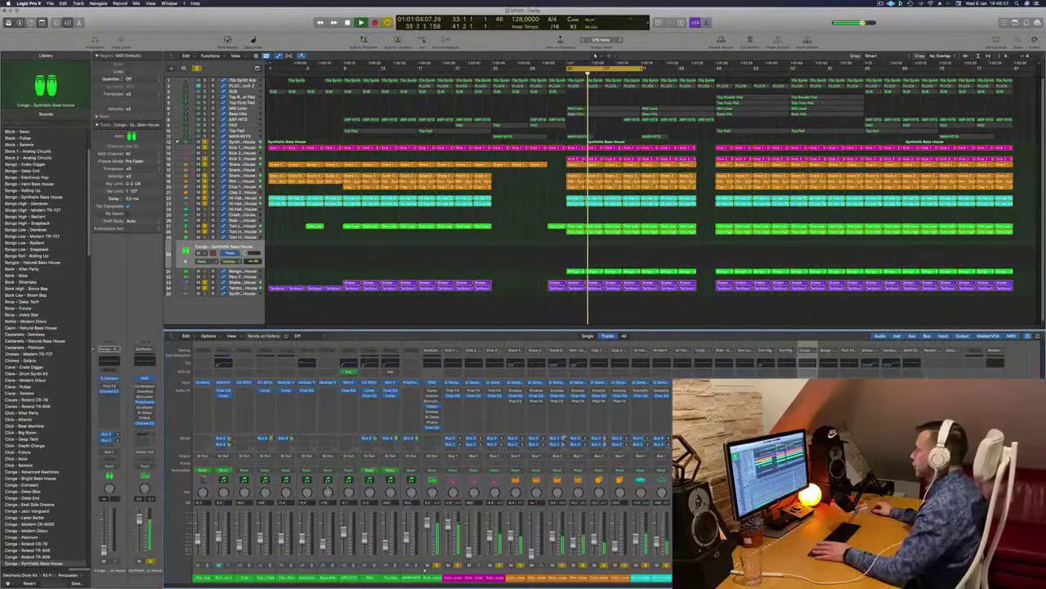
key(Down)
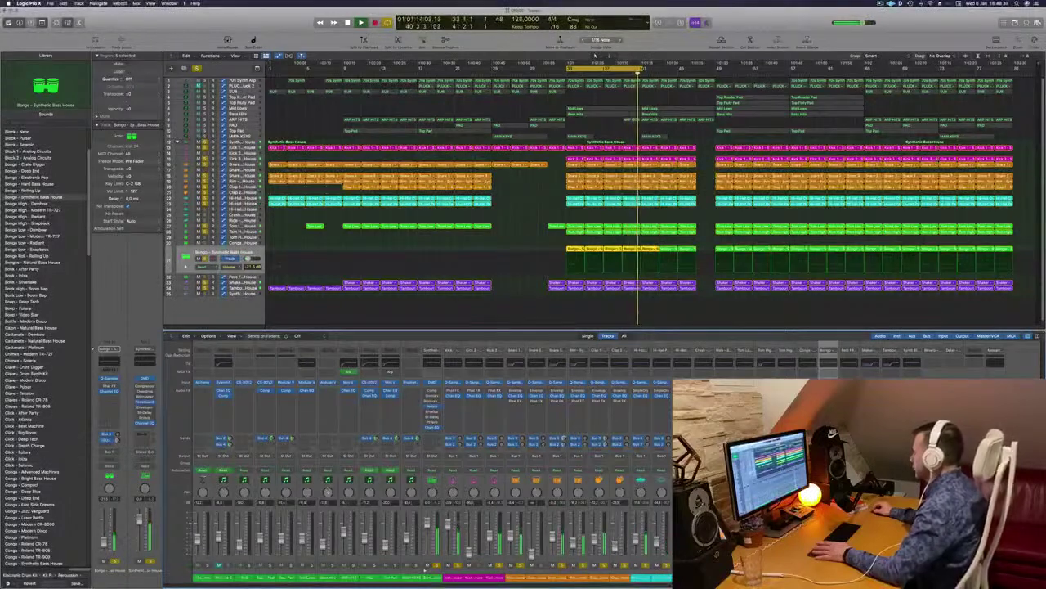
click(832, 364)
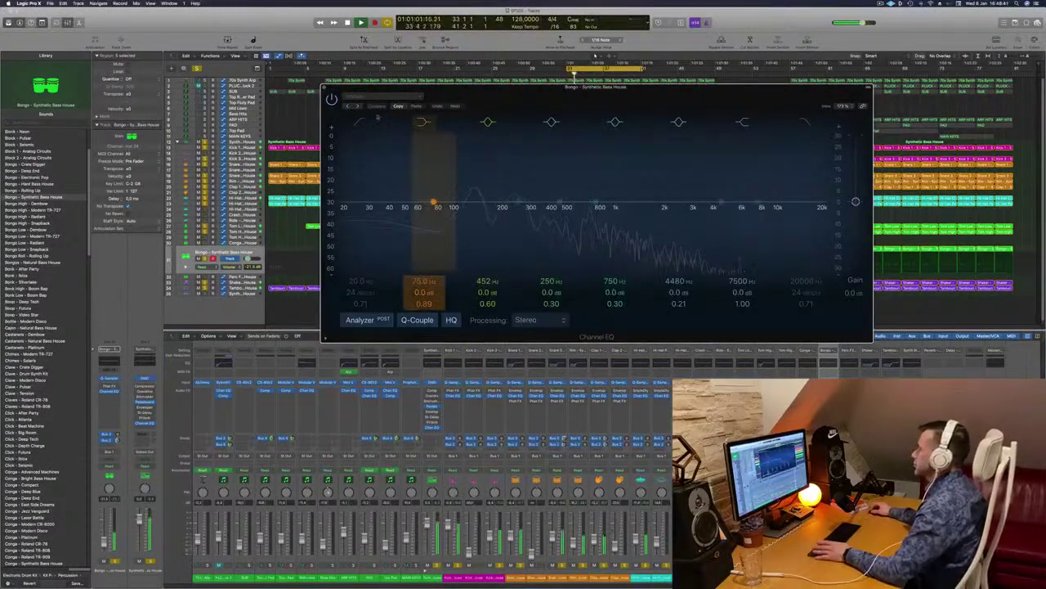
click(360, 122)
drag(361, 143, 527, 147)
drag(502, 221, 495, 219)
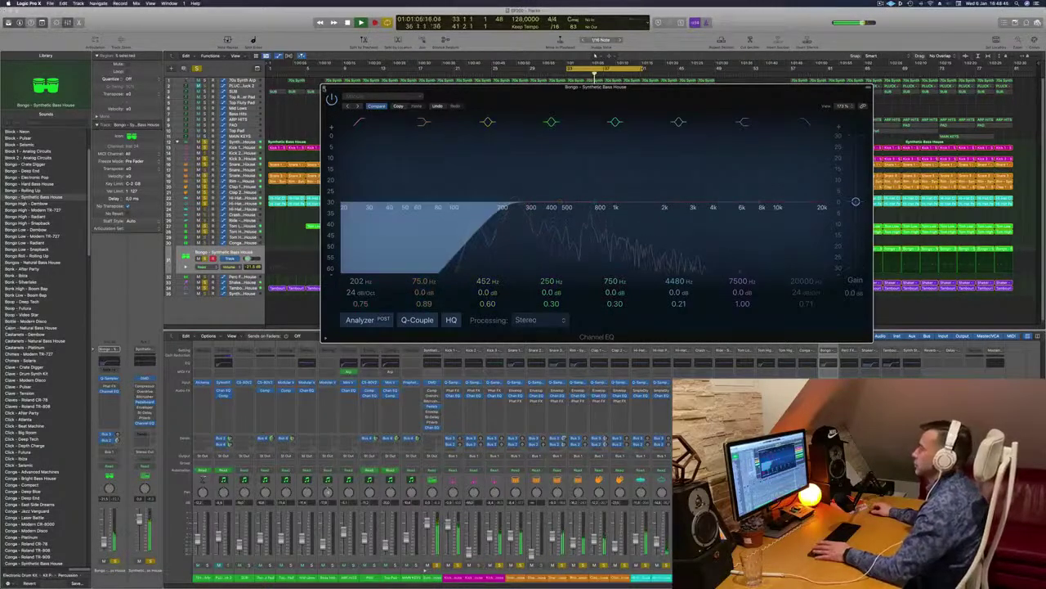
click(325, 88)
key(Return)
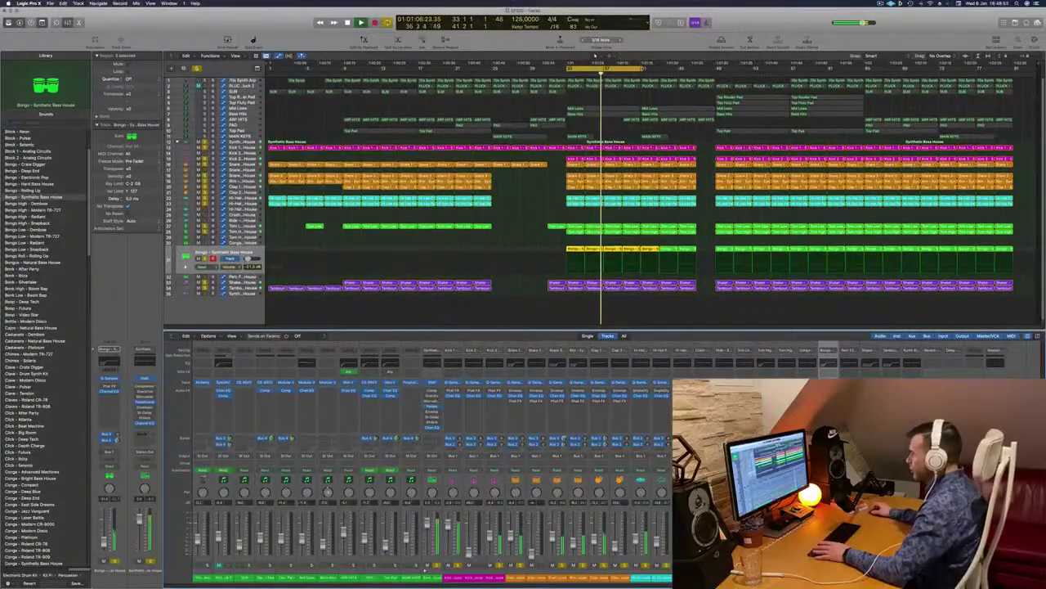
Pull the faders of the melodic channels from 70s Synth Arp to MAIN KEYS down together and trim the cycle end at bar 41.
drag(412, 578, 203, 577)
drag(198, 539, 198, 553)
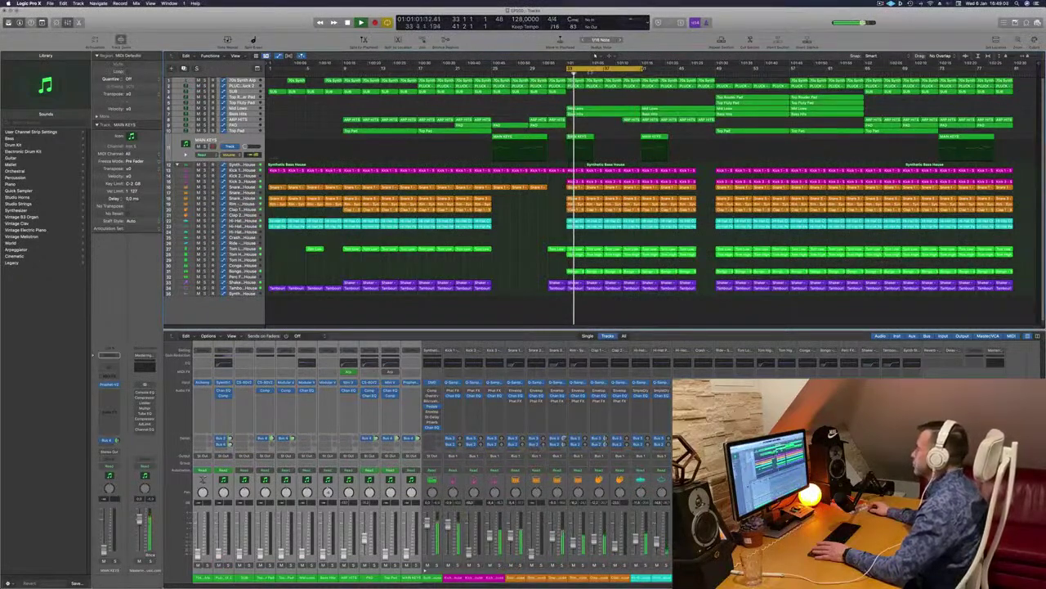
drag(643, 68, 641, 68)
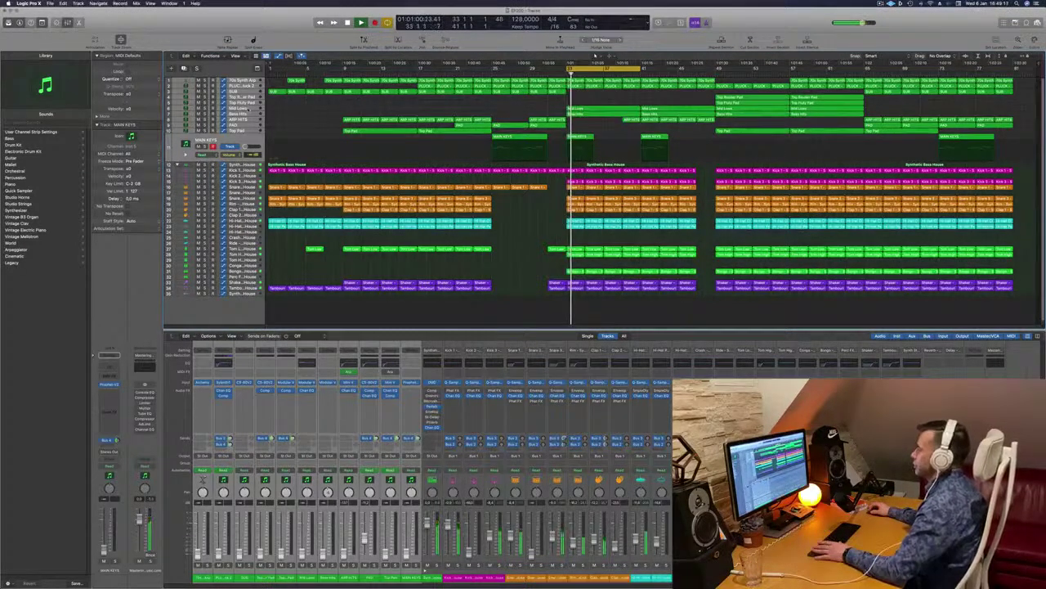
Bring the Mid Lows track back into the mix and open its Modular V synth beside the mixer.
click(286, 107)
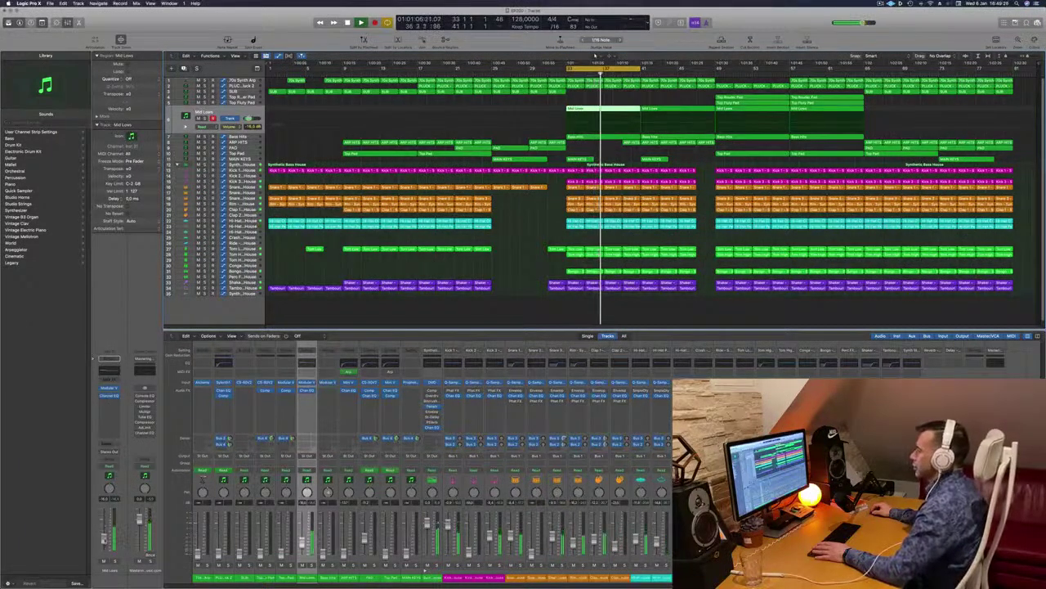
click(109, 388)
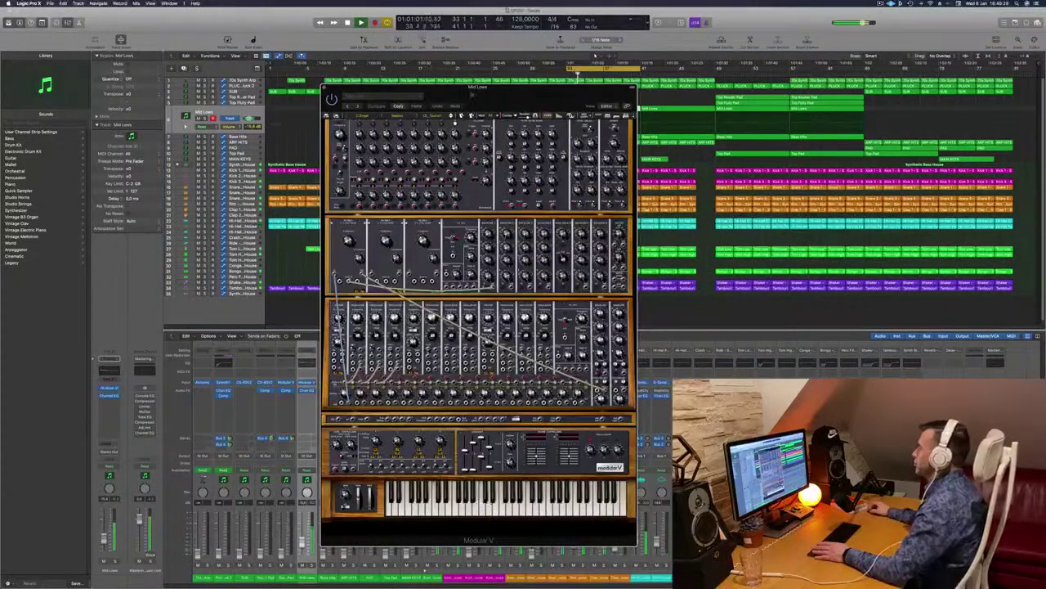
drag(468, 94, 616, 82)
Insert a stereo Chorus on the Mid Lows channel and audition its presets.
click(109, 401)
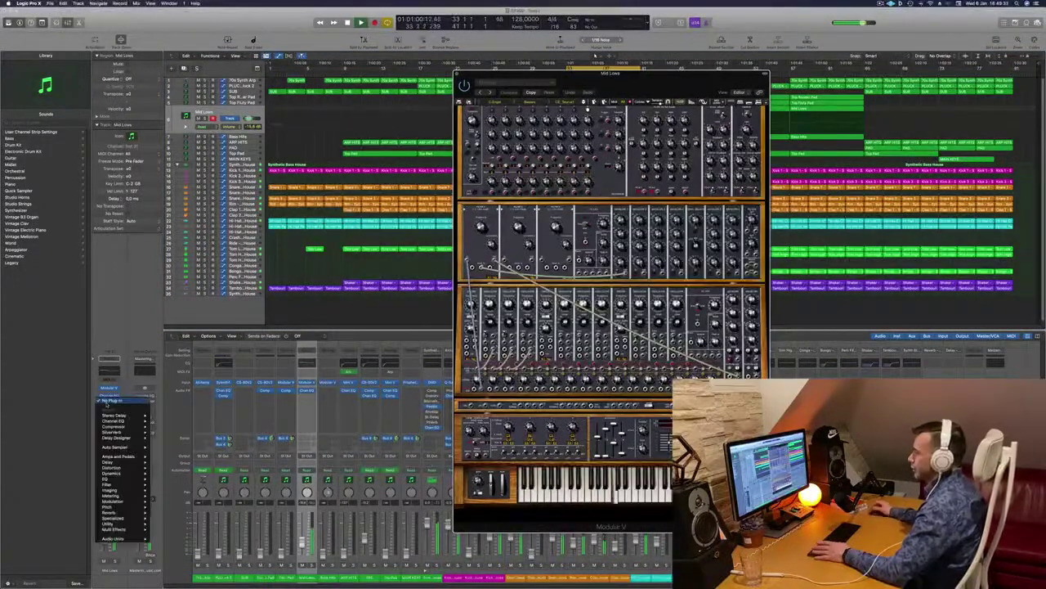
mouse_move(120, 490)
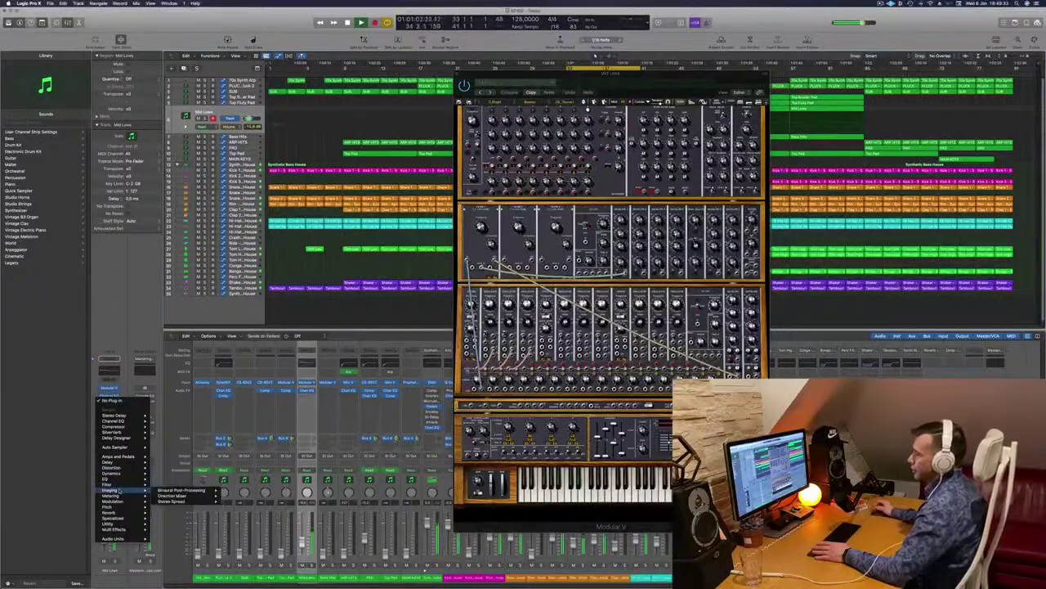
mouse_move(117, 511)
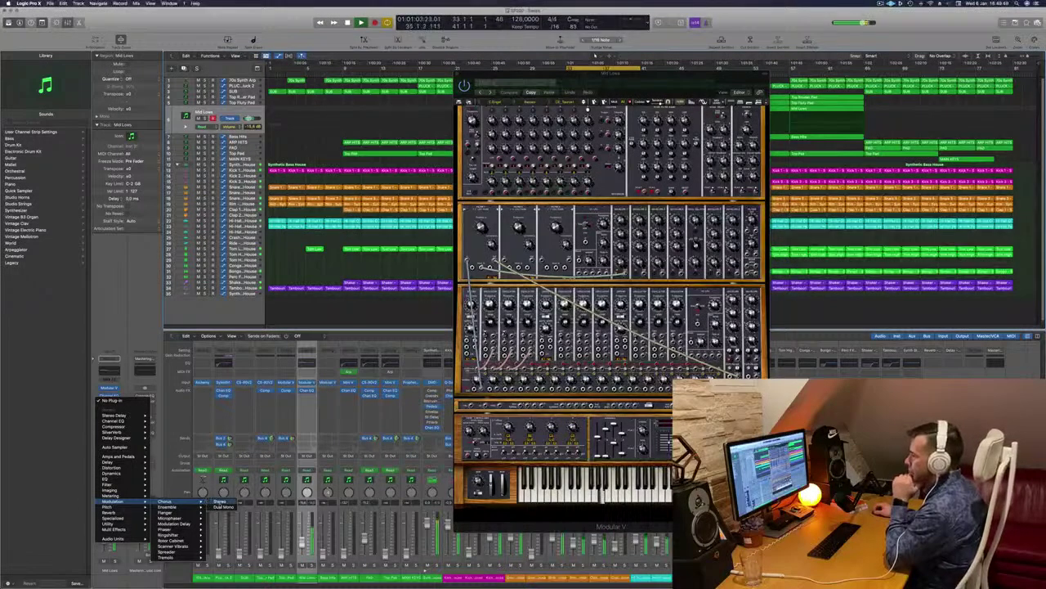
click(220, 501)
drag(399, 91, 402, 166)
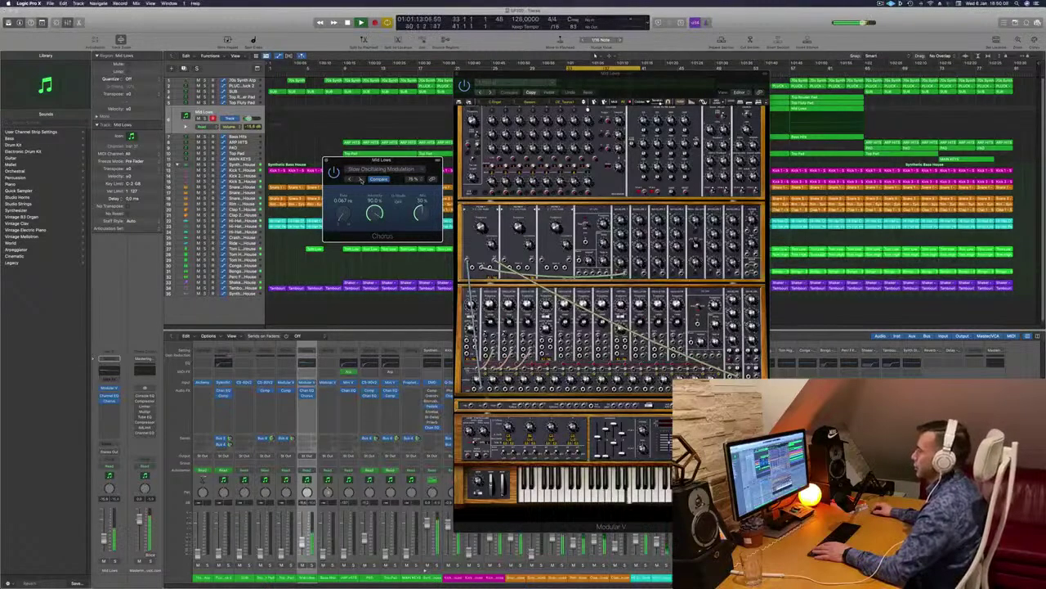
Recall the default Chorus setting on Mid Lows, with intensity at 10% and mix at 30%, and close the plug-in.
click(392, 170)
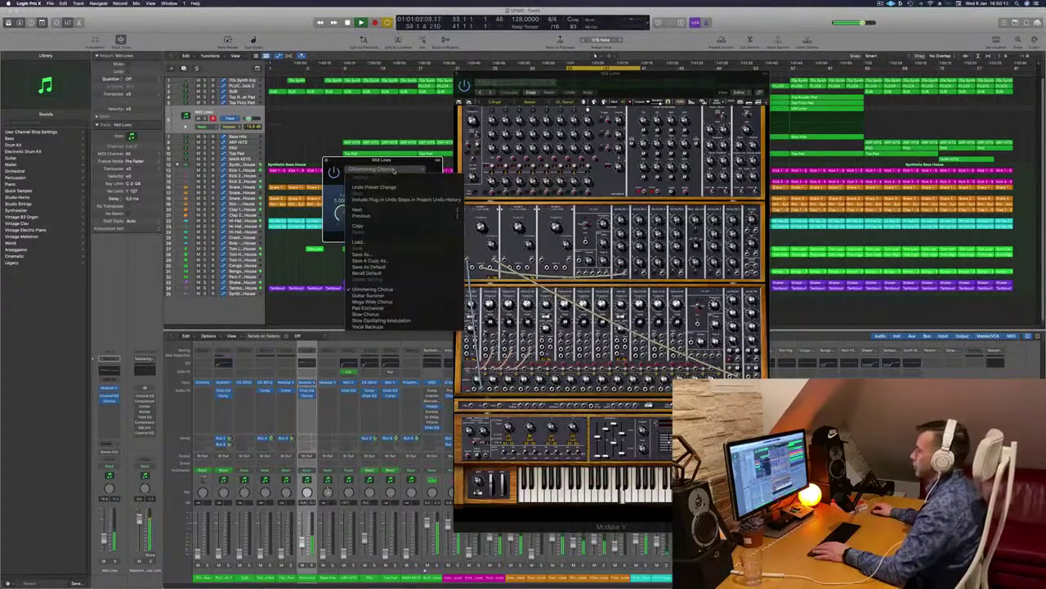
click(367, 273)
drag(408, 165, 393, 170)
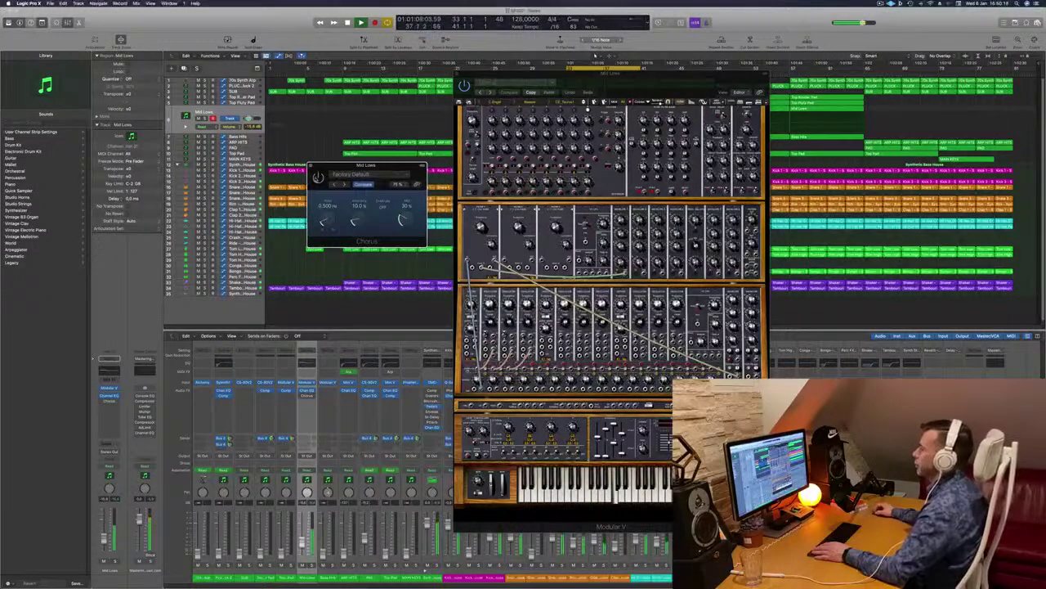
drag(399, 166, 392, 171)
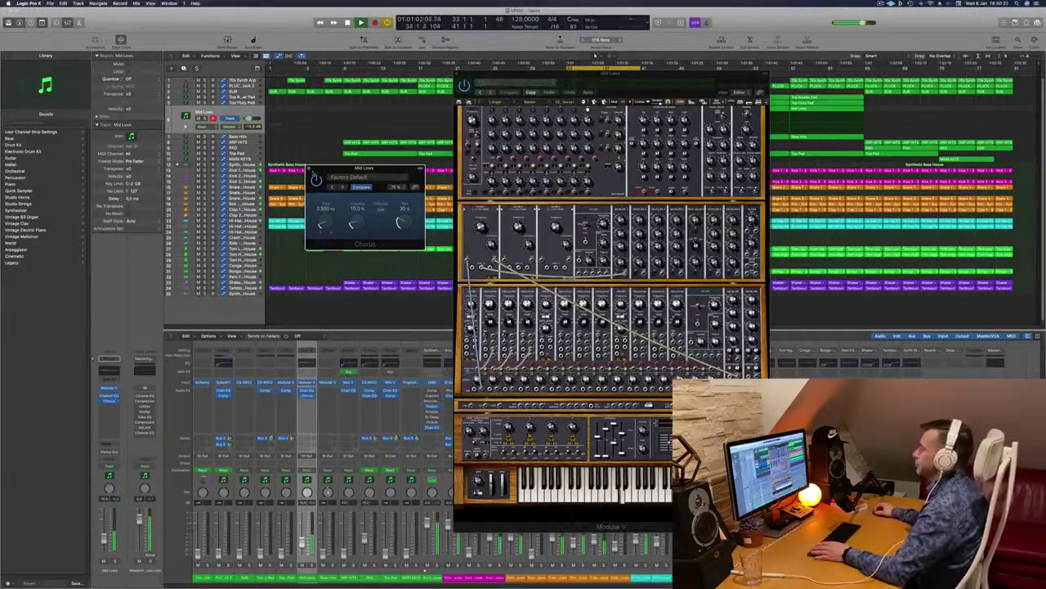
click(309, 170)
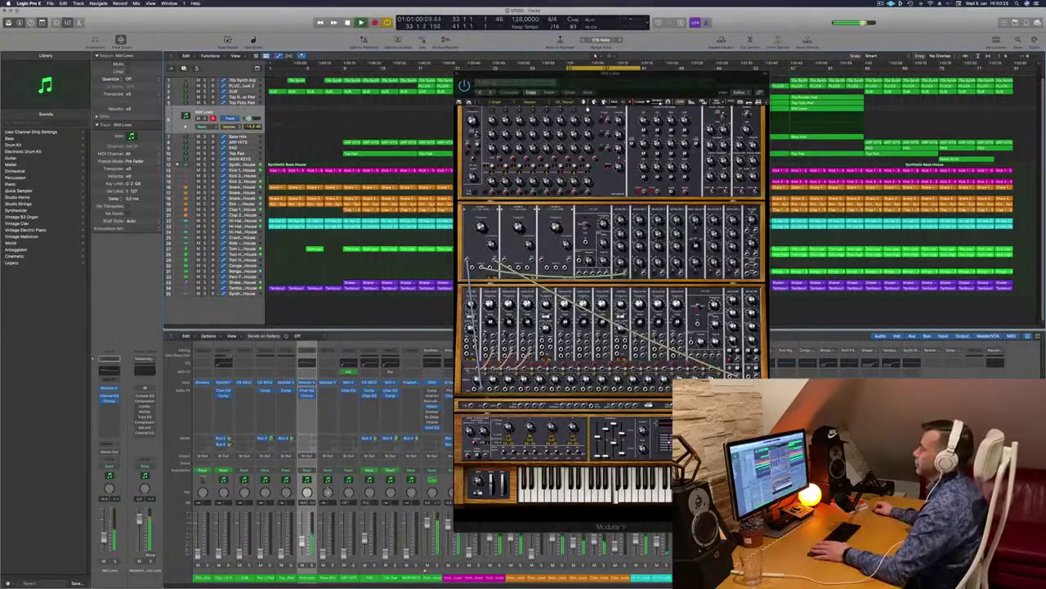
Close the Modular V synth and inspect the Mid Lows Channel EQ curve during playback.
key(super+w)
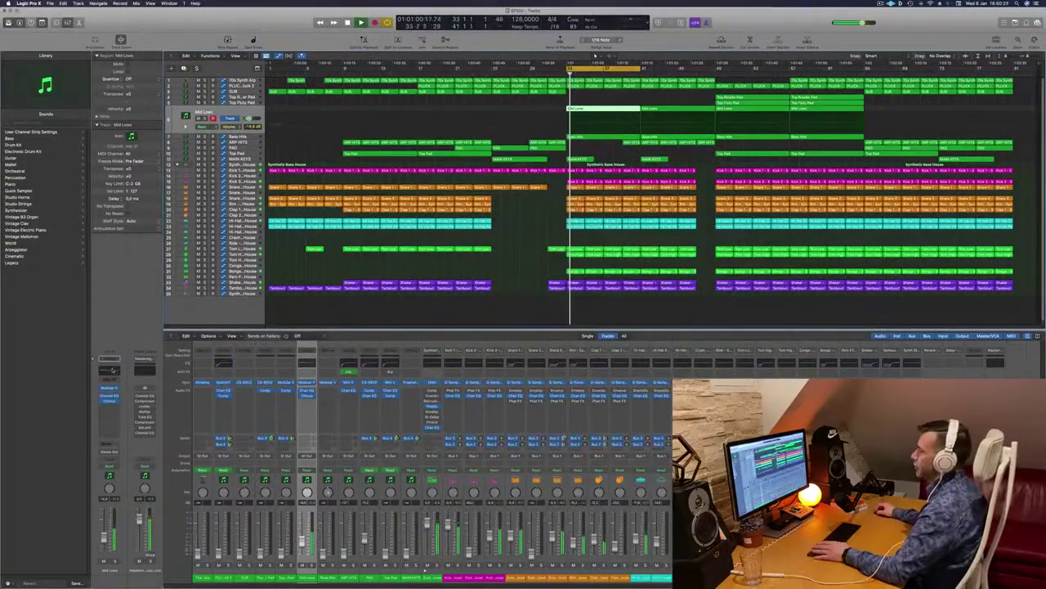
click(110, 366)
drag(483, 88, 698, 113)
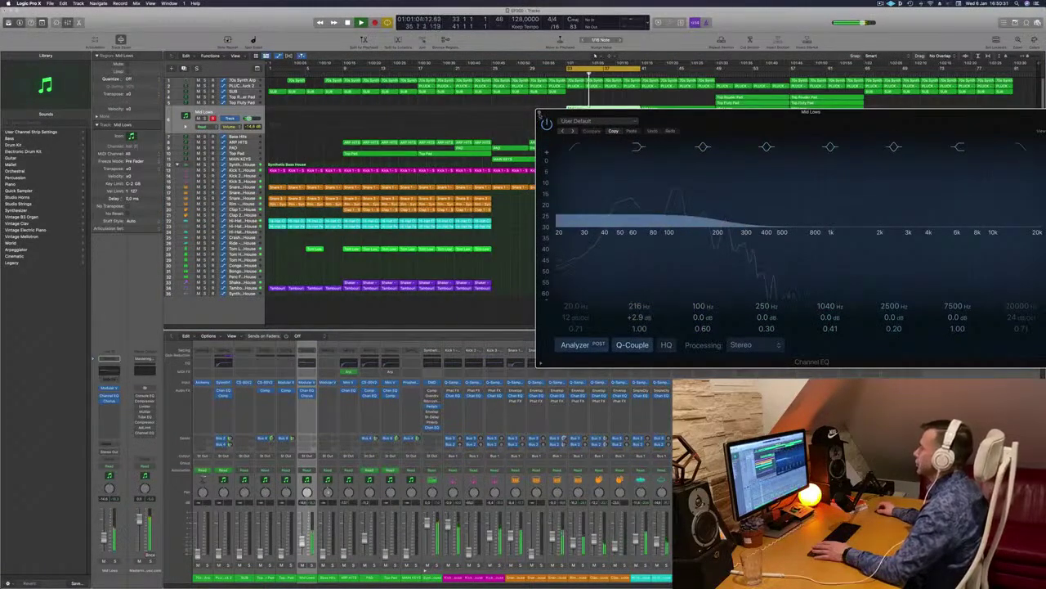
click(540, 112)
Restart playback and raise the Bass Hits fader to bring the track into the mix.
key(space)
key(space)
key(space)
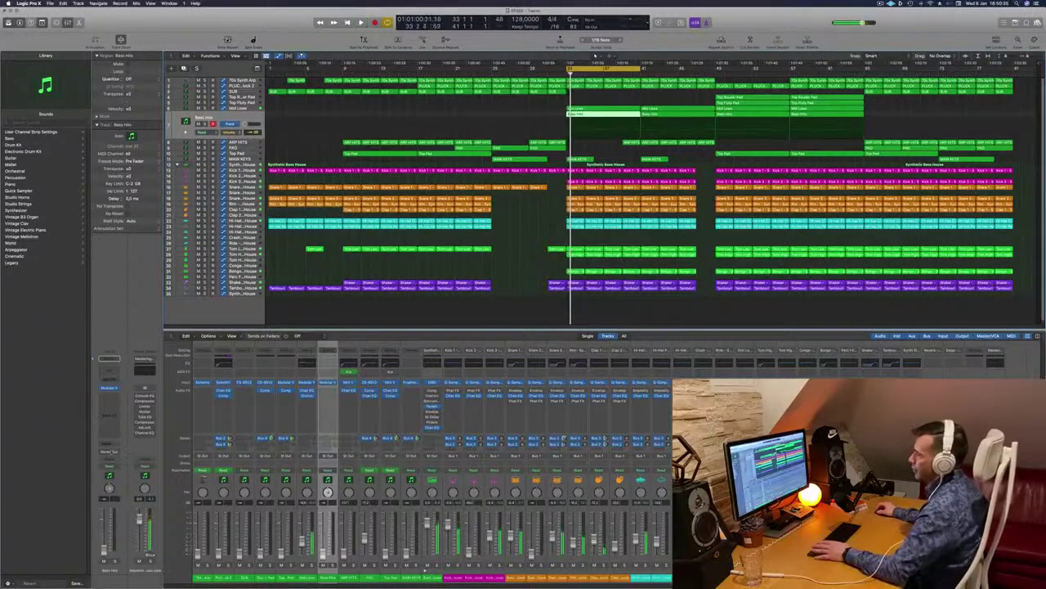
key(space)
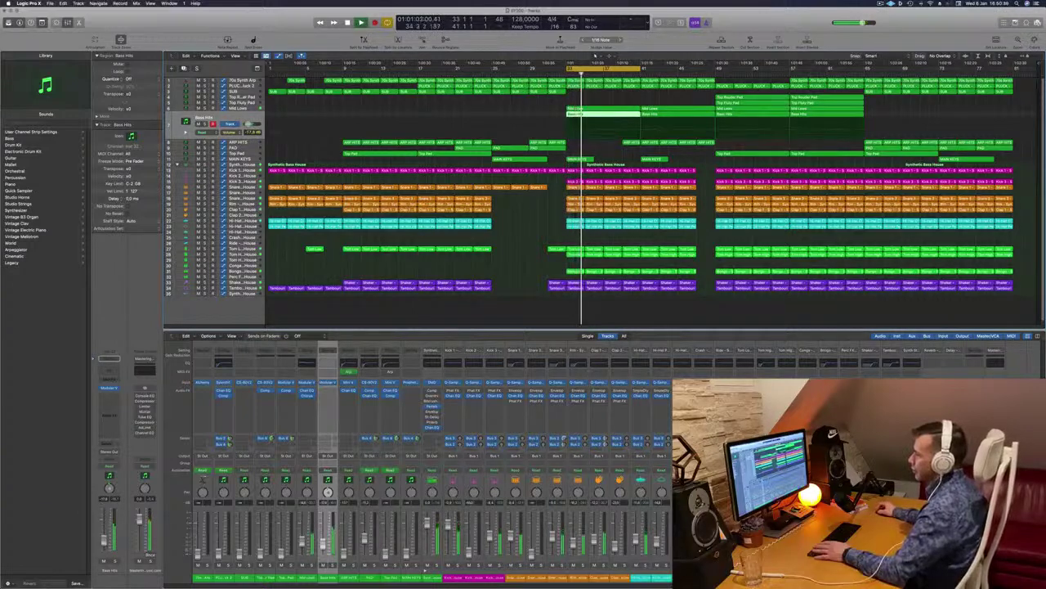
Insert a stereo Compressor on the Bass Hits channel and restart the cycle playback.
click(110, 399)
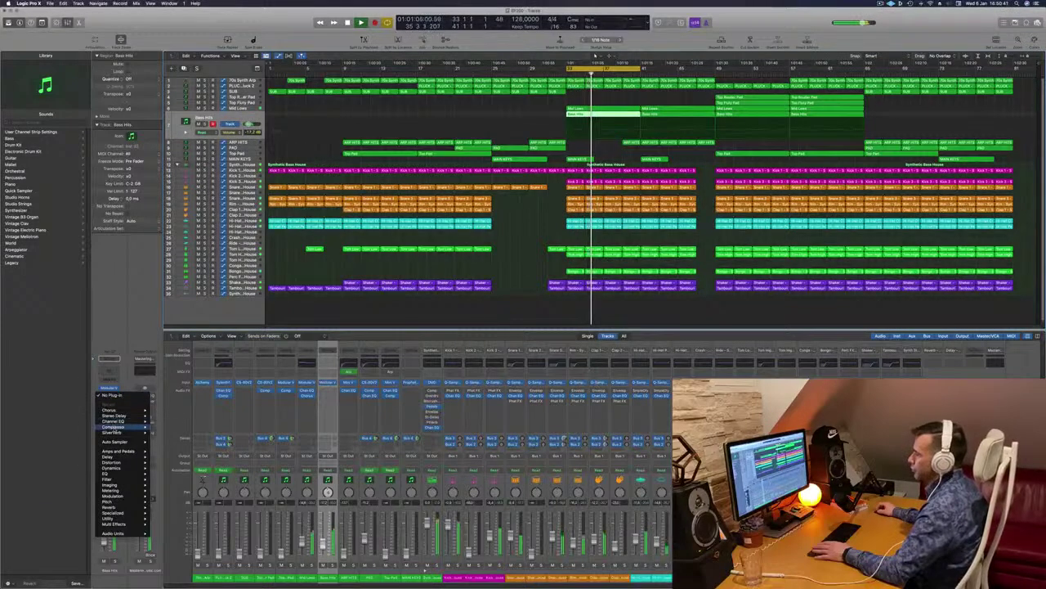
click(163, 427)
drag(515, 97, 510, 141)
key(space)
key(space)
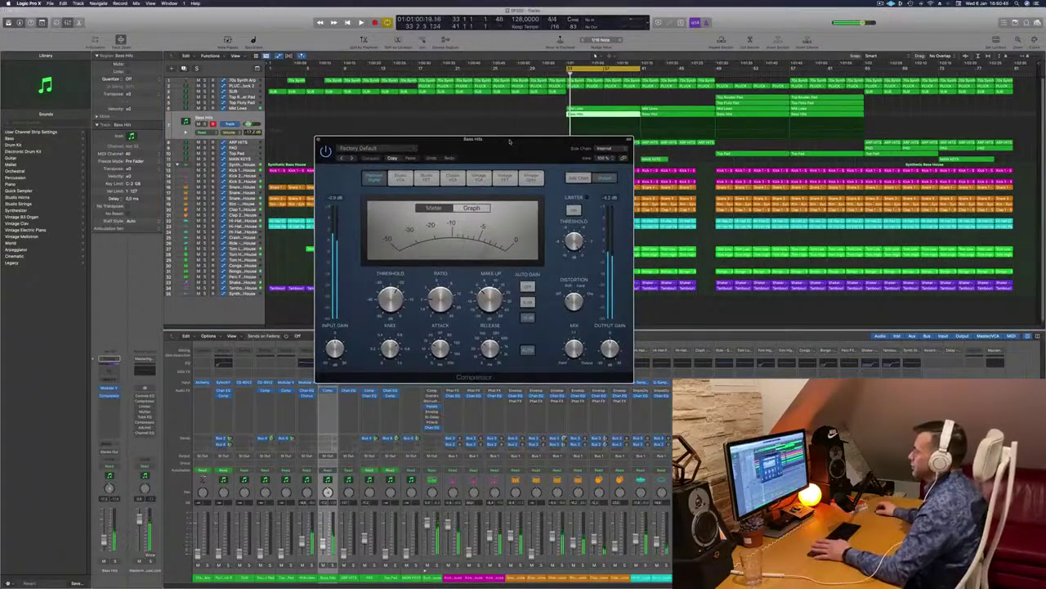
Compare the Studio FET and Vintage Opto models on the Bass Hits Compressor, choosing Vintage FET with a ratio of 4.1:1.
click(426, 177)
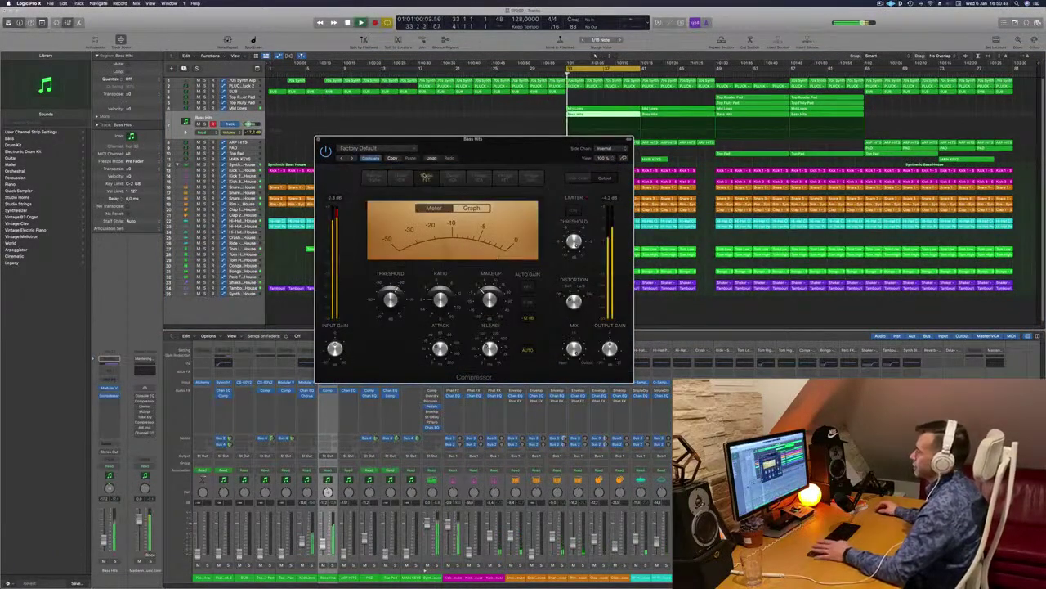
click(528, 177)
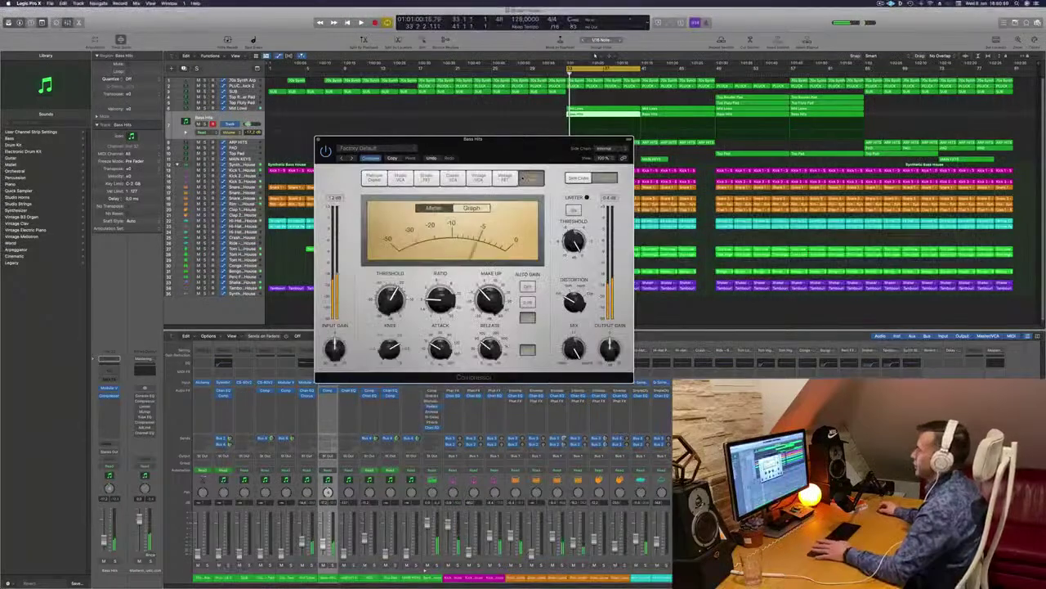
click(506, 179)
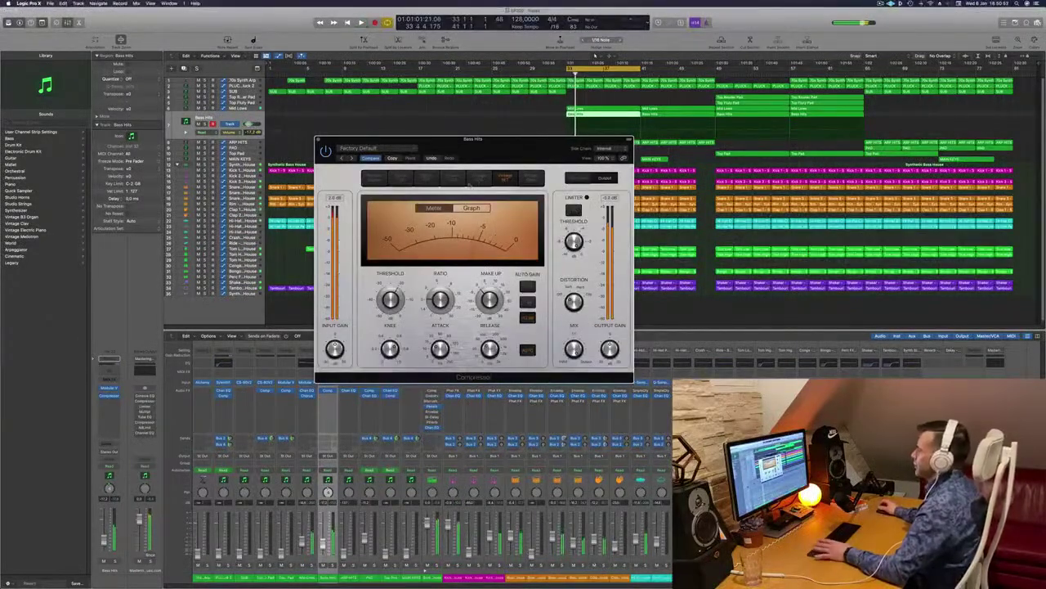
drag(513, 151, 466, 163)
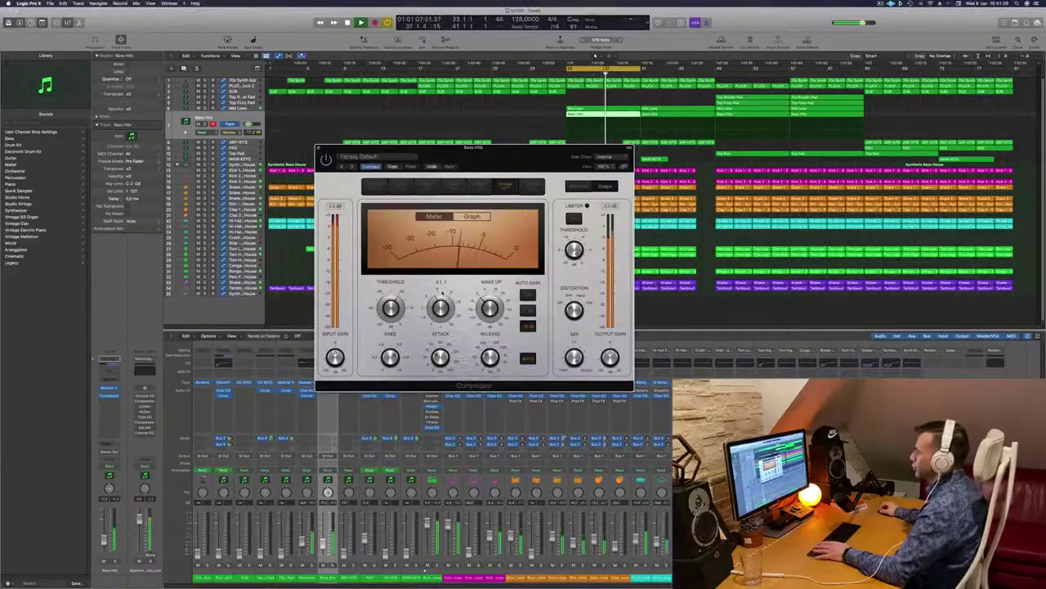
mouse_move(394, 298)
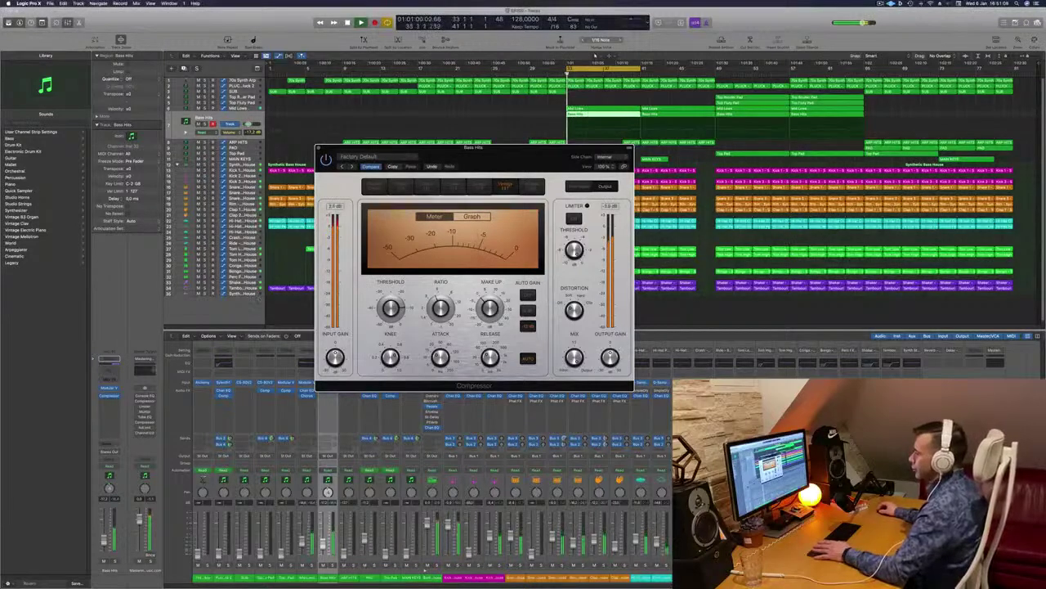
Inspect the Bass Hits track's Modular V synth while the cycle plays, closing it when done.
click(111, 389)
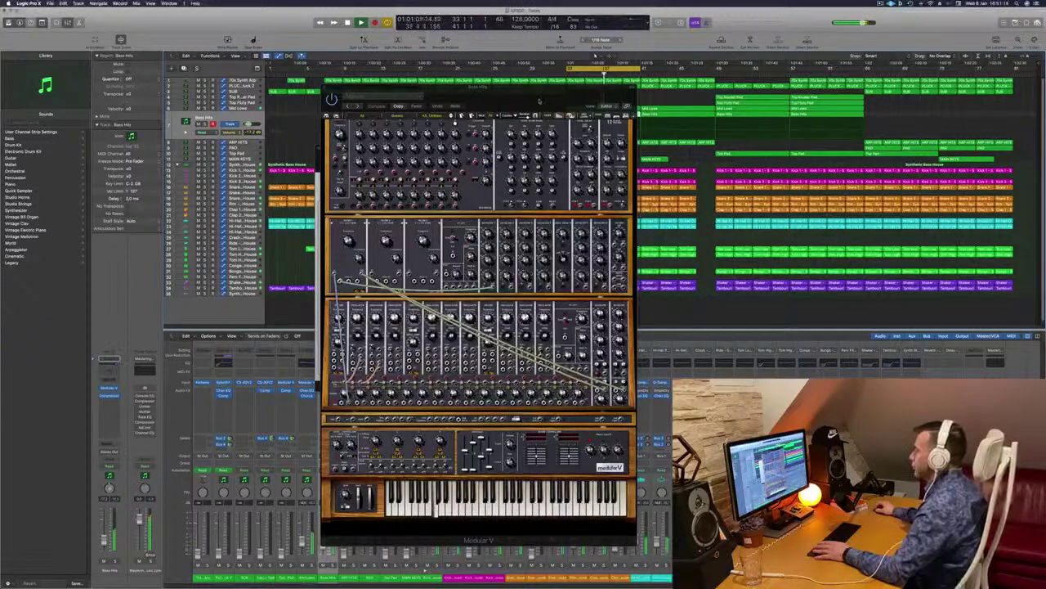
drag(485, 90, 540, 100)
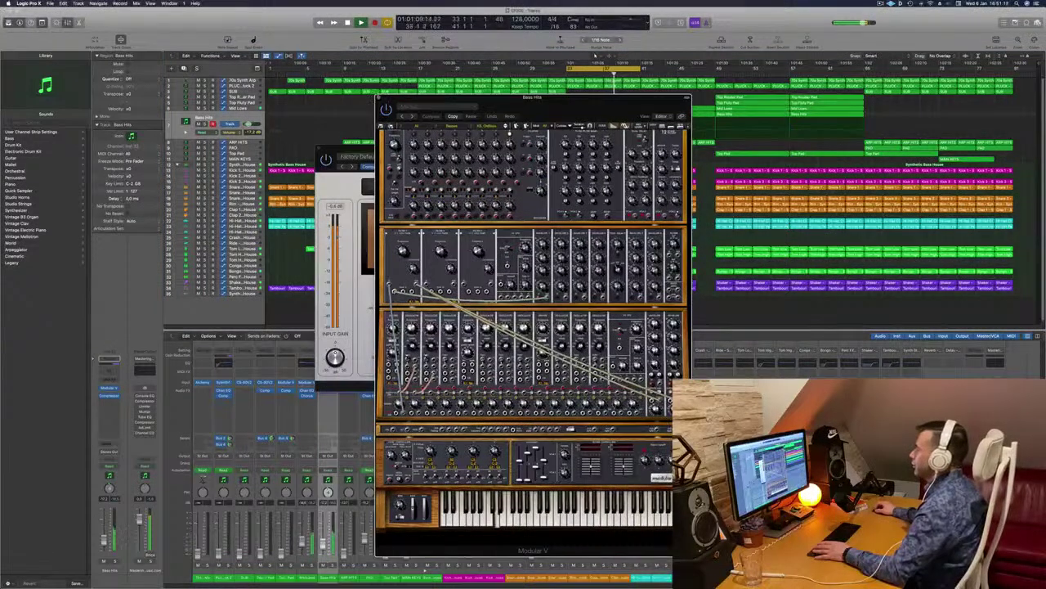
click(379, 98)
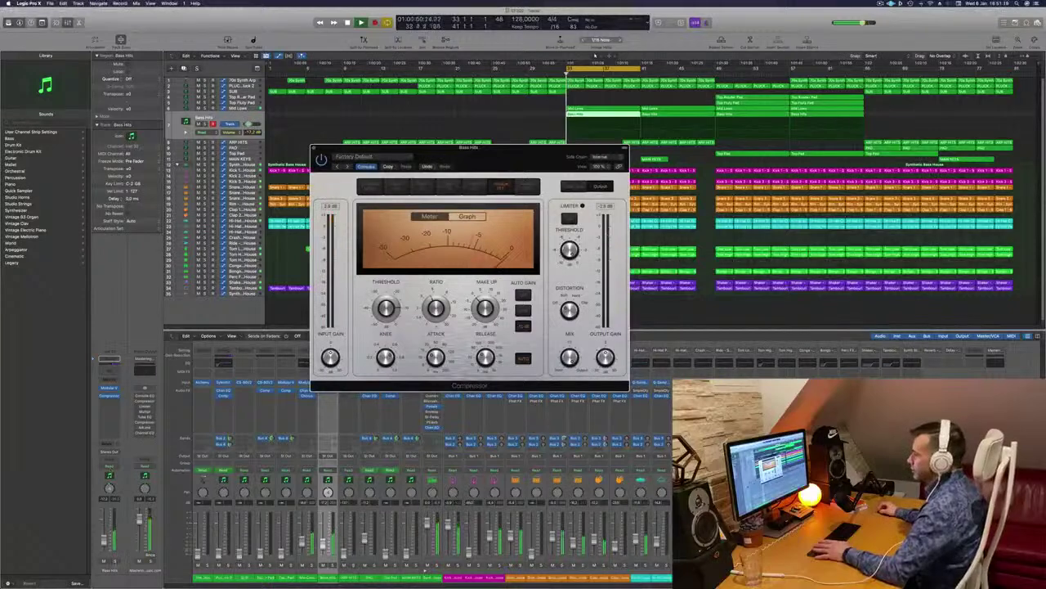
Solo the Bass Hits track and adjust the Filter 1 cutoff in its Modular V synth while the cycle plays.
key(s)
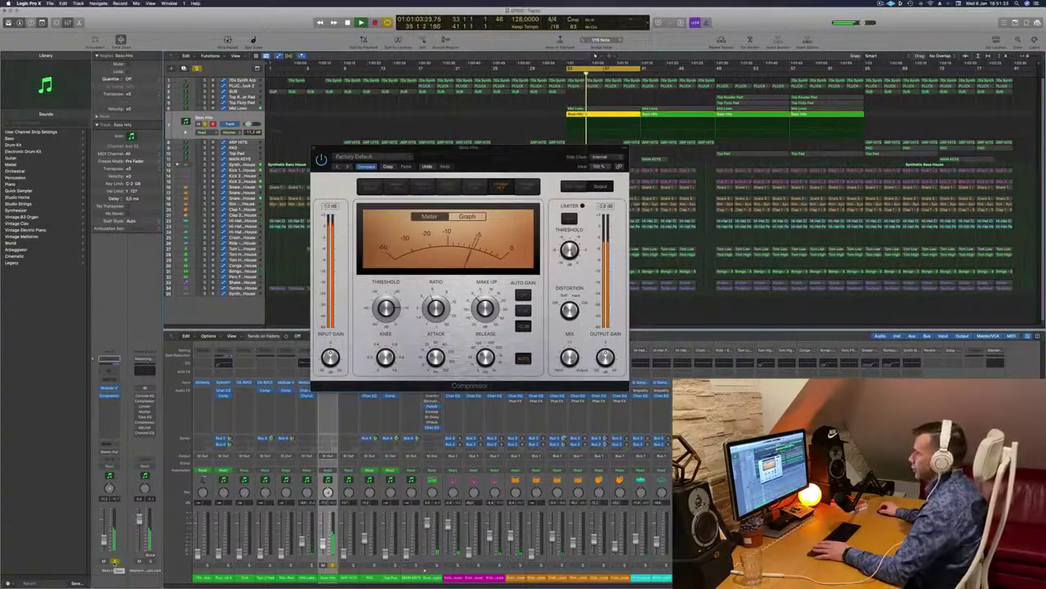
click(110, 389)
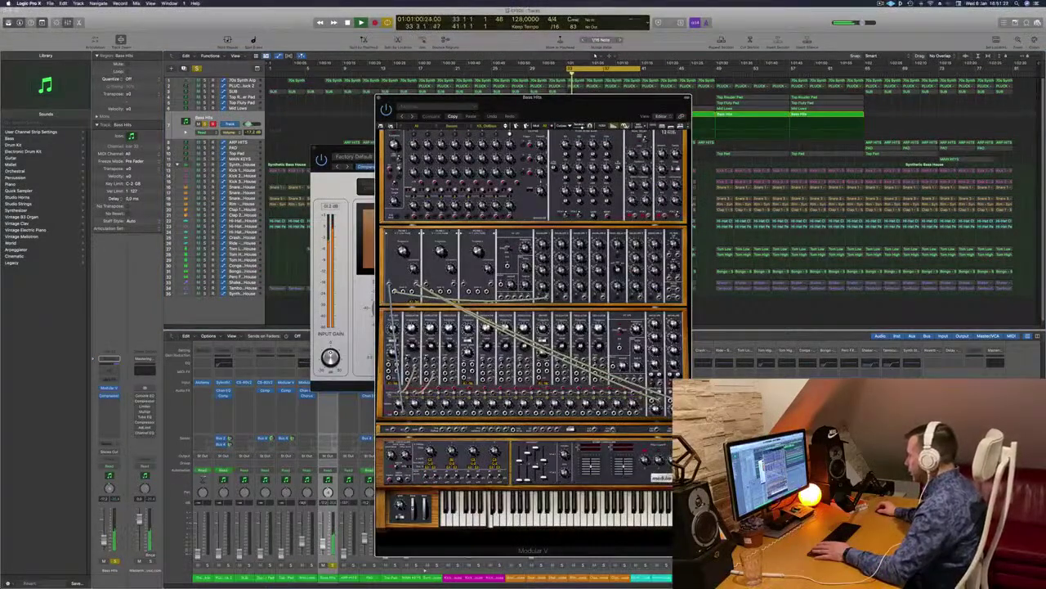
drag(403, 251, 403, 246)
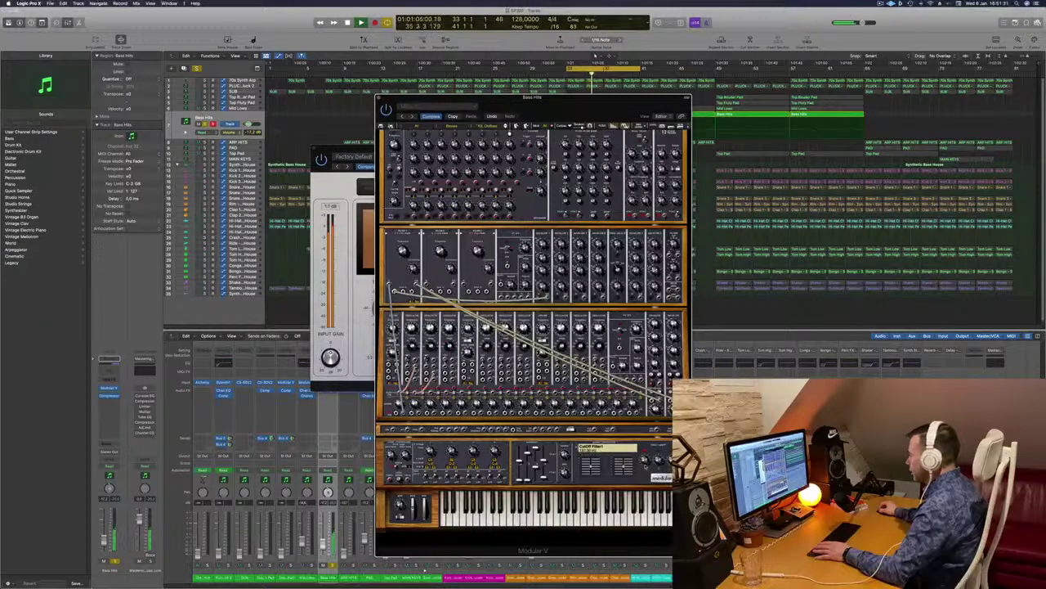
key(space)
key(space)
Balance Bass Hits against the full mix by toggling its solo, and close its Modular V and Compressor windows.
click(115, 561)
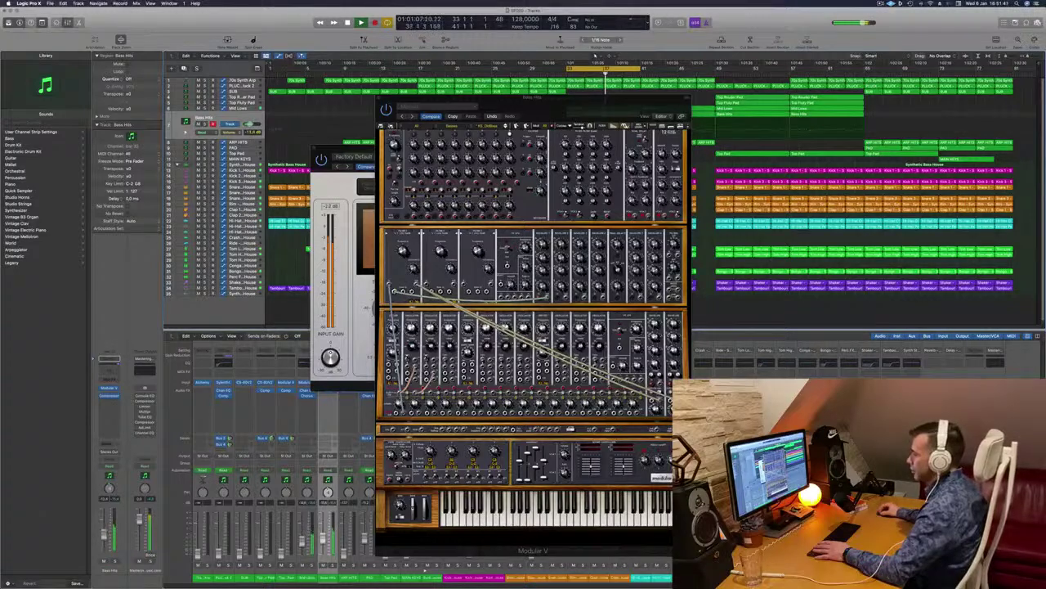
key(s)
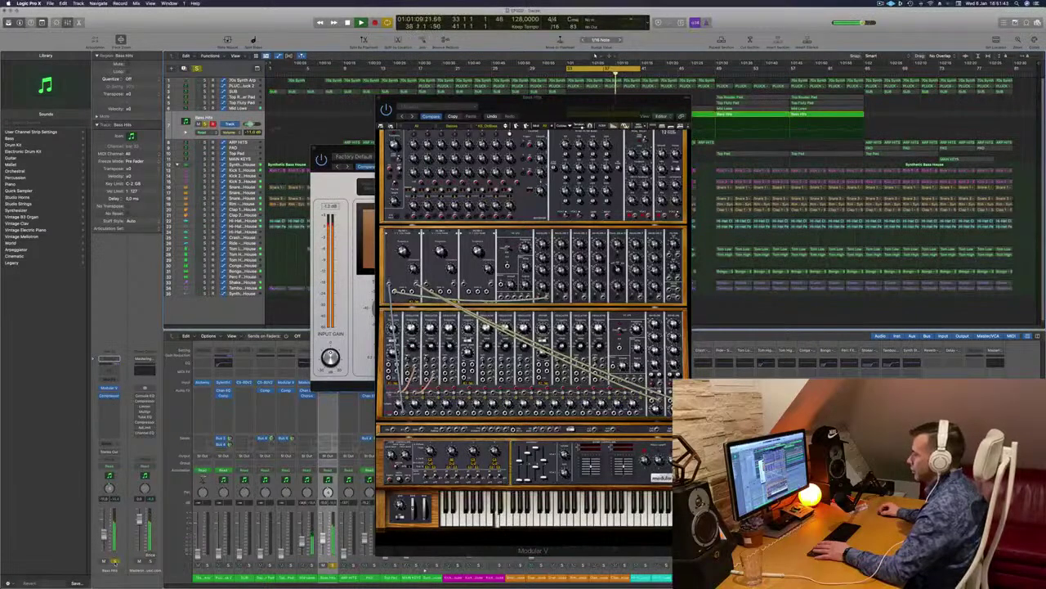
key(s)
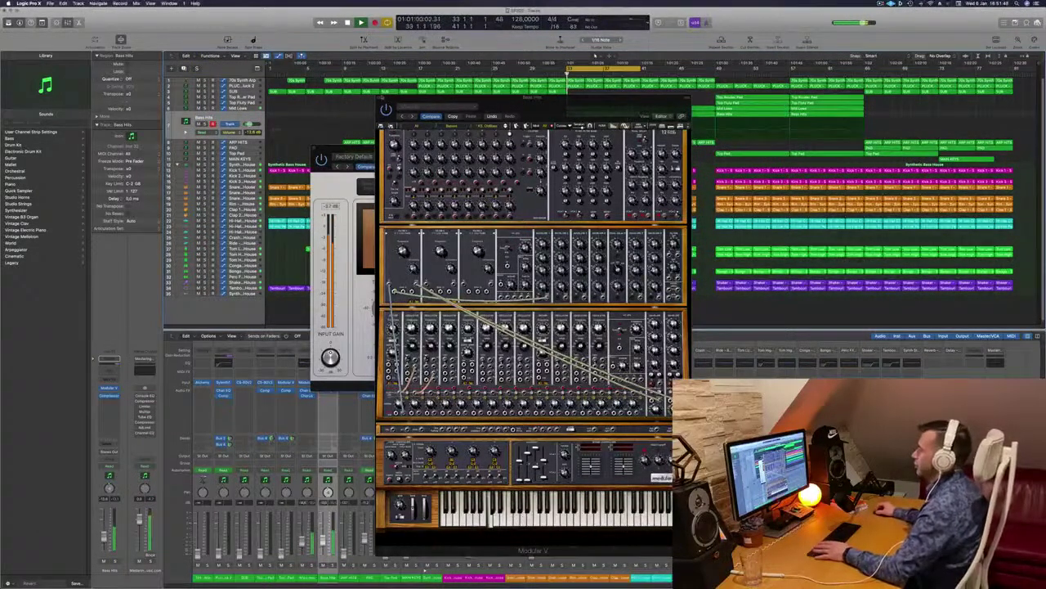
click(380, 98)
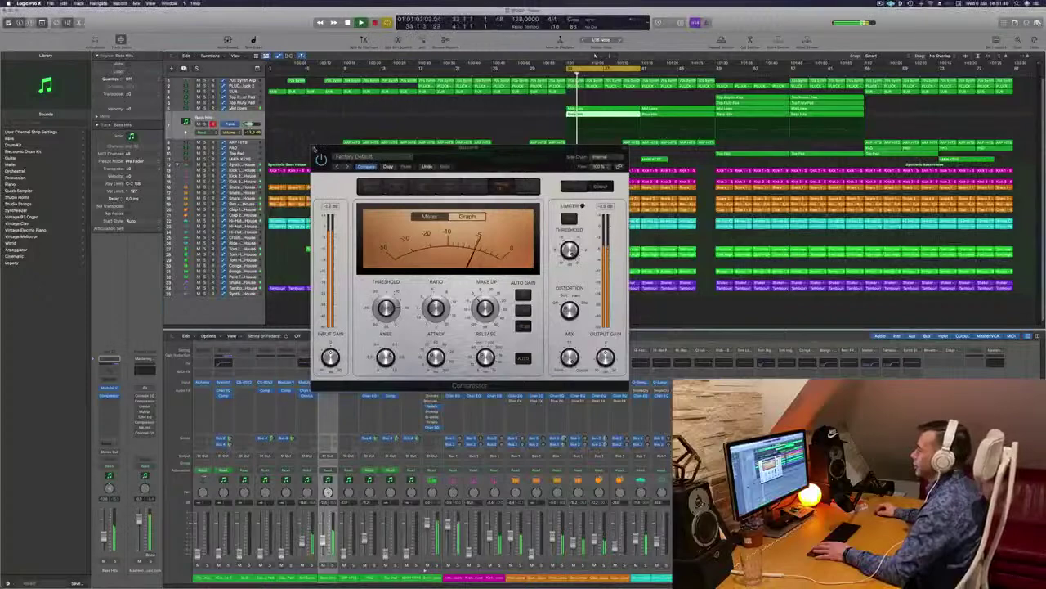
click(314, 148)
scroll(508, 135, up, 1)
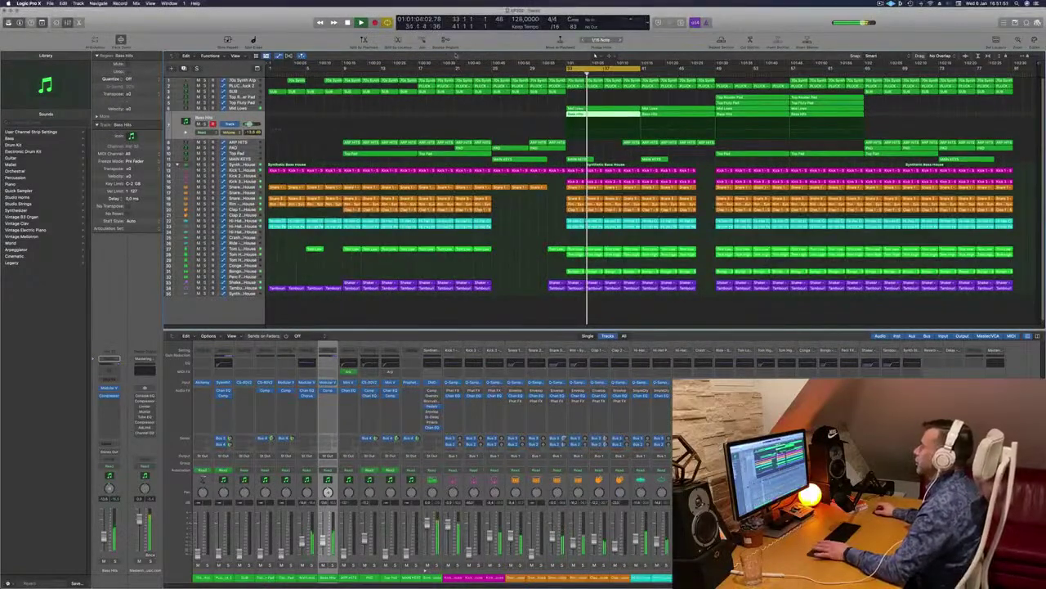
Bring the 70s Synth Arp track into the mix with its fader during cycle playback.
click(242, 80)
key(space)
key(space)
key(space)
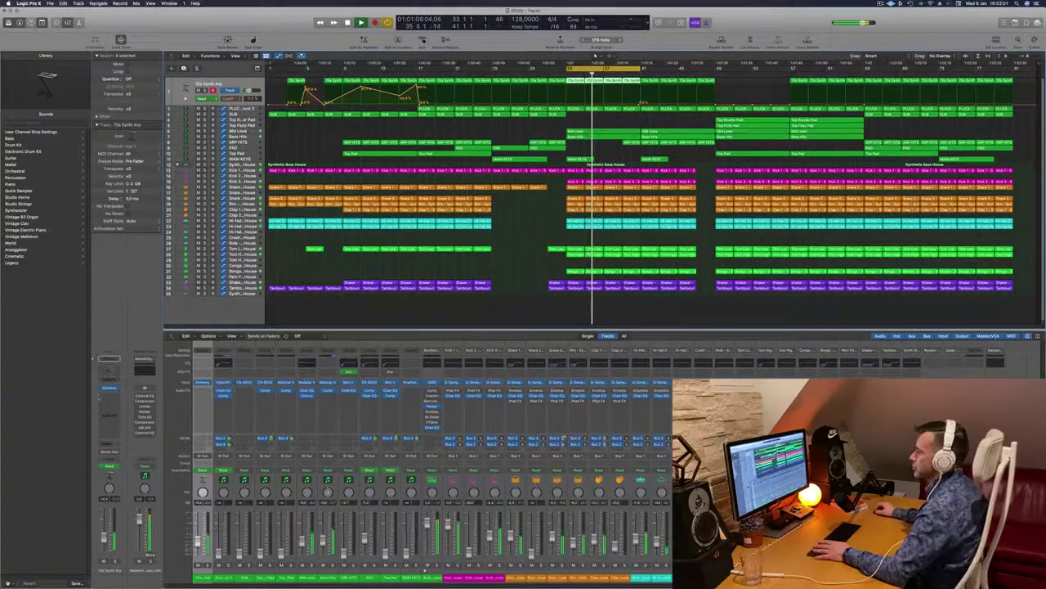
Add a Channel EQ to the 70s Synth Arp with a 12 dB/Oct low cut at 220 Hz.
click(110, 371)
click(359, 123)
drag(393, 168, 507, 149)
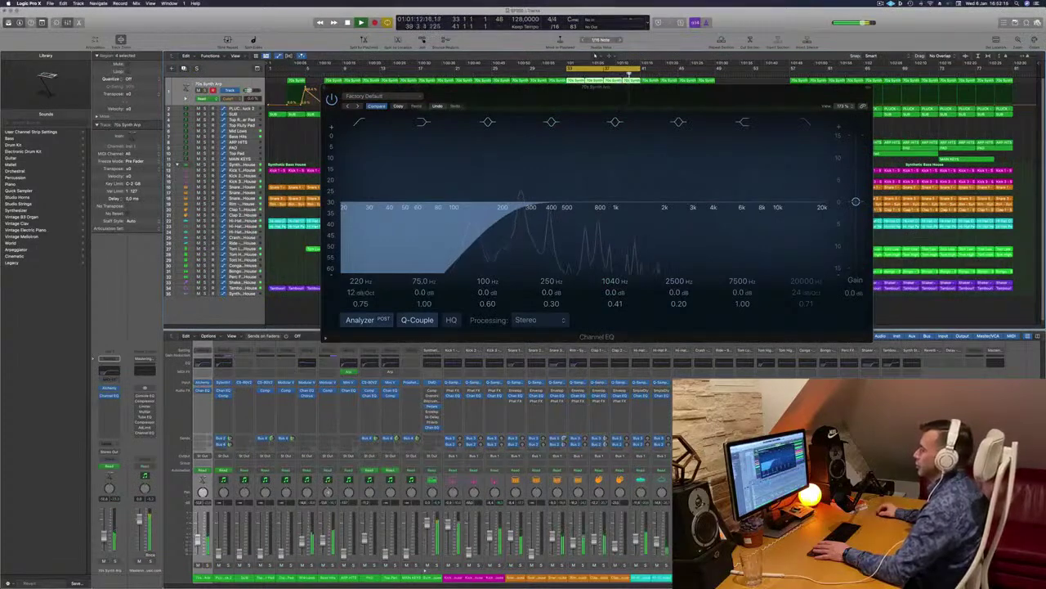
Add a send to Bus 4 on the 70s Synth Arp, close its EQ window and restart the cycle playback.
click(110, 443)
mouse_move(122, 452)
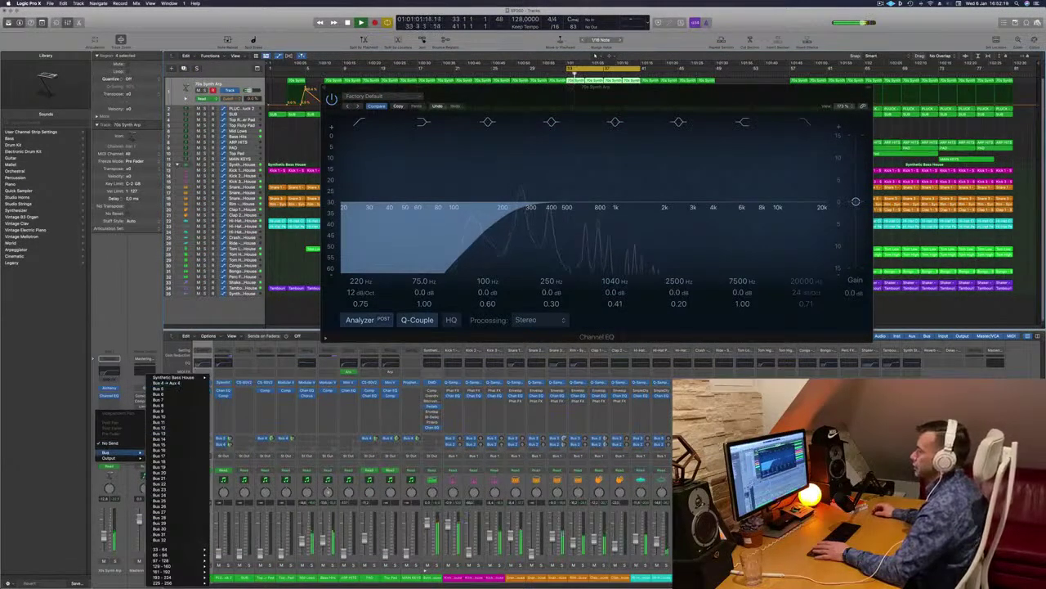
click(172, 383)
key(space)
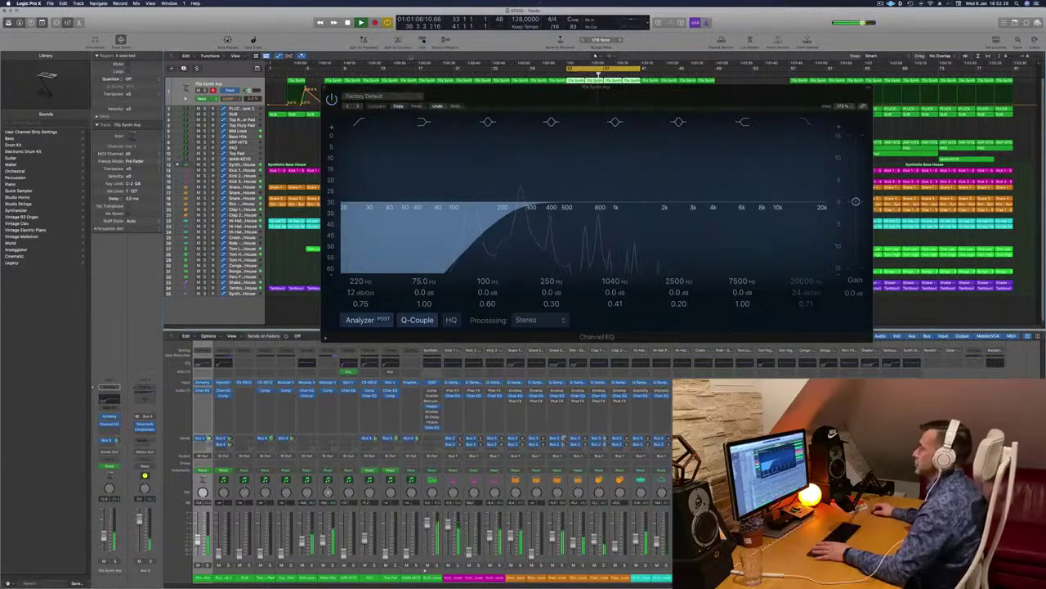
click(326, 87)
key(space)
key(space)
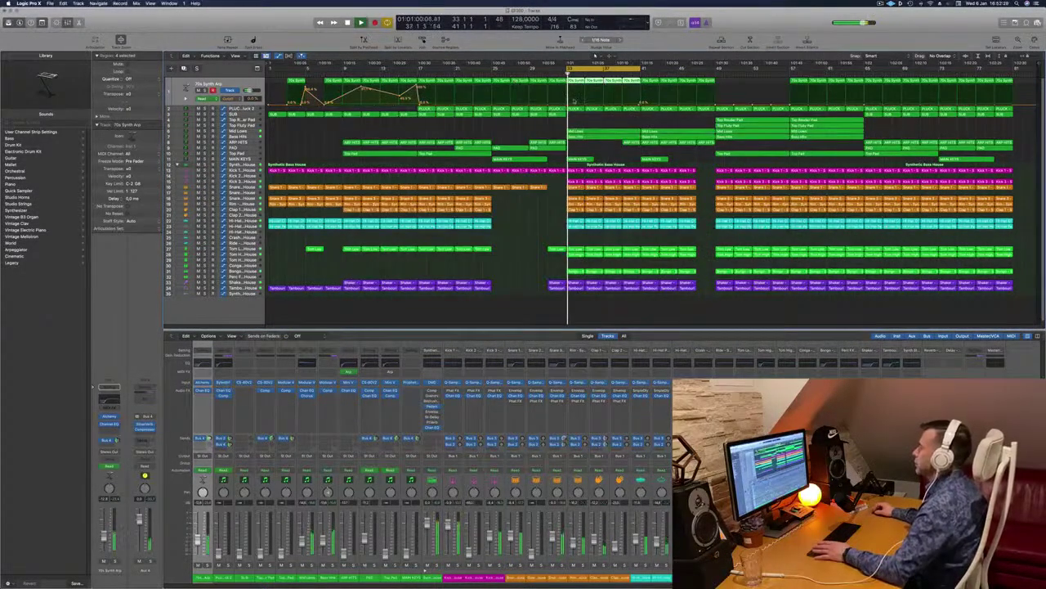
Draw a rising and falling cutoff automation curve on the 70s Synth Arp across the cycle range and audition it.
click(327, 133)
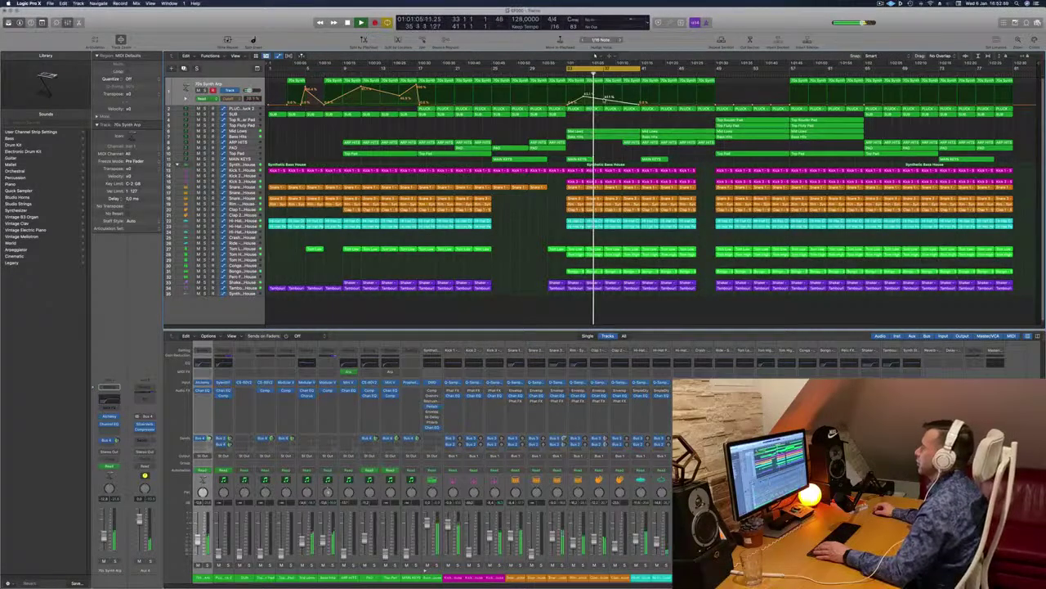
key(space)
key(space)
key(space)
key(space)
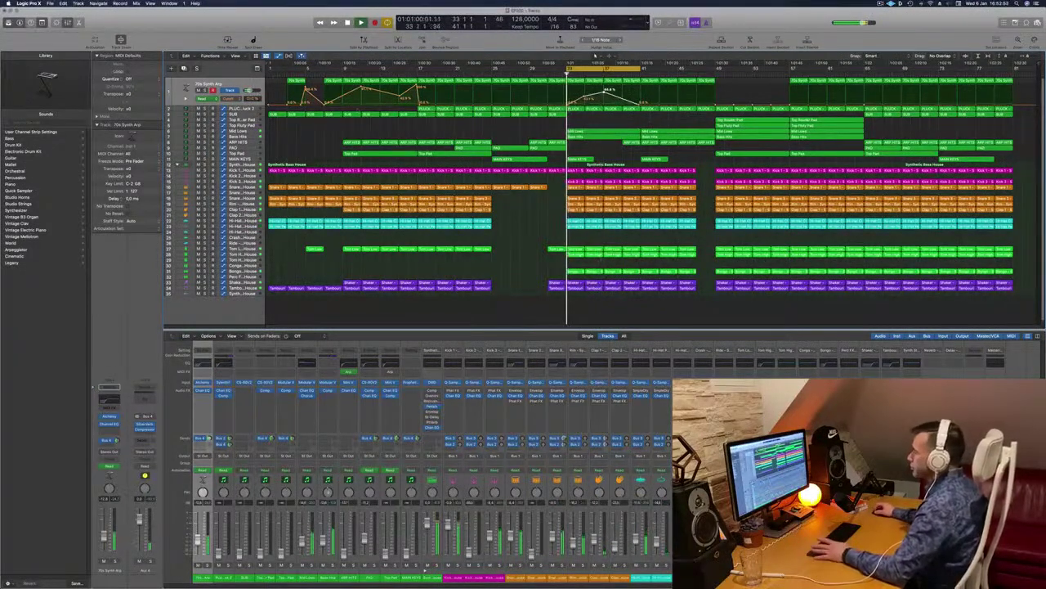
Bring the PLUCK - Progressive Pluck 2 track into the mix with its fader, checking it in solo during playback.
key(Down)
key(comma)
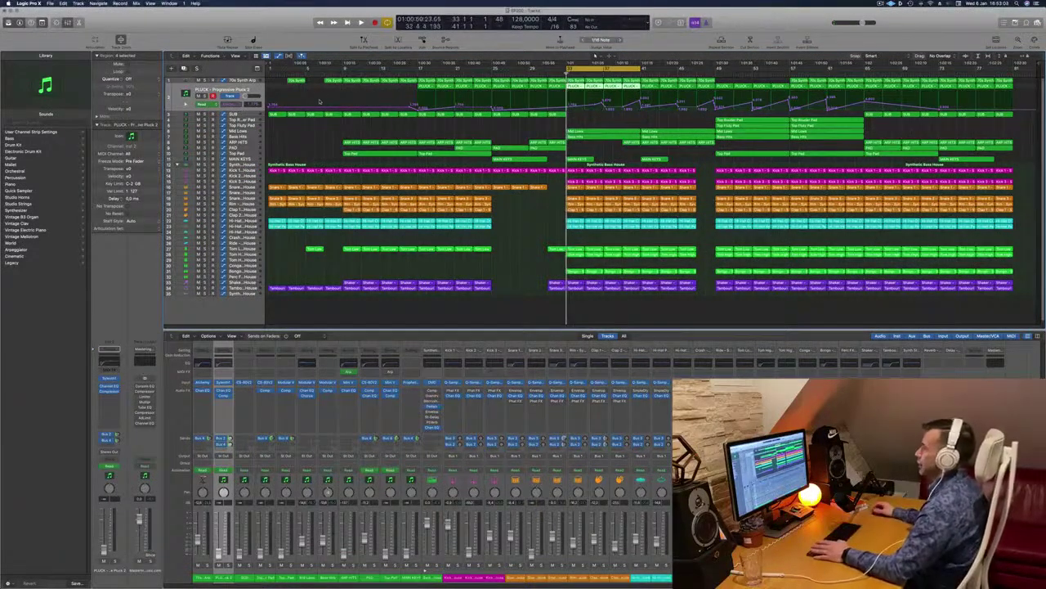
key(space)
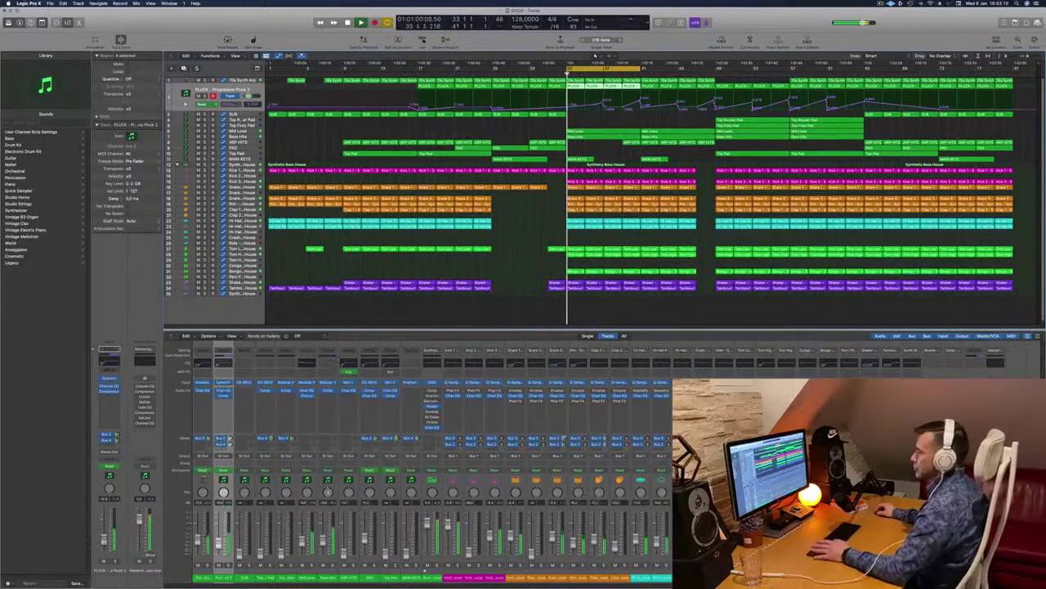
click(115, 561)
click(114, 561)
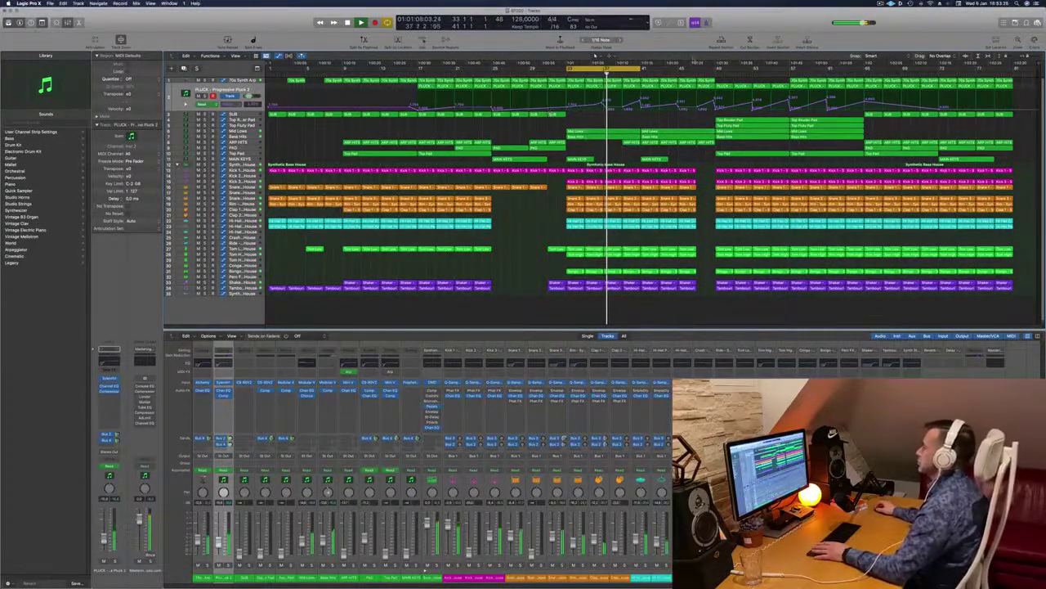
Extend the cycle range to bar 49 and shape the 70s Synth Arp's cutoff automation across the longer section.
drag(644, 69, 714, 75)
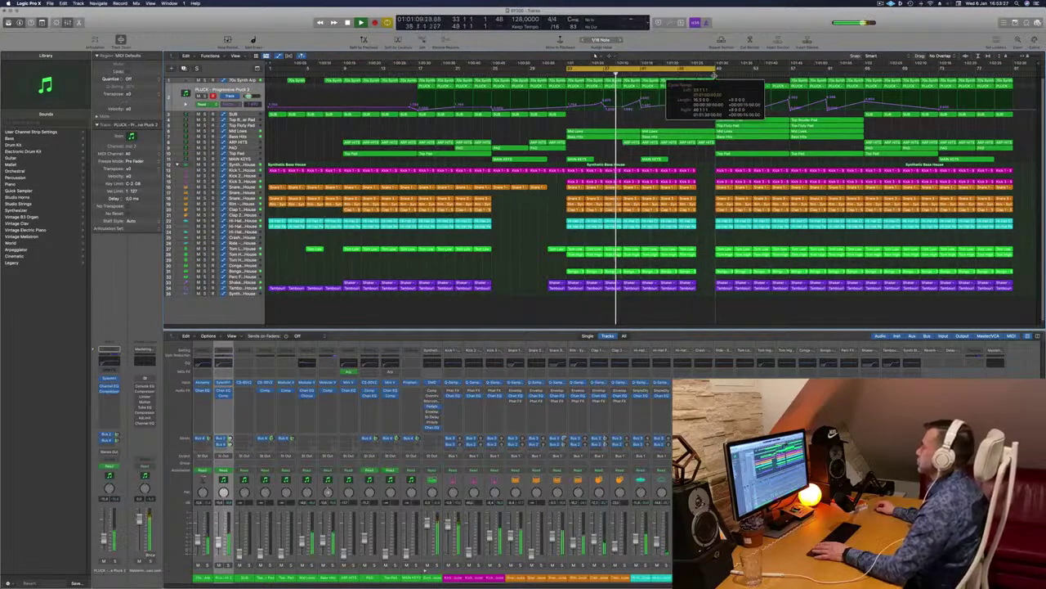
click(239, 81)
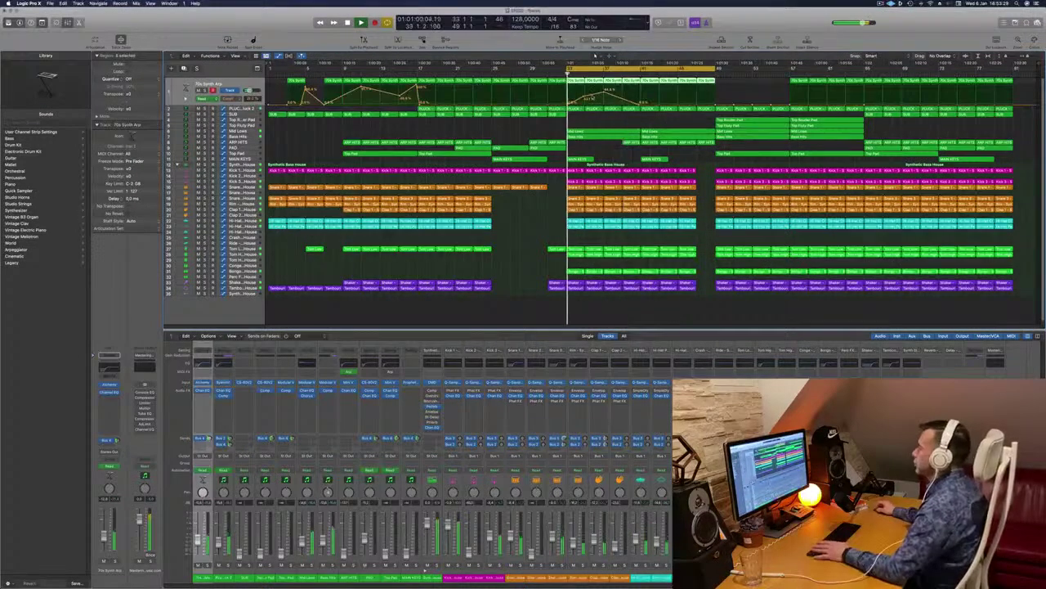
drag(584, 99, 641, 106)
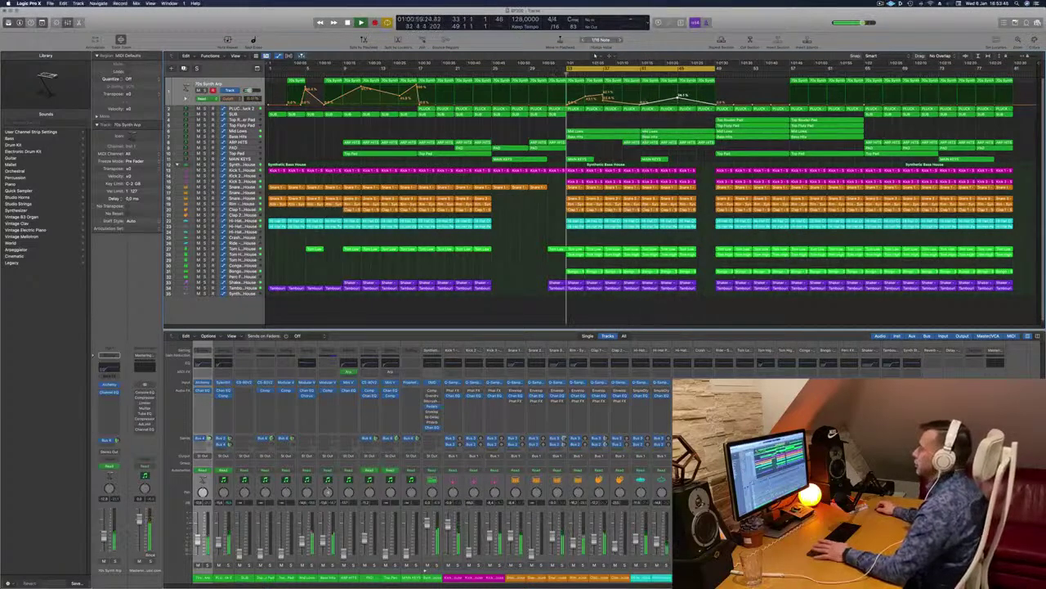
key(space)
Bring the MAIN KEYS track into the mix with its fader and restart playback from the cycle start.
click(242, 159)
key(space)
key(space)
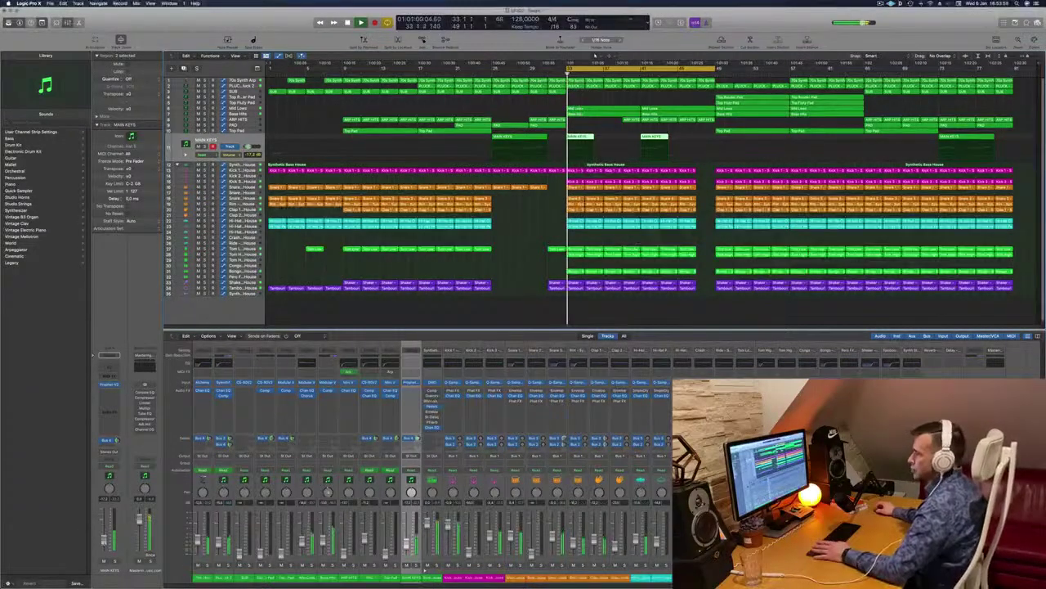
Insert a Channel EQ on MAIN KEYS with a 12 dB/Oct low cut at 276 Hz, and close its window.
click(116, 367)
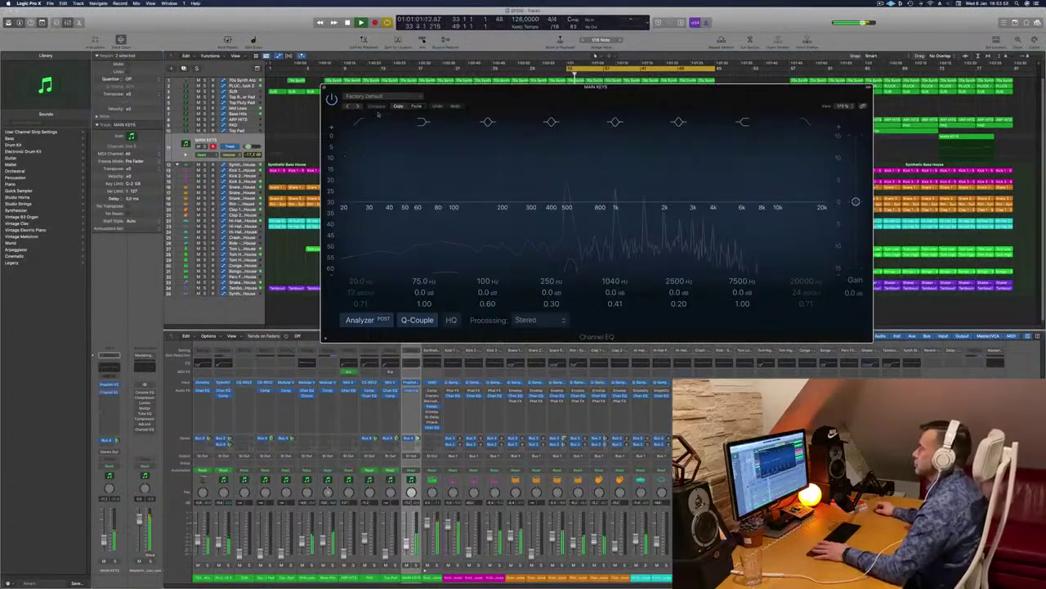
click(360, 123)
drag(380, 167, 518, 141)
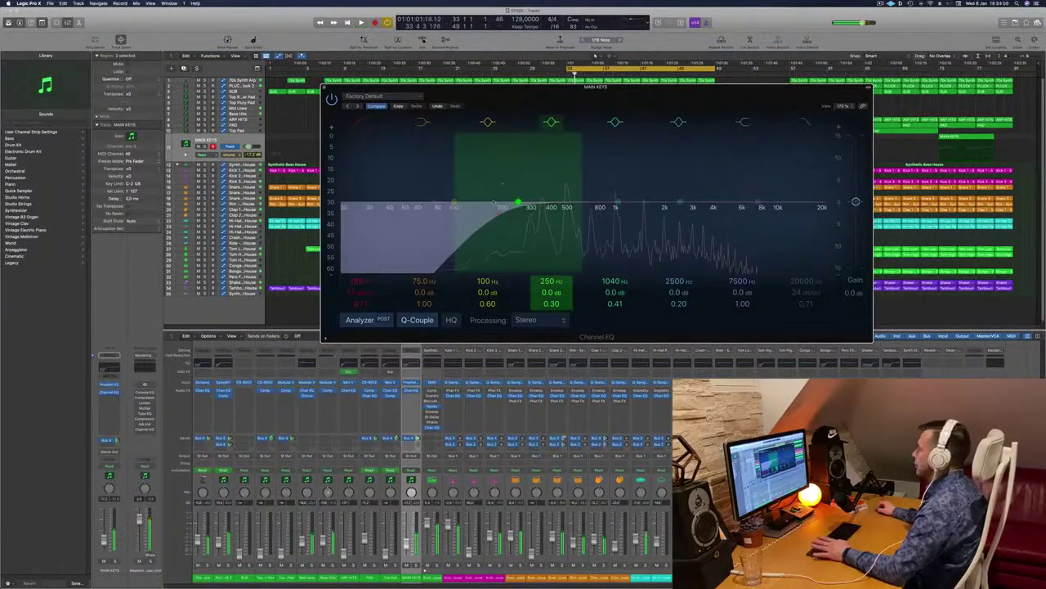
drag(500, 204, 527, 211)
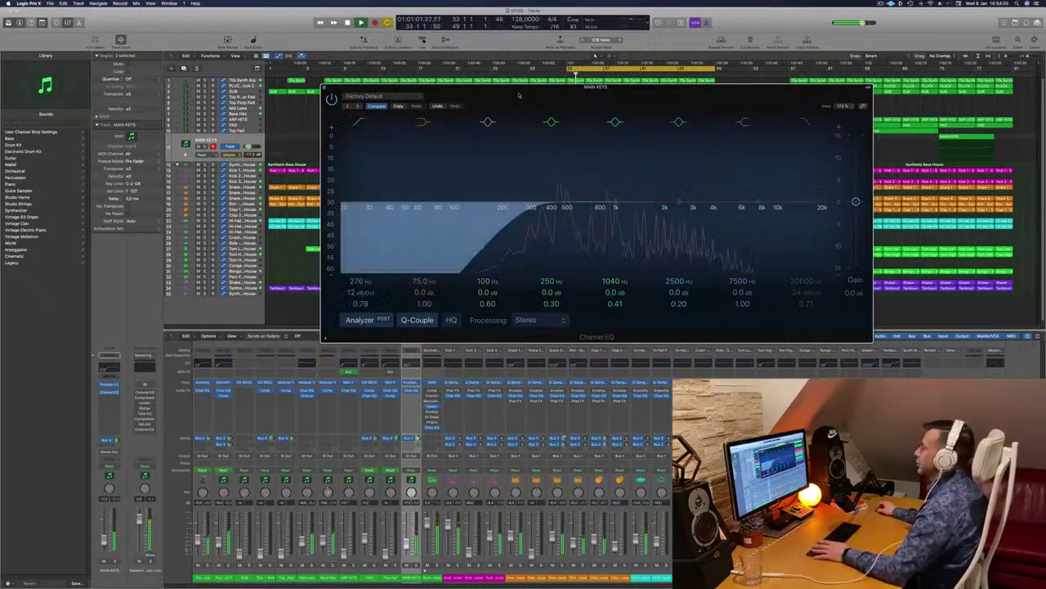
drag(605, 86, 468, 144)
key(super+w)
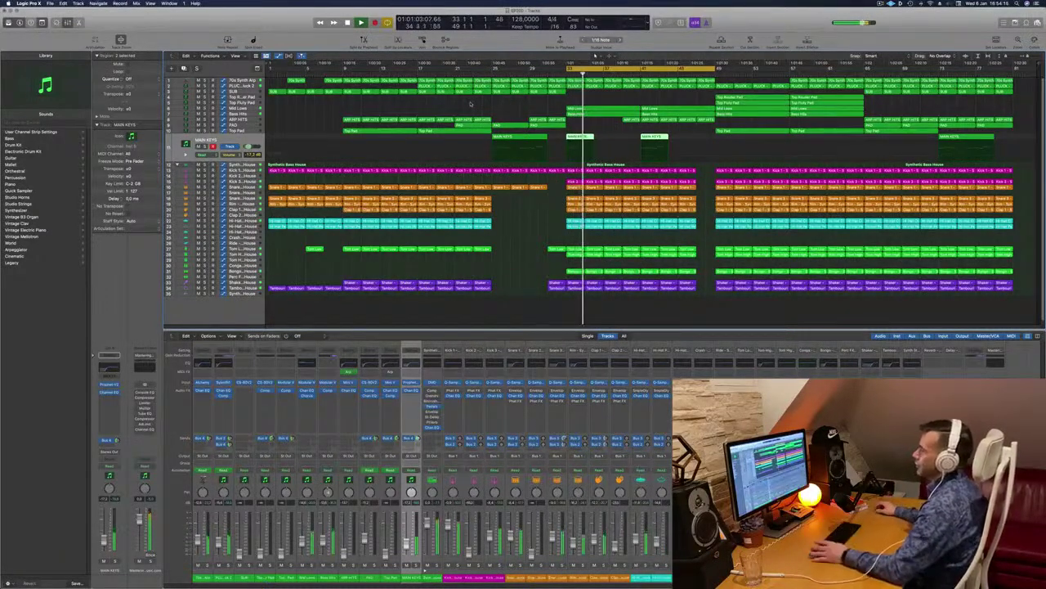
Check the Snare 1 track in solo and lower its fader while replaying the cycle.
click(242, 187)
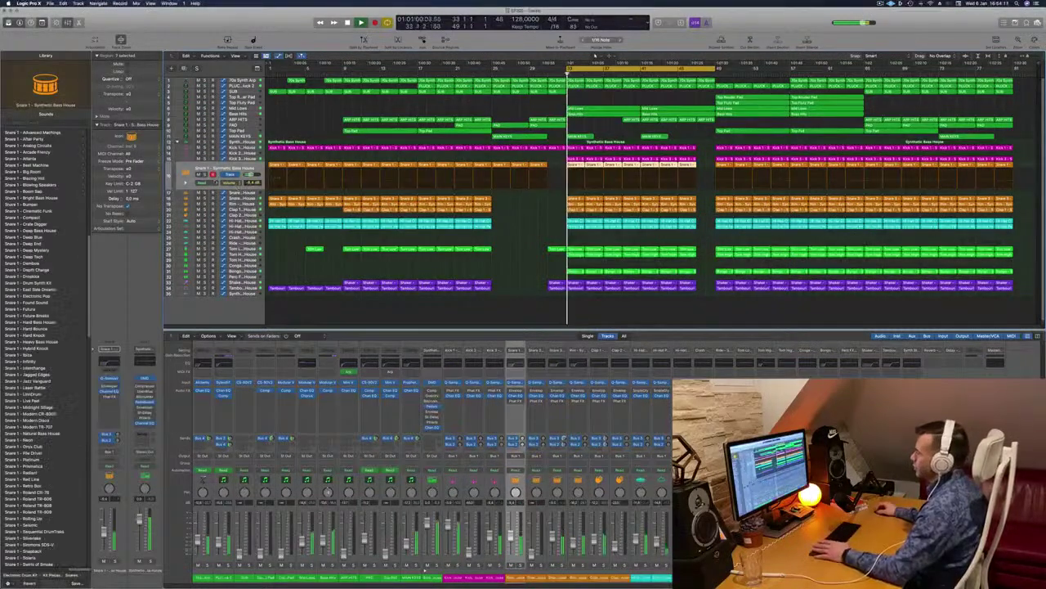
click(205, 175)
click(205, 174)
key(space)
key(space)
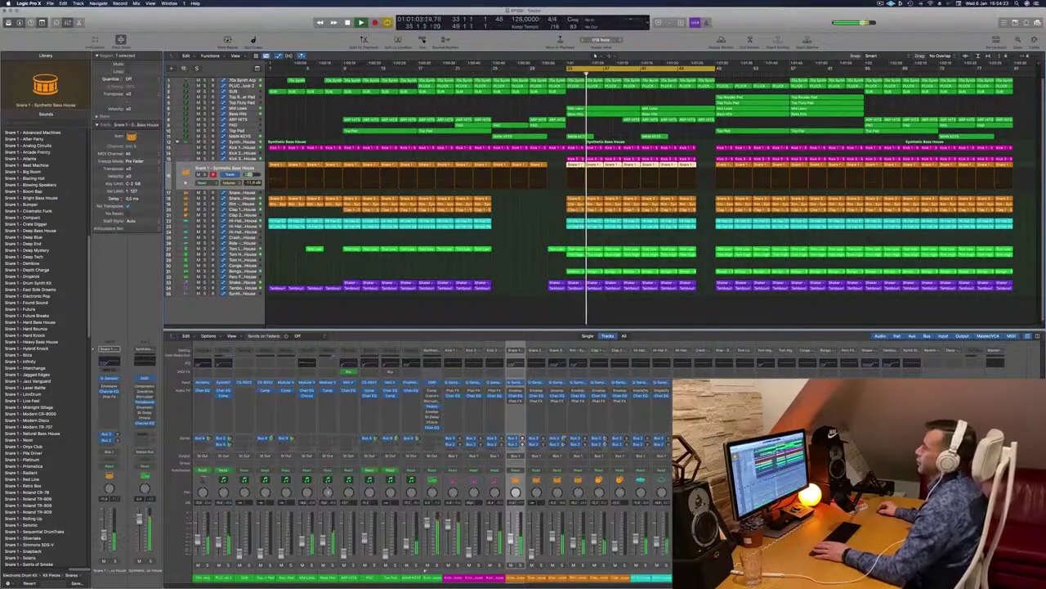
key(space)
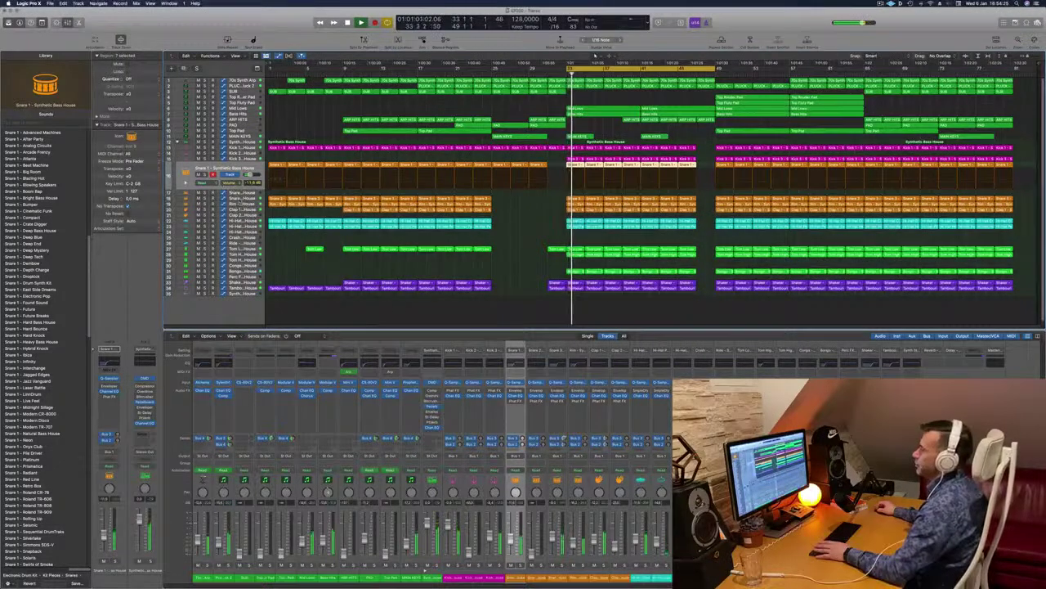
Rebalance the Snare 3 track's fader against the mix during playback and deselect its regions.
click(242, 199)
key(space)
key(space)
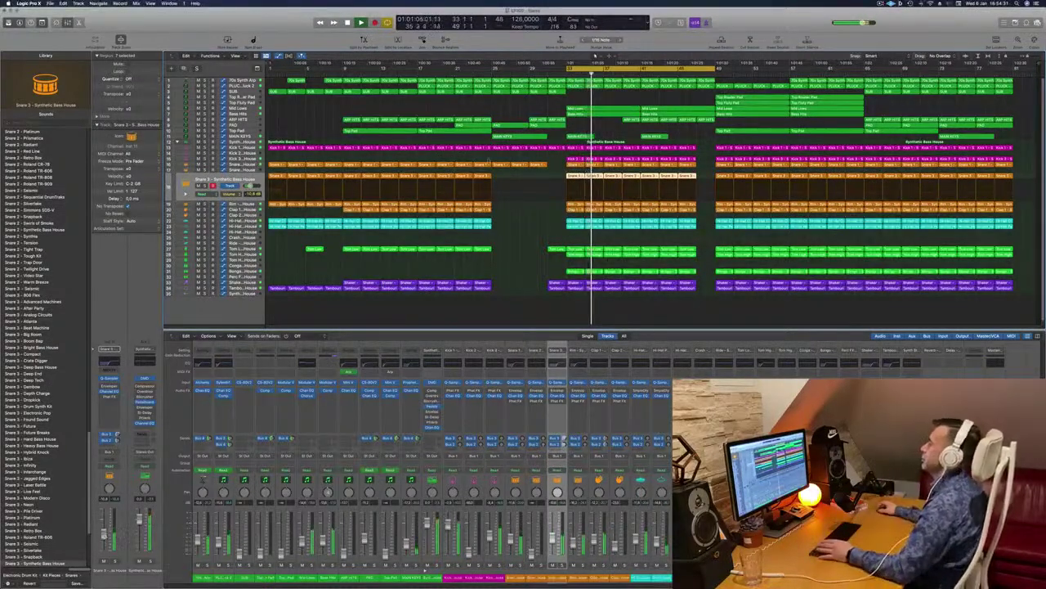
click(541, 216)
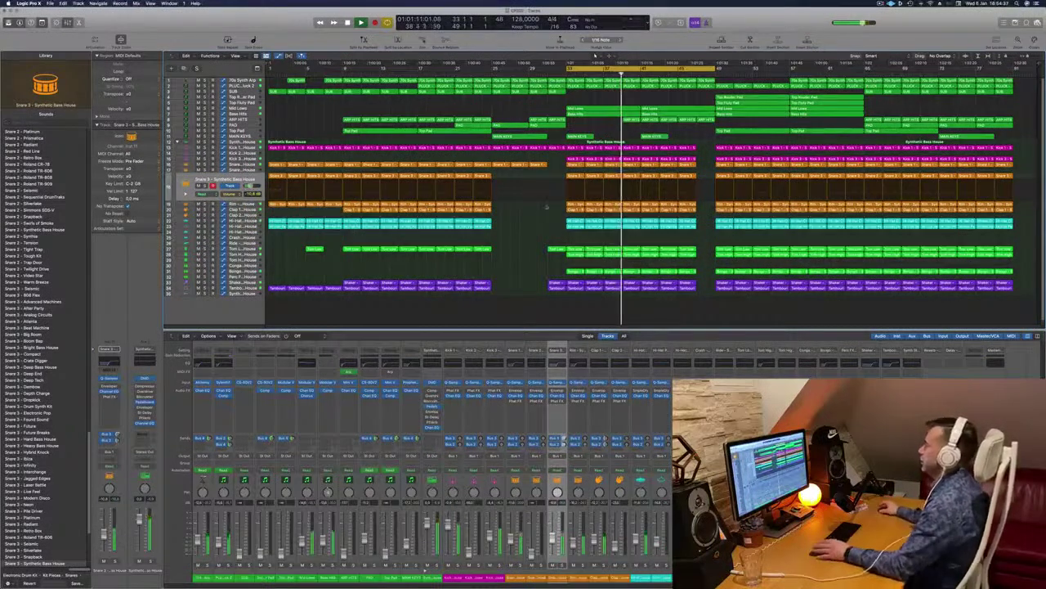
Readjust the MAIN KEYS fader during playback and raise the ARP HITS fader to -6.2 dB.
click(238, 119)
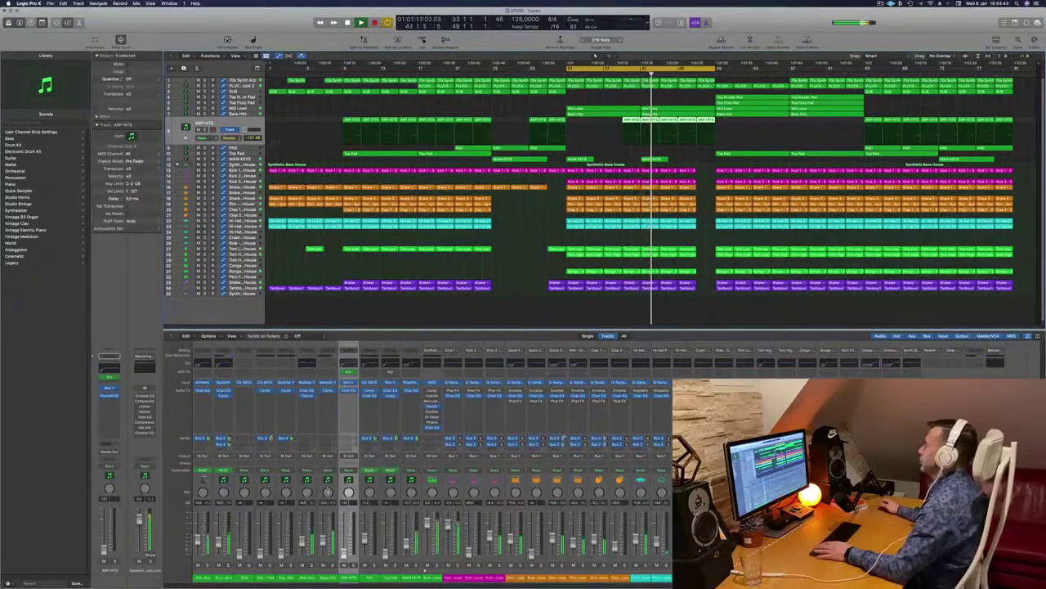
click(239, 159)
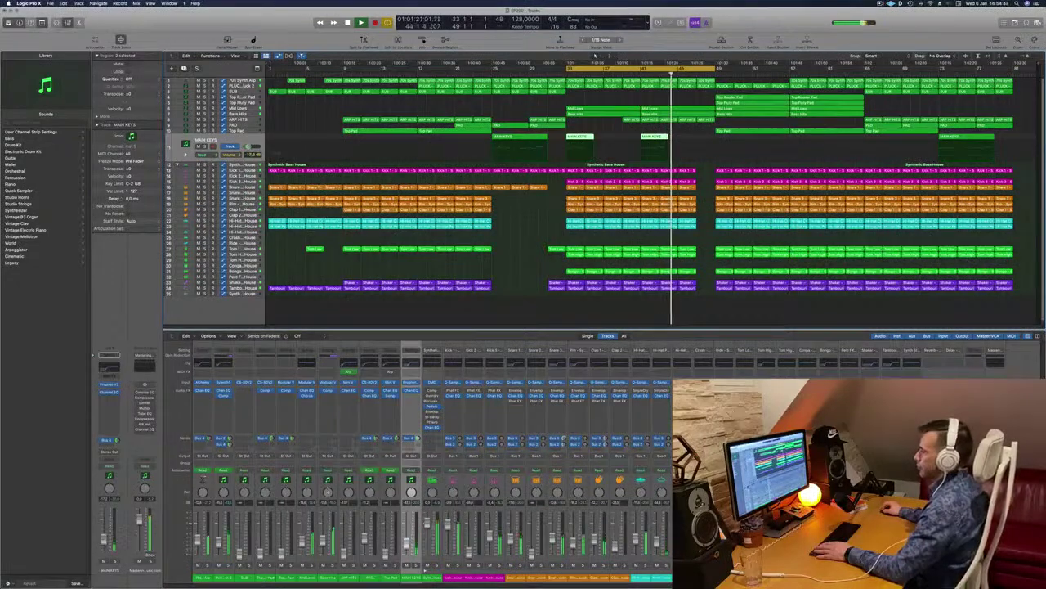
key(space)
key(space)
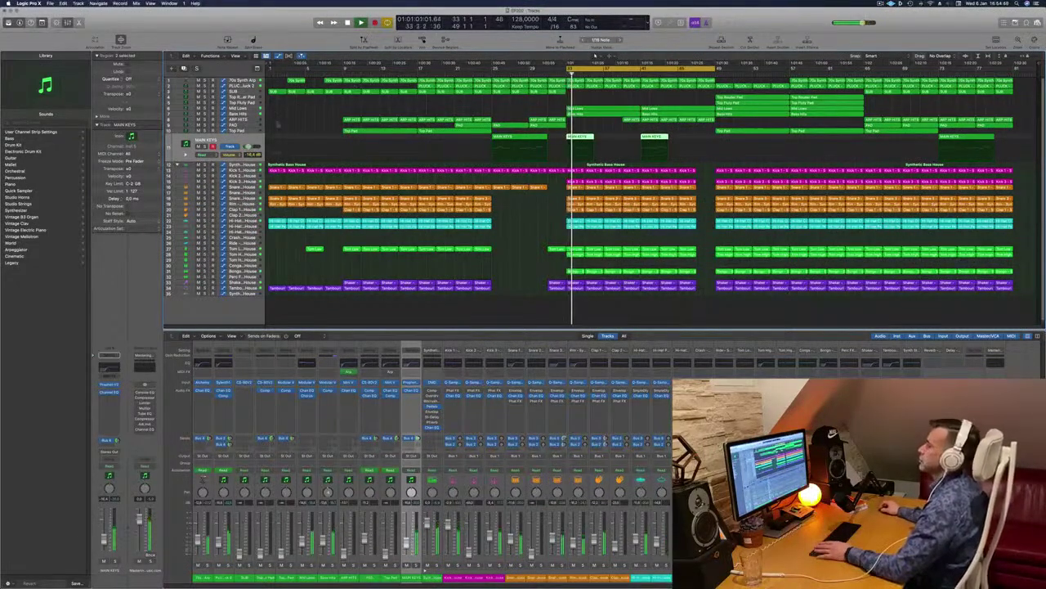
click(244, 121)
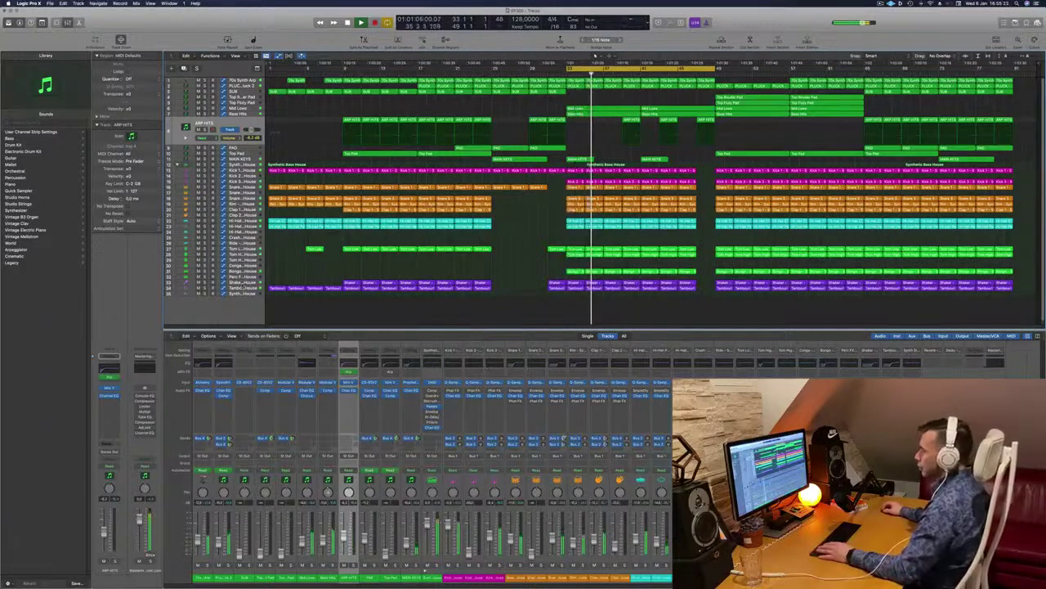
Check the Shaker track in solo and lower its fader, and select the Tambourine track to balance it during playback.
click(242, 283)
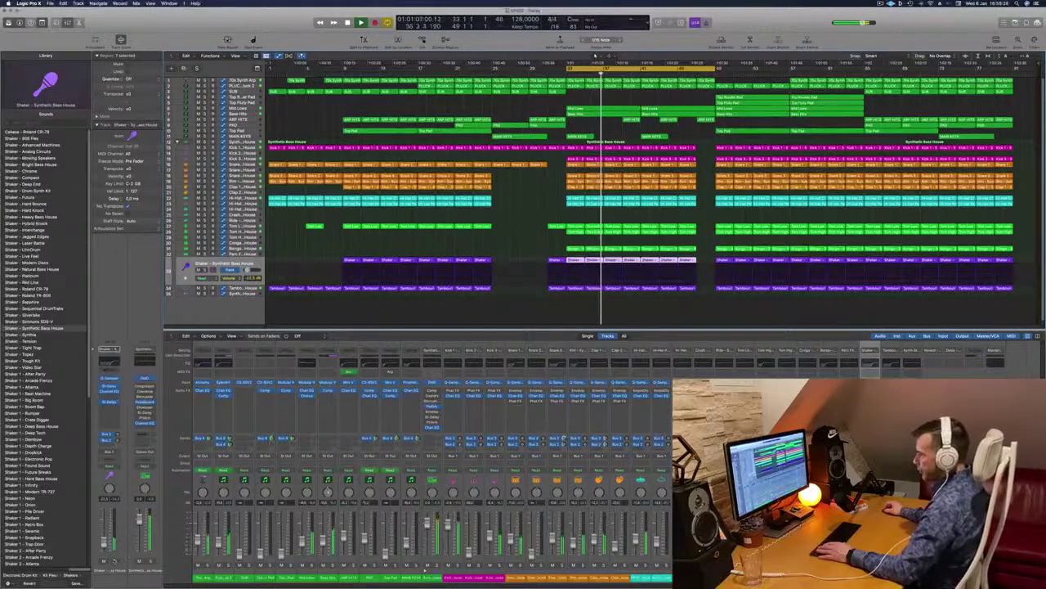
click(114, 561)
click(115, 561)
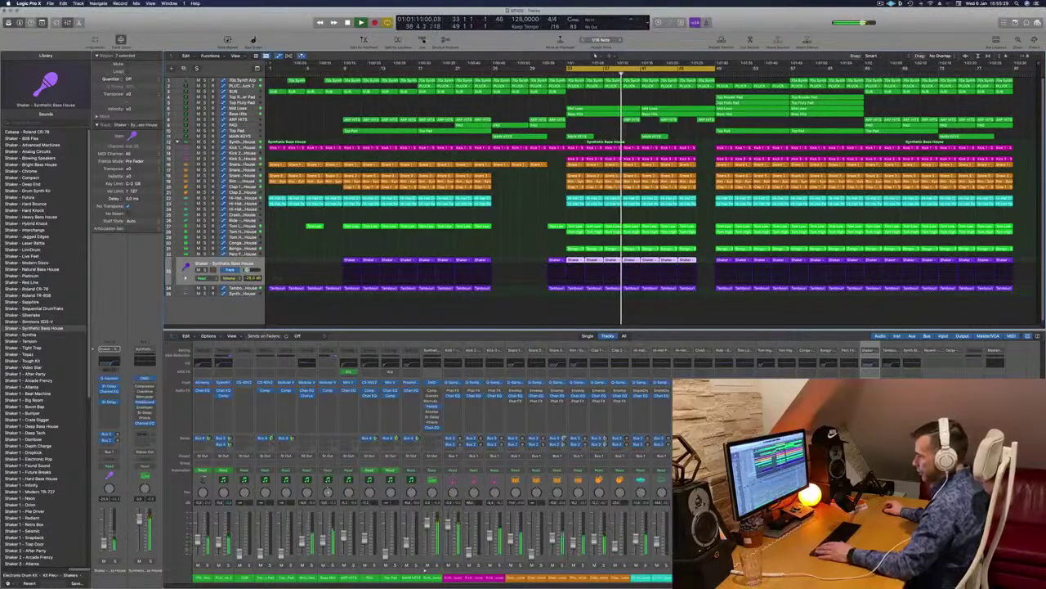
key(Down)
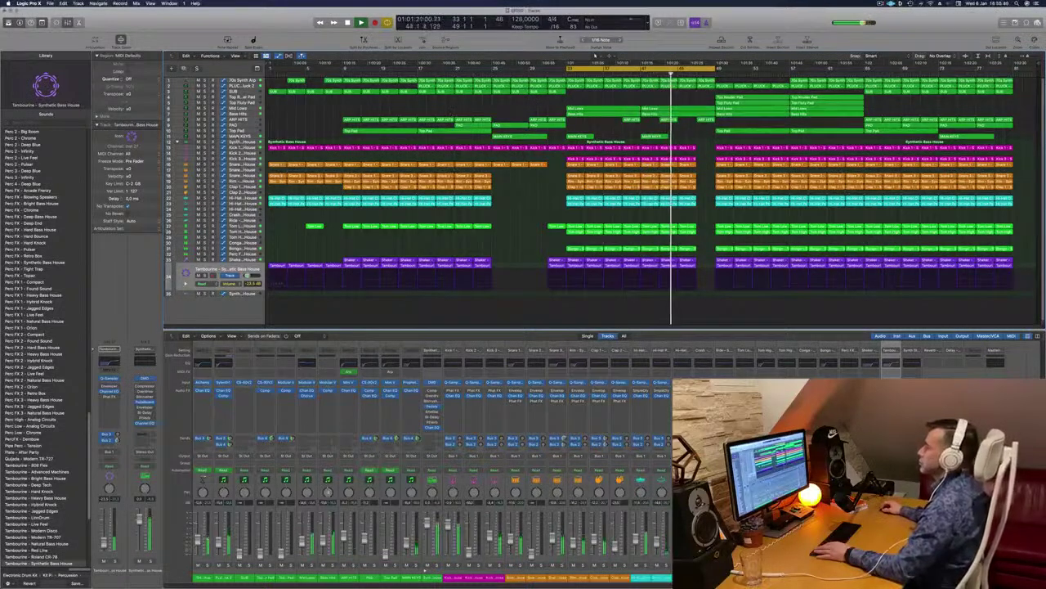
Move the cycle range to bars 49–65 and replay that section with the PLUCK track selected.
click(243, 137)
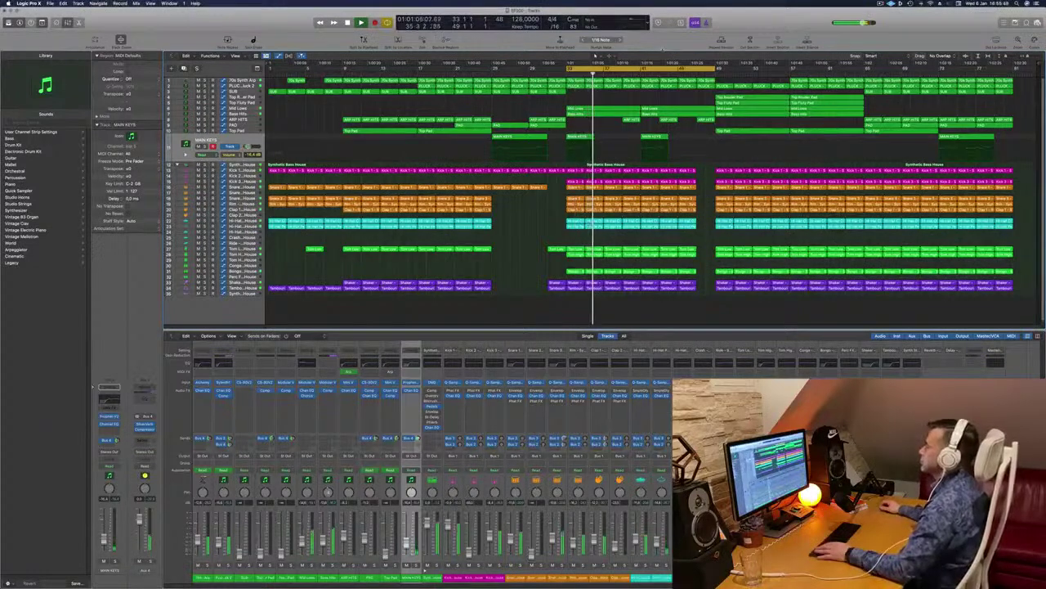
drag(632, 69, 780, 68)
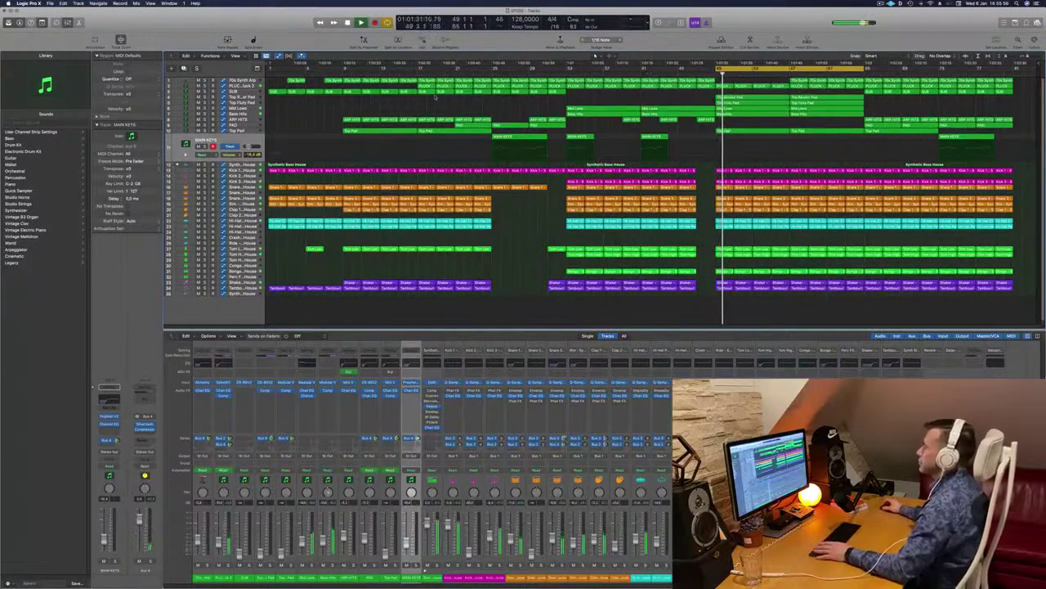
click(243, 88)
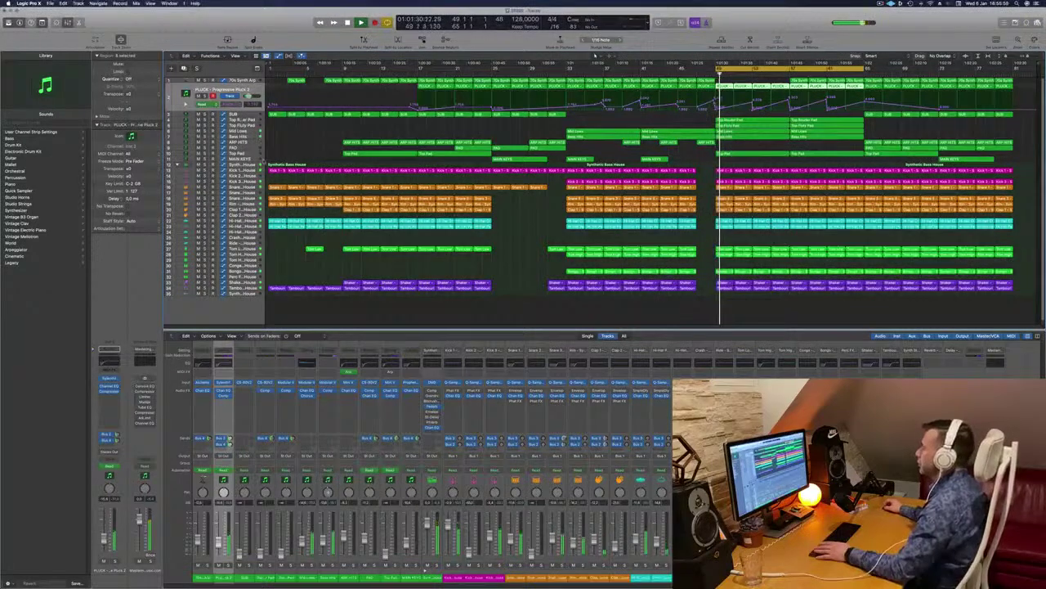
key(space)
Go through the pad tracks during playback and raise the Top Fluty Pad fader out of silence.
click(252, 154)
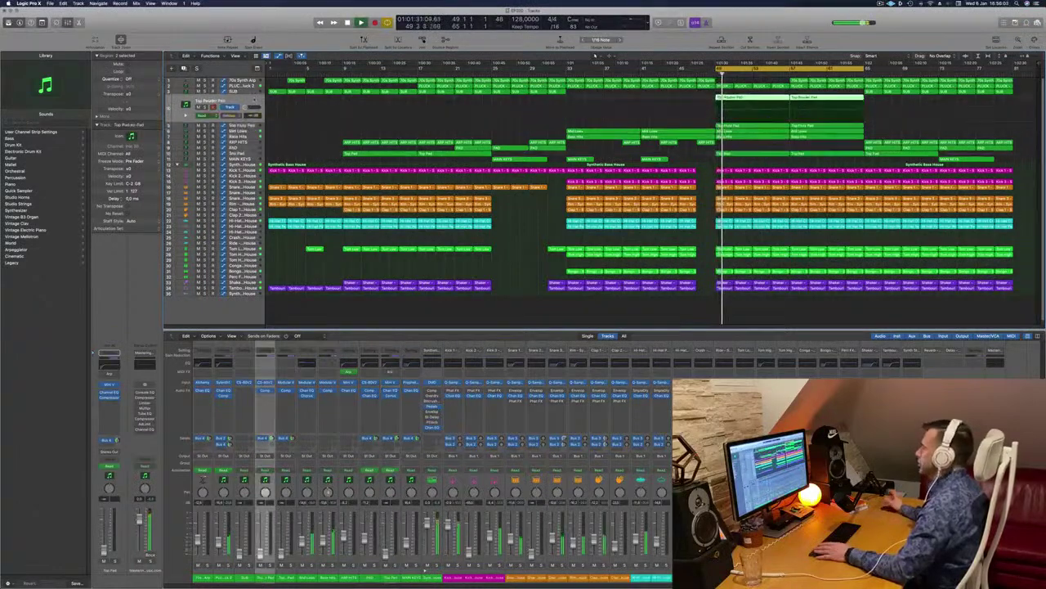
click(246, 101)
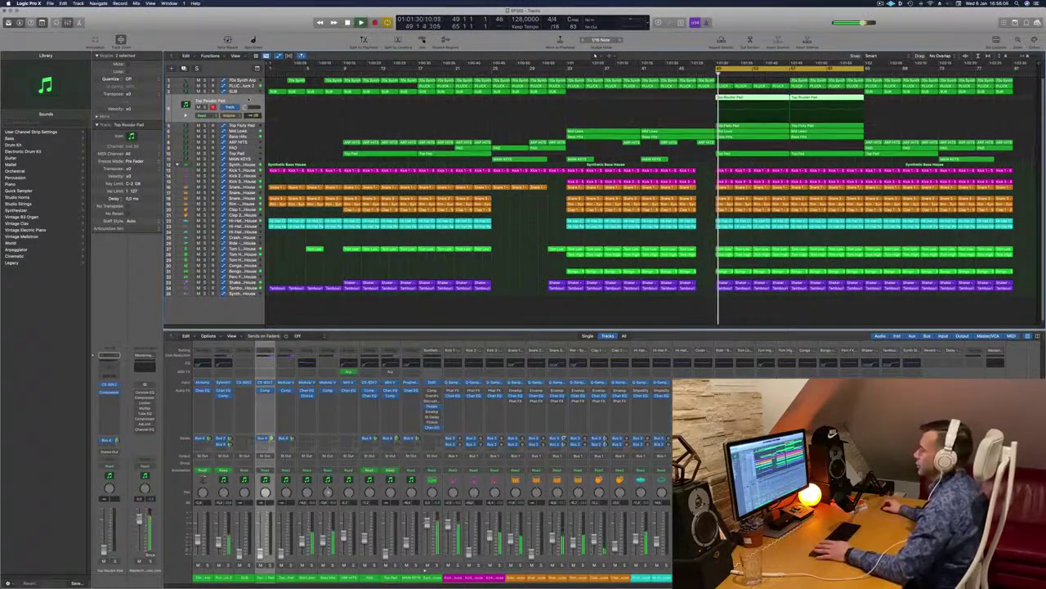
key(Down)
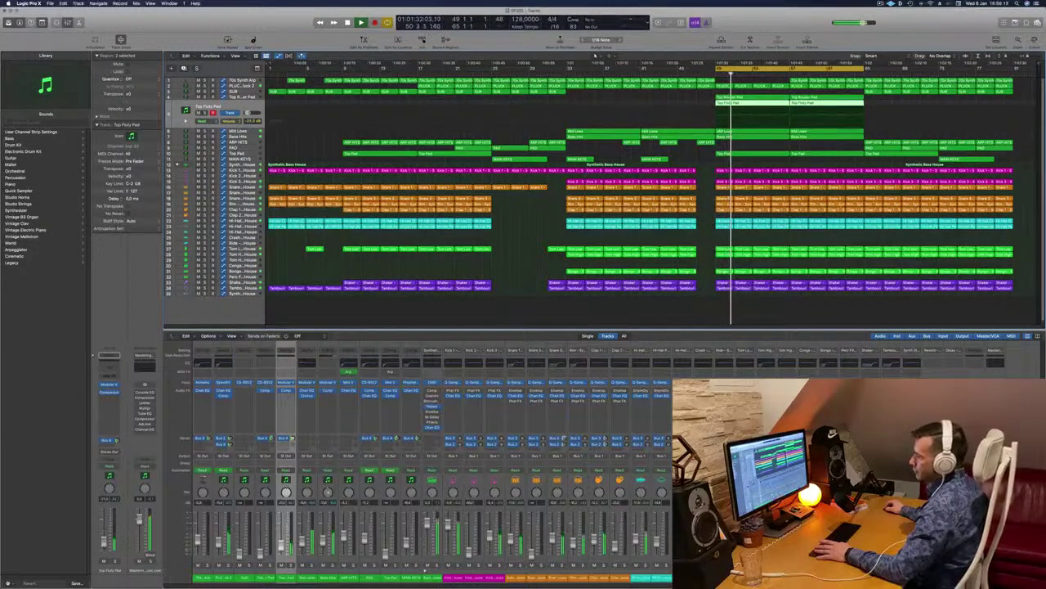
Insert a Channel EQ on Top Fluty Pad with a 12 dB/Oct low cut at 306 Hz, and adjust its Bus 4 send.
click(108, 364)
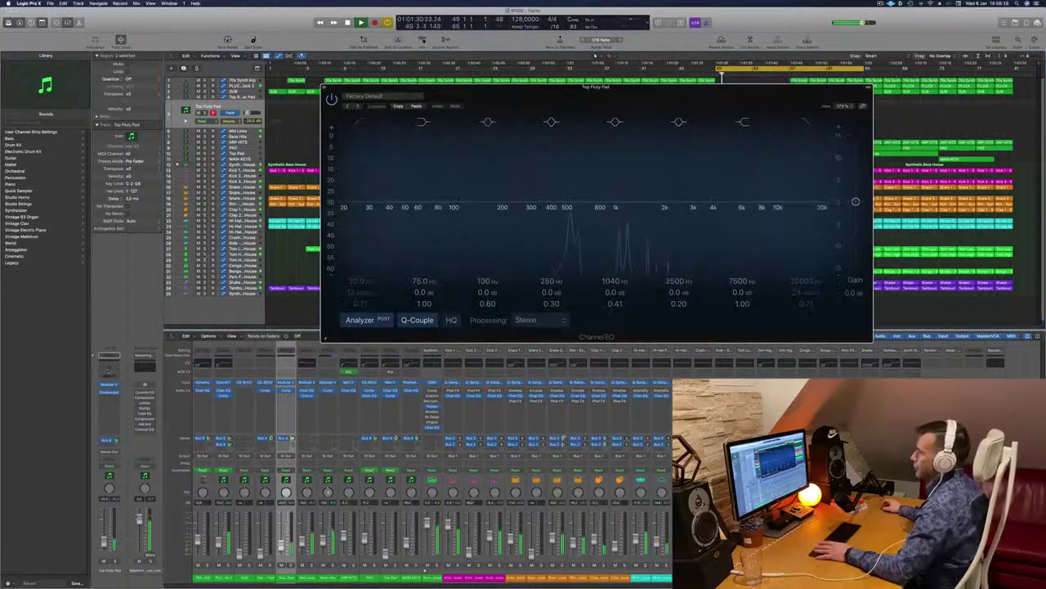
click(365, 121)
drag(363, 161, 572, 210)
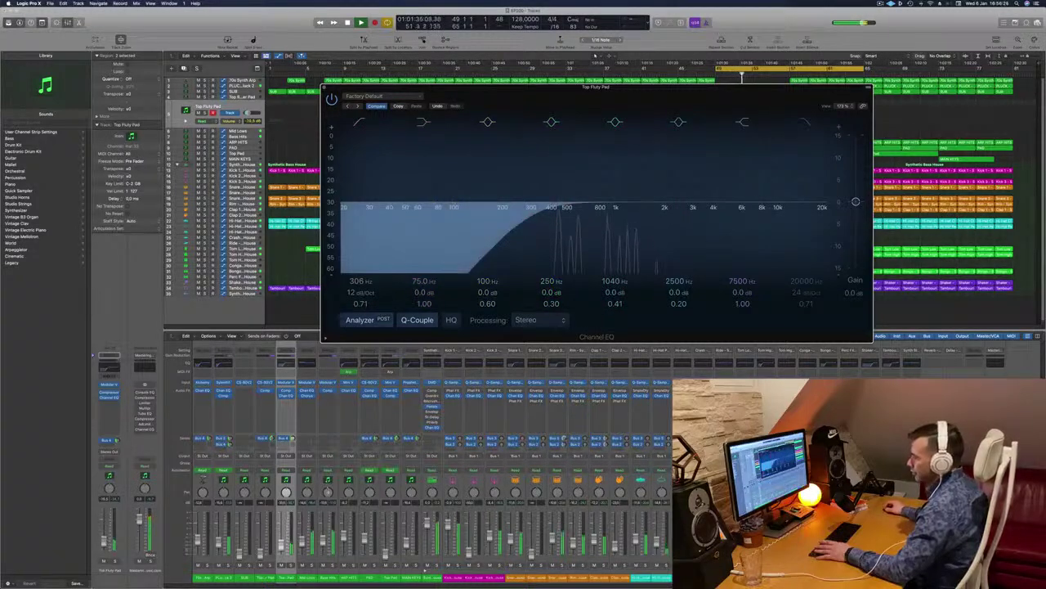
click(117, 440)
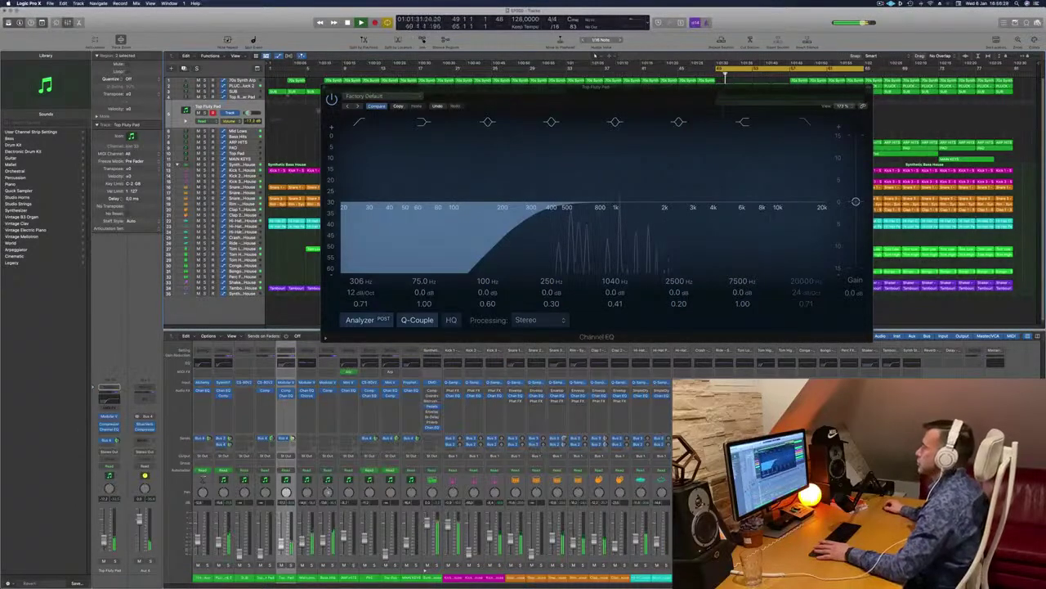
click(324, 86)
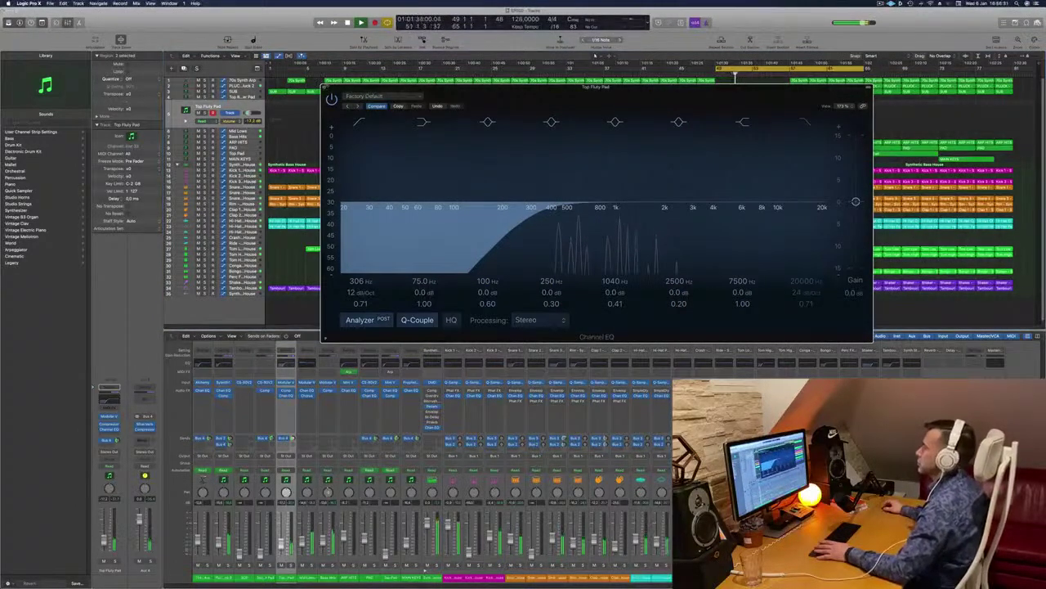
click(327, 87)
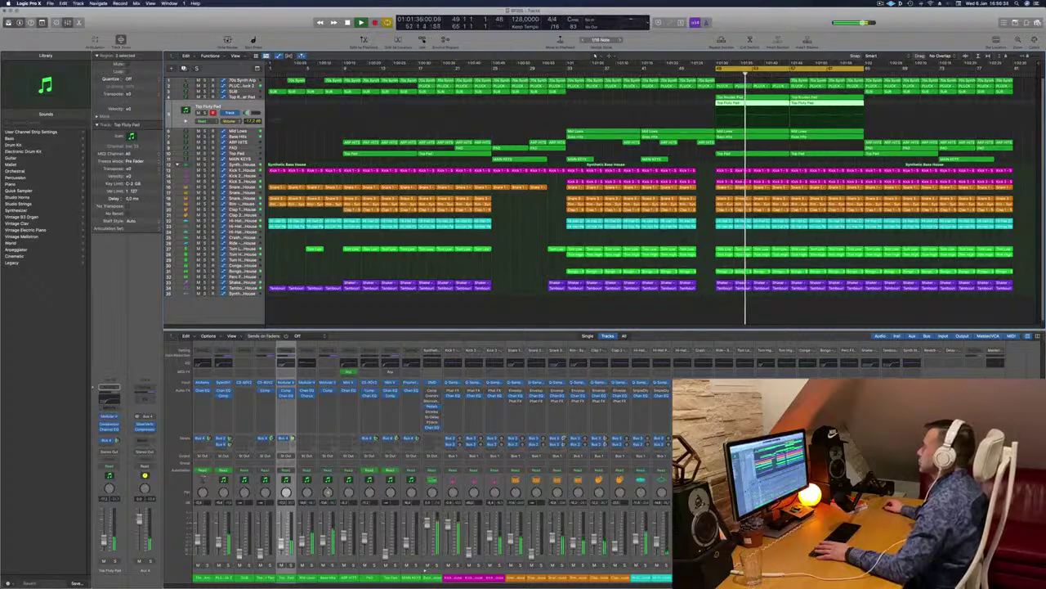
Replay the cycle and lower the PLUCK track's automation point near bar 53.
click(241, 86)
key(space)
key(space)
drag(752, 103, 752, 107)
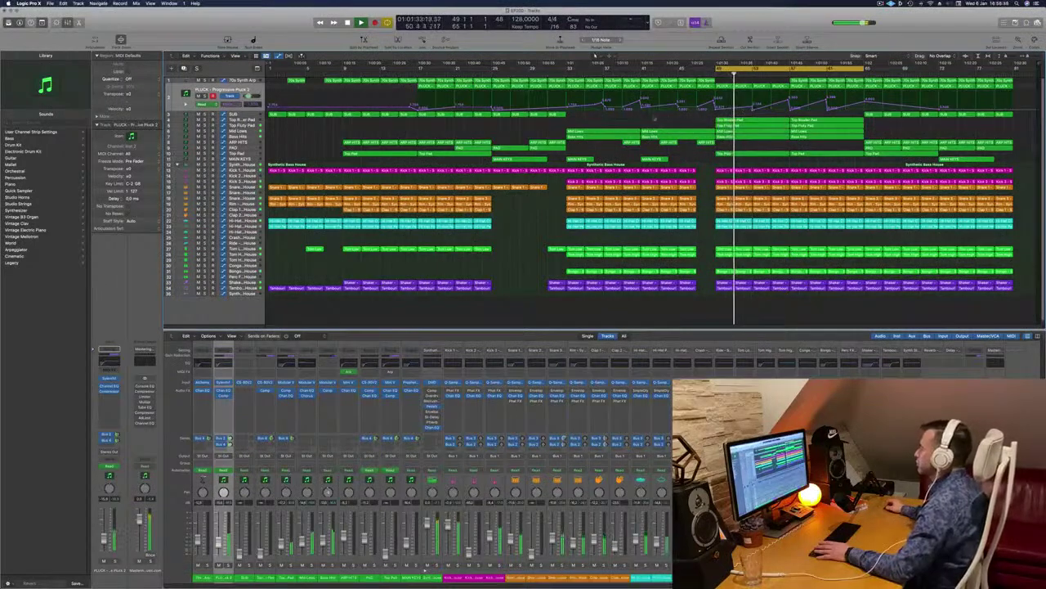
Raise the Top Rouder Pad fader during playback and check the track in solo.
click(243, 120)
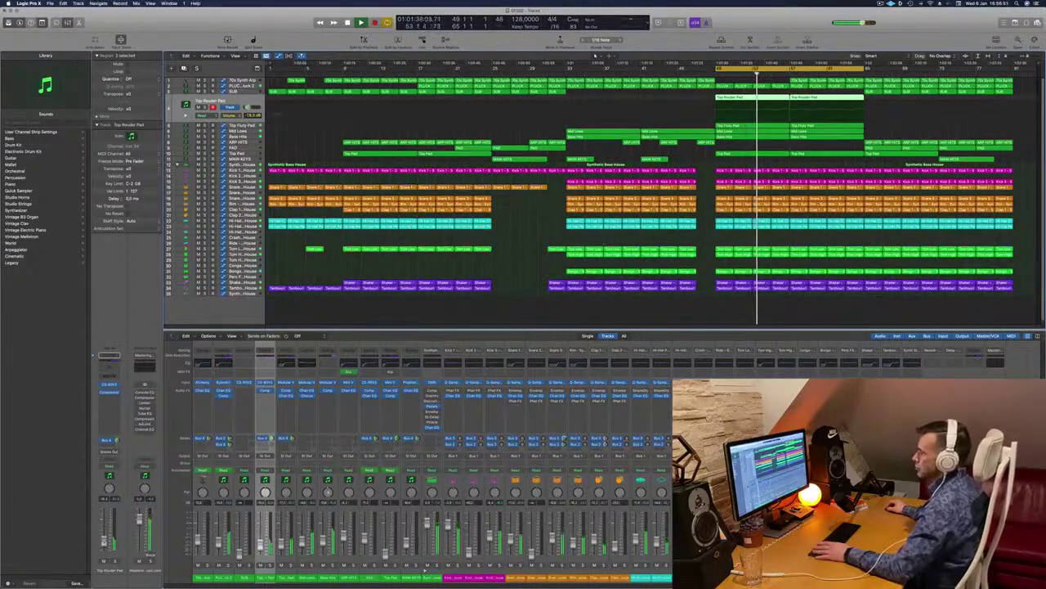
key(ctrl+s)
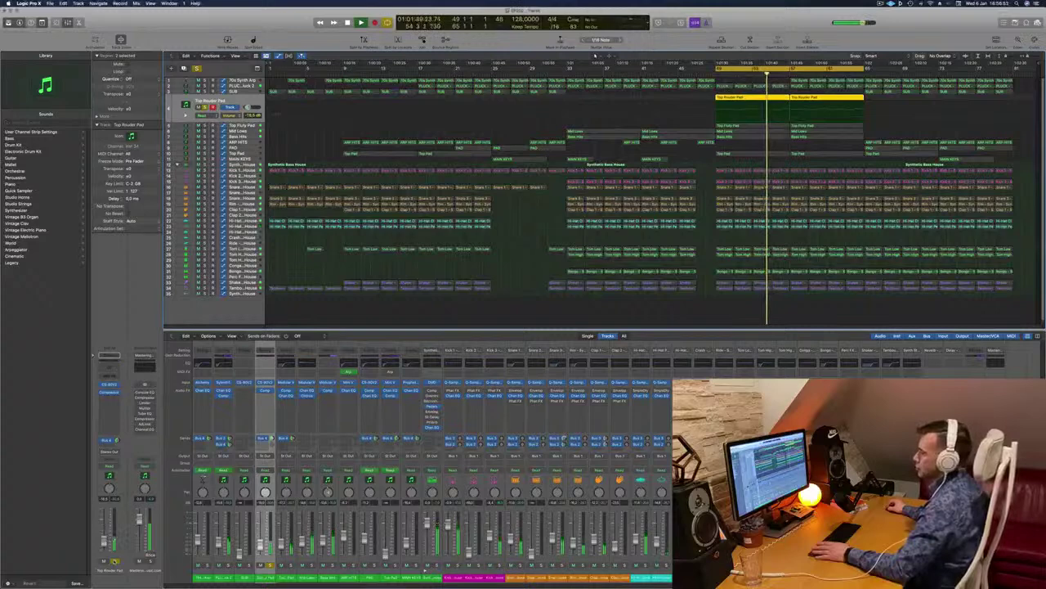
key(ctrl+s)
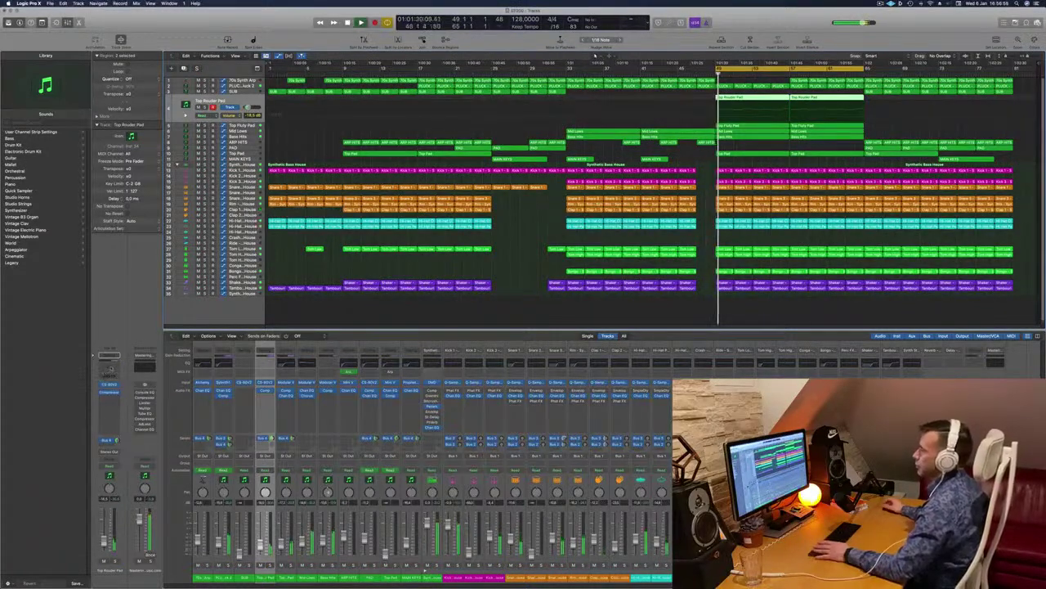
Insert a Channel EQ with a low cut on Top Rouder Pad and close its window.
click(111, 369)
click(360, 124)
drag(358, 215, 528, 215)
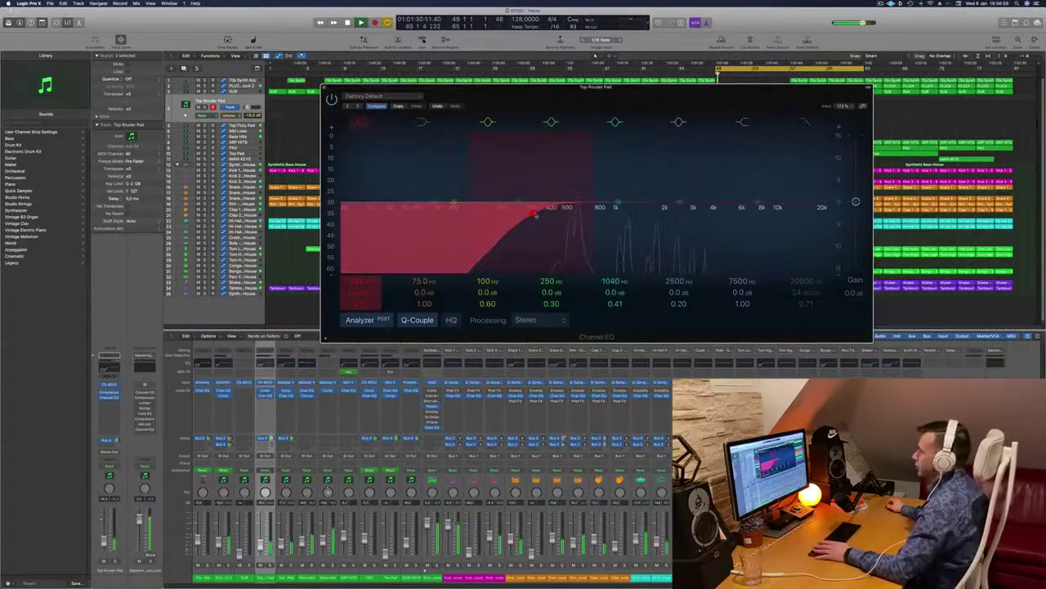
click(324, 88)
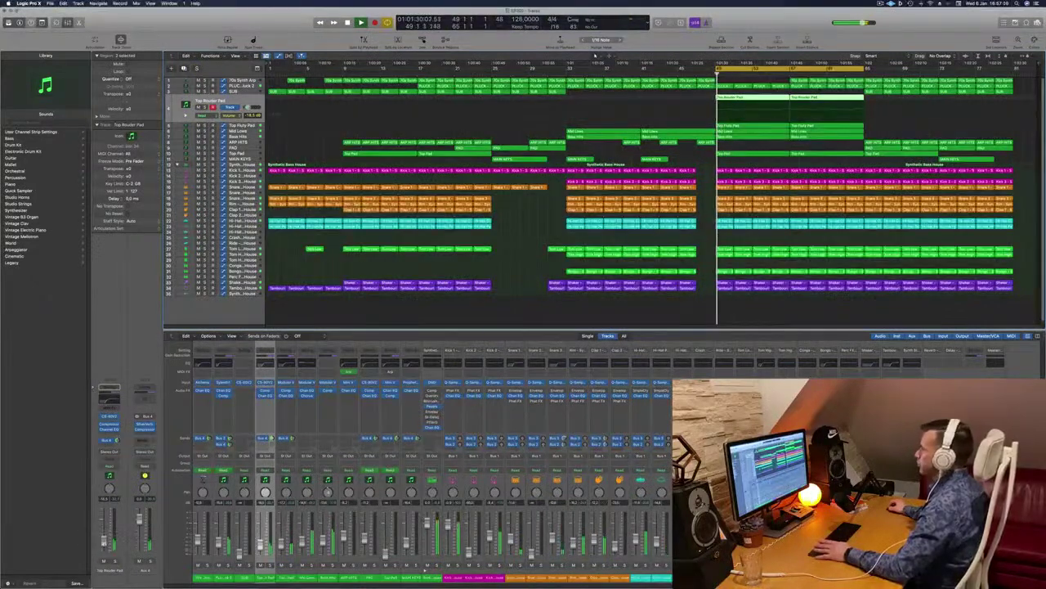
Move the Top Pad track directly below Top Fluty Pad and replay the cycle.
click(255, 155)
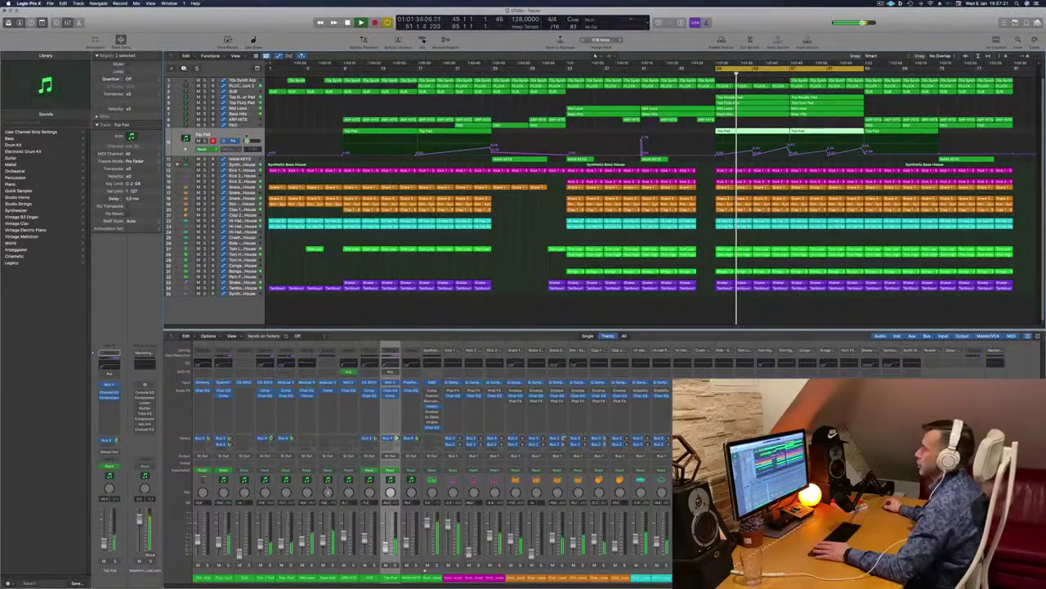
drag(247, 136, 250, 109)
drag(252, 103, 251, 101)
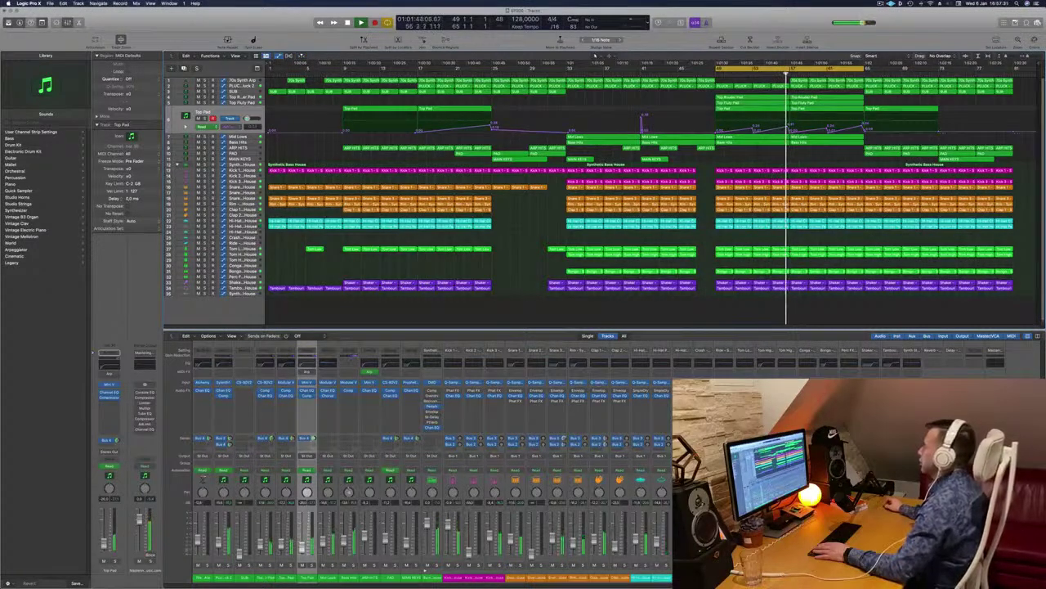
key(space)
key(space)
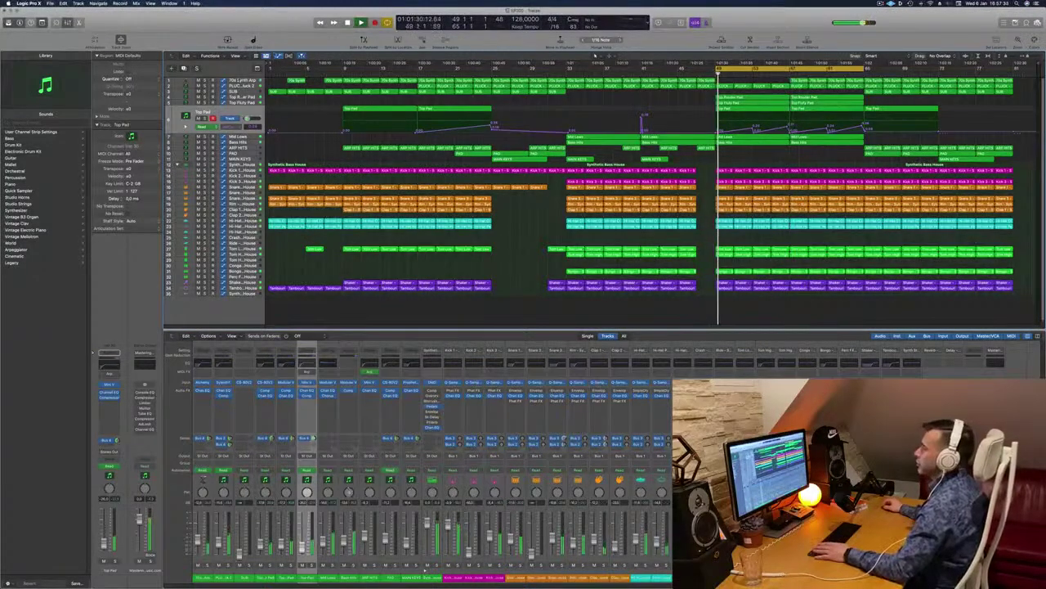
Lower the PLUCK track's automation points near bars 57 and 61, and replay the cycle.
click(251, 87)
drag(790, 99, 790, 104)
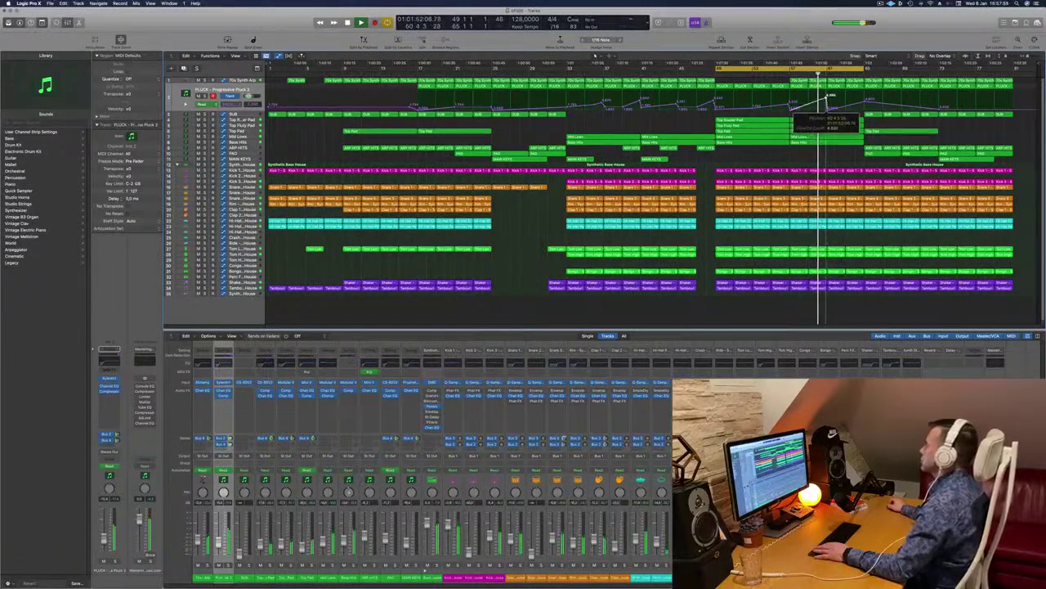
drag(827, 97, 827, 103)
key(space)
key(space)
key(space)
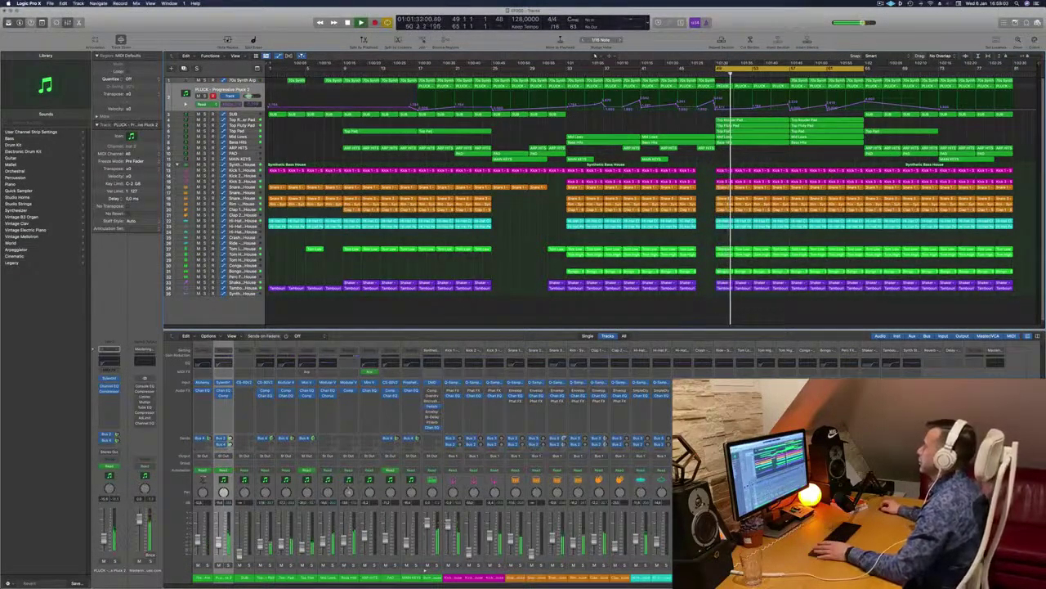
Extend the start of the cycle range back to bar 17 and select the PAD track during playback.
drag(717, 69, 419, 80)
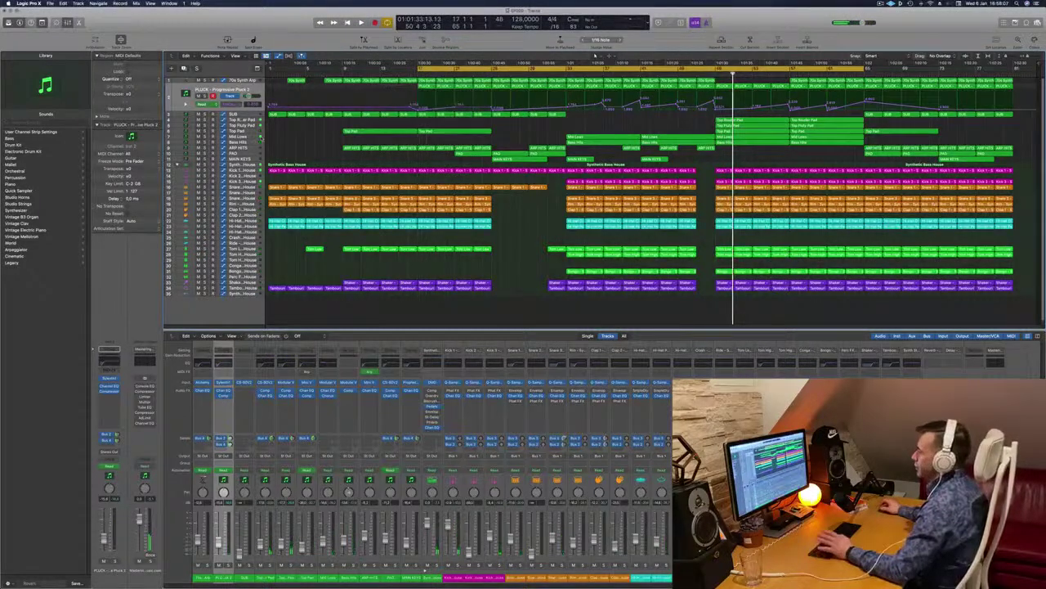
click(233, 115)
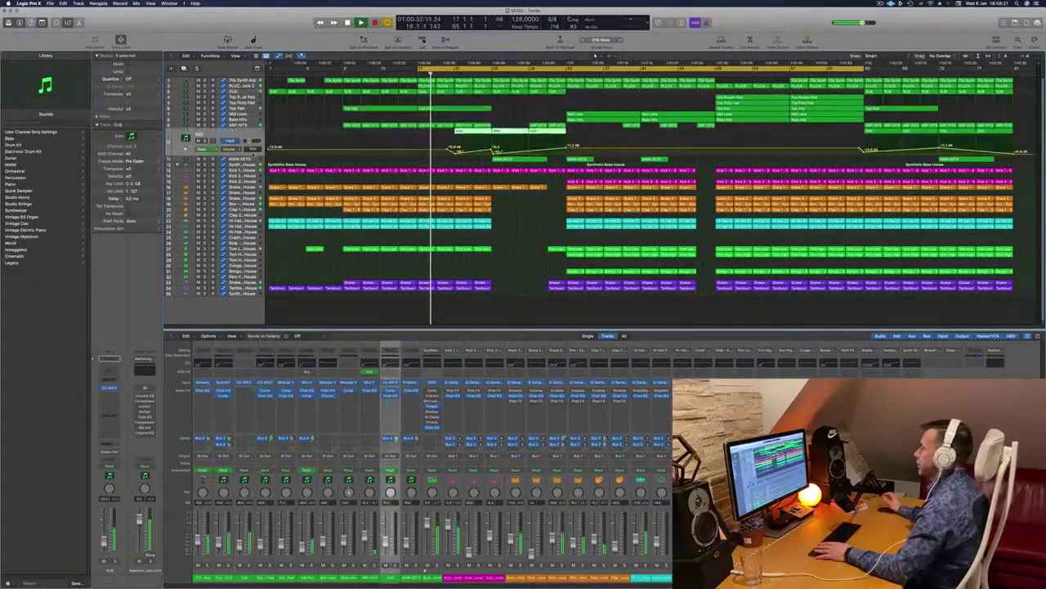
click(257, 154)
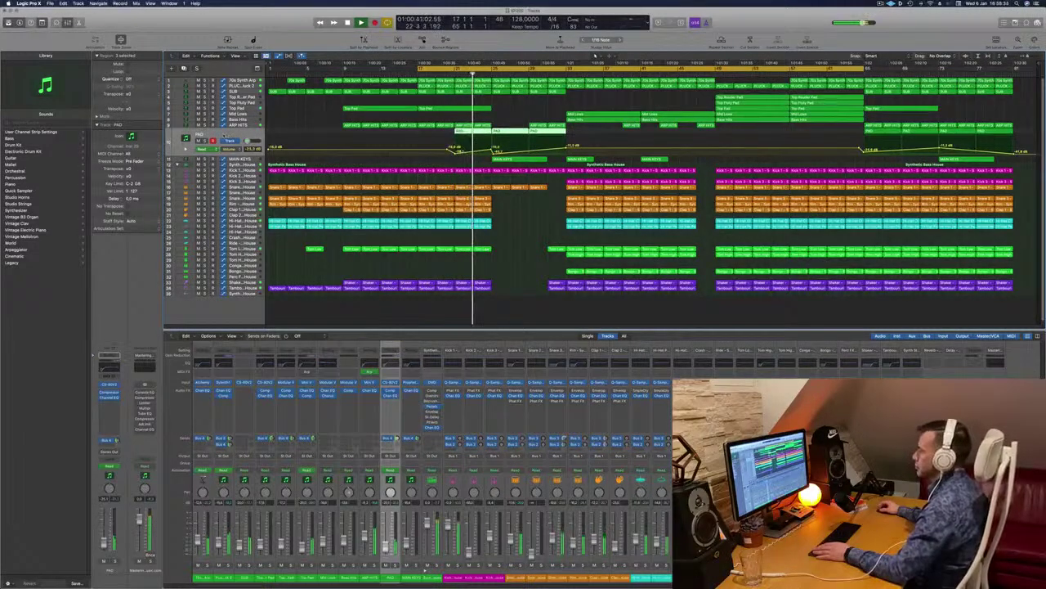
Check the PAD track in solo and delete its volume automation.
key(s)
key(s)
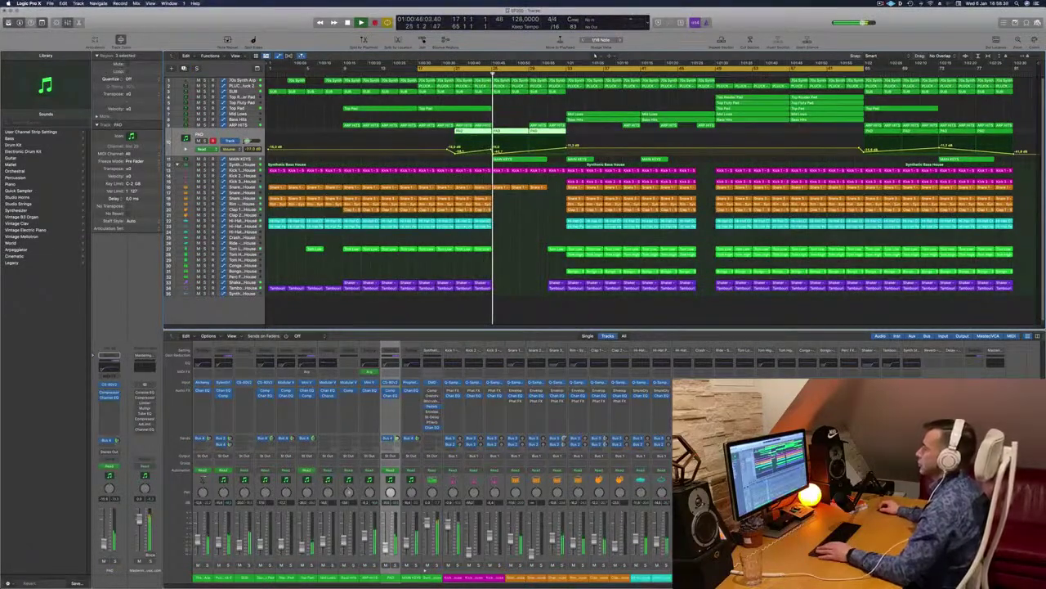
key(ctrl+super+BackSpace)
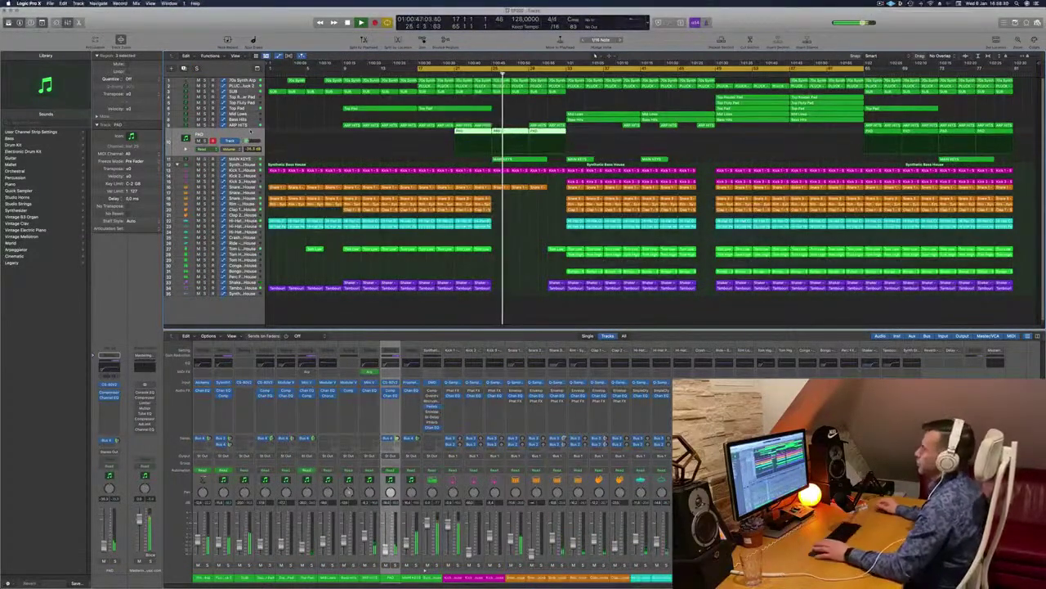
Replay from bar 21 and balance the PAD fader against the mix, checking the track in solo.
click(455, 75)
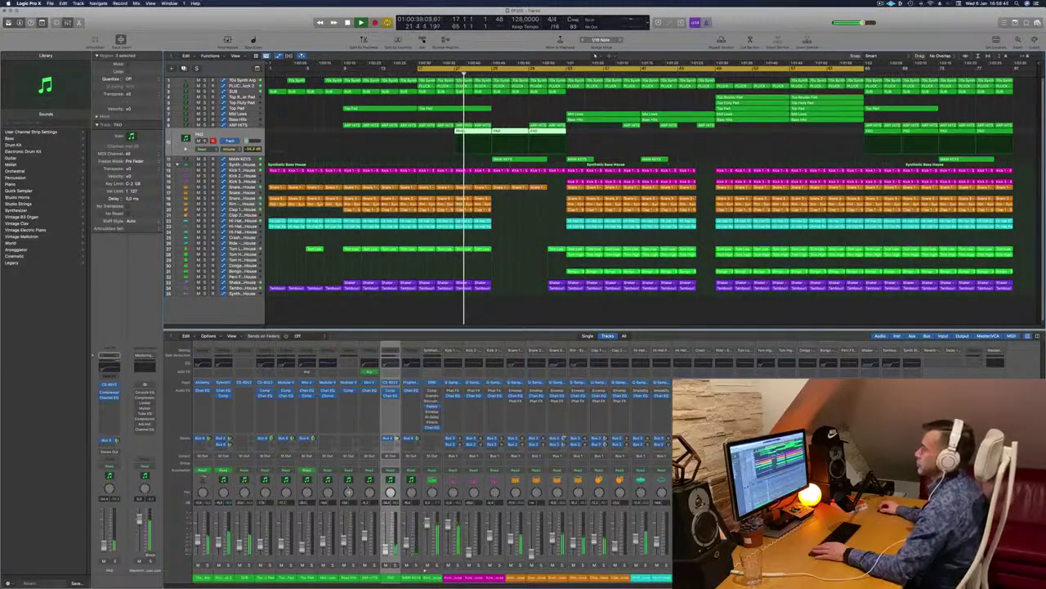
key(s)
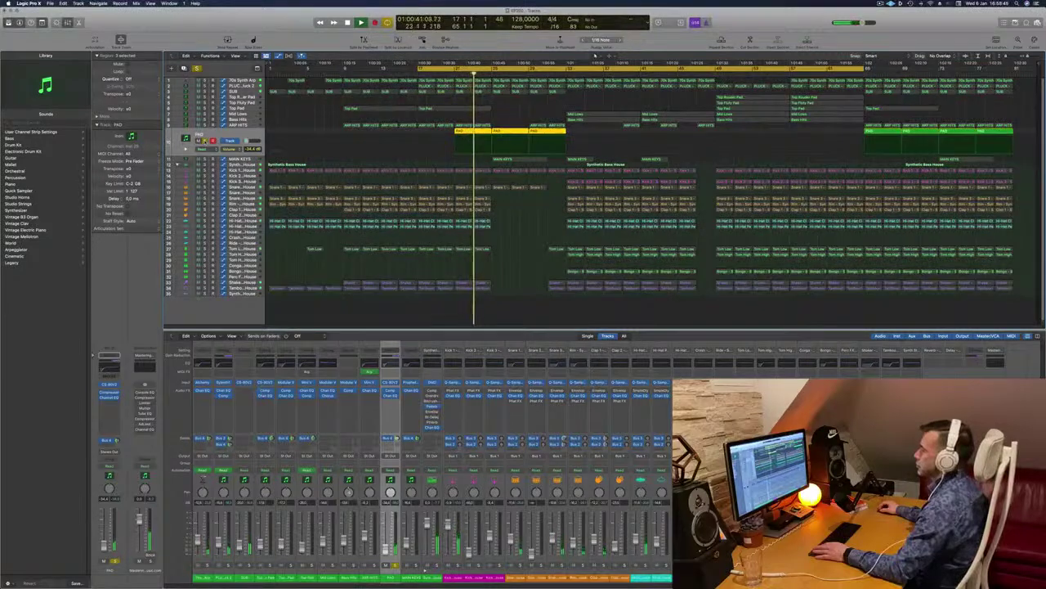
key(s)
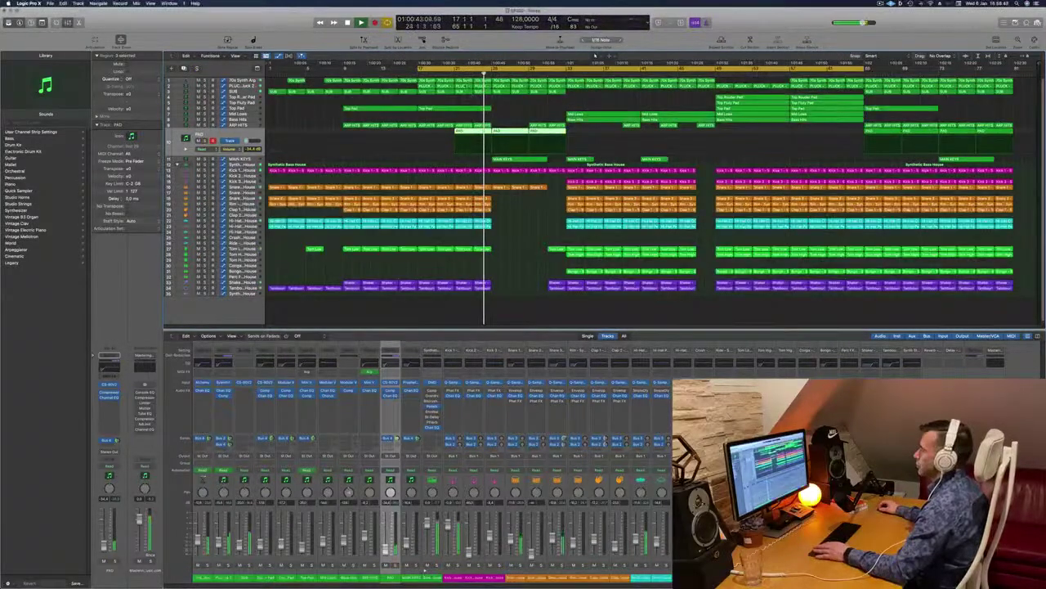
Draw volume automation on the PAD track, with points at bars 21, 25 and 29, so the level climbs through the section.
click(454, 155)
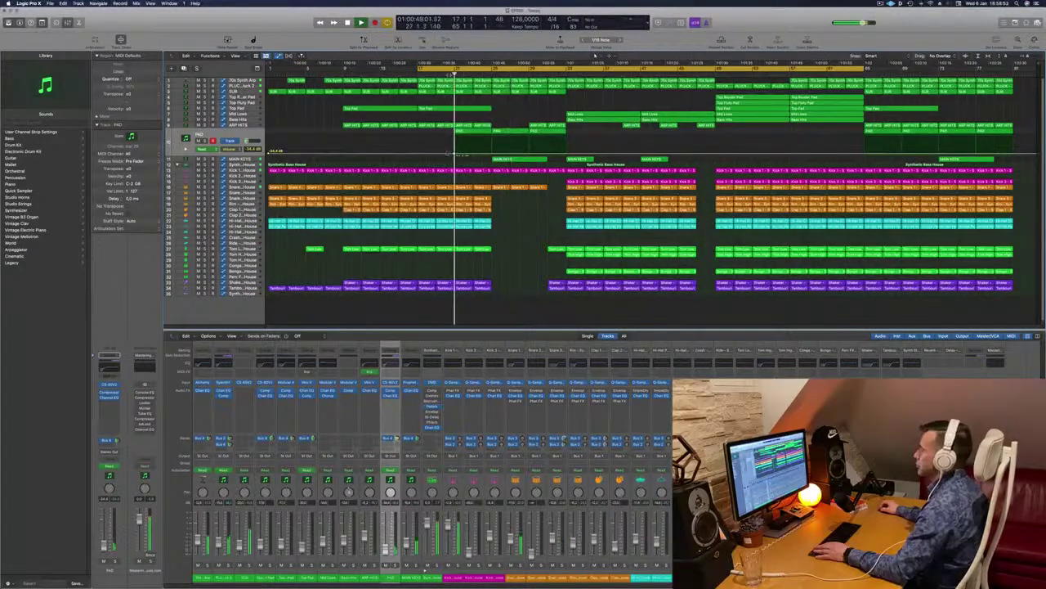
drag(455, 153, 495, 151)
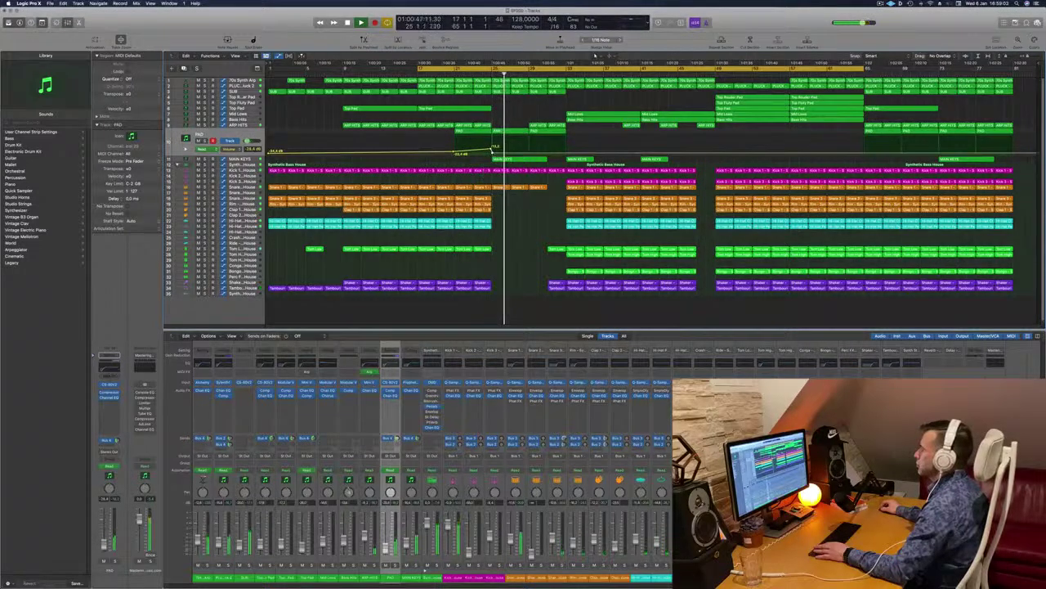
drag(530, 152, 529, 149)
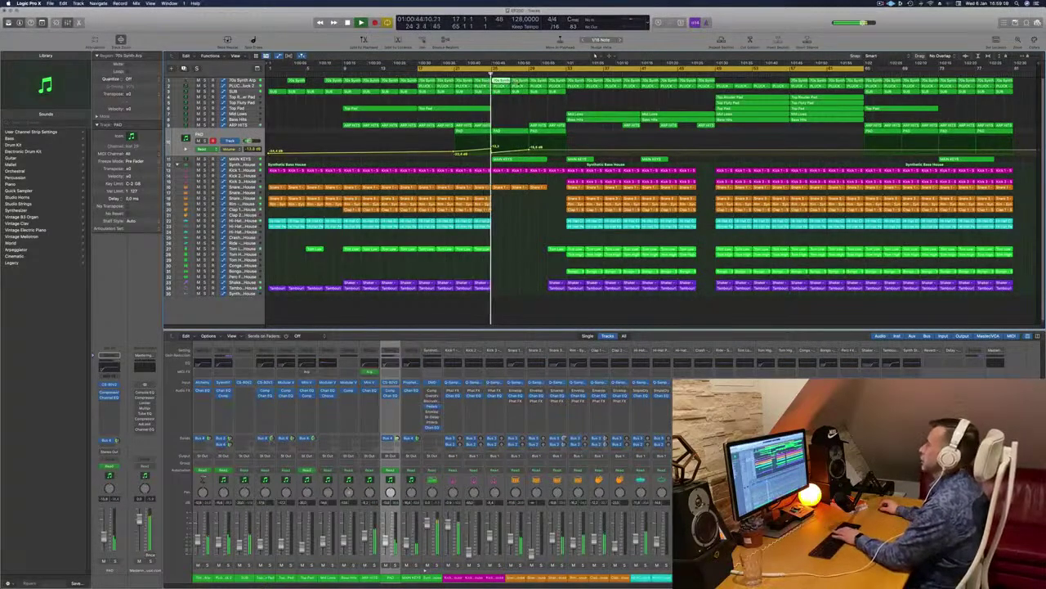
key(Delete)
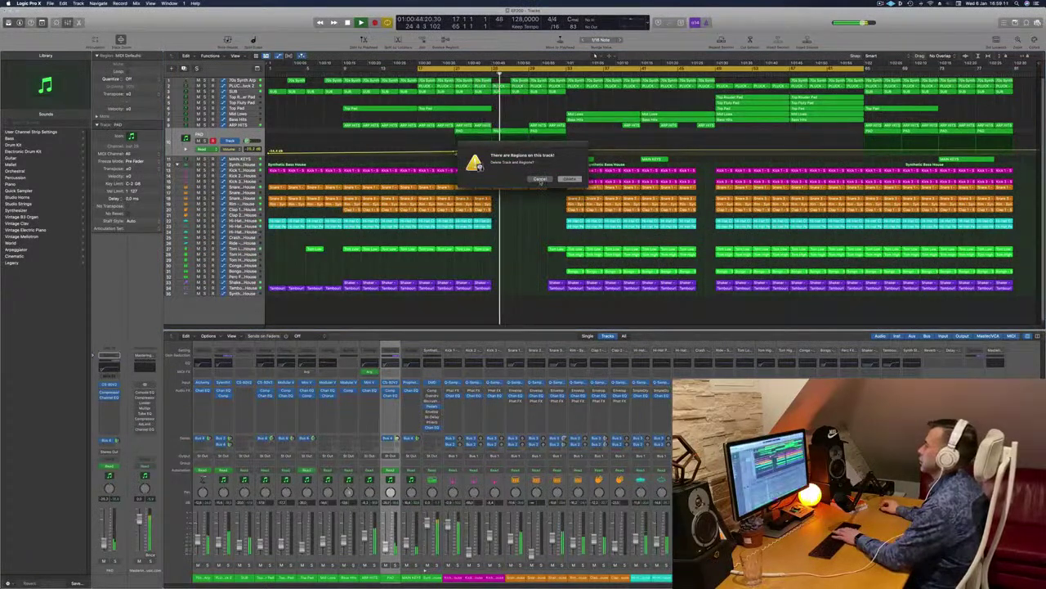
click(541, 179)
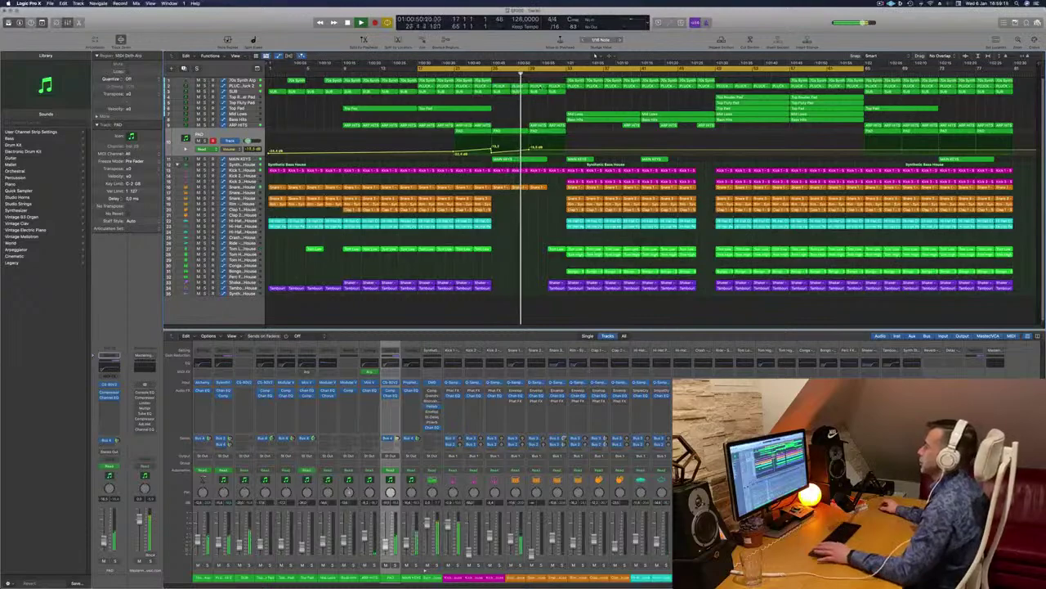
Reshape the PLUCK track's automation into a rise from bar 25 to bar 33, and replay from bar 33.
click(244, 87)
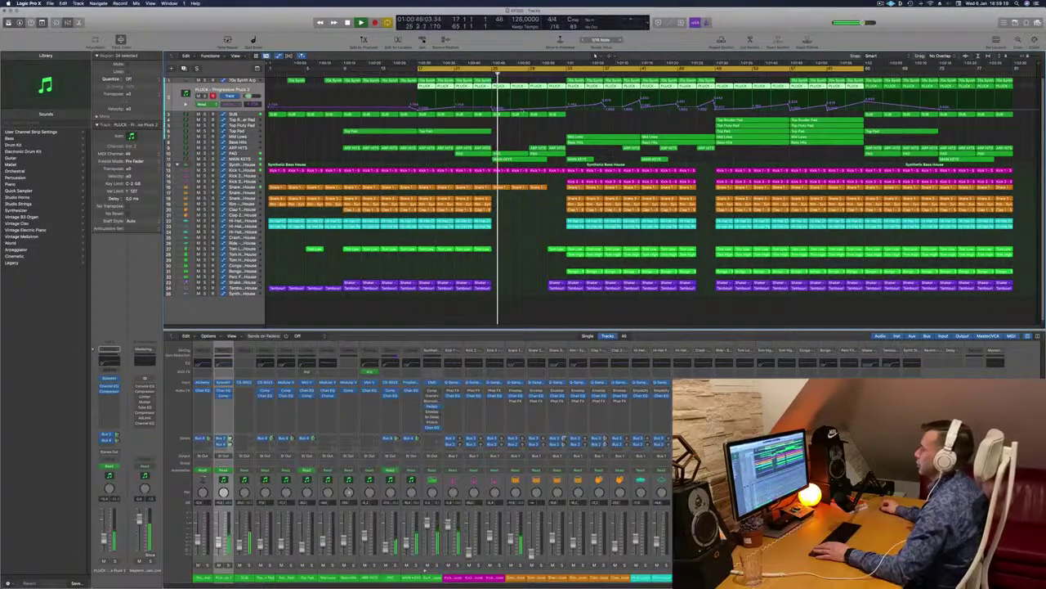
click(511, 110)
click(529, 109)
drag(529, 108, 529, 108)
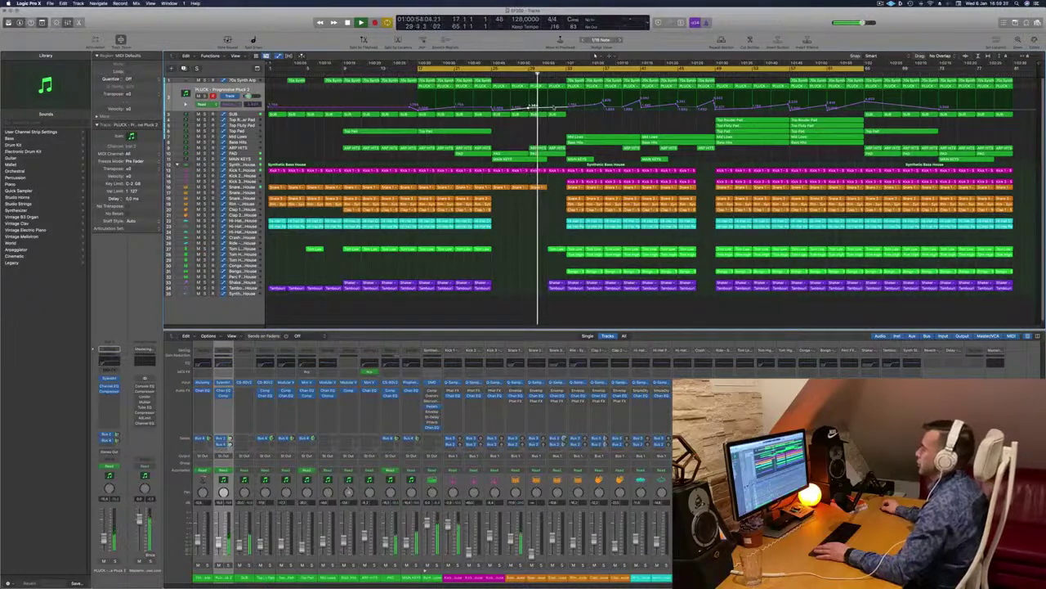
drag(564, 109, 565, 103)
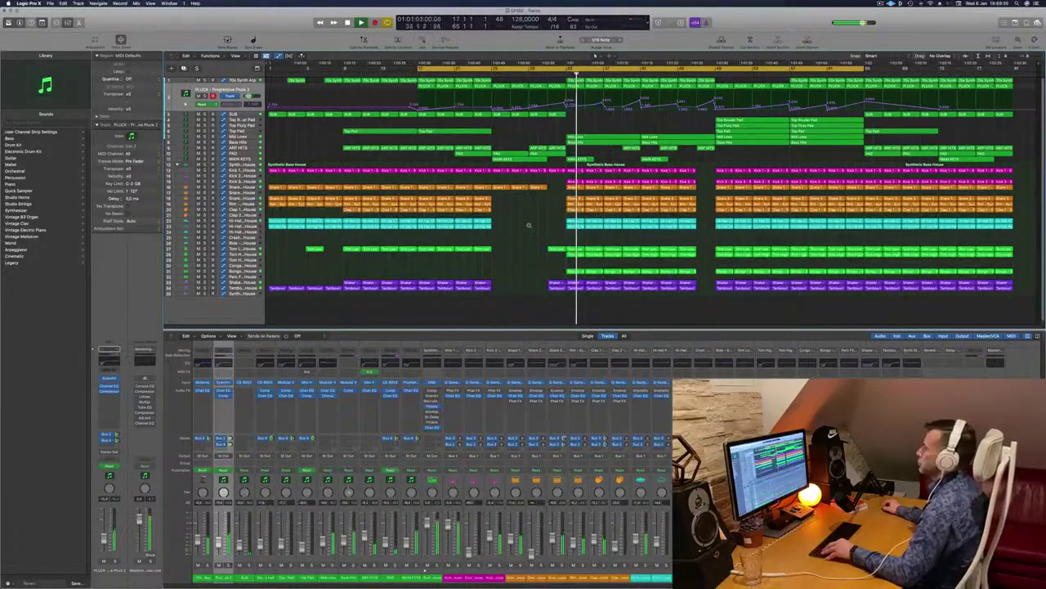
key(super+Down)
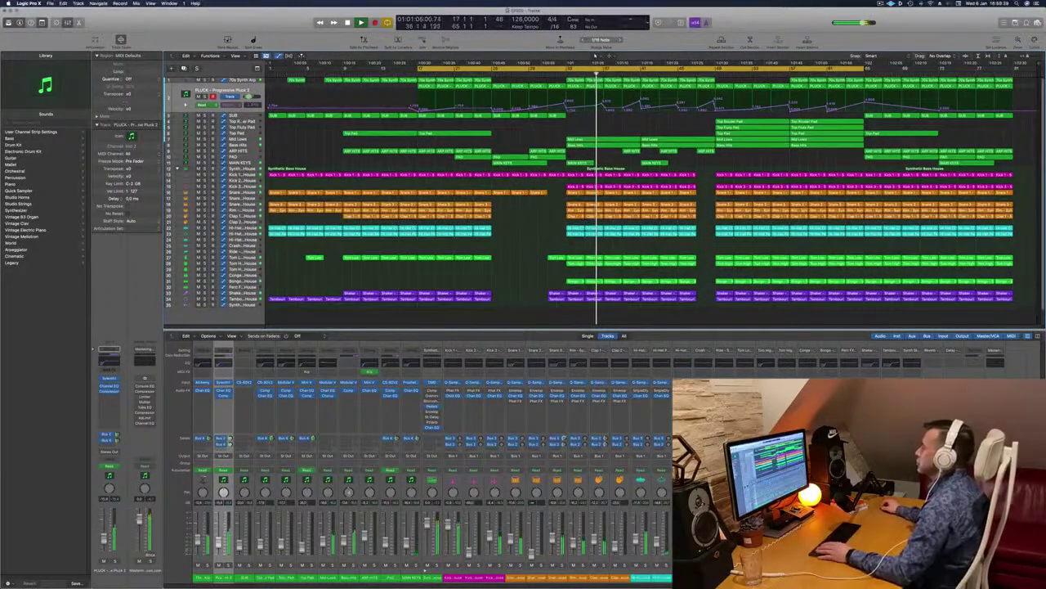
click(564, 75)
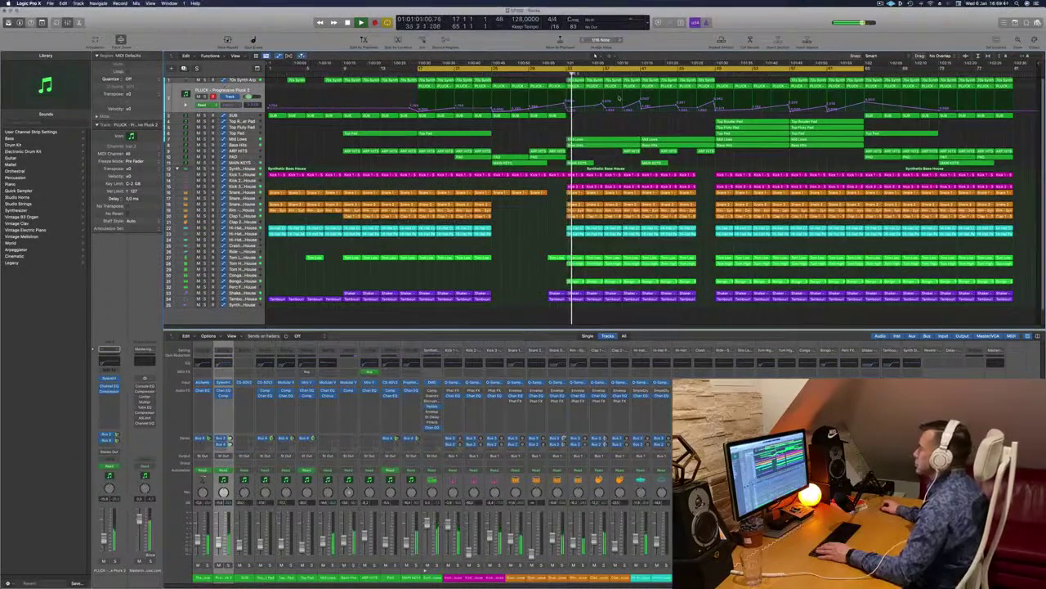
click(595, 107)
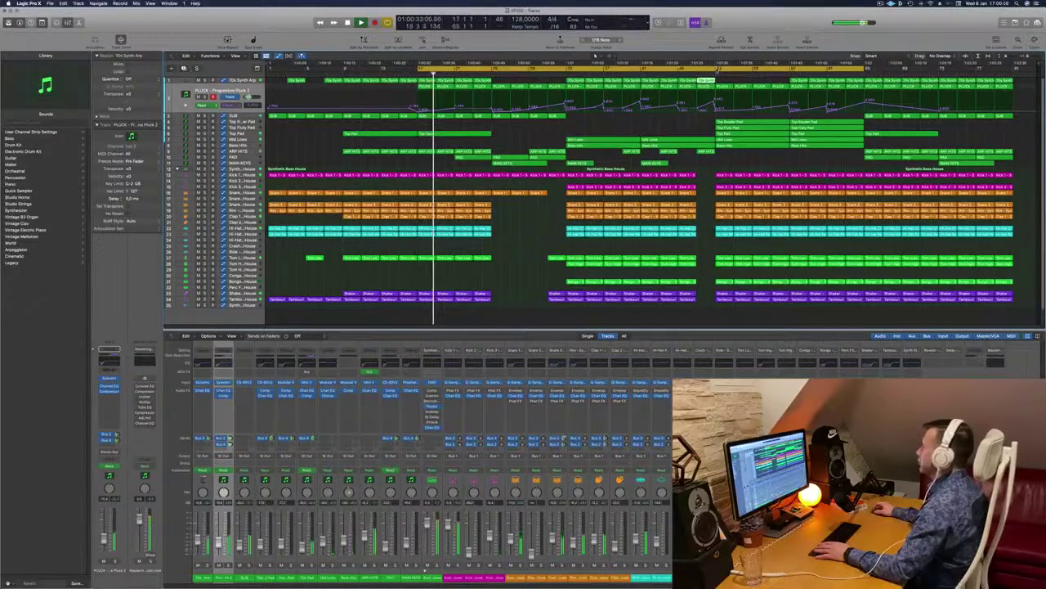
Cycle bars 49 to 57 and solo the three top pad tracks together, ending with Top Pad selected.
key(space)
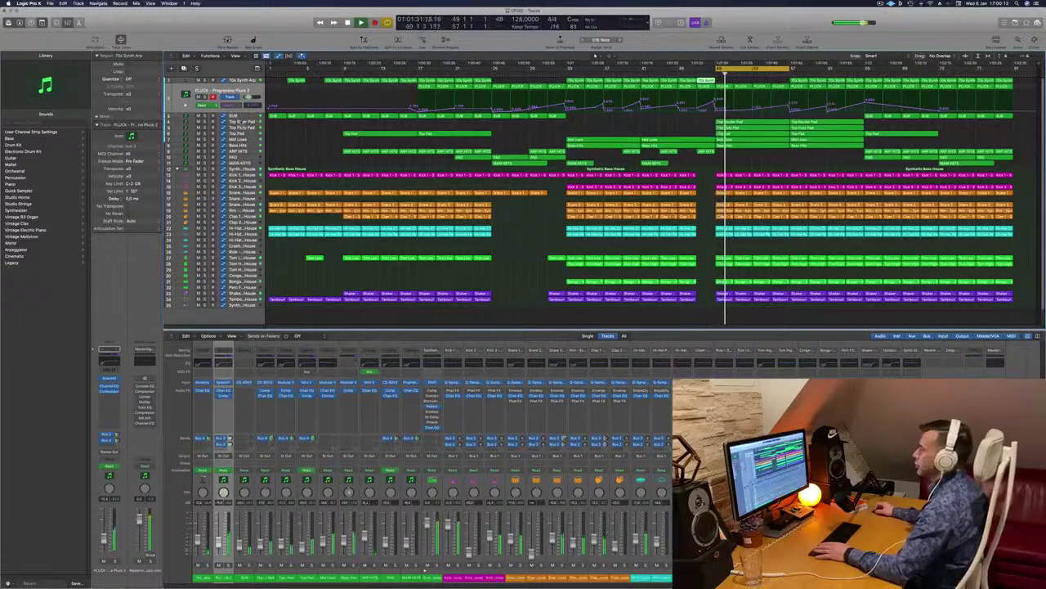
click(241, 121)
key(space)
key(space)
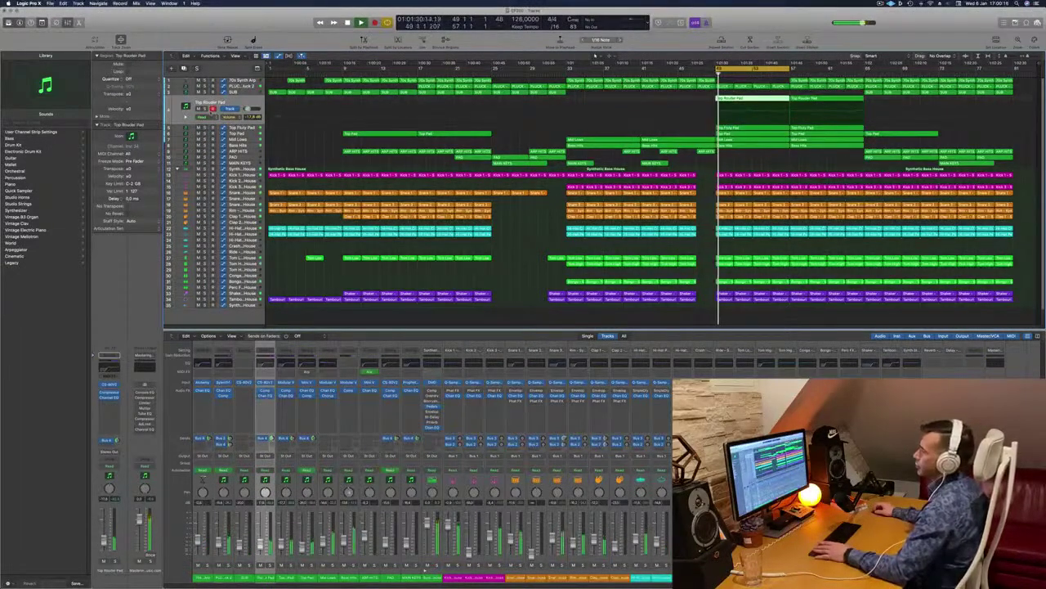
key(ctrl+s)
click(206, 129)
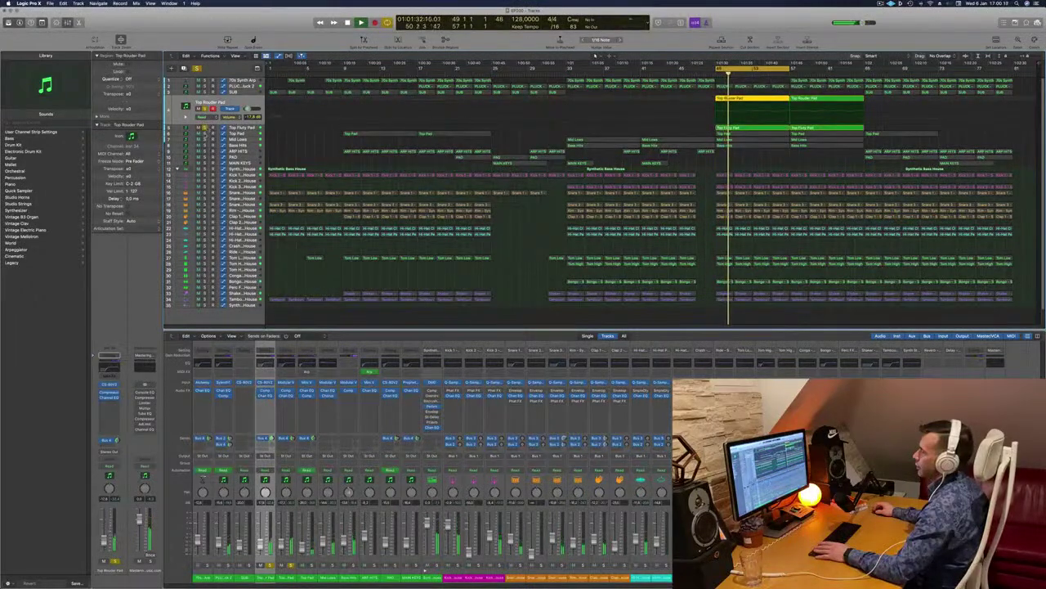
click(204, 134)
click(248, 135)
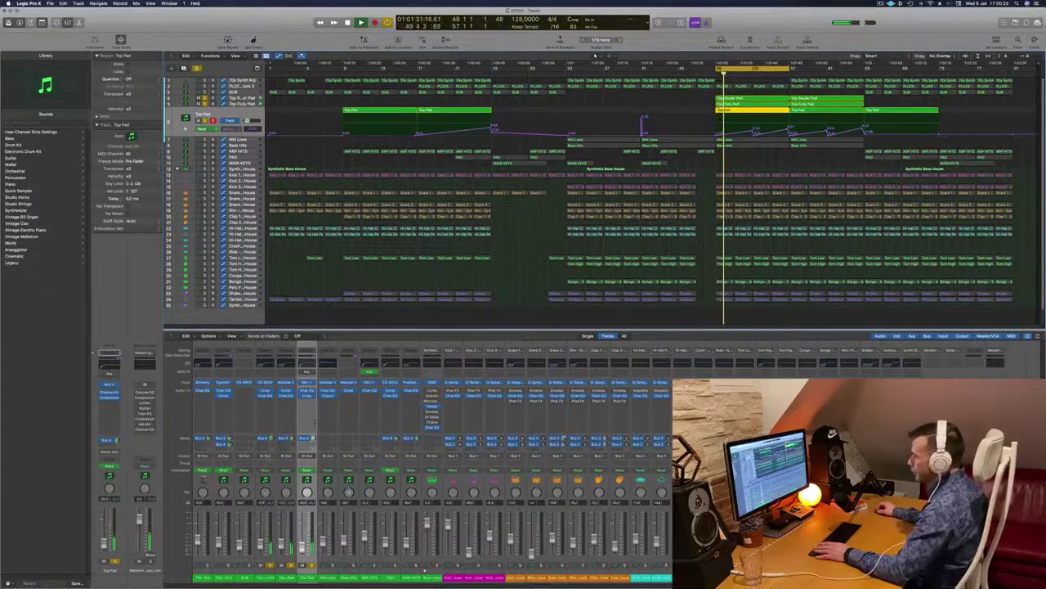
Route the outputs of all three top pad tracks to the shared bus feeding Aux 5.
click(265, 456)
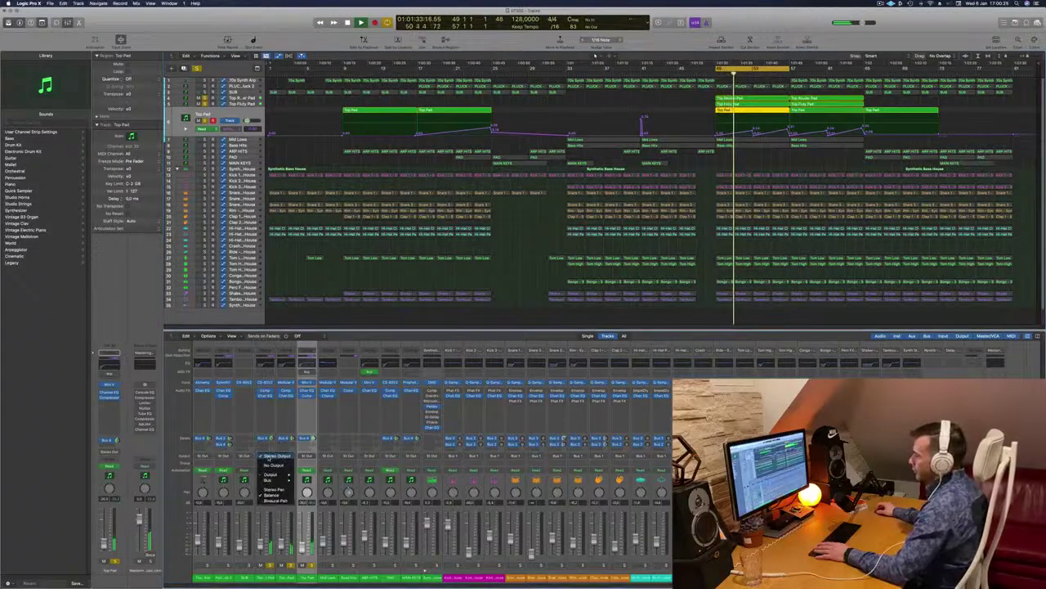
mouse_move(270, 480)
click(316, 389)
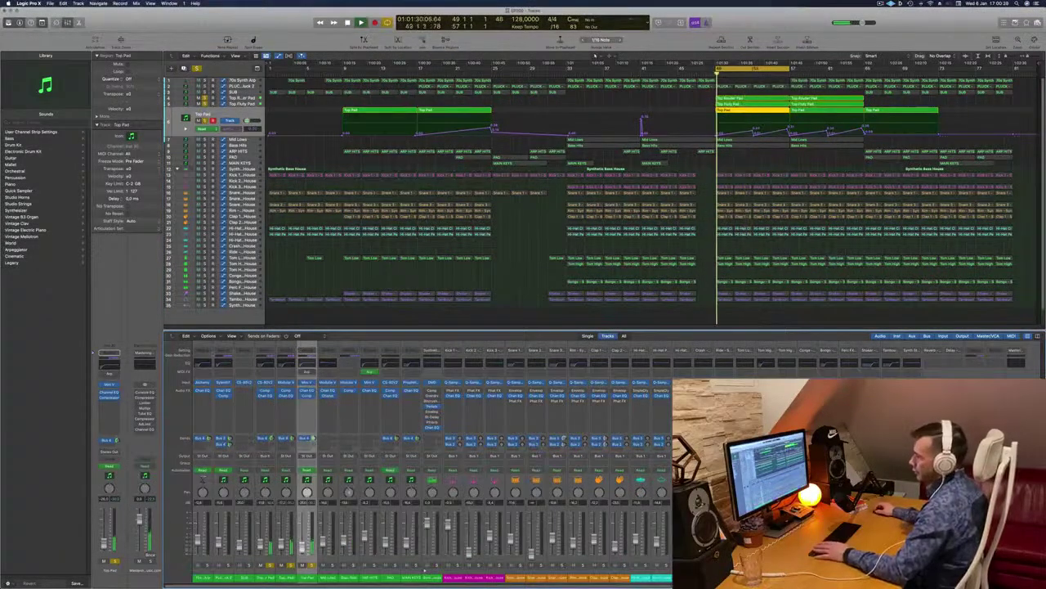
click(105, 441)
click(106, 441)
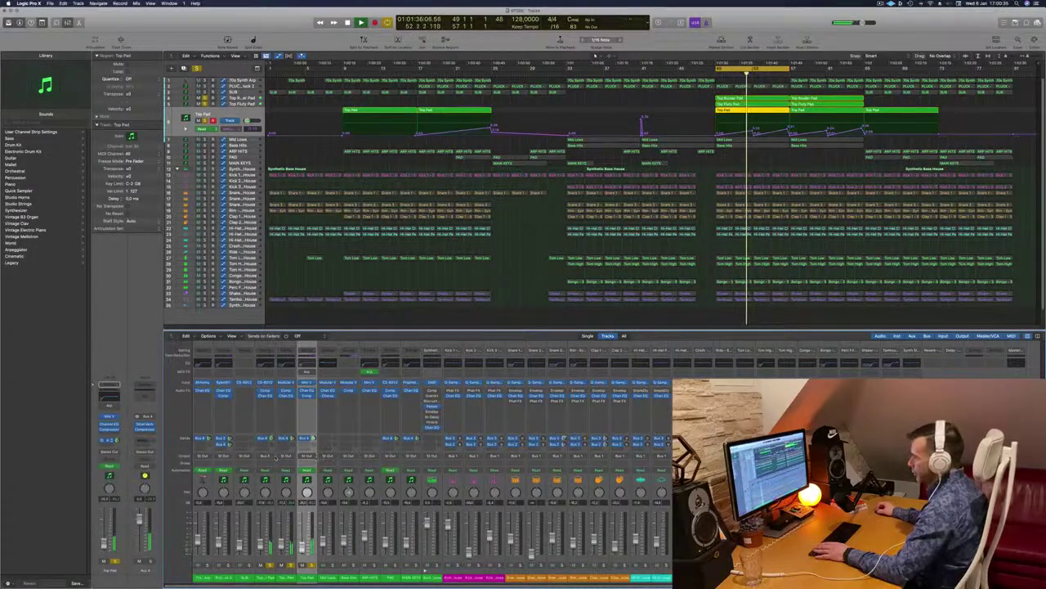
drag(266, 579, 312, 583)
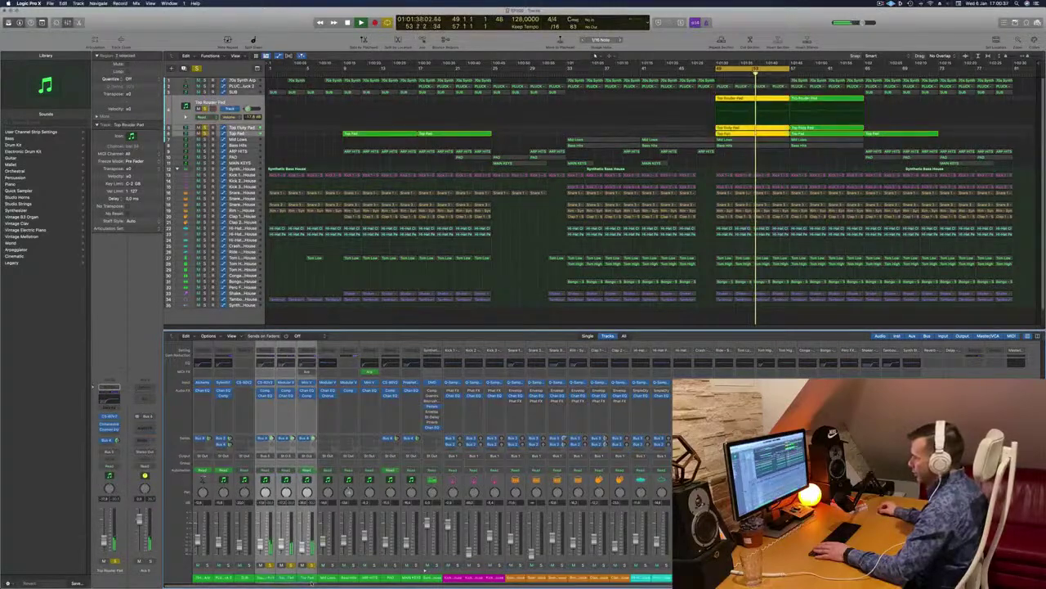
click(286, 456)
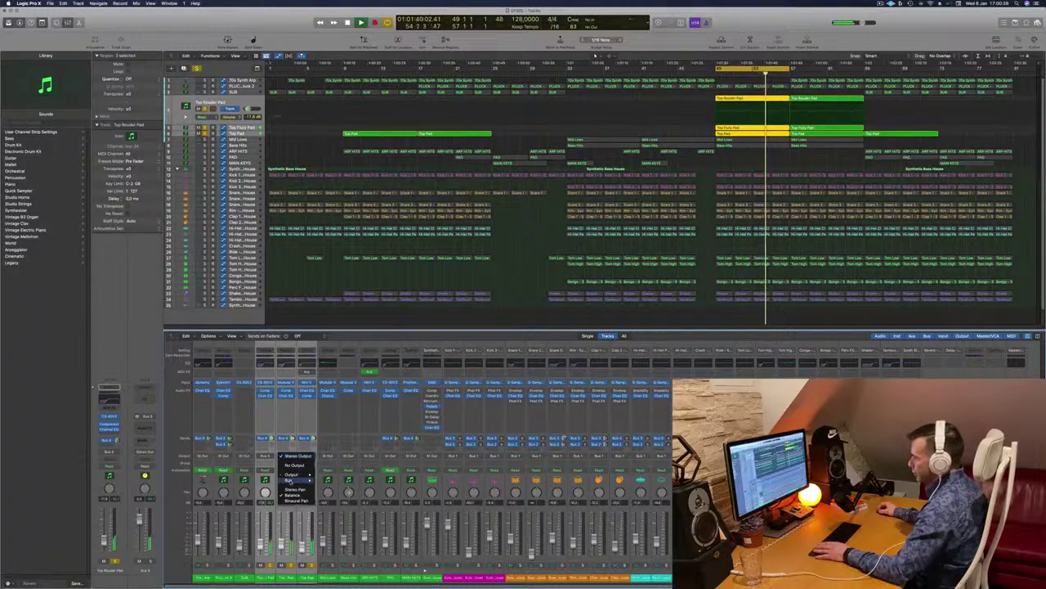
mouse_move(289, 480)
click(346, 393)
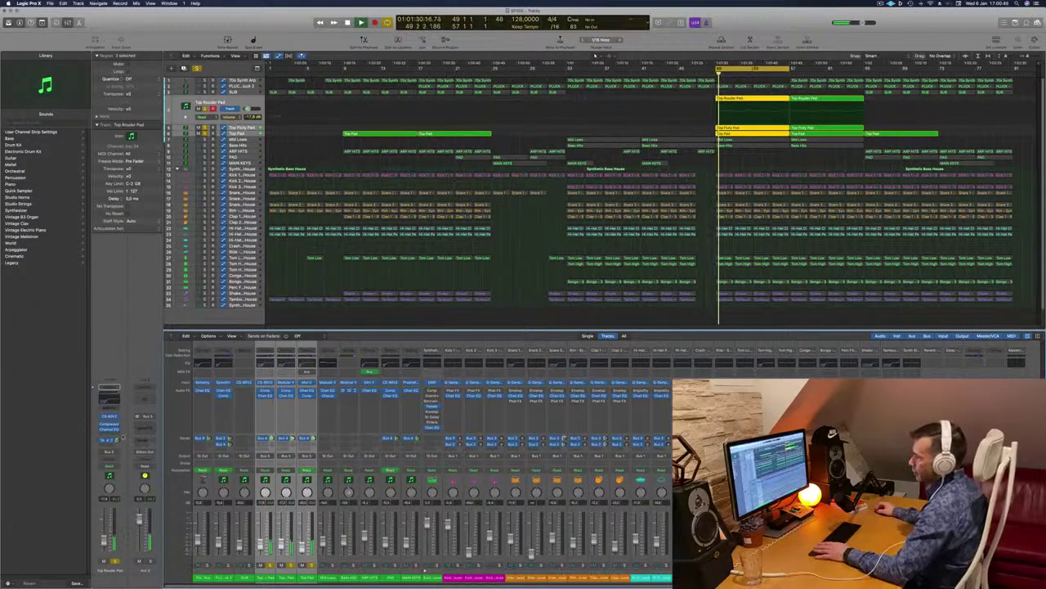
Insert Step FX on Aux 5 and audition its presets up to Broken Echoes with the pads in solo.
click(141, 424)
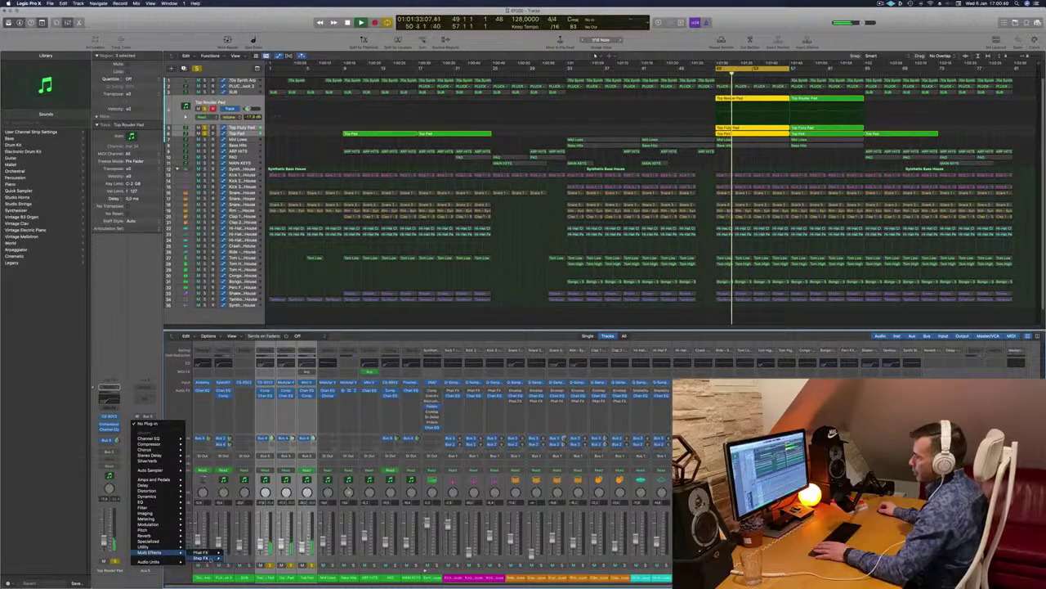
click(237, 558)
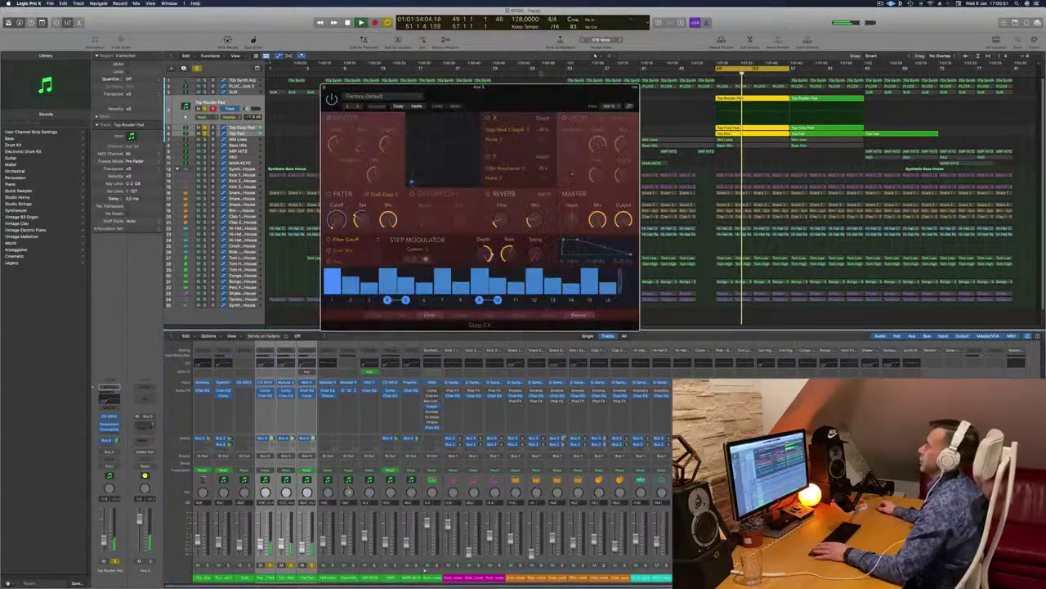
drag(519, 97, 544, 185)
click(358, 201)
key(space)
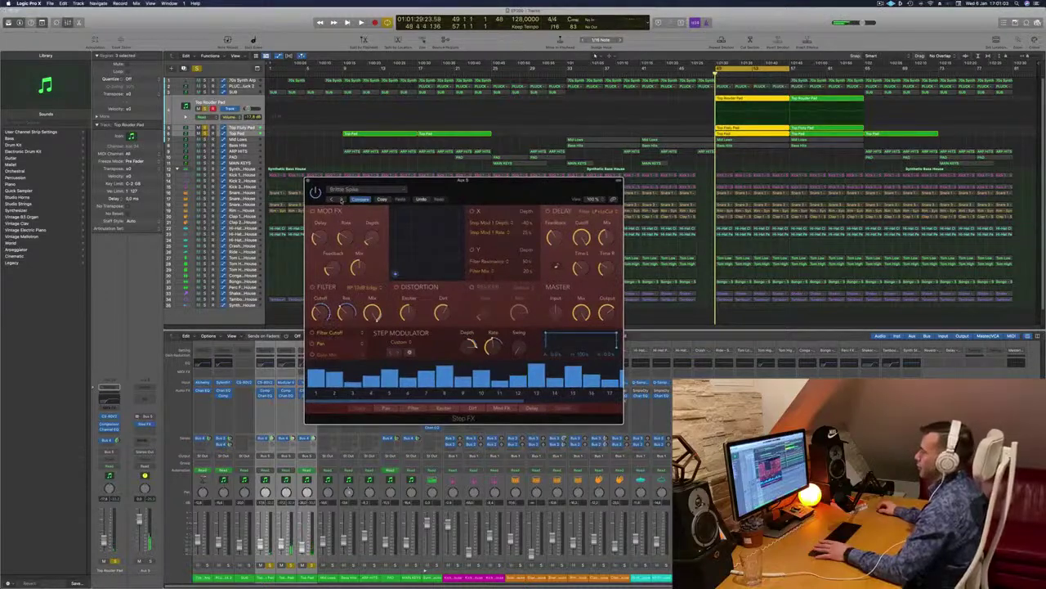
click(342, 200)
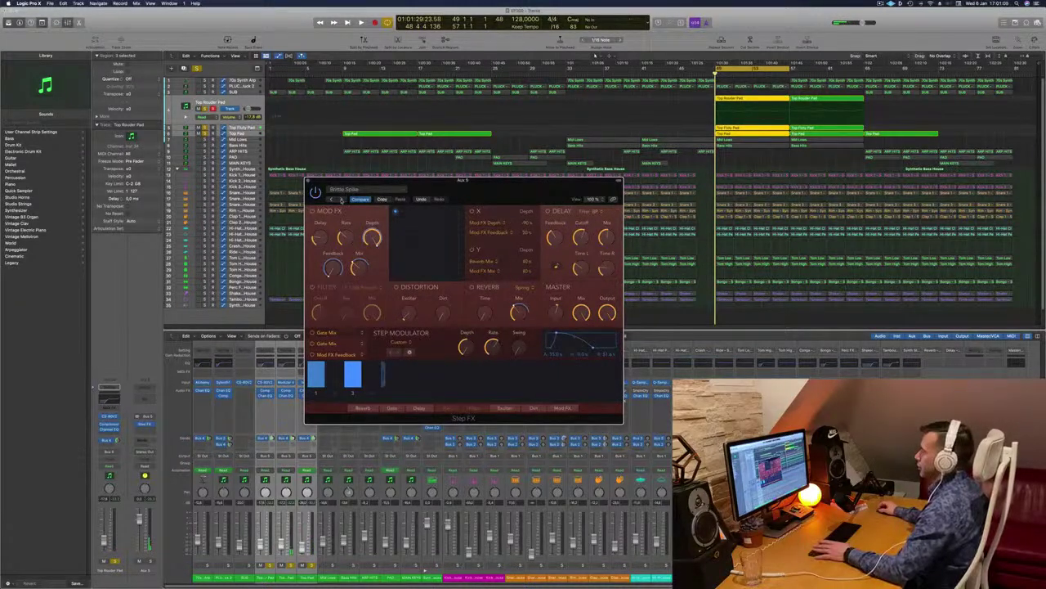
drag(517, 193, 530, 184)
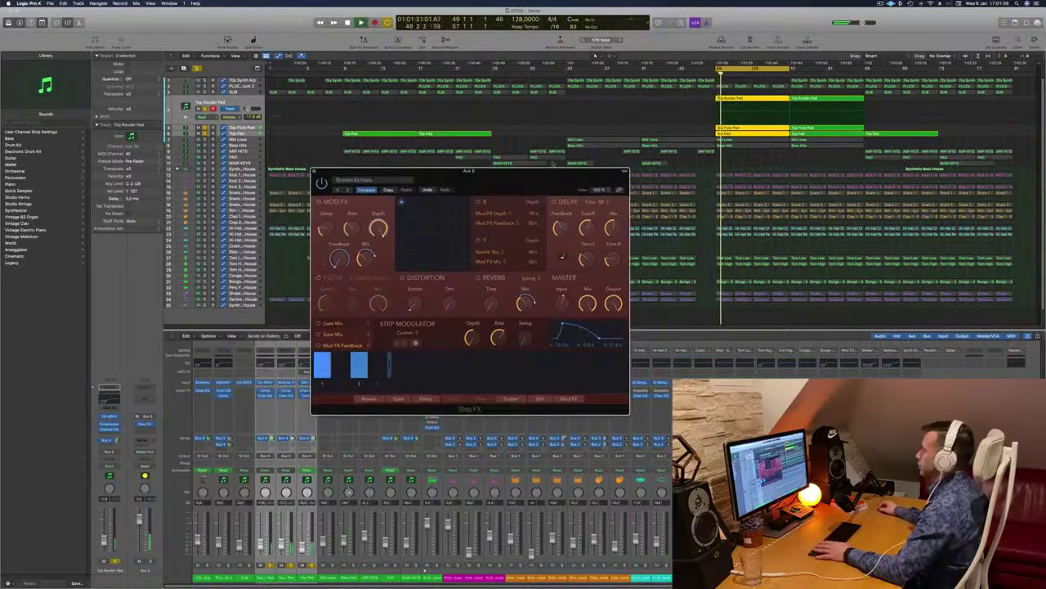
drag(596, 172, 642, 157)
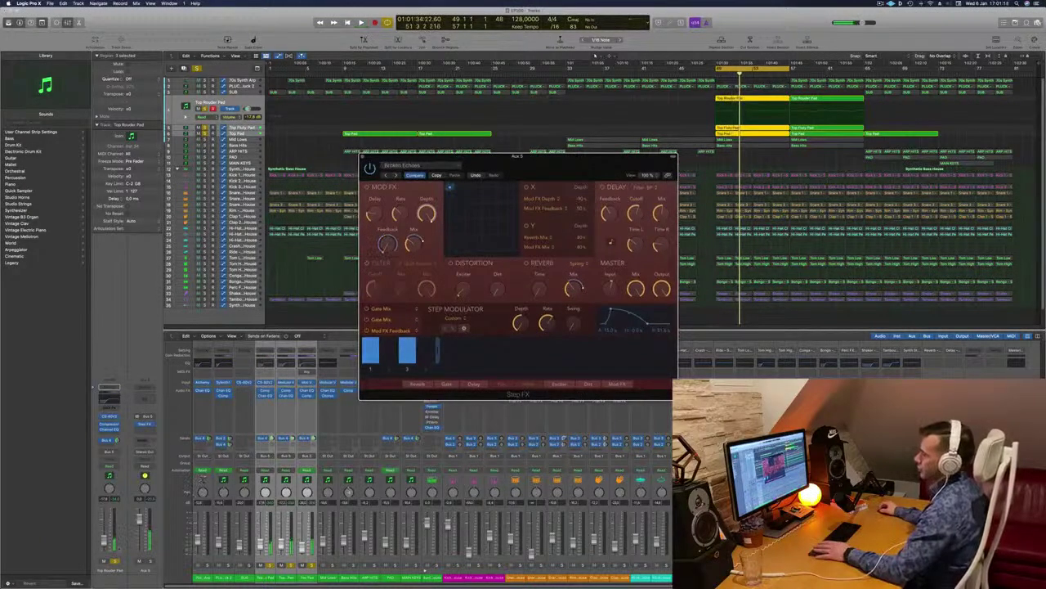
Take the pads out of solo, replay the full mix and switch Step FX to the Chaos Spring preset.
click(115, 561)
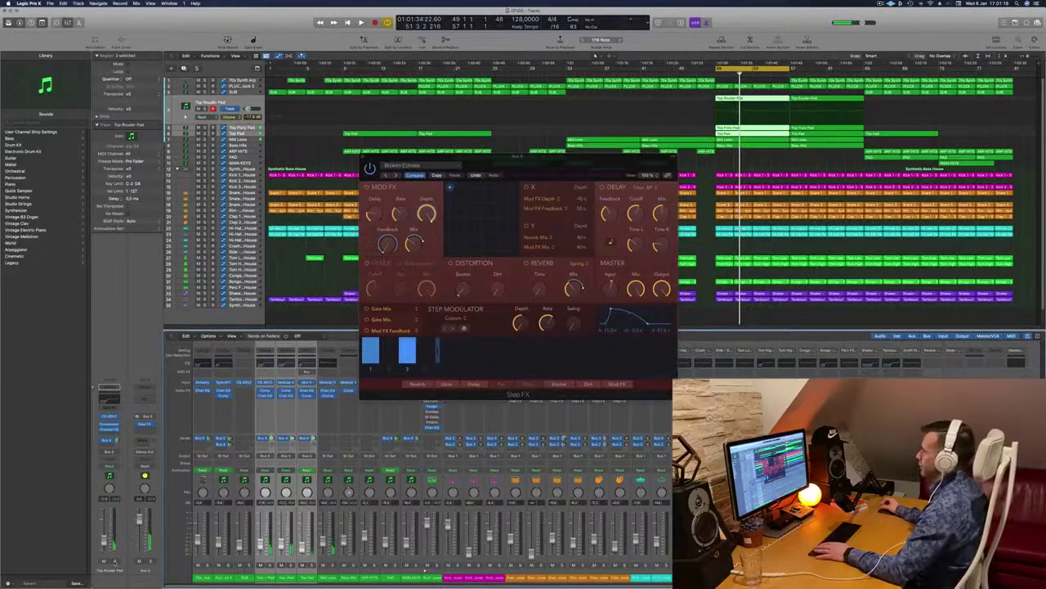
key(space)
drag(585, 164, 533, 238)
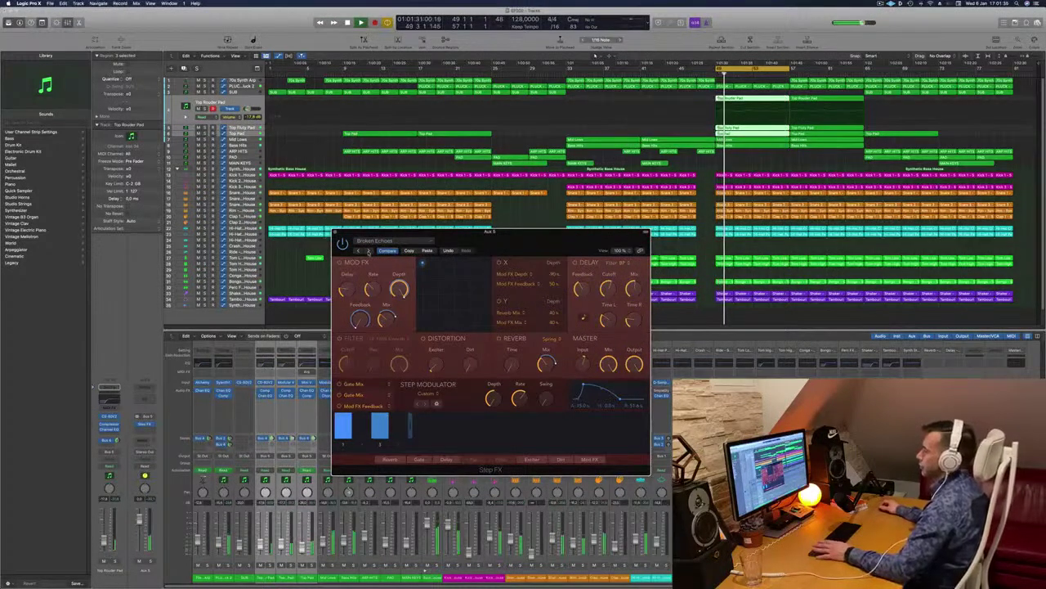
click(368, 250)
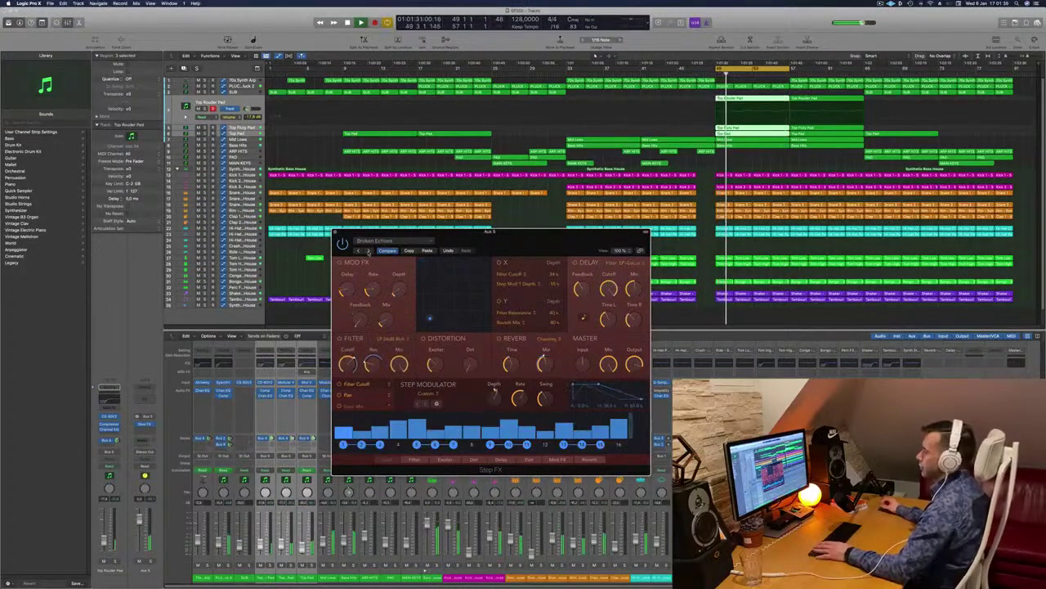
drag(524, 243, 491, 242)
click(332, 252)
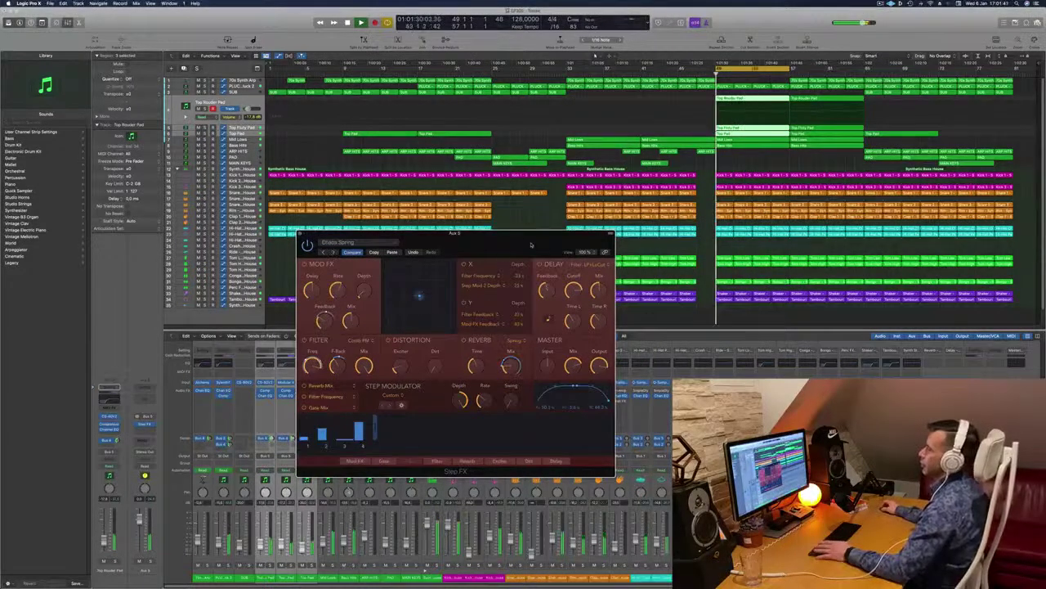
mouse_move(497, 242)
mouse_down()
mouse_move(514, 238)
mouse_move(446, 238)
mouse_move(494, 237)
mouse_move(479, 240)
mouse_up()
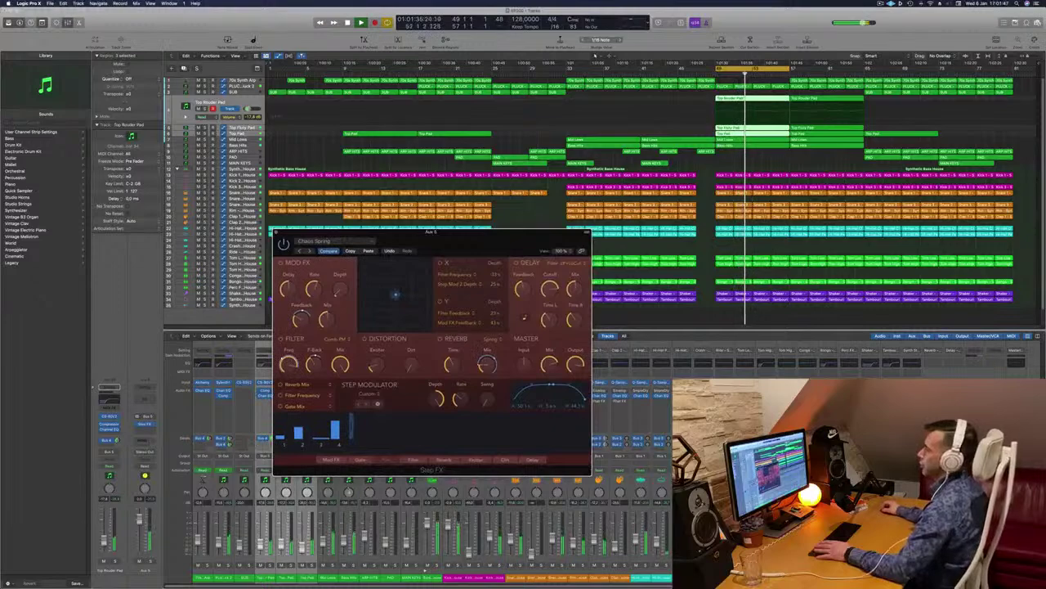
Compare the pads with the Chaos Spring effect in solo and within the full mix.
key(ctrl+s)
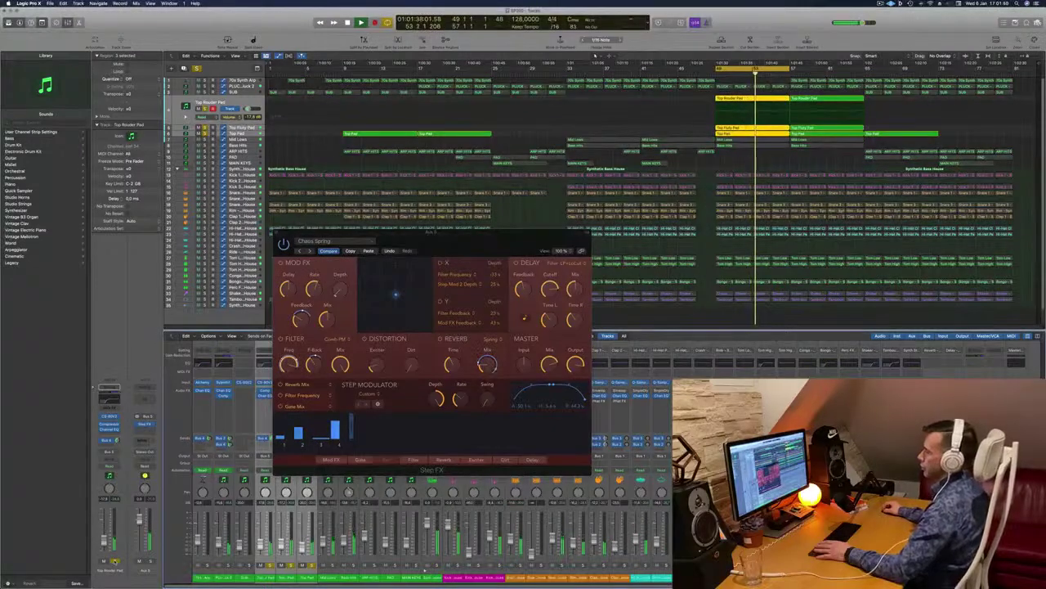
key(ctrl+s)
drag(472, 240, 447, 238)
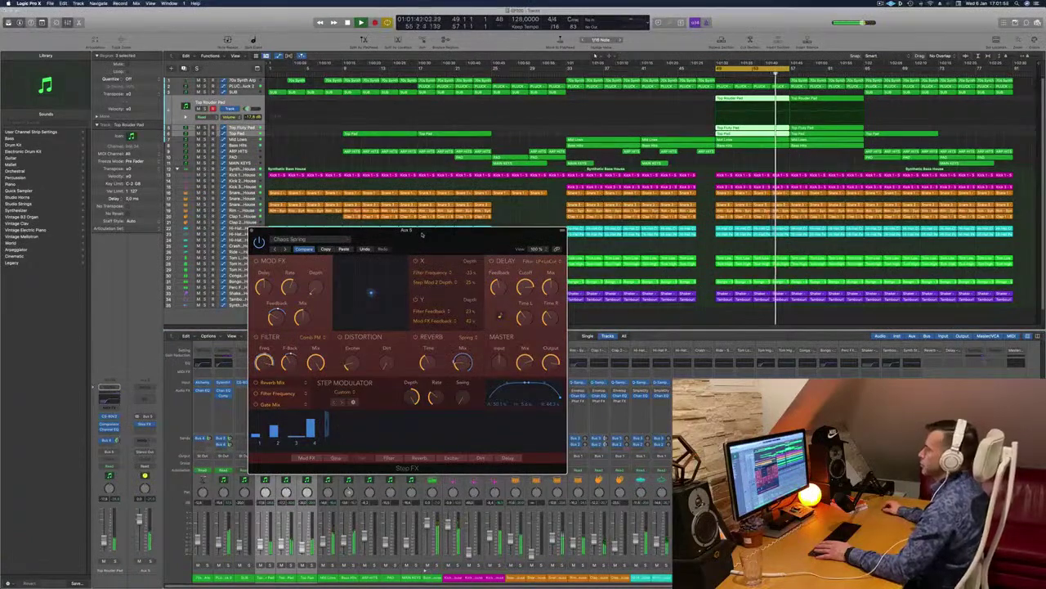
drag(469, 239, 588, 180)
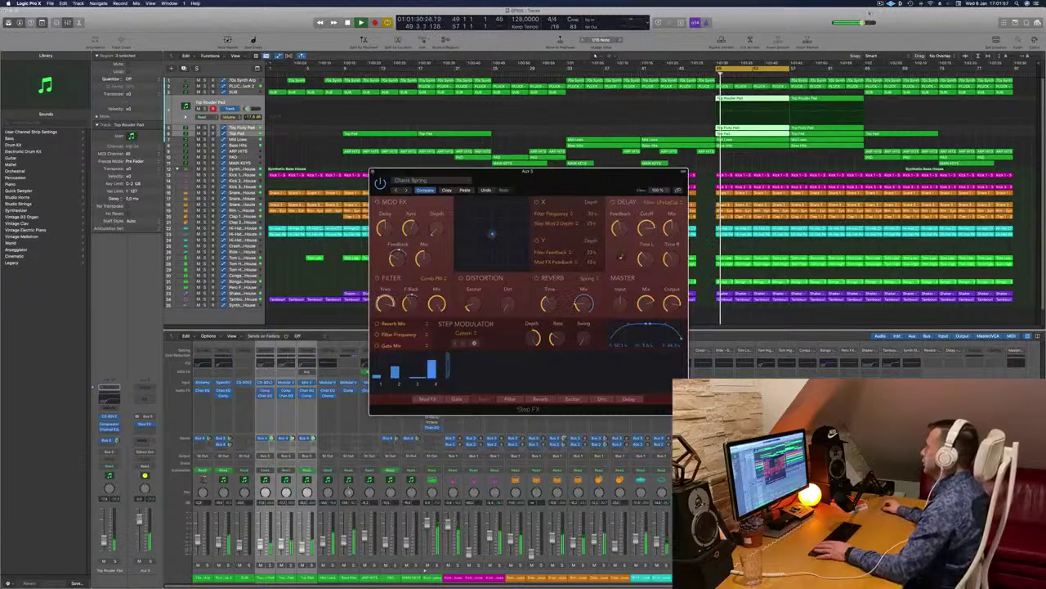
Extend the cycle range over both Top Rouder Pad regions and raise that track's volume to about -14 dB during playback.
drag(789, 70, 865, 74)
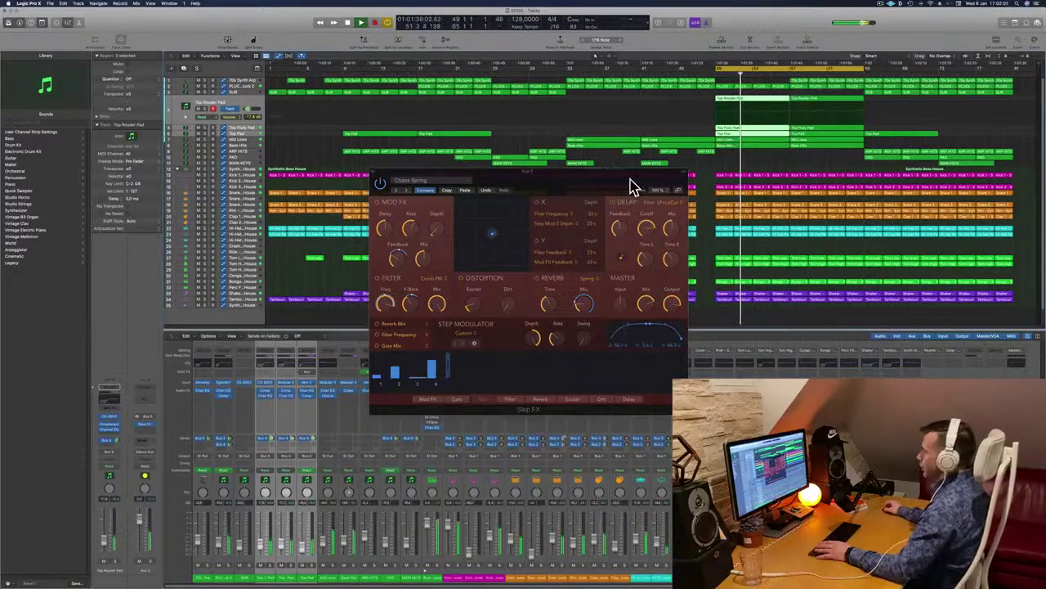
drag(596, 183, 454, 188)
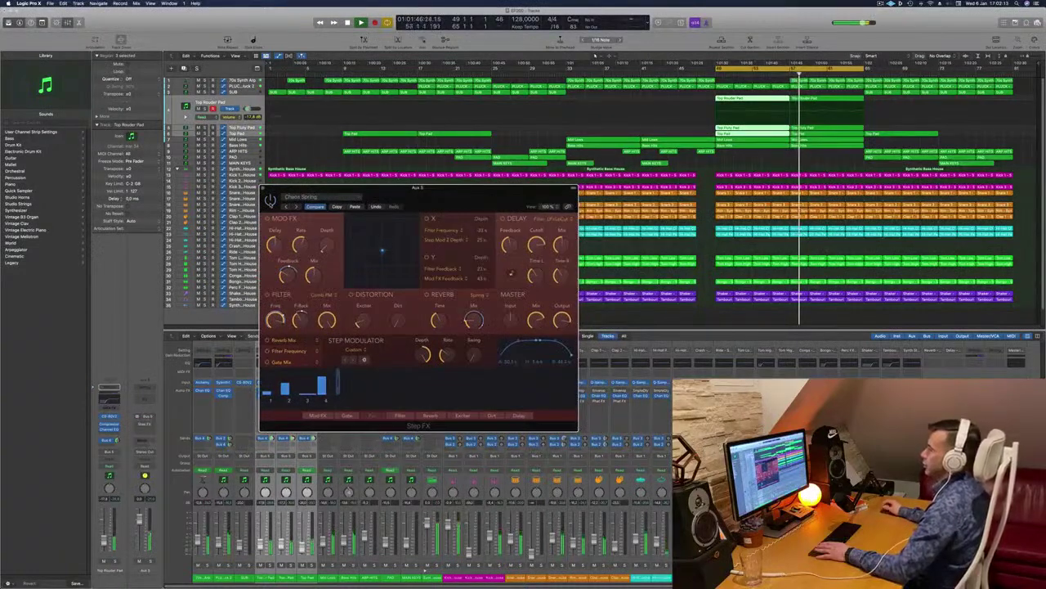
key(space)
key(space)
drag(472, 187, 455, 172)
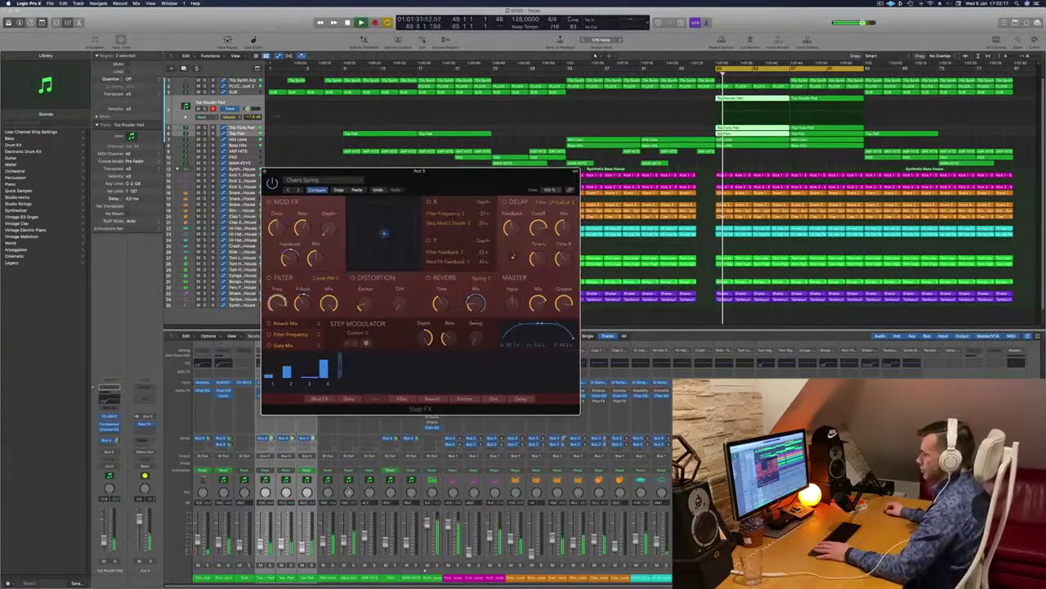
drag(248, 108, 250, 108)
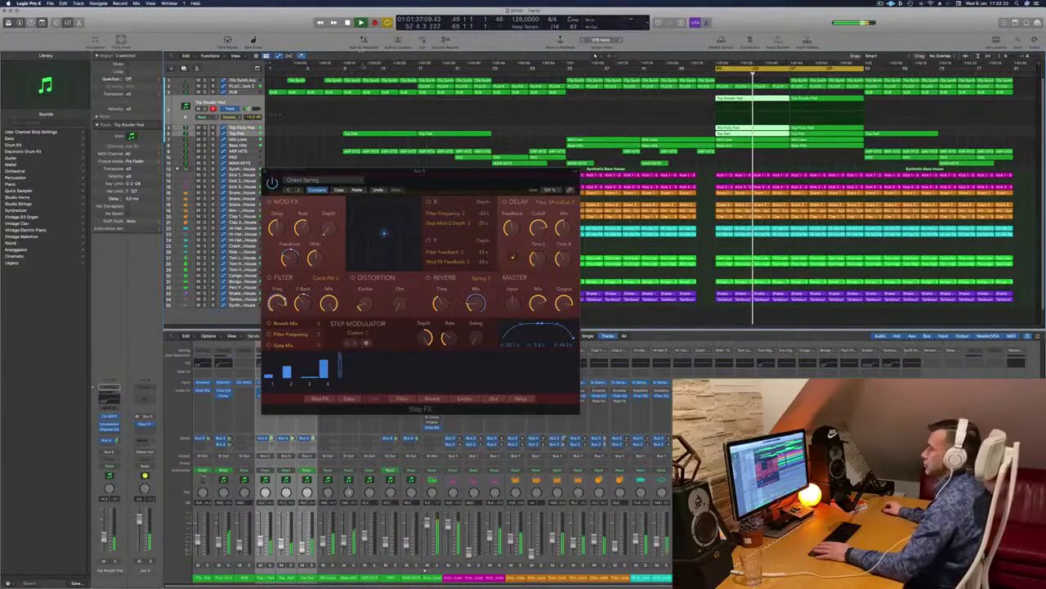
drag(459, 187, 396, 184)
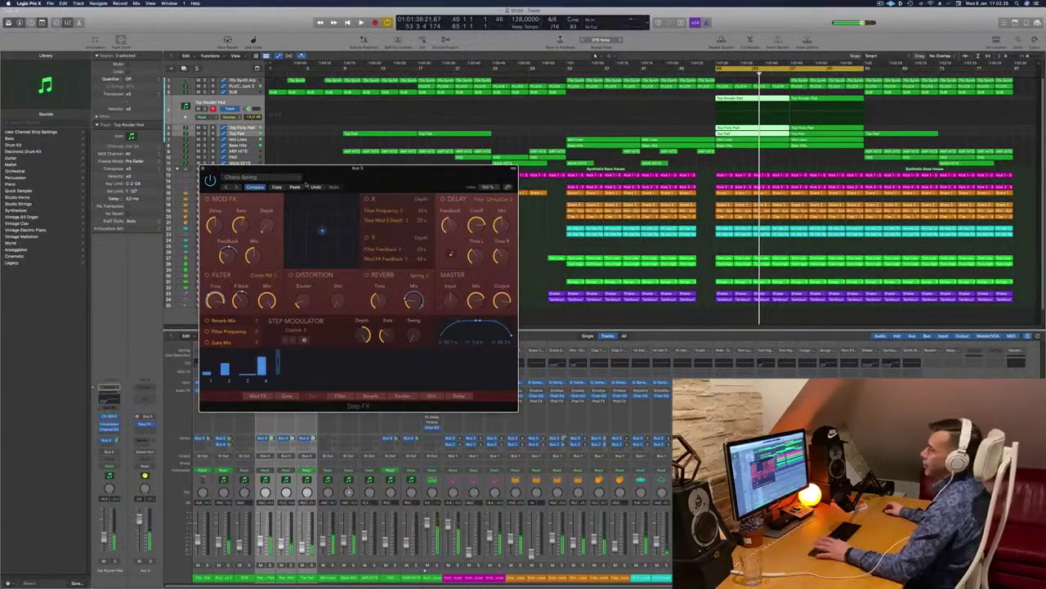
Audition the Step FX presets past Chaos Spring, through Chrome Zippers, Deep Cavern and Deep Dub, to the preset after them.
click(236, 188)
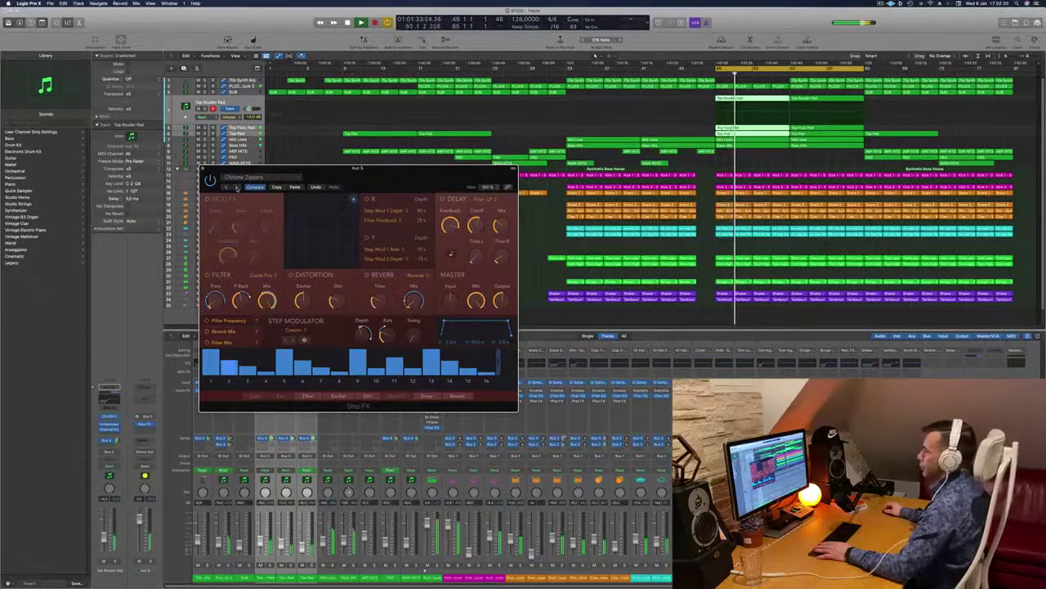
click(236, 187)
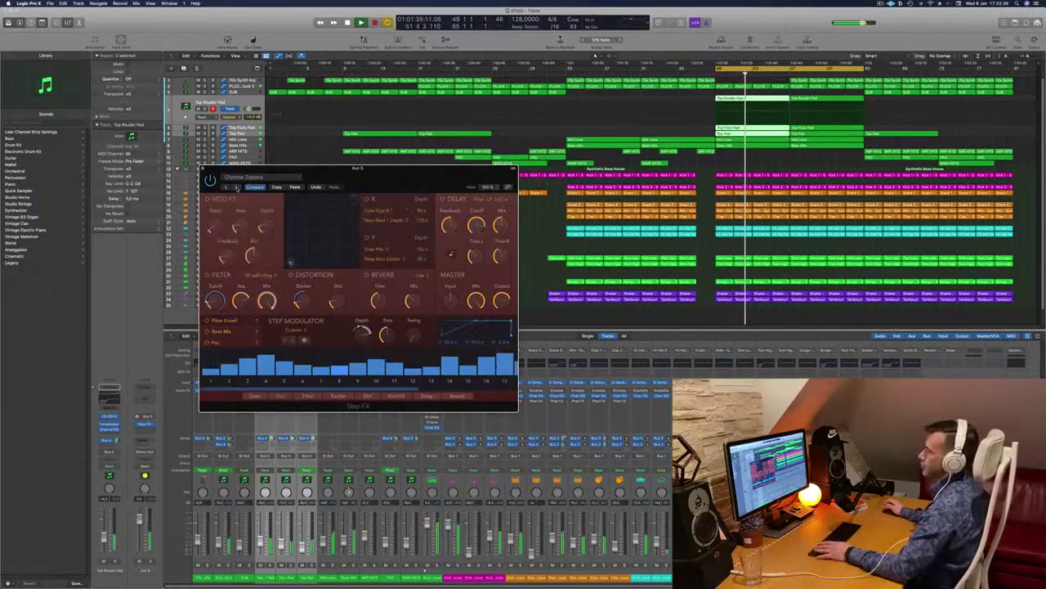
drag(406, 174, 436, 180)
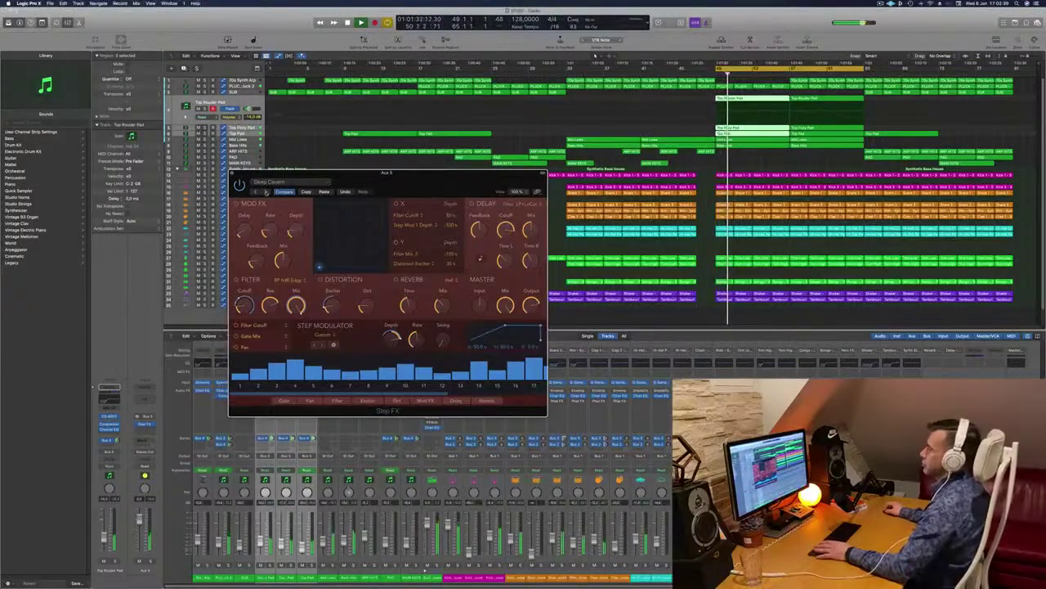
click(265, 191)
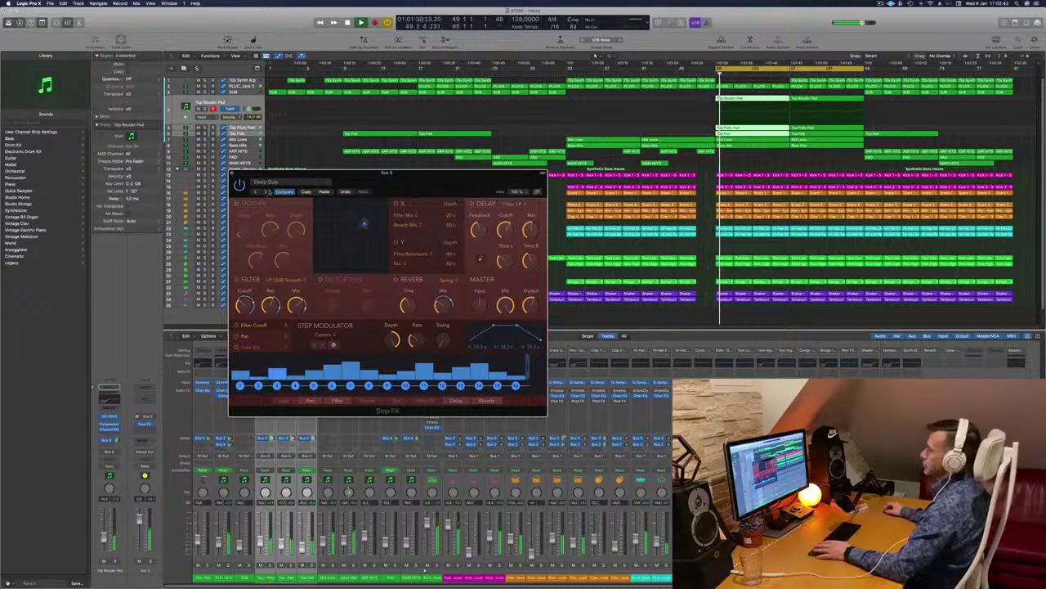
click(325, 191)
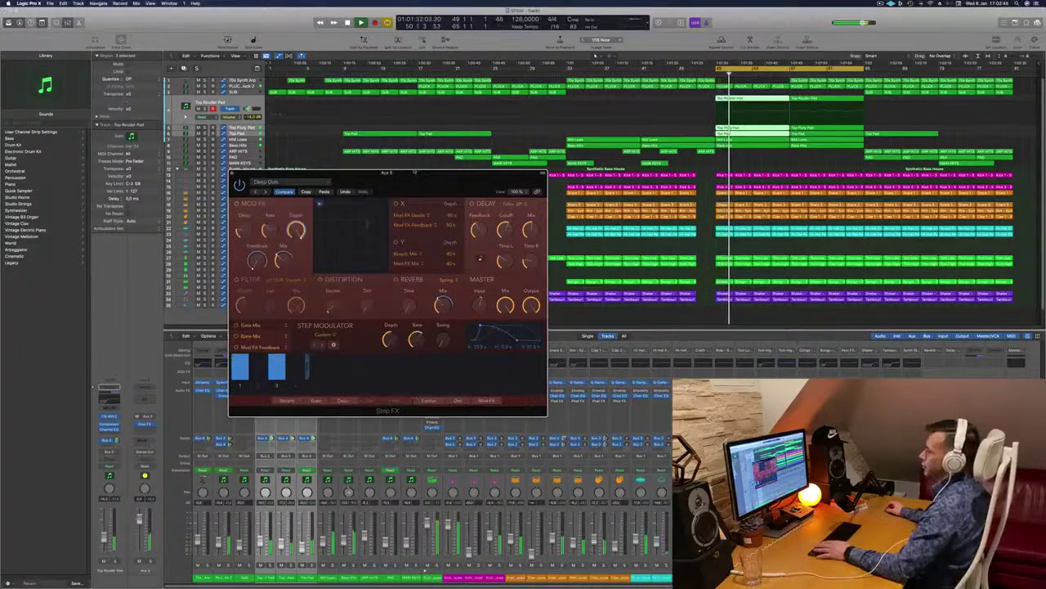
key(space)
drag(473, 181, 448, 188)
key(space)
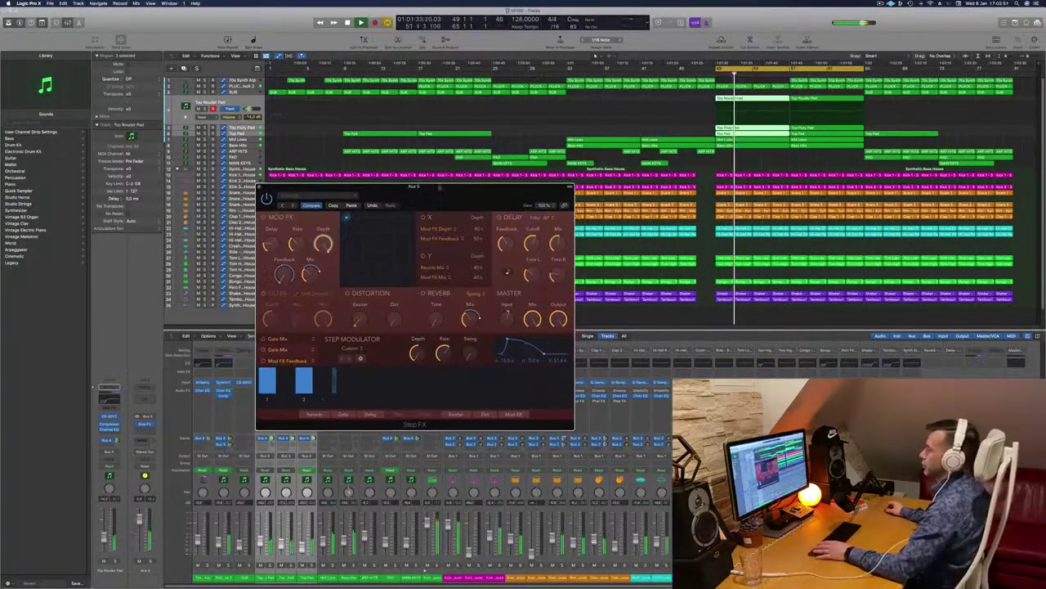
Try the Bubble Groove preset from the Complex Gated category in Step FX and undo the preset change.
click(335, 194)
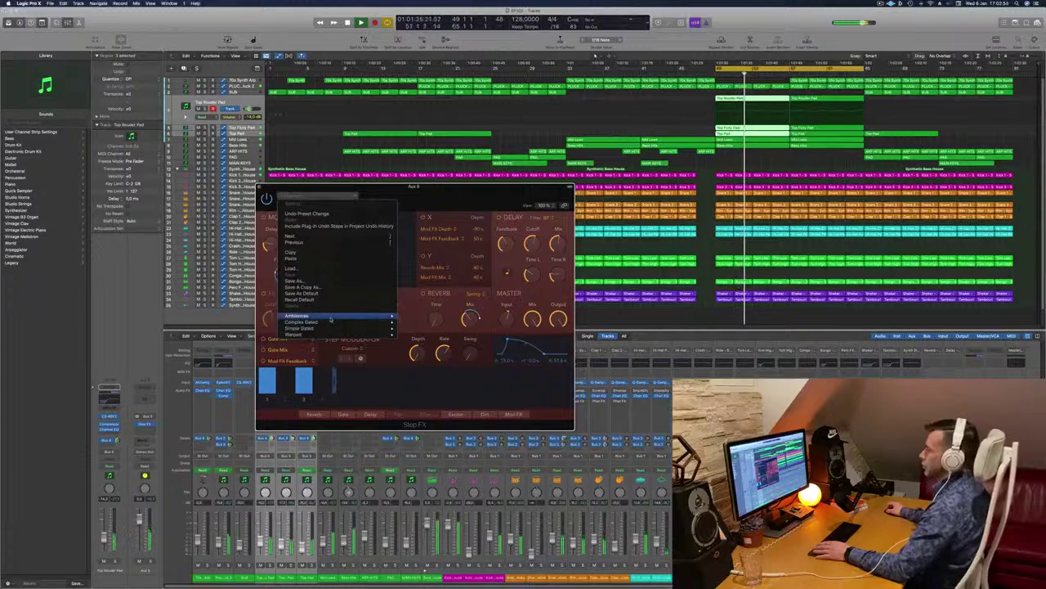
mouse_move(327, 323)
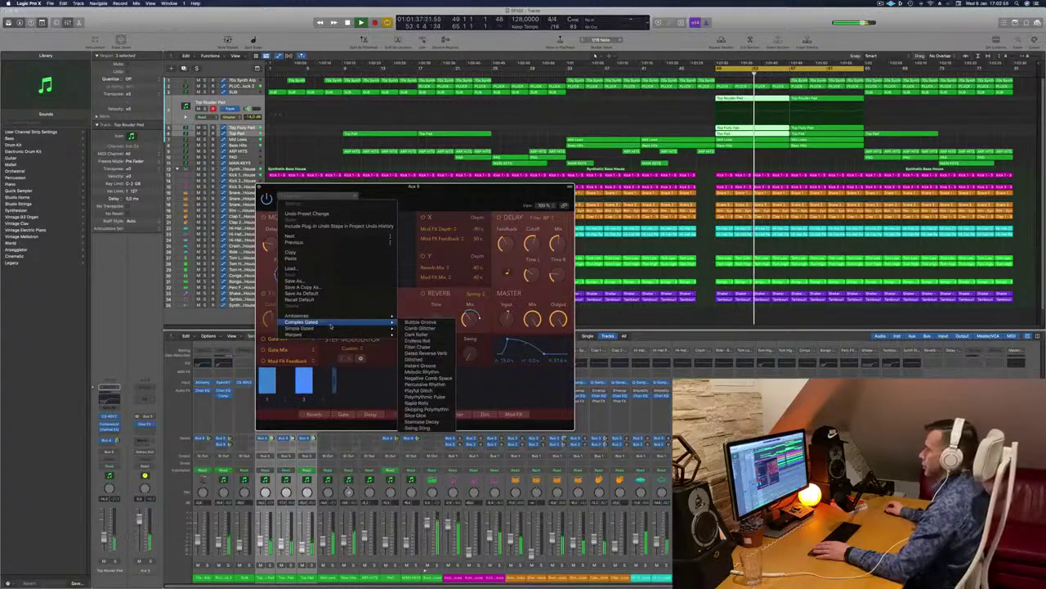
click(431, 323)
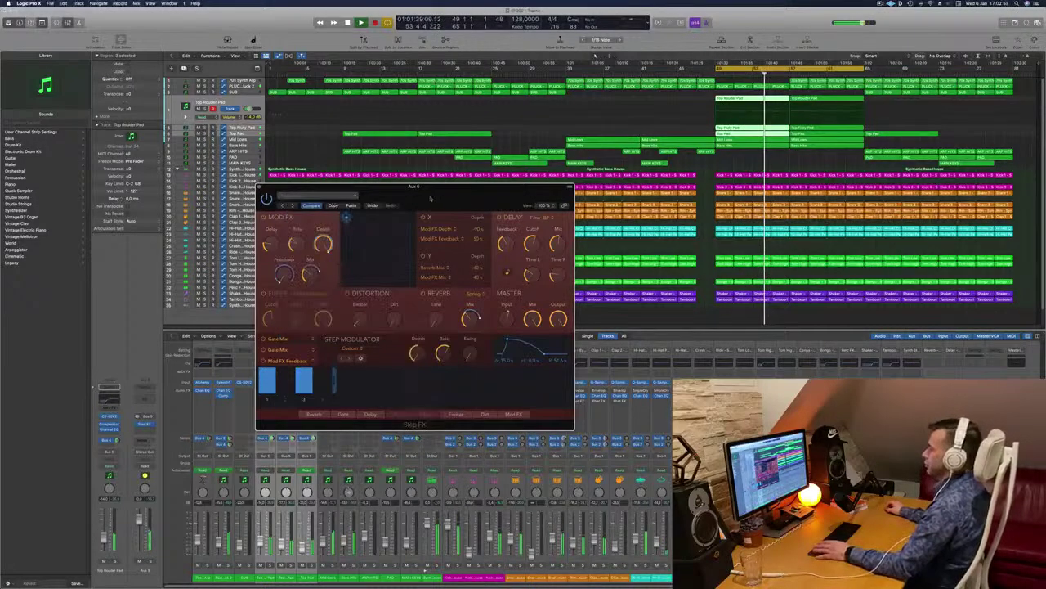
mouse_move(431, 195)
mouse_down()
mouse_move(390, 189)
mouse_move(425, 188)
mouse_up()
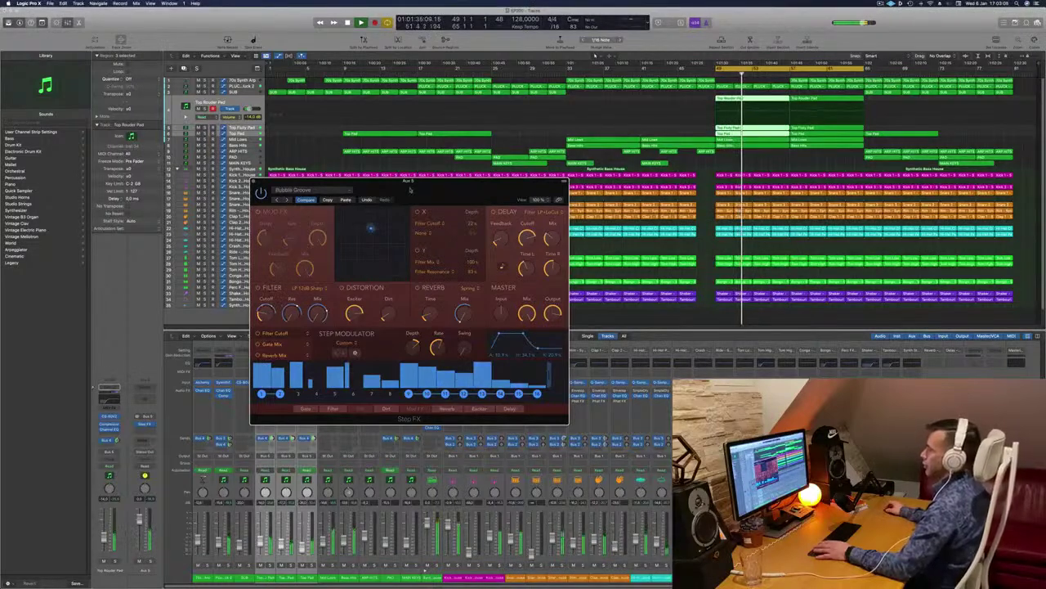
click(367, 200)
key(space)
mouse_move(371, 194)
mouse_down()
mouse_move(383, 191)
mouse_move(359, 199)
mouse_up()
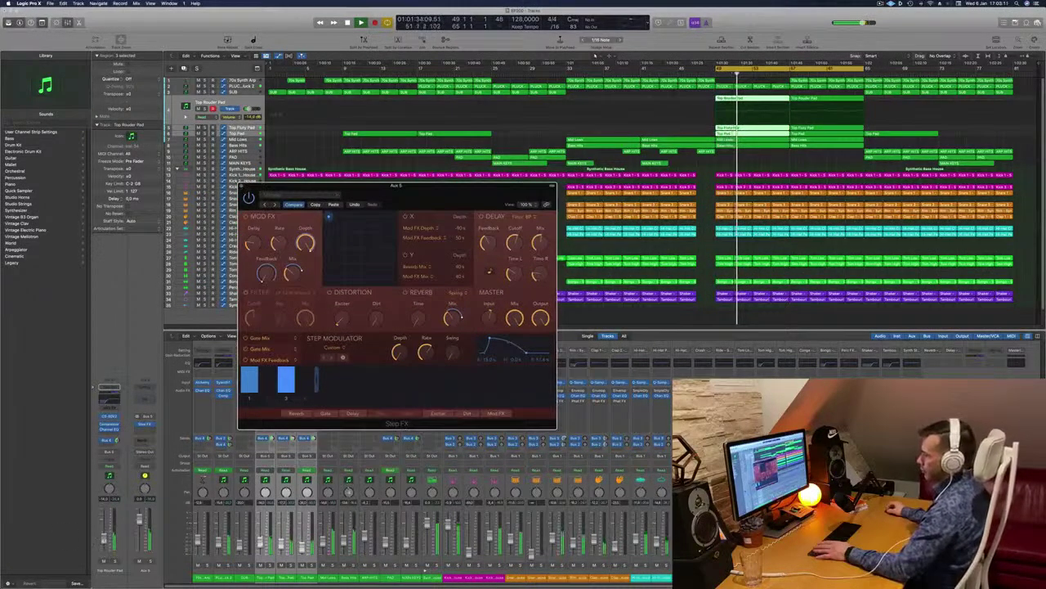
Lower the Top Rouder Pad's volume against the full mix, close the Step FX window and deselect the pad regions.
drag(104, 537, 104, 542)
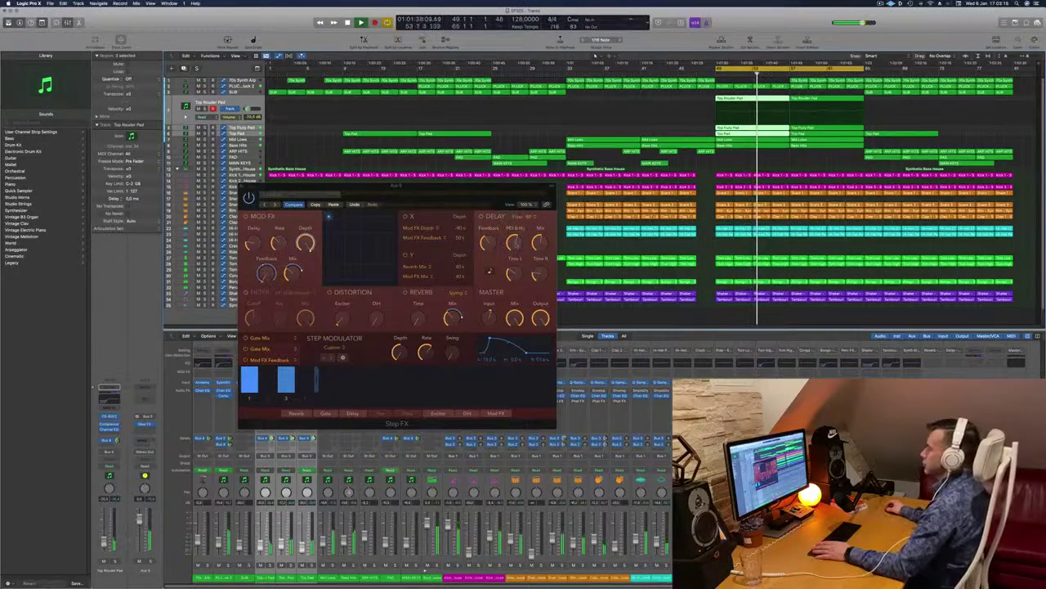
key(space)
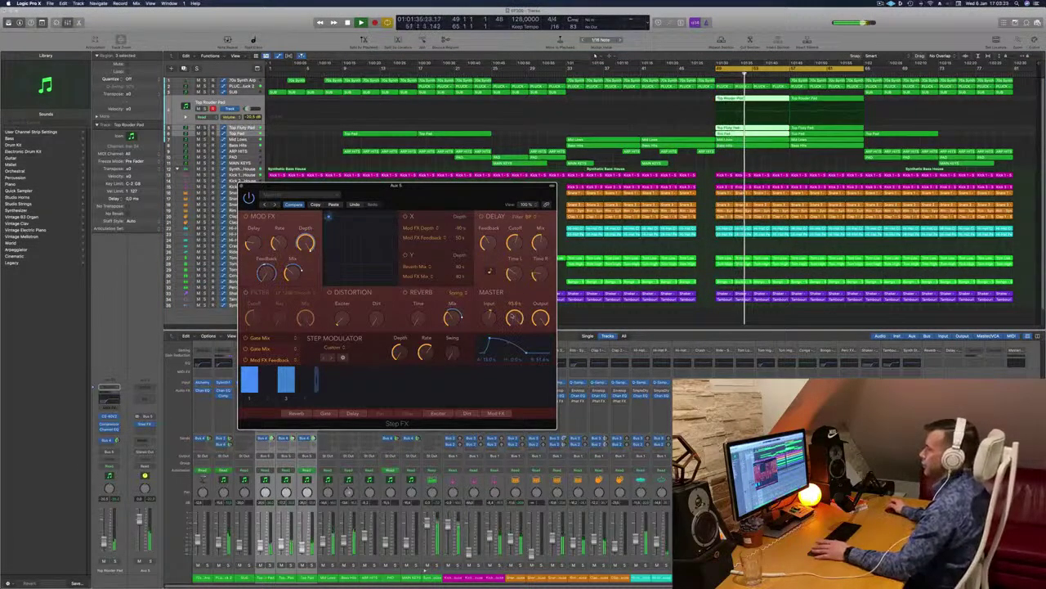
drag(509, 192, 551, 213)
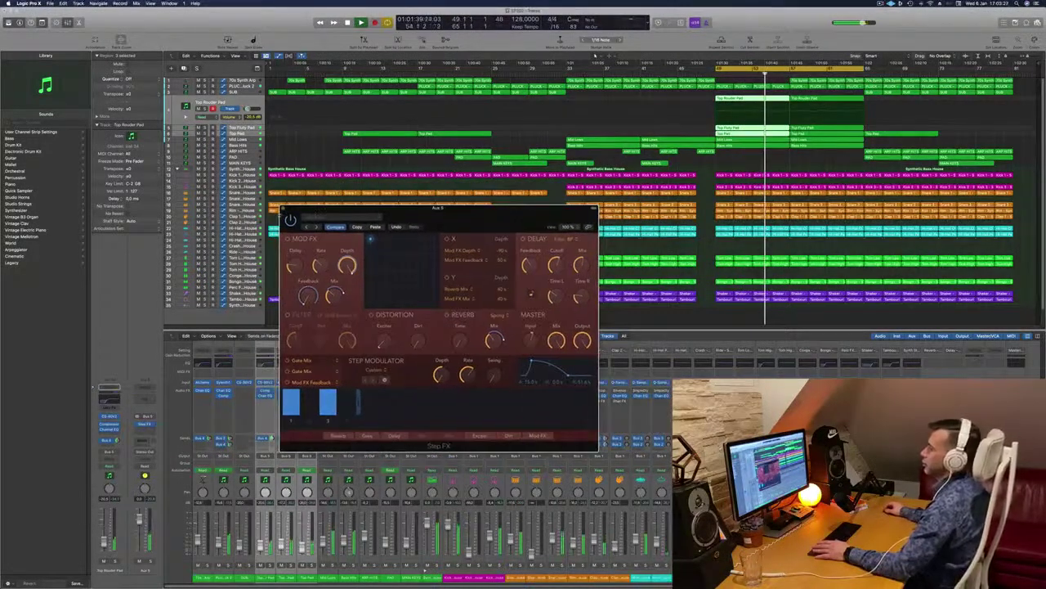
click(283, 208)
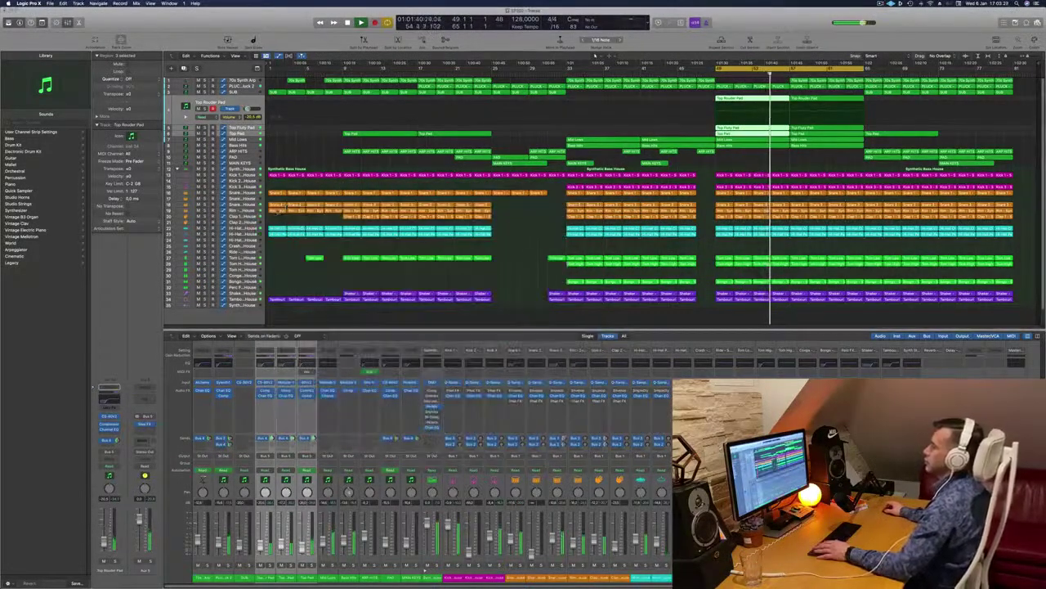
click(740, 161)
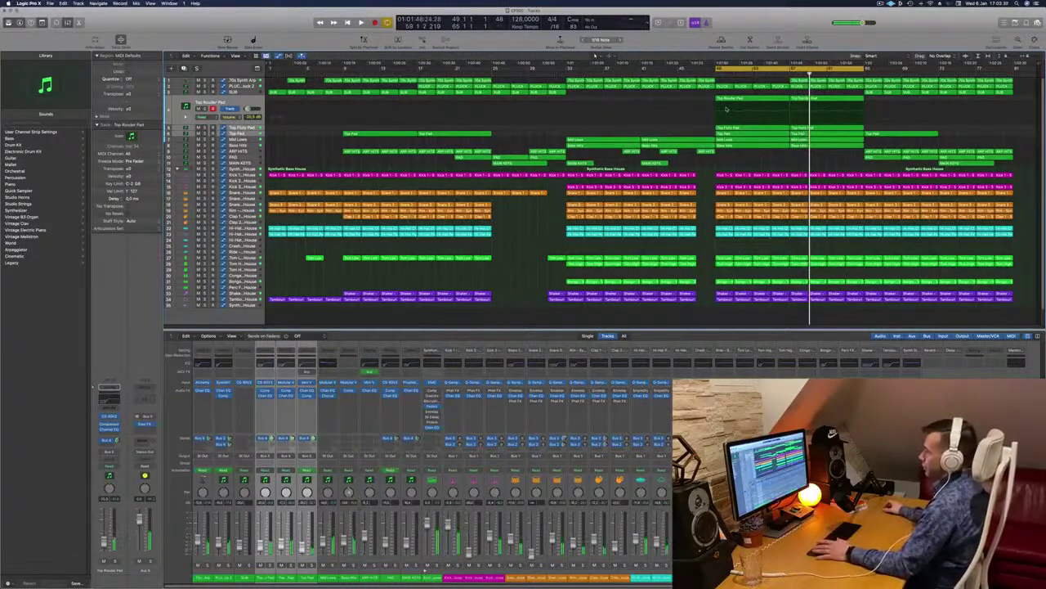
Stretch the cycle range back to the song's start, return the playhead to the beginning and hide the mixer.
drag(715, 67, 286, 67)
key(Return)
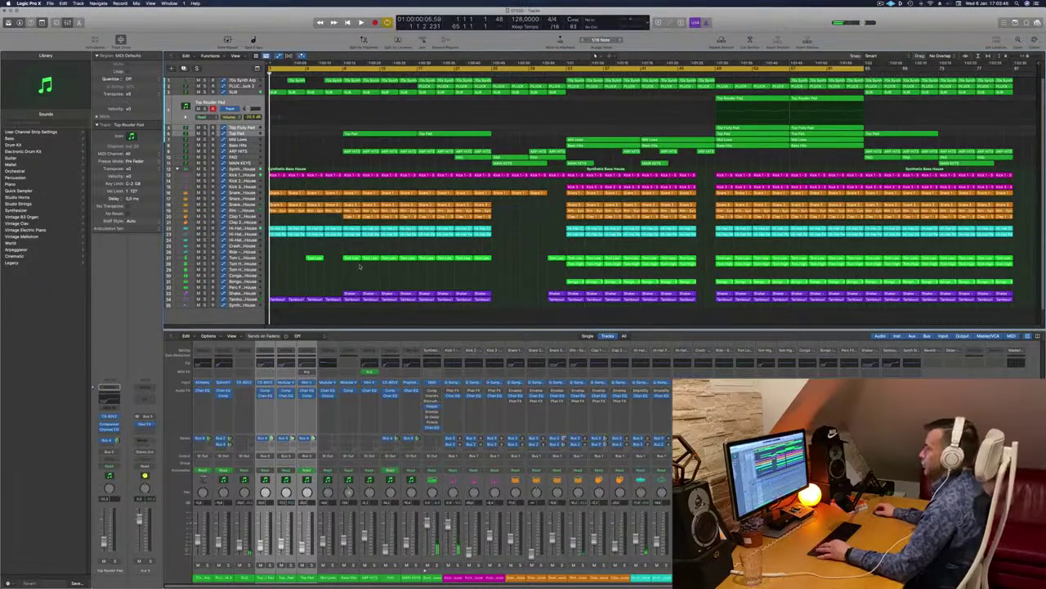
key(x)
scroll(462, 417, up, 3)
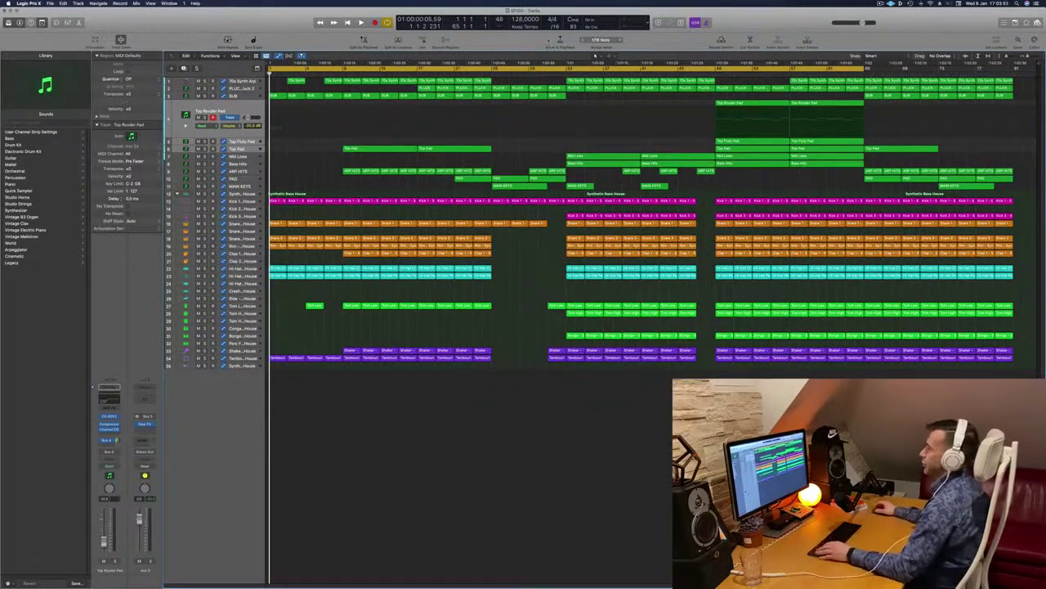
key(space)
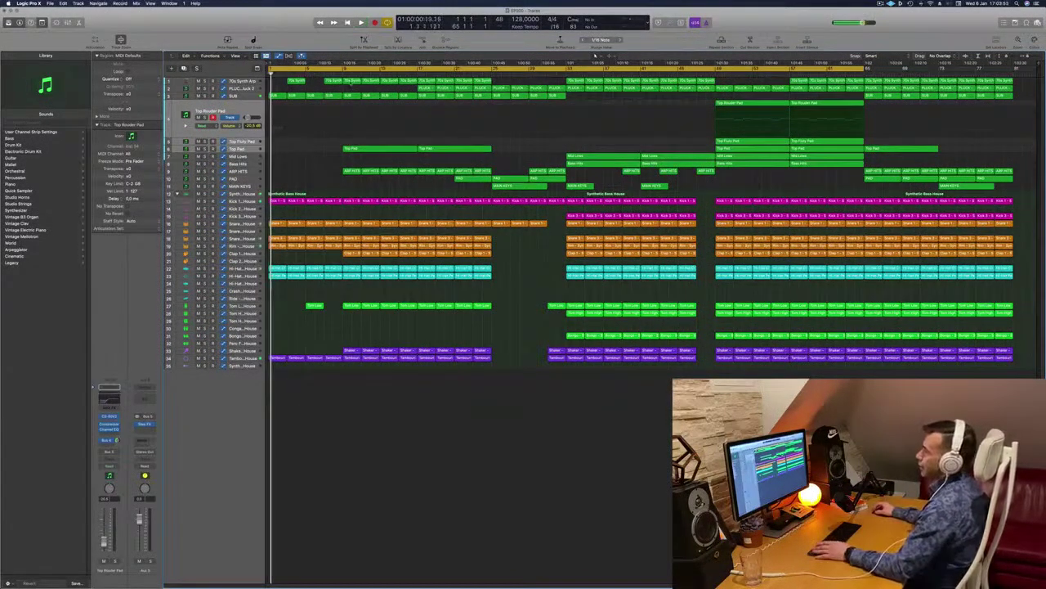
Set the cycle range to the first eight bars and repeat that section three times across all tracks.
key(c)
drag(273, 69, 342, 69)
key(ctrl+super+r)
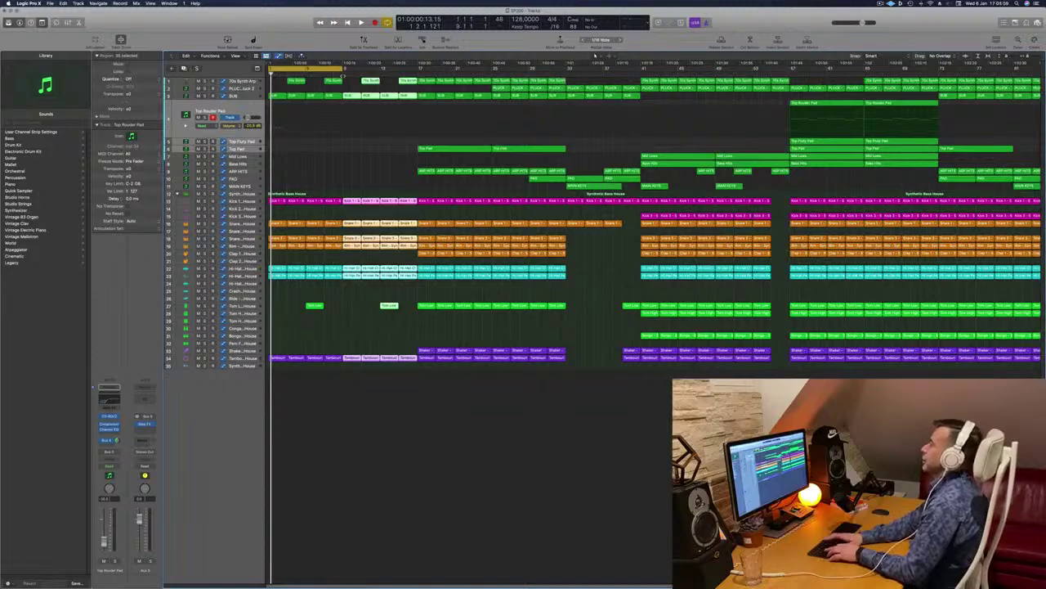
key(ctrl+super+r)
key(ctrl+super+r)
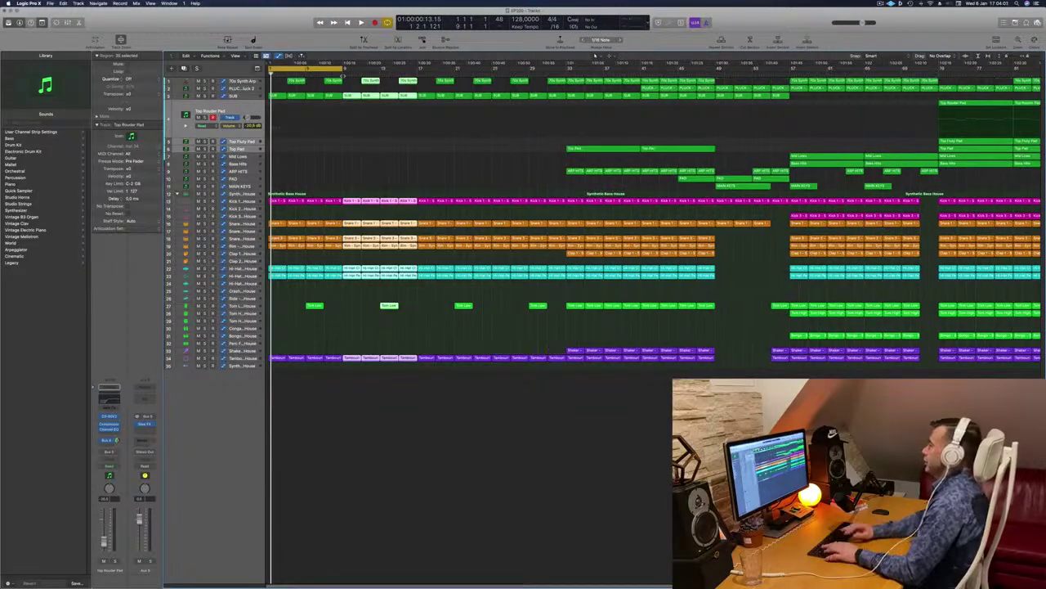
Copy the first Top Rouder Pad region from bar 73 to the start of the song.
key(space)
scroll(502, 145, down, 2)
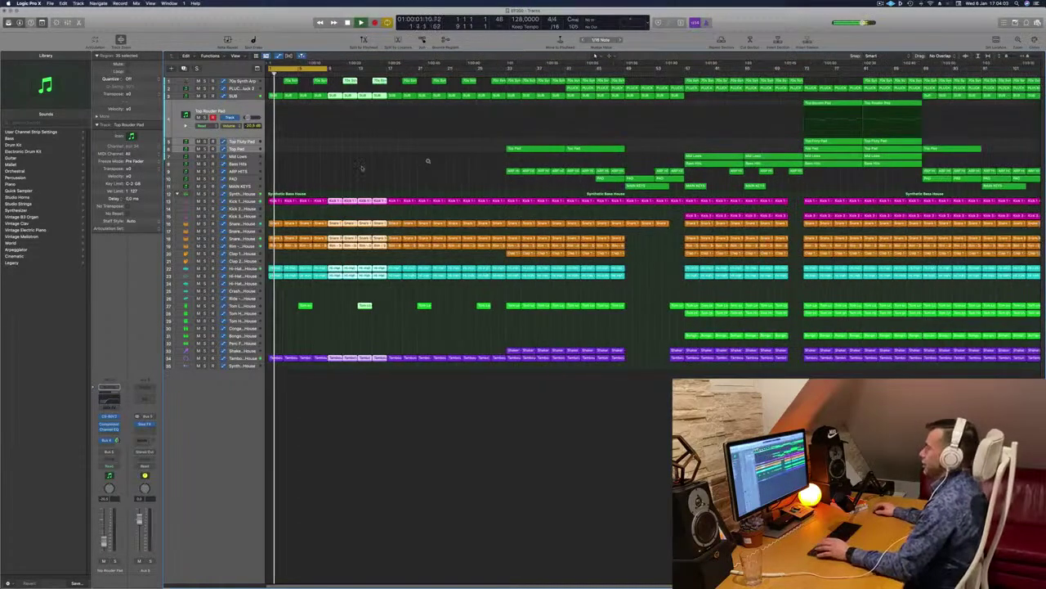
click(362, 169)
key(Return)
click(835, 104)
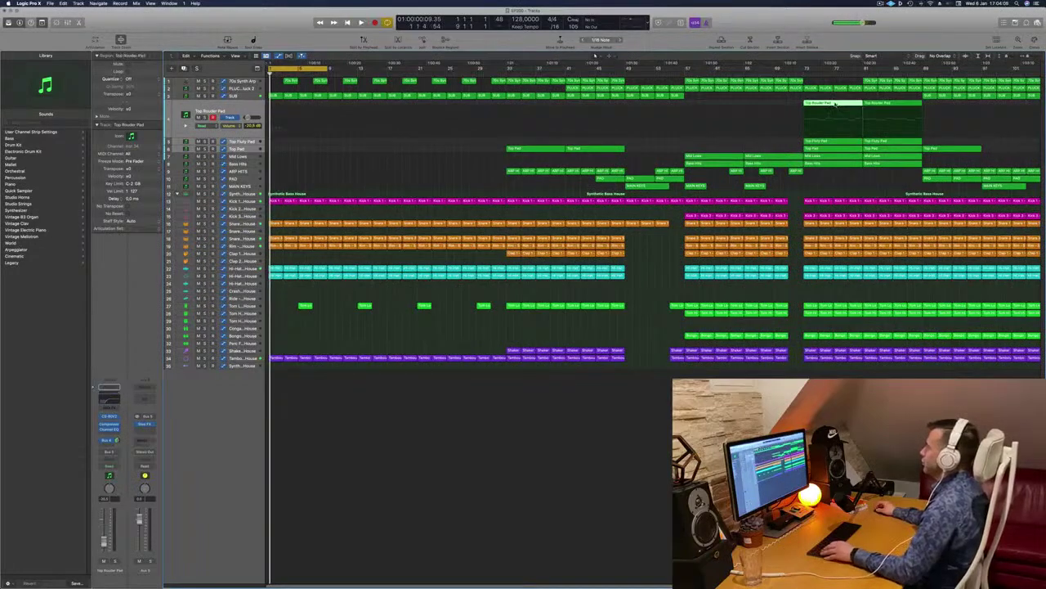
drag(799, 107, 264, 103)
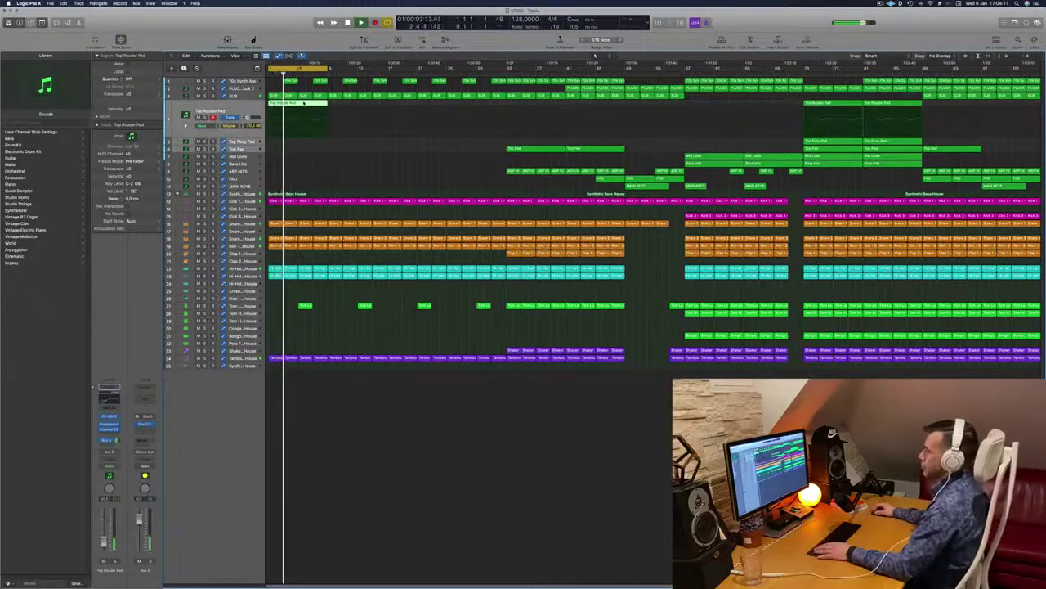
In the copied Top Rouder Pad region, delete all notes except the first and lengthen that note to eight bars.
double_click(304, 103)
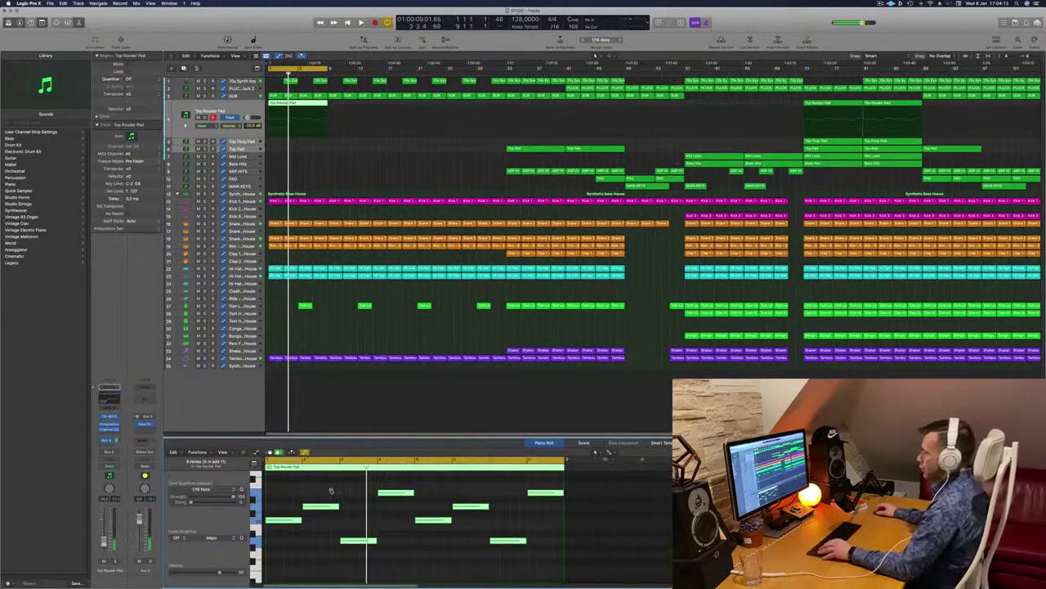
drag(462, 552, 318, 486)
key(Delete)
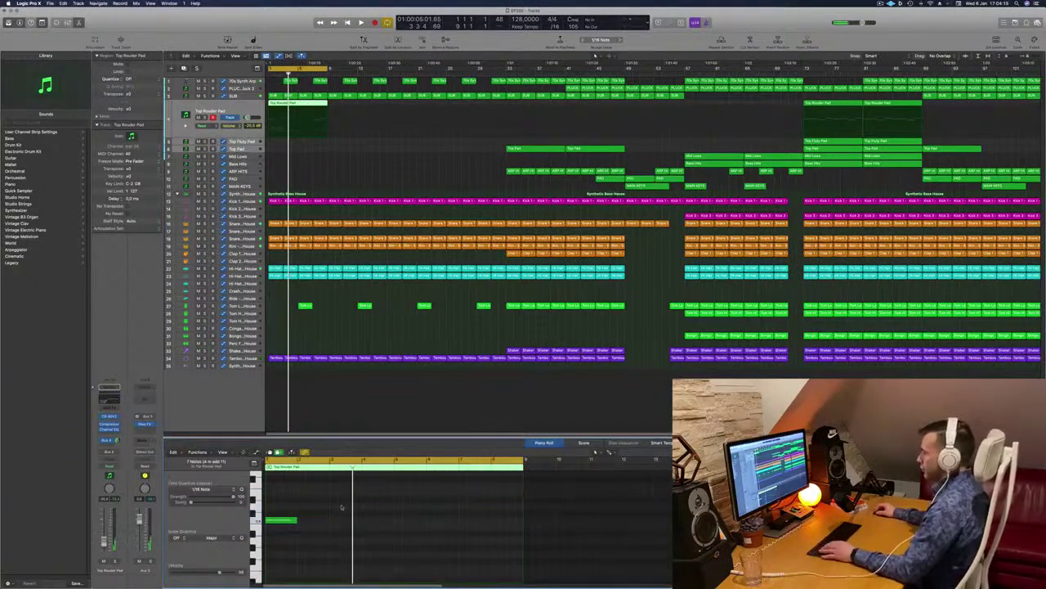
drag(297, 520, 524, 520)
click(352, 176)
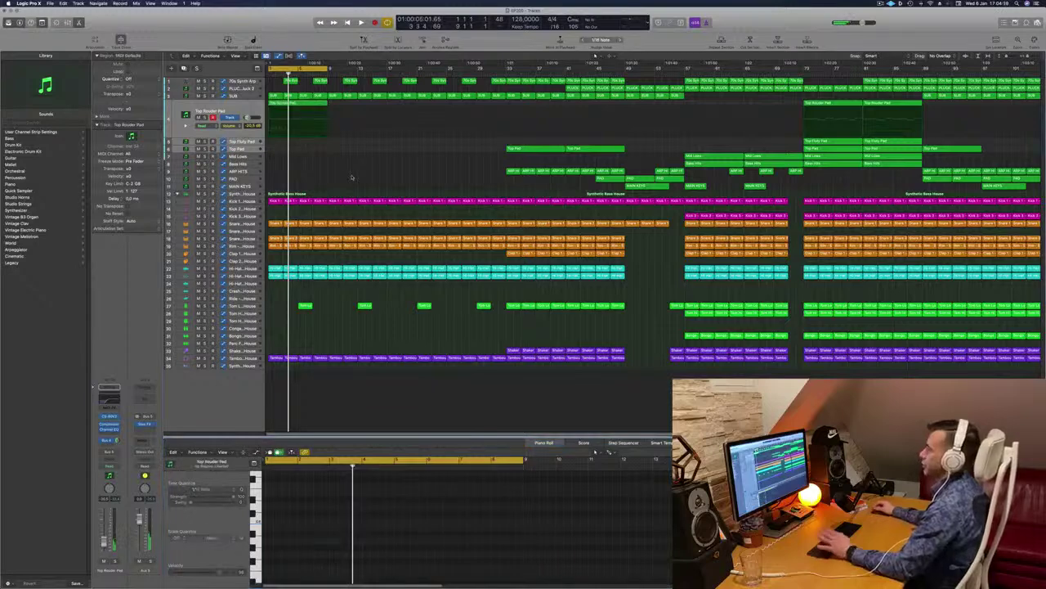
Select only the Top Rouder Pad track and play the intro to check the sustained pad note.
key(space)
click(236, 109)
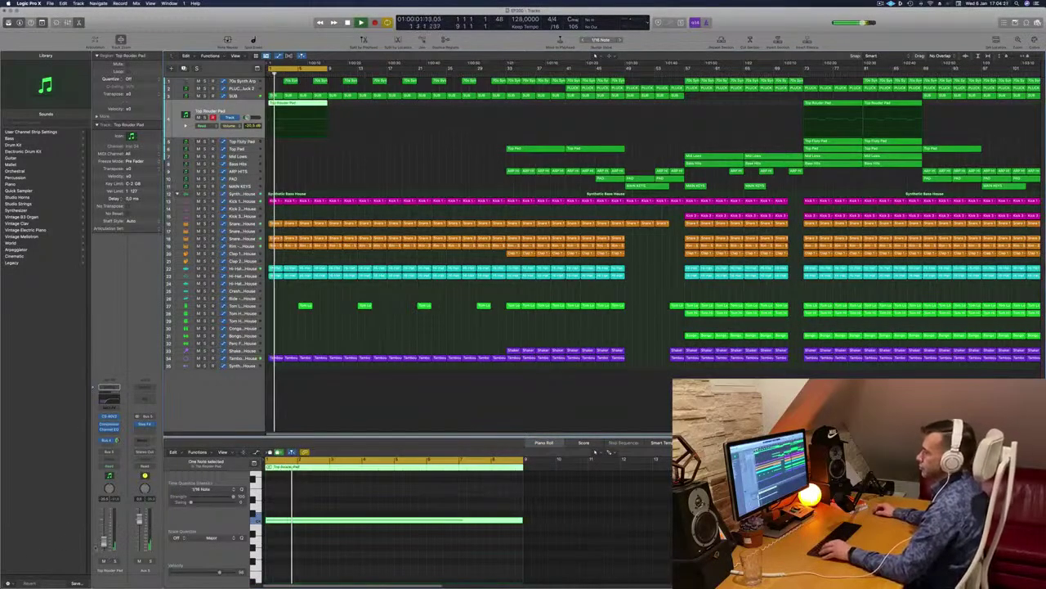
click(335, 172)
scroll(335, 173, up, 3)
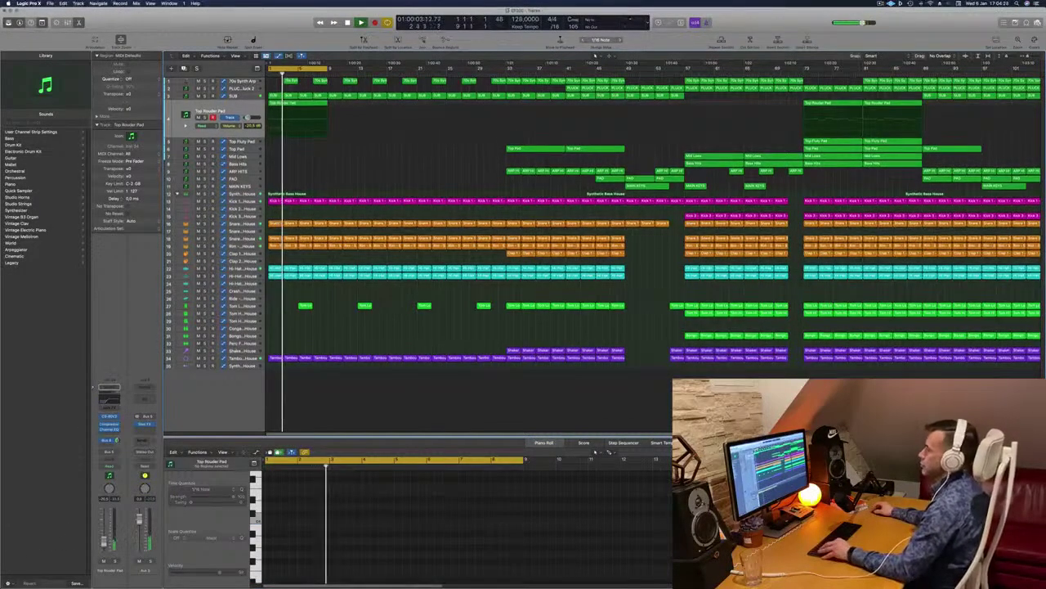
key(super+Right)
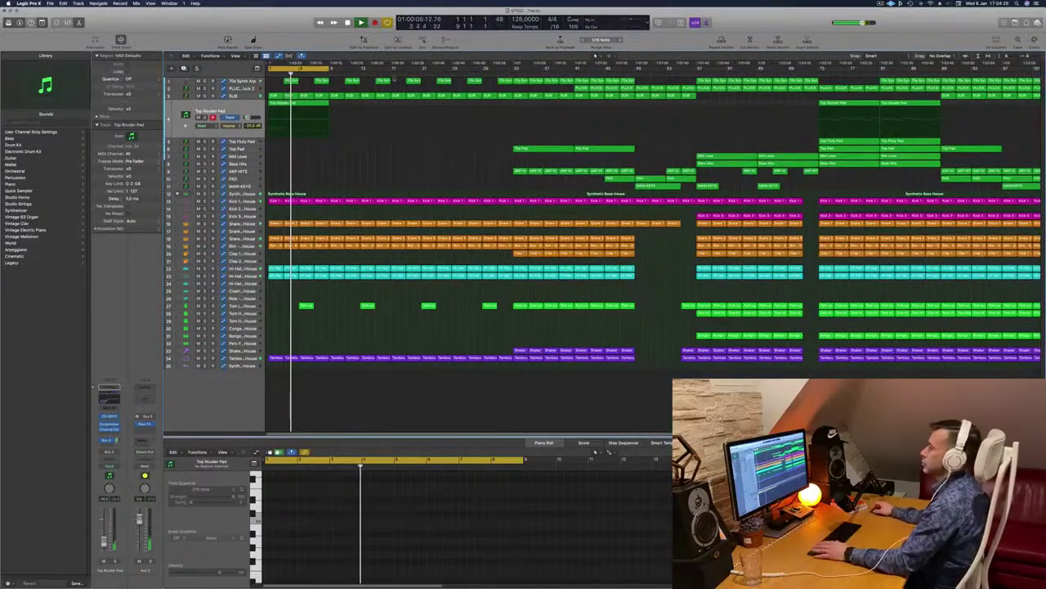
Delete the first two 70s Synth Arp regions within the opening eight bars and play the intro without them.
key(space)
key(space)
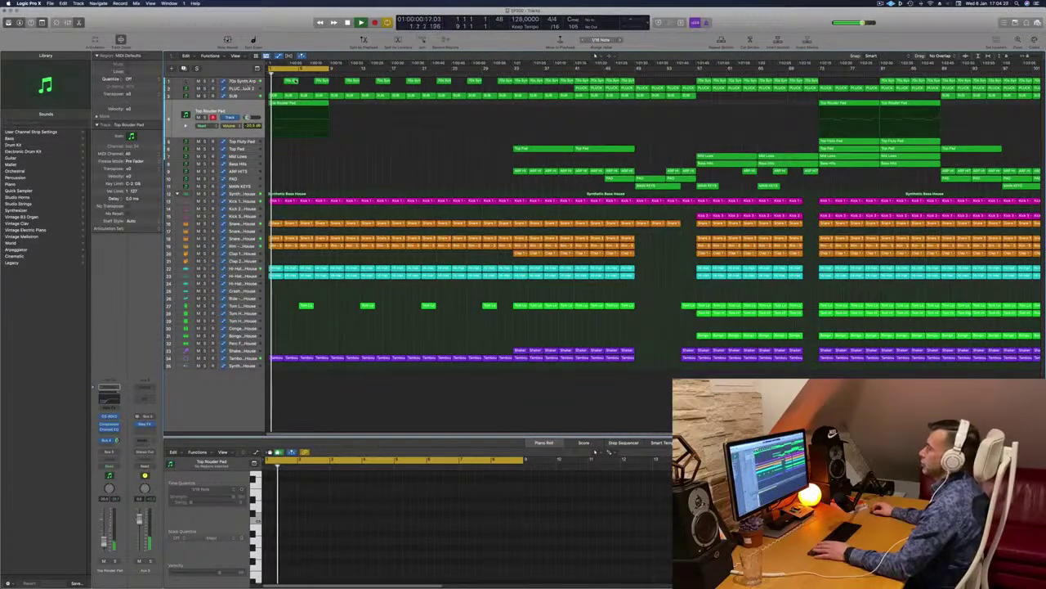
click(294, 82)
key(Delete)
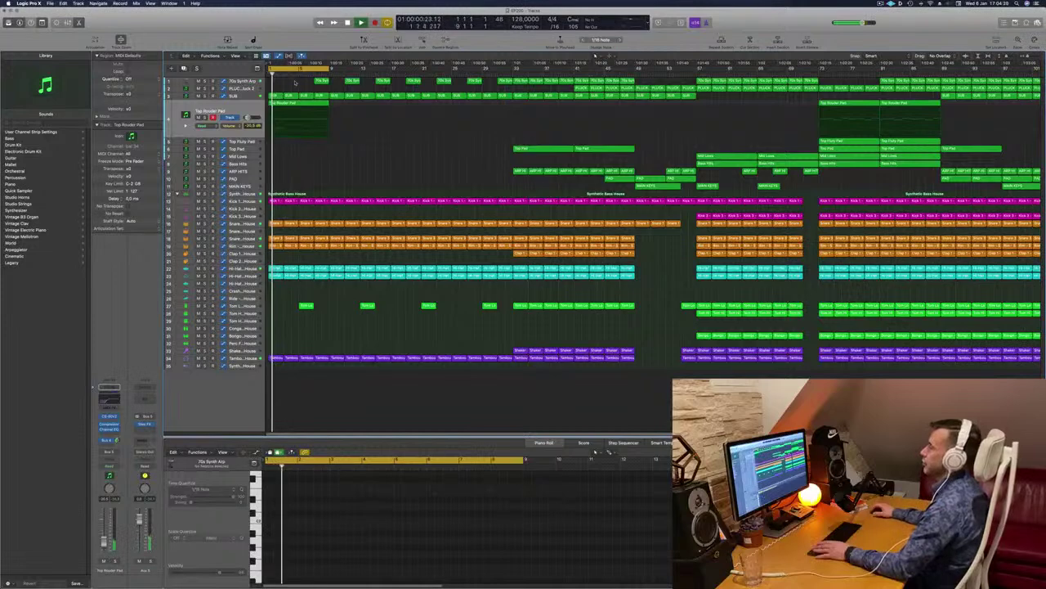
right_click(299, 81)
click(318, 83)
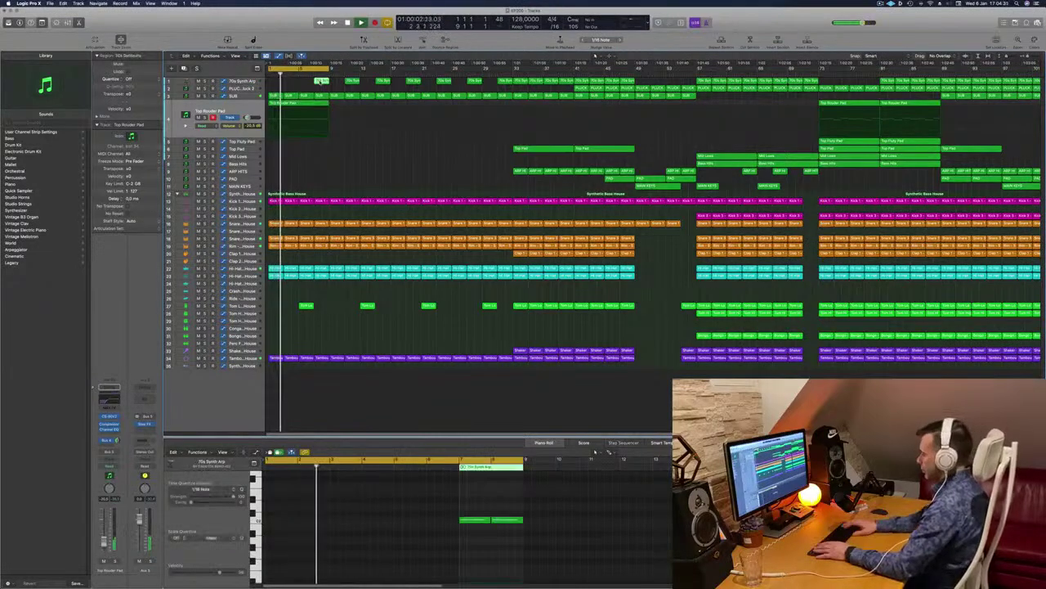
key(Delete)
key(space)
key(space)
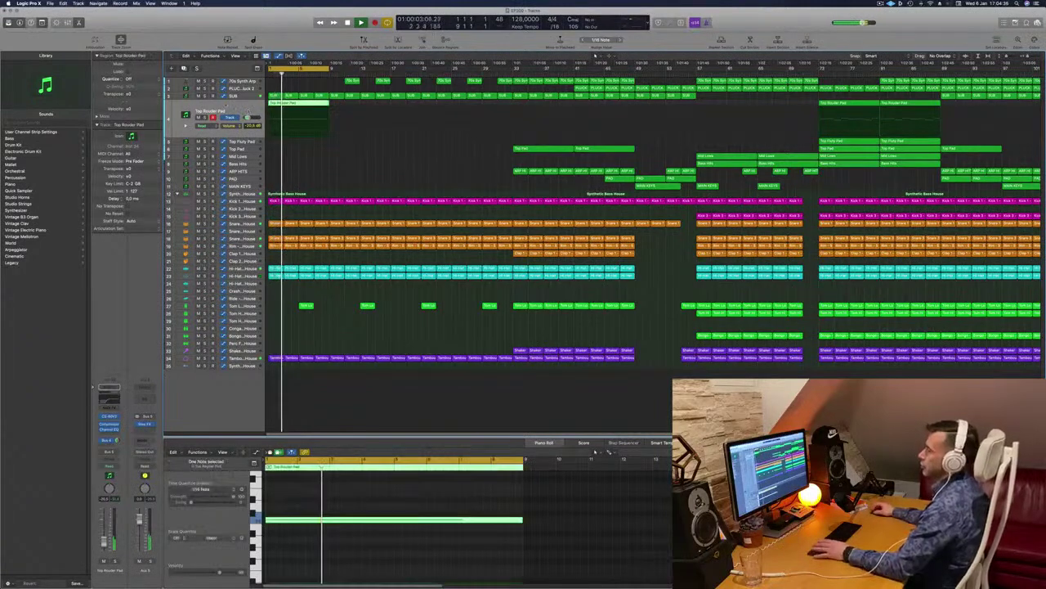
Duplicate the Top Rouder Pad track and copy its eight-bar intro region onto the new track.
key(super+d)
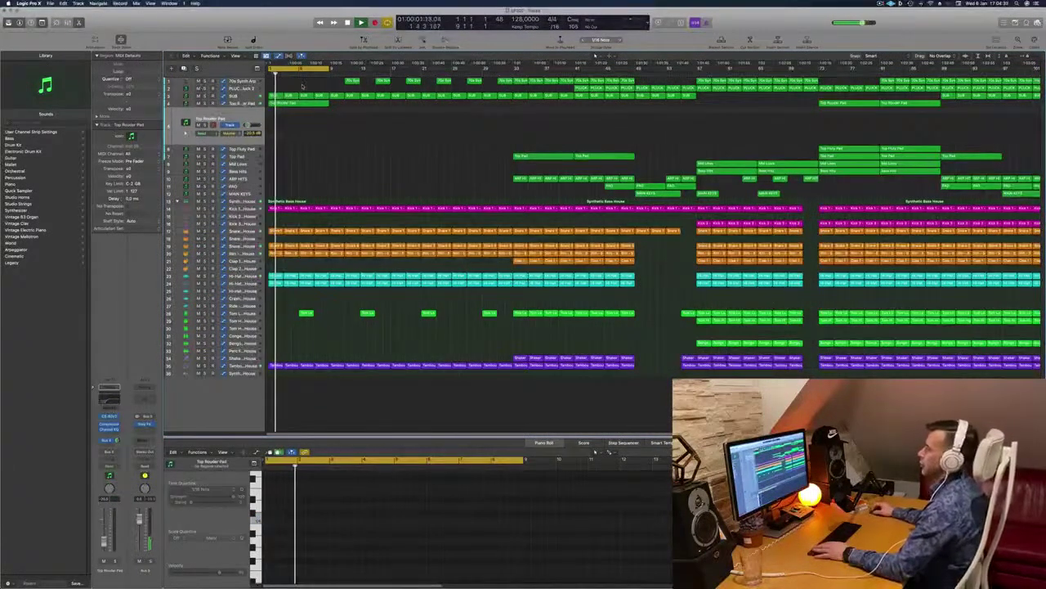
click(301, 105)
drag(299, 111, 300, 120)
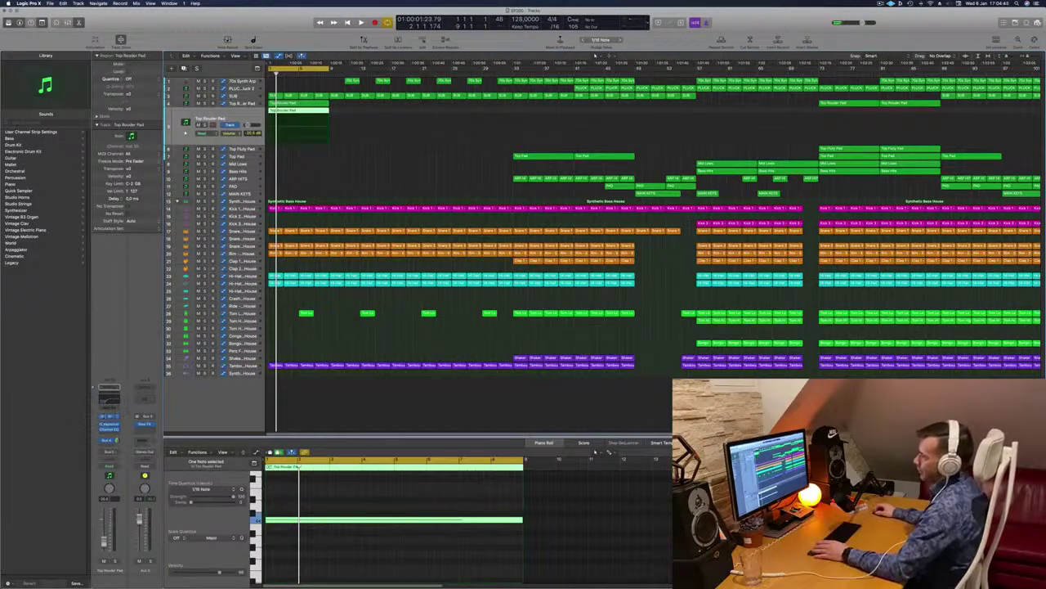
click(109, 416)
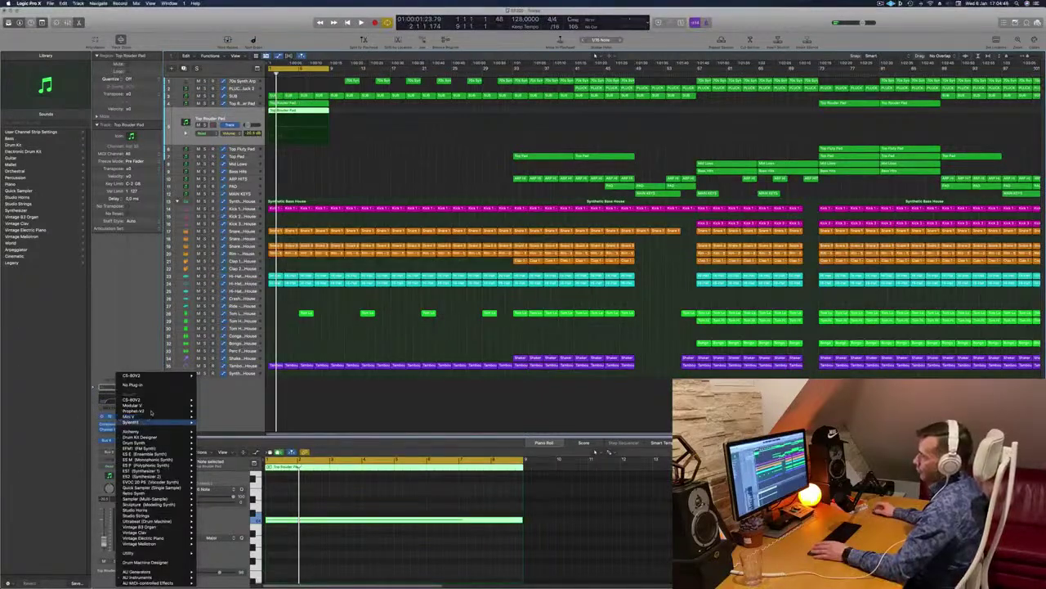
mouse_move(151, 412)
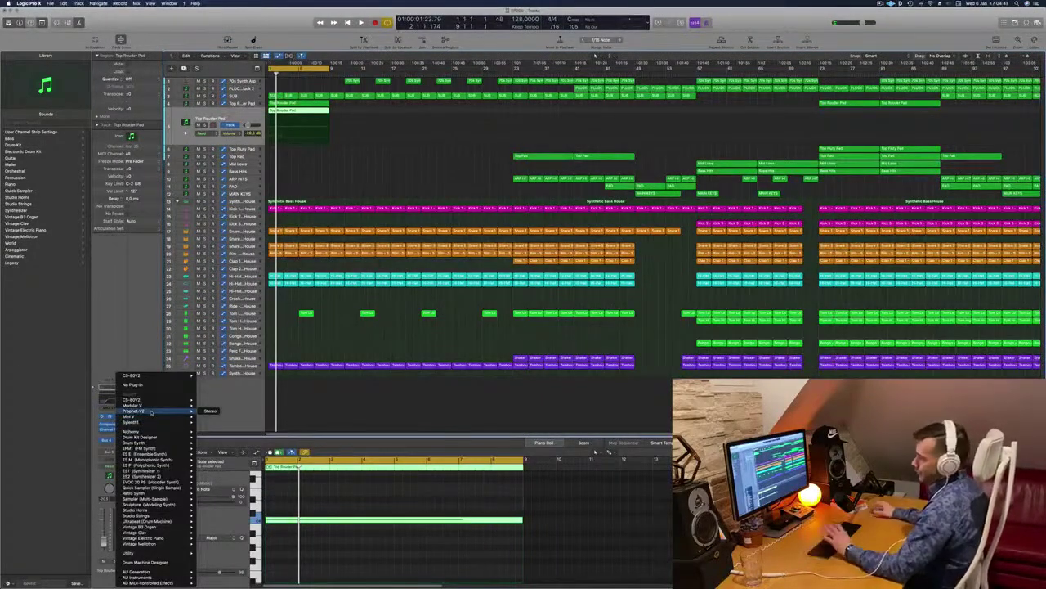
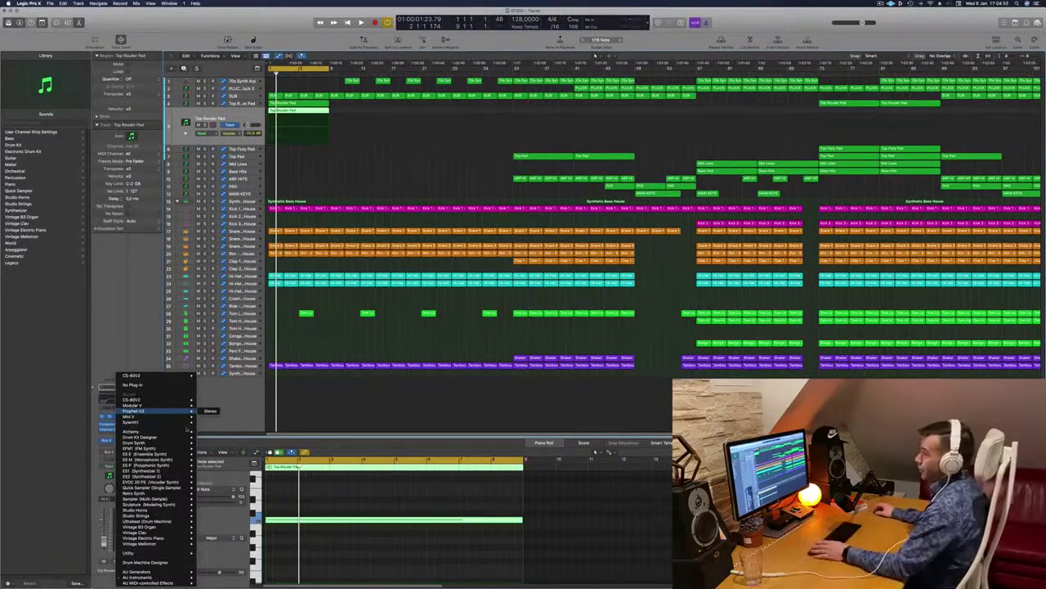
click(370, 158)
key(space)
key(space)
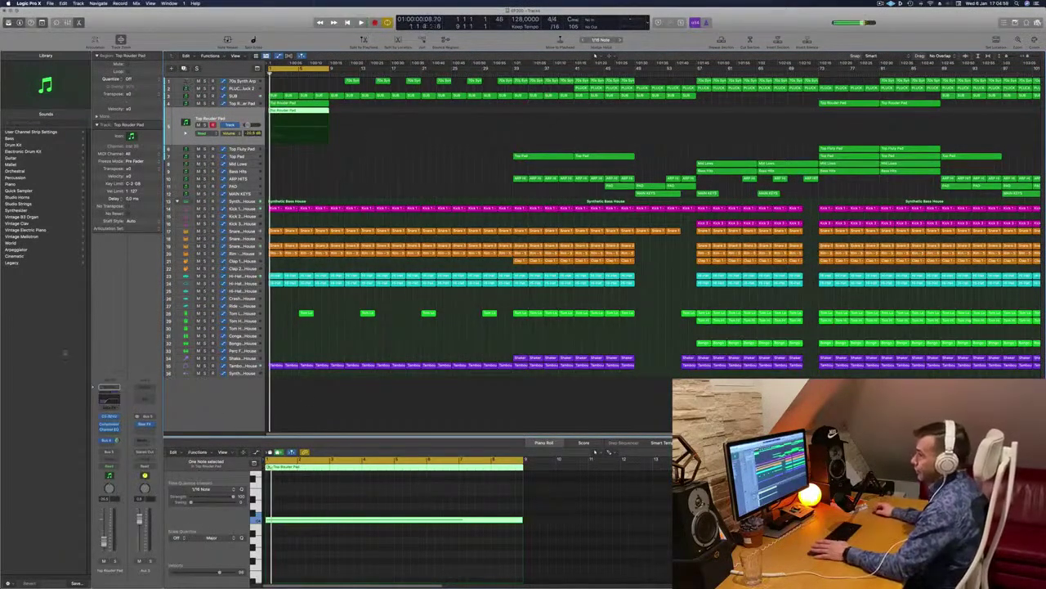
Replace the CS-80V instrument on the duplicated Top Rouder Pad track with Alchemy.
click(114, 418)
click(115, 418)
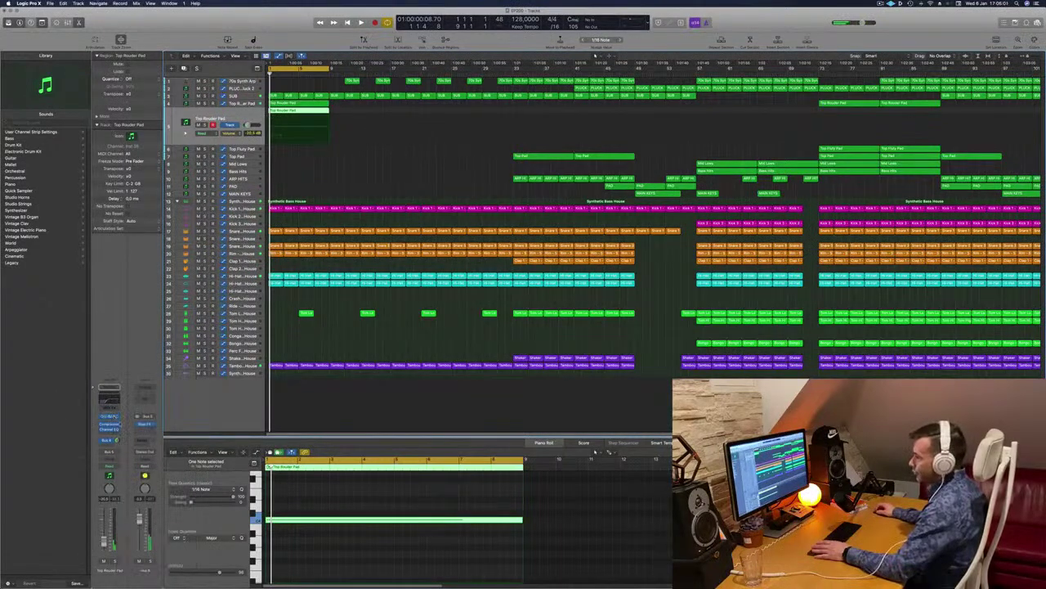
click(112, 416)
click(113, 416)
click(113, 416)
mouse_move(155, 430)
click(305, 351)
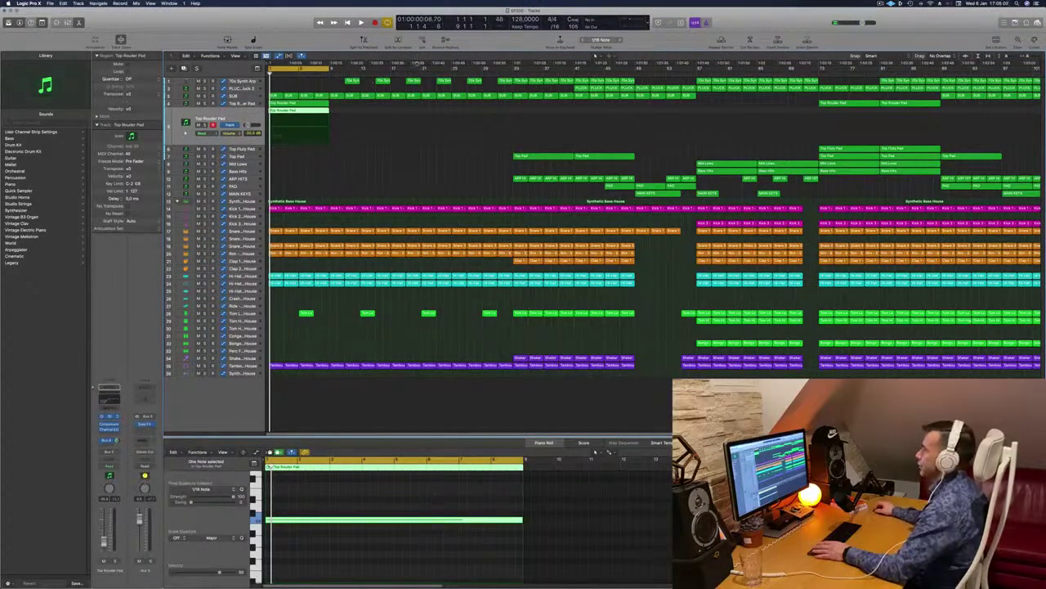
Load the 12 Strings preset in Alchemy and audition it on the intro note.
key(space)
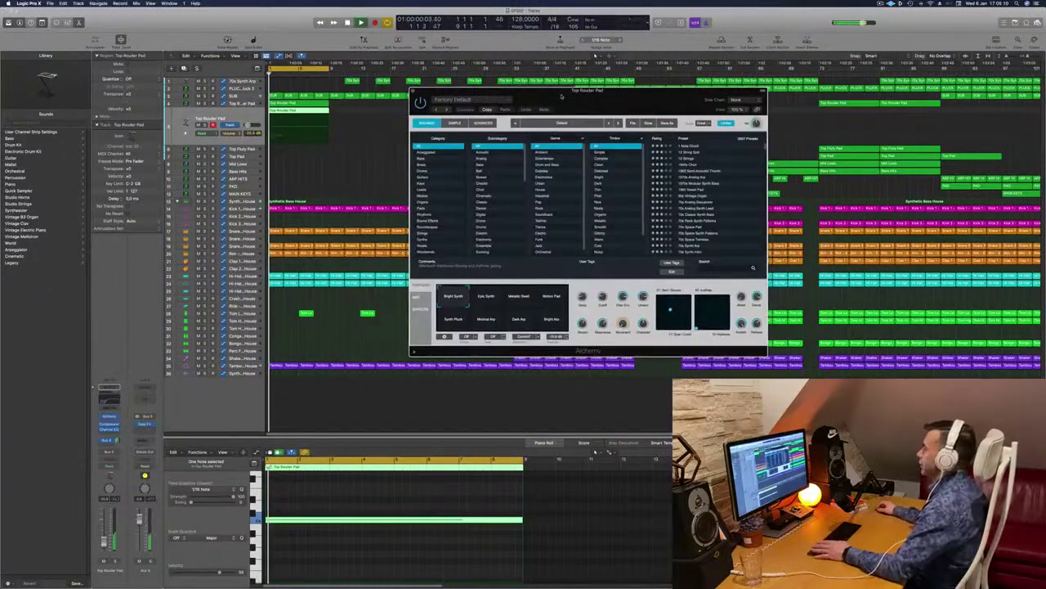
drag(562, 96, 577, 94)
key(space)
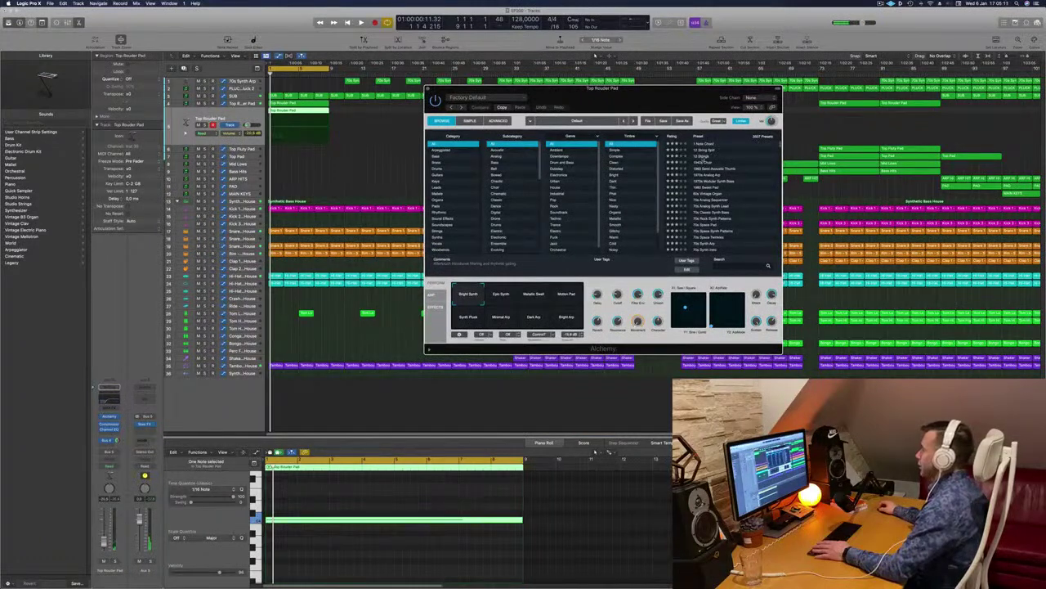
drag(654, 103, 683, 101)
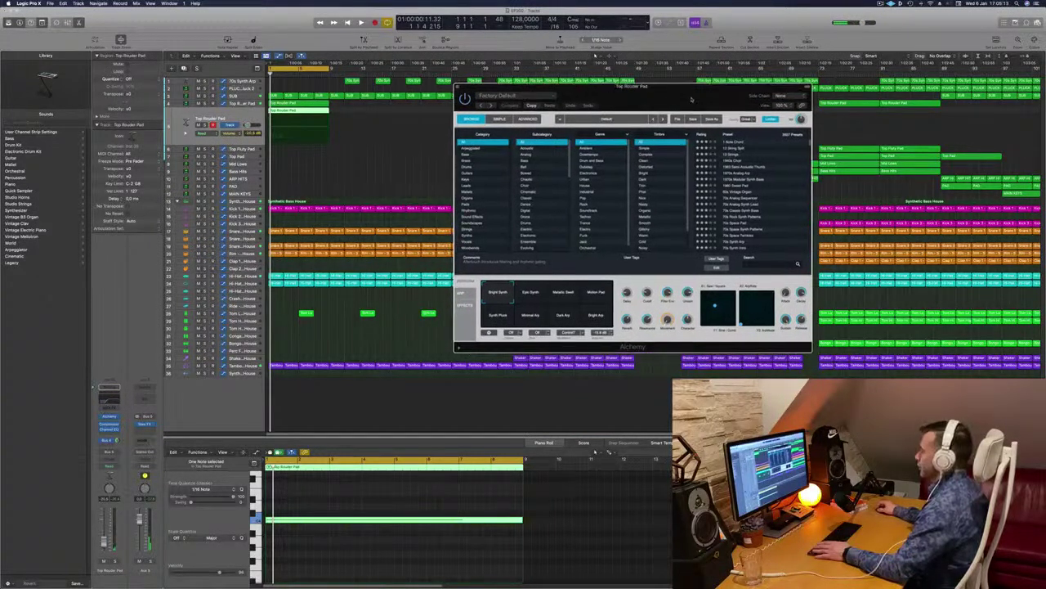
key(Down)
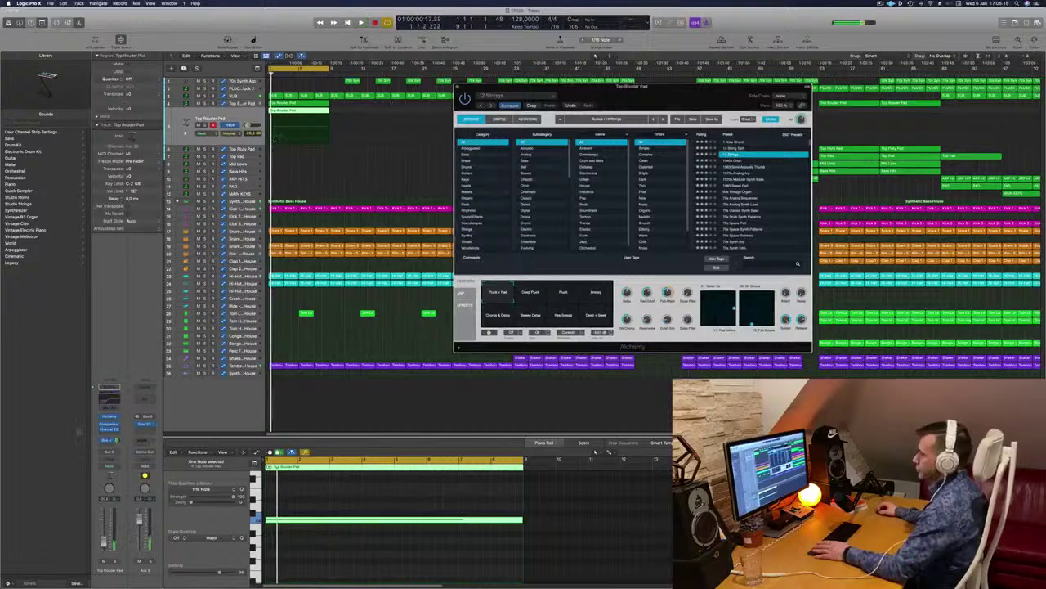
Insert an Arpeggiator MIDI effect on the duplicated pad track, play the intro and move the Alchemy window clear of it.
click(112, 408)
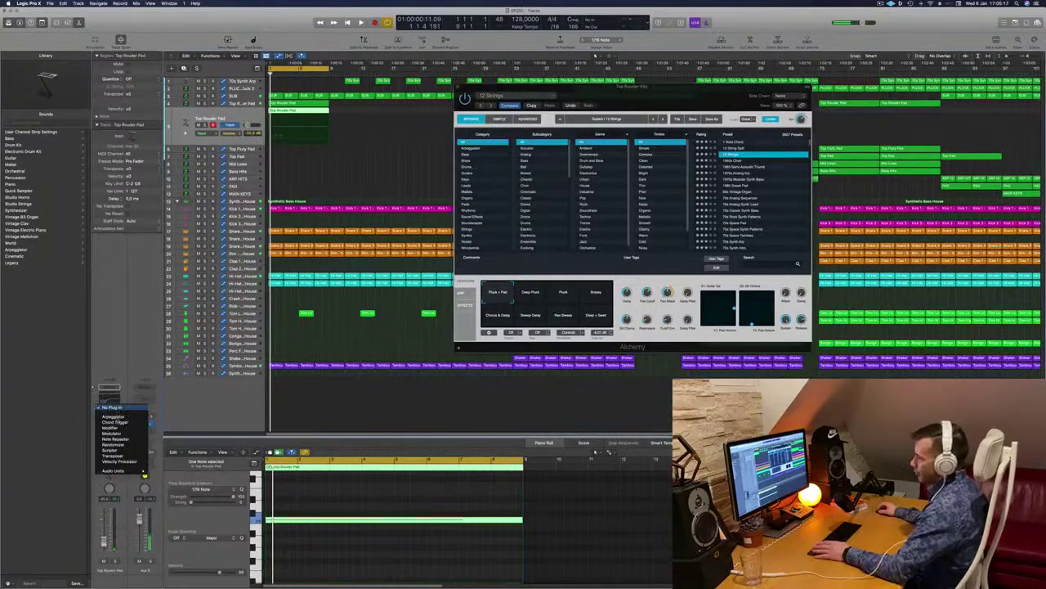
click(114, 416)
key(space)
drag(688, 98, 766, 104)
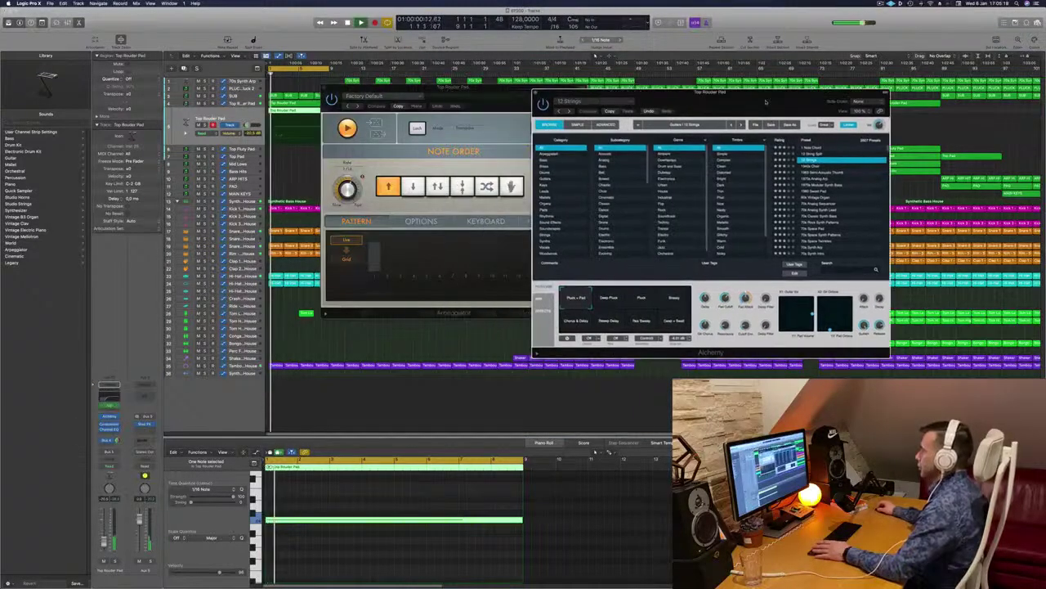
Move the Arpeggiator window clear of the track list and audition the upper Top Rouder Pad track in solo.
drag(520, 103, 601, 161)
drag(537, 148, 668, 161)
click(252, 104)
click(252, 104)
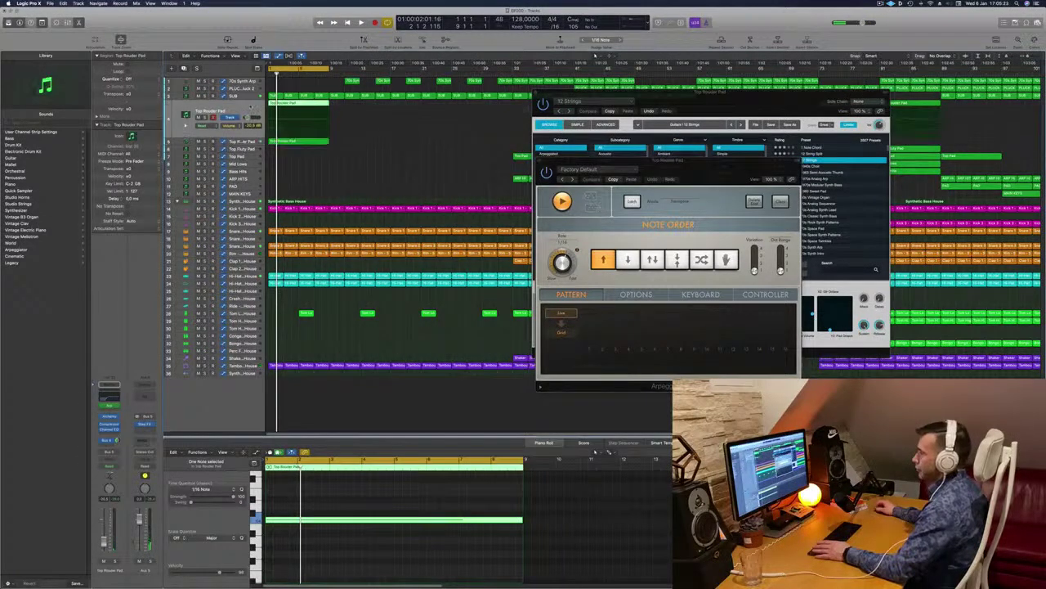
key(space)
click(205, 118)
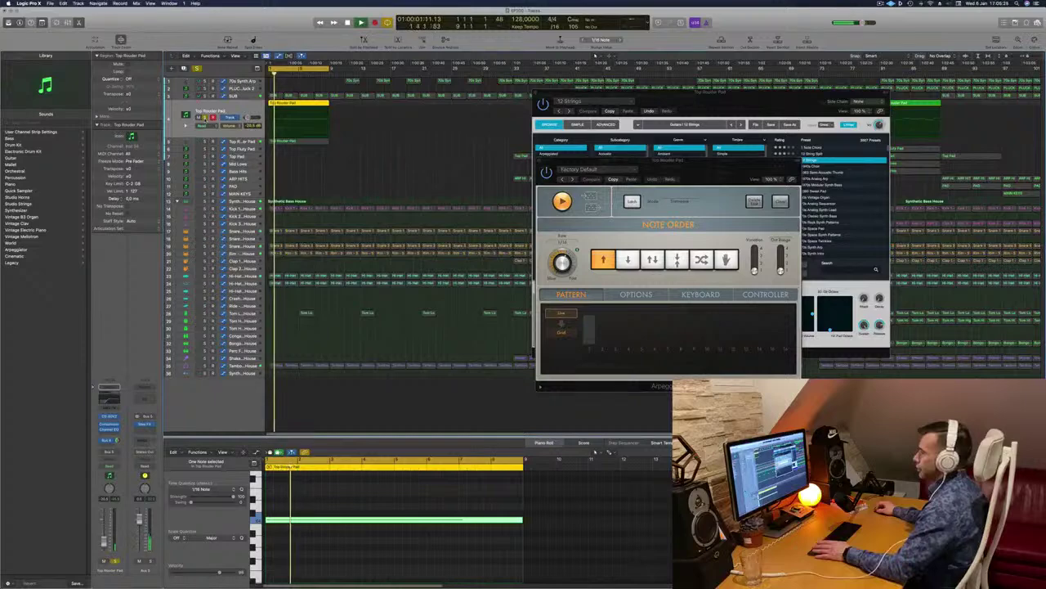
key(ctrl+s)
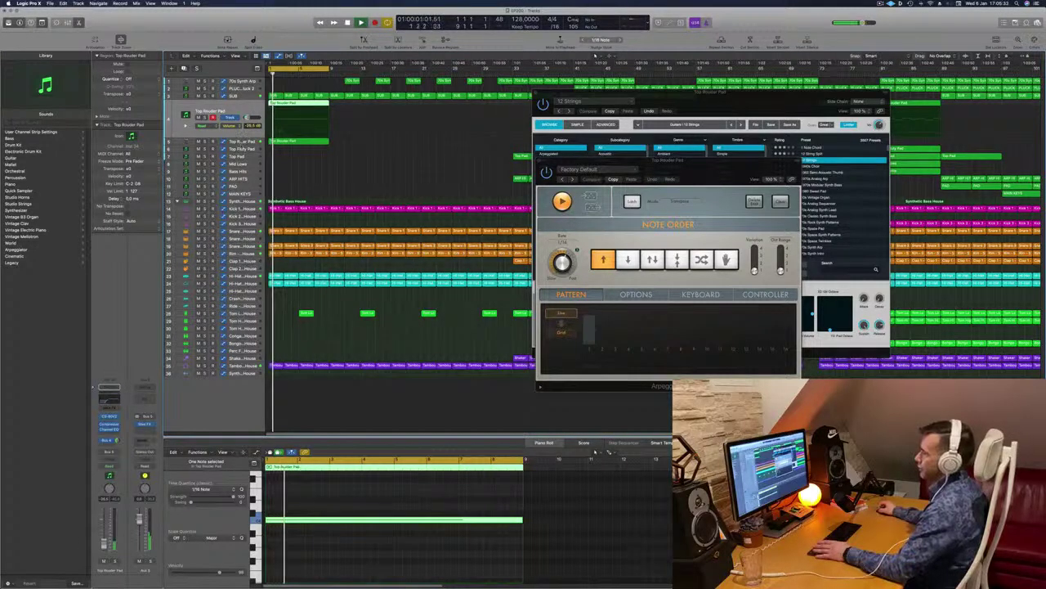
Route the lower Top Rouder Pad track's output to Stereo Output.
key(Down)
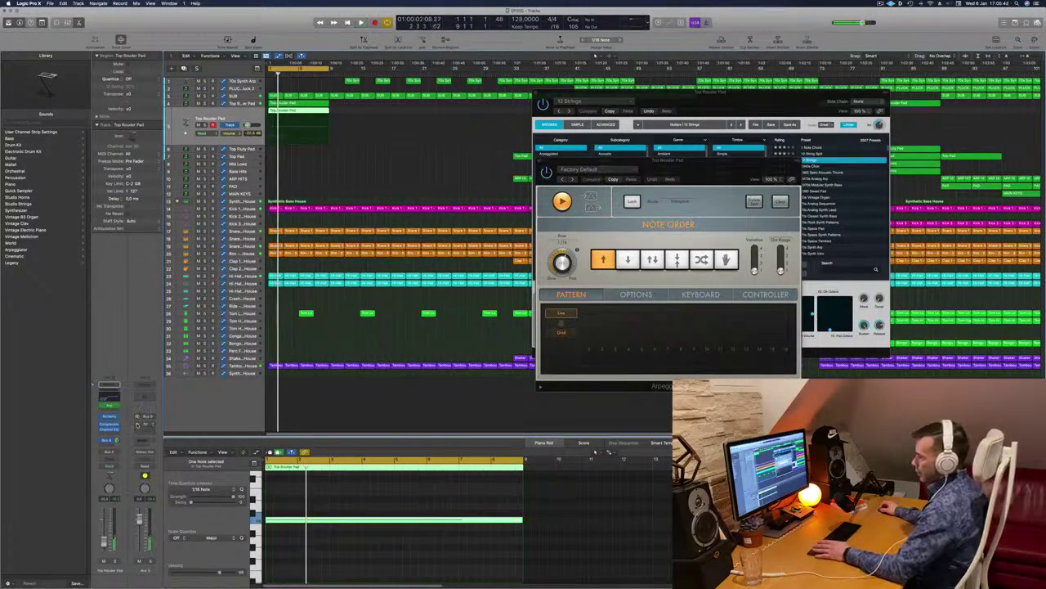
click(116, 451)
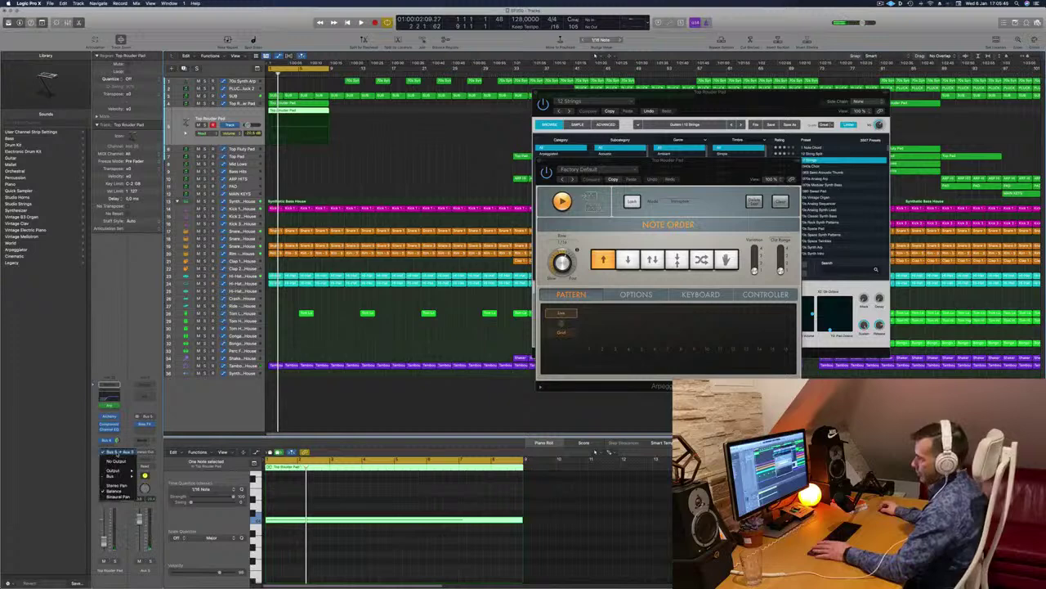
mouse_move(121, 471)
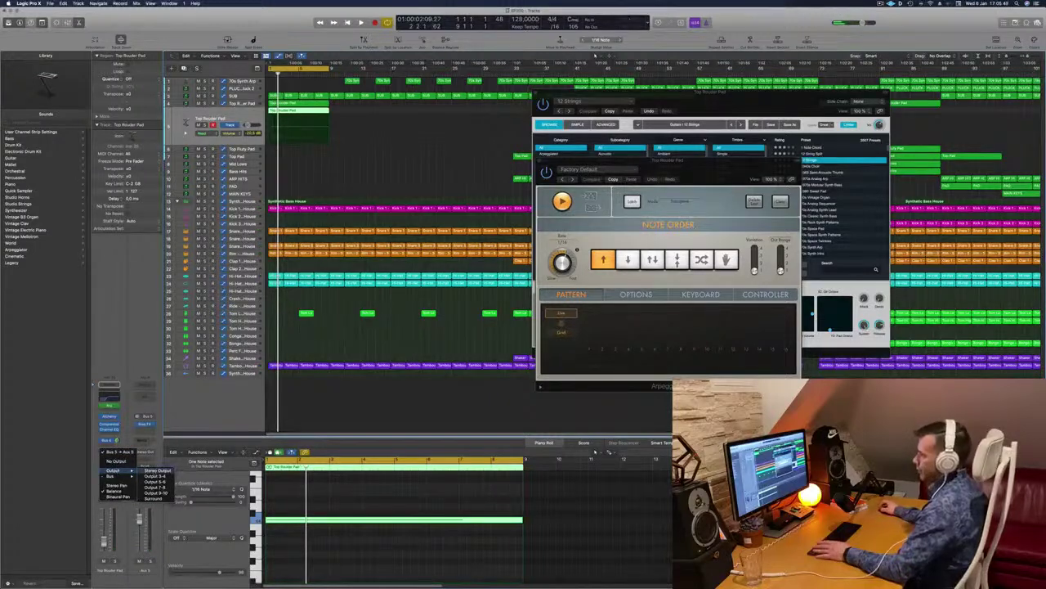
click(158, 470)
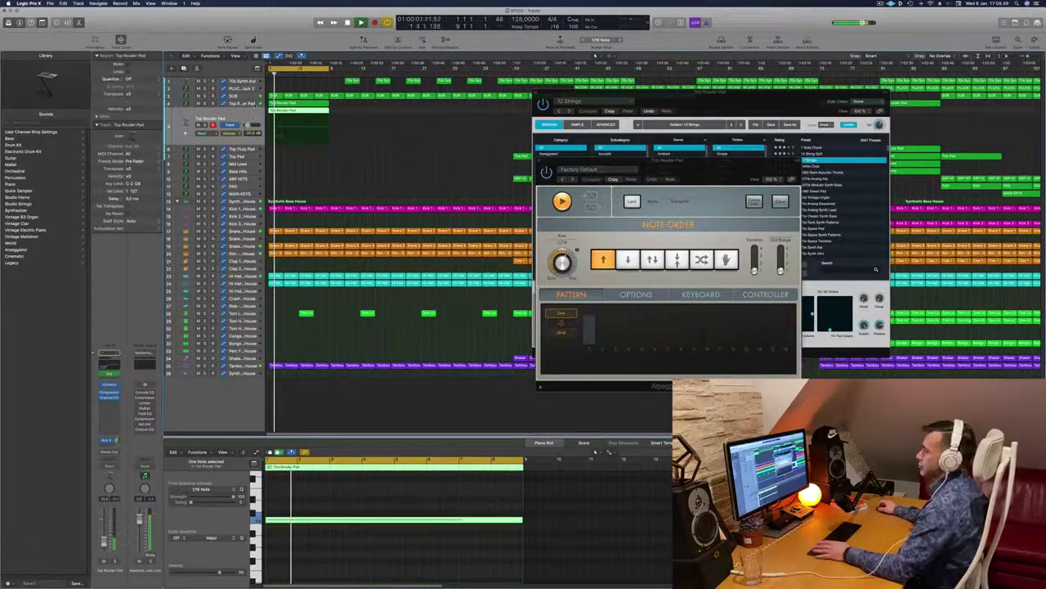
Listen to the upper Top Rouder Pad track in solo for comparison, then reselect the lower pad track.
click(250, 104)
key(Return)
click(205, 117)
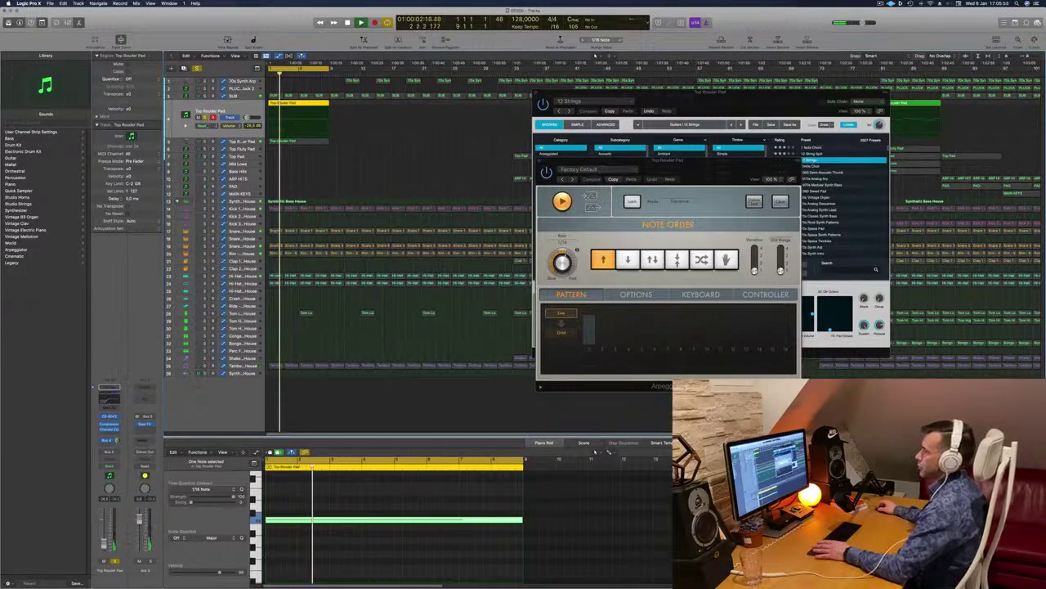
click(206, 119)
key(Return)
click(246, 141)
key(Return)
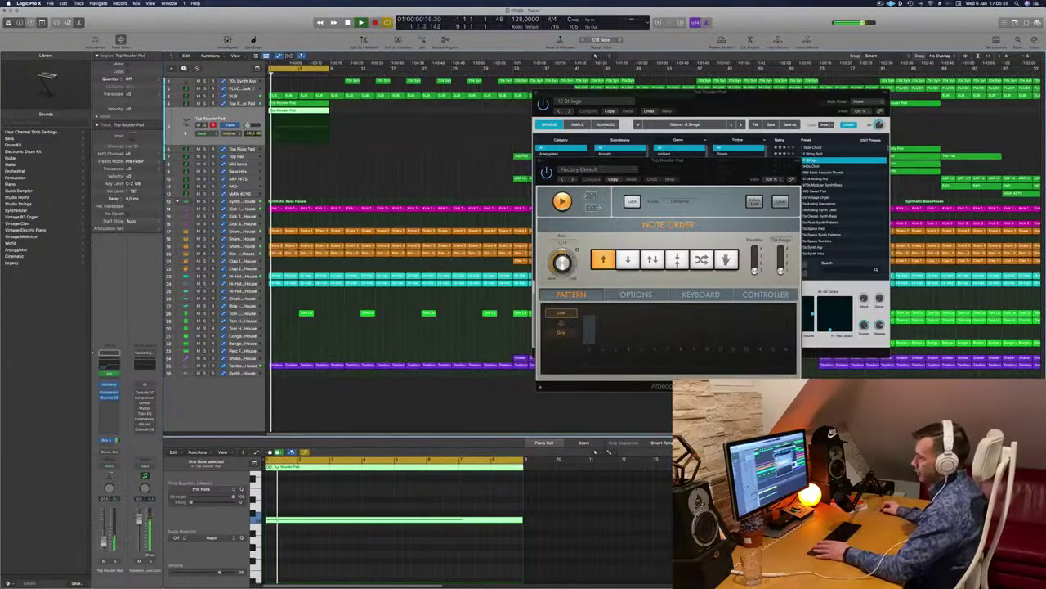
Load the Arcade Trills preset in the Arpeggiator and arrange its window beside Alchemy's.
drag(665, 166, 432, 223)
click(333, 244)
drag(462, 228, 482, 109)
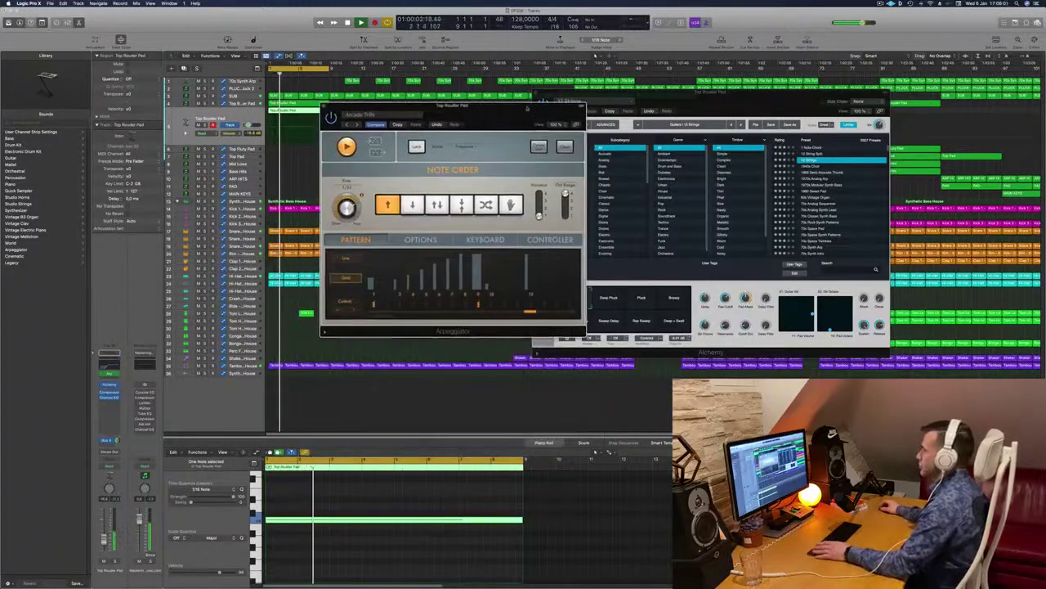
drag(654, 92, 735, 89)
drag(508, 106, 525, 154)
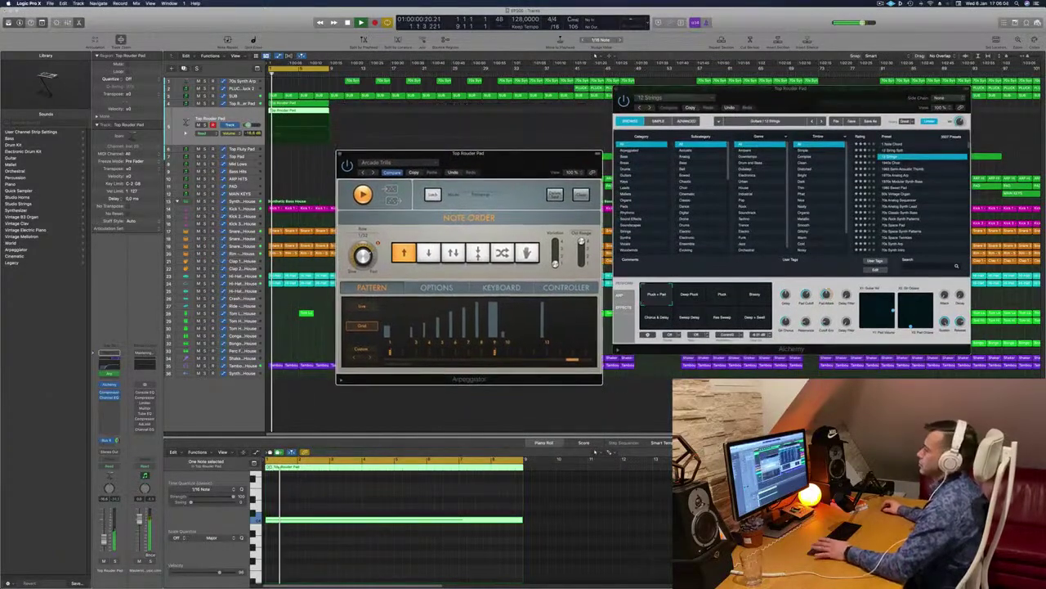
Transpose the long note in the lower Top Rouder Pad region up an octave.
click(326, 533)
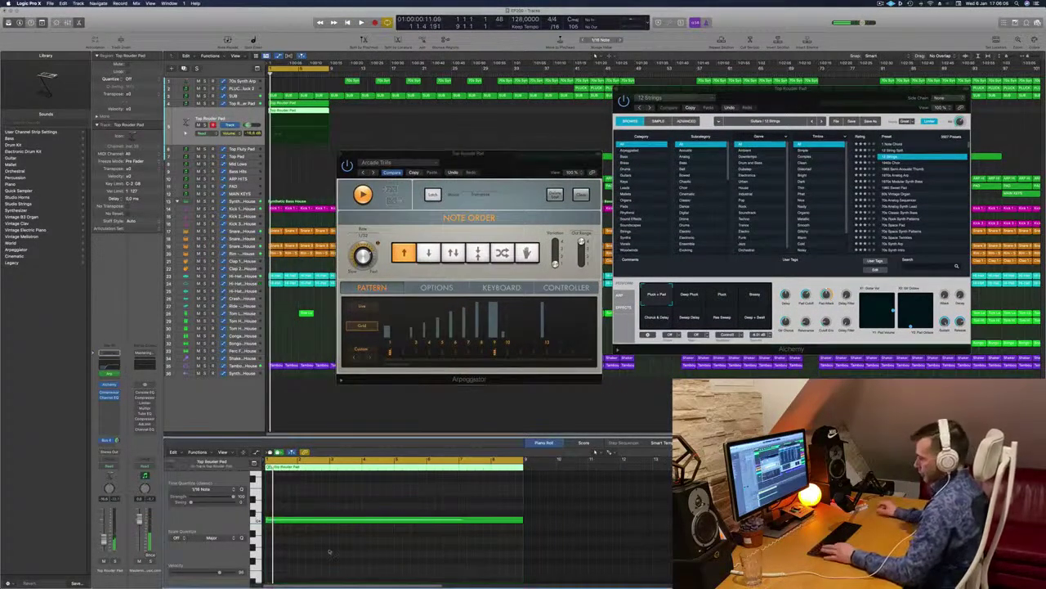
key(shift+alt+Up)
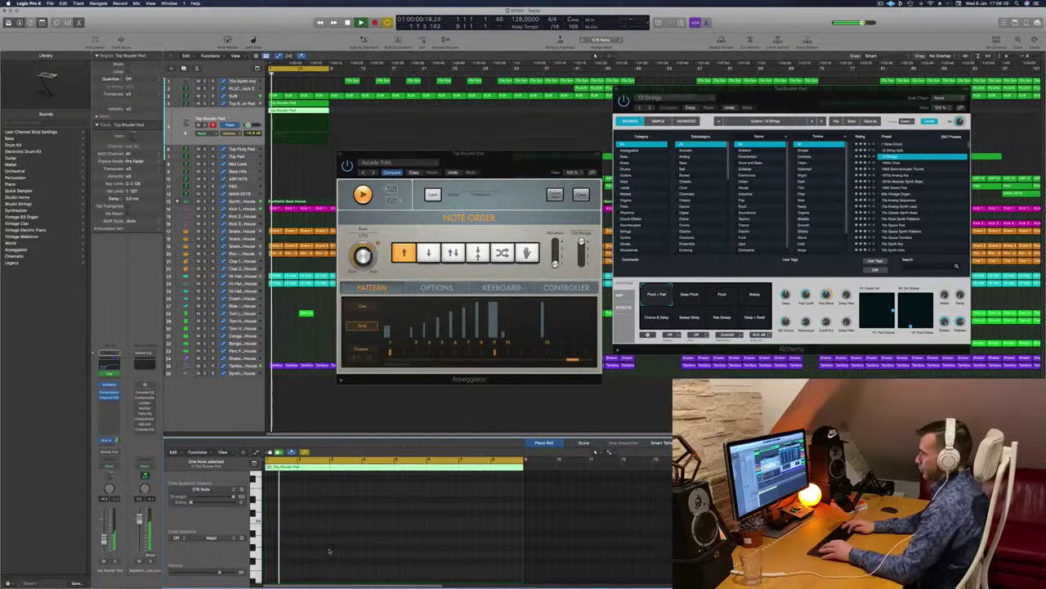
Switch the Arpeggiator to the Bouncing Funk preset and raise the pad track's volume.
drag(529, 161, 554, 140)
click(395, 165)
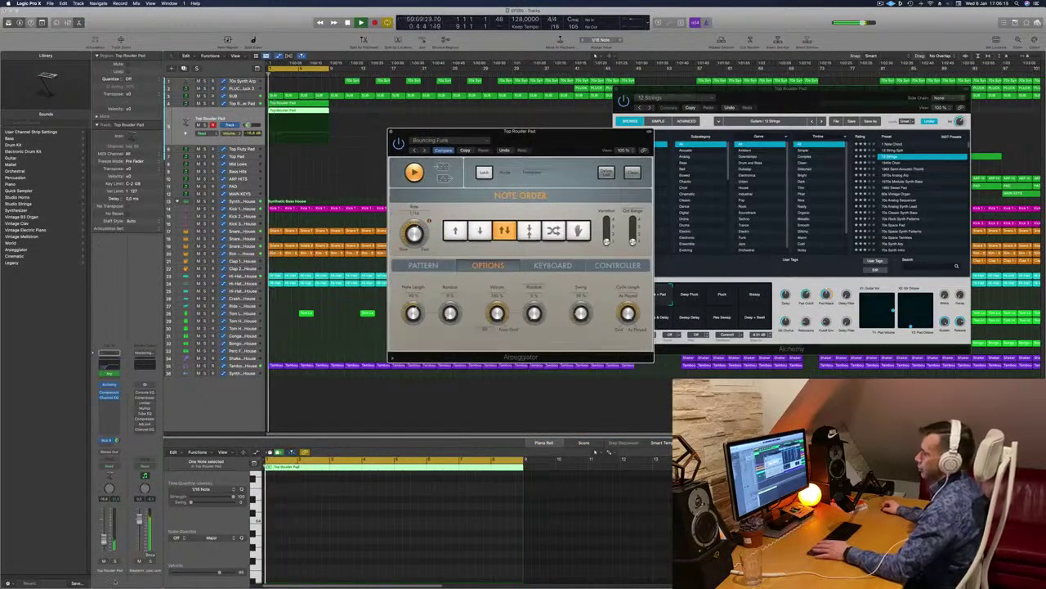
drag(106, 535, 106, 533)
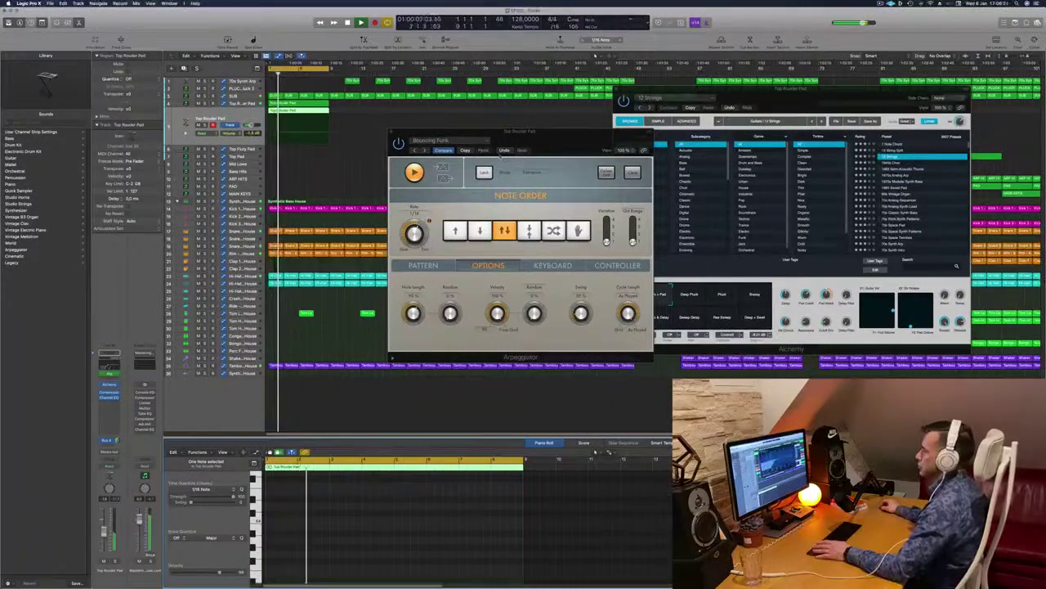
Lower the low-cut frequency in the pad track's Channel EQ and close the EQ.
click(108, 397)
drag(524, 216, 474, 214)
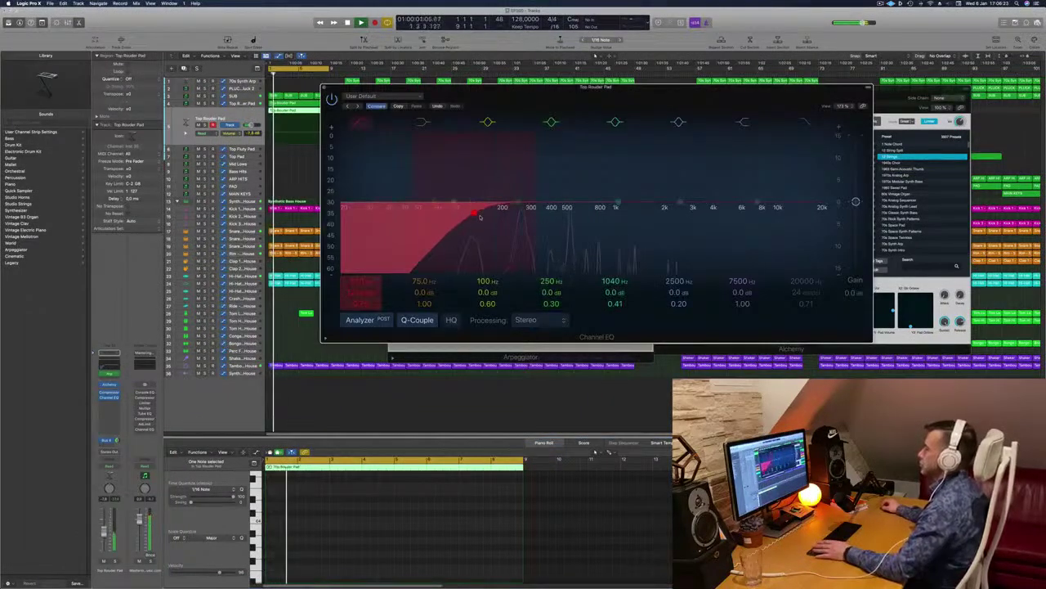
click(327, 89)
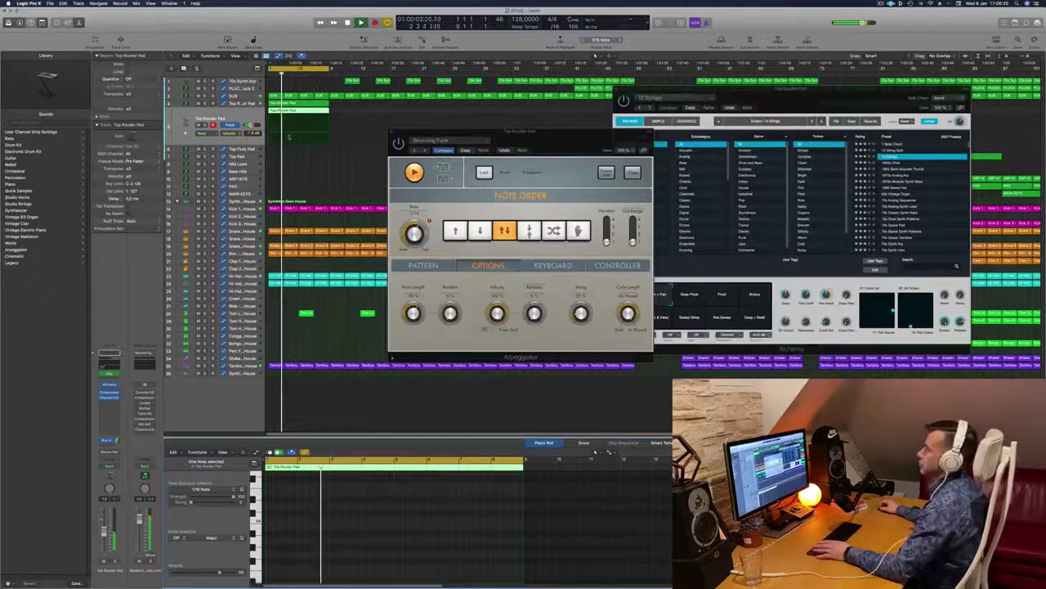
Split the lower Top Rouder Pad region and its crossing note at bar 3, keeping only the first two bars.
drag(521, 132, 632, 179)
click(503, 178)
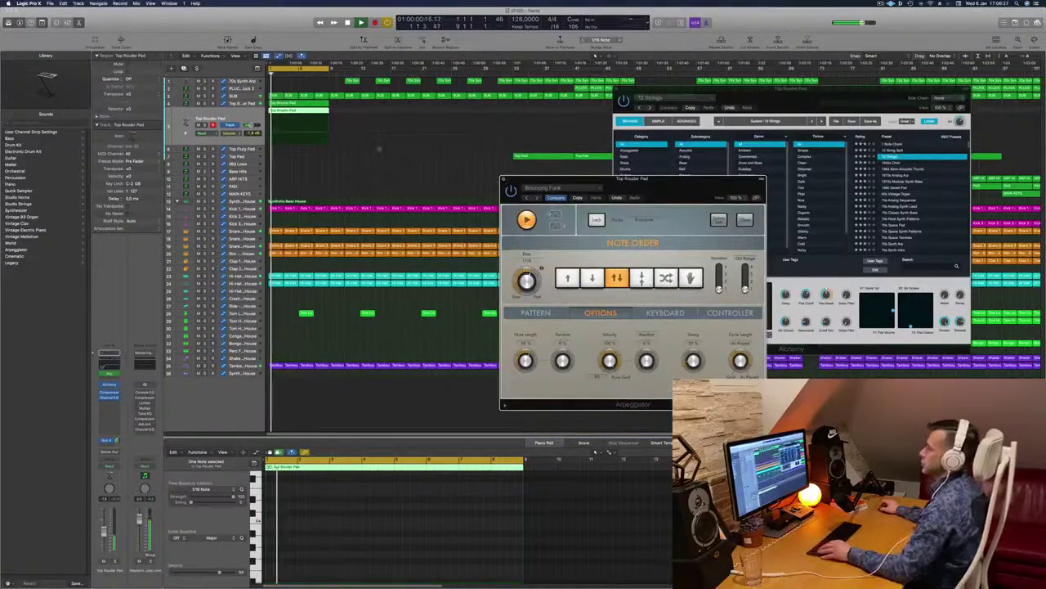
key(super+Right)
key(super+Right)
key(super+Right)
key(super+Right)
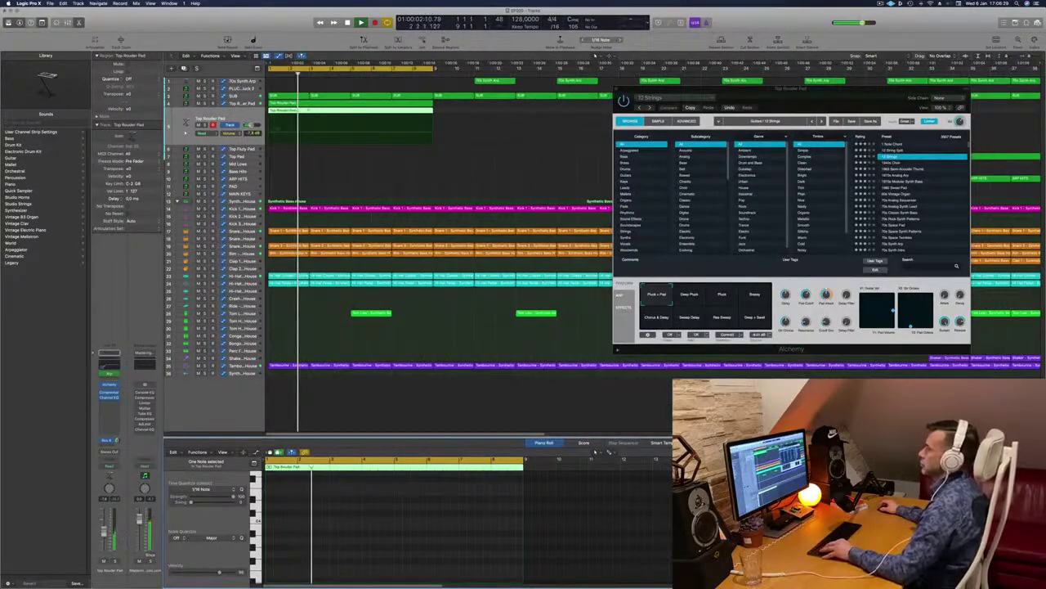
super+double_click(309, 110)
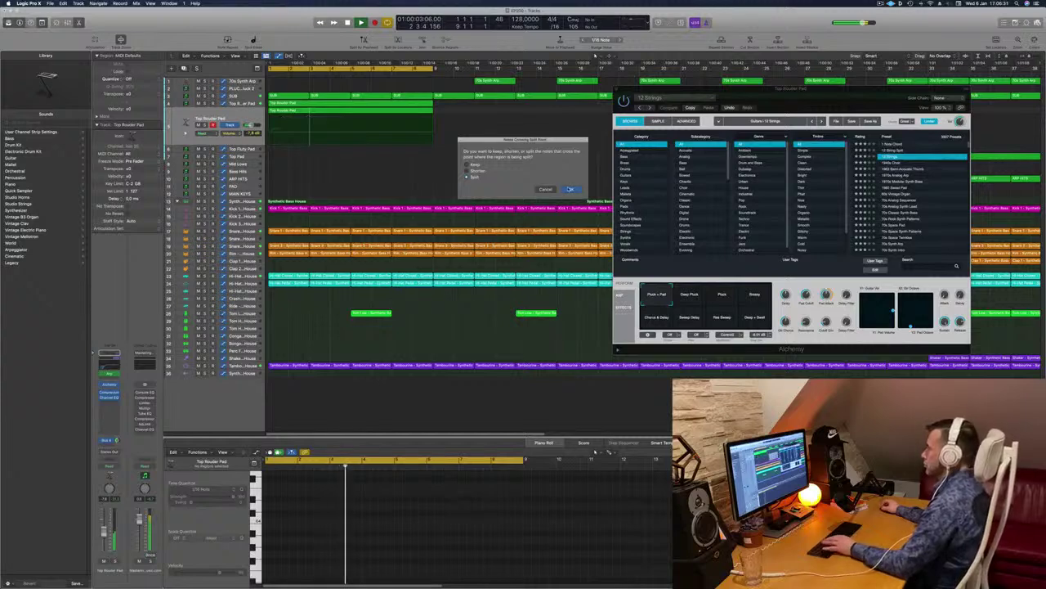
click(569, 189)
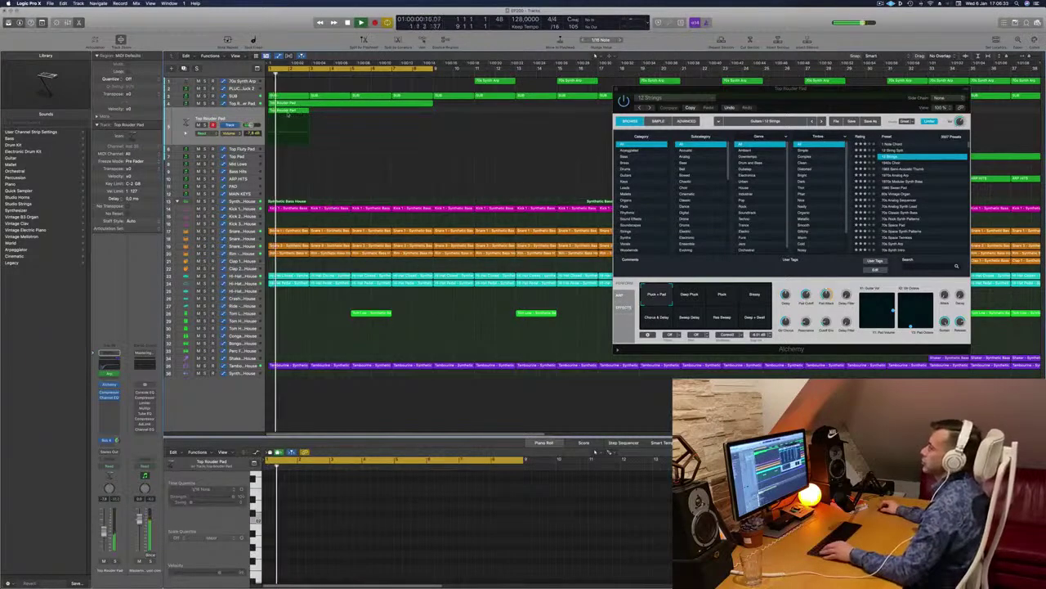
Repeat the two-bar Top Rouder Pad region until it fills the first eight bars.
drag(288, 115, 431, 115)
key(Return)
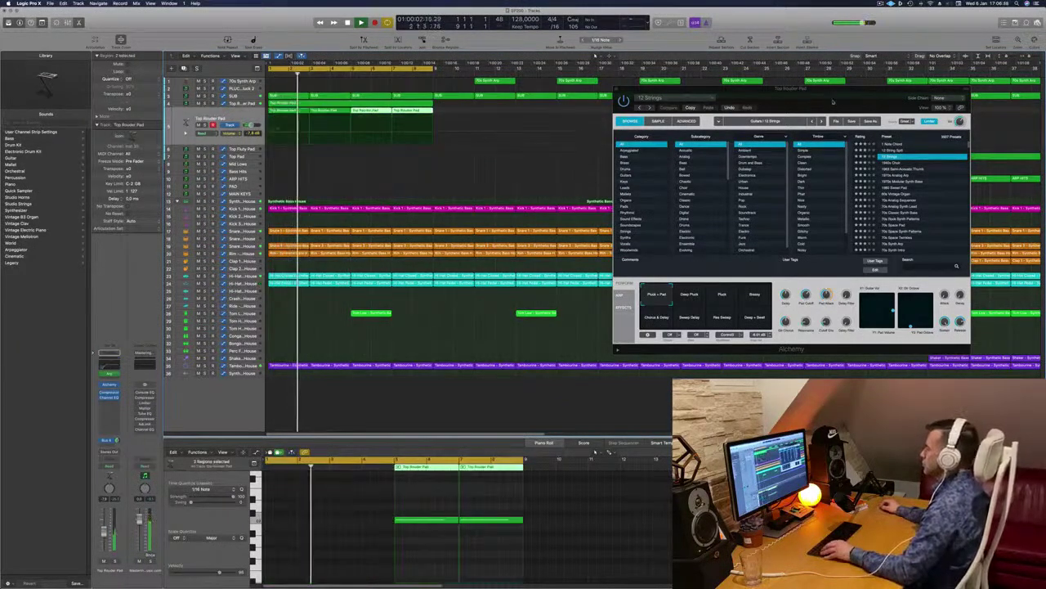
drag(834, 103, 543, 171)
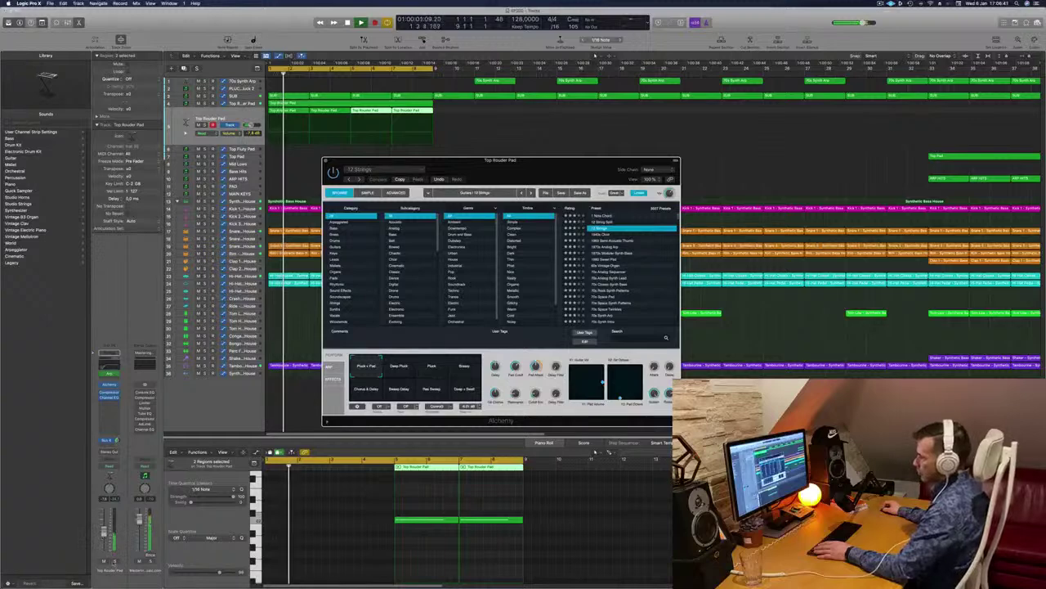
Check the repeated pad part briefly in solo and restart playback from the beginning.
click(114, 561)
click(114, 562)
key(Return)
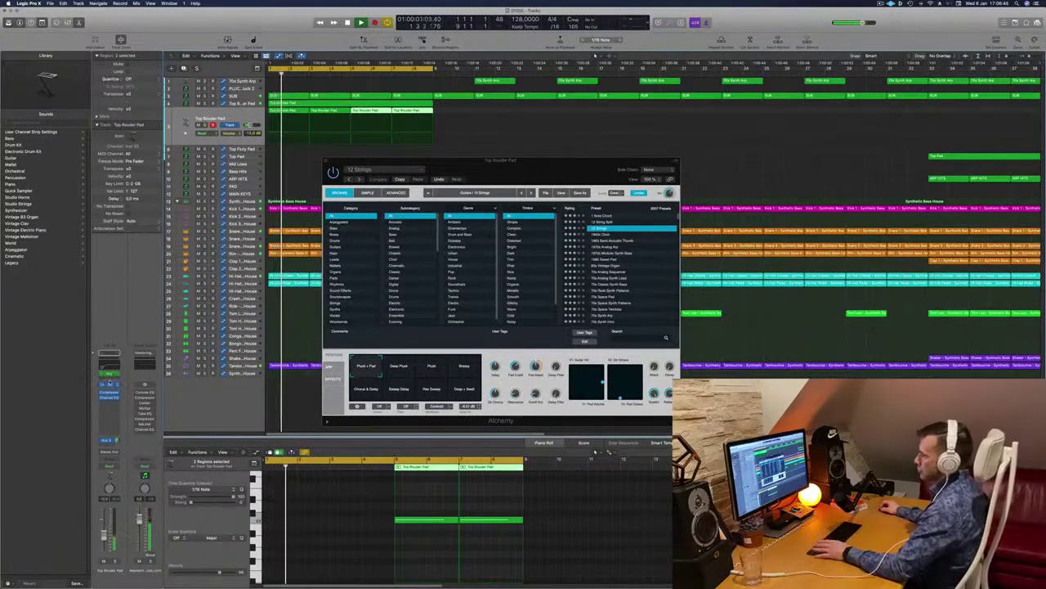
Reopen the pad track's Arpeggiator and audition the Chord Cycle 01 and Classic Cycle 01 presets.
click(109, 374)
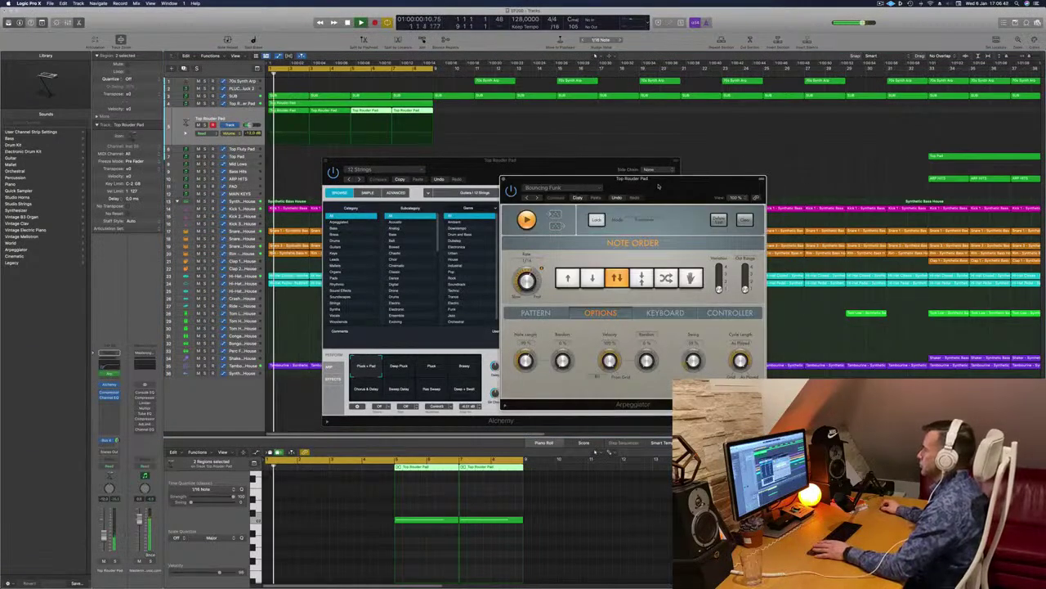
drag(657, 188, 557, 183)
click(436, 194)
key(space)
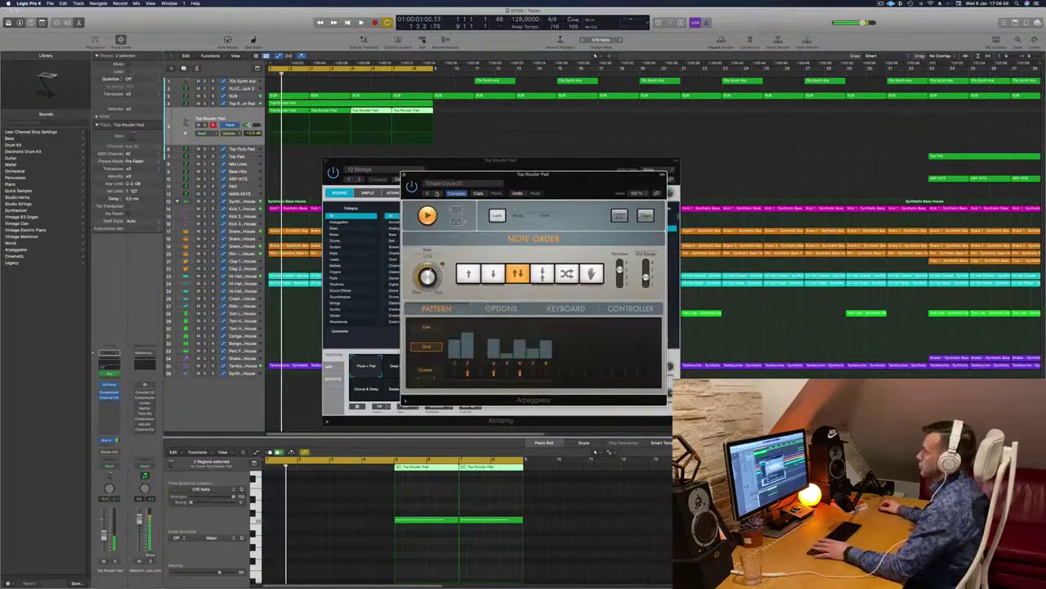
drag(584, 179, 513, 182)
click(365, 196)
key(space)
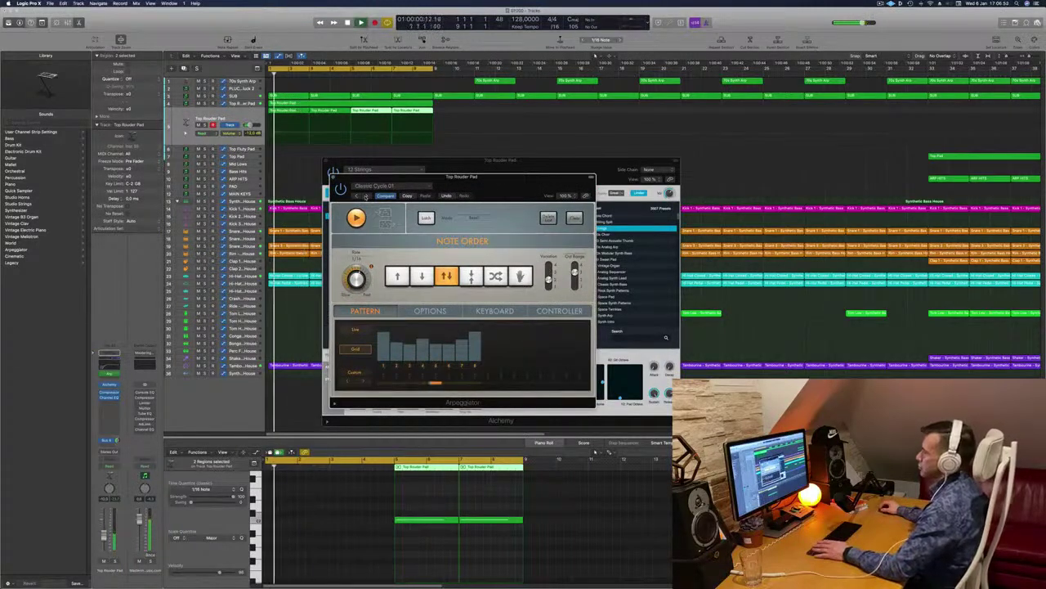
Audition further Arpeggiator presets from Classic Cycle 03 through Classic Groove 01, then load Groovy Cycle 01.
click(365, 196)
click(366, 196)
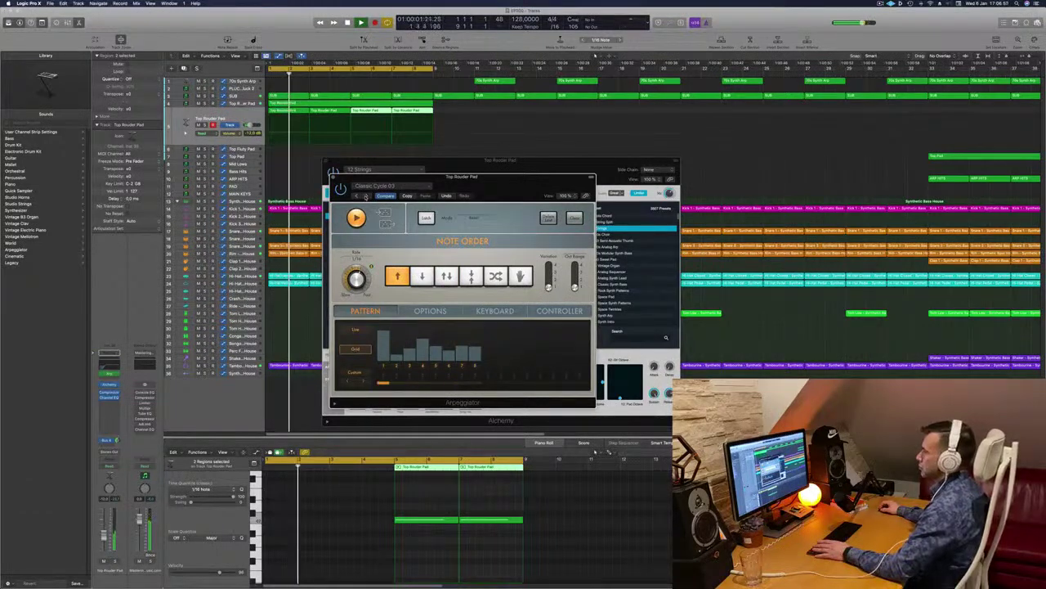
click(365, 196)
drag(483, 193, 559, 185)
click(478, 192)
click(478, 189)
click(477, 189)
click(501, 181)
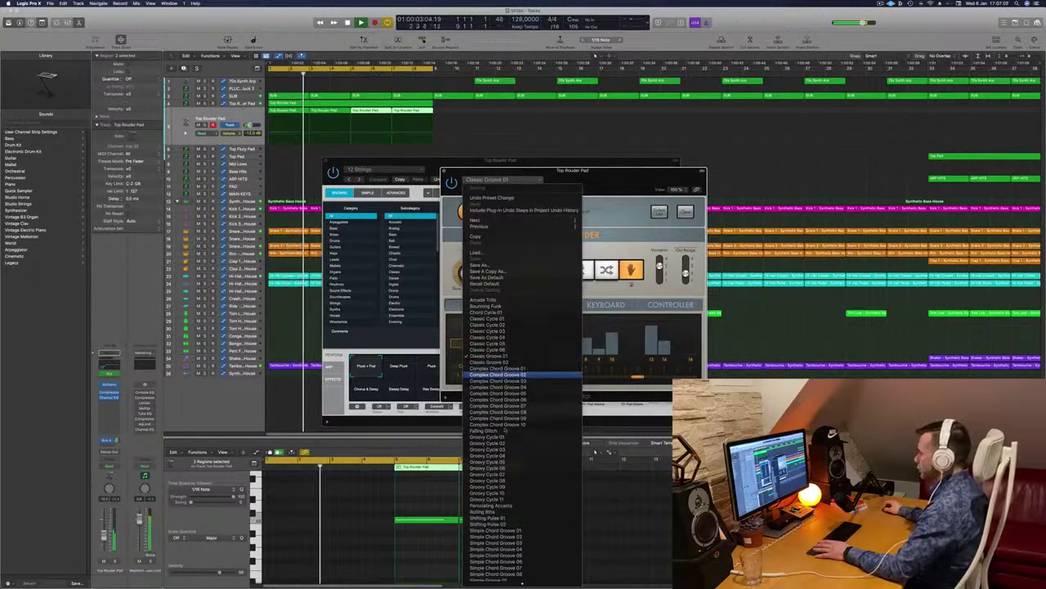
click(507, 437)
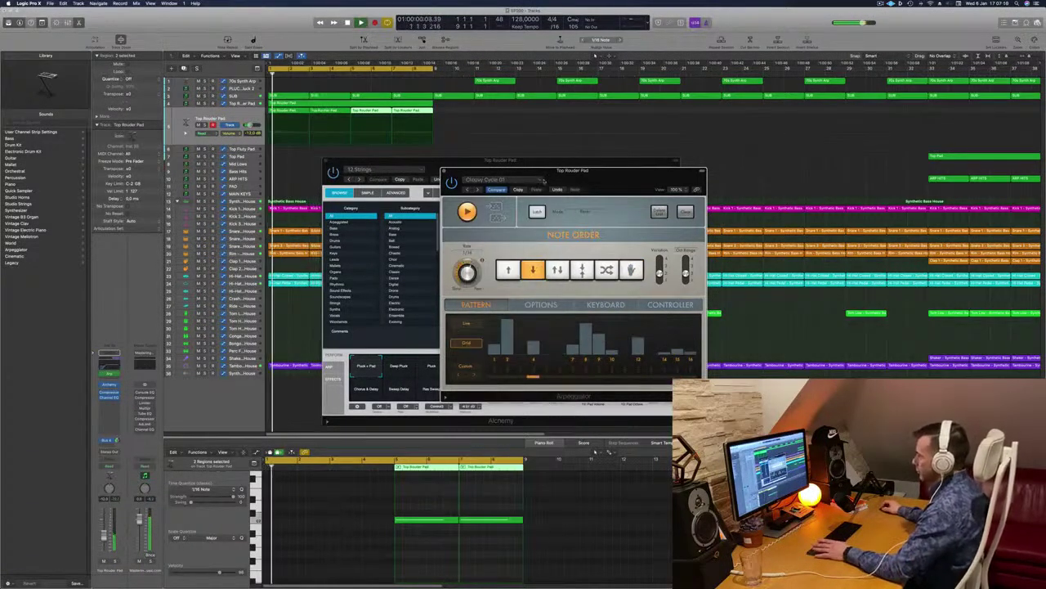
Recall the Arpeggiator's default settings and audition the pad track in solo.
click(494, 180)
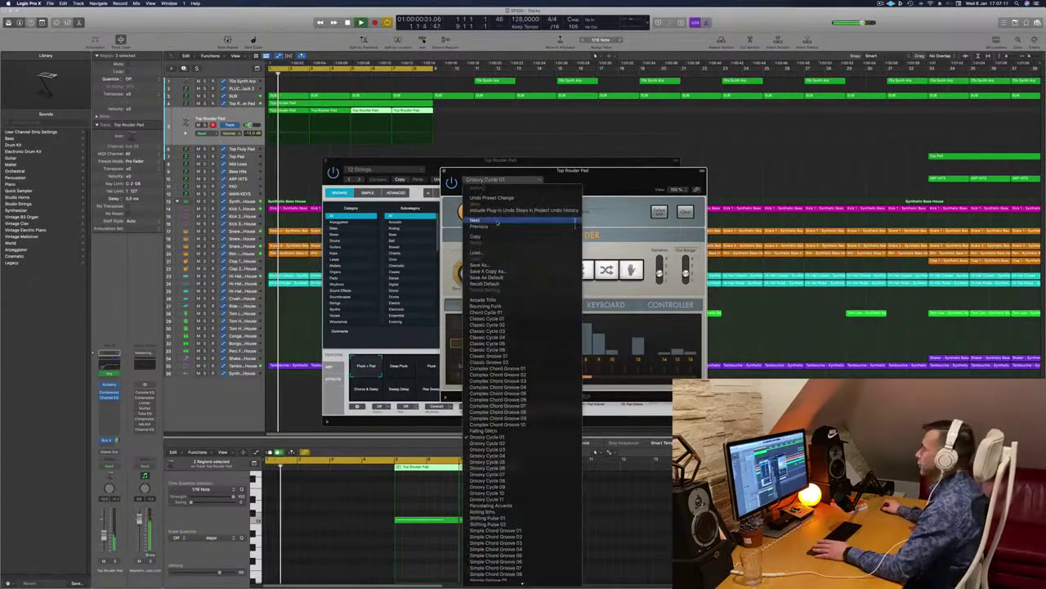
click(487, 284)
drag(606, 185, 601, 158)
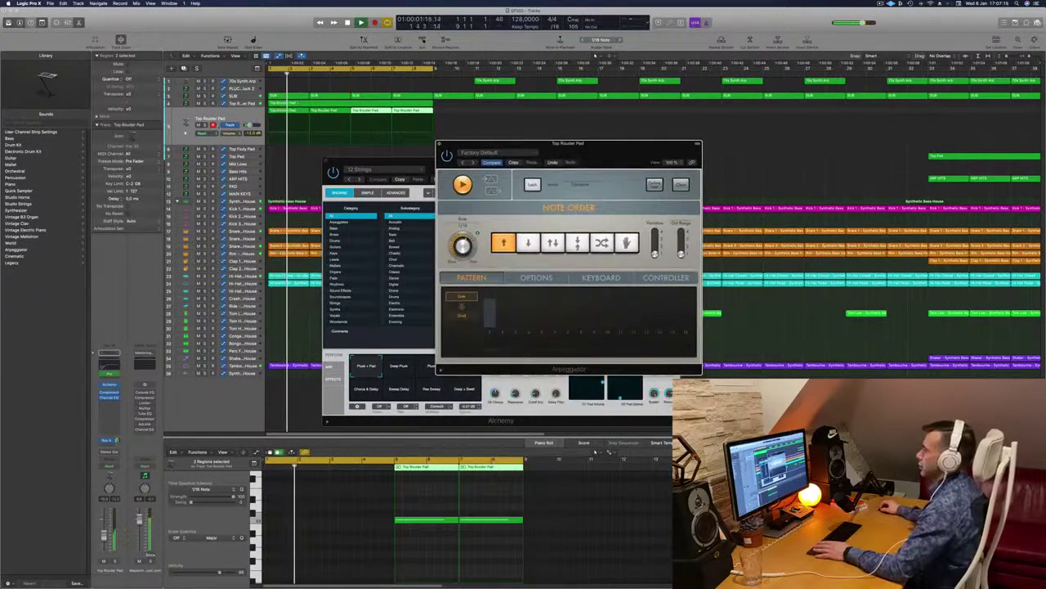
key(ctrl+s)
drag(597, 152, 775, 78)
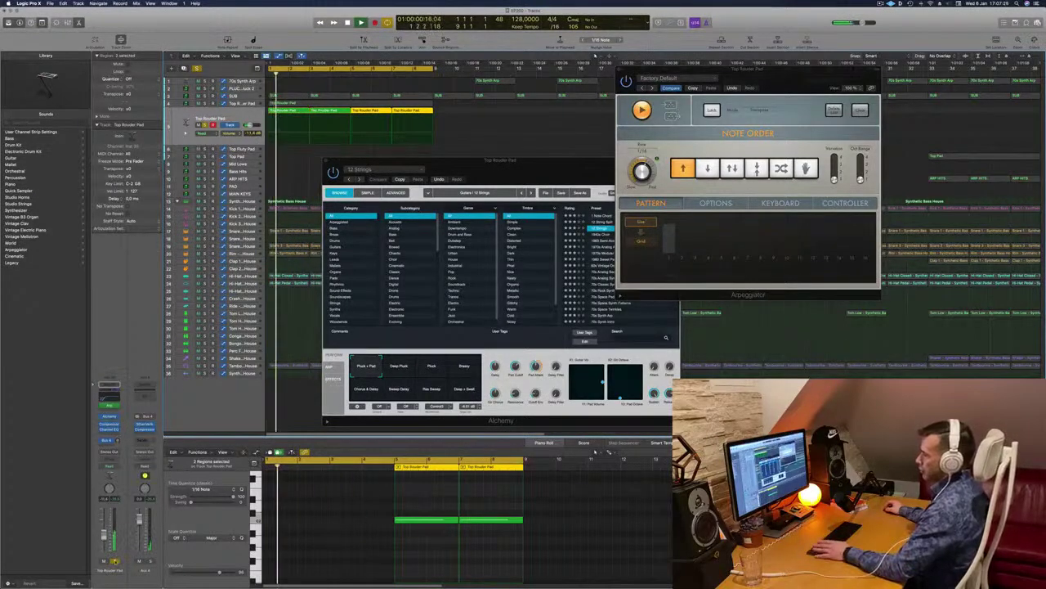
Display the Arpeggiator's Options settings, audition the pad against the mix, and close the Arpeggiator window.
drag(746, 78, 578, 148)
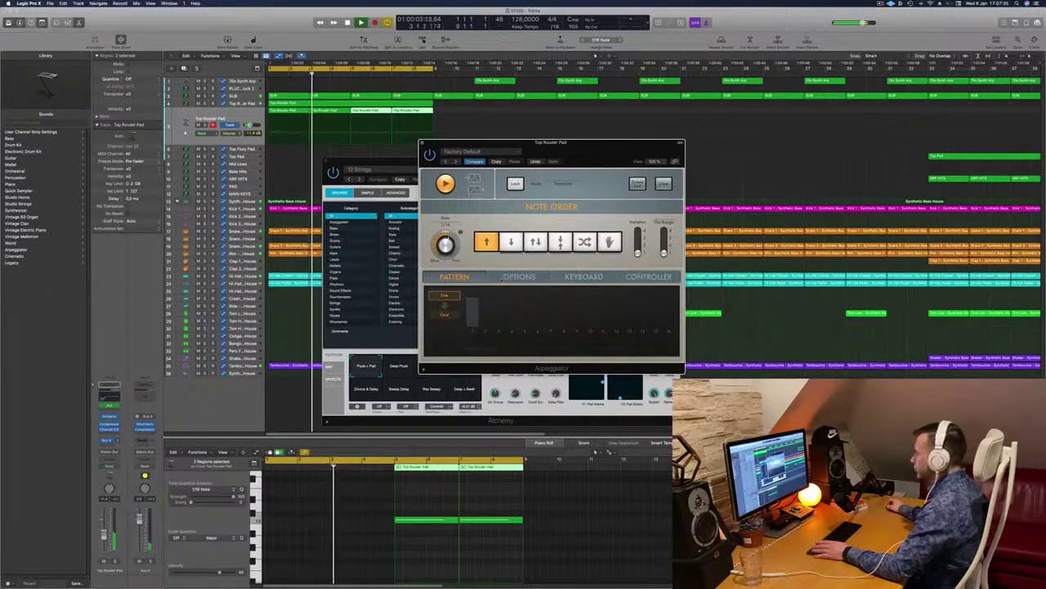
click(508, 278)
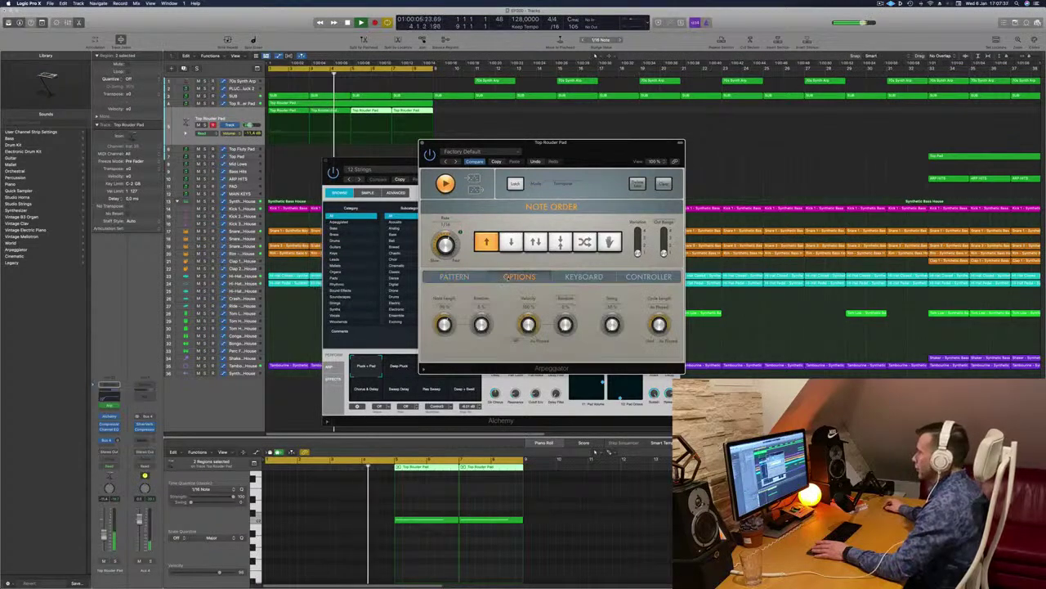
key(space)
key(space)
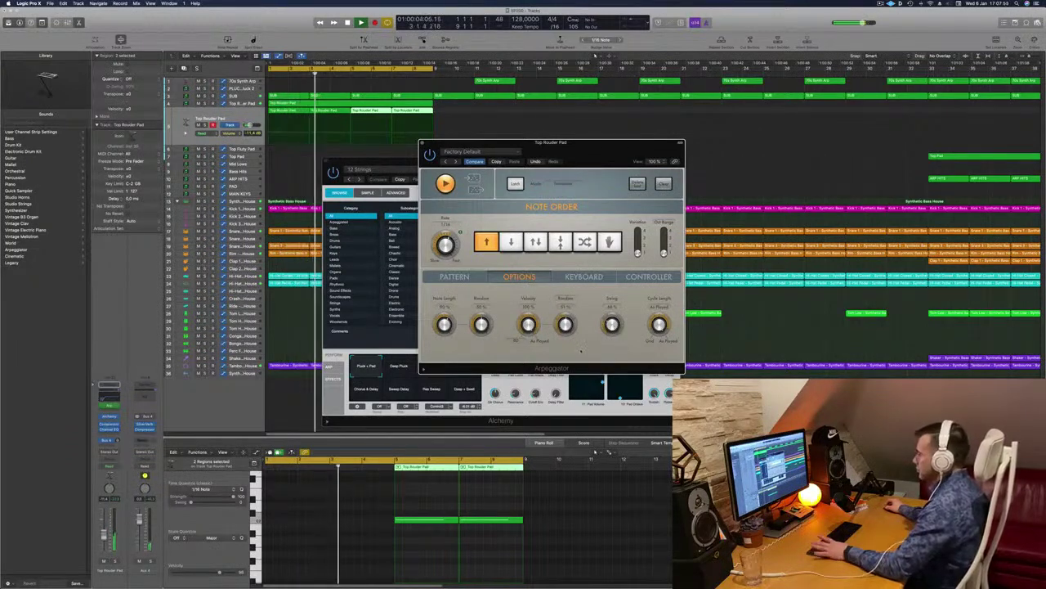
drag(590, 148, 678, 148)
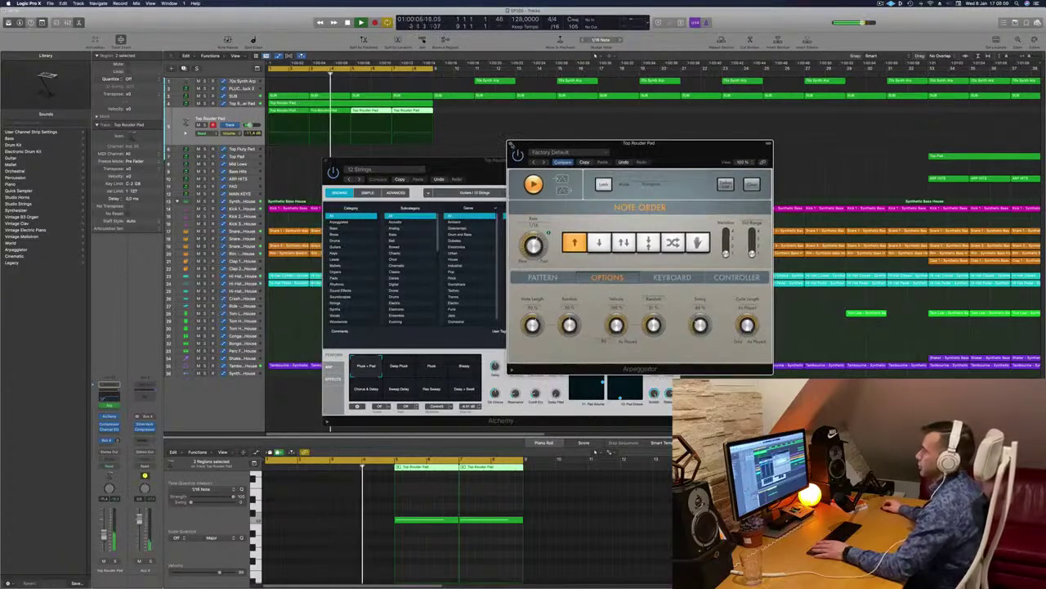
click(511, 143)
Audition Alchemy's Deep Pluck, Pluck and Chorus & Delay variations, settle on Sweep Delay, and set the pad's volume to about -13 dB.
key(ctrl+s)
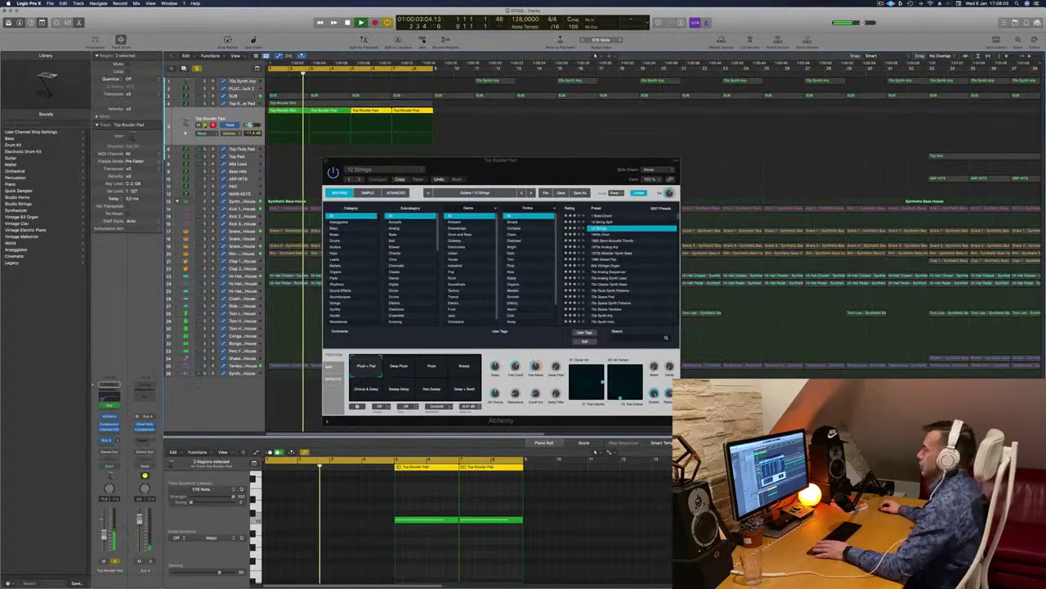
key(ctrl+s)
drag(571, 180, 618, 184)
click(446, 375)
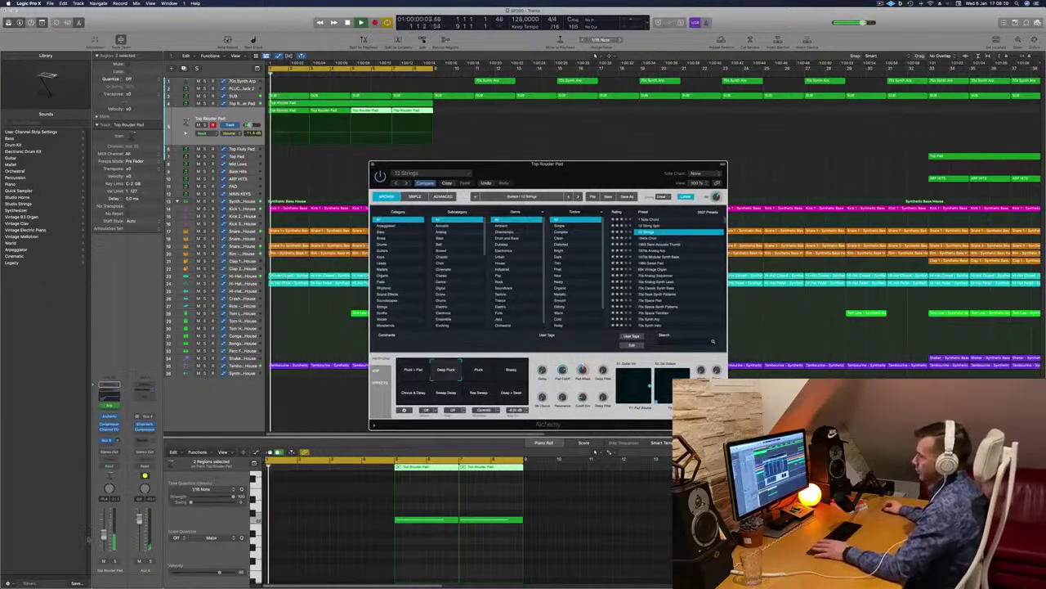
click(596, 452)
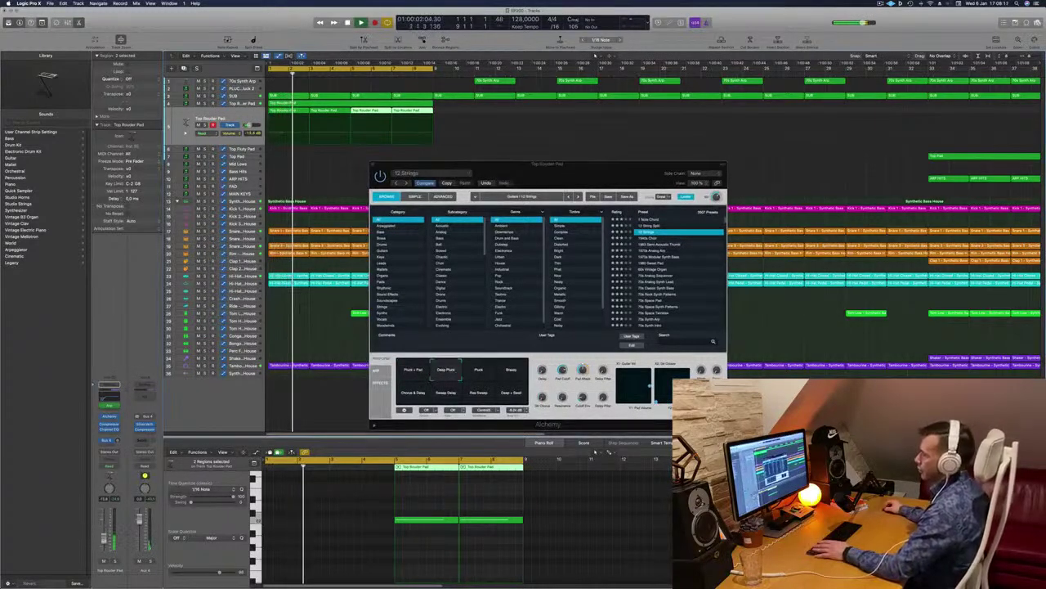
click(480, 370)
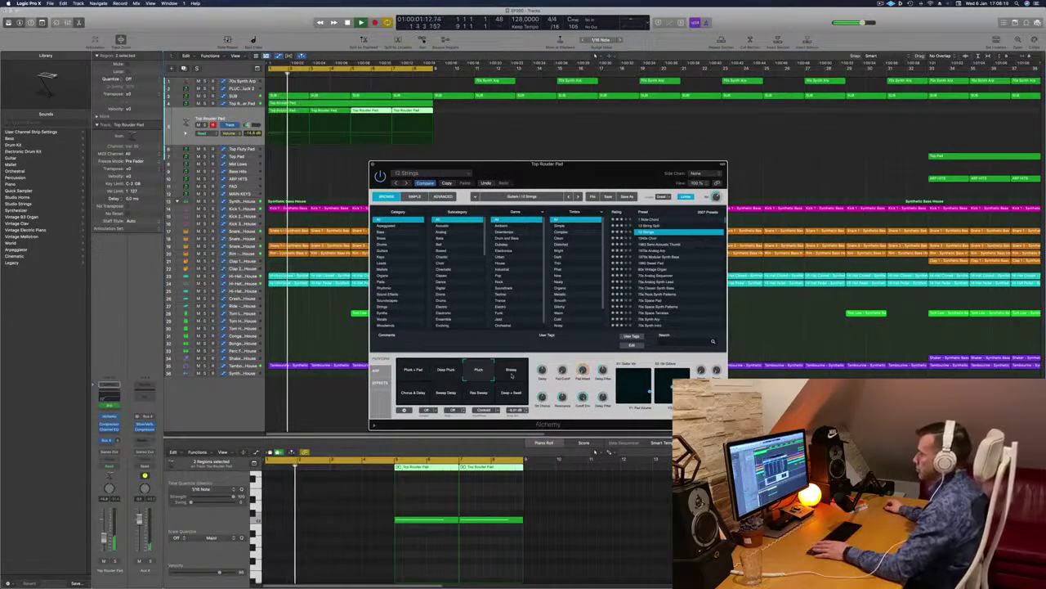
click(512, 375)
click(416, 393)
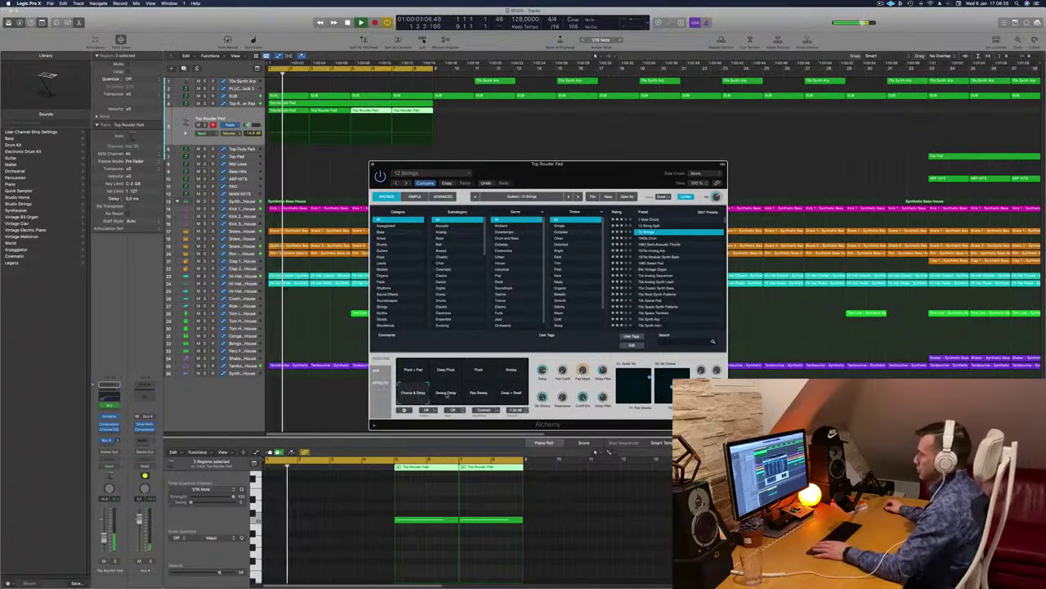
click(445, 394)
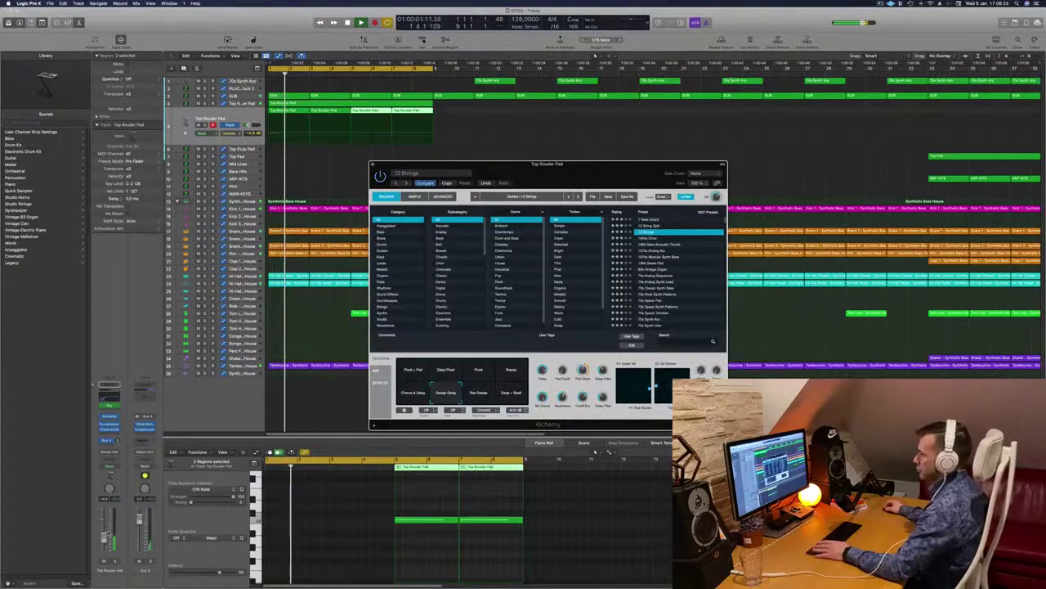
drag(104, 538, 105, 536)
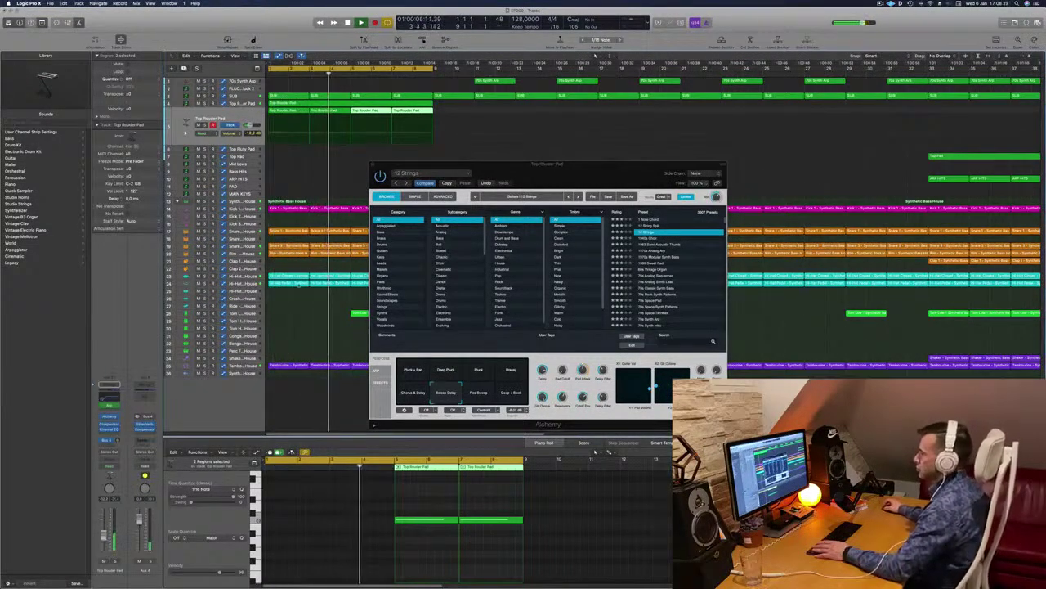
key(v)
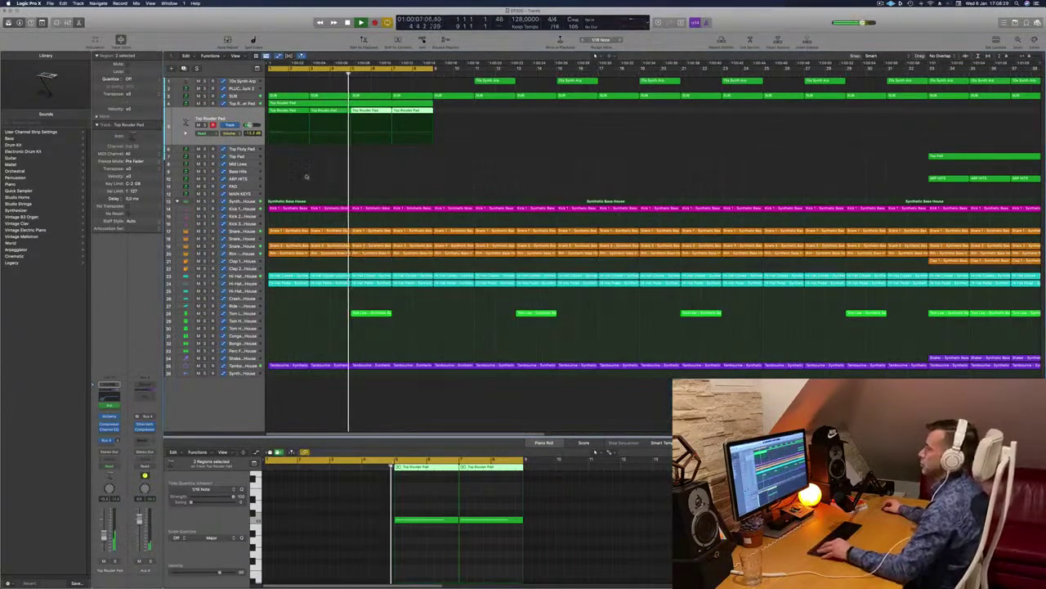
Copy the opening eight bars of regions on both Top Rouder Pad tracks so the copies start at bar 9.
key(super+Left)
key(super+Left)
key(super+Left)
key(super+Left)
key(super+Left)
click(296, 182)
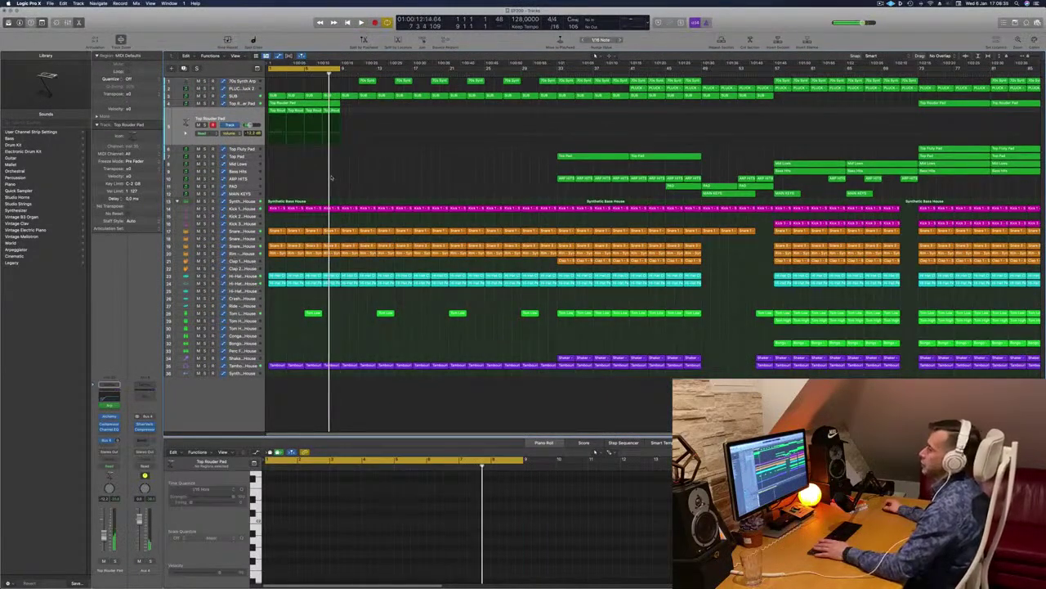
key(Return)
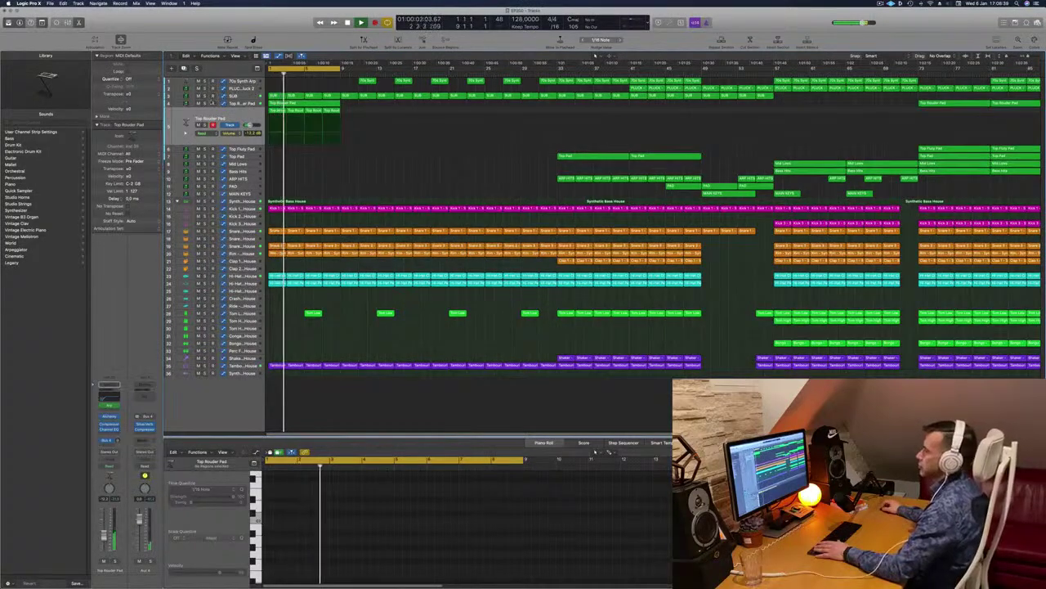
key(Return)
drag(353, 102, 379, 109)
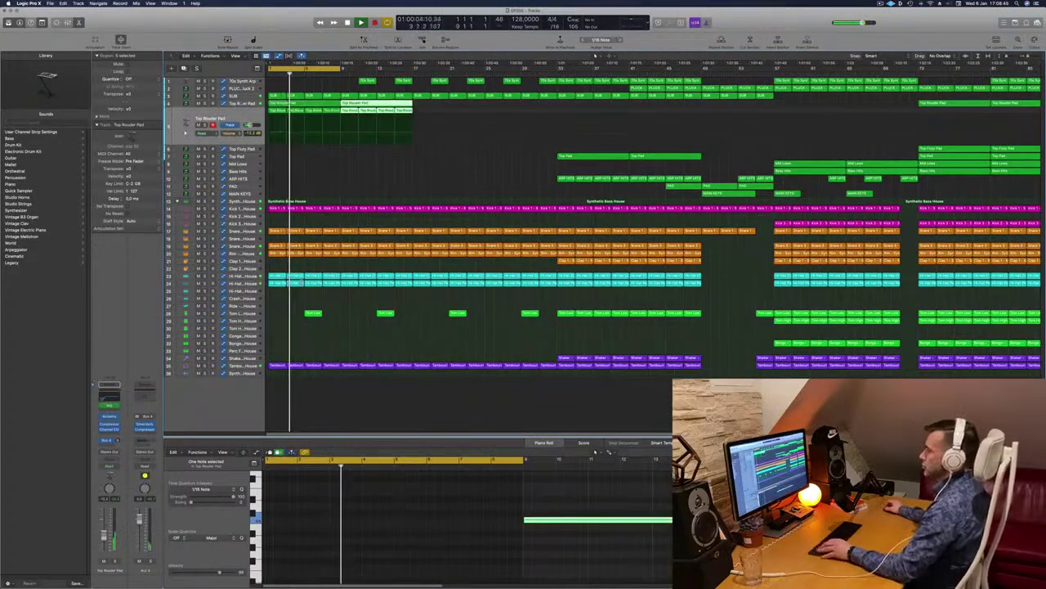
Try the opening eight bars without the four tambourine regions and undo the deletion.
scroll(289, 300, down, 1)
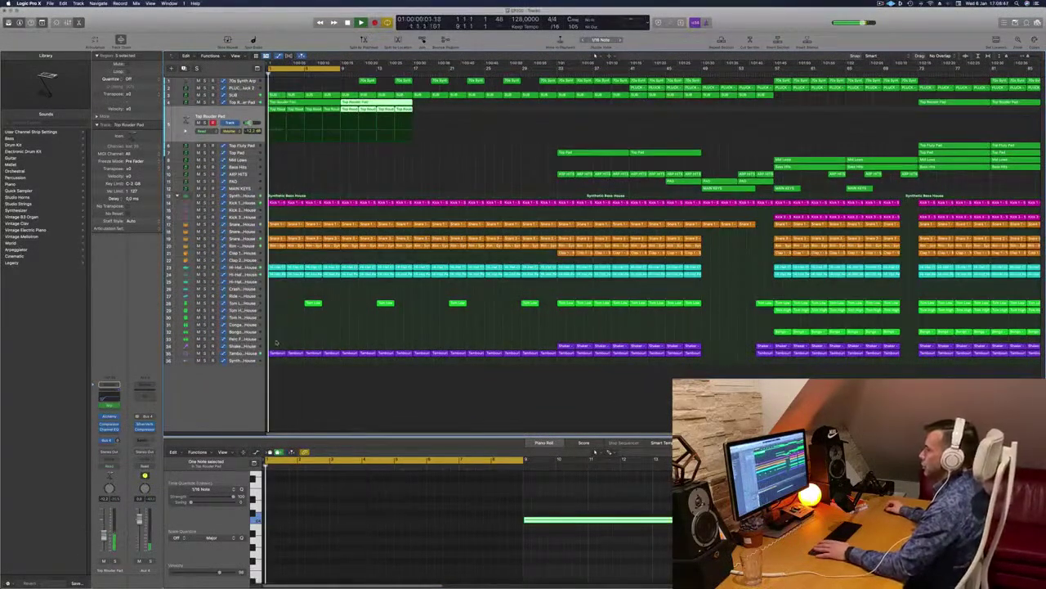
drag(276, 342, 335, 365)
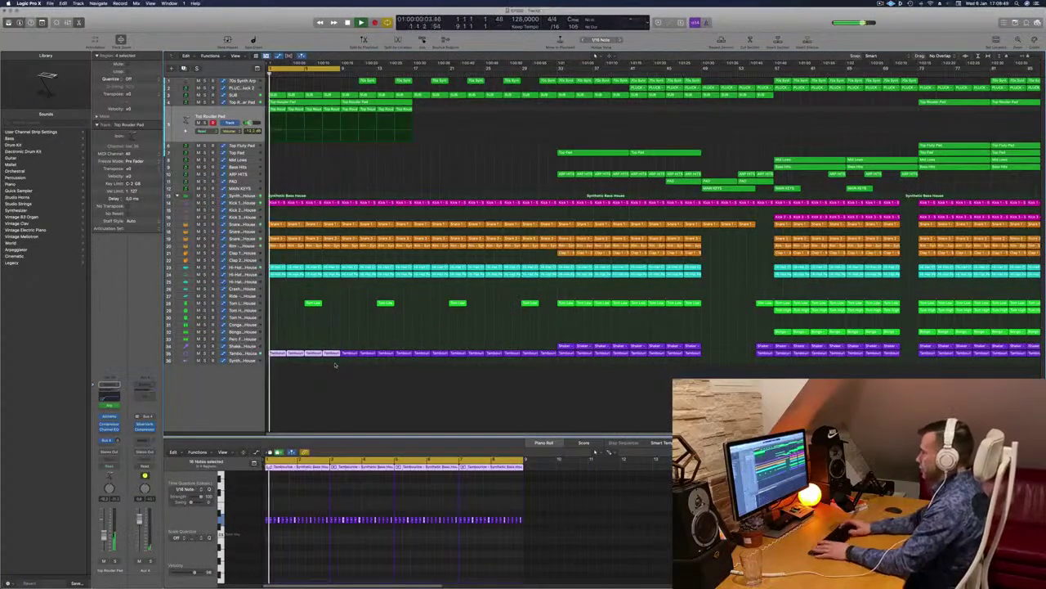
key(Delete)
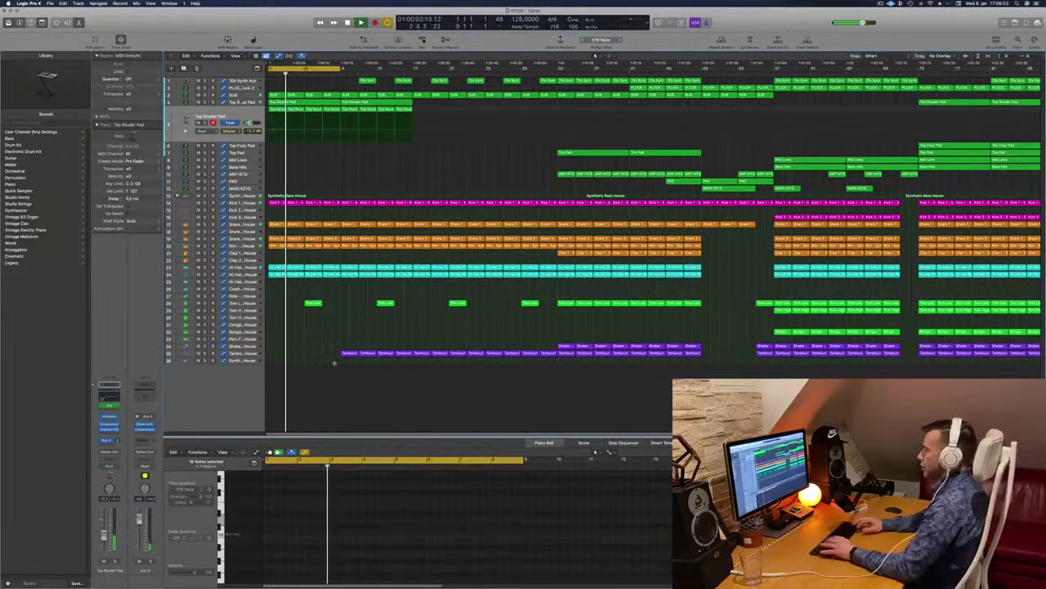
key(super+z)
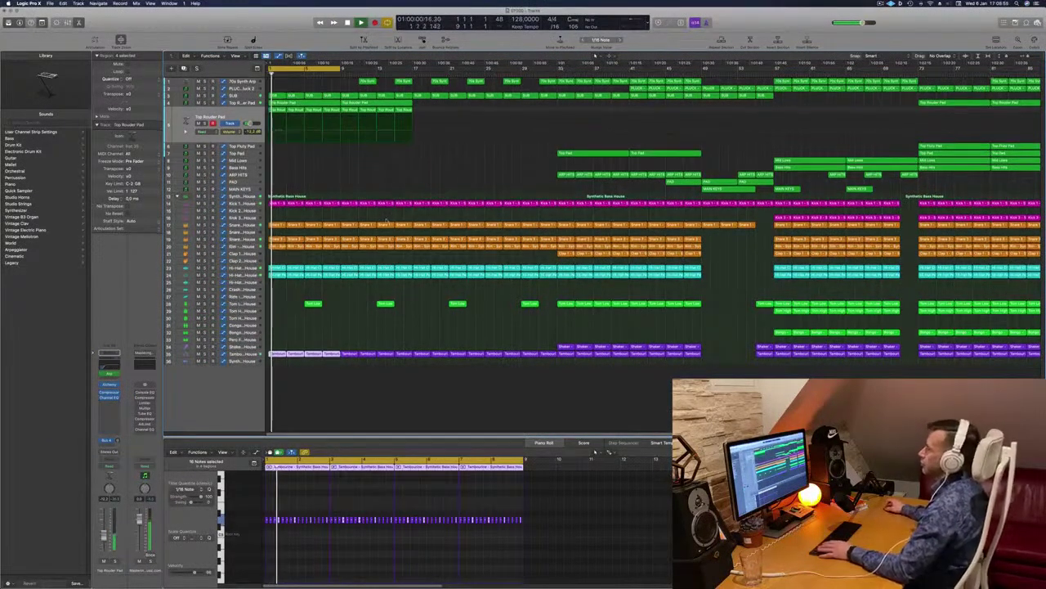
click(363, 179)
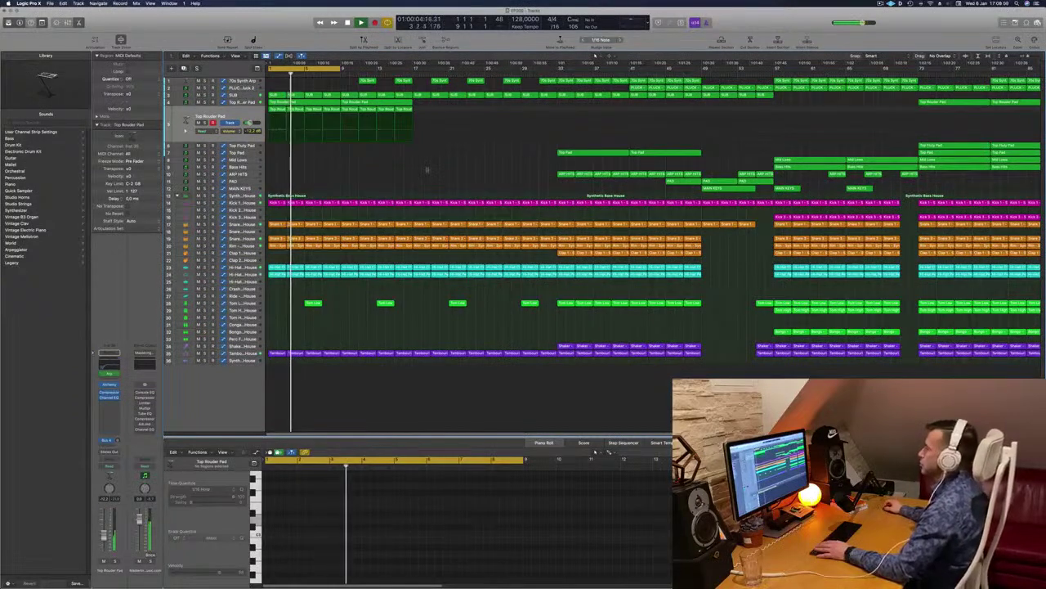
Duplicate the Top Pad track and copy its bar 33 region to bar 1 on the new track.
key(super+Left)
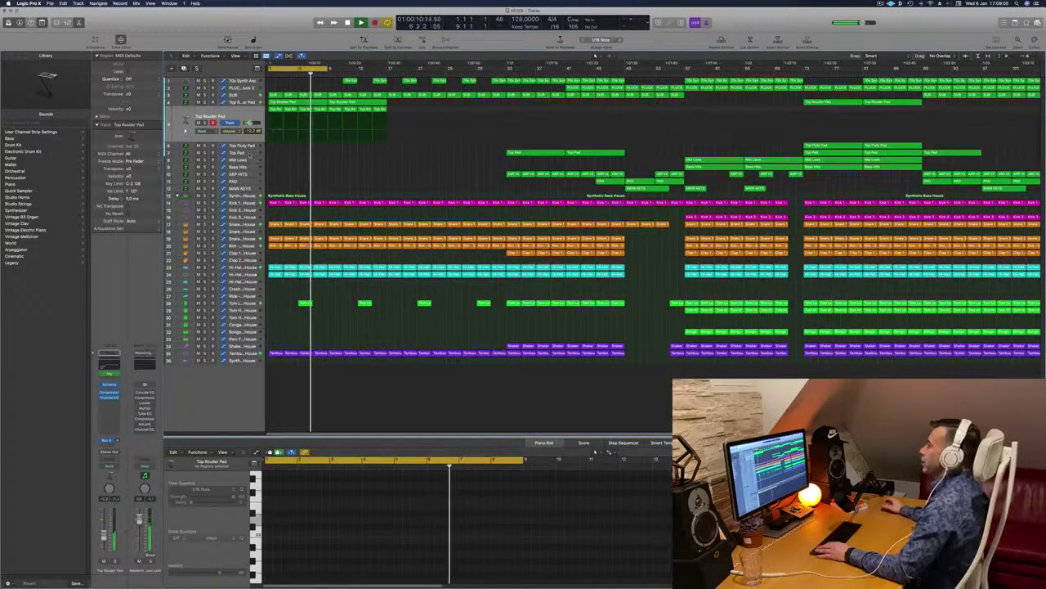
click(494, 152)
key(space)
key(Return)
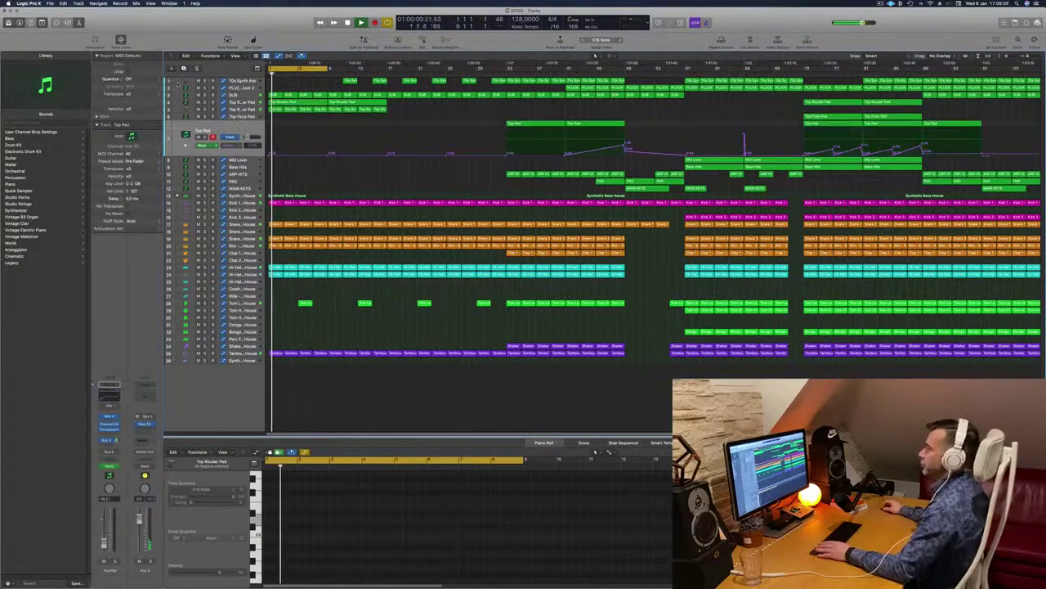
key(a)
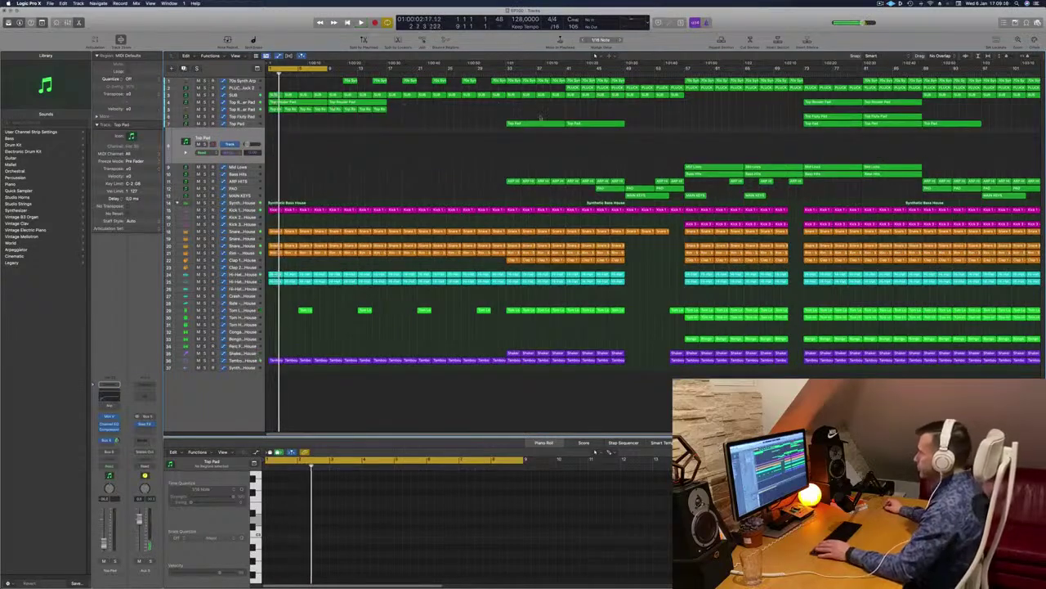
click(538, 124)
drag(538, 124, 300, 156)
key(space)
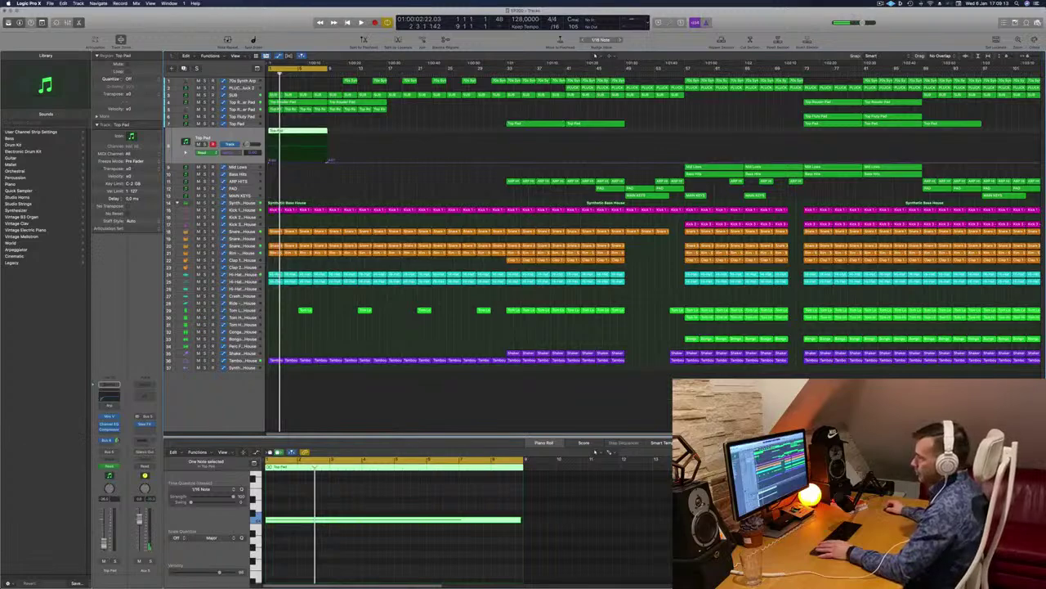
Route the new Top Pad track's output to Stereo Output and return the playhead to the beginning.
click(113, 452)
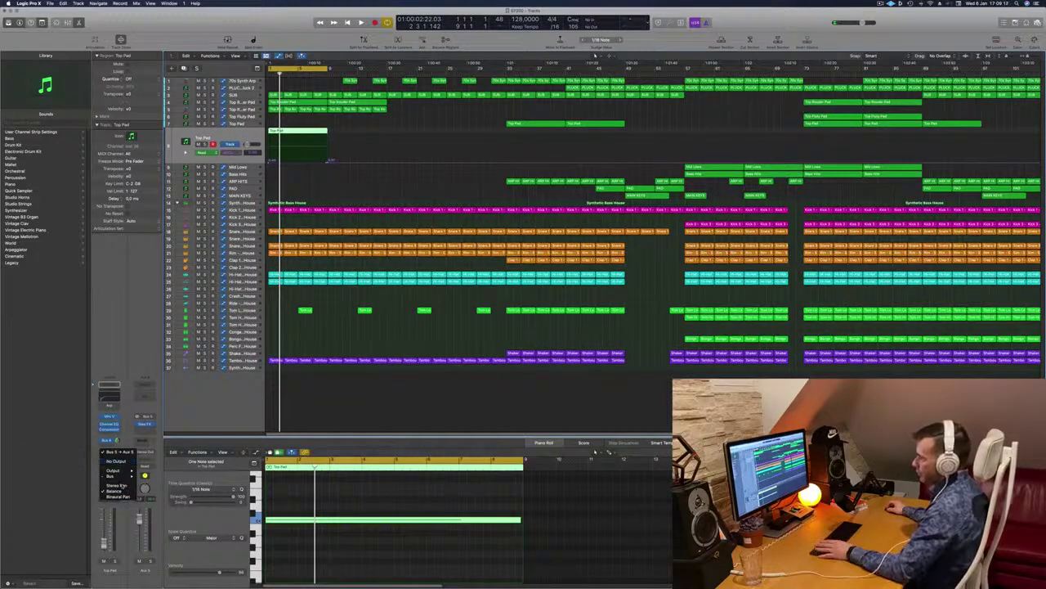
click(155, 472)
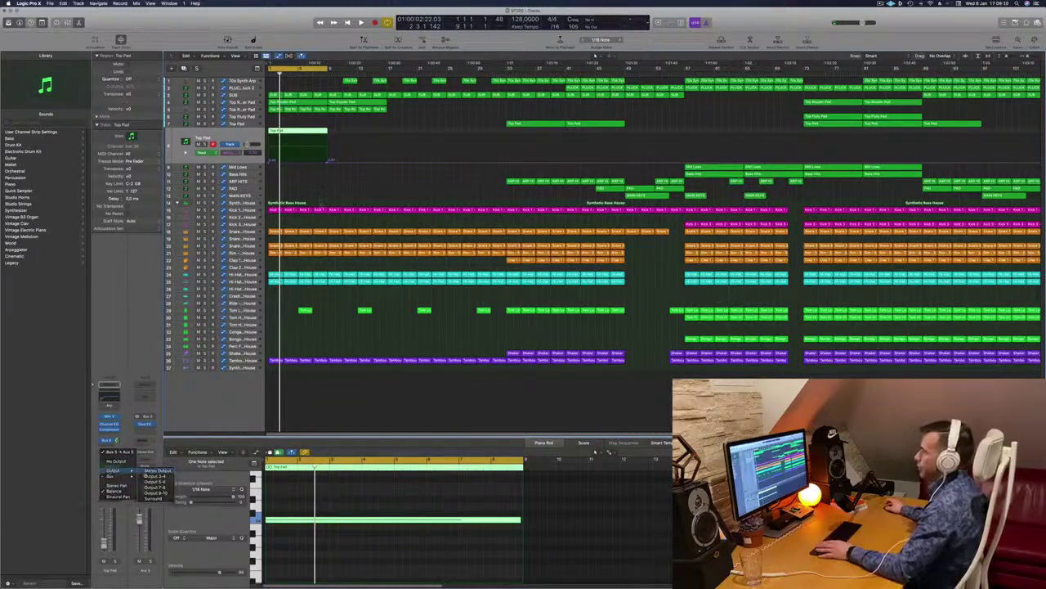
key(Return)
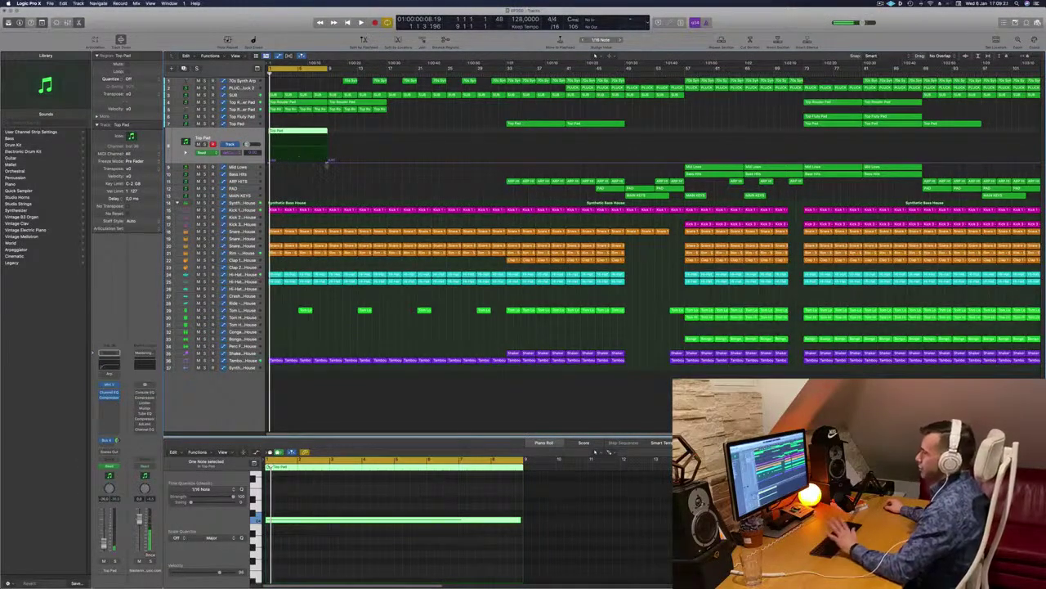
Draw a gently rising automation ramp across the new Top Pad region from bar 1 to bar 9 and audition it.
drag(278, 163, 329, 155)
click(328, 163)
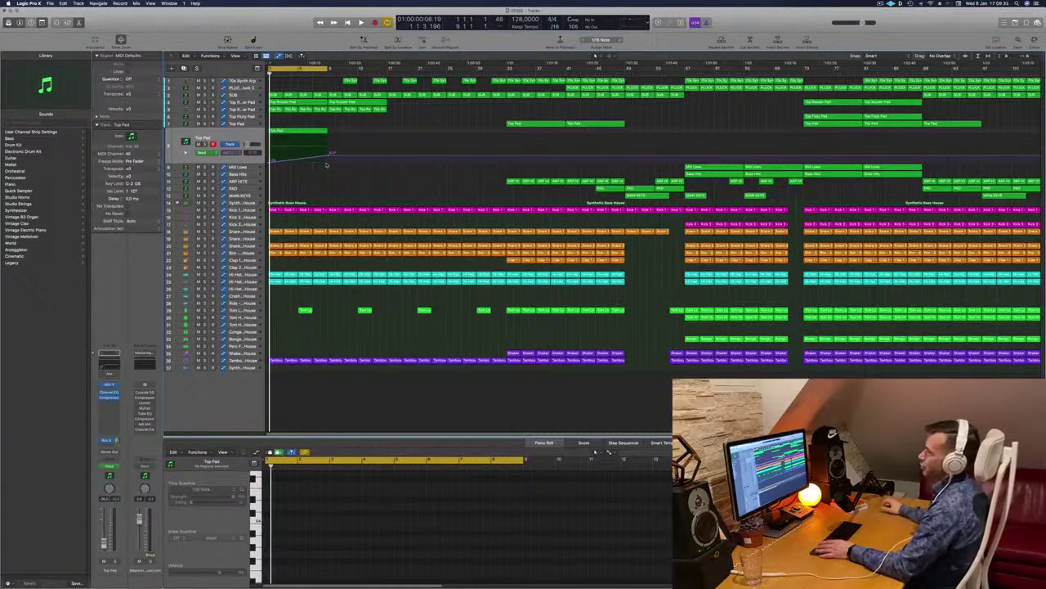
key(space)
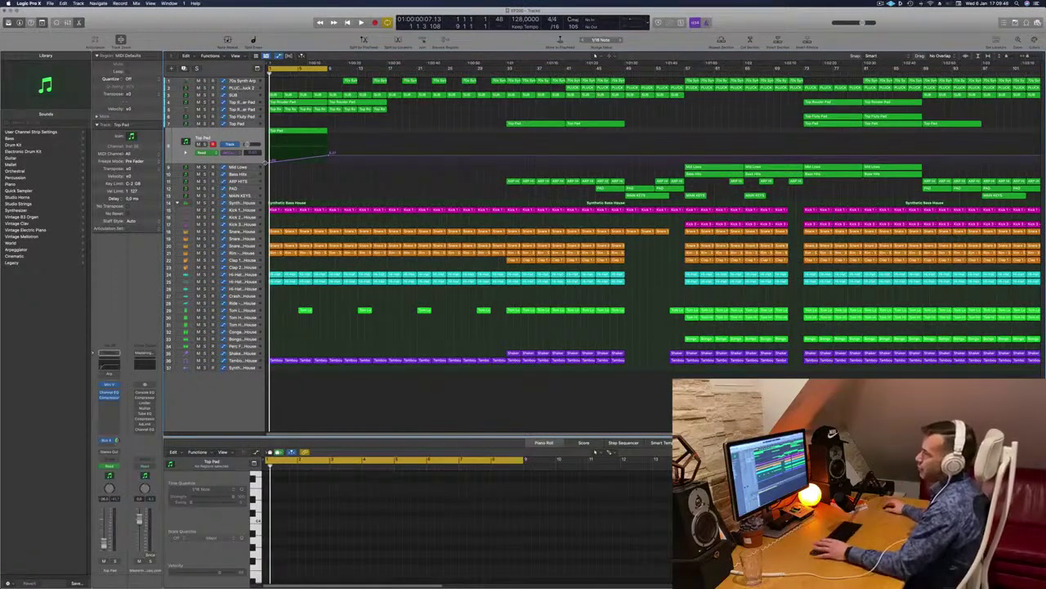
key(space)
click(238, 133)
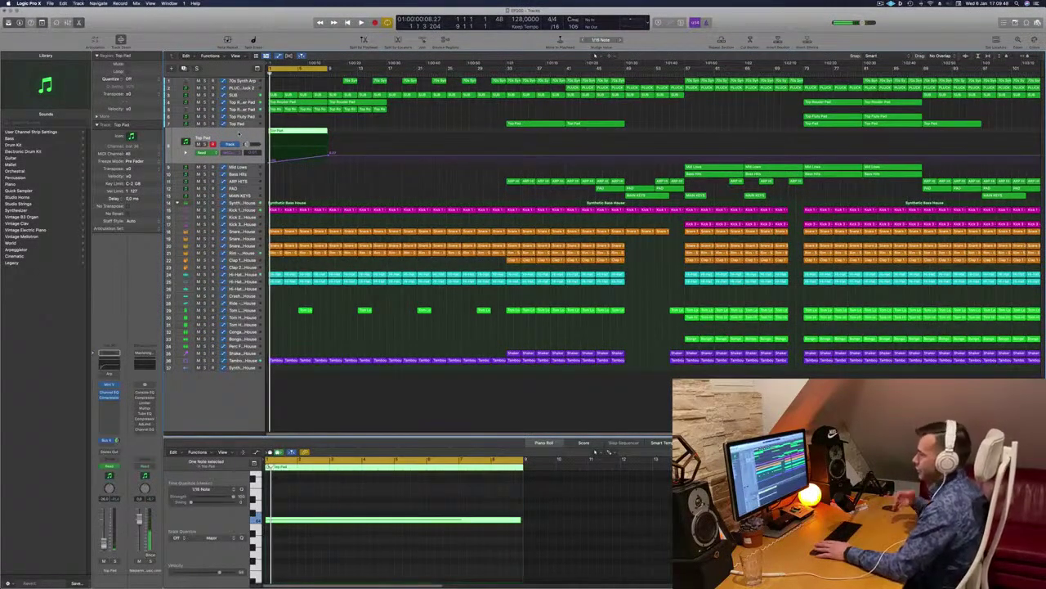
key(space)
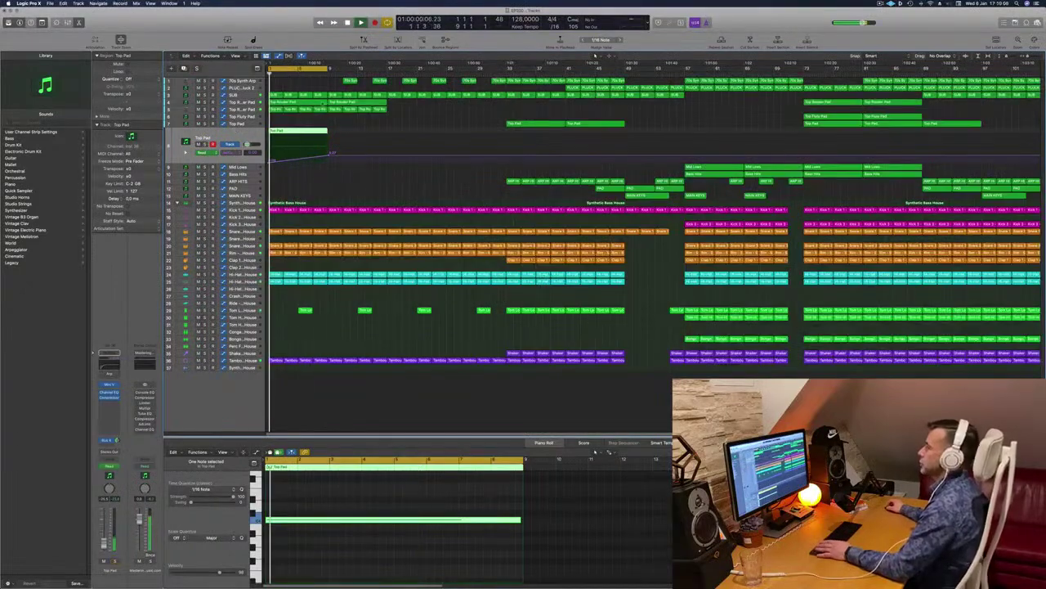
Move the new Top Pad region to start at bar 5 and extend the playback cycle to bar 17.
drag(293, 131, 318, 131)
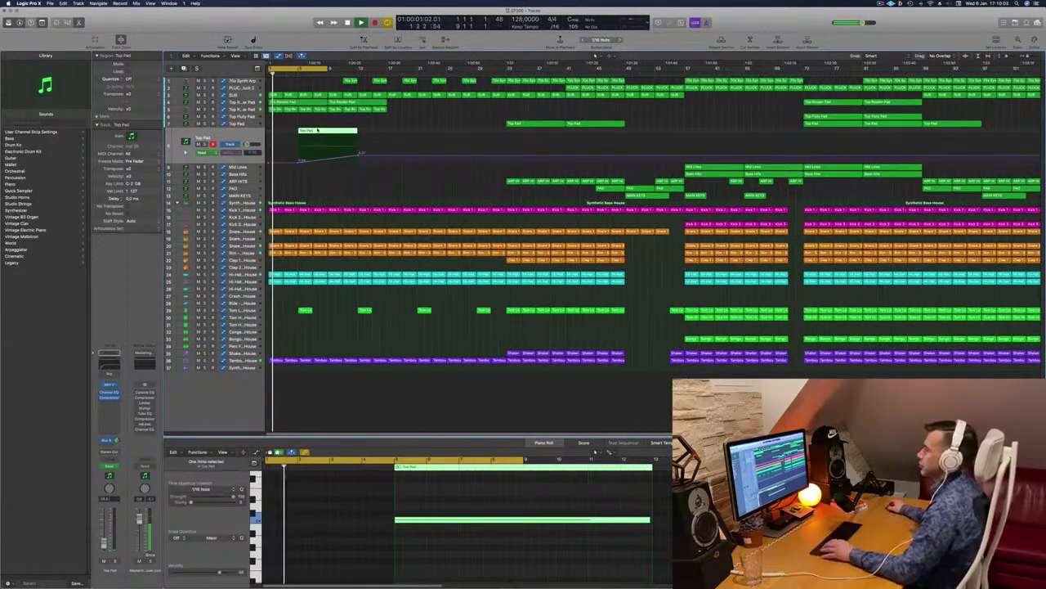
drag(327, 68, 388, 74)
click(352, 187)
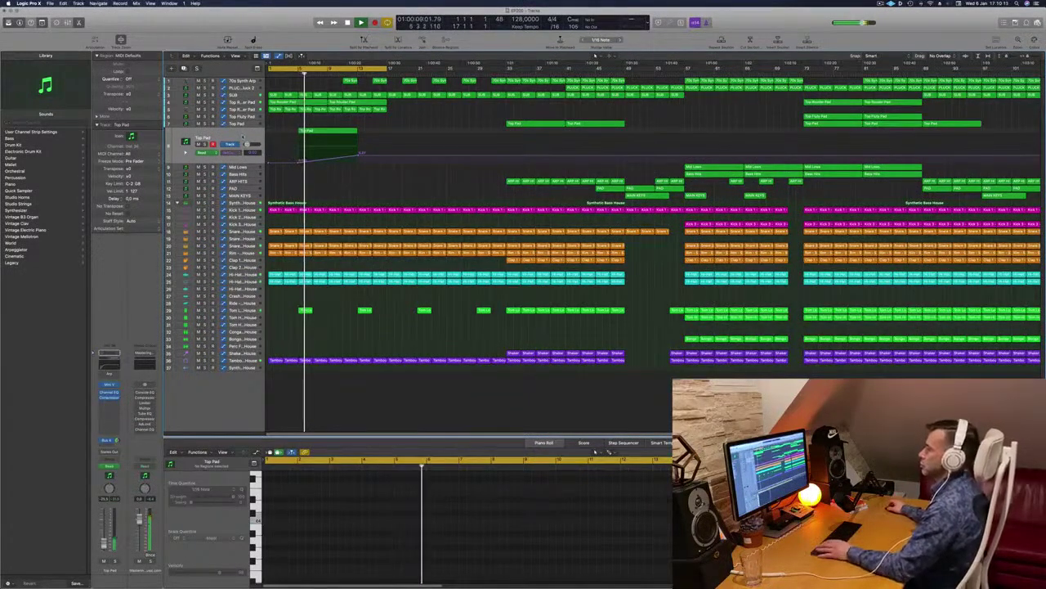
Open the new Top Pad track's Mini V instrument and reshape the automation to rise steeply at the end of the region.
click(242, 138)
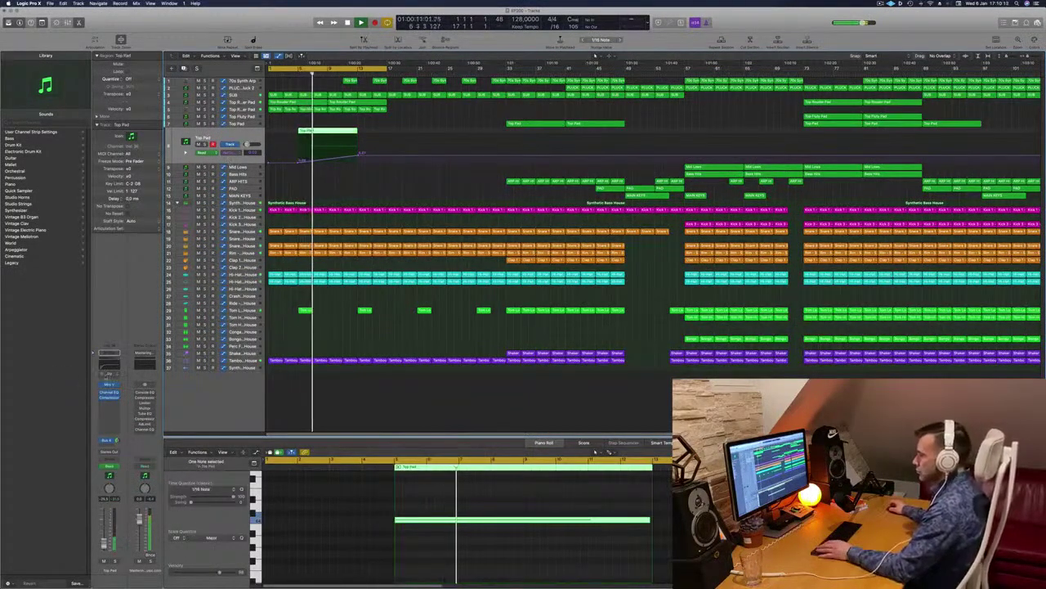
click(109, 385)
drag(591, 107, 778, 128)
click(358, 155)
mouse_move(358, 155)
mouse_down()
mouse_move(357, 143)
mouse_move(350, 160)
mouse_up()
click(357, 156)
click(349, 158)
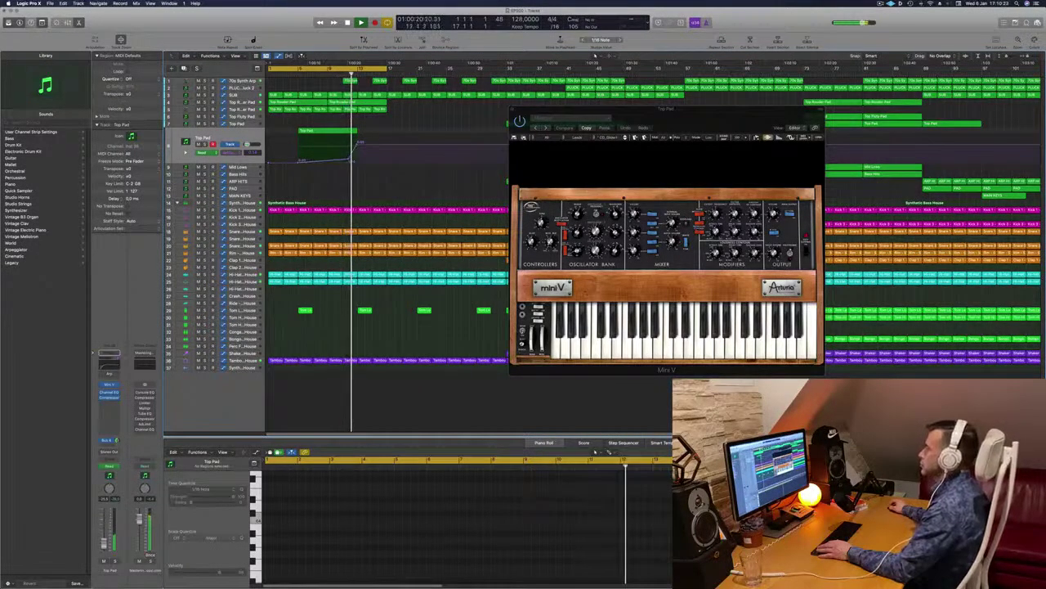
Close the Mini V window and delete the 70s Synth Arp region that starts at bar 11.
drag(664, 120, 533, 145)
click(382, 133)
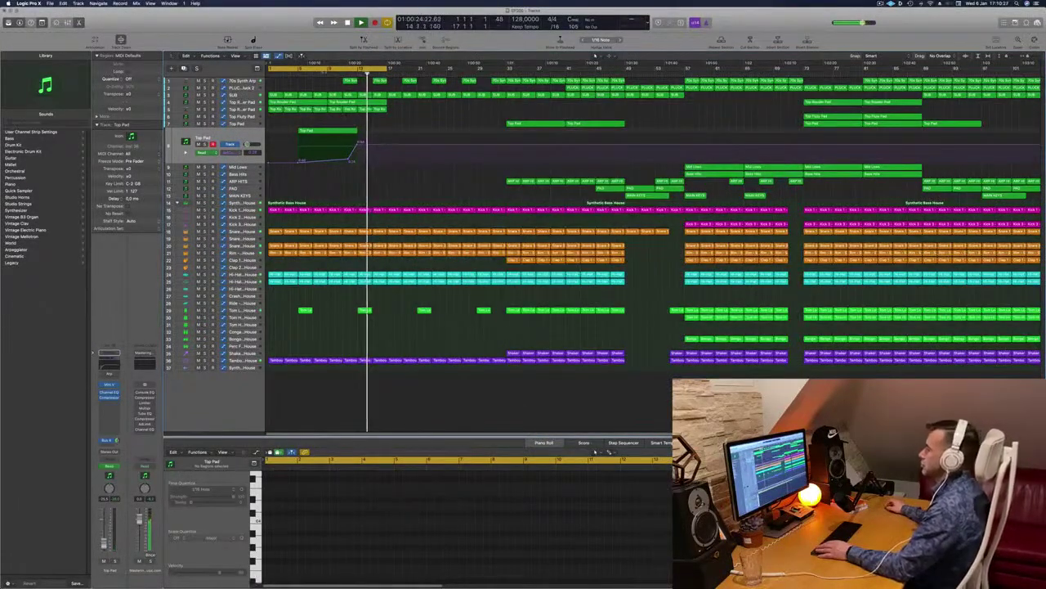
click(351, 81)
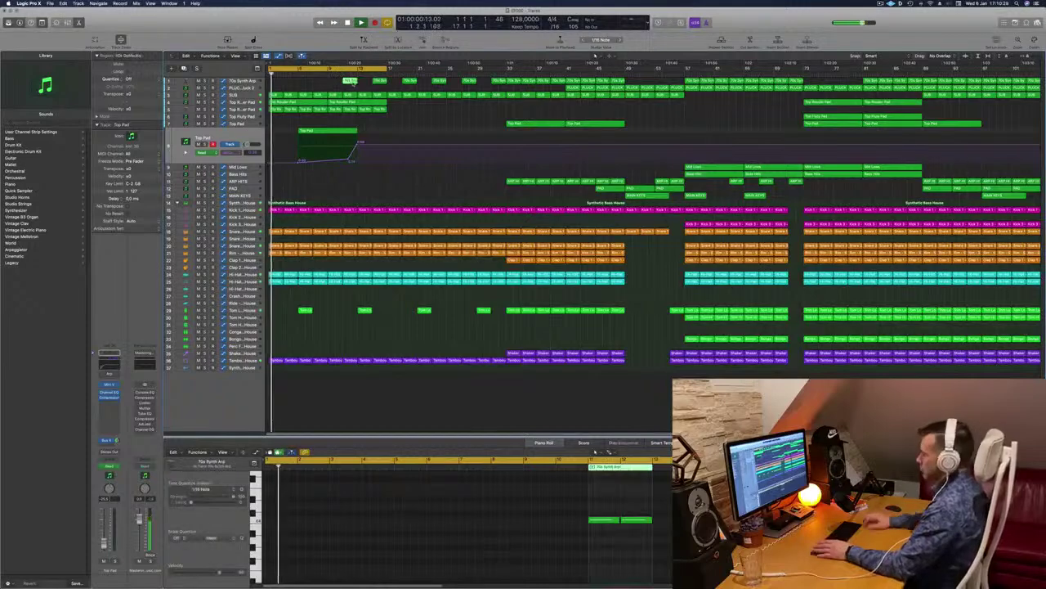
key(Delete)
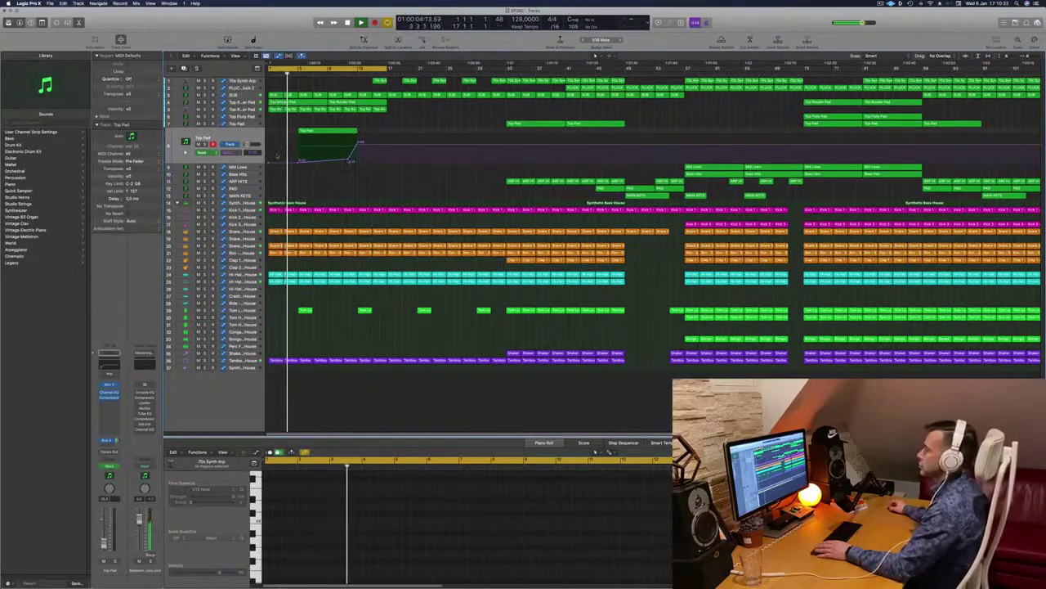
Nudge the automation point before the steep rise in the Top Pad region and audition the passage.
key(Right)
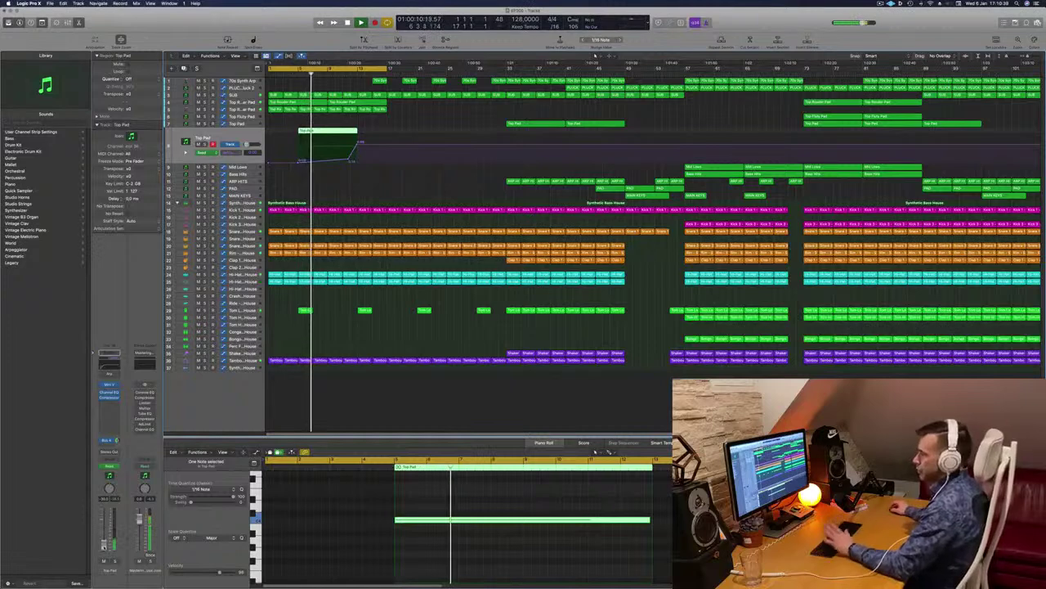
click(391, 181)
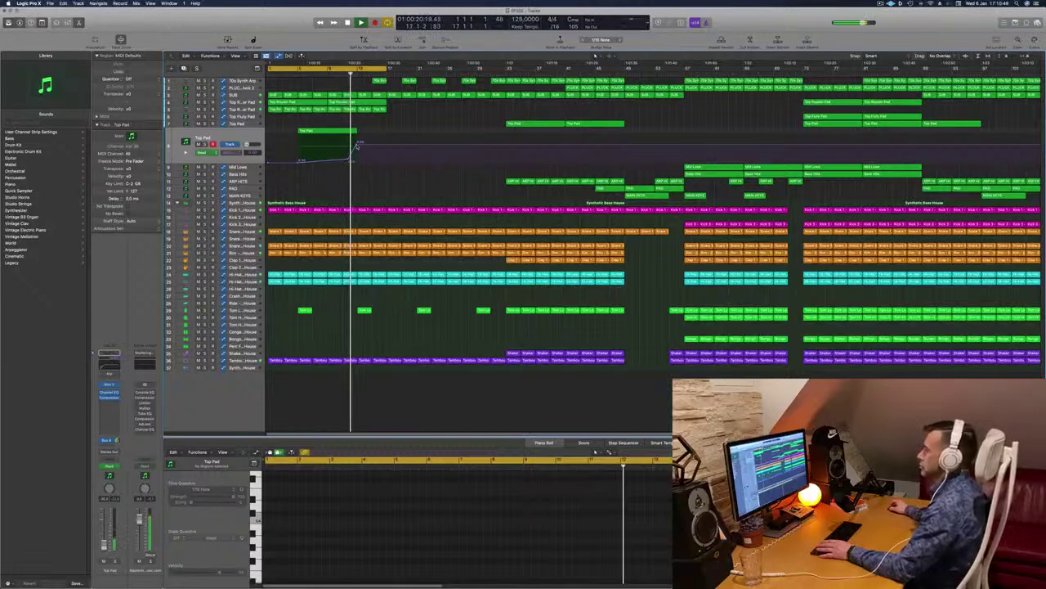
drag(352, 160, 354, 155)
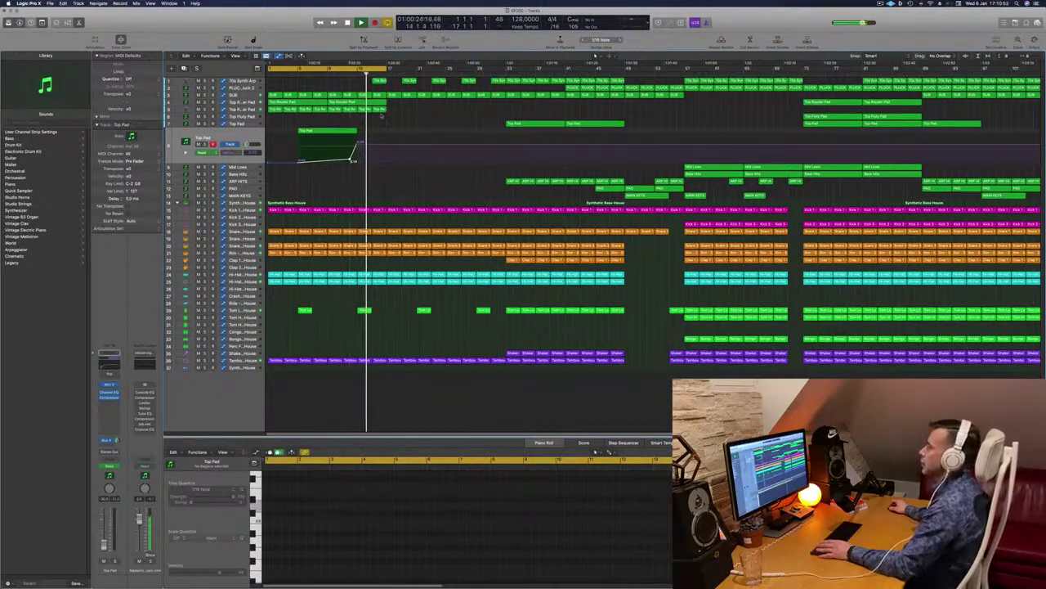
click(352, 155)
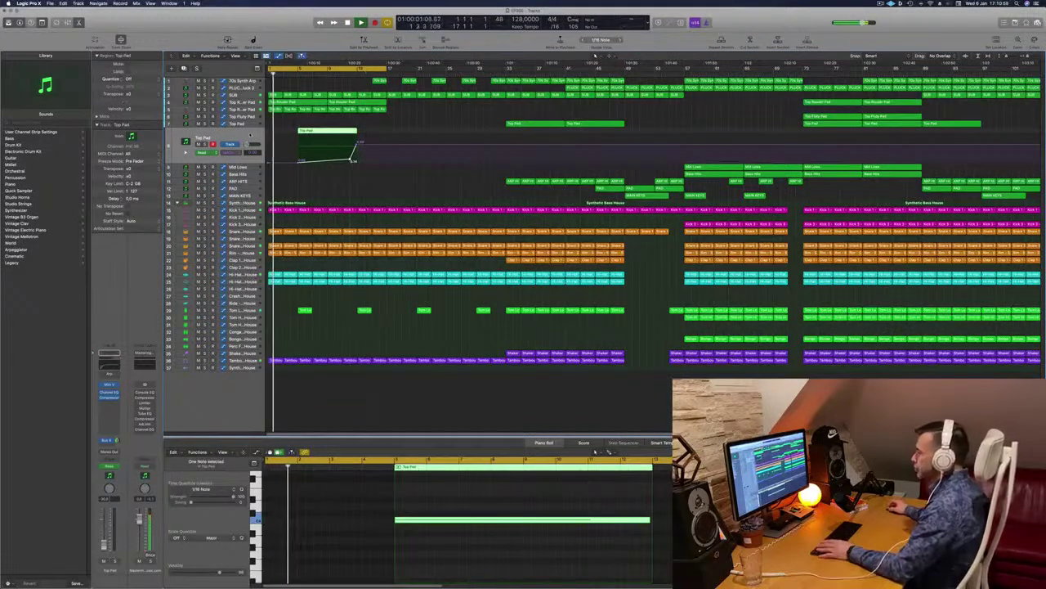
Duplicate the Top Pad track with its settings and copy its region onto the new track at bar 13.
click(184, 69)
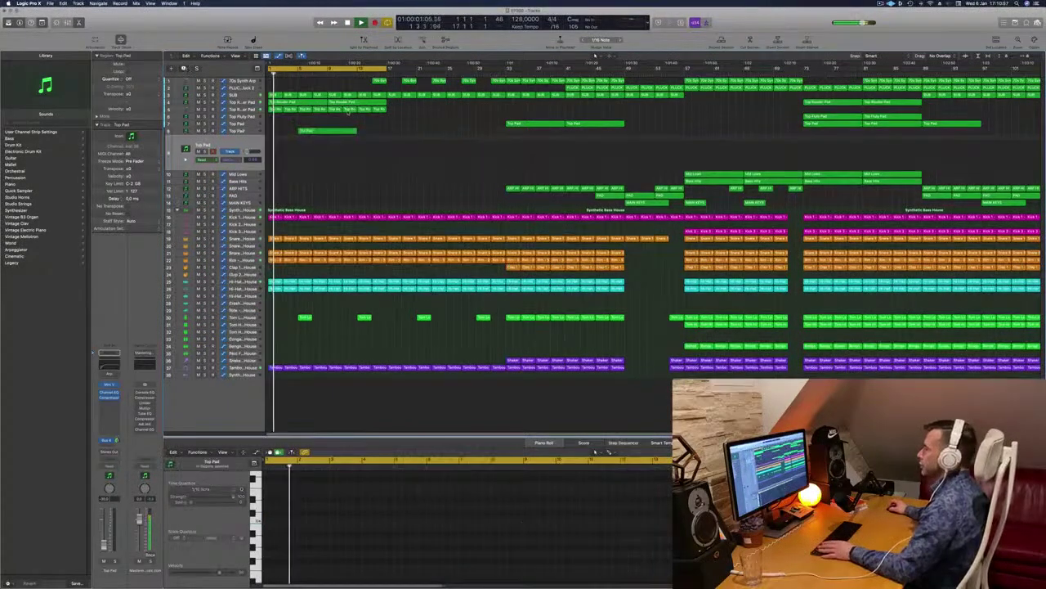
drag(307, 131, 387, 142)
click(457, 486)
key(super+a)
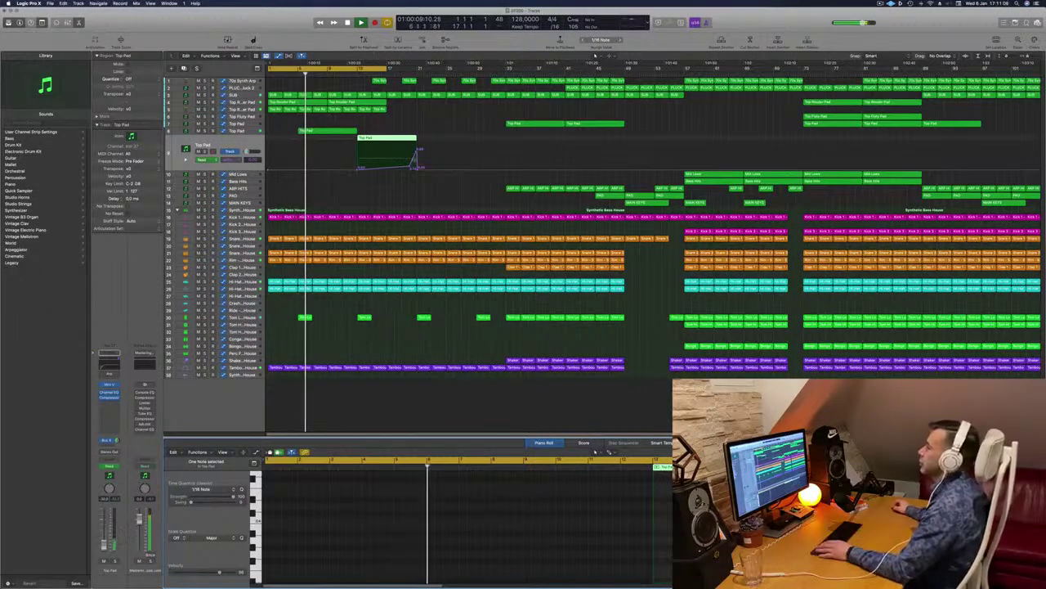
Flatten the automation rise on the copied Top Pad region and shorten its note to a brief hit at bar 13.
drag(417, 169, 380, 169)
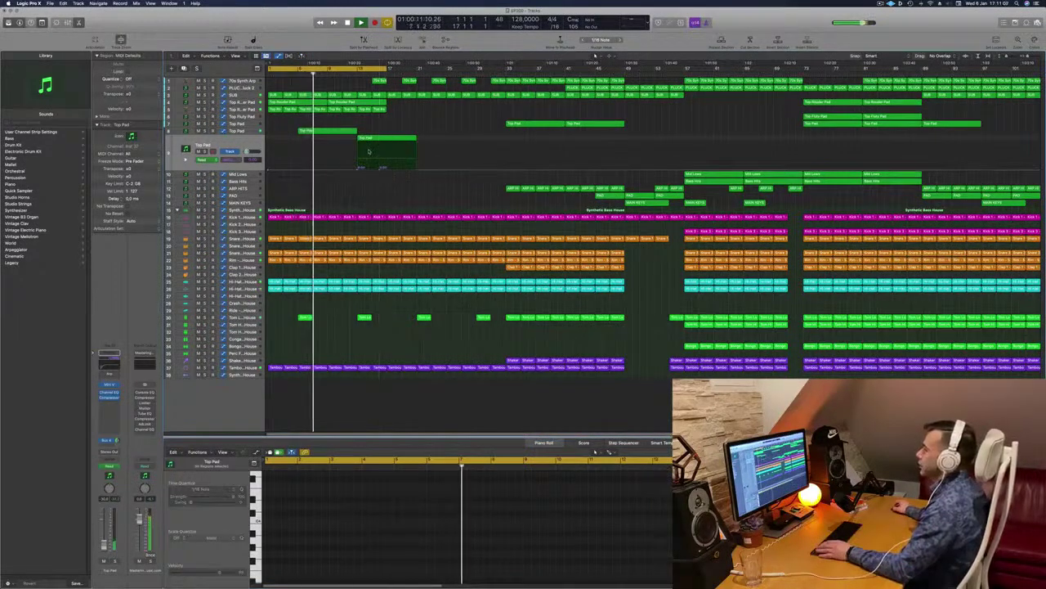
click(381, 139)
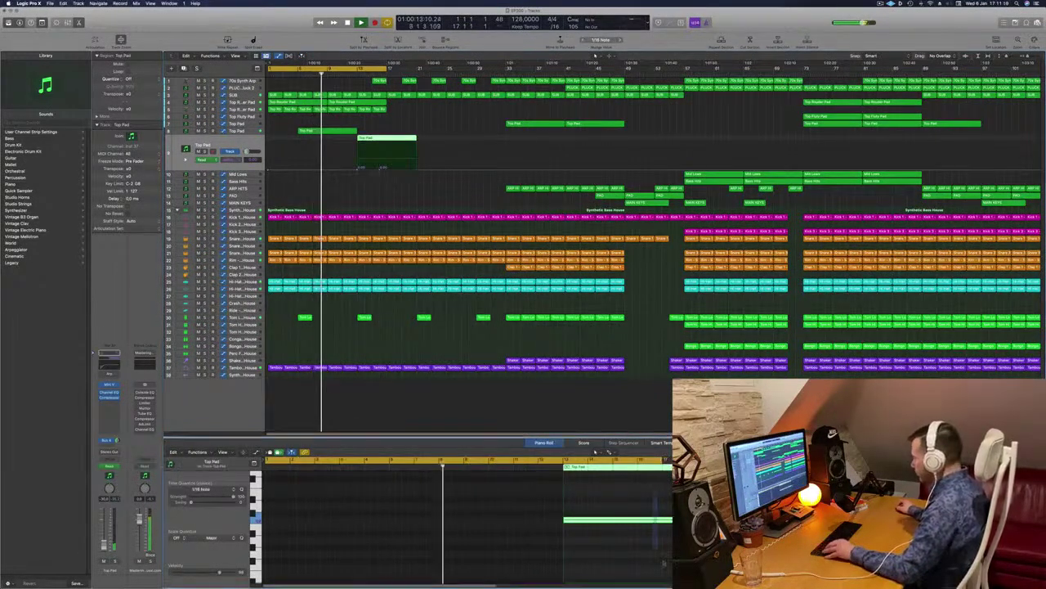
drag(761, 520, 575, 529)
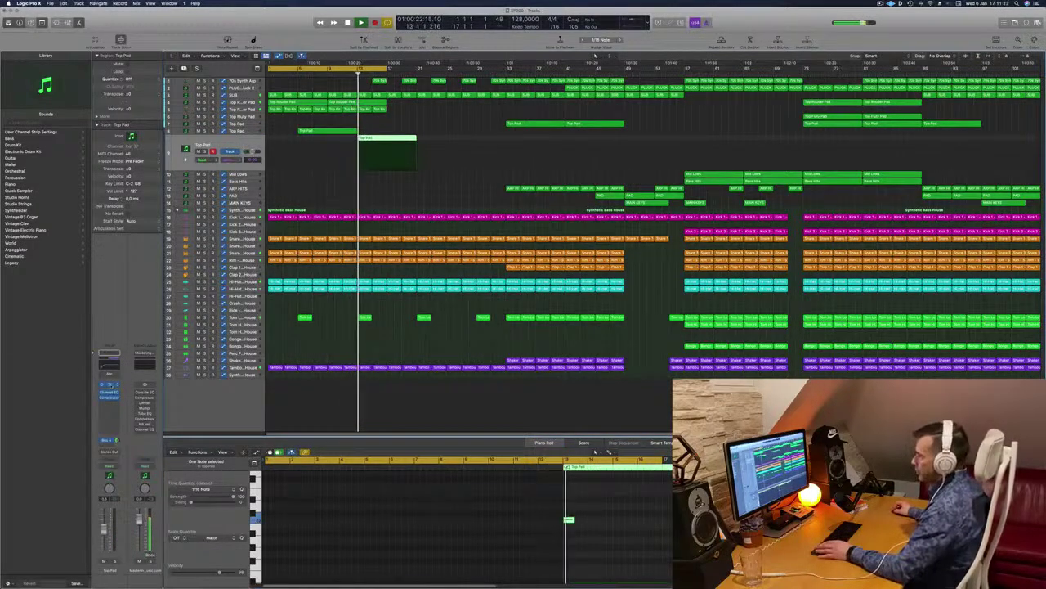
Open the duplicated Top Pad track's Mini V instrument and browse its Leads presets.
click(110, 384)
drag(527, 99, 641, 103)
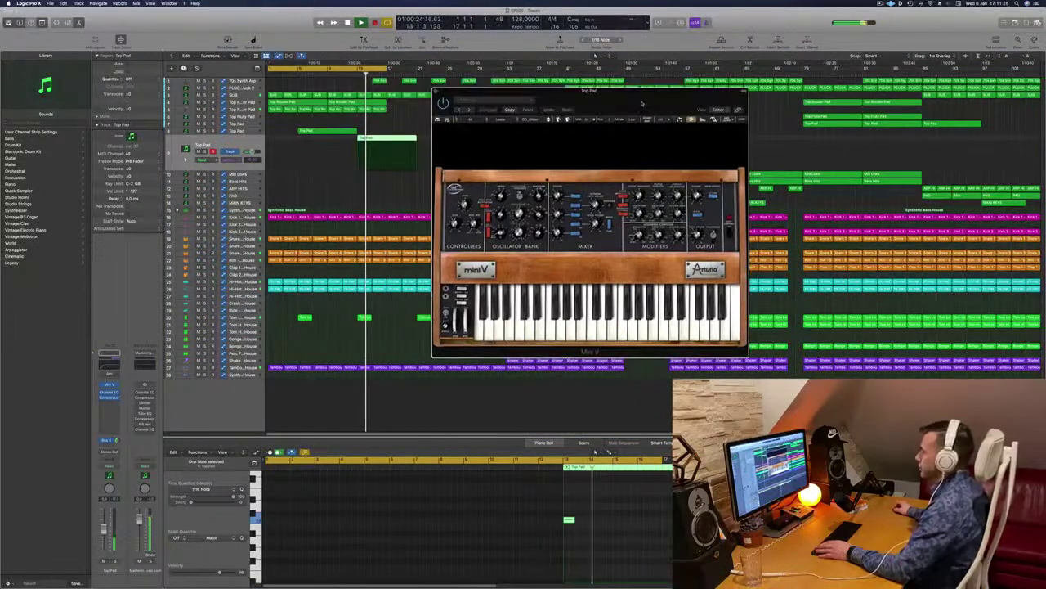
click(512, 101)
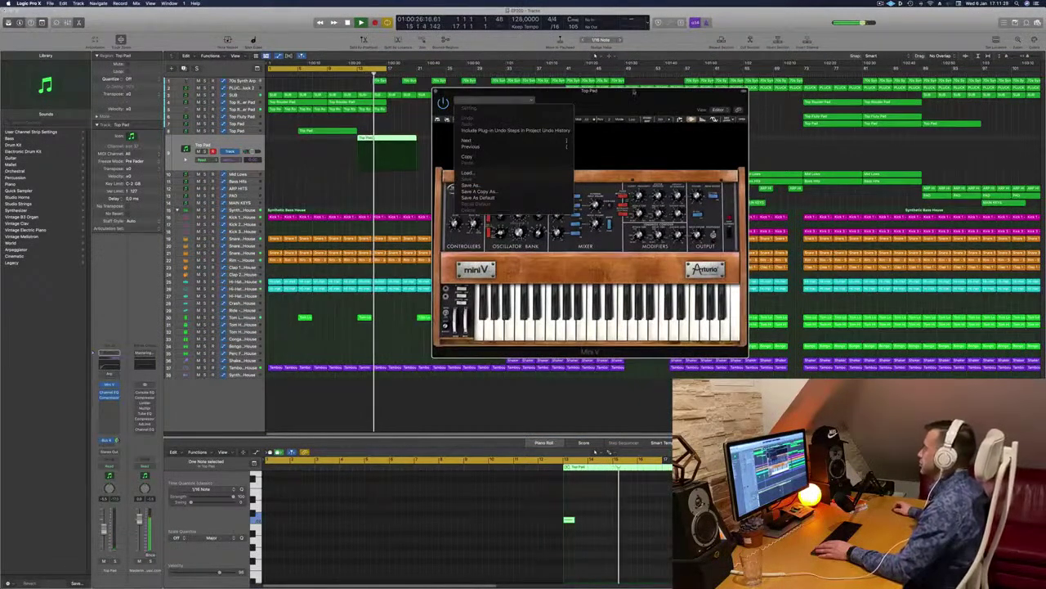
click(513, 101)
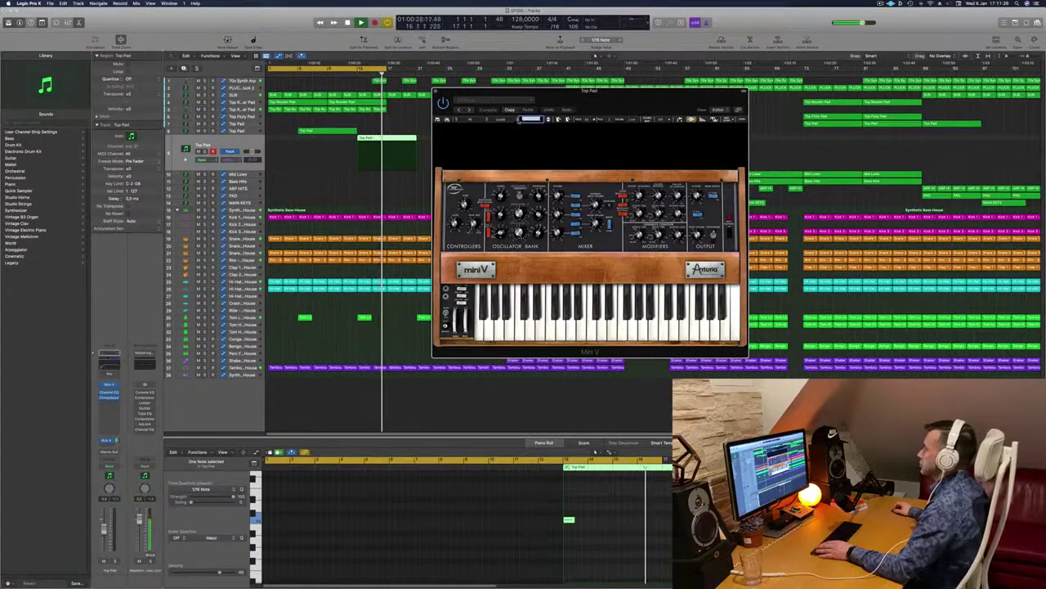
click(531, 119)
scroll(540, 305, down, 3)
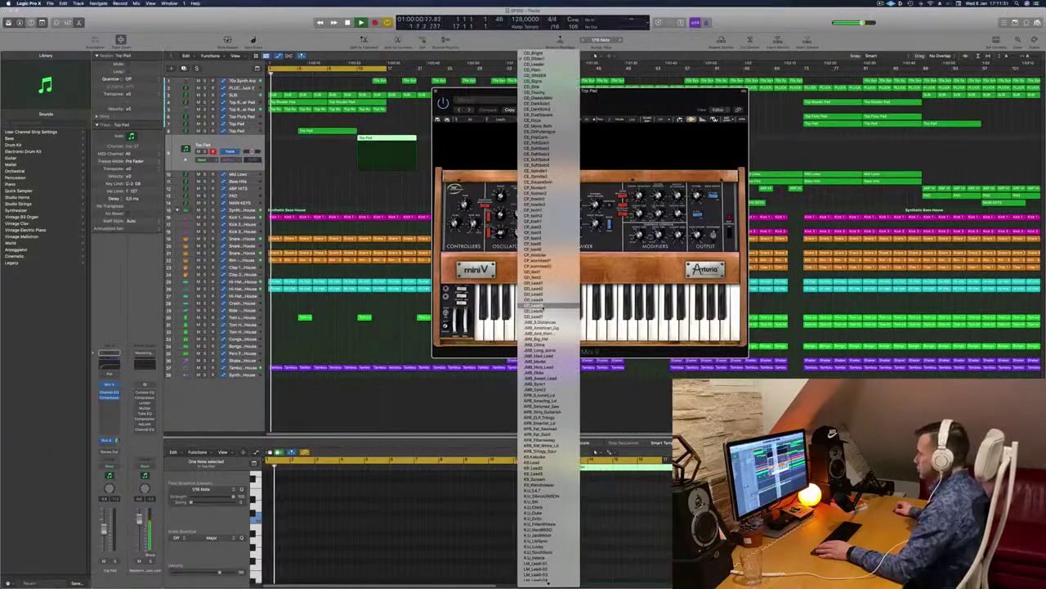
scroll(540, 305, down, 10)
scroll(542, 308, down, 5)
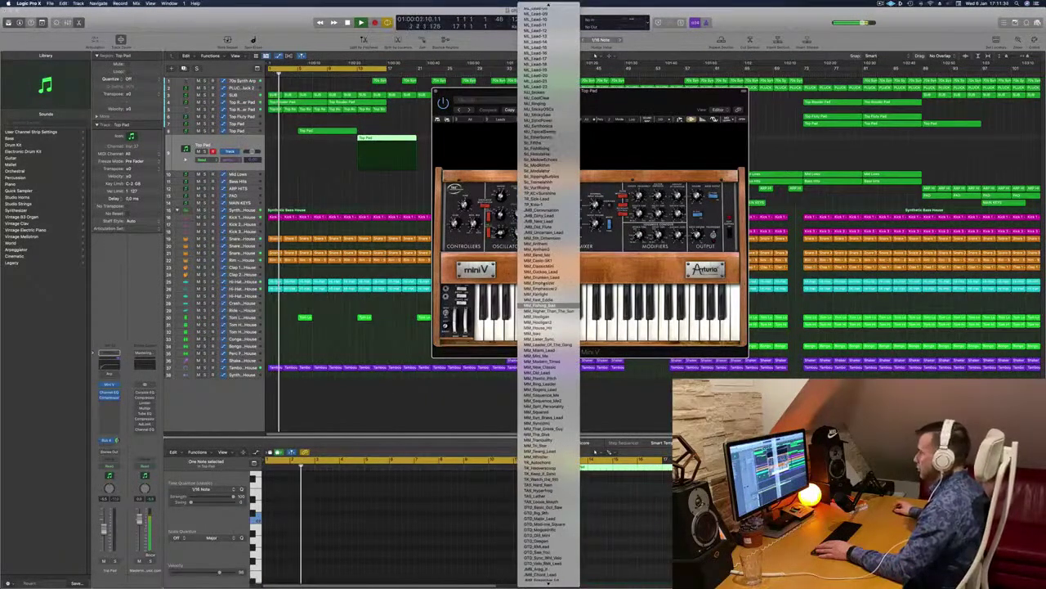
click(482, 141)
Load the first EFX preset from the Mini V's All bank.
click(458, 119)
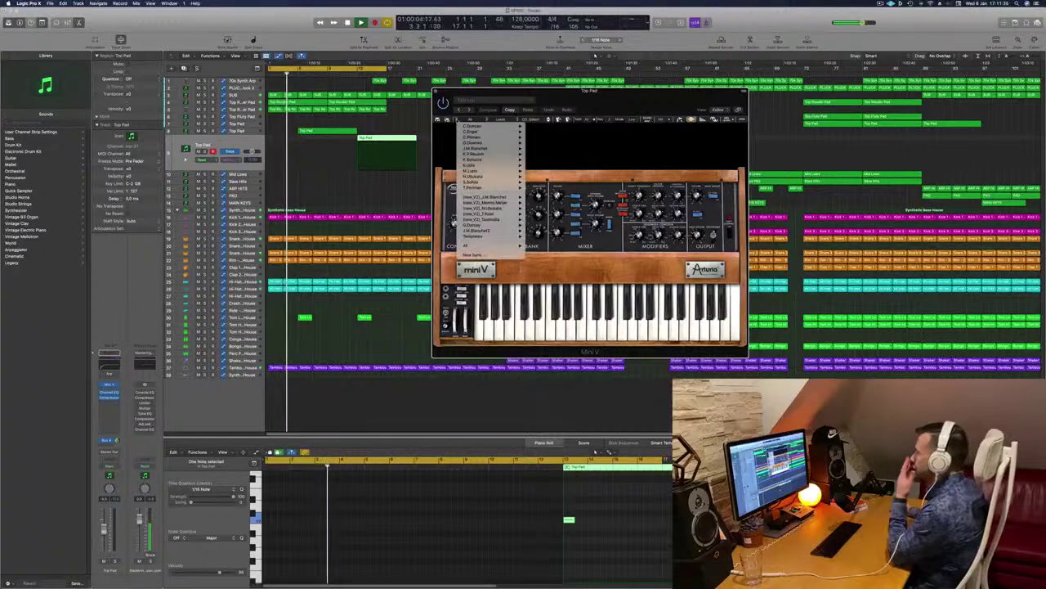
mouse_move(491, 245)
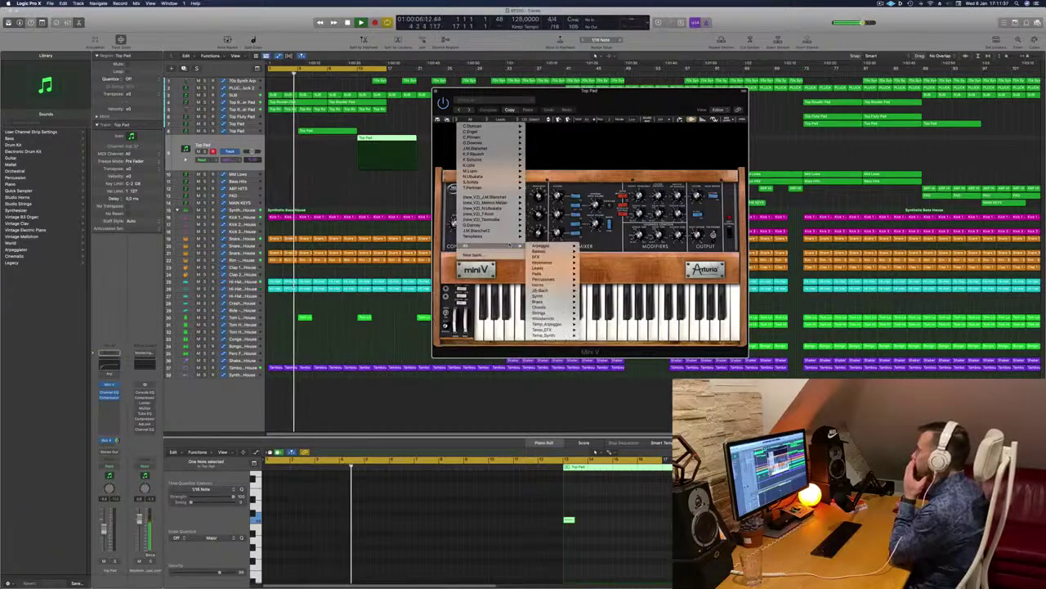
mouse_move(544, 257)
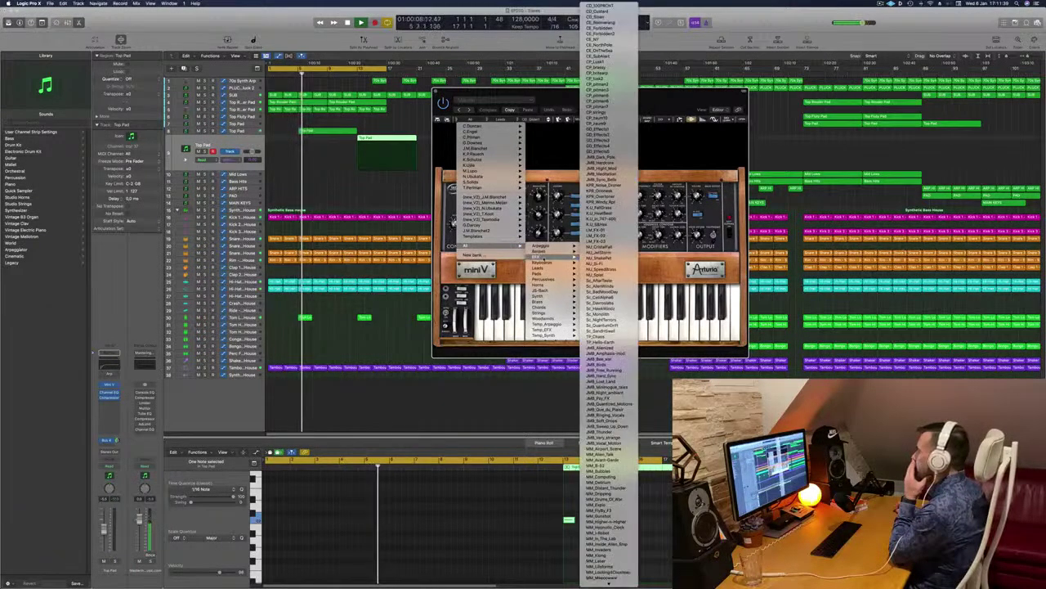
click(614, 7)
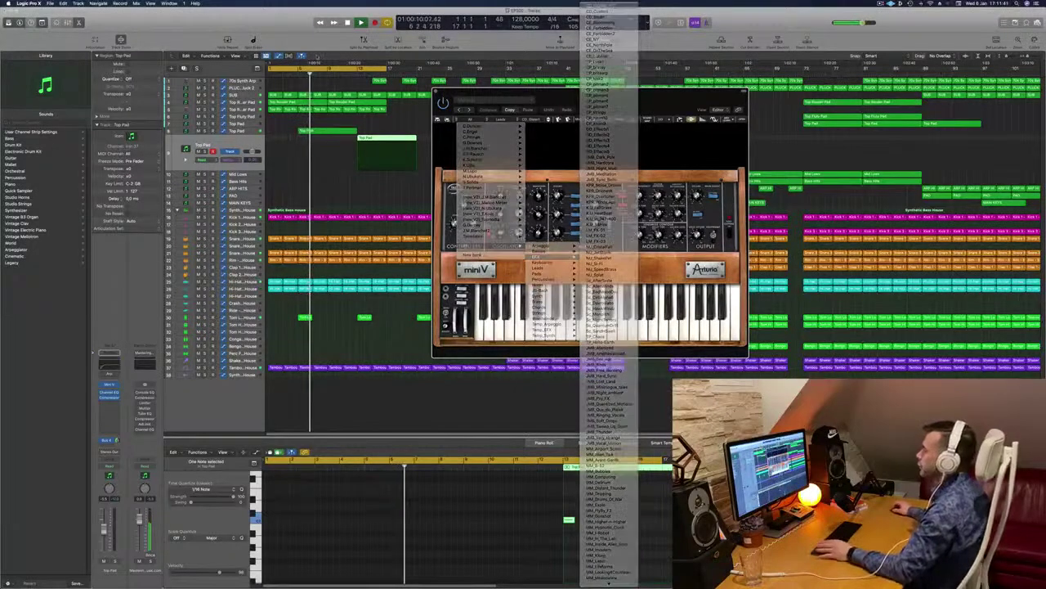
Set the playback cycle to bars 13 to 17 and restart playback from there.
click(362, 69)
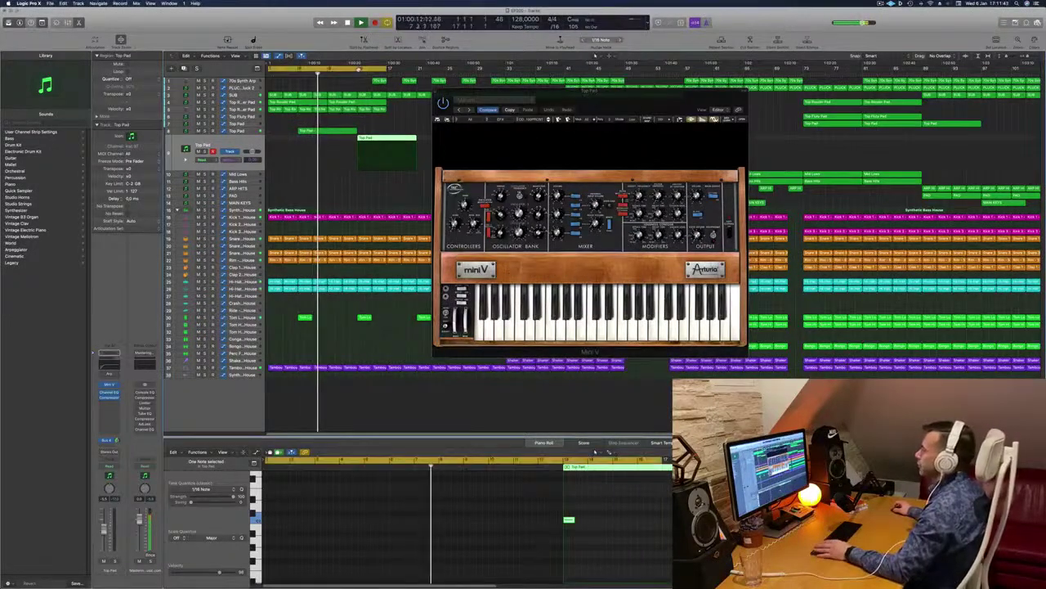
drag(361, 69, 388, 72)
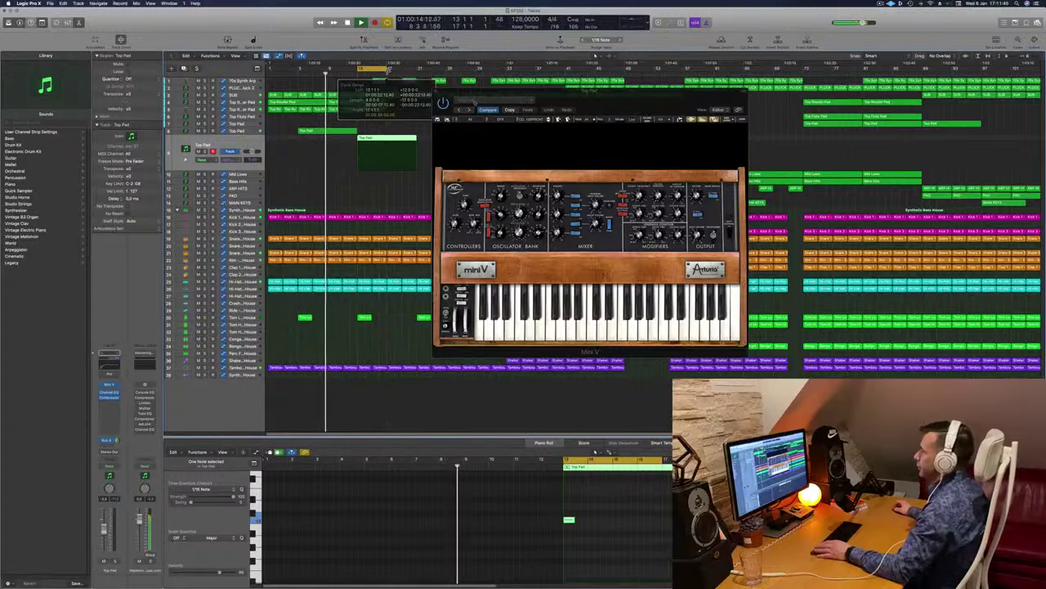
drag(628, 100, 622, 100)
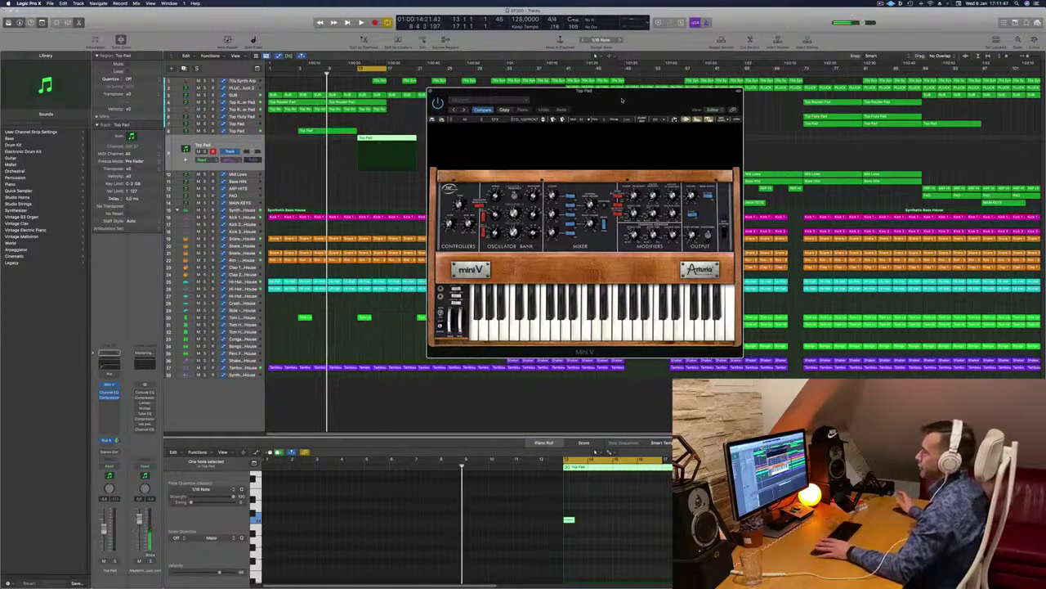
key(space)
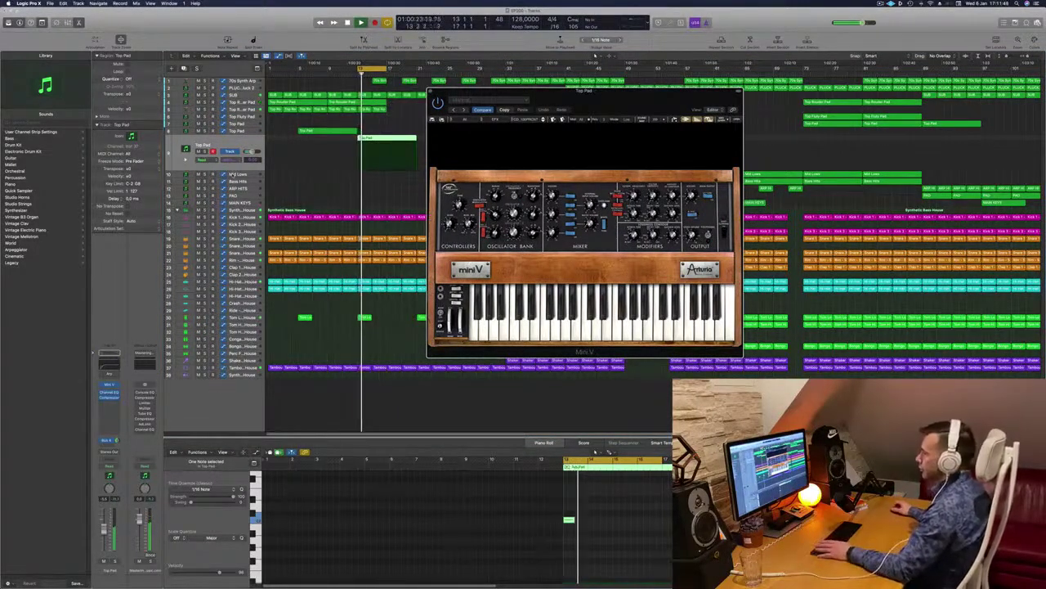
Transpose the short Top Pad note at bar 13 up an octave in the Piano Roll.
drag(588, 106, 527, 136)
click(530, 547)
key(space)
key(super+a)
key(alt+shift+Up)
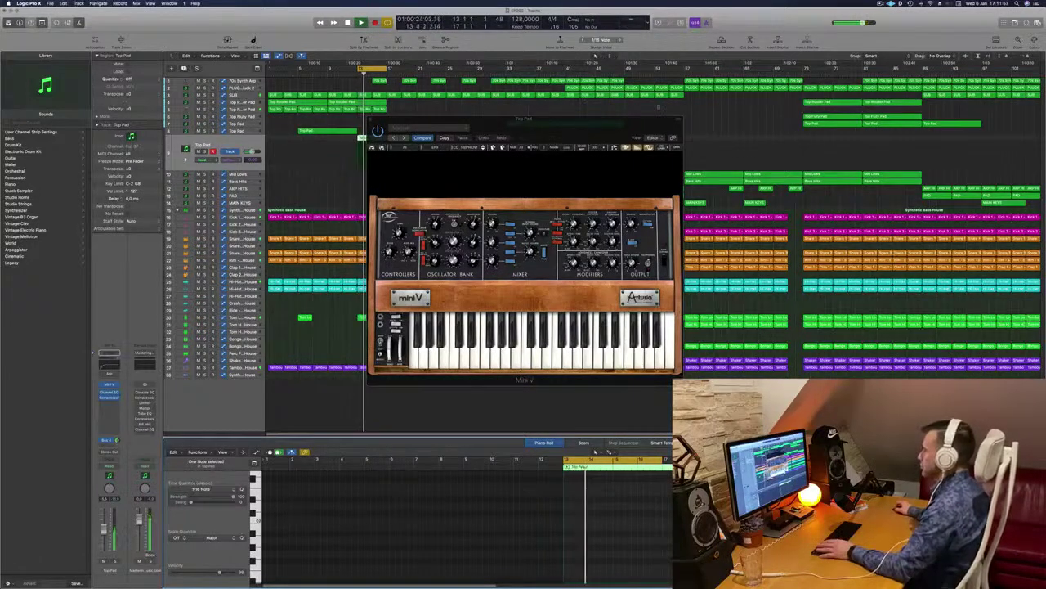
Move the Mini V window aside and lower the duplicated Top Pad track's volume slightly.
drag(634, 115, 685, 95)
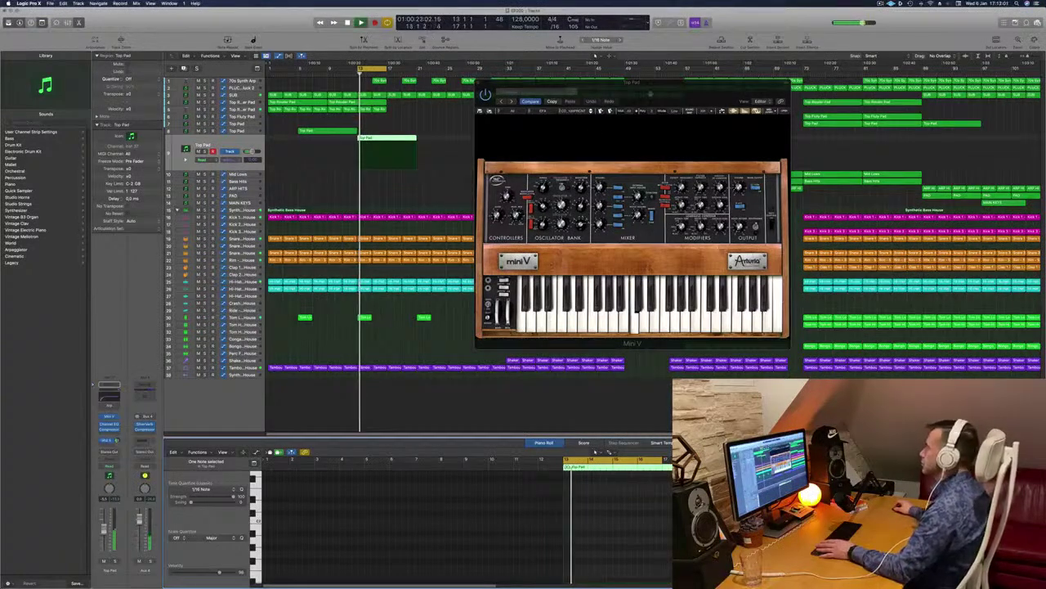
drag(632, 96, 612, 100)
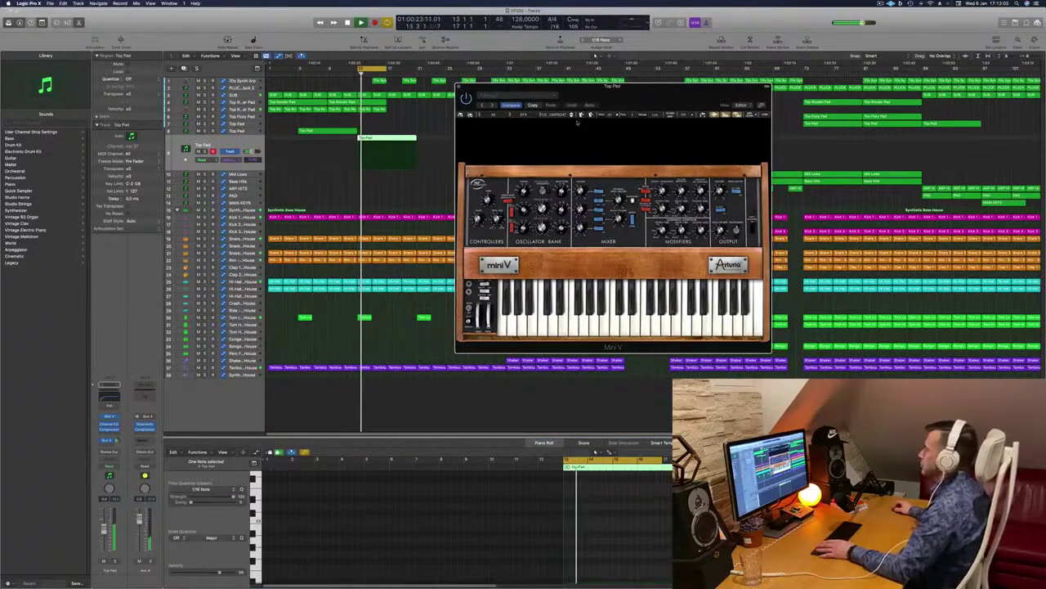
drag(612, 104, 659, 106)
drag(104, 536, 105, 538)
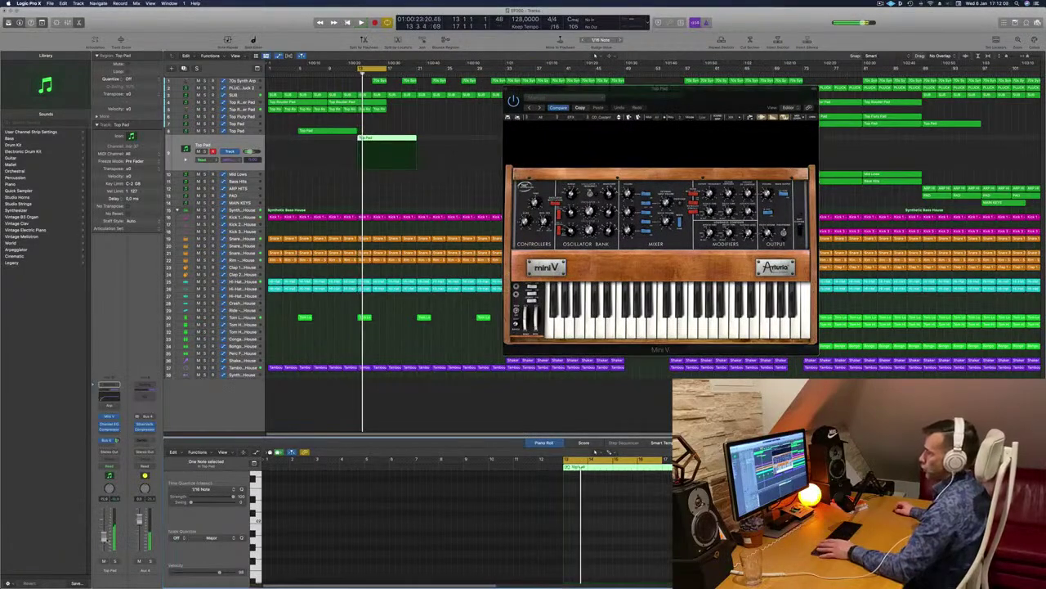
Step forward through the Mini V's EFX presets while auditioning the looped bars.
click(621, 120)
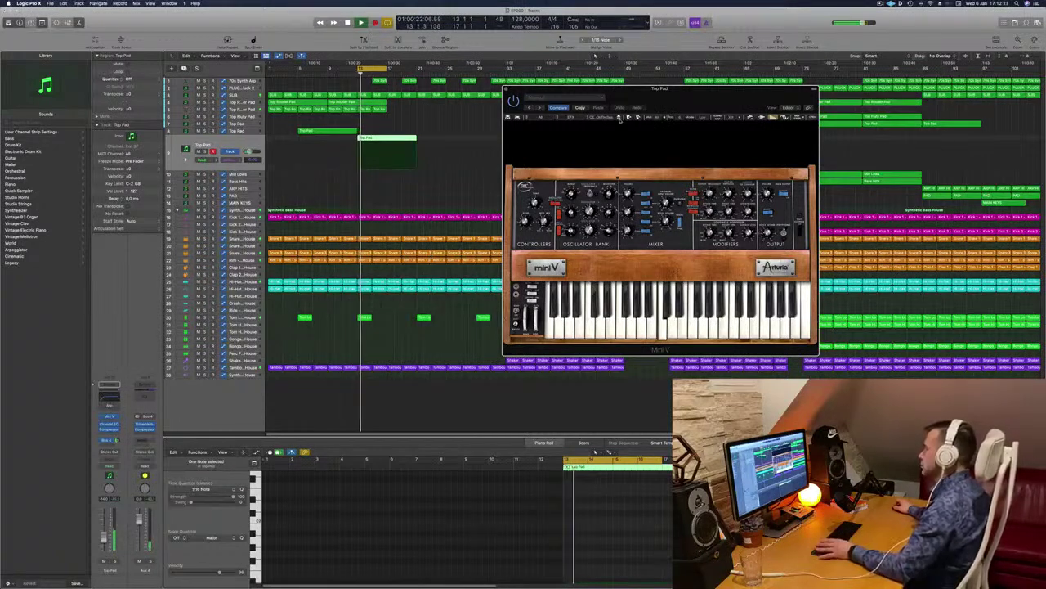
key(space)
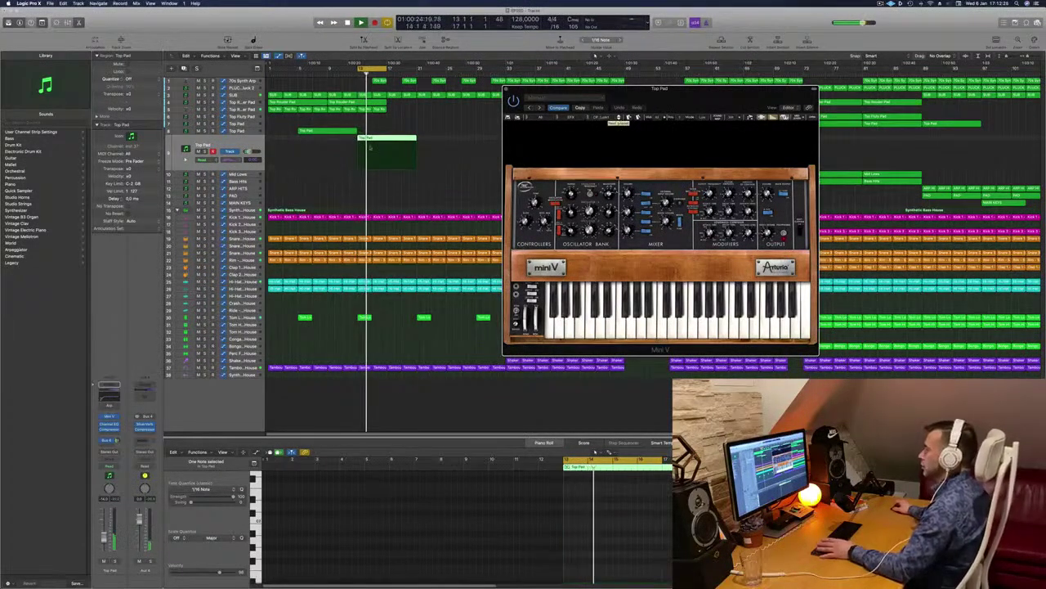
key(space)
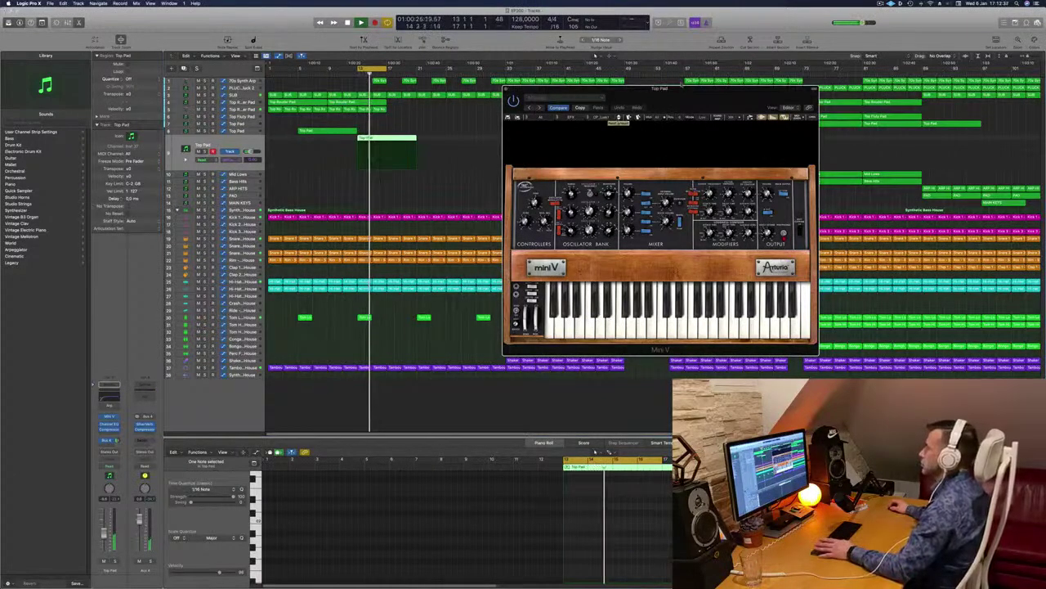
drag(738, 96, 796, 96)
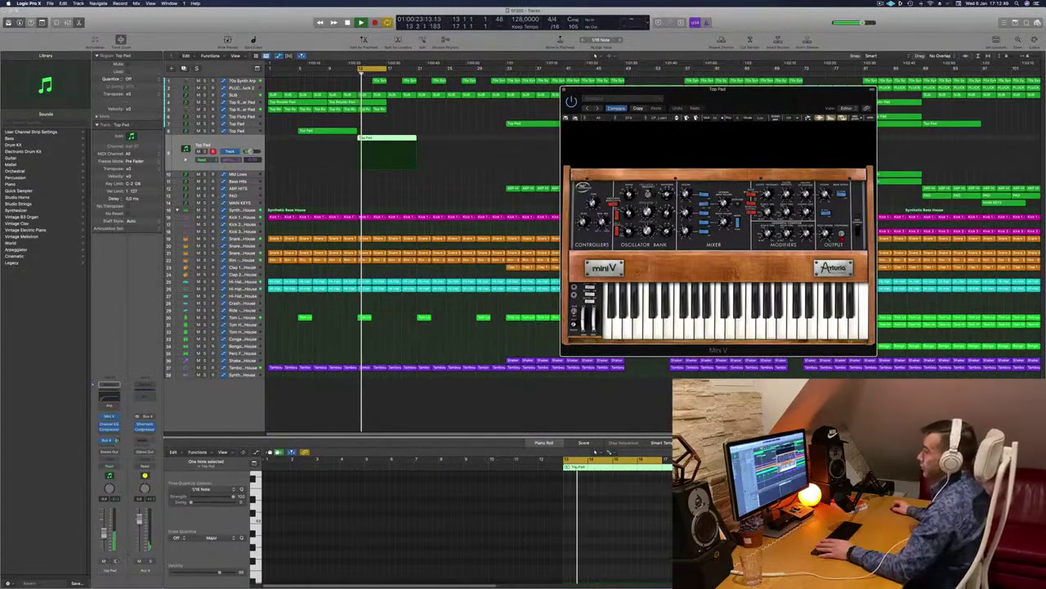
key(ctrl+s)
key(ctrl+s)
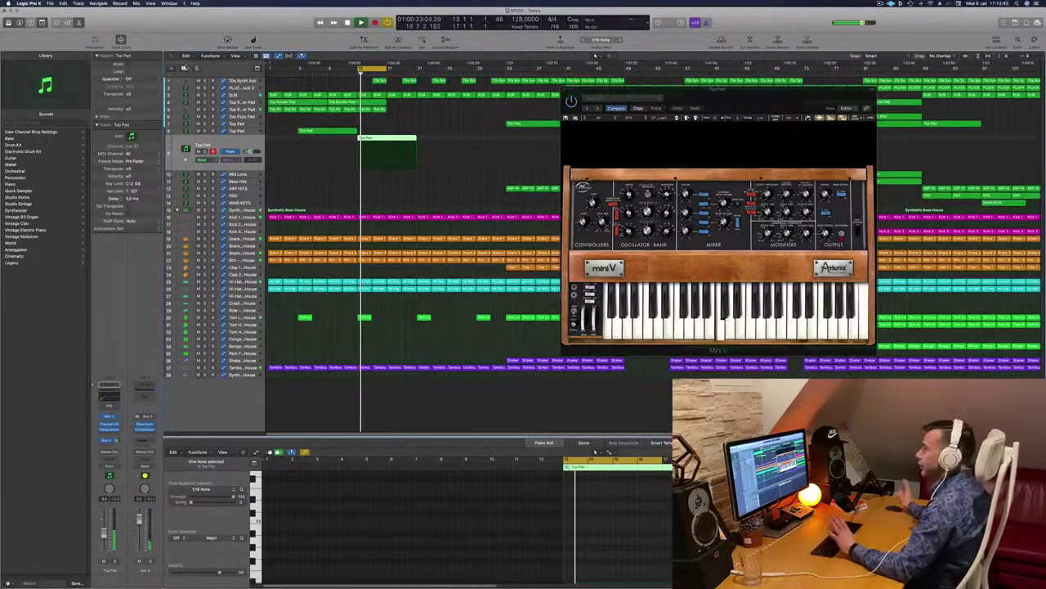
Duplicate the effect Top Pad track and copy its bar 13 region onto the new track below.
click(186, 68)
click(393, 141)
key(space)
mouse_move(394, 141)
mouse_down()
mouse_move(392, 161)
mouse_move(380, 147)
mouse_up()
key(space)
click(548, 529)
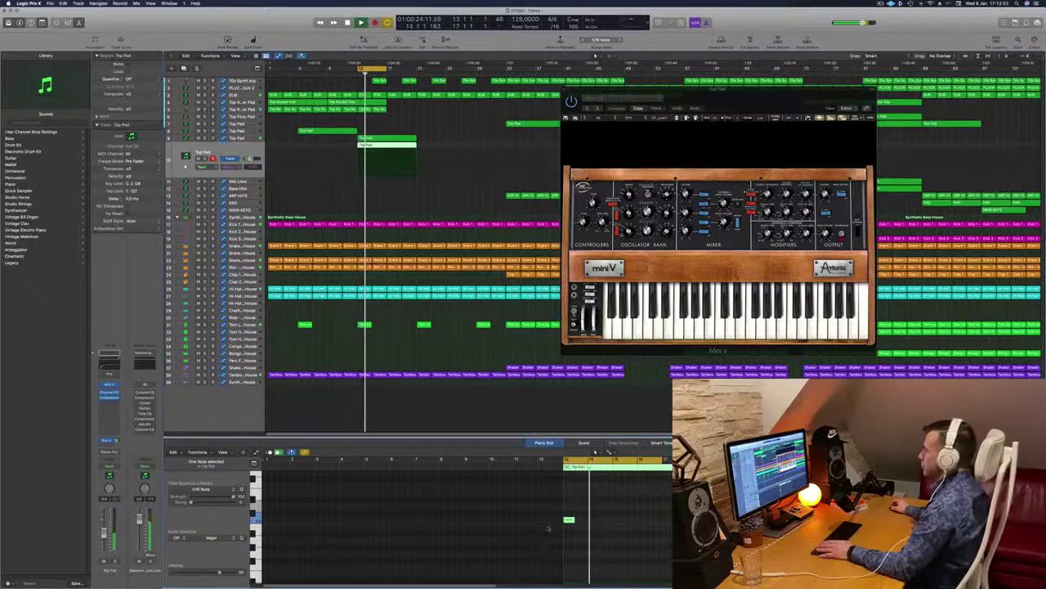
Step through further Mini V presets for the newly duplicated Top Pad track while auditioning the looped bars.
click(676, 119)
drag(724, 94, 592, 119)
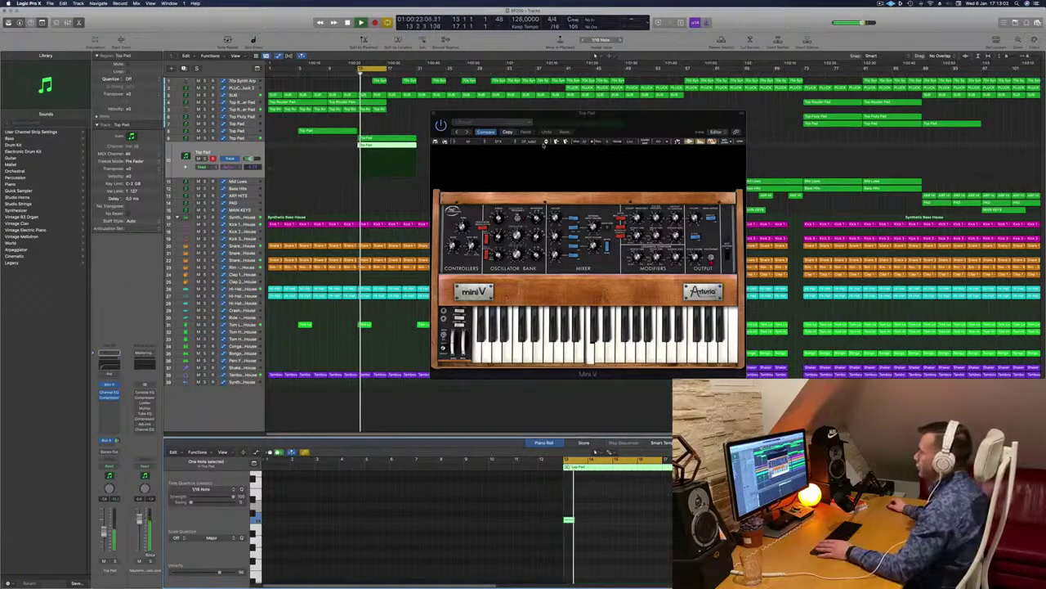
click(546, 142)
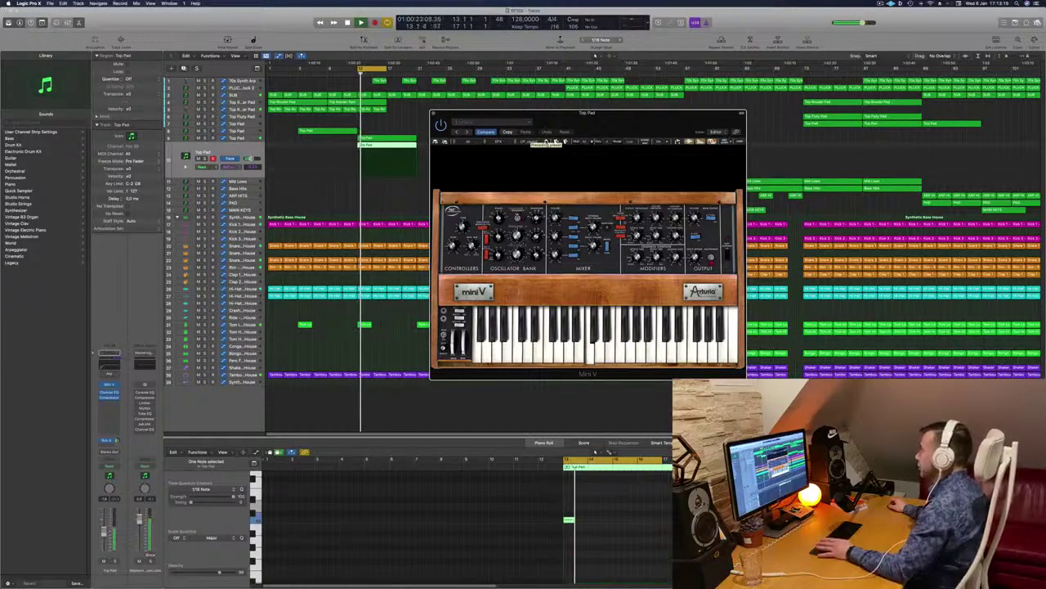
drag(545, 112, 631, 105)
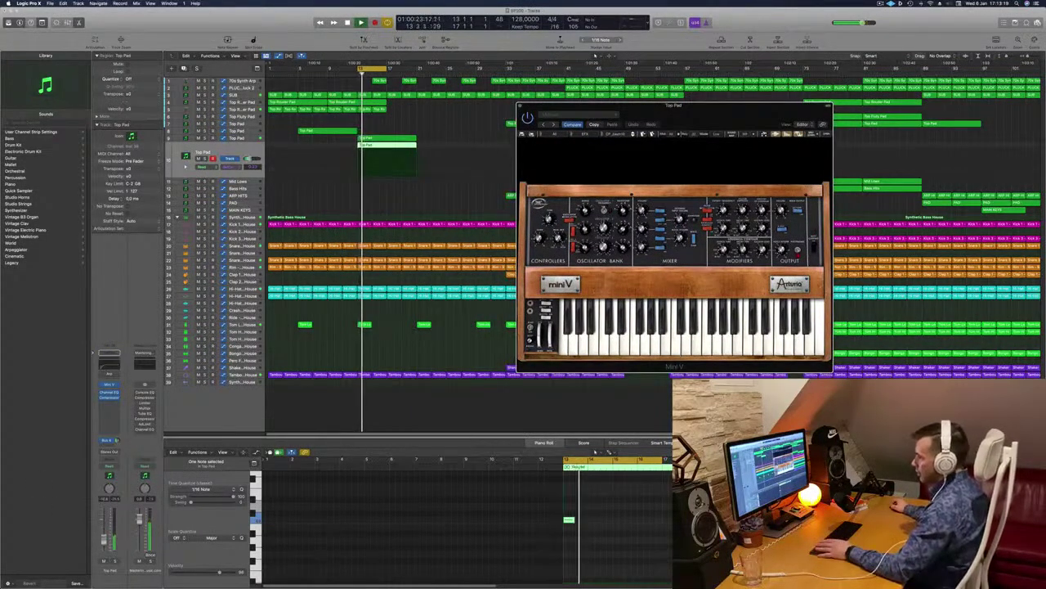
Insert the stereo Waves H-Delay plug-in in the duplicated Top Pad's next free effect slot.
click(111, 402)
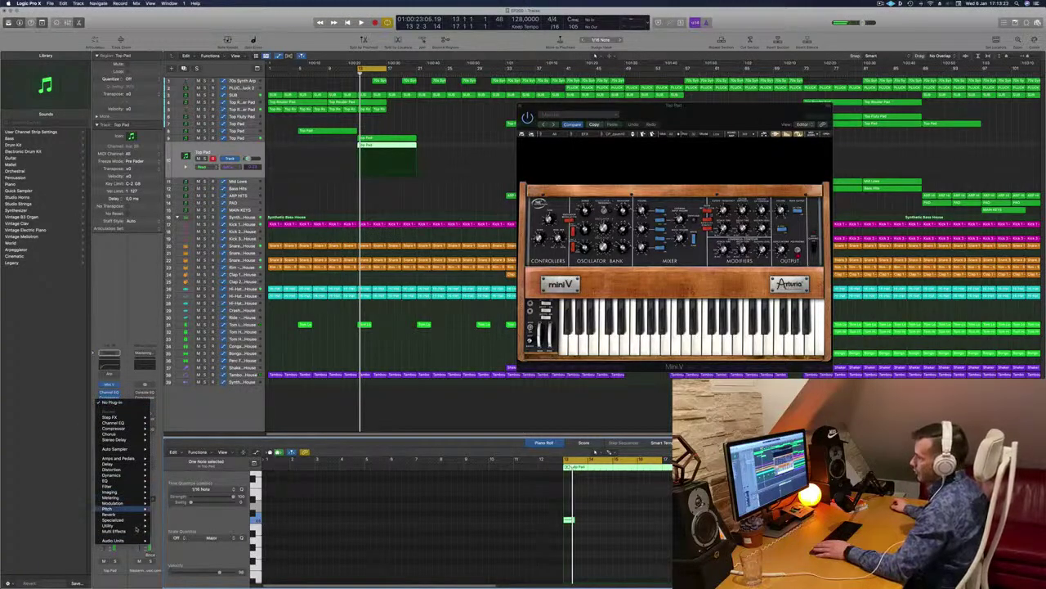
mouse_move(135, 541)
mouse_move(163, 571)
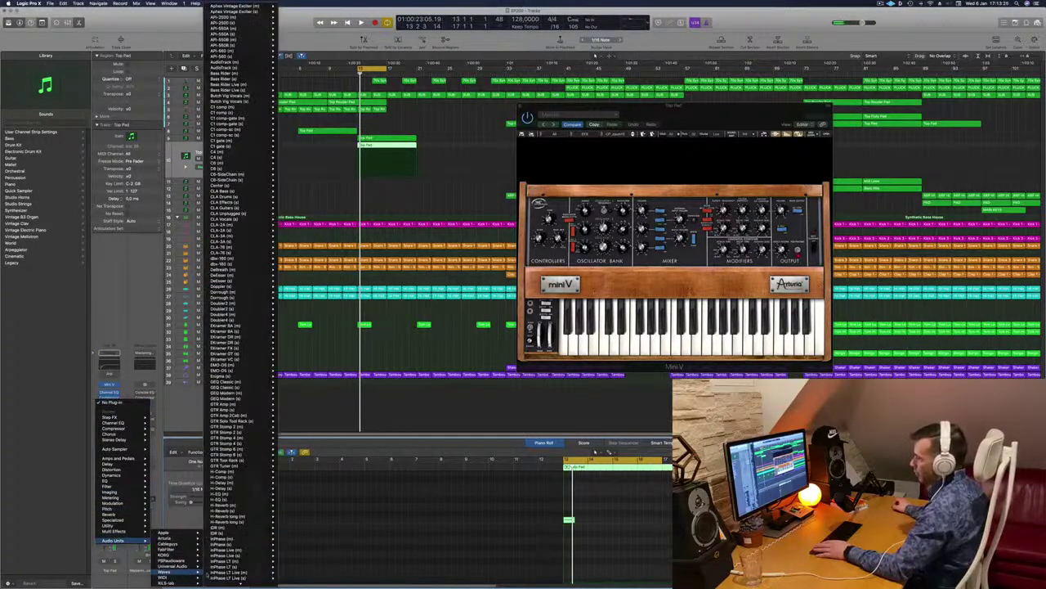
mouse_move(227, 275)
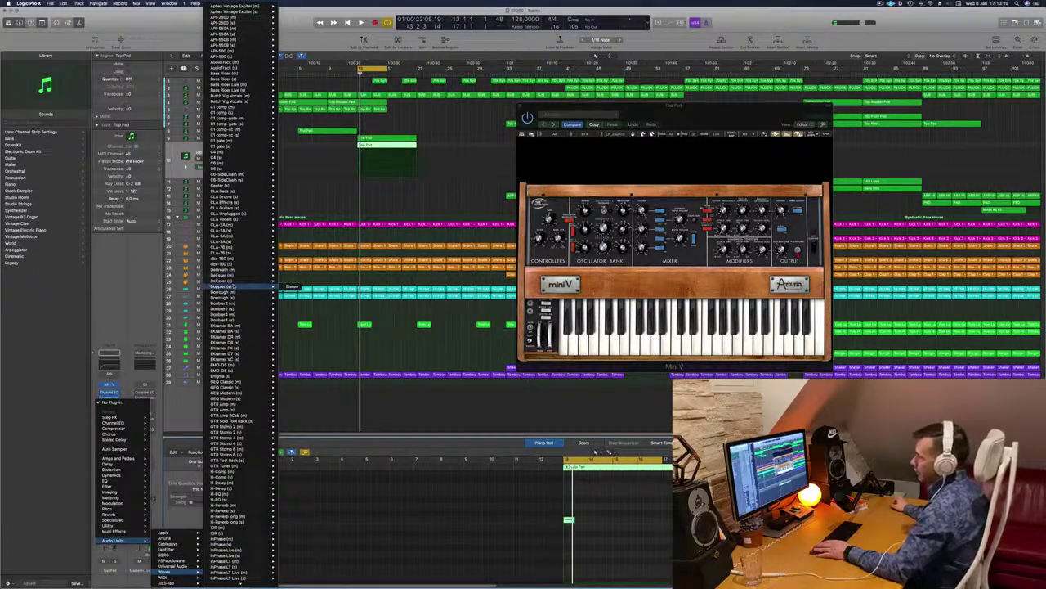
scroll(233, 286, down, 4)
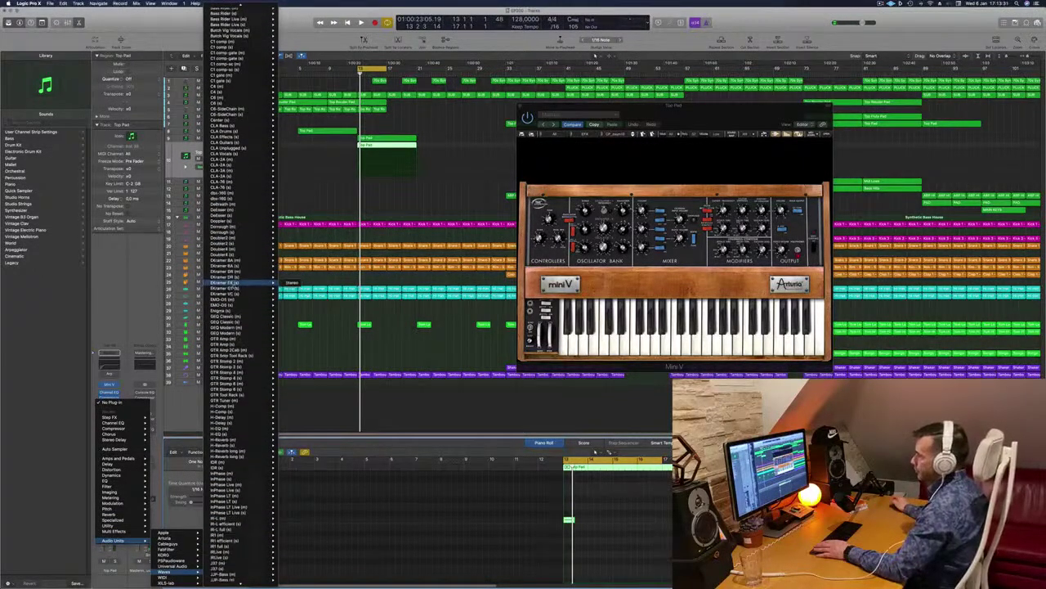
scroll(237, 282, down, 3)
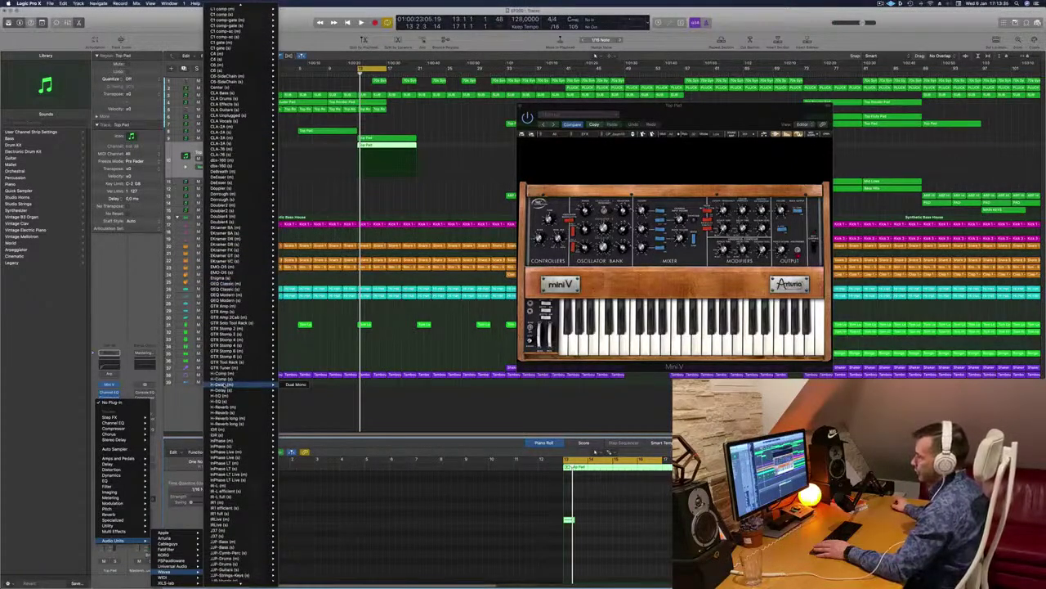
mouse_move(222, 390)
click(294, 390)
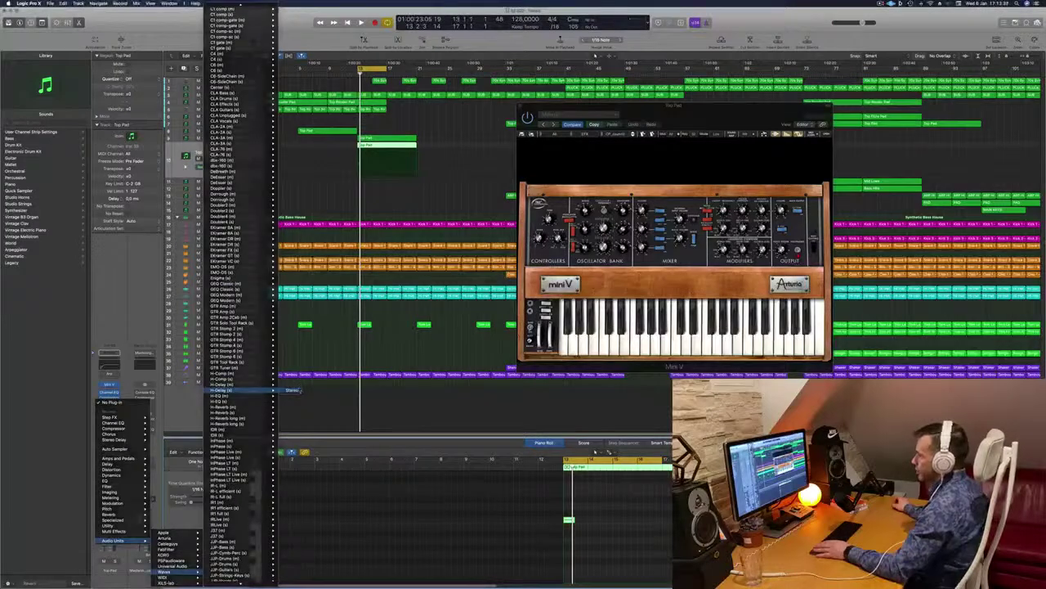
drag(497, 85, 662, 129)
Adjust the H-Delay's delay time while auditioning the looped bars, keeping its window clear of the Mini V controls.
key(space)
key(space)
key(space)
drag(571, 176, 569, 163)
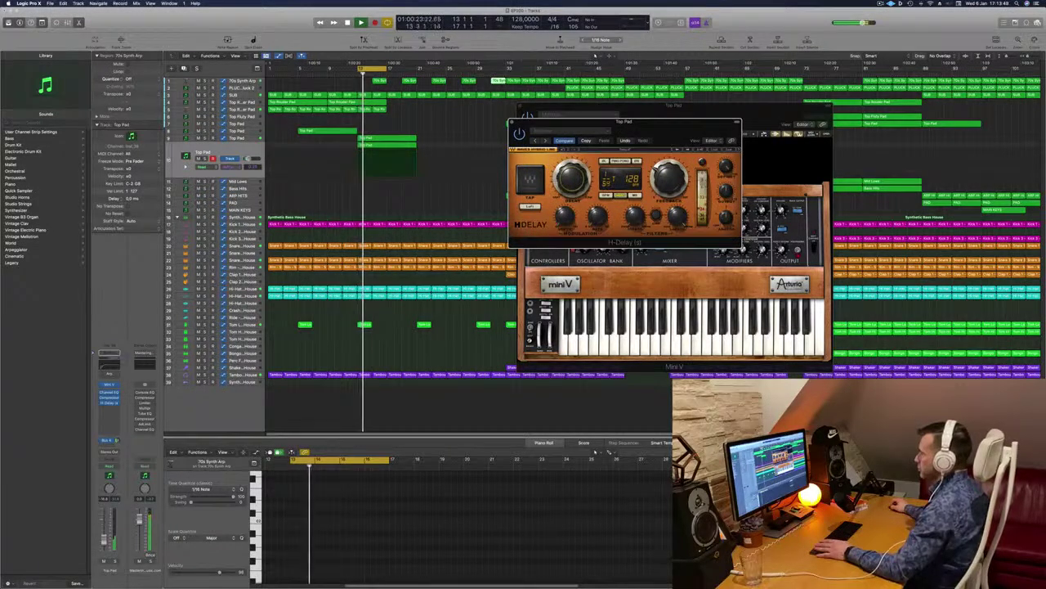
drag(676, 144, 585, 310)
key(space)
key(space)
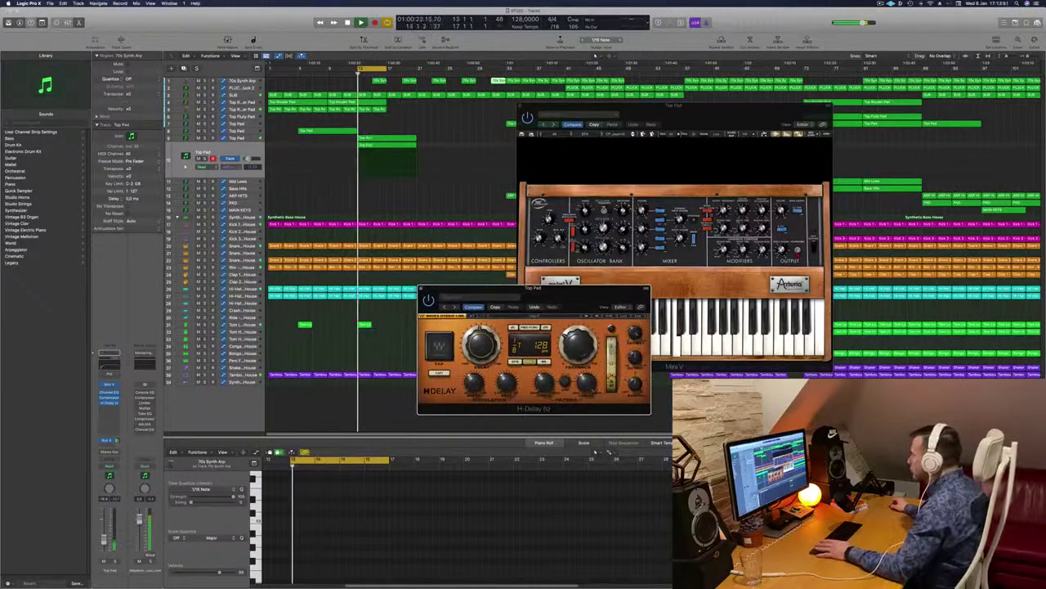
drag(724, 210, 724, 201)
drag(481, 287, 501, 226)
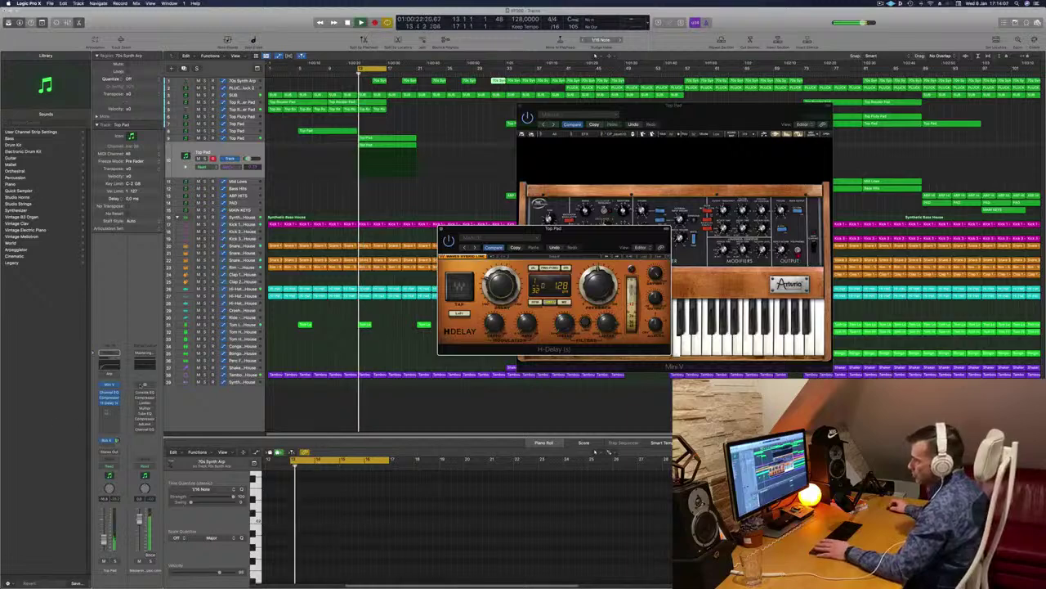
Reopen the H-Delay and shorten its delay time to a 1/64 note value during loop playback.
click(110, 403)
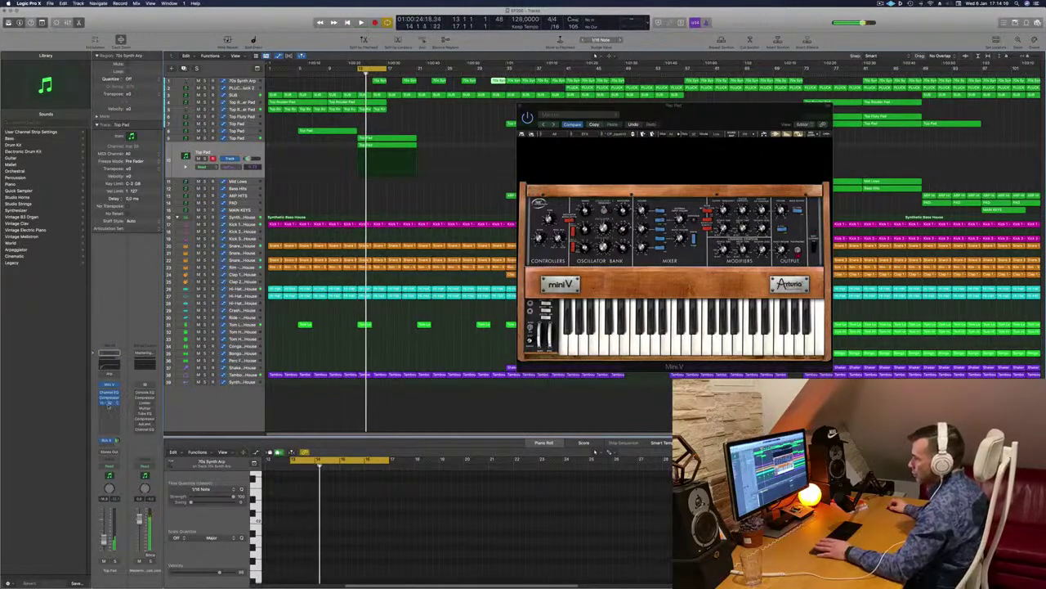
click(110, 403)
drag(592, 236, 600, 236)
key(space)
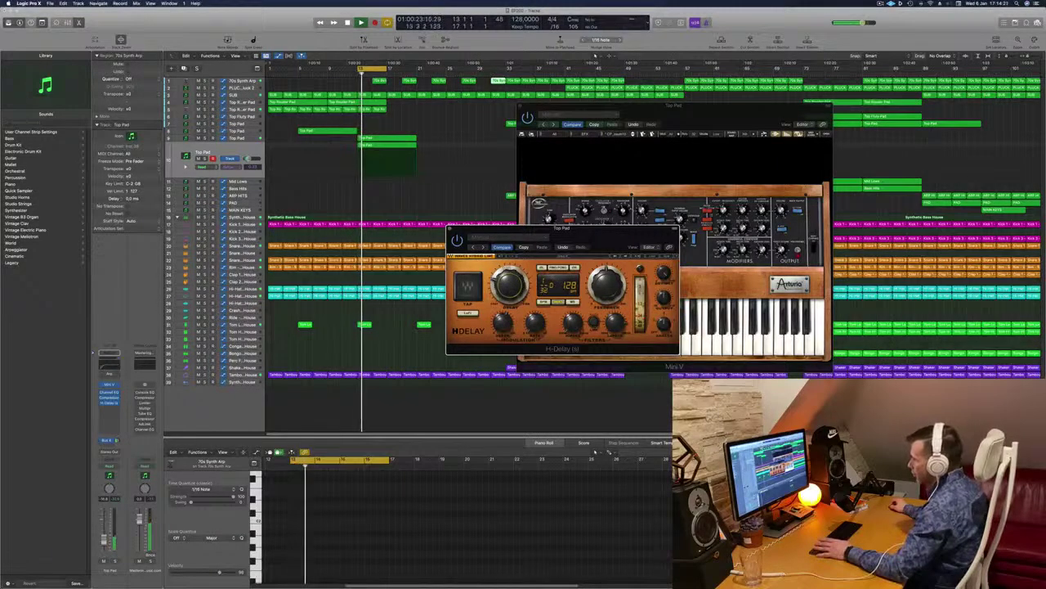
drag(599, 231, 611, 227)
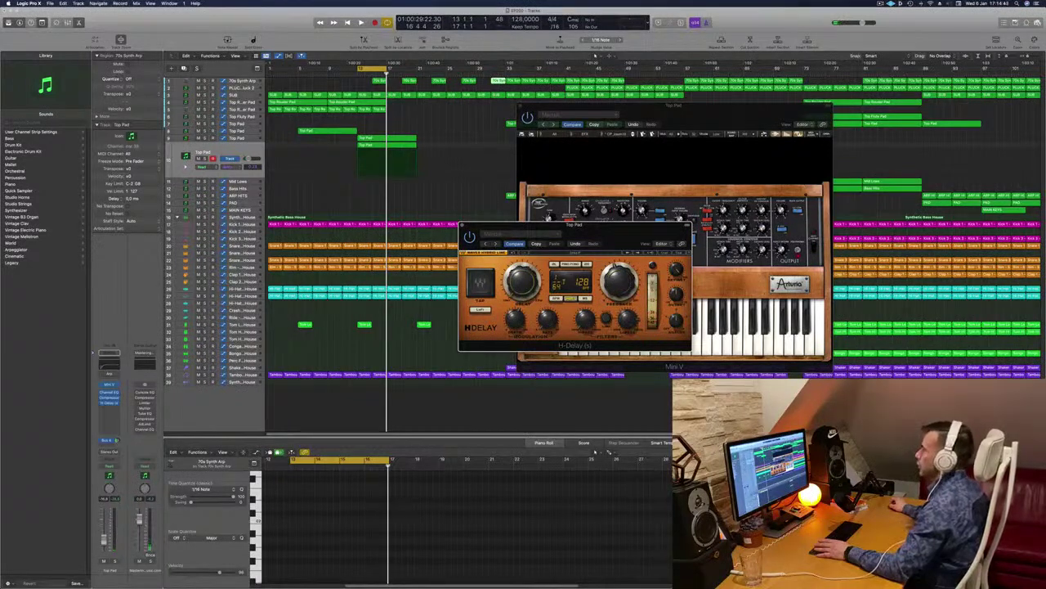
drag(594, 238, 569, 238)
key(space)
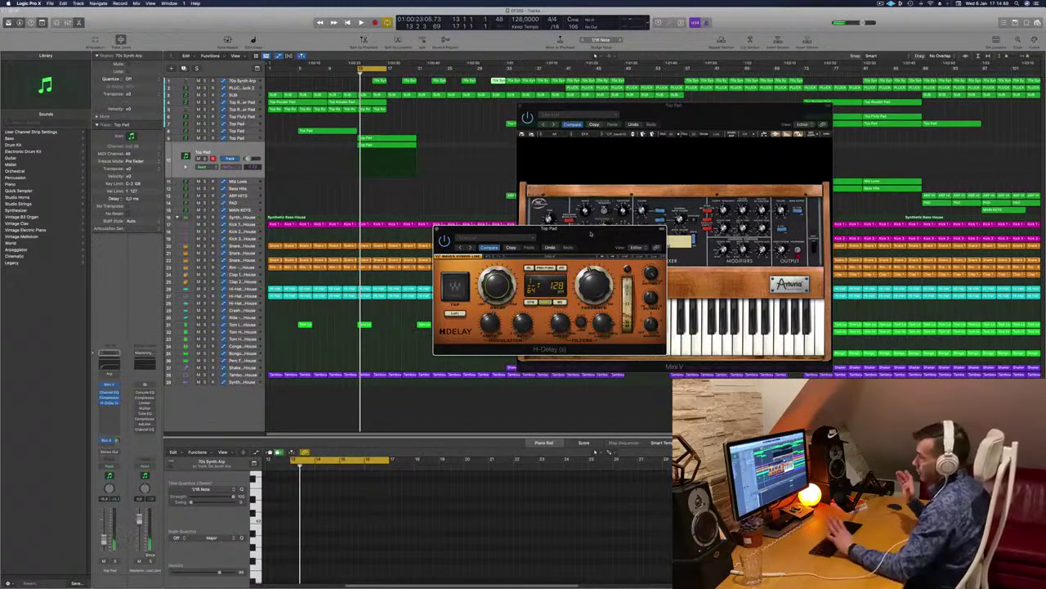
Extend the cycle range to bar 21 and record H-Delay delay-time automation on the Top Pad in Touch mode.
click(387, 70)
drag(386, 70, 415, 69)
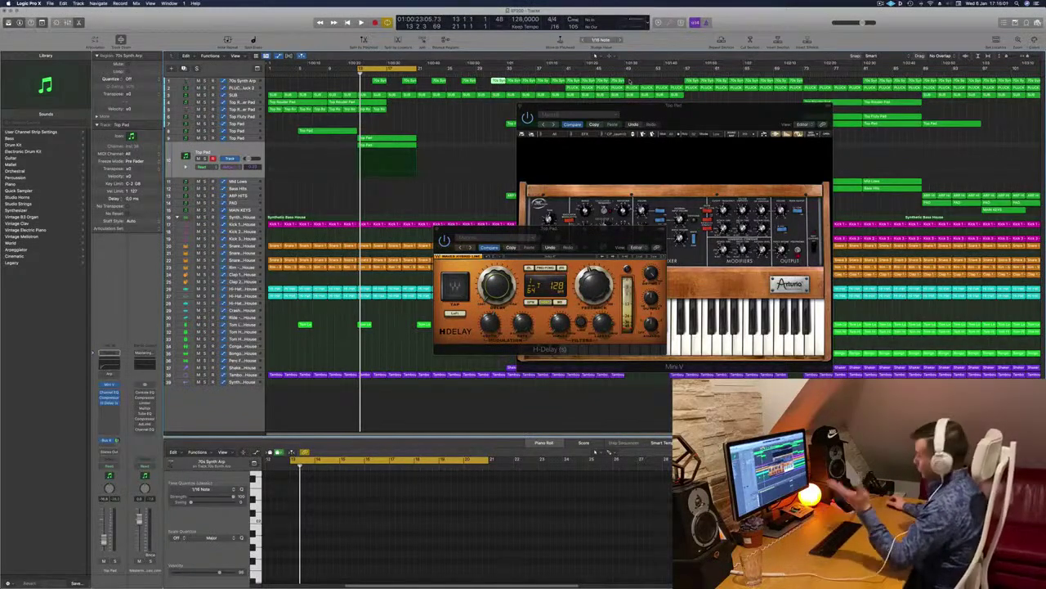
drag(569, 230, 605, 132)
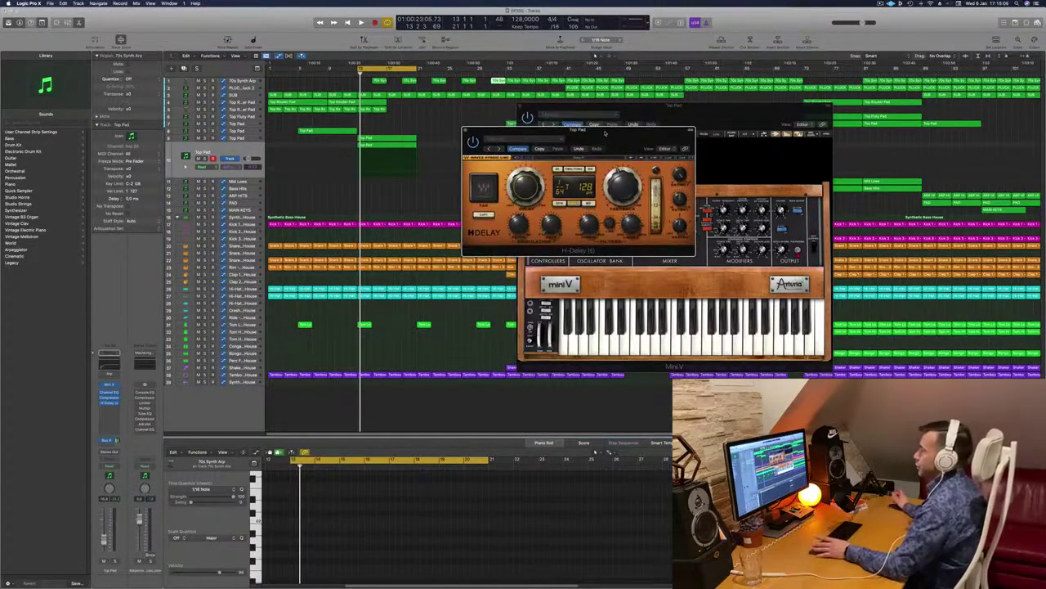
drag(605, 133, 596, 142)
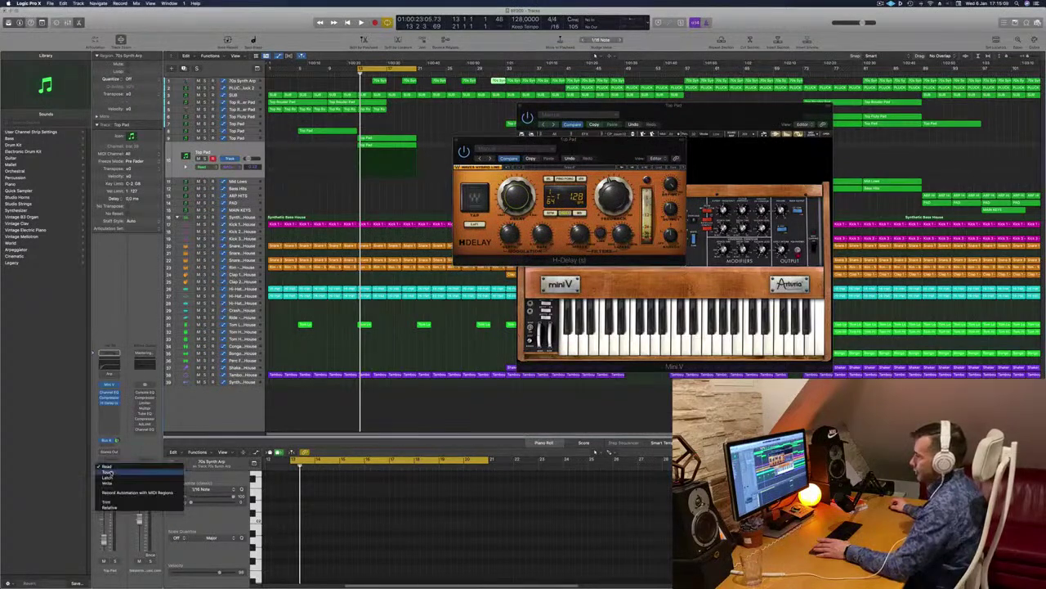
key(space)
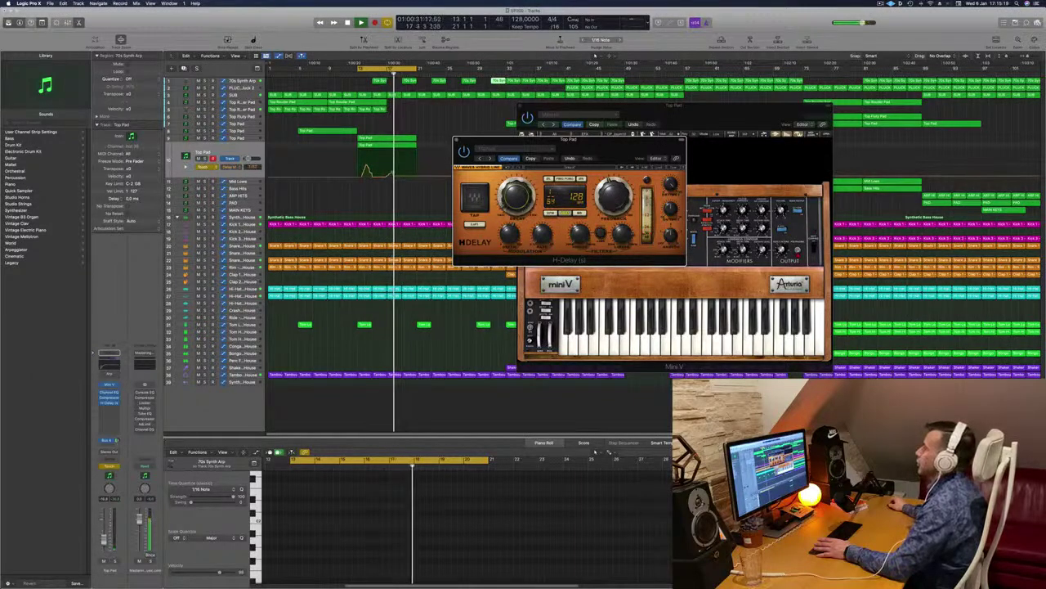
click(456, 140)
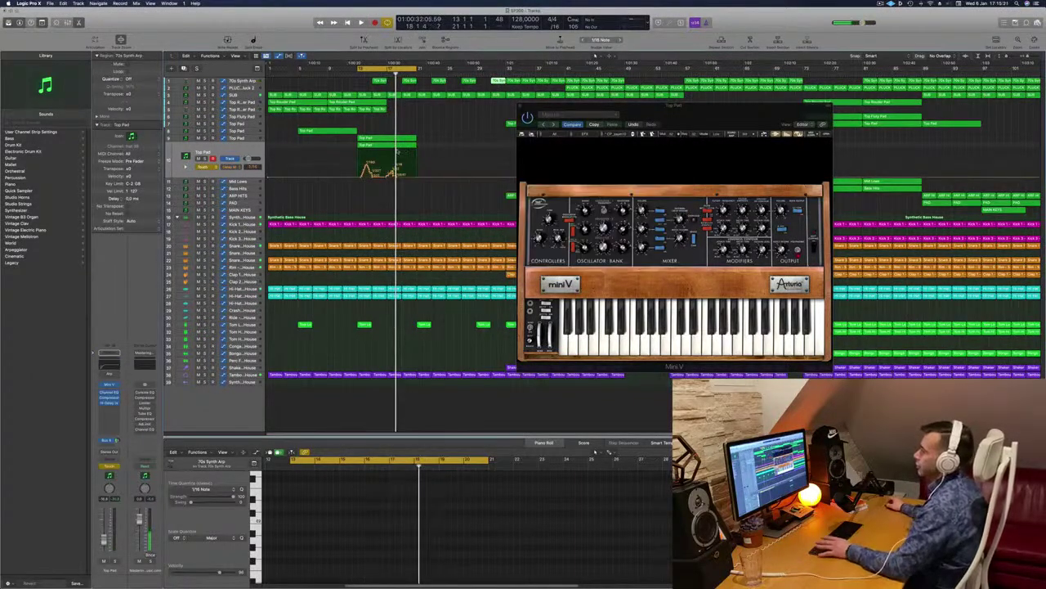
Return the Top Pad's automation to Read mode and open a second automation lane for the H-Delay's feedback.
key(space)
key(super+Right)
key(super+Right)
key(super+Right)
key(super+Right)
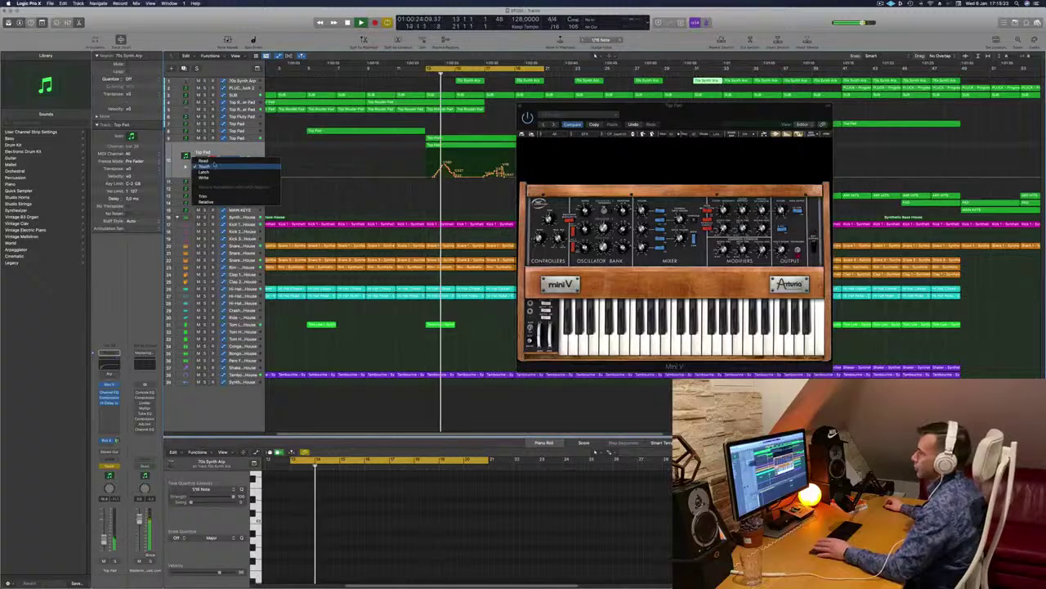
drag(601, 117, 721, 137)
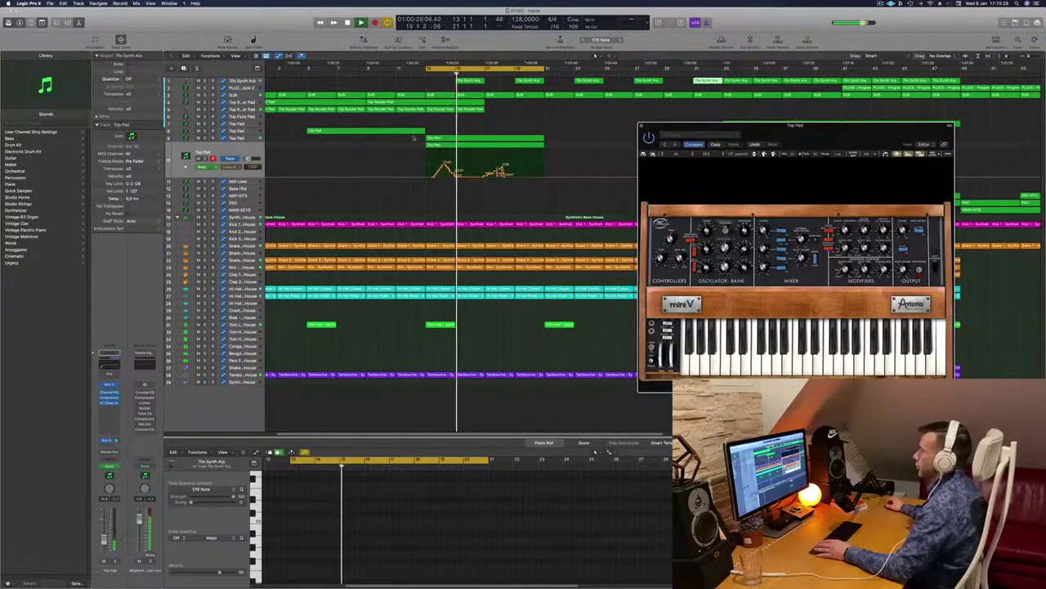
click(185, 166)
key(space)
key(space)
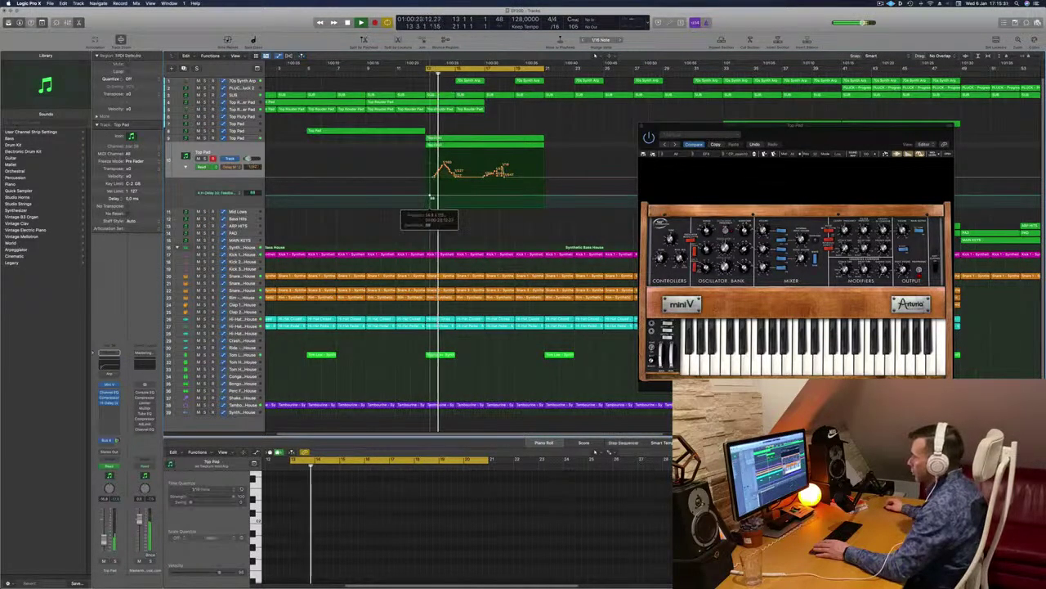
Draw H-Delay feedback automation that rises from bar 13 to about bar 14 and falls until about bar 18.
drag(423, 196, 427, 197)
key(space)
key(space)
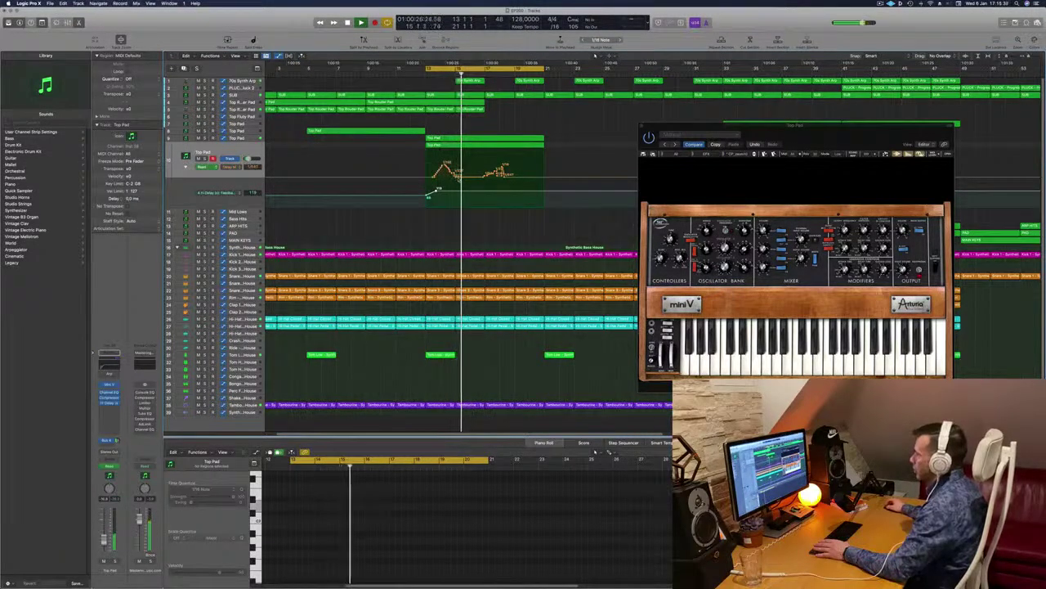
click(473, 196)
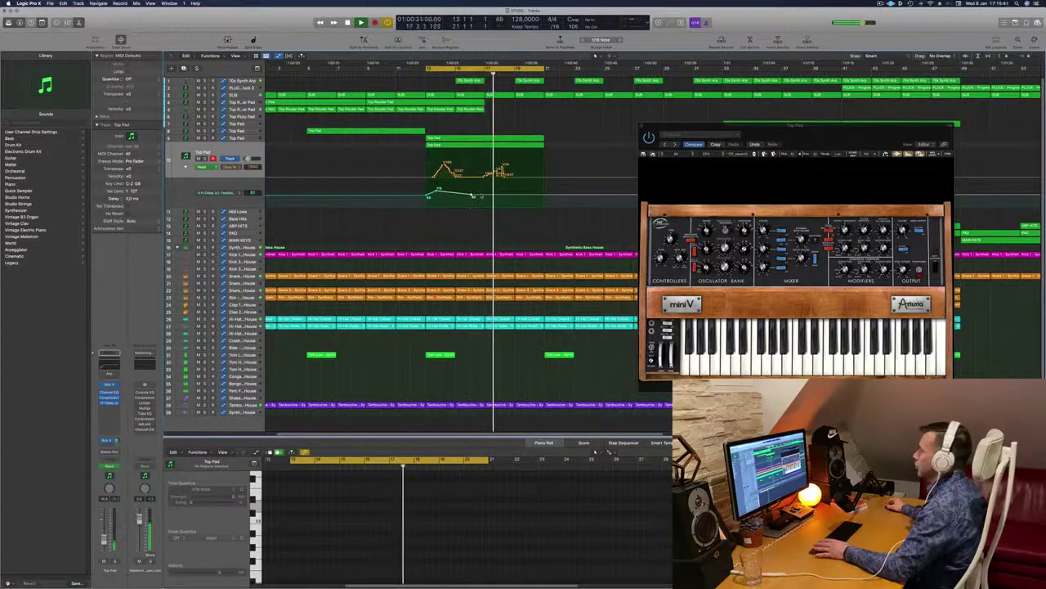
click(497, 198)
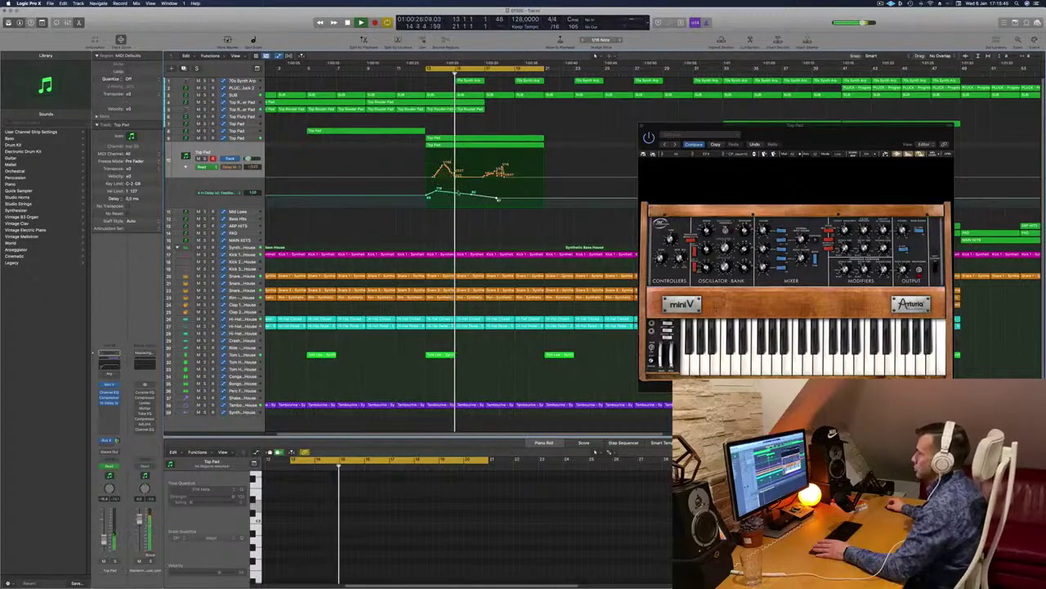
click(472, 194)
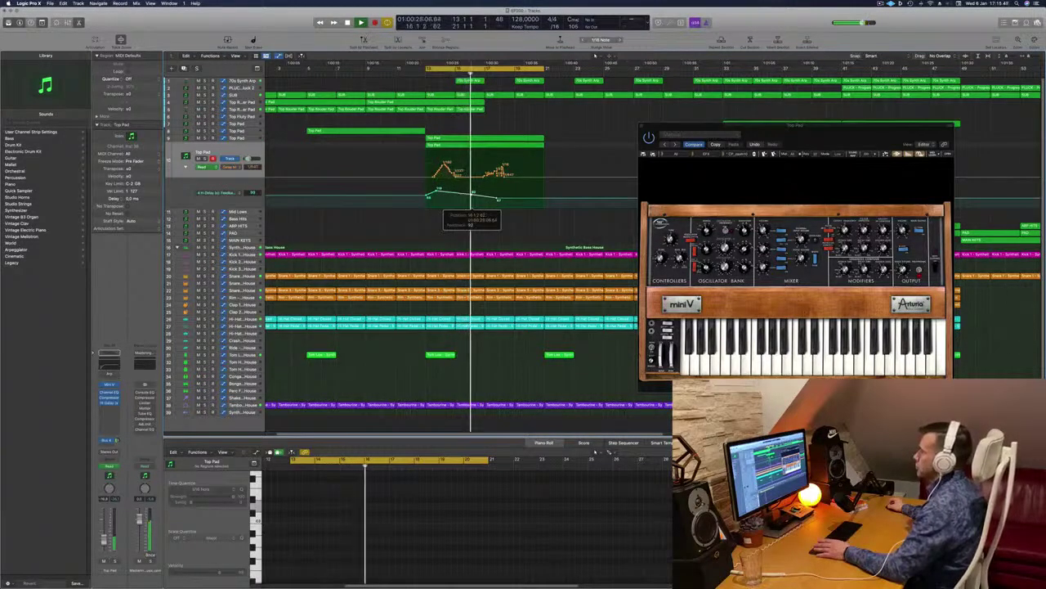
click(496, 198)
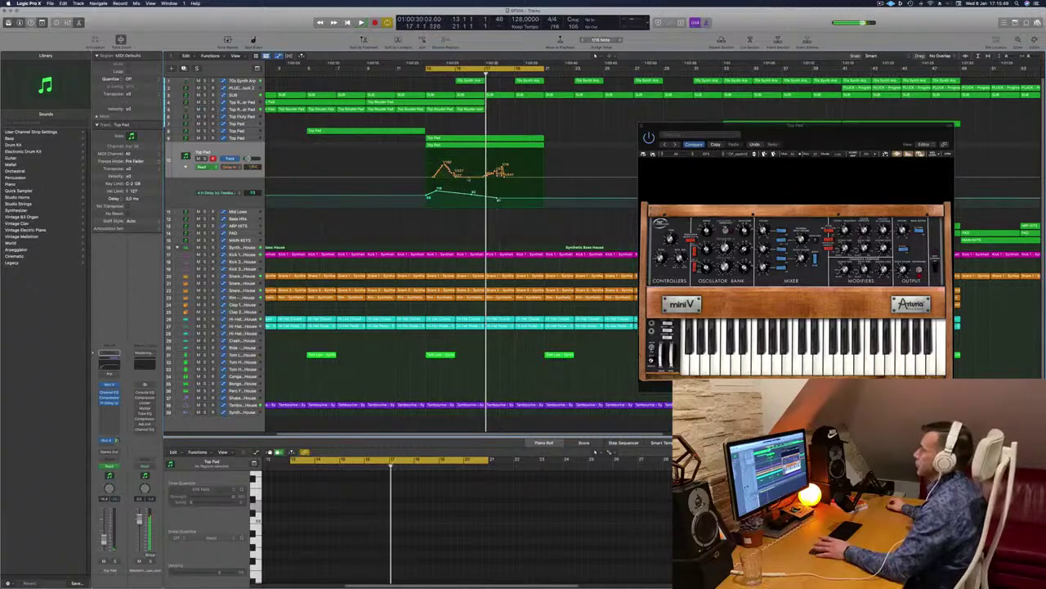
Add a second delay-time automation peak near bar 16 and clear the jagged recorded points after bar 17.
click(473, 176)
drag(473, 170, 478, 168)
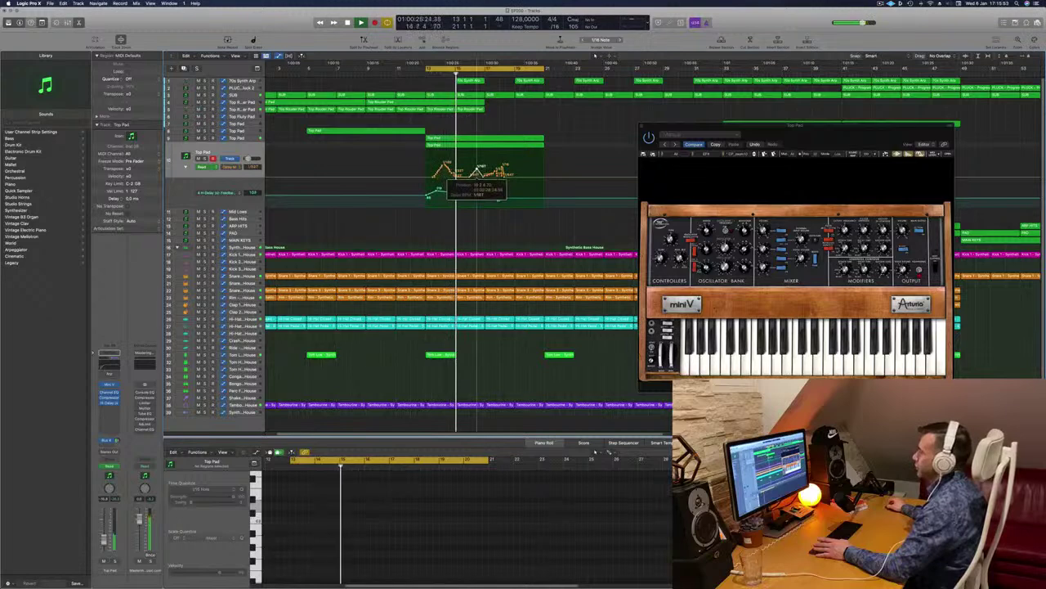
click(478, 168)
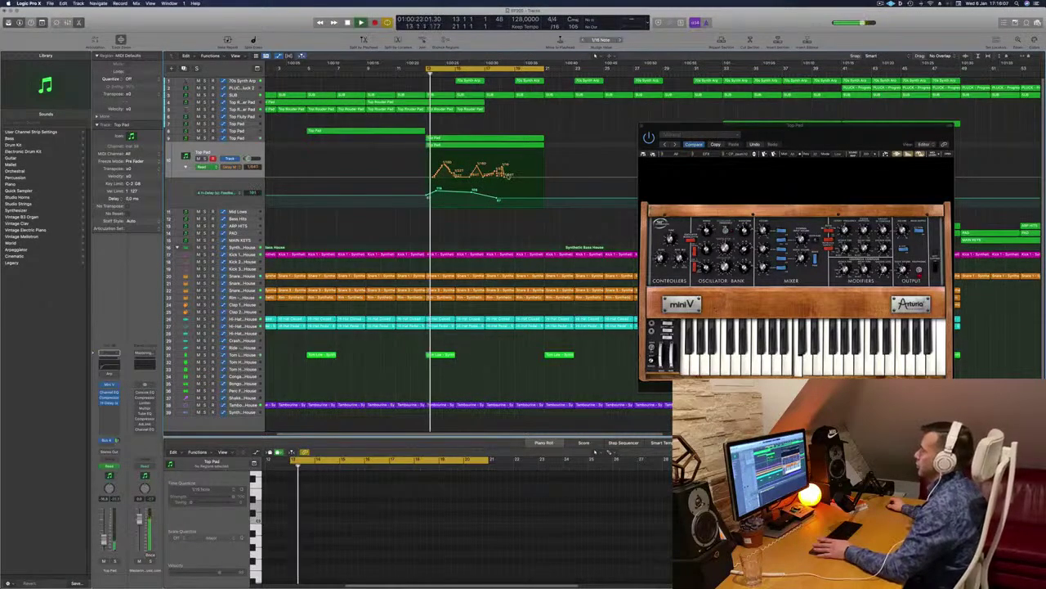
drag(499, 176, 484, 176)
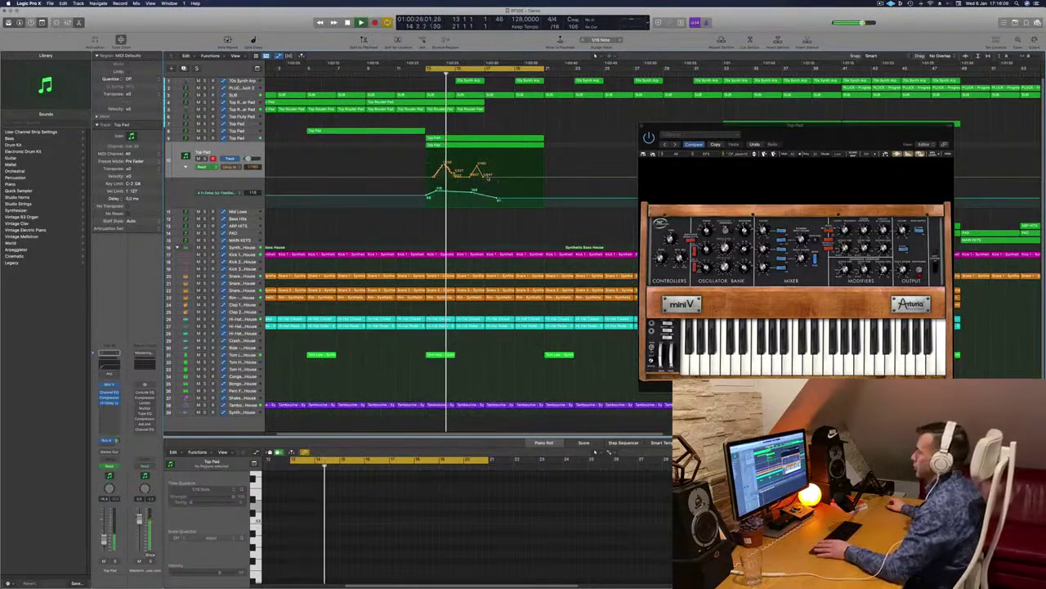
Raise the last feedback automation point near bar 18 and add a higher delay-time point above it.
drag(719, 128, 724, 86)
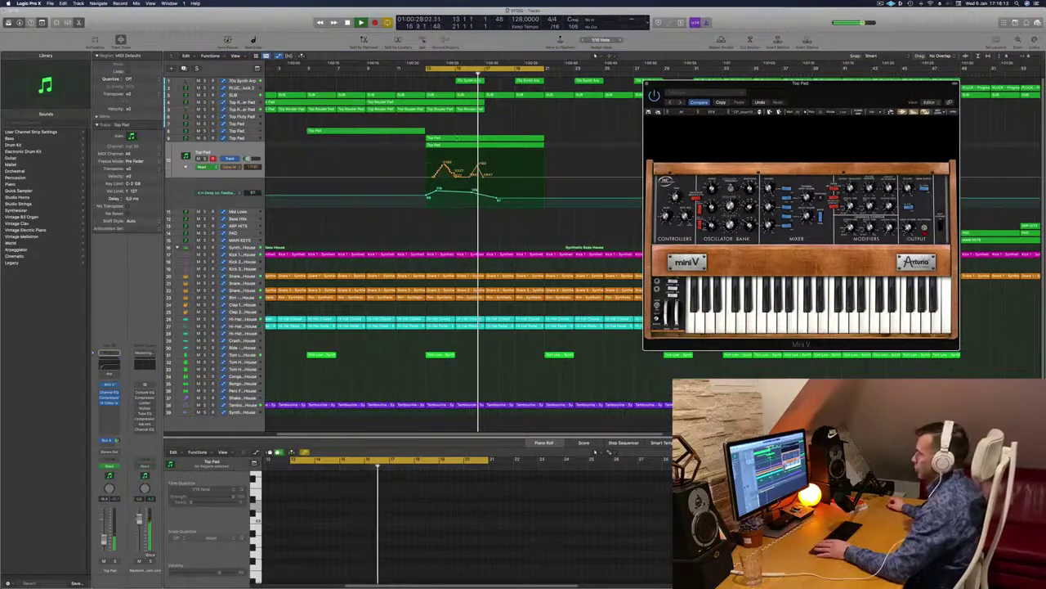
drag(498, 199, 498, 193)
key(Return)
click(498, 173)
Split the two stacked Top Pad effect regions at bar 17.
key(super+Left)
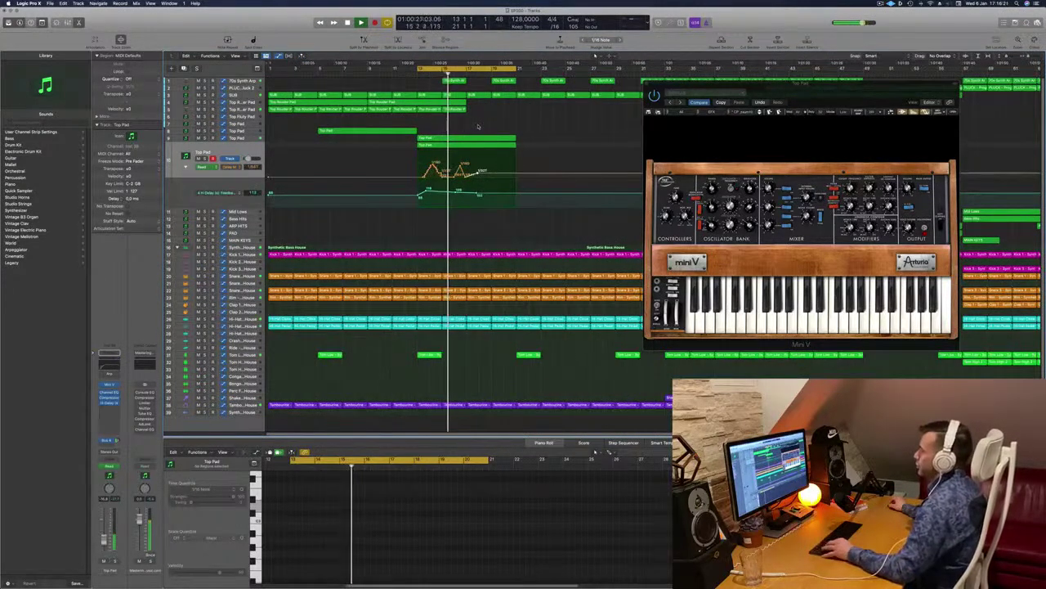
click(466, 139)
super+click(467, 138)
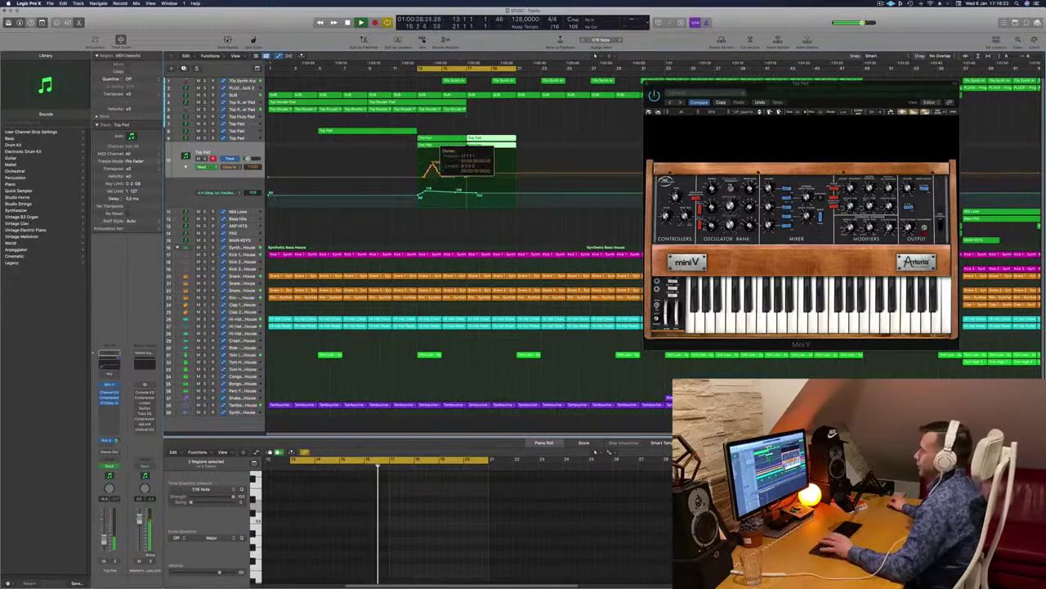
Replace the Top Pad effect regions at bar 17 with copies of the regions that start at bar 13.
click(491, 133)
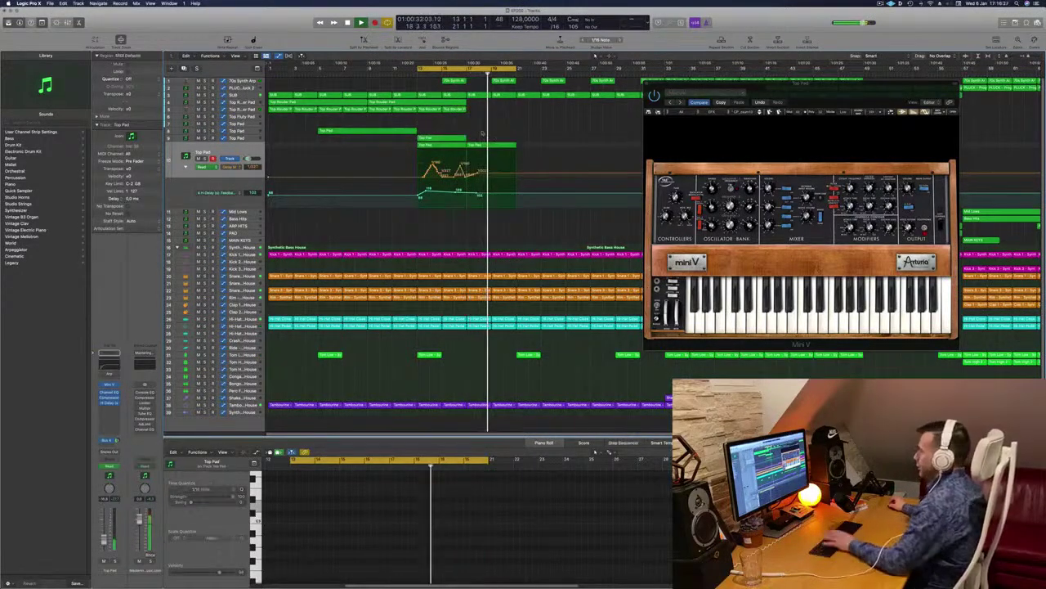
key(space)
click(439, 139)
drag(439, 138, 496, 145)
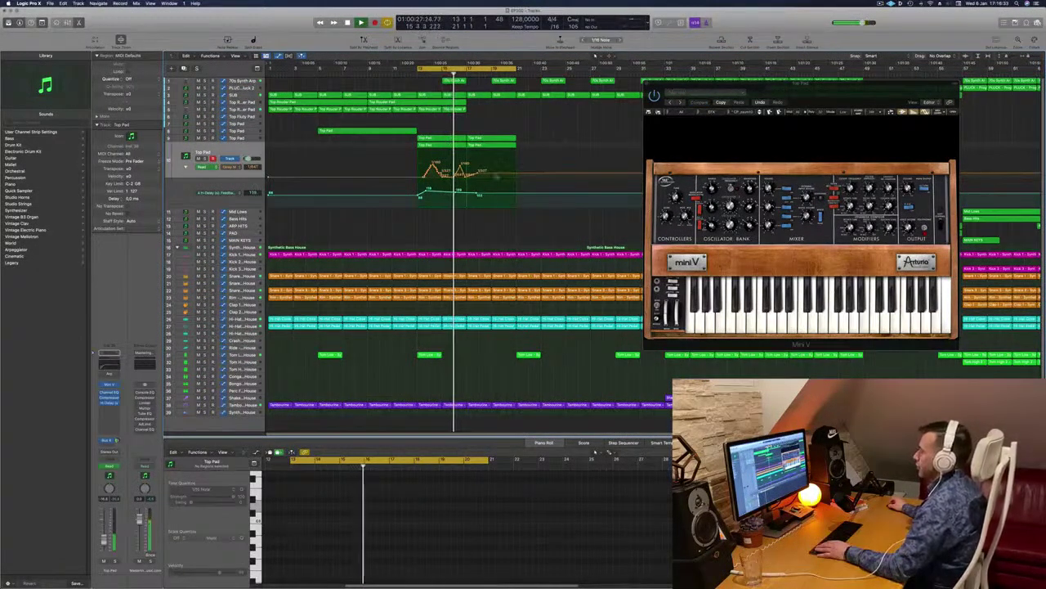
Raise the feedback automation point near bar 18 and draw delay-time automation rising to about bar 20 and dropping by bar 21.
drag(477, 194, 479, 187)
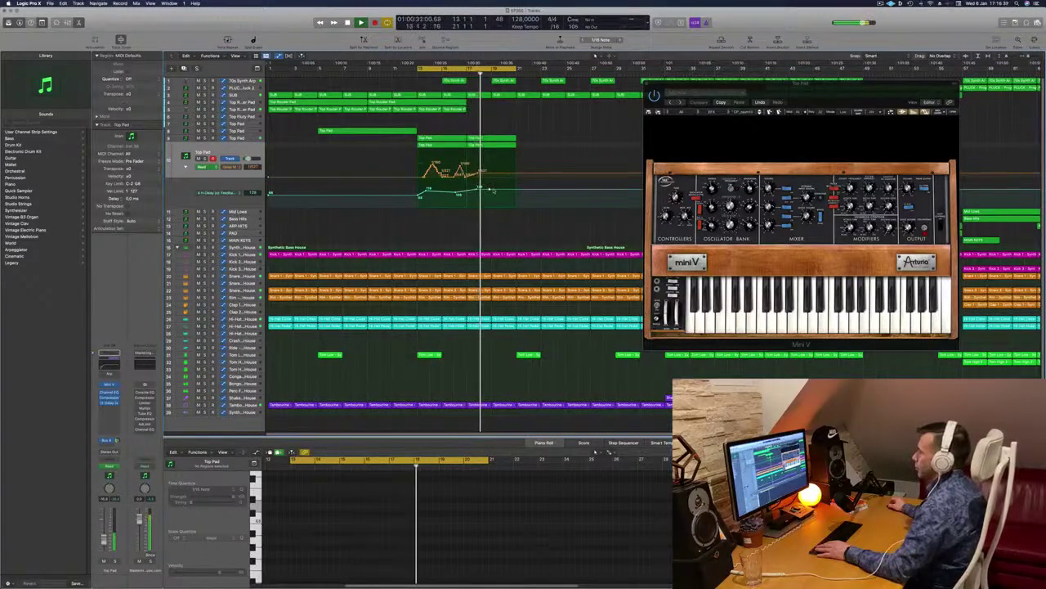
drag(500, 174, 507, 160)
scroll(520, 134, down, 5)
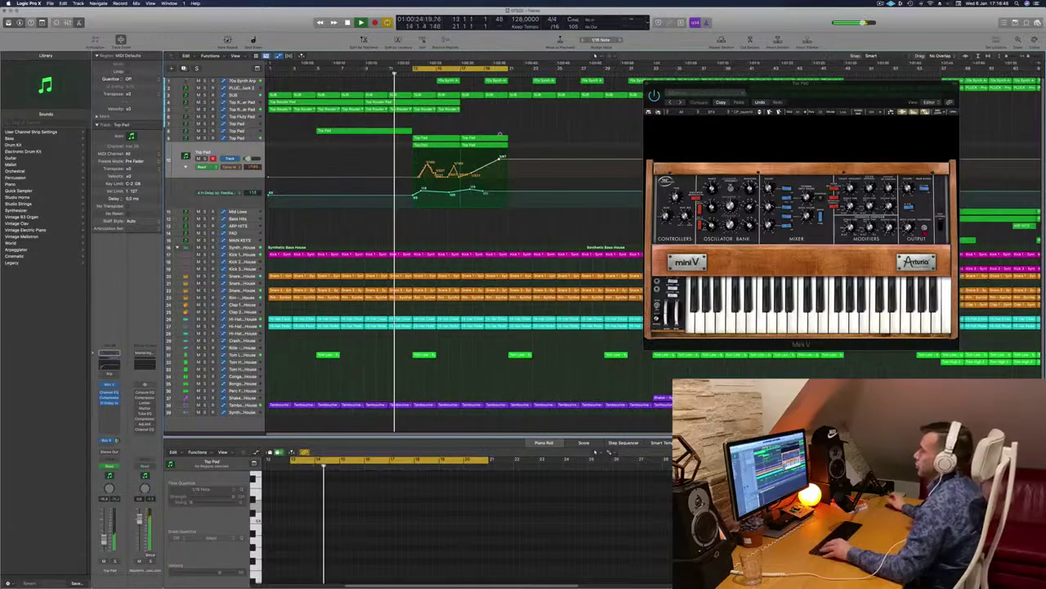
scroll(435, 134, up, 1)
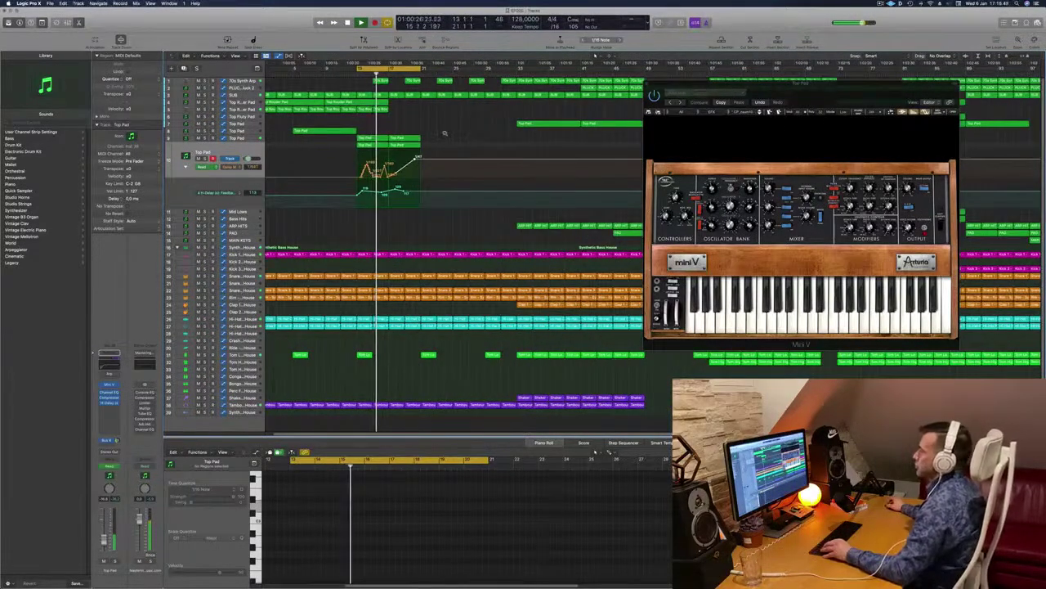
key(super+Right)
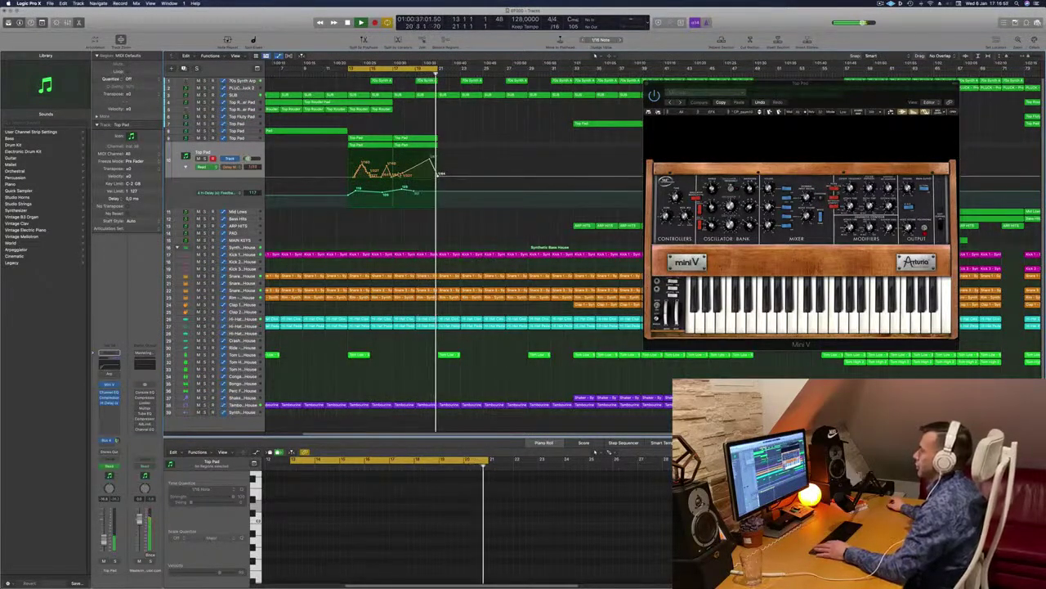
Raise the Top Pad track's bus send slightly and open its H-Delay plug-in beside the Mini V.
drag(117, 440, 117, 437)
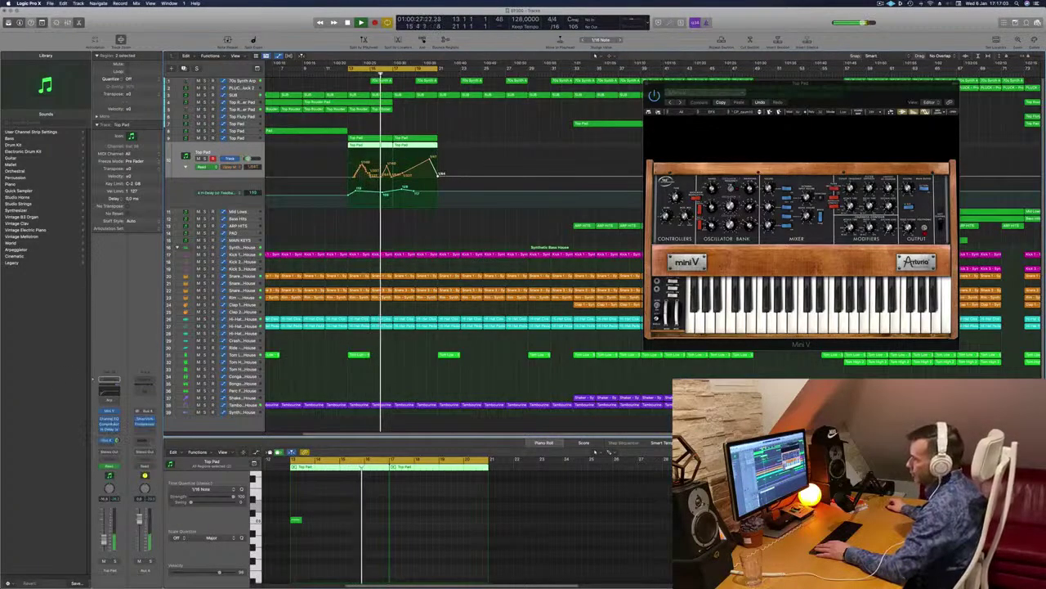
click(108, 430)
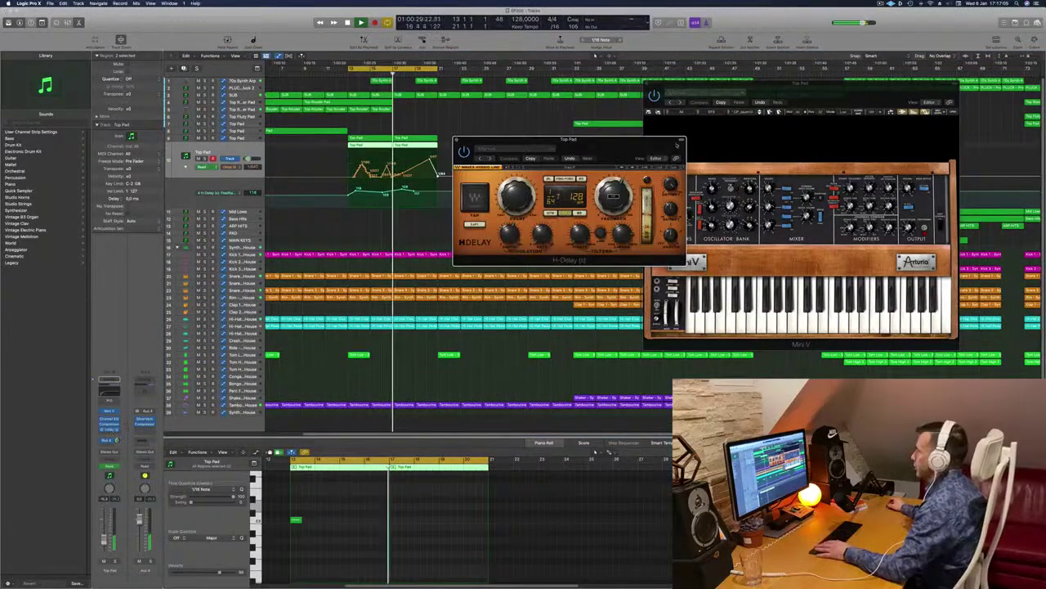
drag(634, 148, 704, 196)
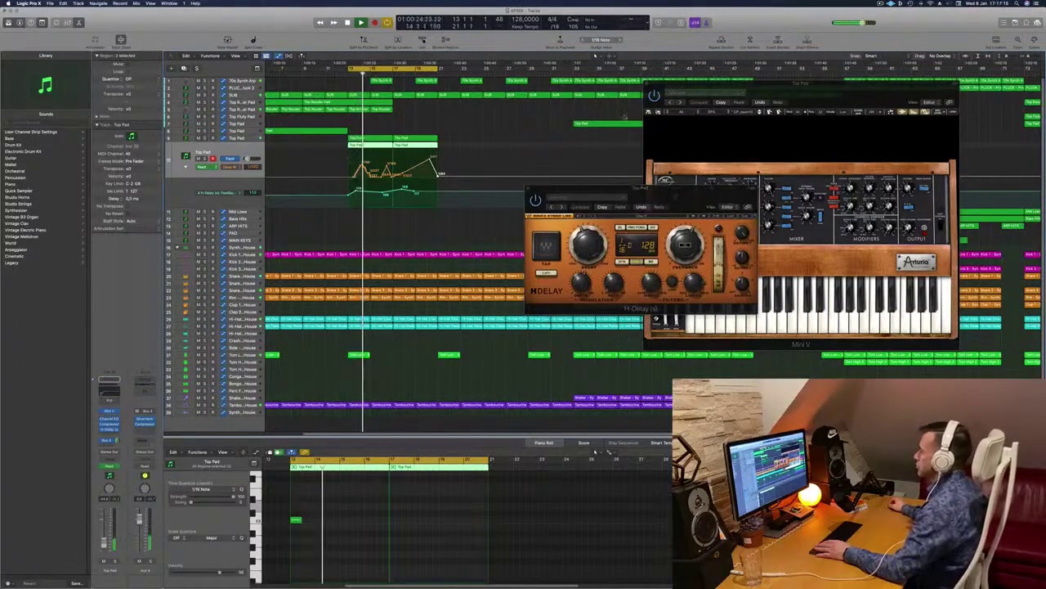
drag(662, 195, 613, 199)
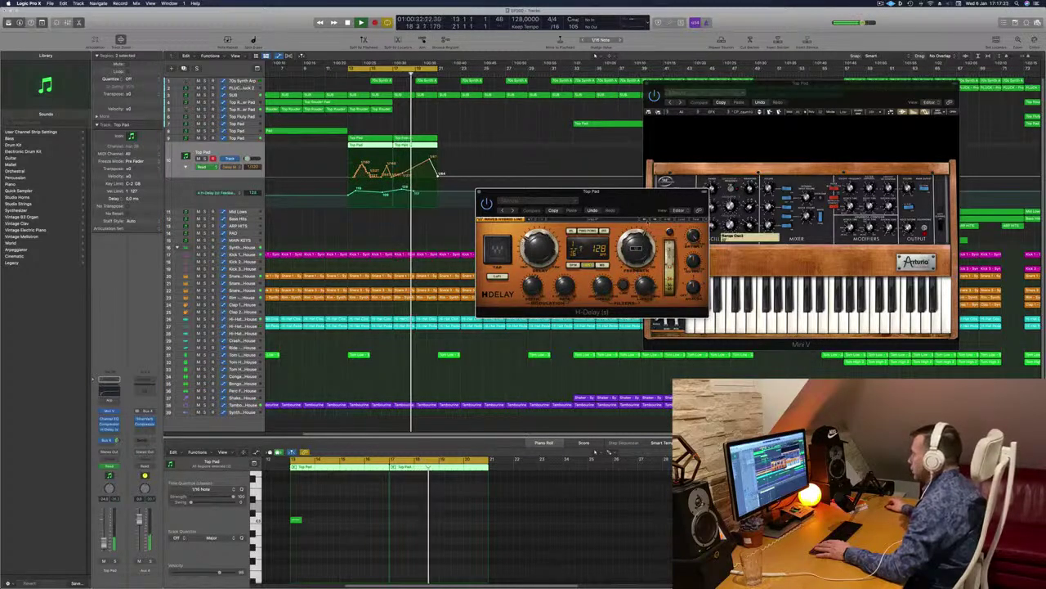
drag(637, 197, 635, 199)
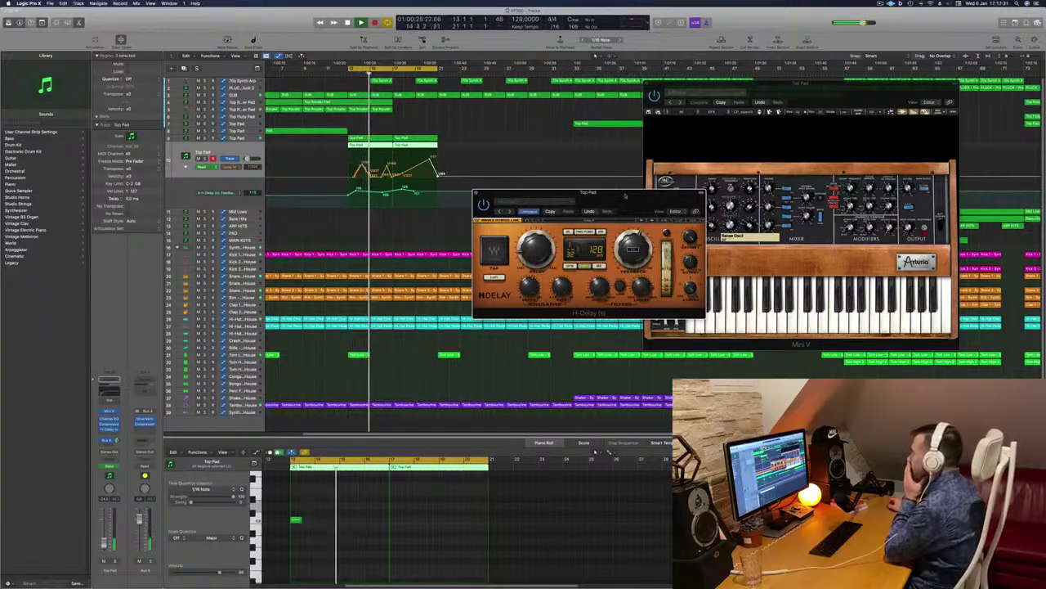
mouse_move(626, 196)
mouse_down()
mouse_move(610, 199)
mouse_move(616, 189)
mouse_up()
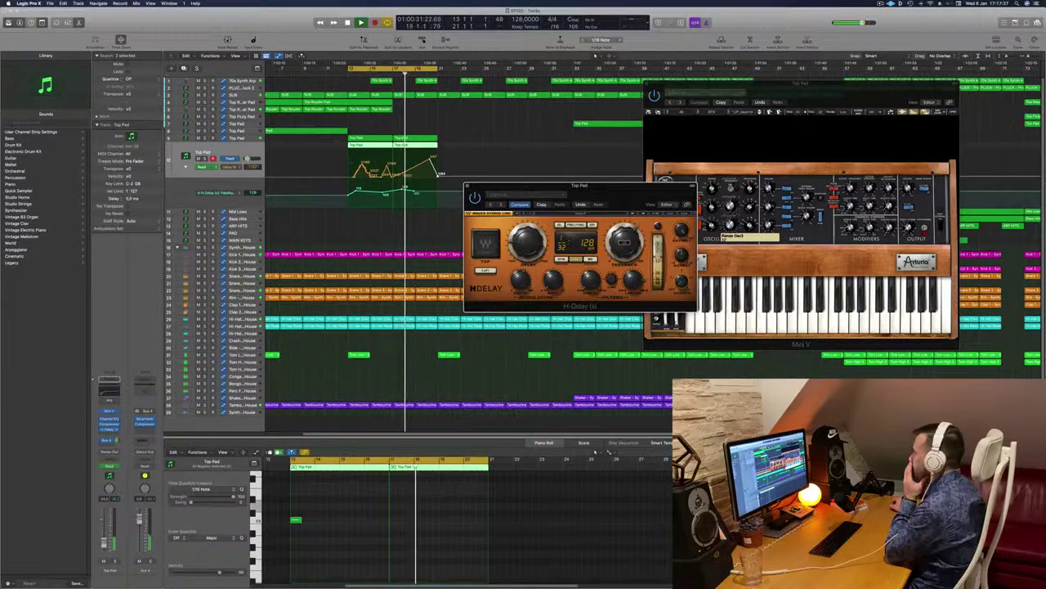
drag(616, 189, 621, 190)
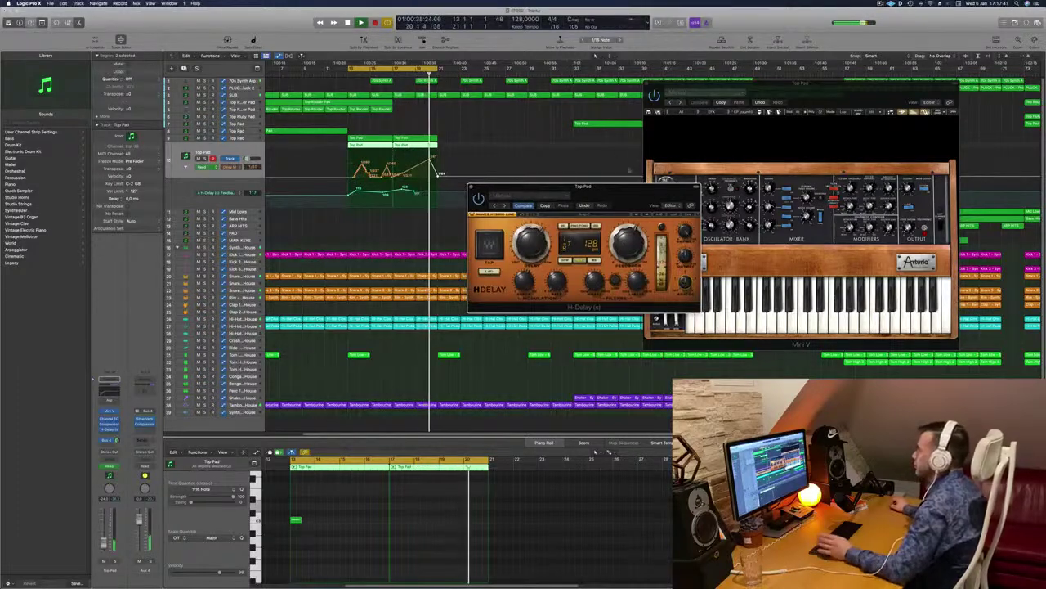
drag(633, 193, 573, 204)
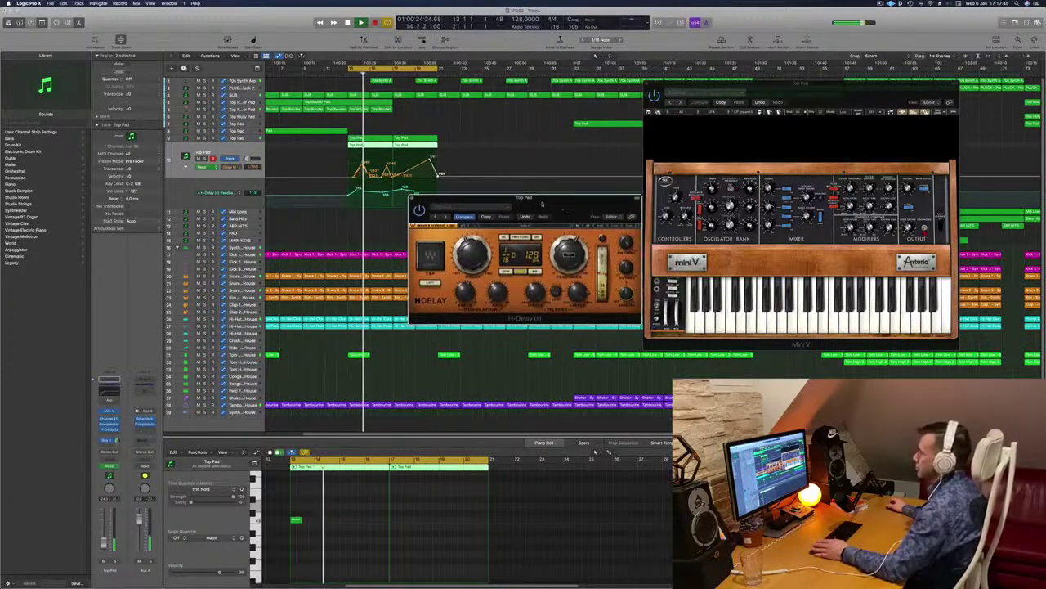
Raise the feedback automation point near bar 16 and close the H-Delay and Mini V windows.
drag(384, 194, 382, 191)
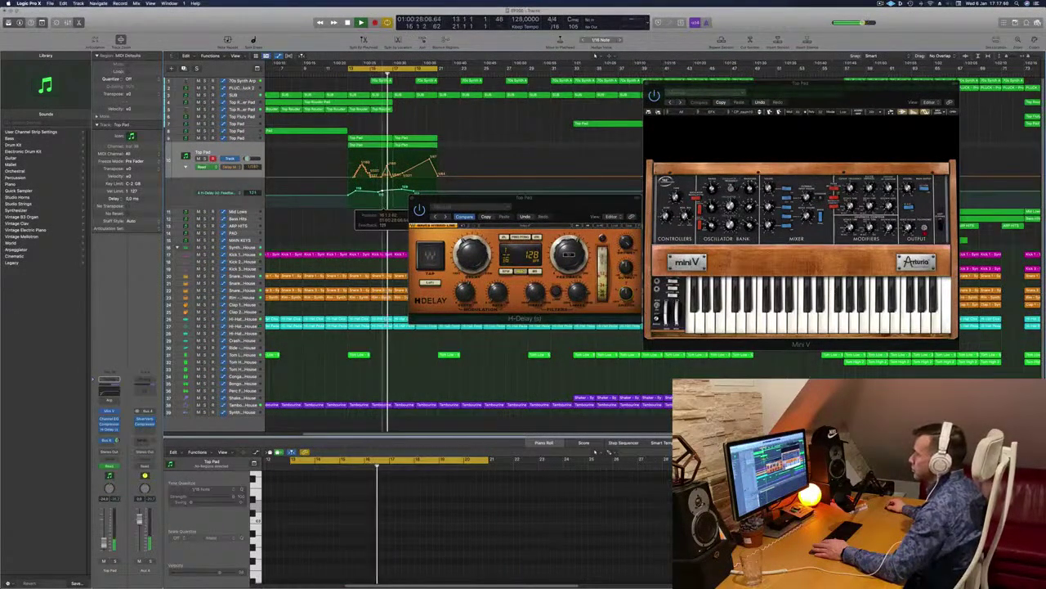
drag(559, 199, 506, 206)
click(363, 205)
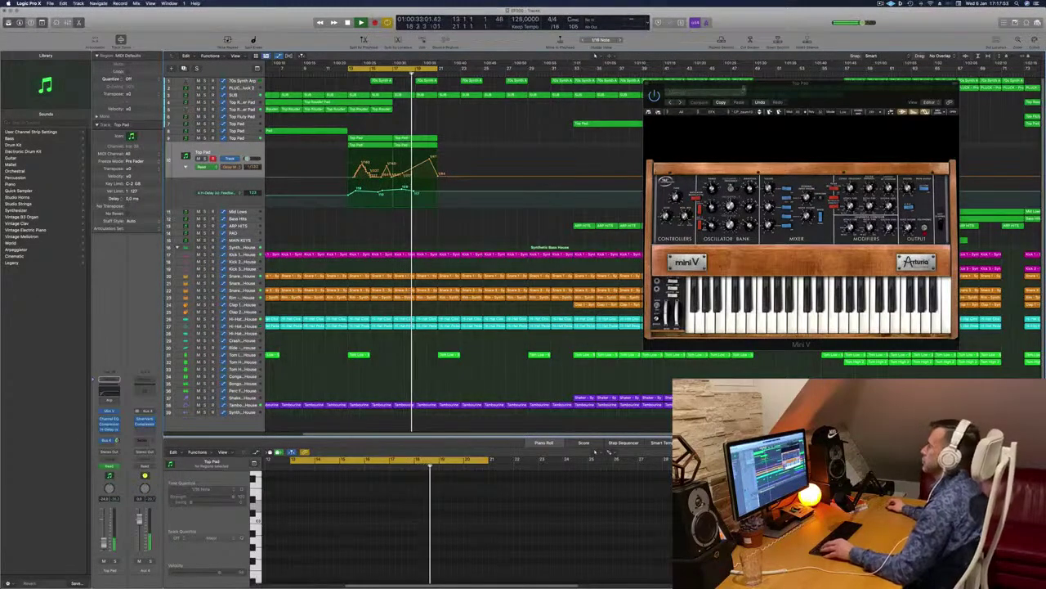
drag(652, 83, 471, 115)
click(480, 115)
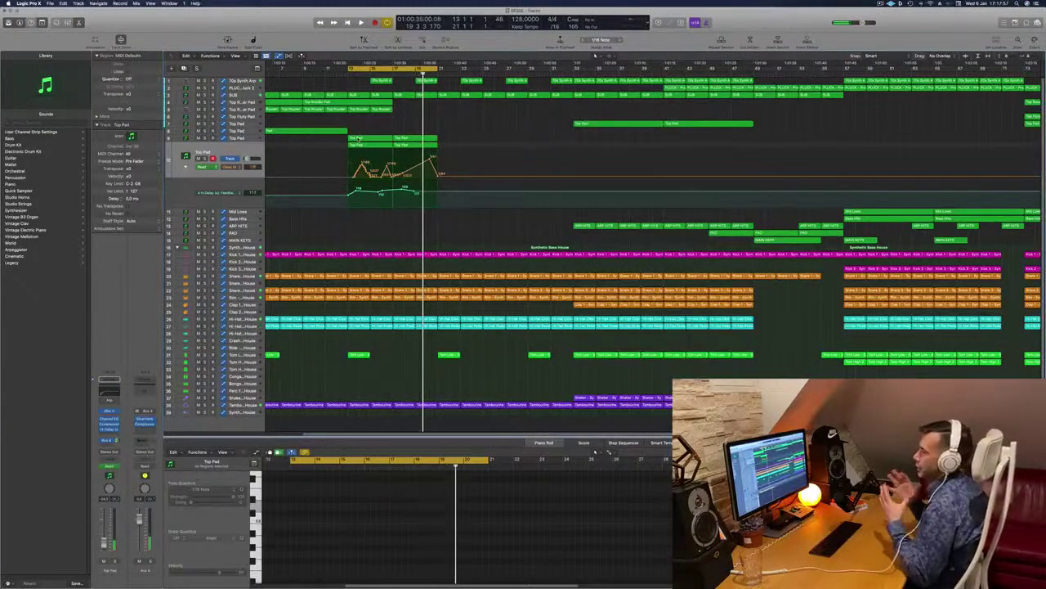
Duplicate the pad regions on tracks 4 and 5 so both continue from bar 17 to bar 25.
click(372, 138)
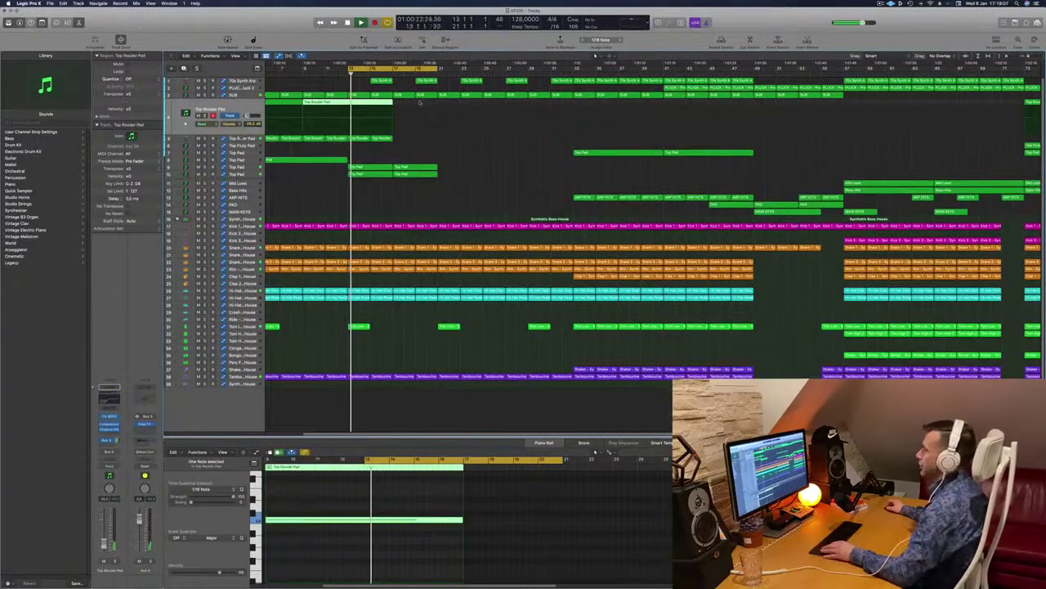
drag(463, 140, 475, 111)
click(493, 153)
key(super+Left)
Copy the long Top Pad region on track 8, with its automation, from bar 5 to bar 13.
click(249, 160)
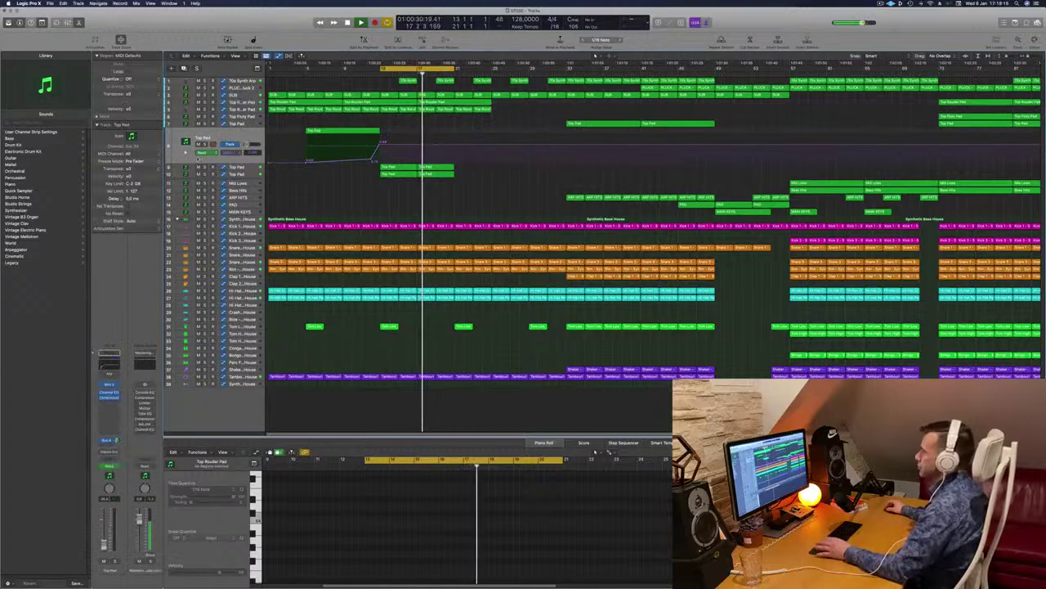
click(342, 133)
drag(340, 132, 410, 123)
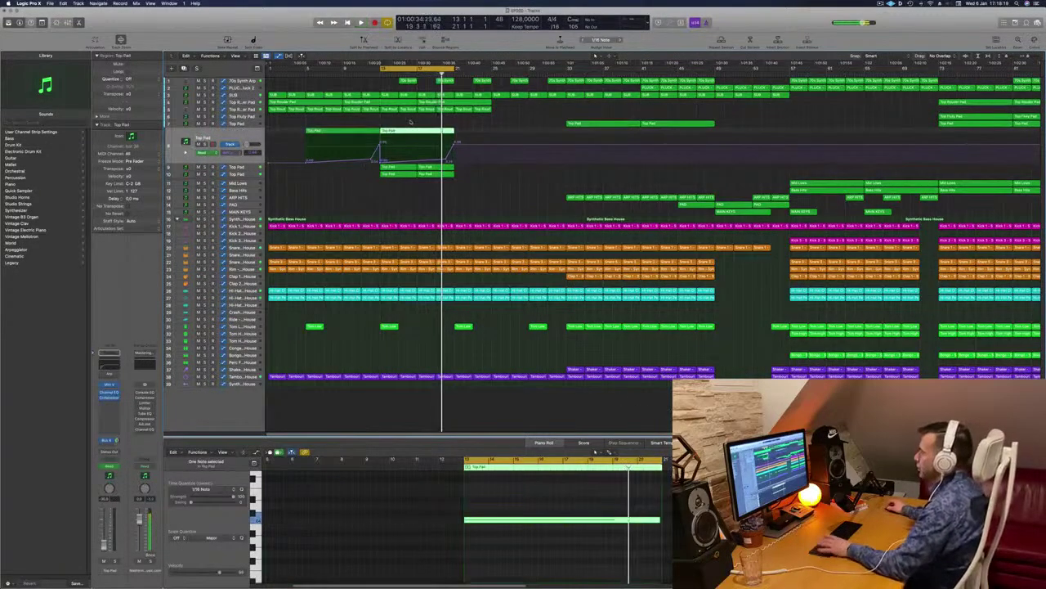
key(super+Left)
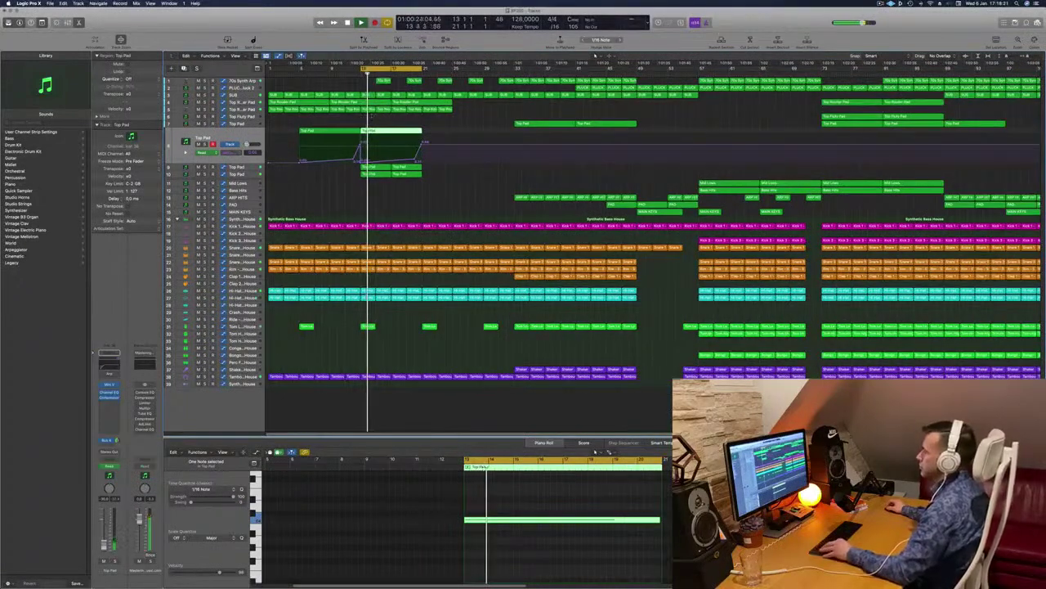
scroll(372, 116, up, 2)
scroll(371, 116, down, 1)
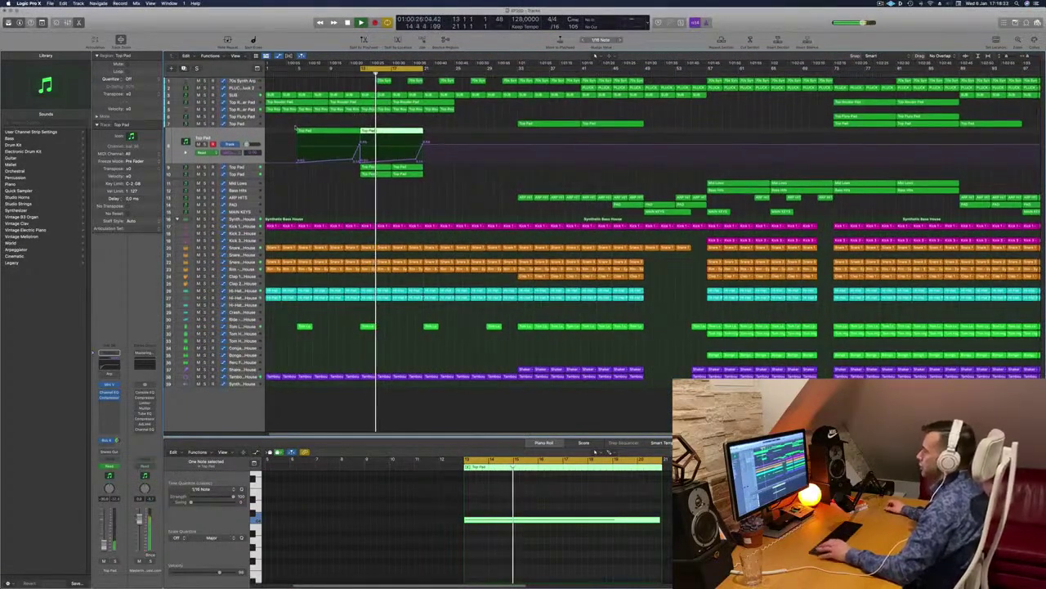
key(super+Right)
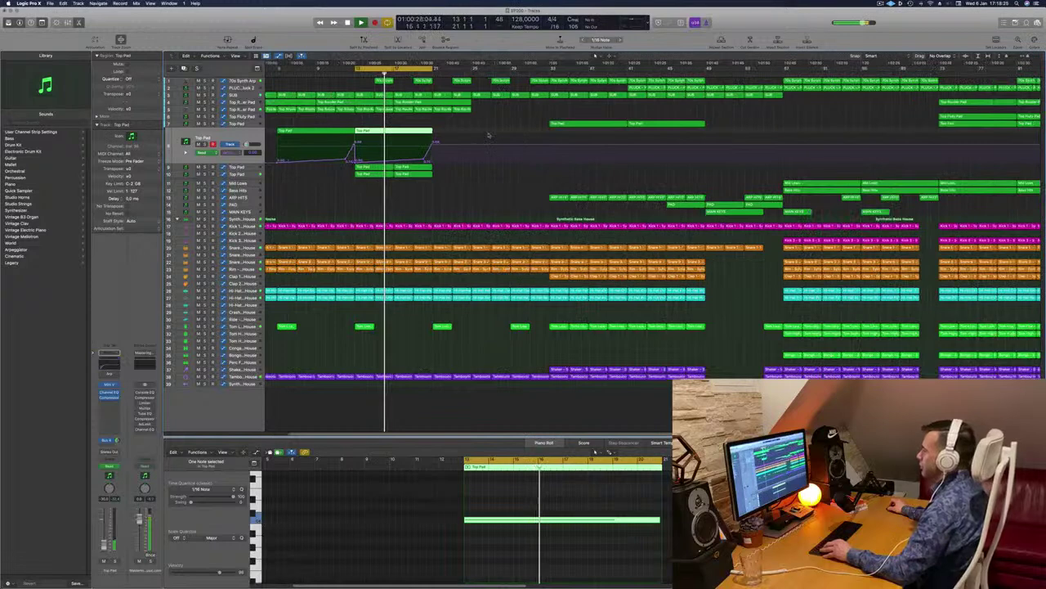
key(super+Right)
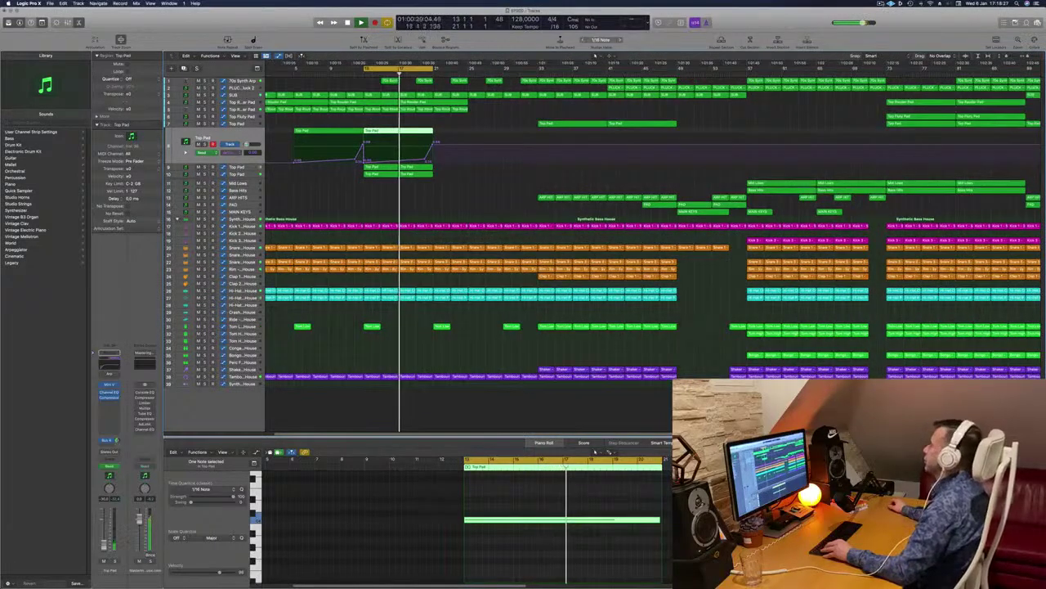
key(super+Right)
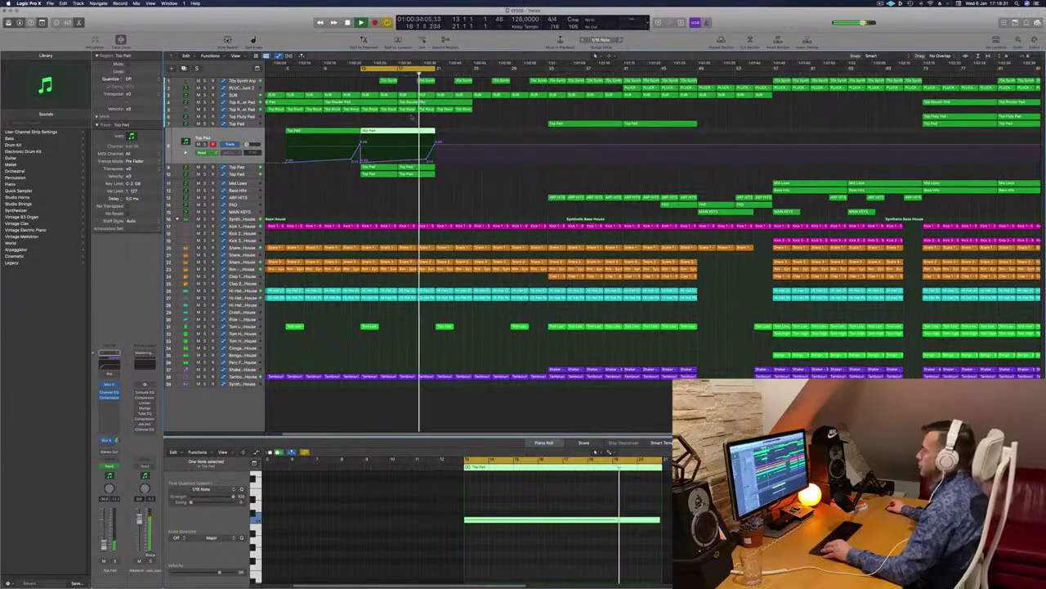
key(super+Left)
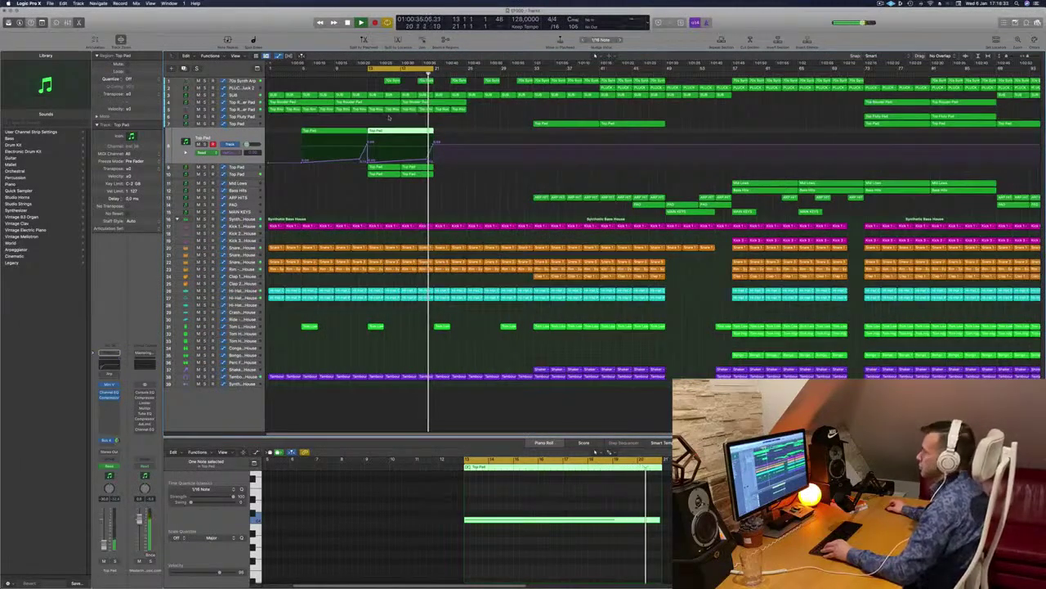
key(super+Left)
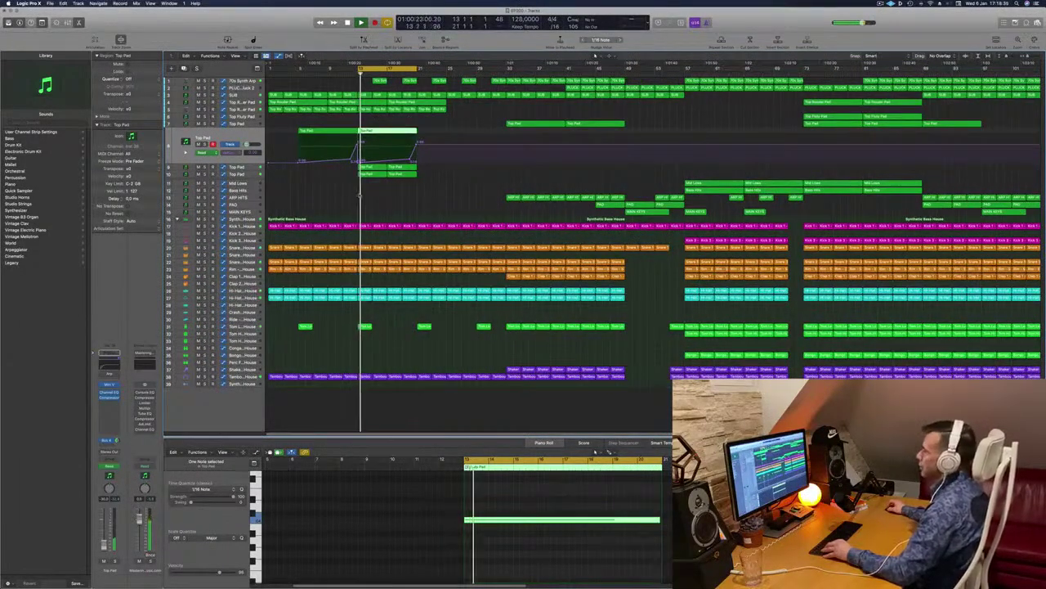
Copy the bar 13 Top Pad regions on tracks 8 to 10 to bar 21 and extend the cycle range to bar 29.
drag(374, 191, 442, 174)
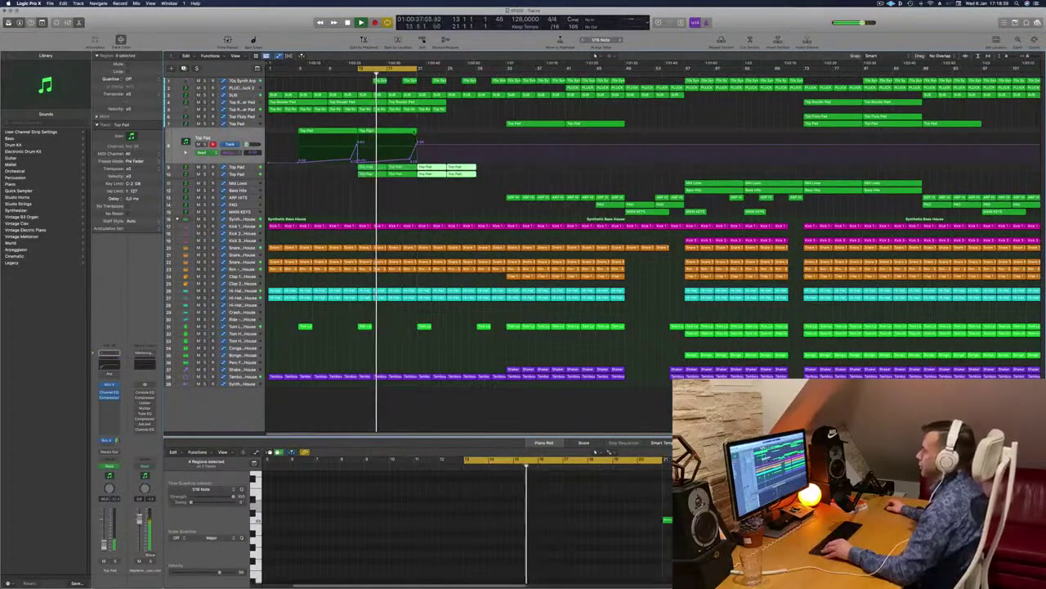
drag(401, 133, 457, 135)
drag(417, 69, 476, 72)
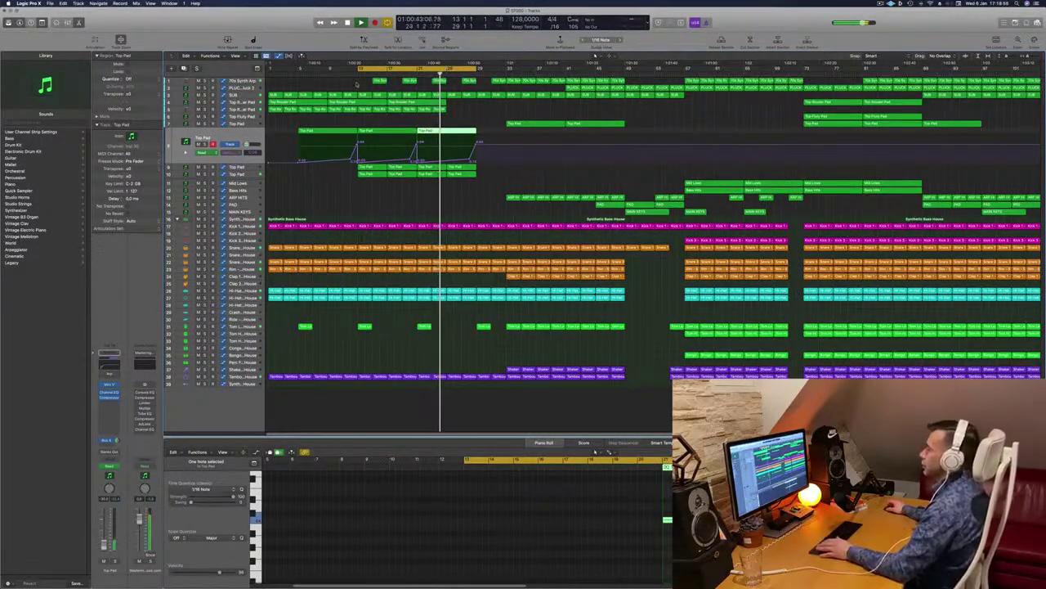
key(space)
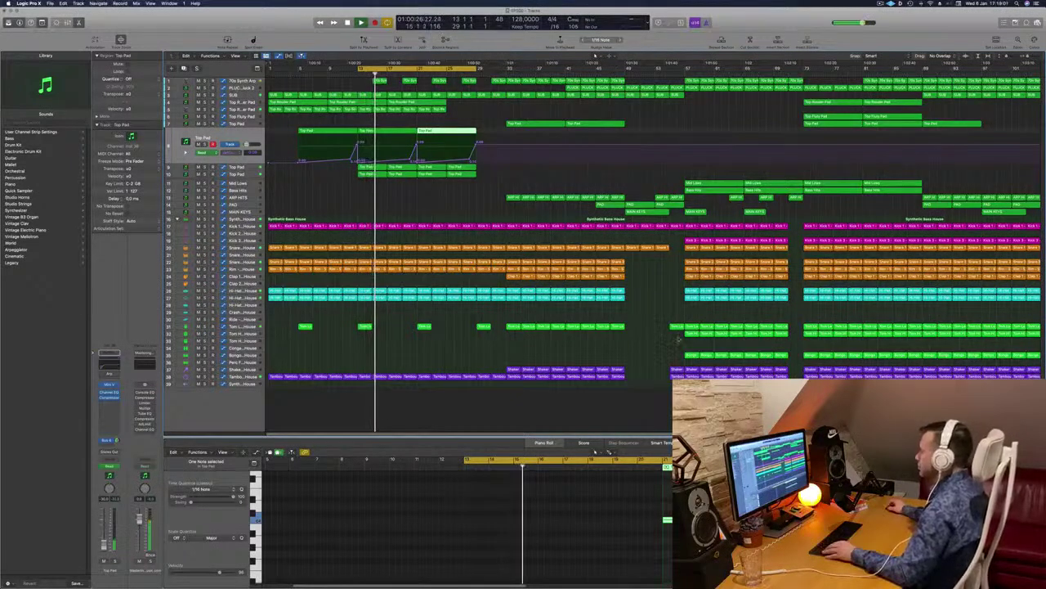
Copy four regions of the second kick layer from bar 57 to bars 21 through 29.
drag(675, 335, 720, 327)
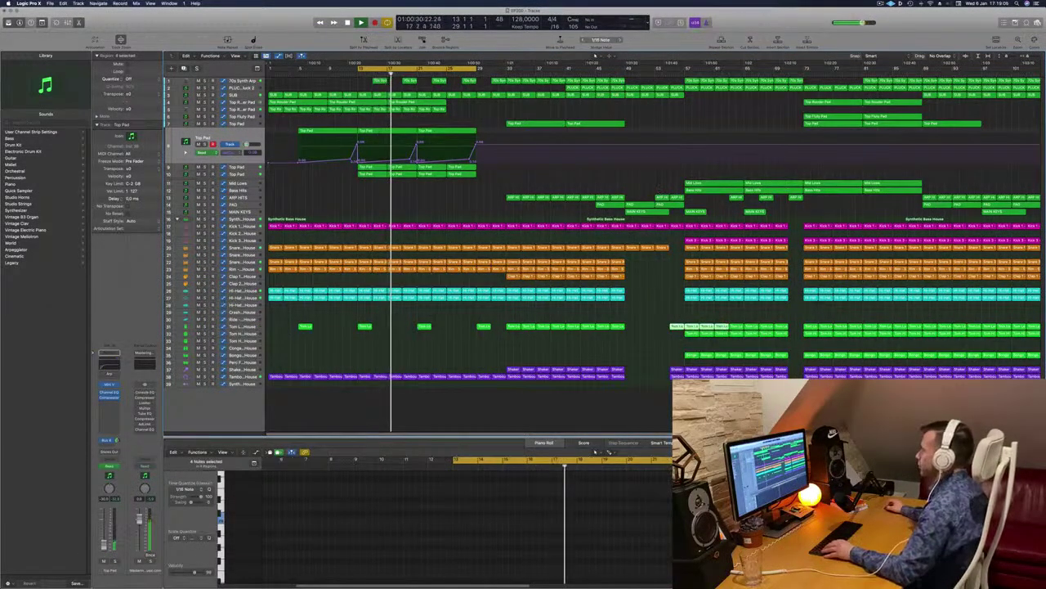
click(678, 228)
click(684, 228)
click(730, 235)
drag(730, 236, 426, 243)
Copy three Bongo regions and four high-tom regions from around bar 57 to start at bar 21.
drag(678, 348, 424, 355)
key(Return)
click(676, 334)
drag(707, 338, 426, 343)
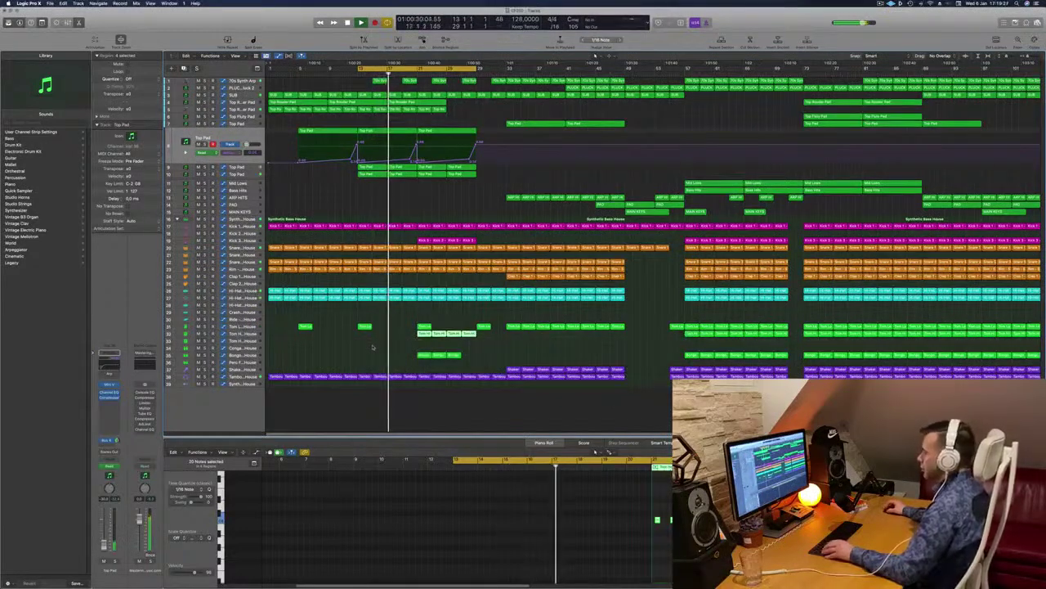
click(371, 348)
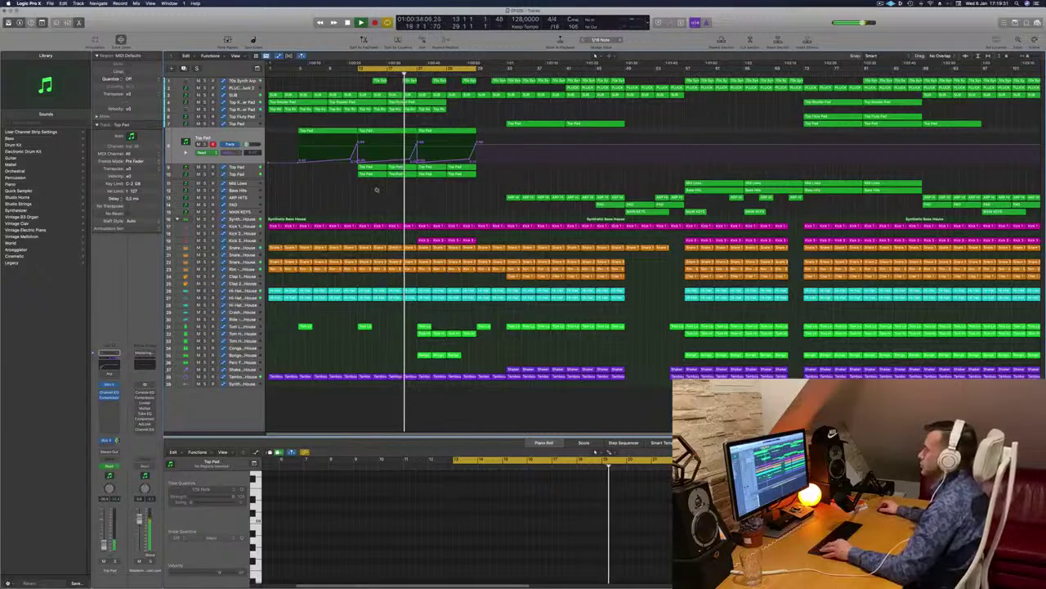
key(super+Right)
key(super+Right)
key(super+Left)
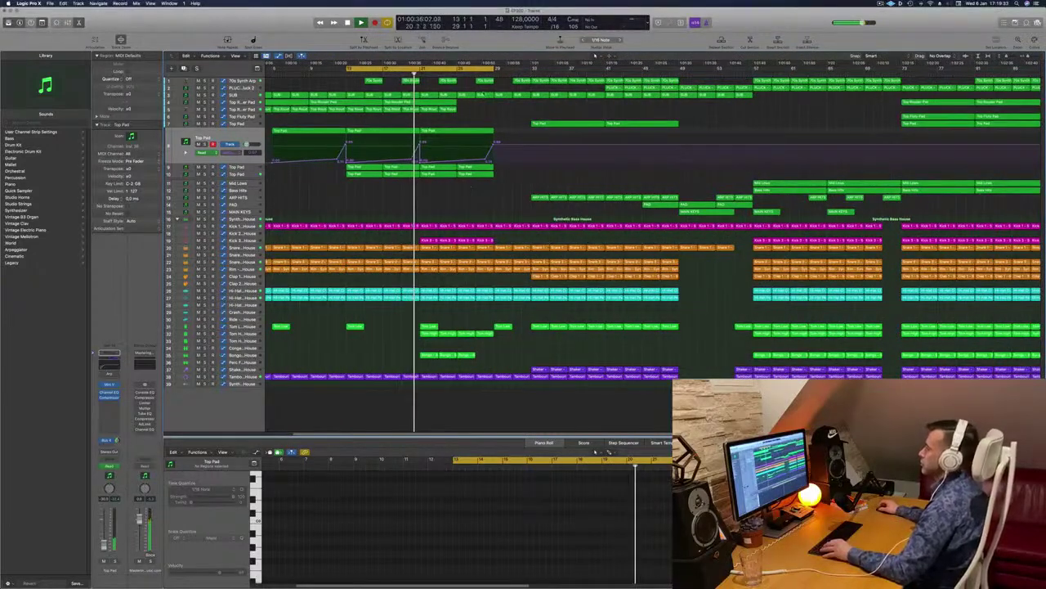
drag(467, 106, 394, 102)
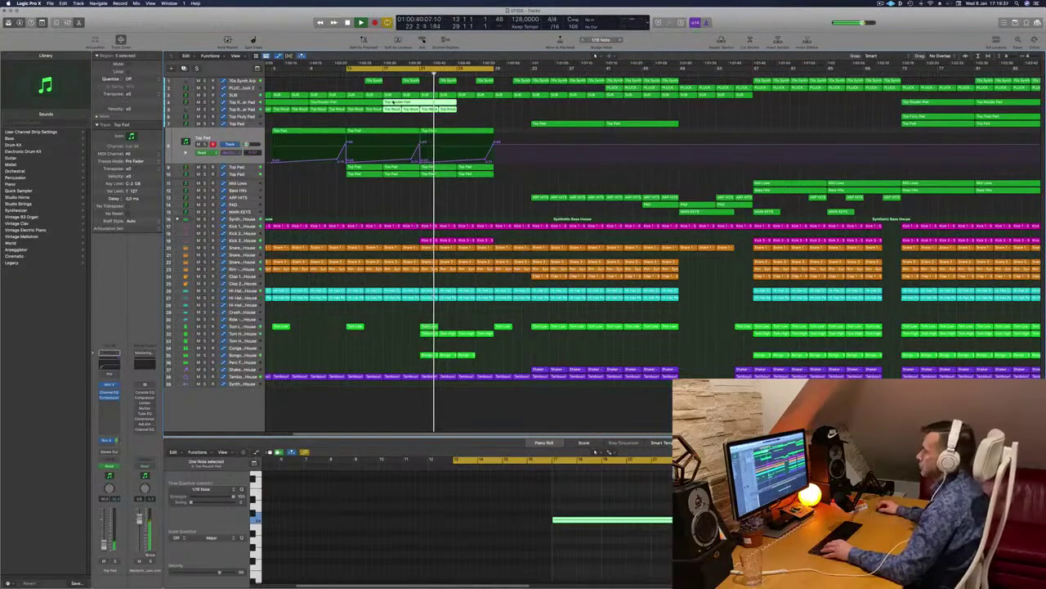
key(super+Left)
key(super+Left)
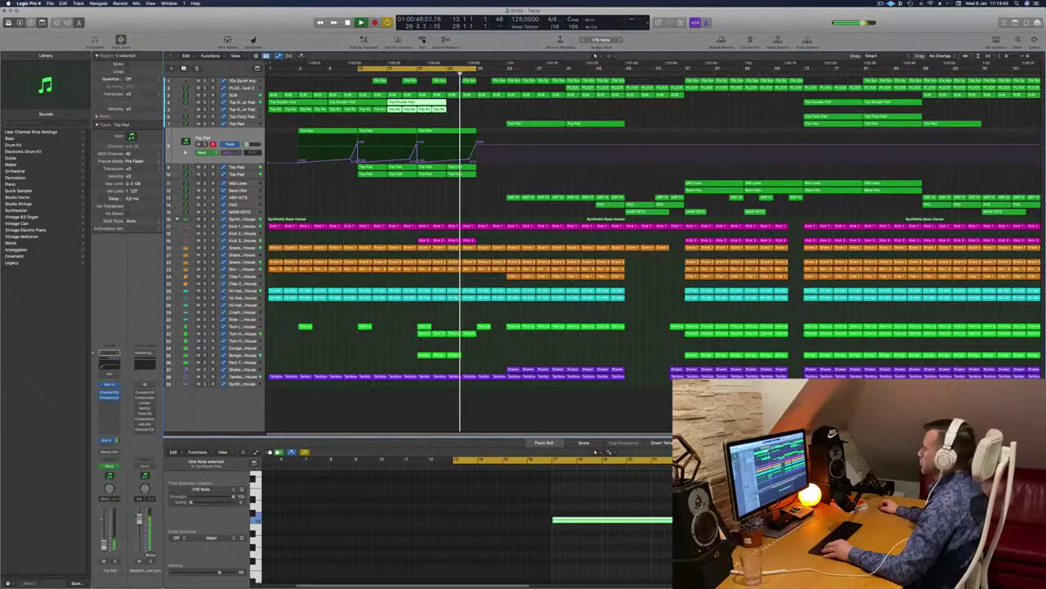
Copy the Top Fluty Pad region at bar 73 from track 6 up onto track 5.
click(821, 103)
click(824, 117)
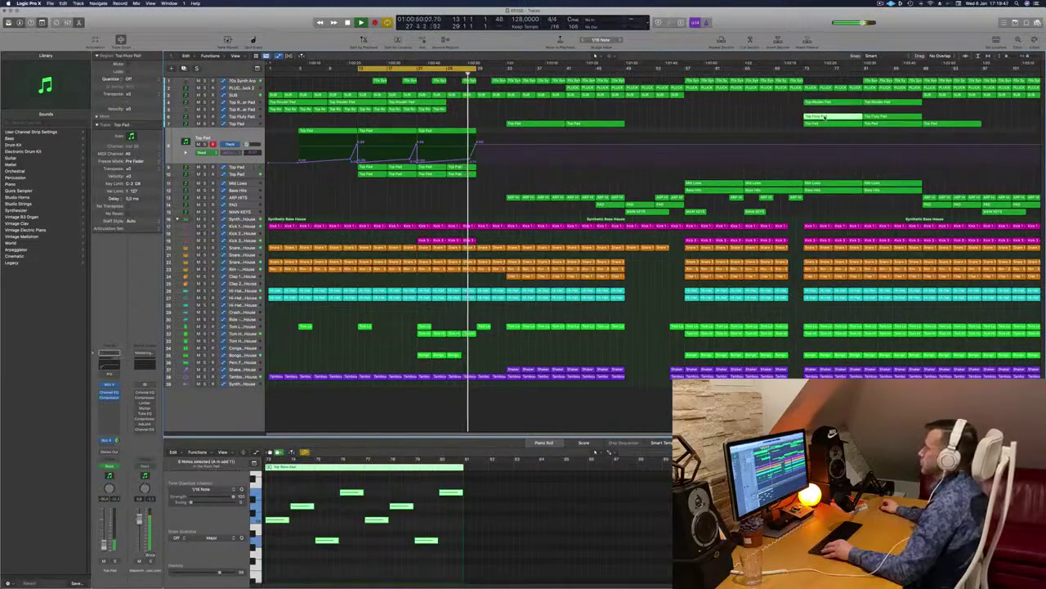
drag(824, 117, 825, 112)
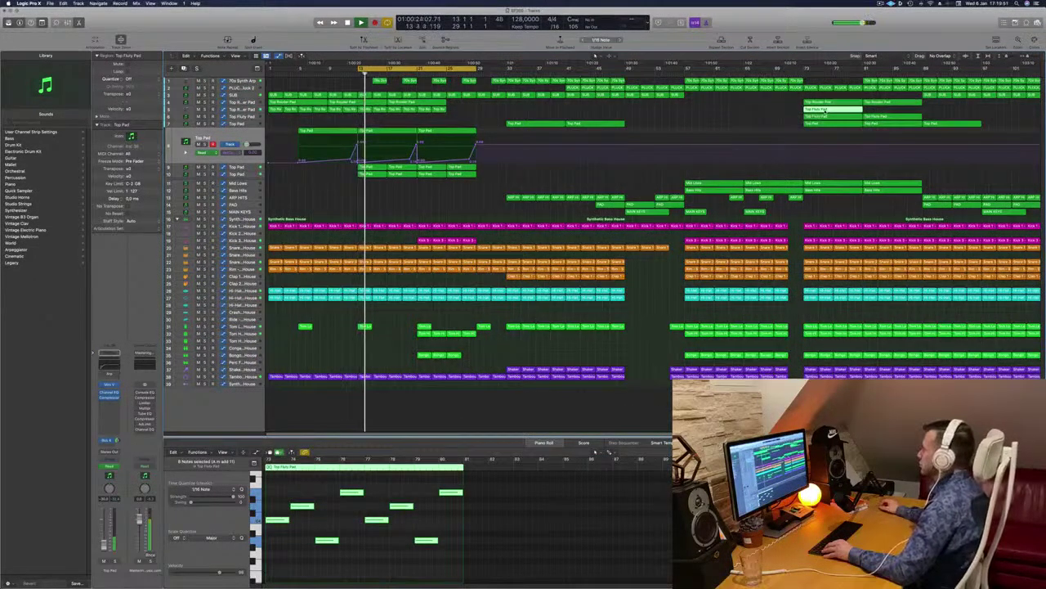
click(824, 117)
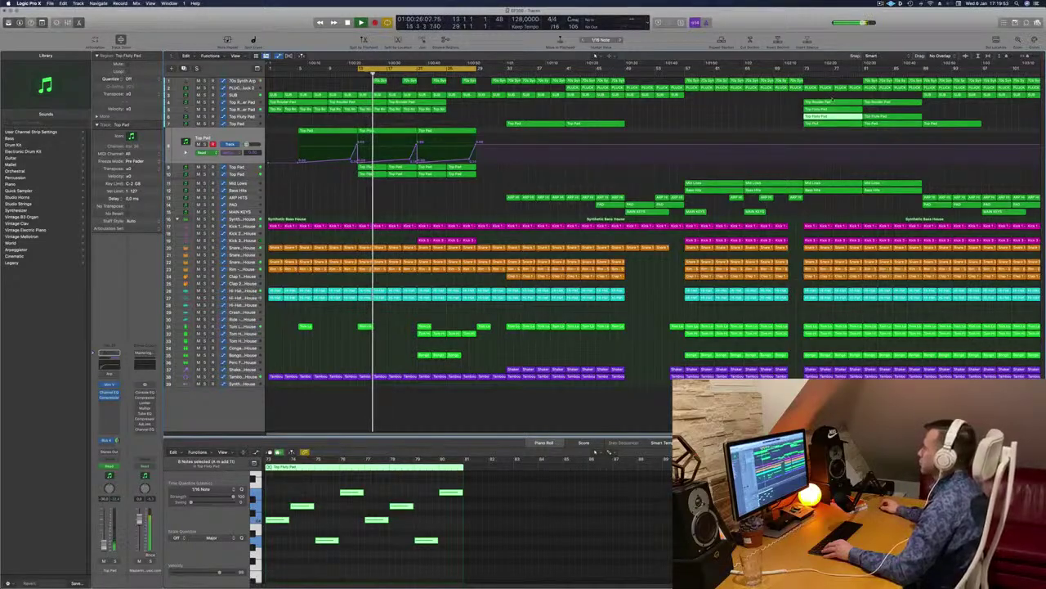
click(833, 101)
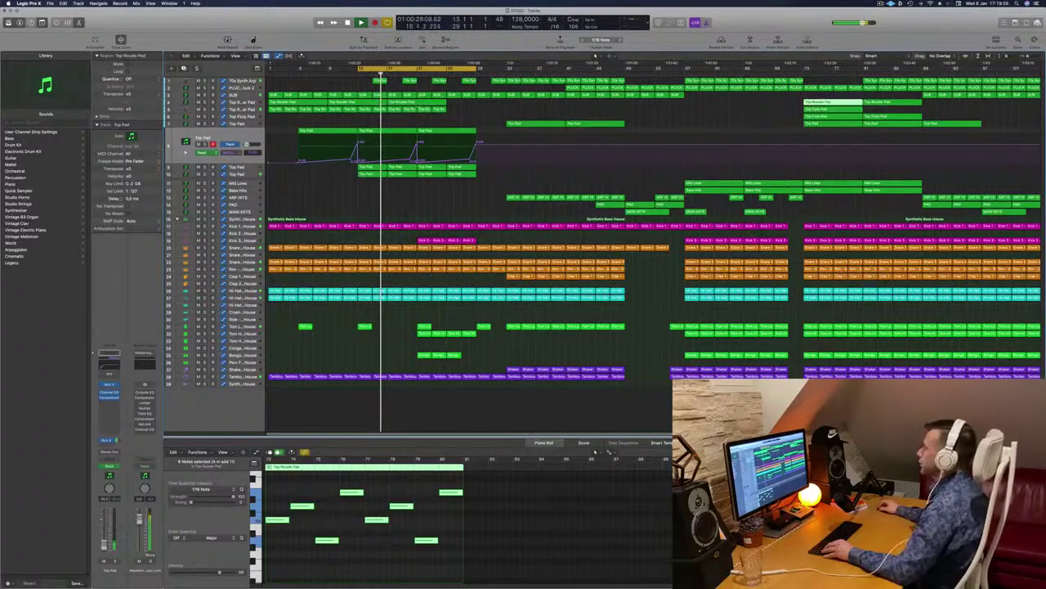
Select the pad regions at bar 17 on tracks 4 and 5 and audition those tracks in solo.
click(408, 74)
drag(456, 100, 399, 112)
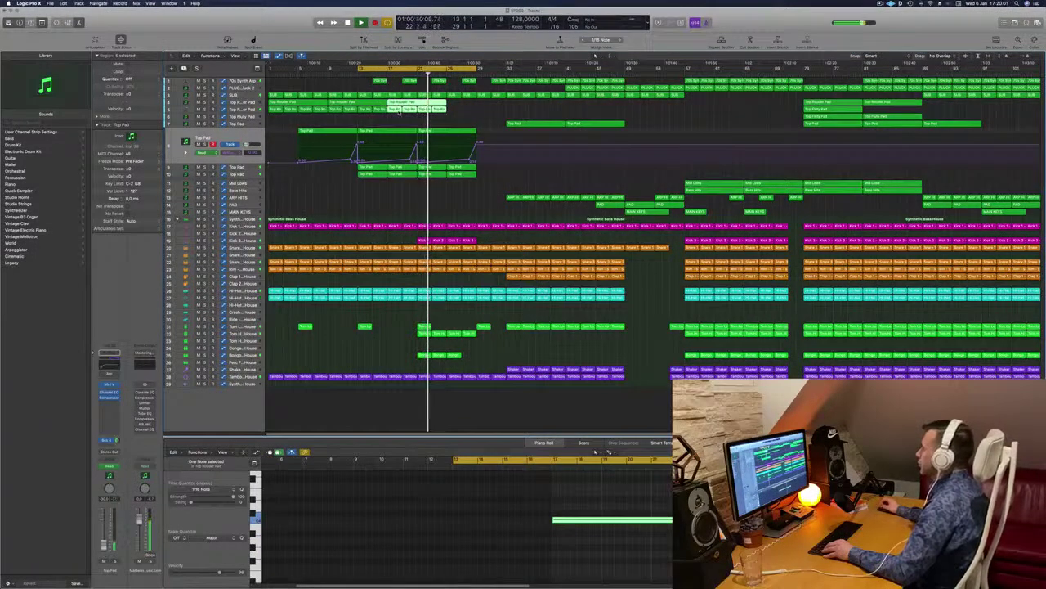
key(ctrl+s)
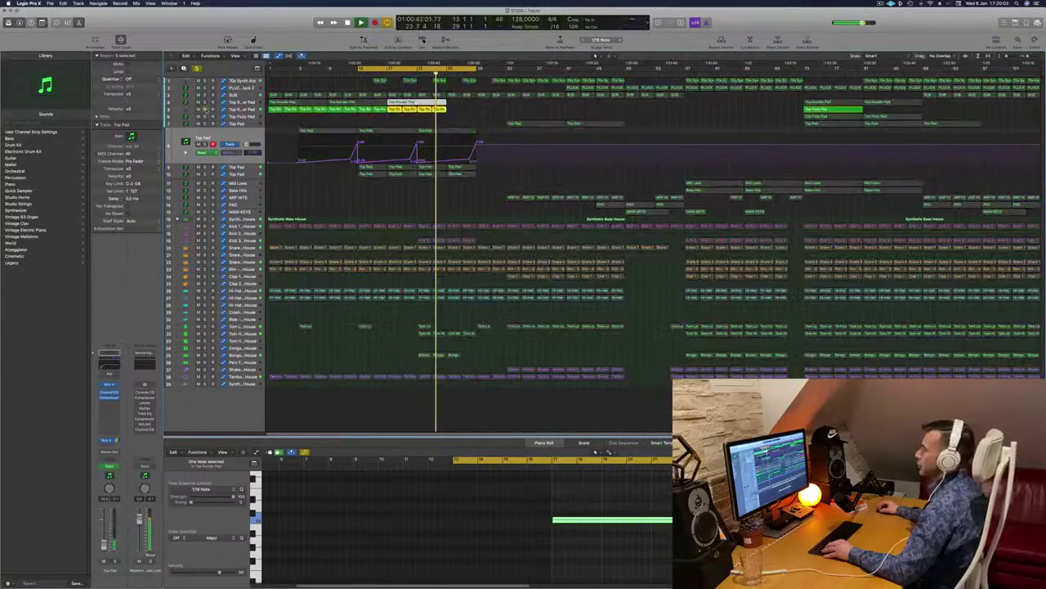
click(206, 110)
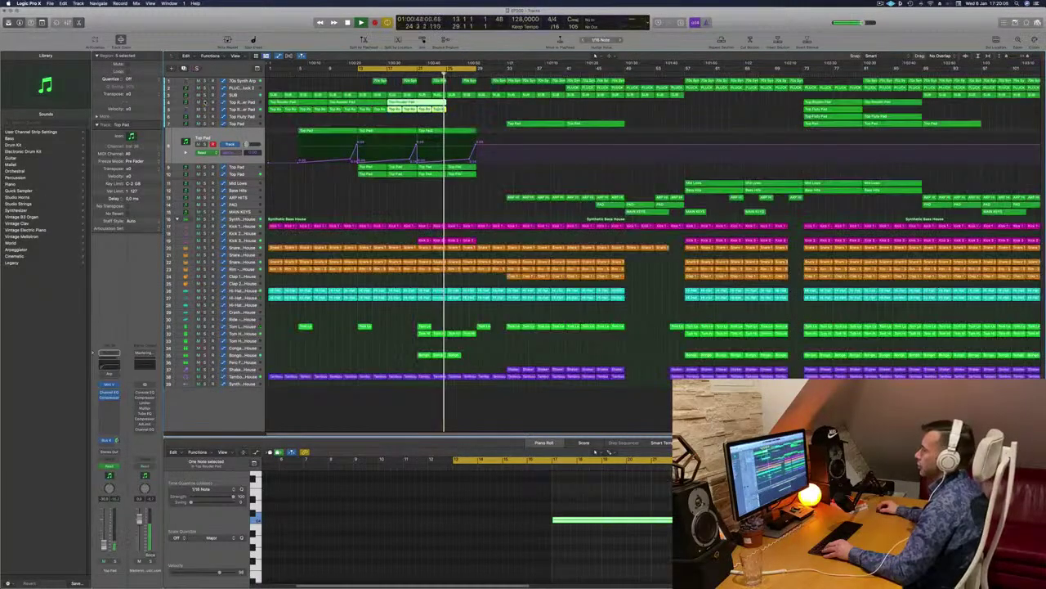
click(205, 102)
key(ctrl+s)
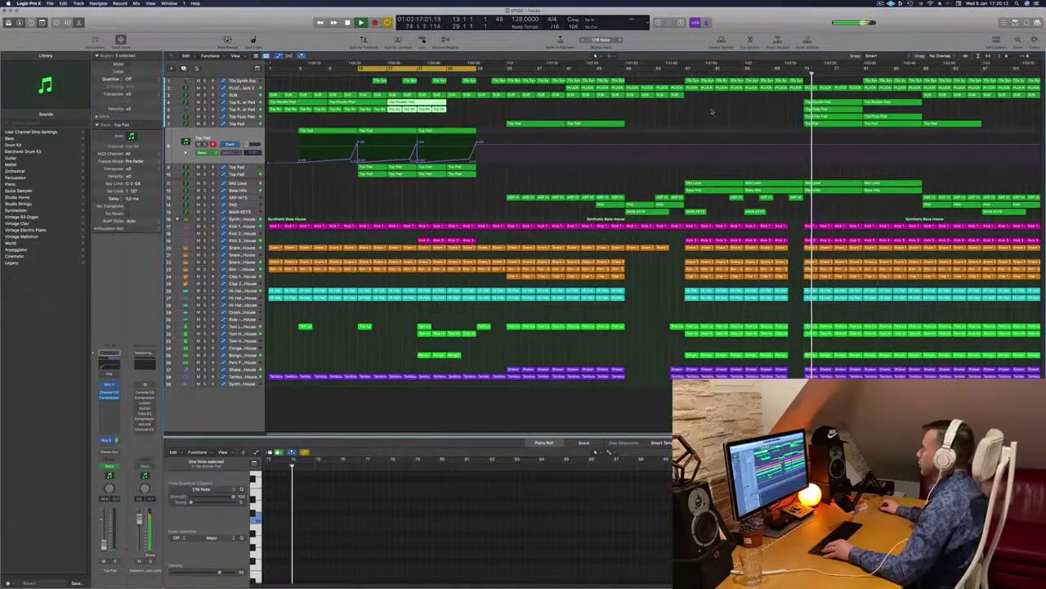
Compare the pad sounds on tracks 4, 5 and 6 from bar 73 by soloing each track in turn.
click(206, 102)
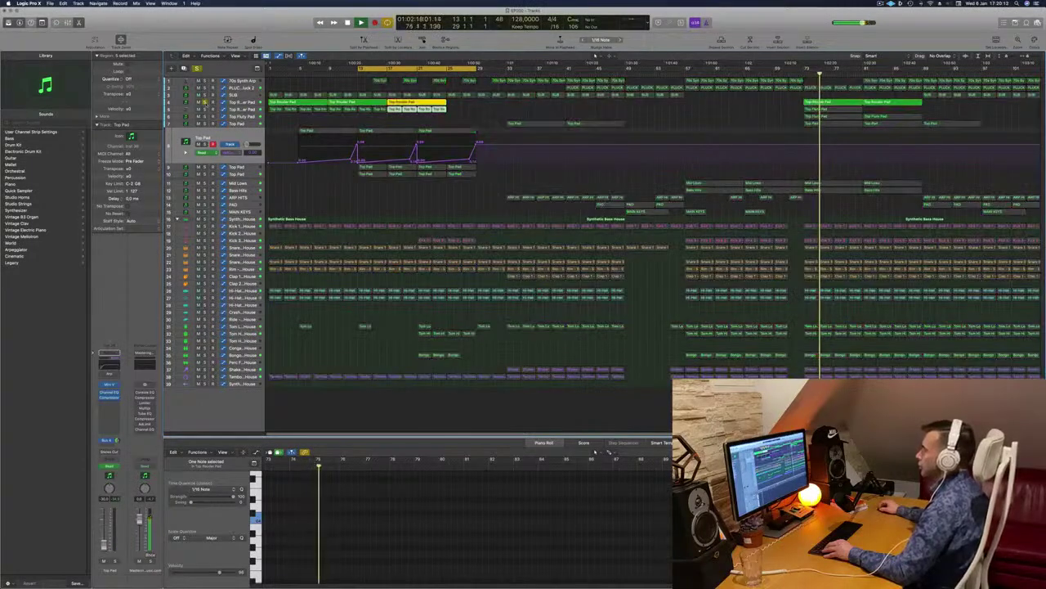
click(205, 103)
click(206, 109)
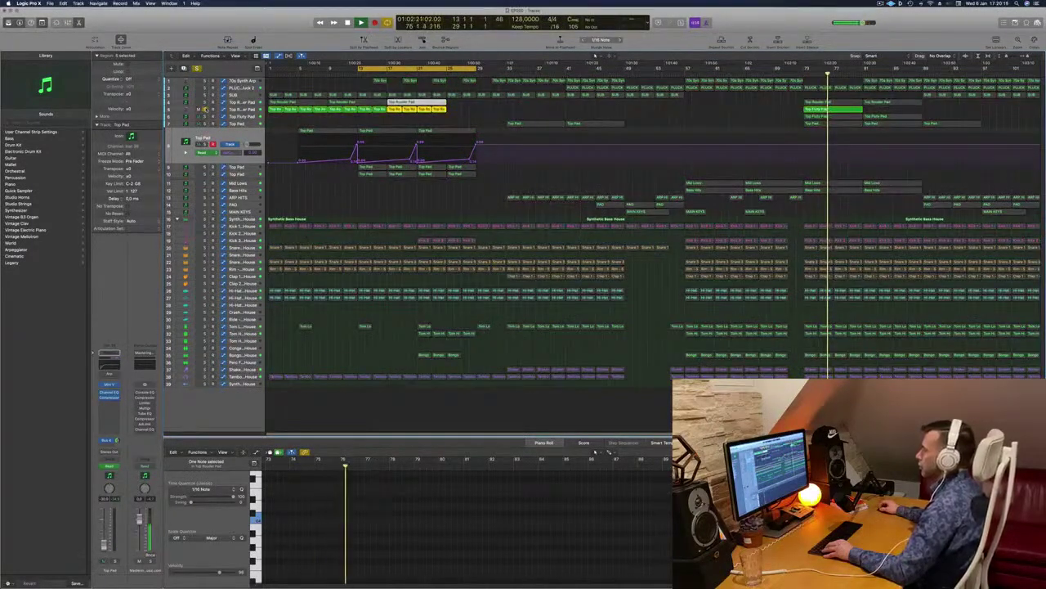
click(207, 110)
click(206, 116)
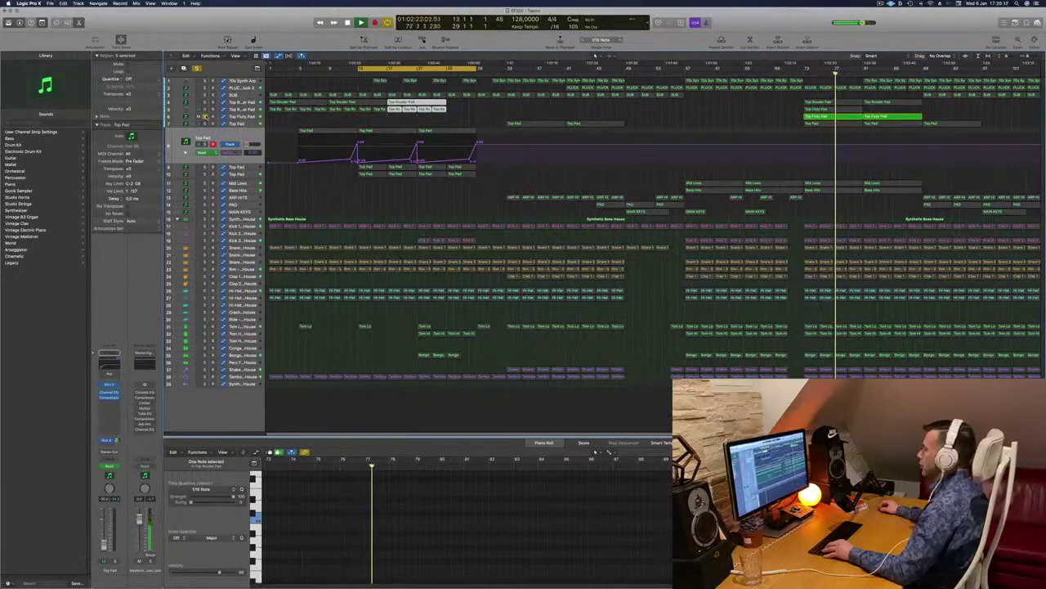
key(ctrl+s)
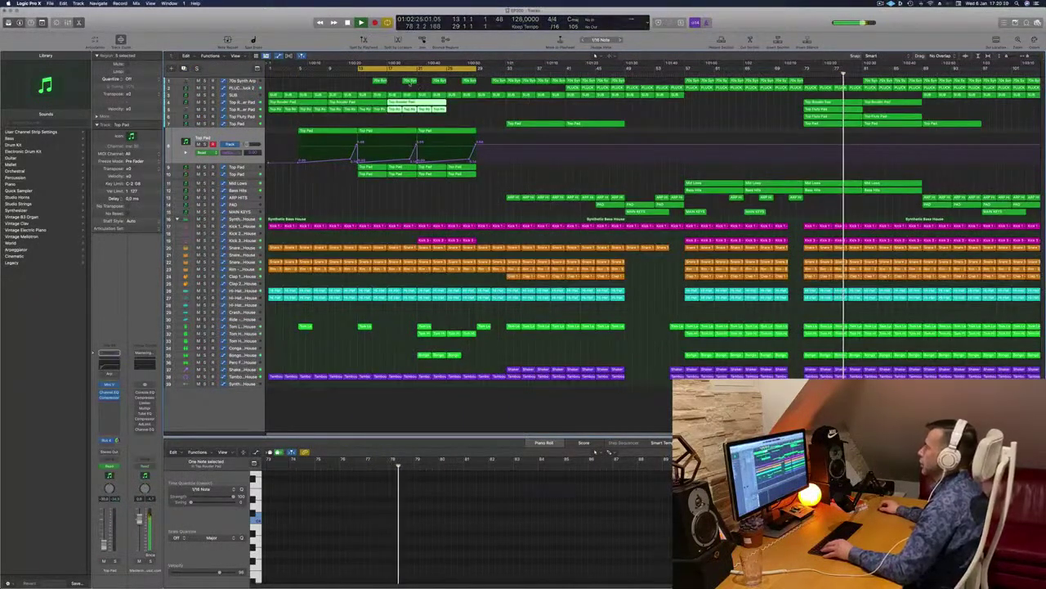
Copy the bar 17 pad regions on tracks 4 and 5 to bar 25, and copy the Top Rounder Pad region onto track 6 there.
click(387, 76)
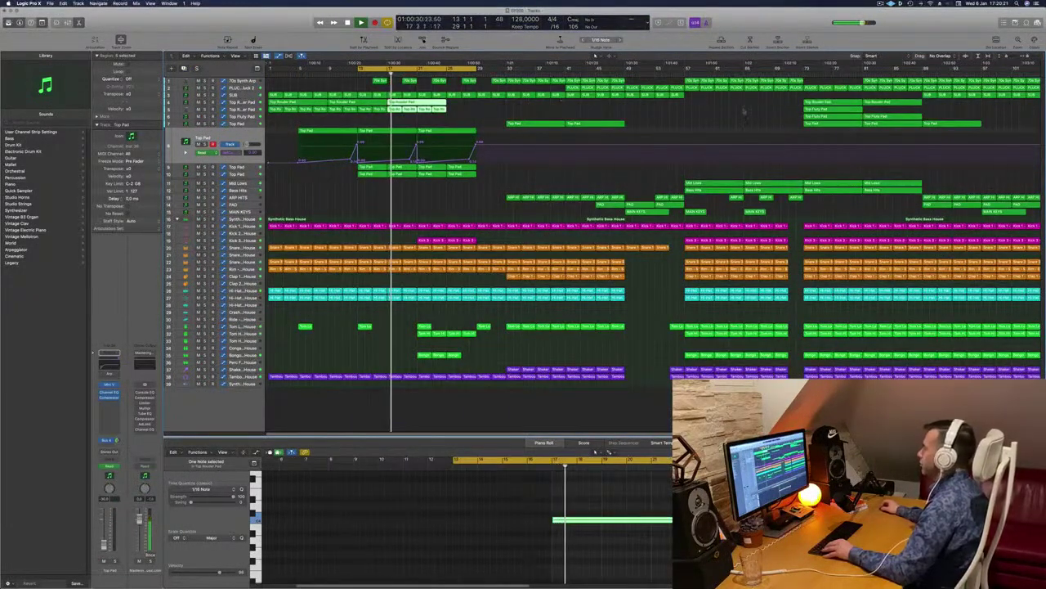
click(832, 116)
mouse_move(450, 104)
mouse_down()
mouse_move(396, 109)
mouse_move(463, 105)
mouse_move(463, 117)
mouse_up()
click(463, 117)
click(463, 104)
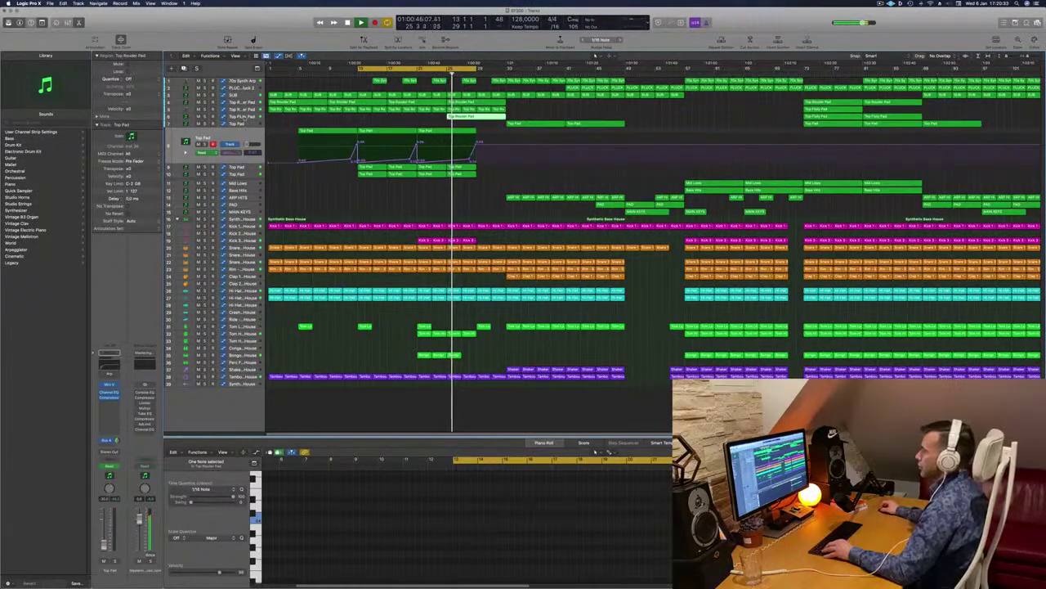
Check the Top Fluty Pad track in solo and extend the cycle range to around bar 57.
click(243, 118)
key(ctrl+s)
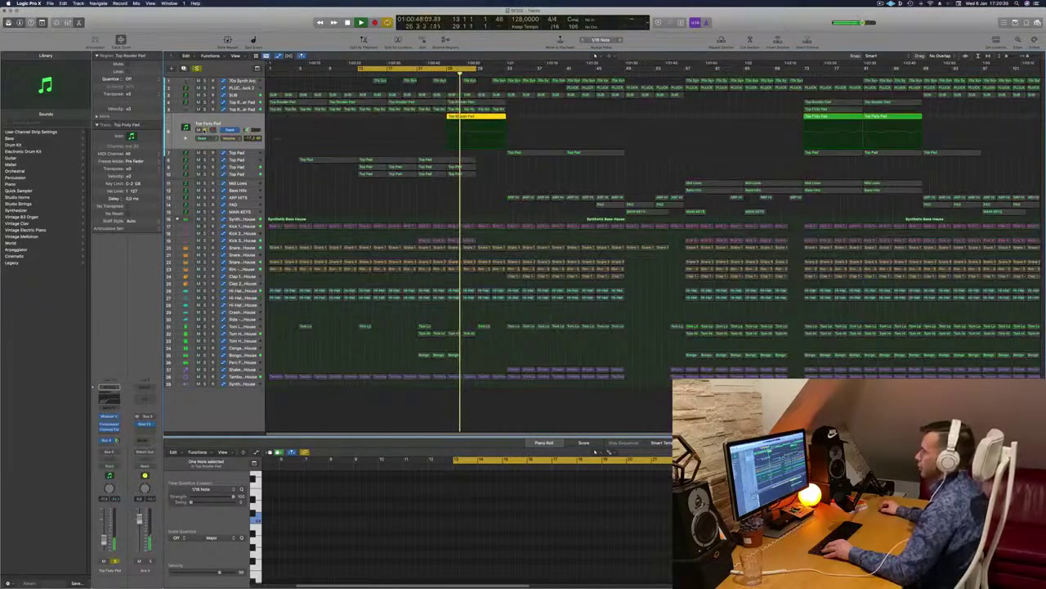
key(ctrl+s)
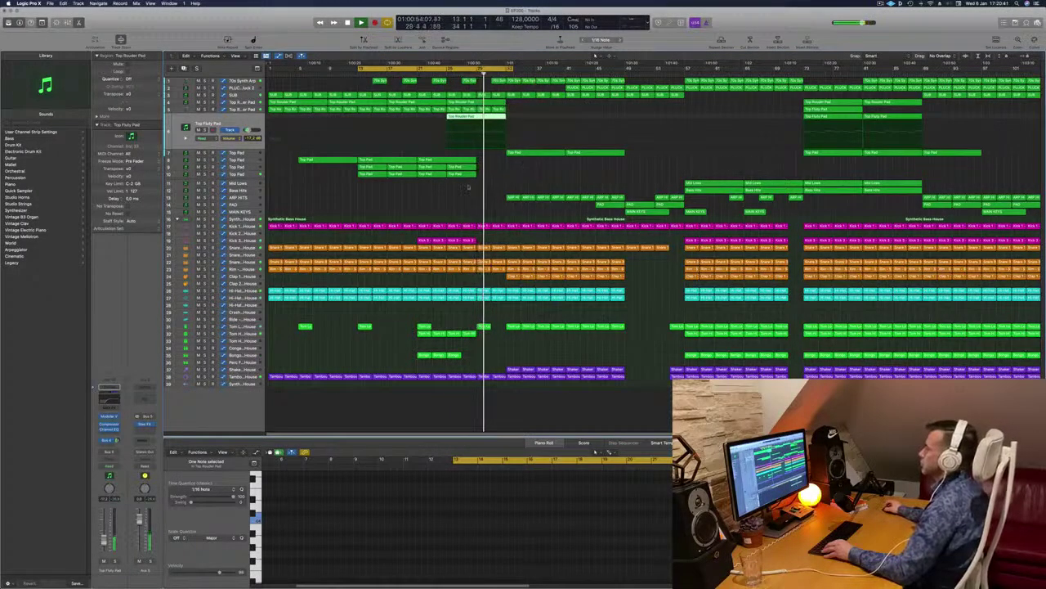
click(238, 175)
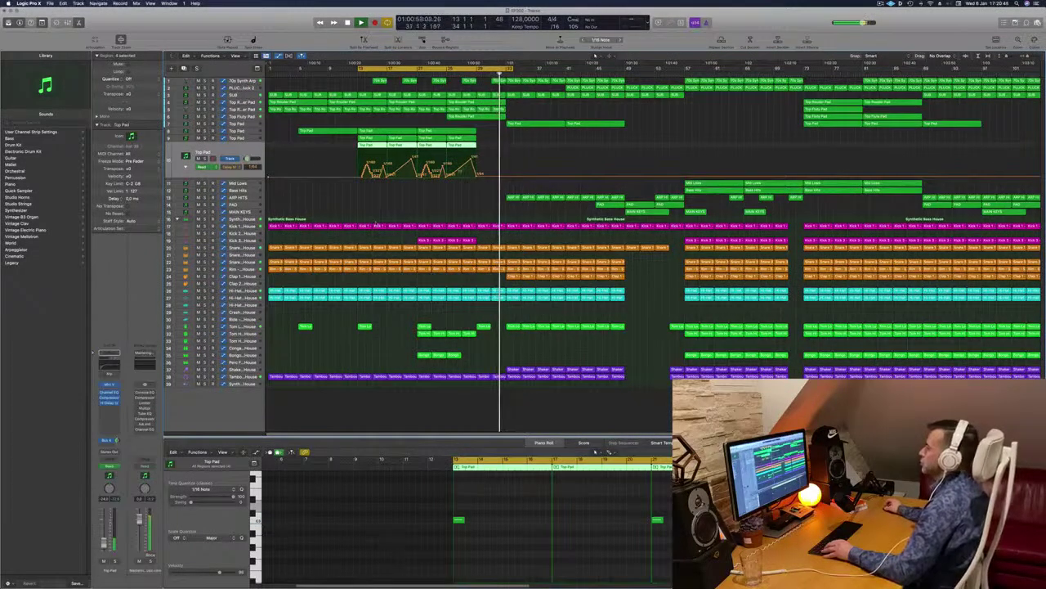
drag(512, 69, 713, 78)
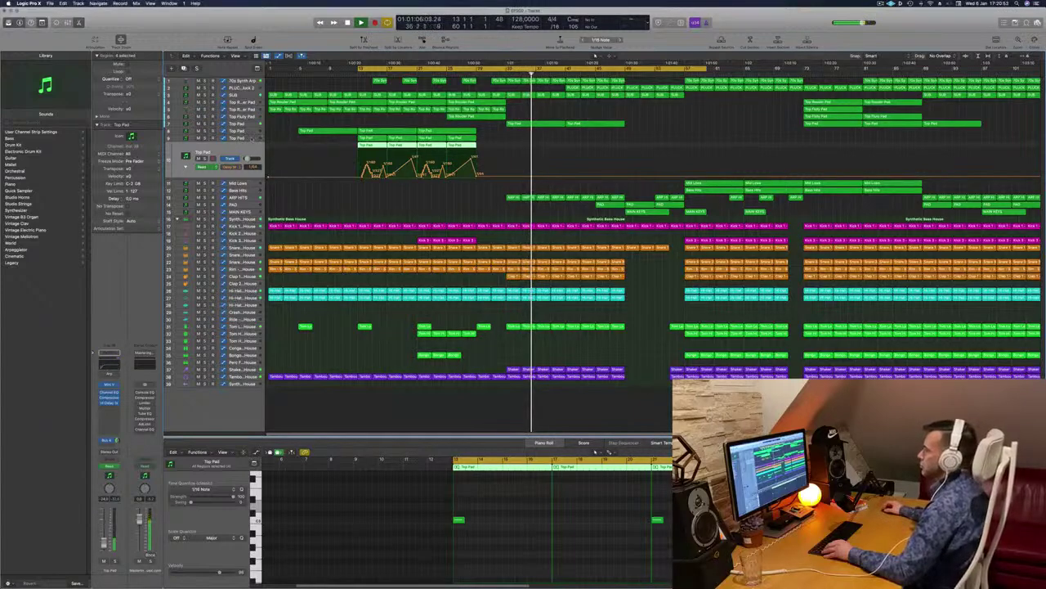
Add an H-Delay feedback automation point on the track 10 Top Pad that ramps down to the minimum at bar 33, and play the passage.
click(251, 138)
click(245, 174)
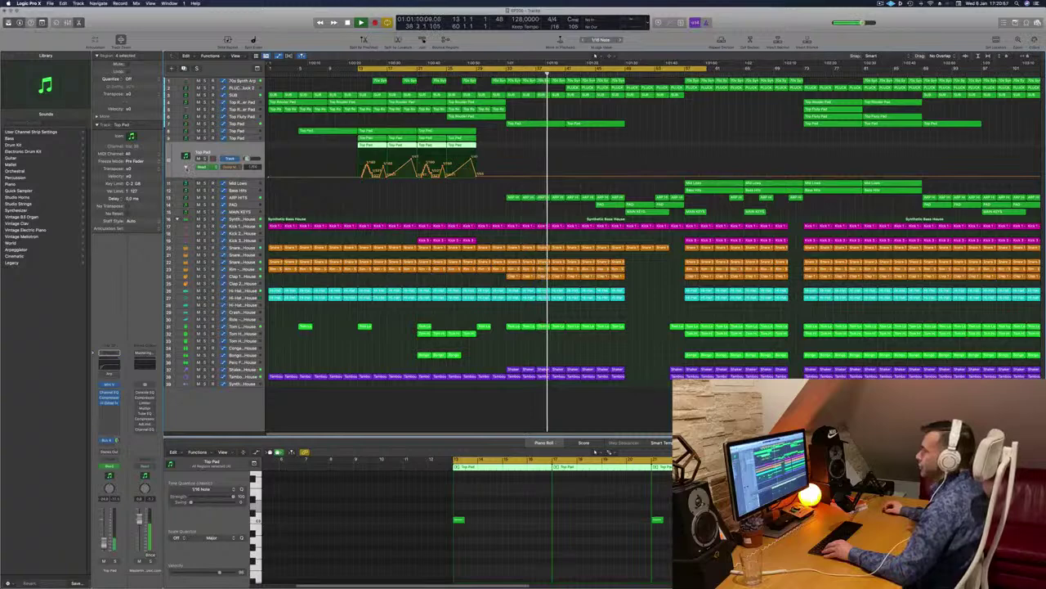
click(186, 168)
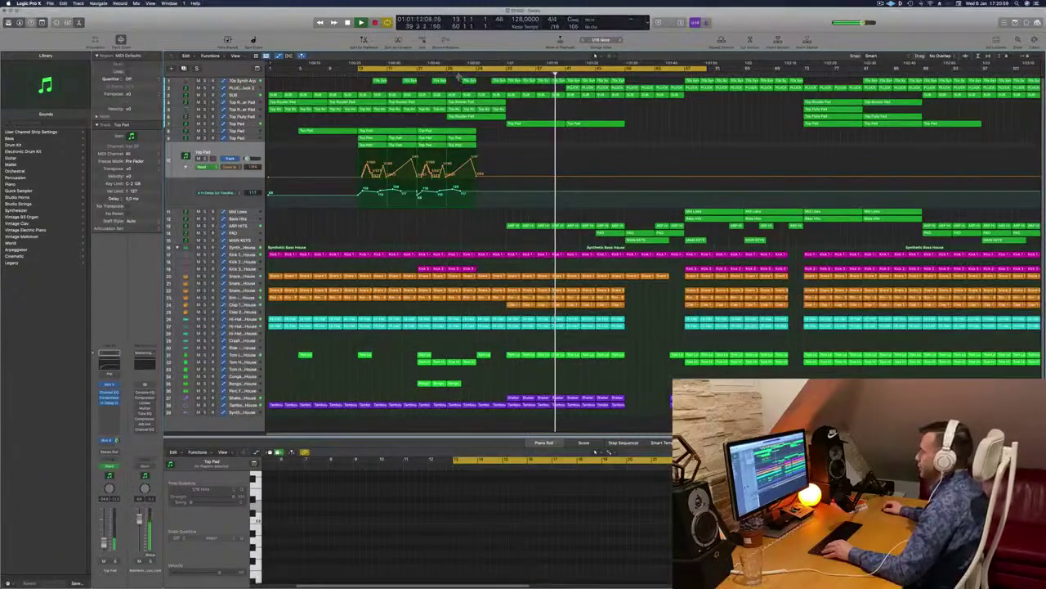
click(459, 70)
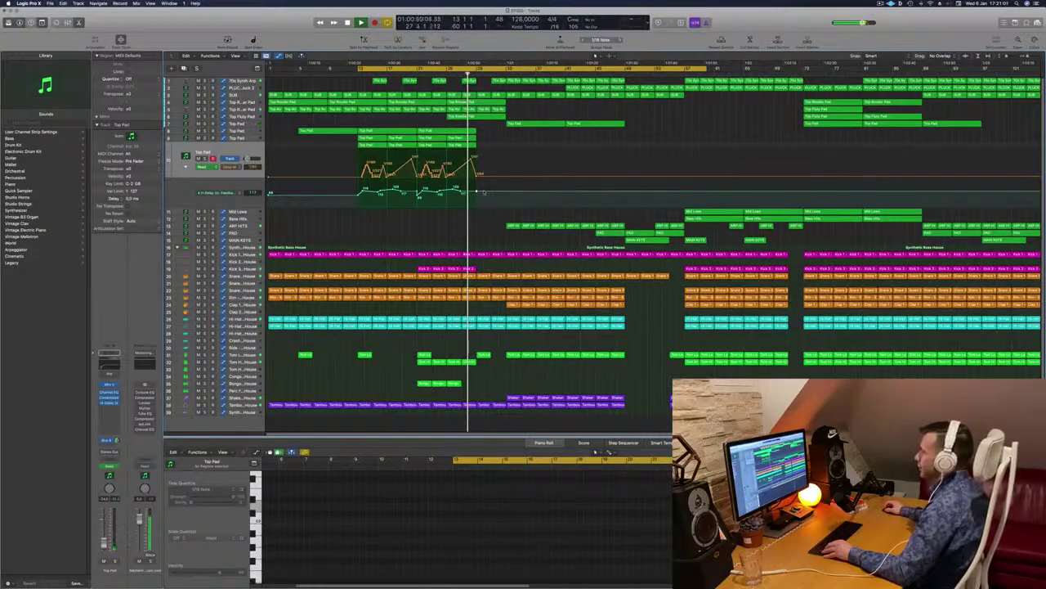
click(510, 199)
drag(510, 199, 509, 207)
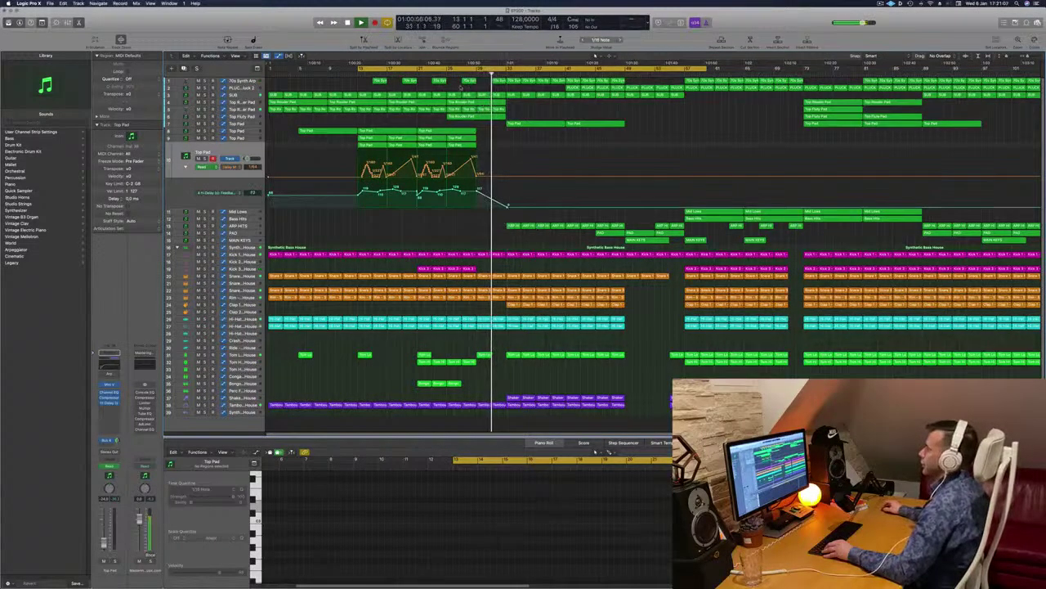
click(440, 74)
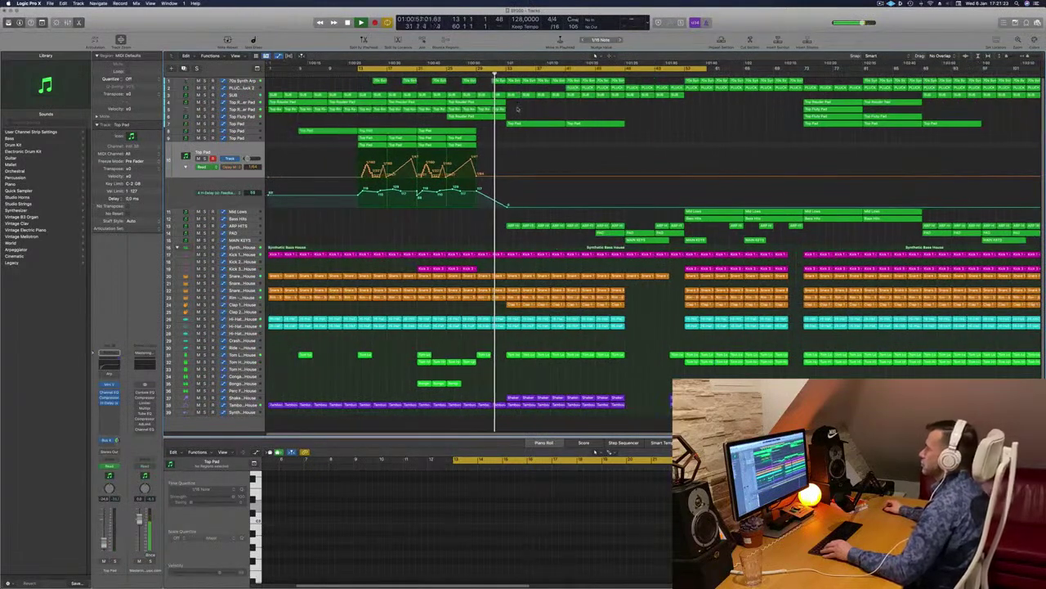
Copy the bar 25 pad regions on tracks 4 to 6 to bar 33 and audition the track 7 Top Pad in solo.
mouse_move(517, 103)
mouse_down()
mouse_move(458, 116)
mouse_move(526, 111)
mouse_up()
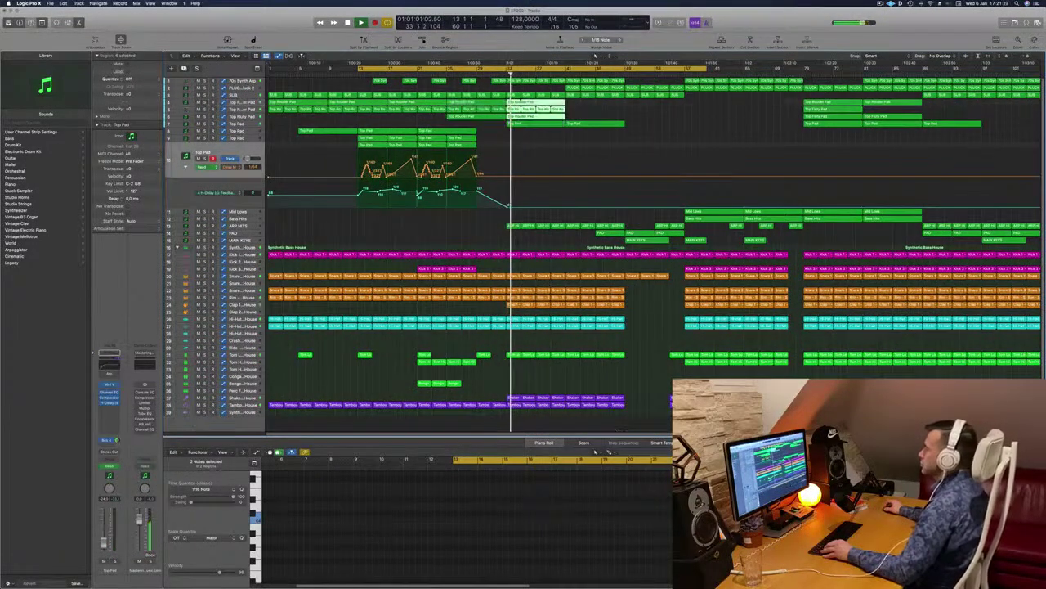
click(506, 74)
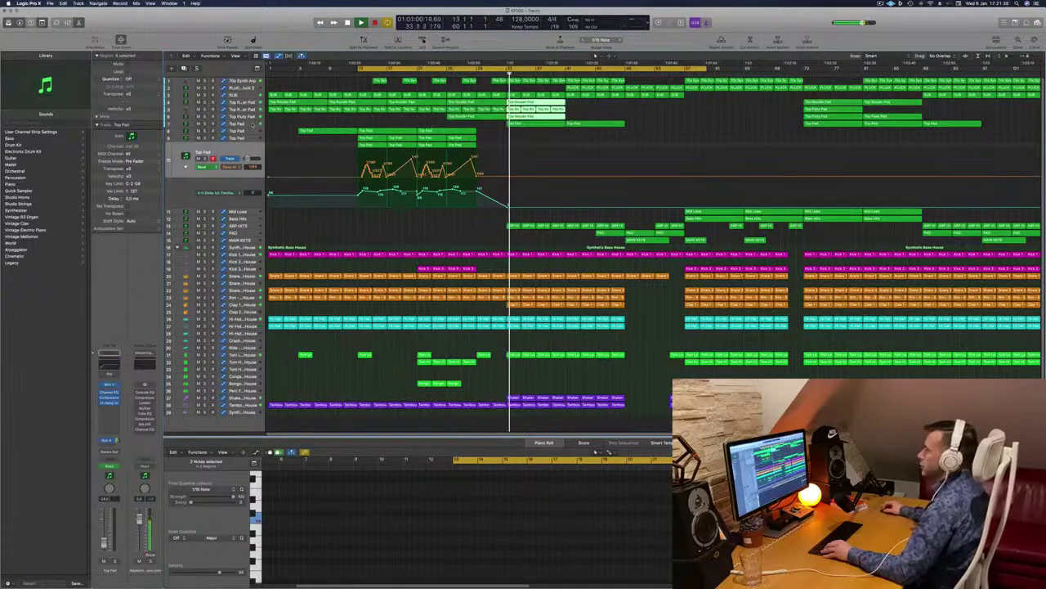
click(252, 124)
click(204, 137)
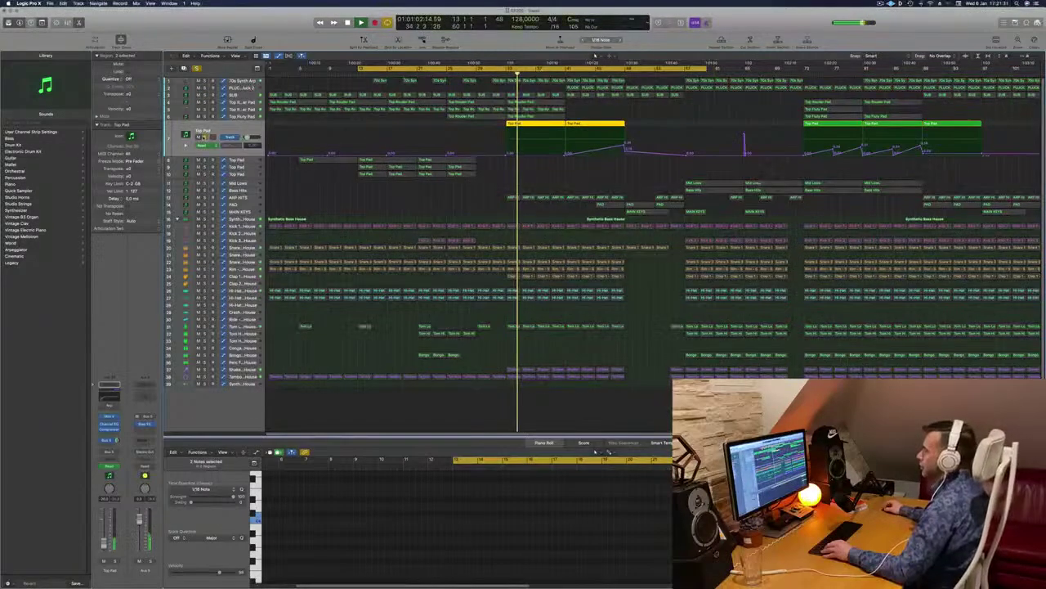
click(559, 185)
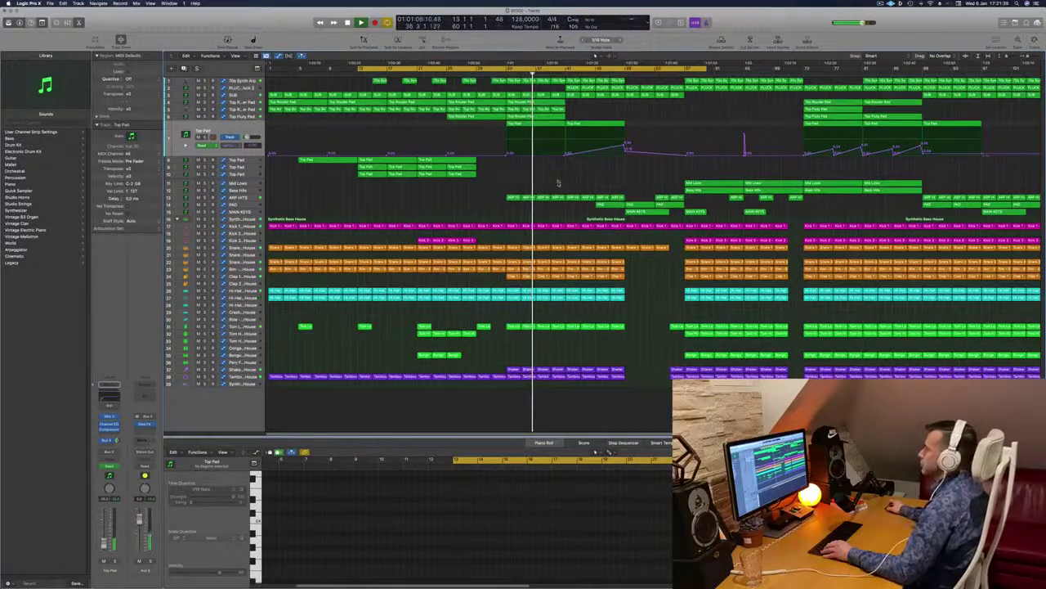
Replay the section from bar 33 and copy the PAD region at bar 45 on track 14 to bar 33.
scroll(563, 185, up, 2)
scroll(566, 186, down, 2)
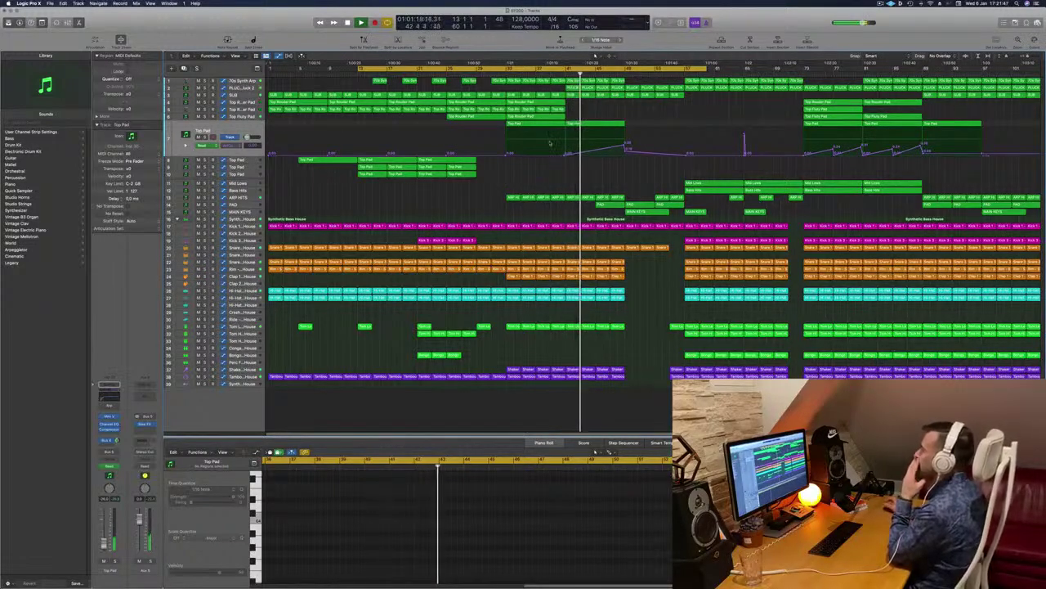
key(space)
key(space)
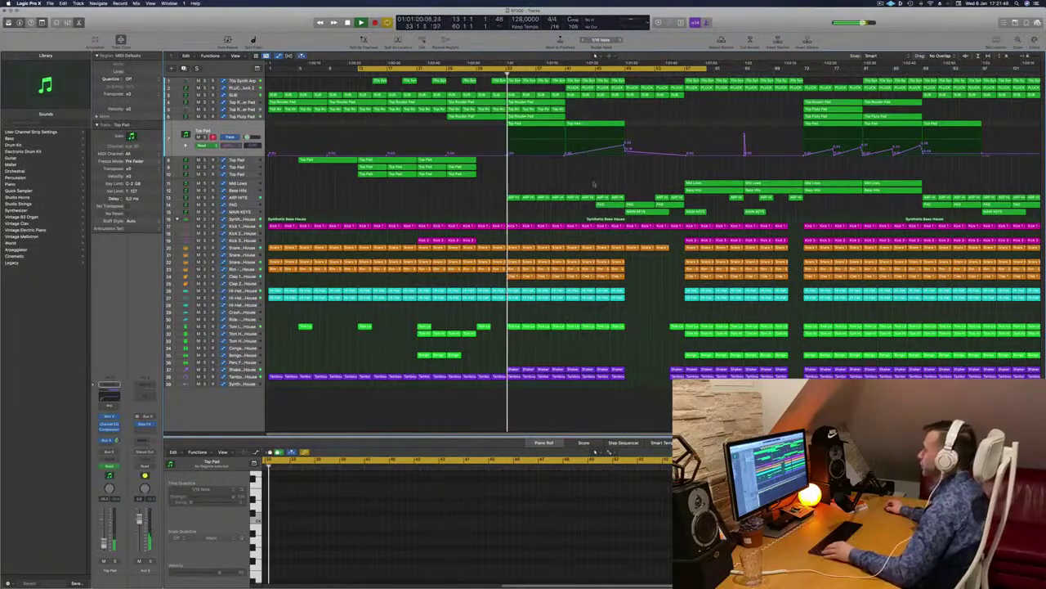
click(599, 205)
drag(596, 204, 522, 210)
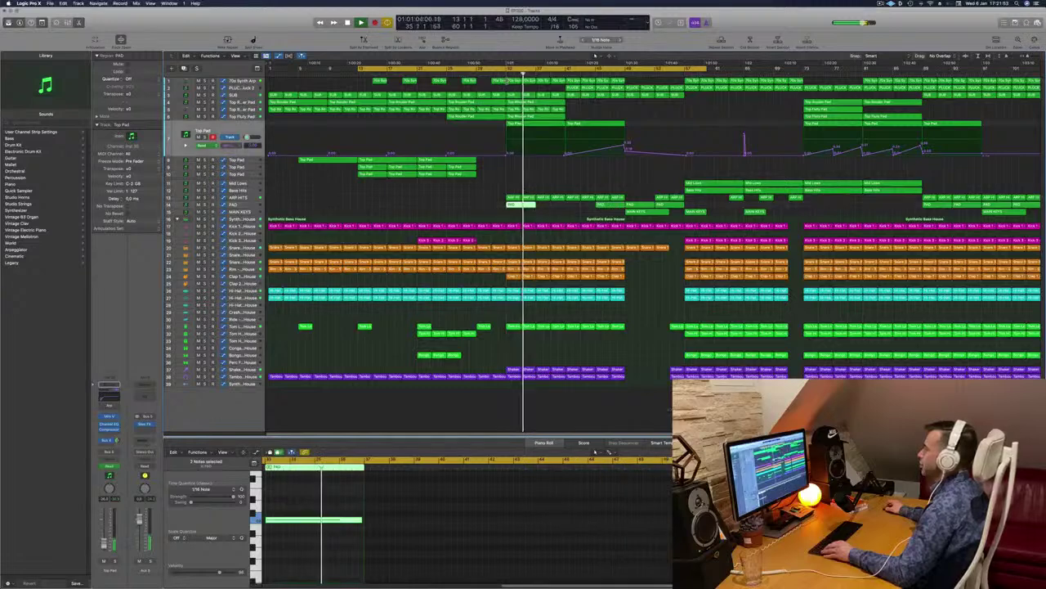
Audition the PAD track's copied region and its volume automation at bar 33 in solo.
click(251, 205)
key(ctrl+s)
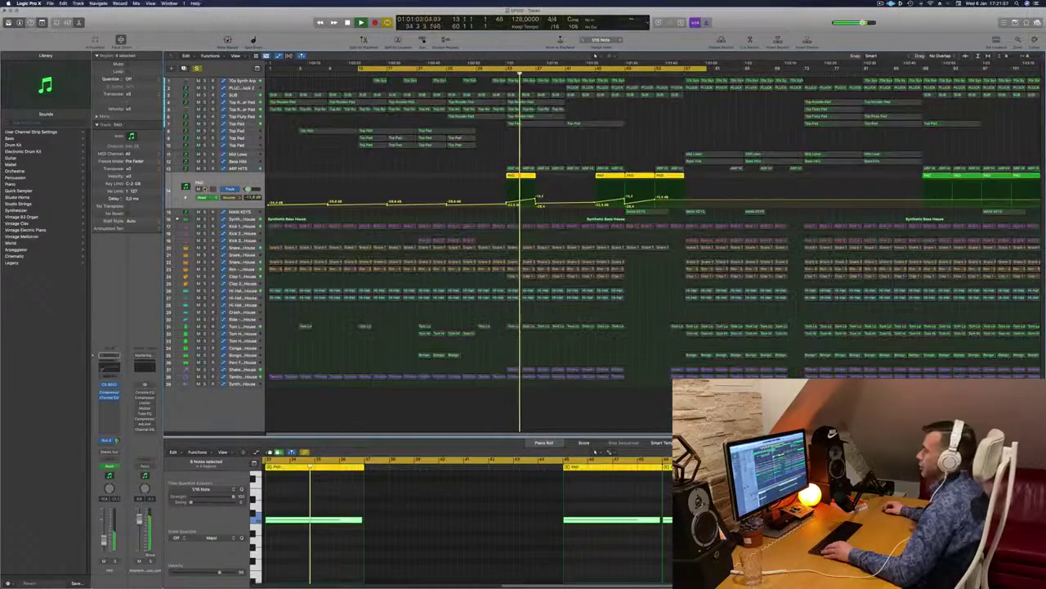
click(205, 190)
click(525, 158)
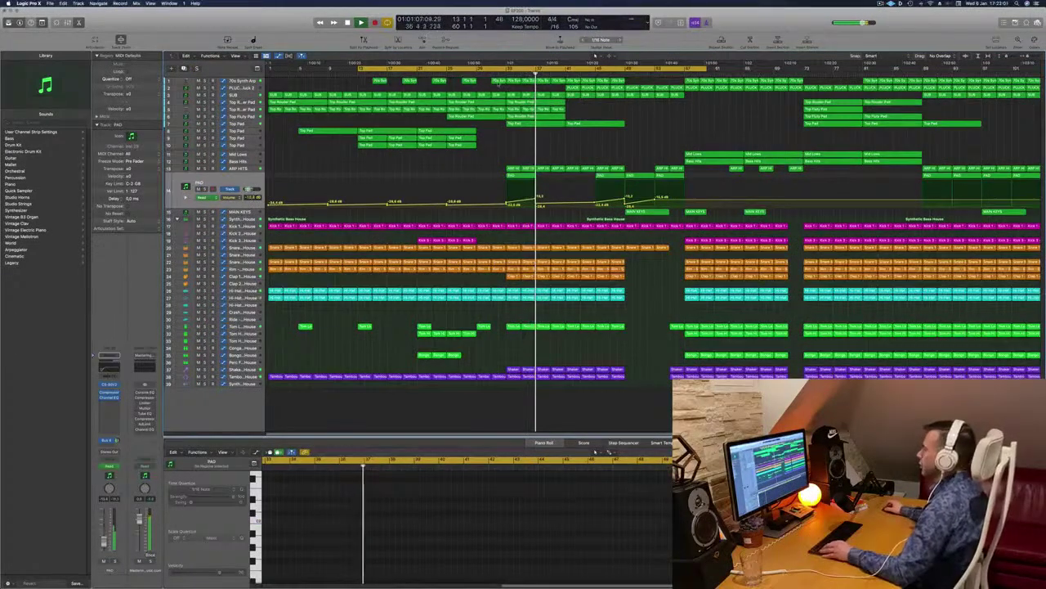
Copy the MAIN KEYS region from bar 49 to bar 33 and delete some of the copy's notes.
click(647, 212)
drag(648, 212, 535, 215)
scroll(398, 495, up, 3)
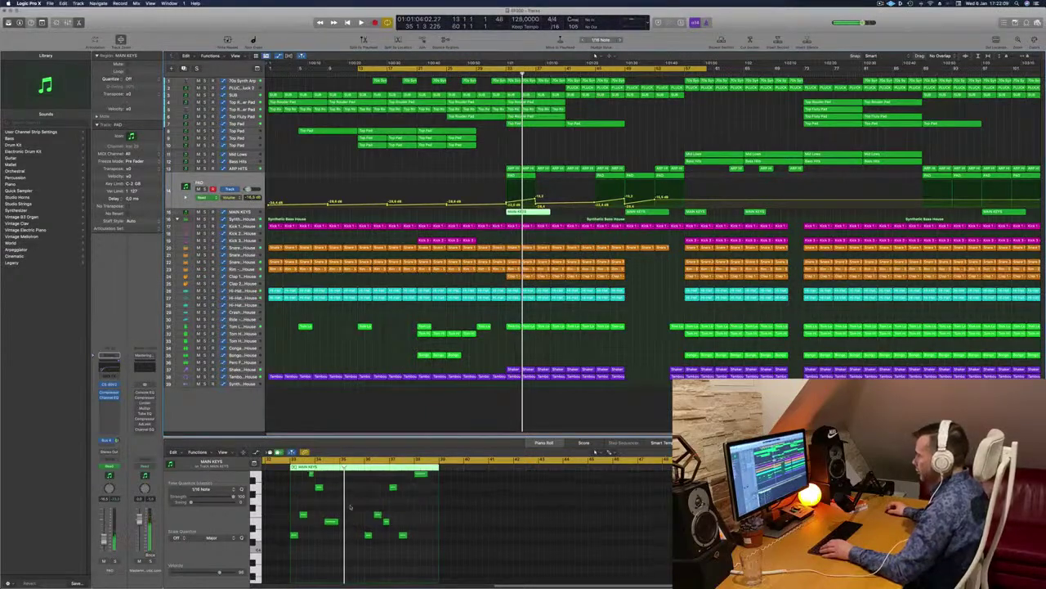
drag(311, 484, 338, 548)
key(Delete)
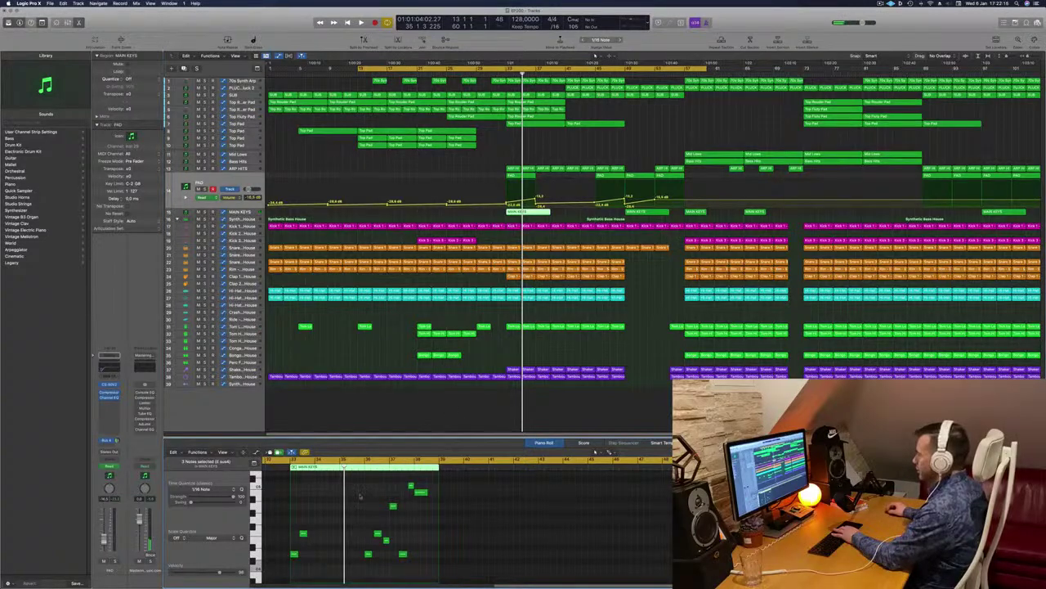
key(Delete)
Audition the MAIN KEYS copy at bar 33, delete the region and replay the passage.
key(space)
click(500, 74)
click(507, 148)
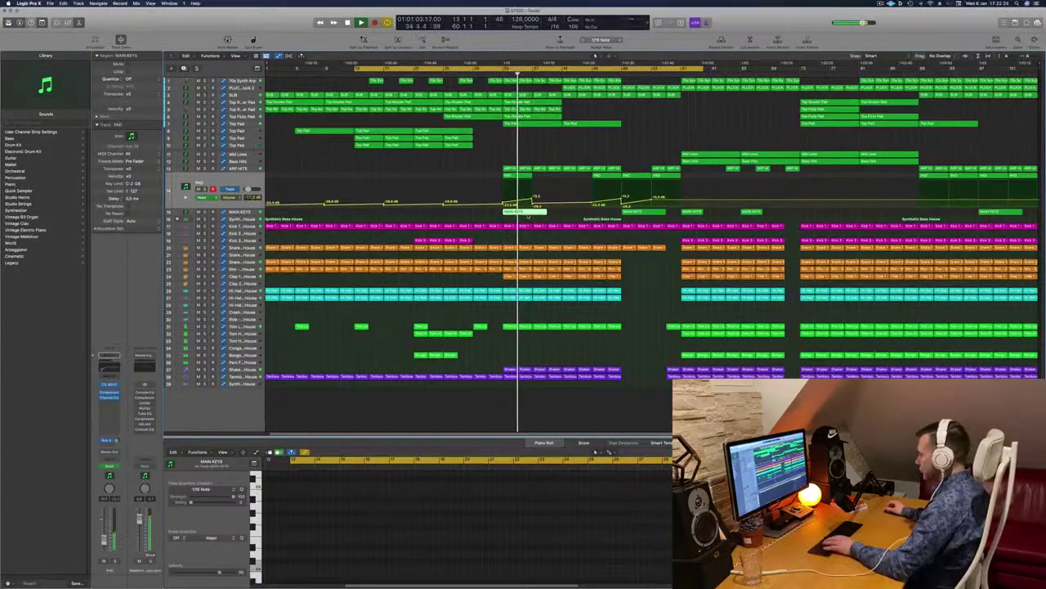
key(BackSpace)
click(496, 73)
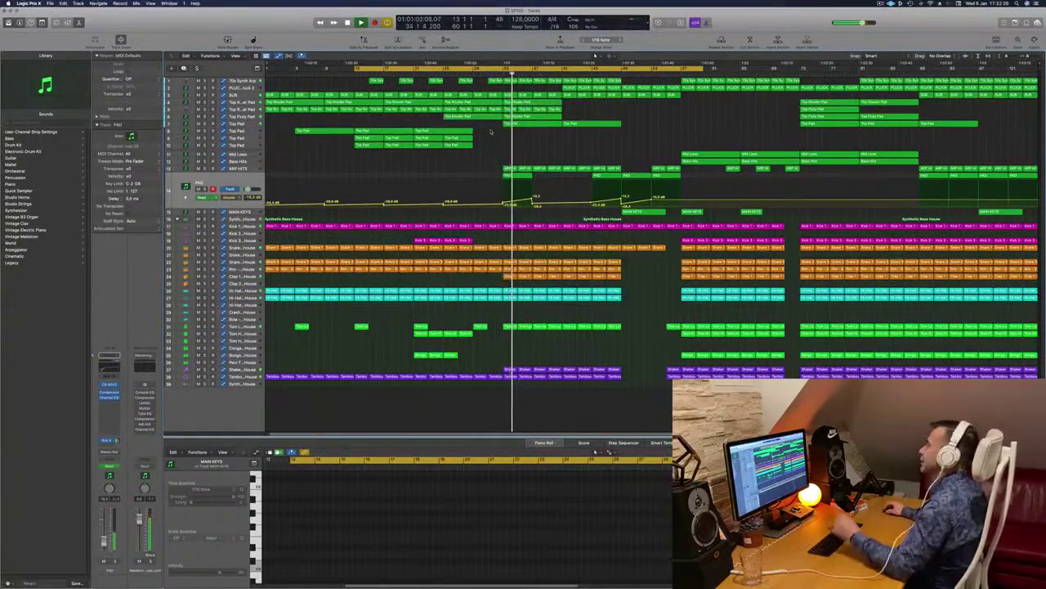
Play from bar 13 and audition the track 9 and track 10 Top Pad parts in solo.
key(space)
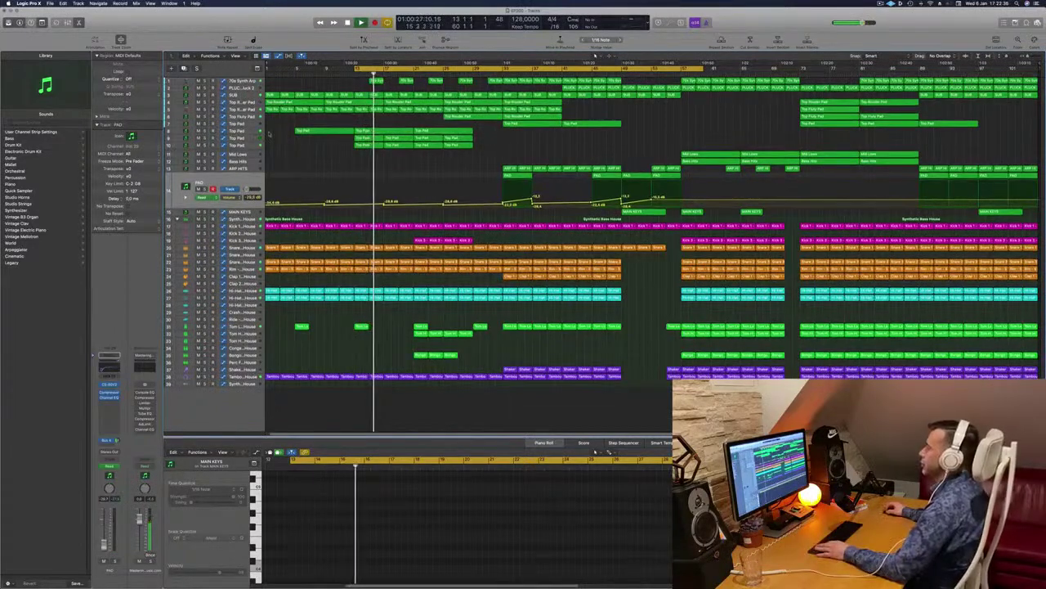
click(238, 138)
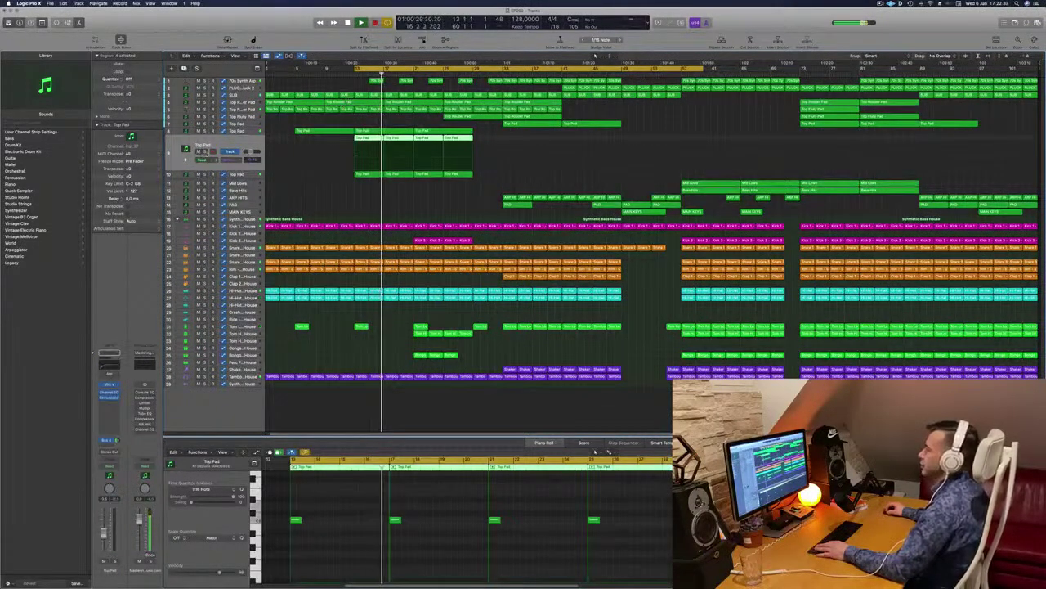
key(ctrl+s)
key(ctrl+s)
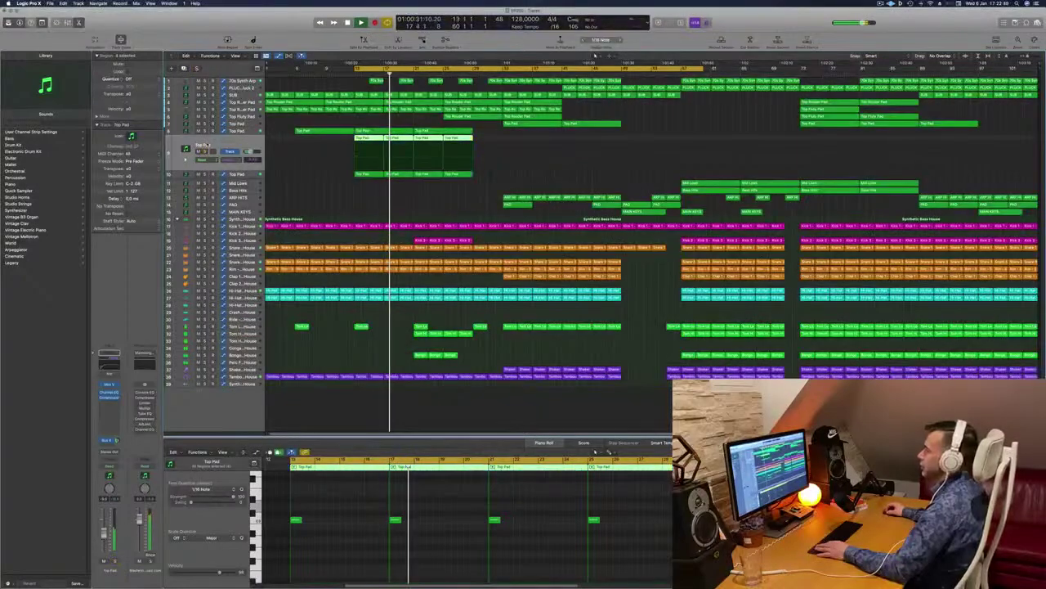
key(ctrl+s)
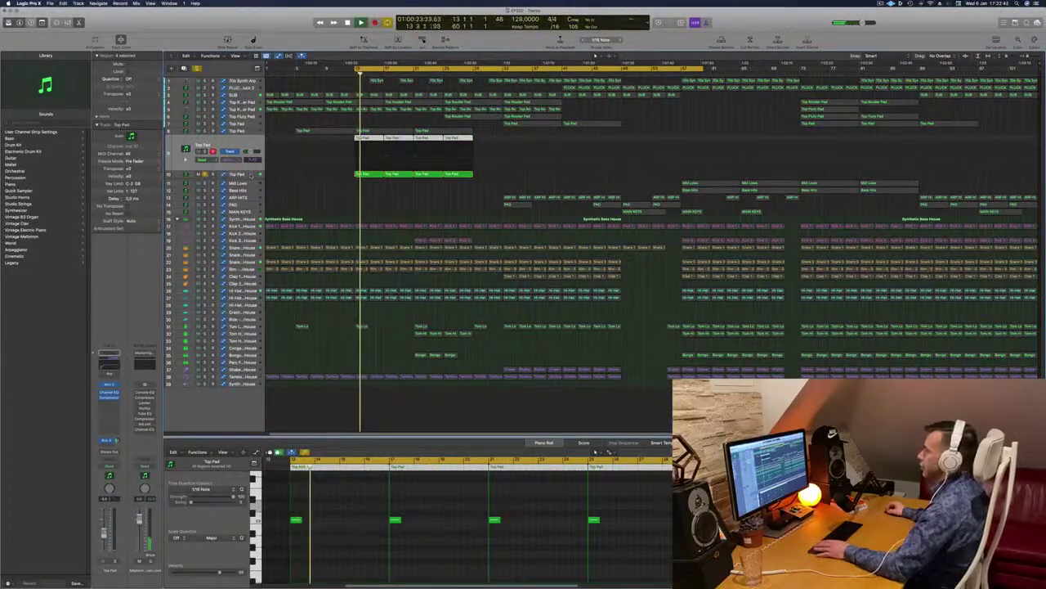
click(252, 176)
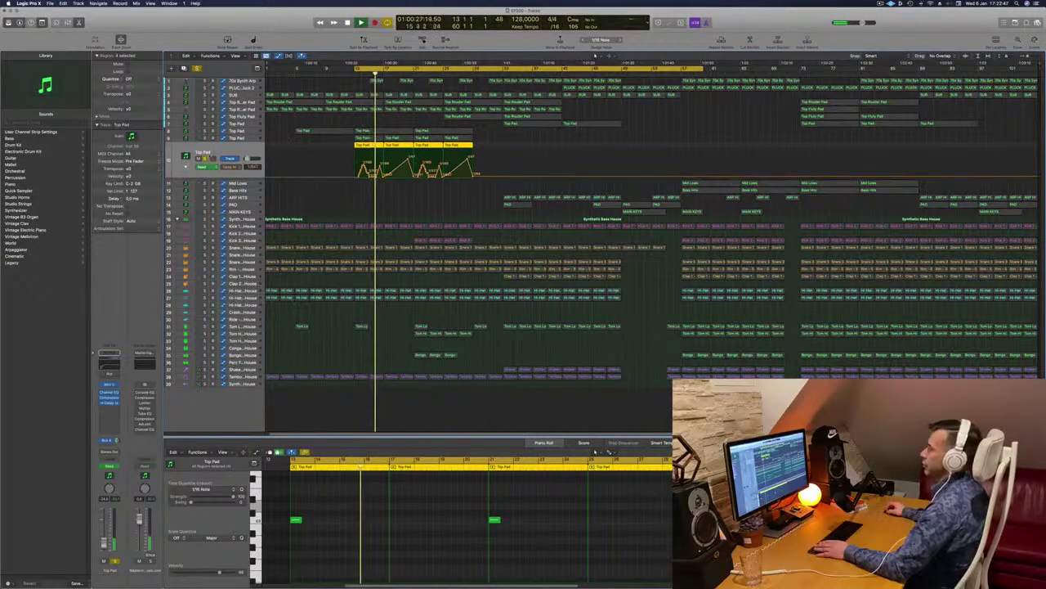
key(ctrl+s)
key(a)
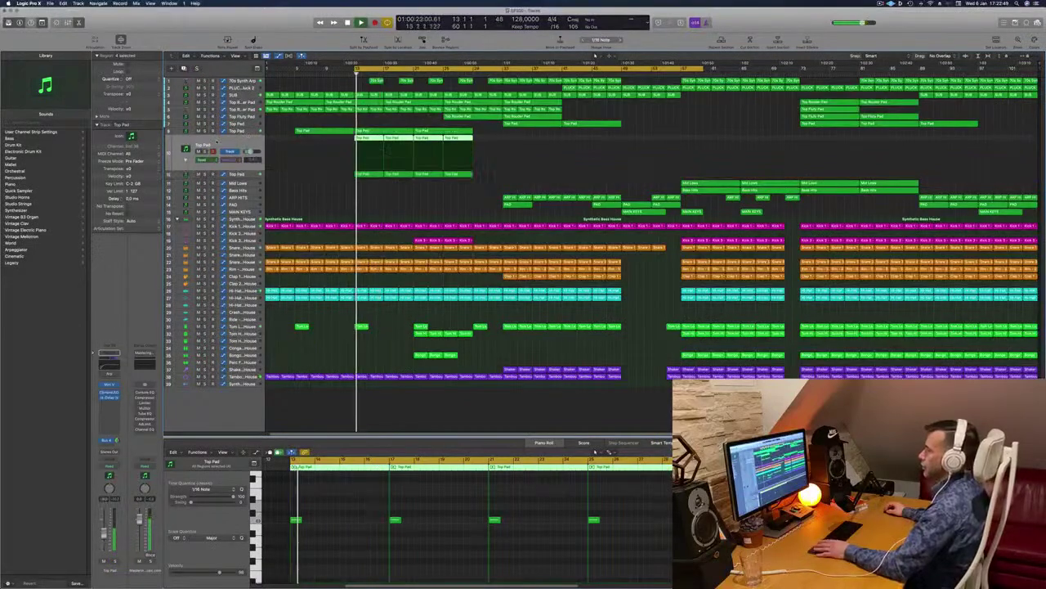
key(ctrl+s)
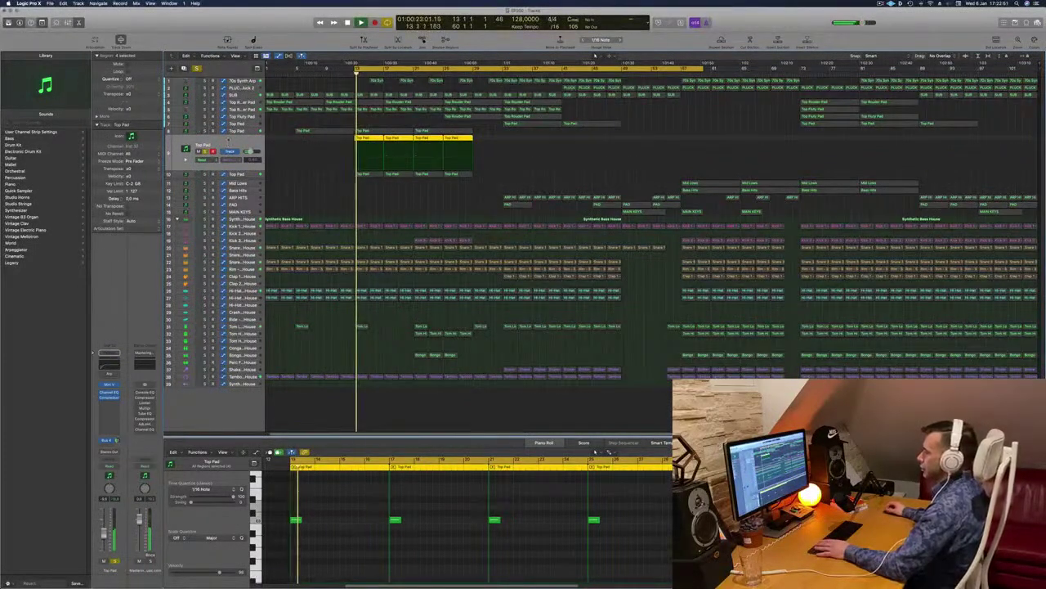
Examine the Mini V instrument of the track 9 Top Pad while hearing it solo and in the mix.
click(111, 385)
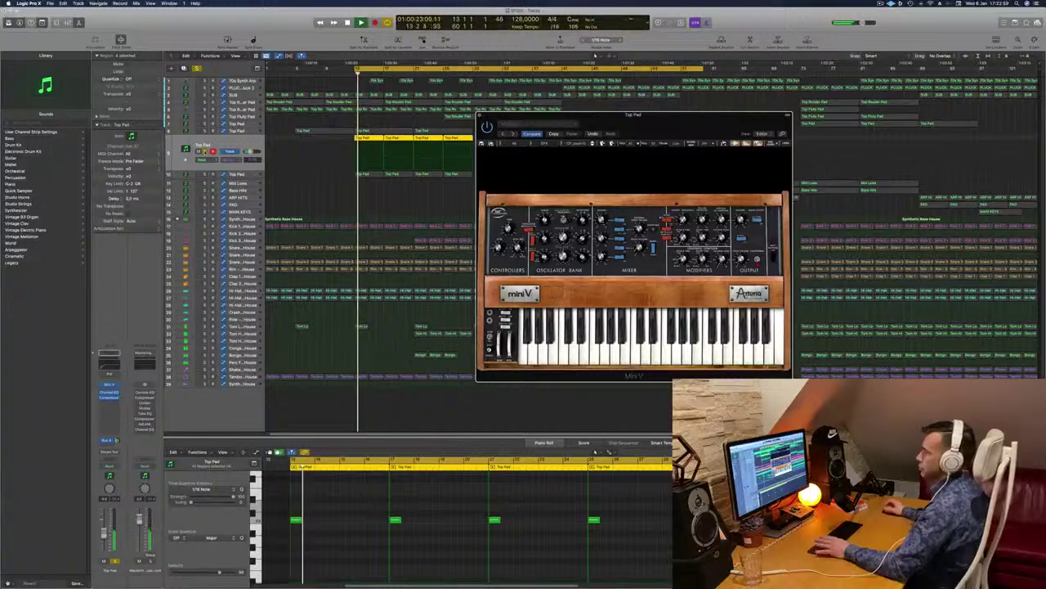
click(206, 151)
drag(596, 122, 462, 183)
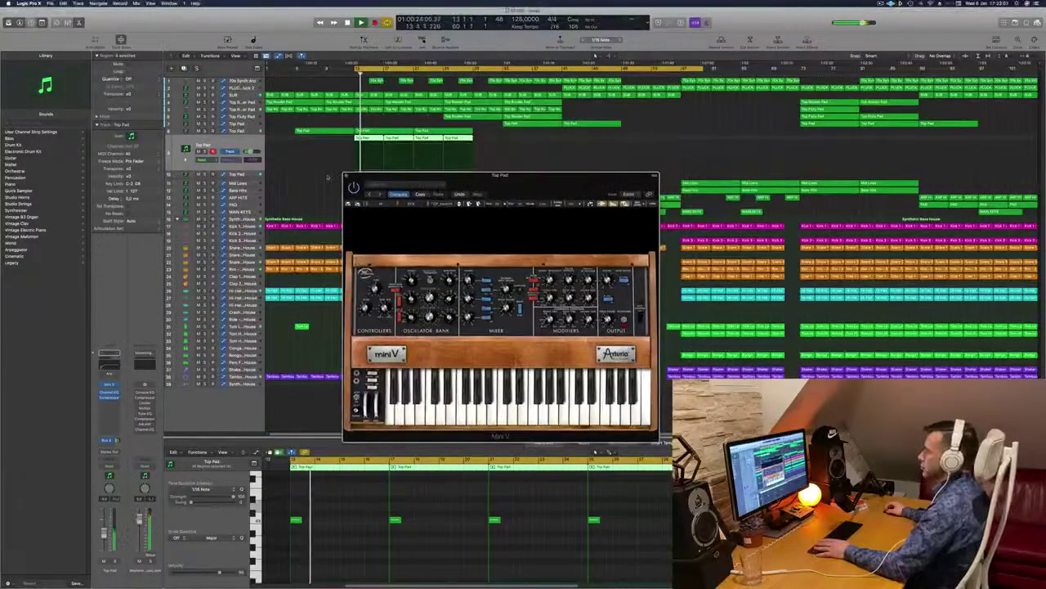
key(super+w)
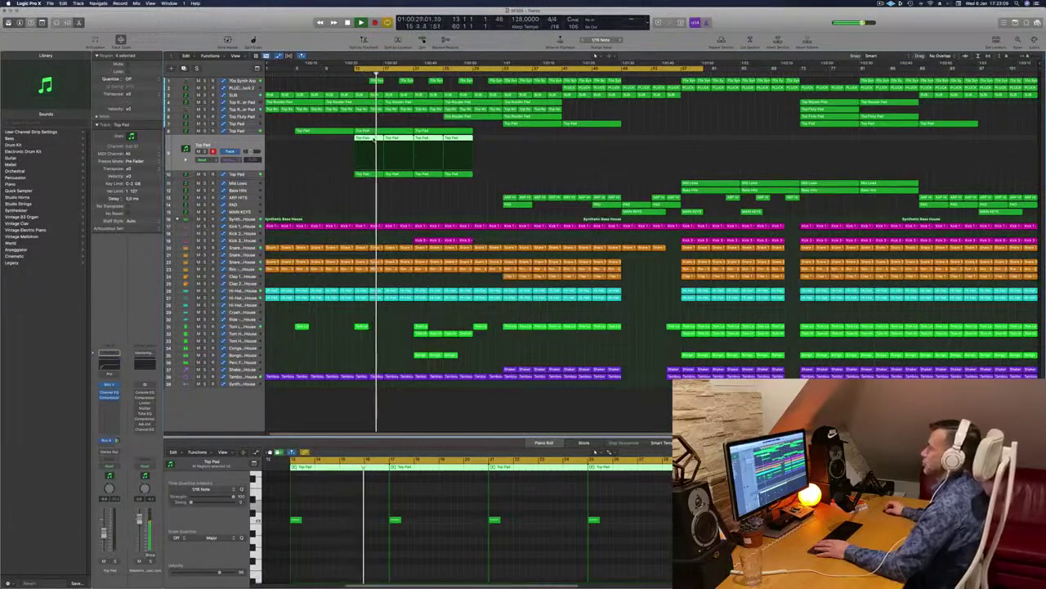
Audition the track 8 Top Pad with its automation in solo.
click(234, 131)
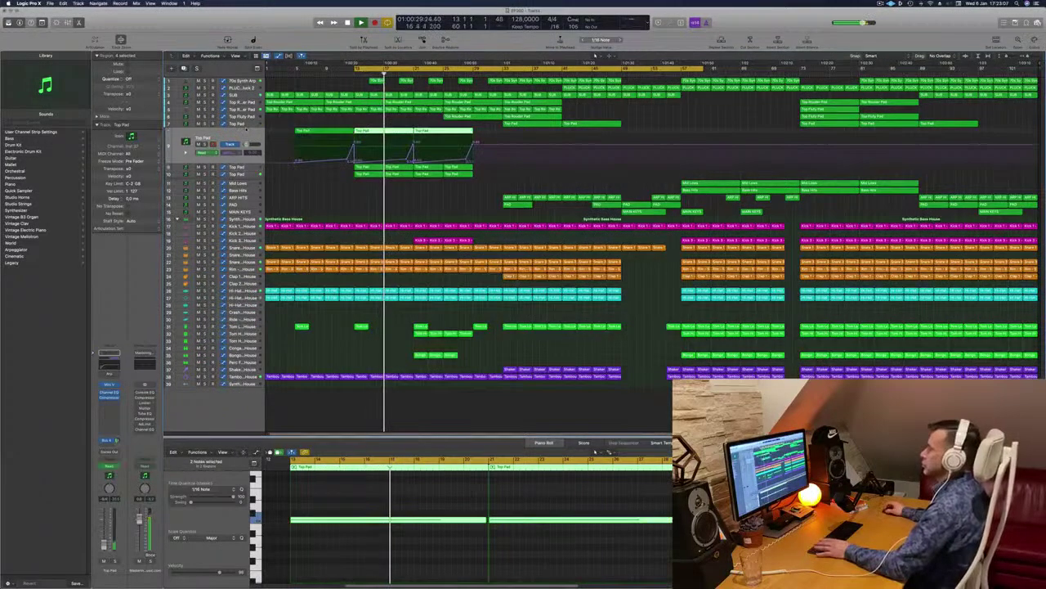
key(s)
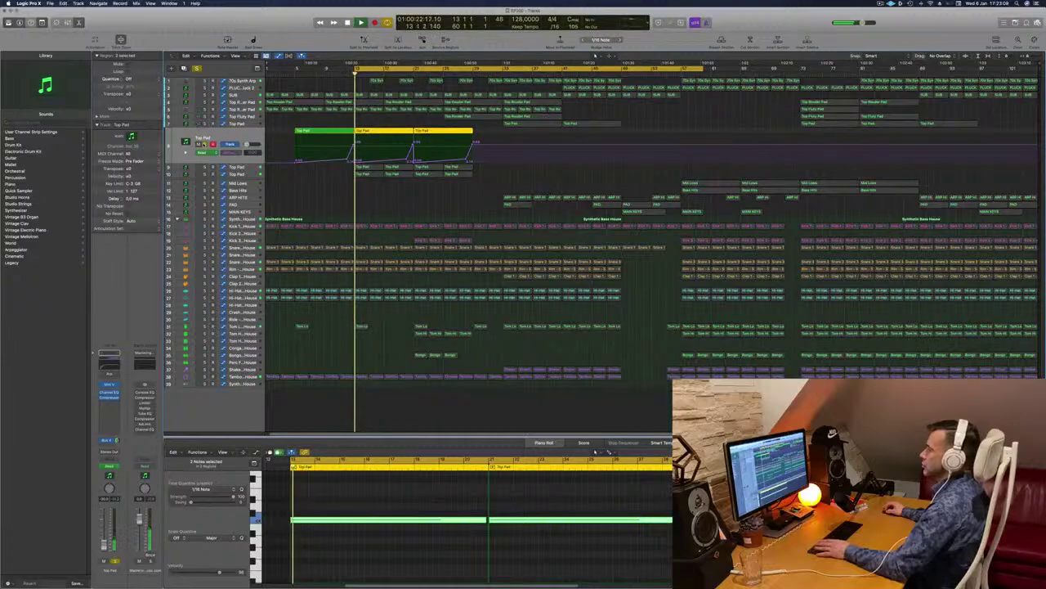
key(s)
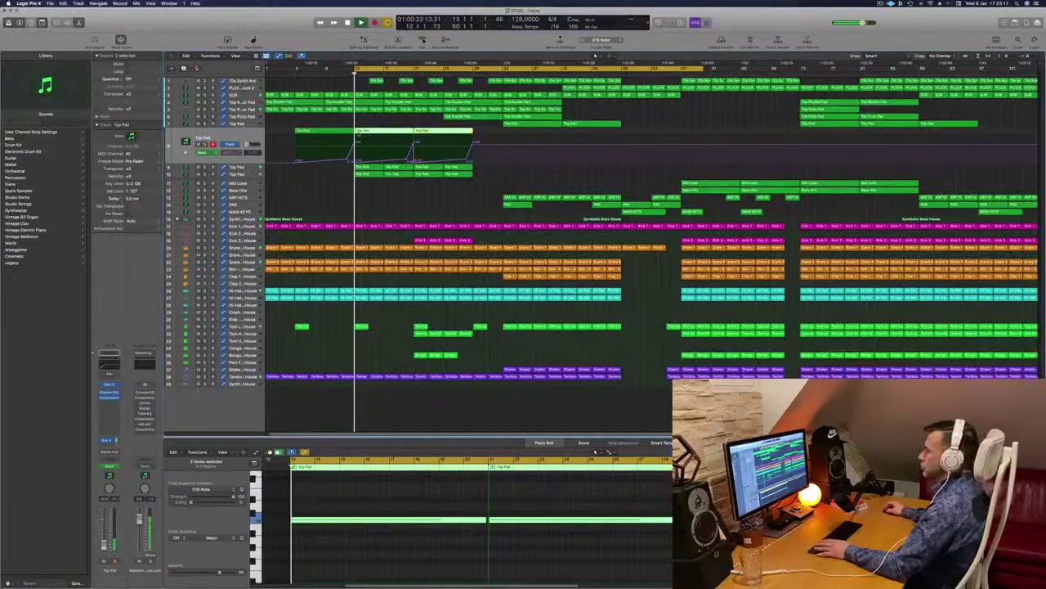
Copy the Top Pad regions on tracks 8 and 9 from bars 13–29 to bar 29.
drag(489, 131, 351, 171)
drag(488, 132, 367, 168)
drag(383, 131, 501, 135)
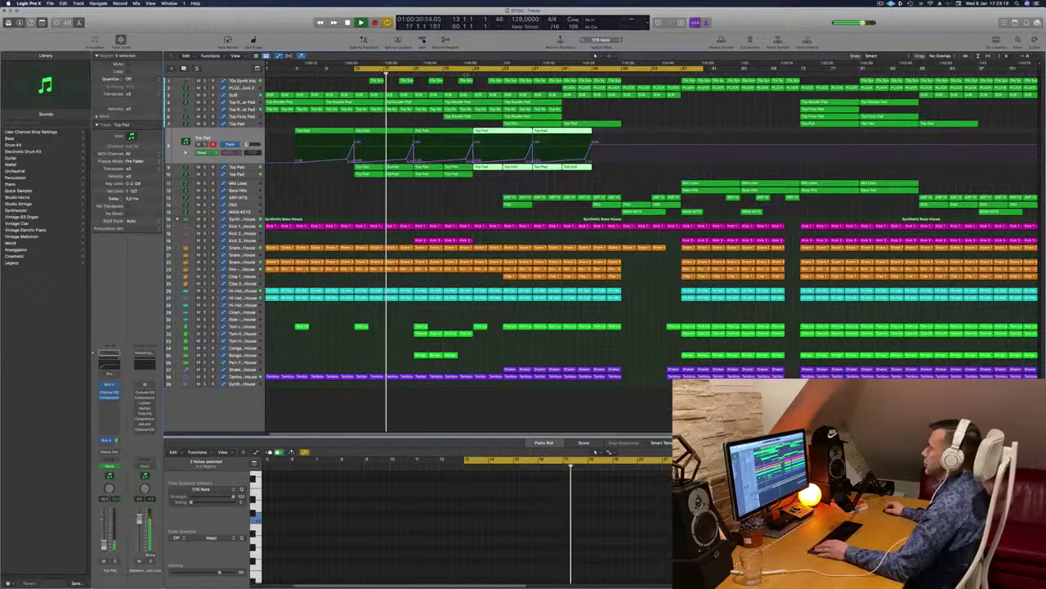
click(453, 204)
Copy the Kick 3 and high tom and bongo patterns from bar 21 to bars 29 and 37.
scroll(454, 204, left, 1)
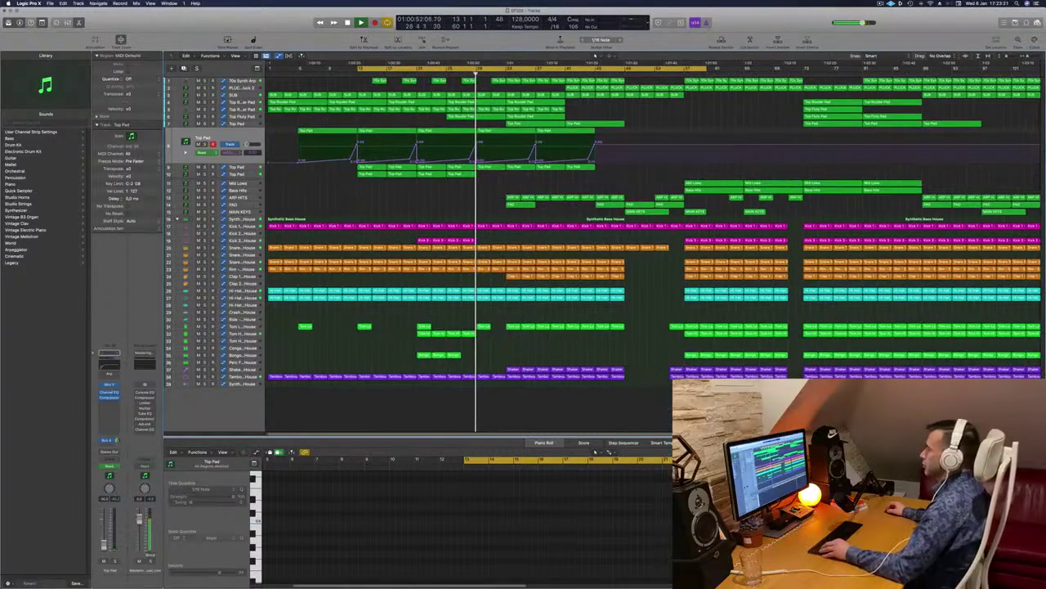
drag(487, 237, 530, 242)
drag(413, 339, 543, 334)
click(484, 241)
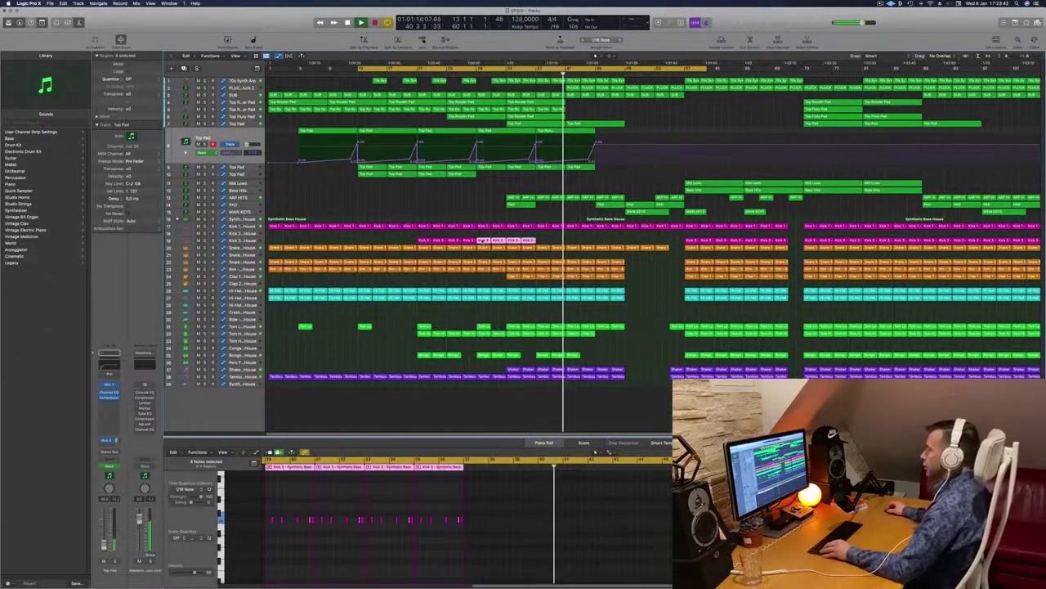
drag(484, 241, 543, 242)
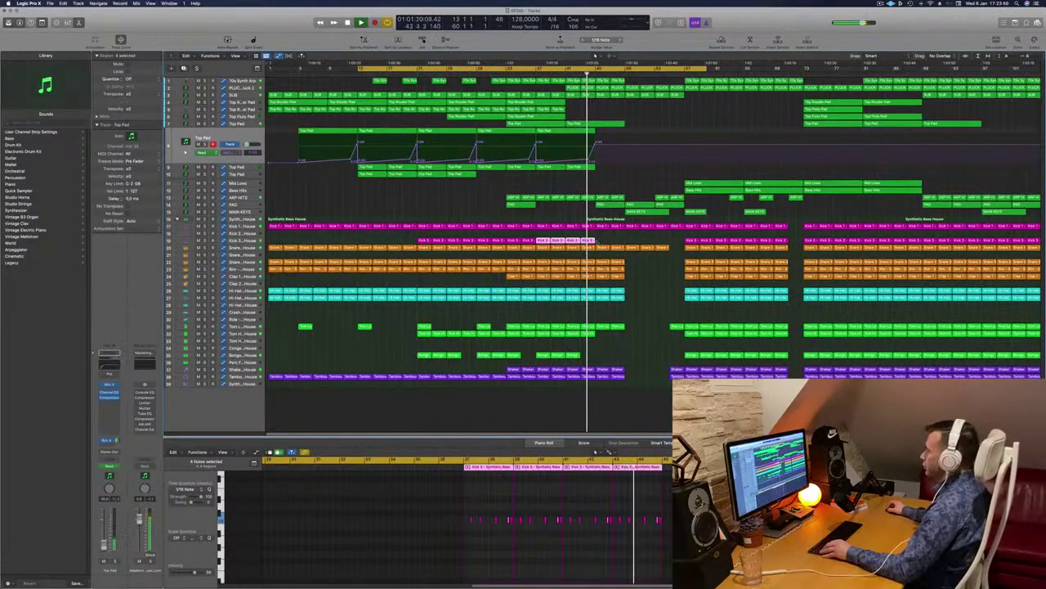
Add further copies of the Kick 3, high tom and bongo regions to fill these tracks up to bar 49.
mouse_move(604, 241)
mouse_down()
mouse_move(574, 242)
mouse_move(610, 244)
mouse_up()
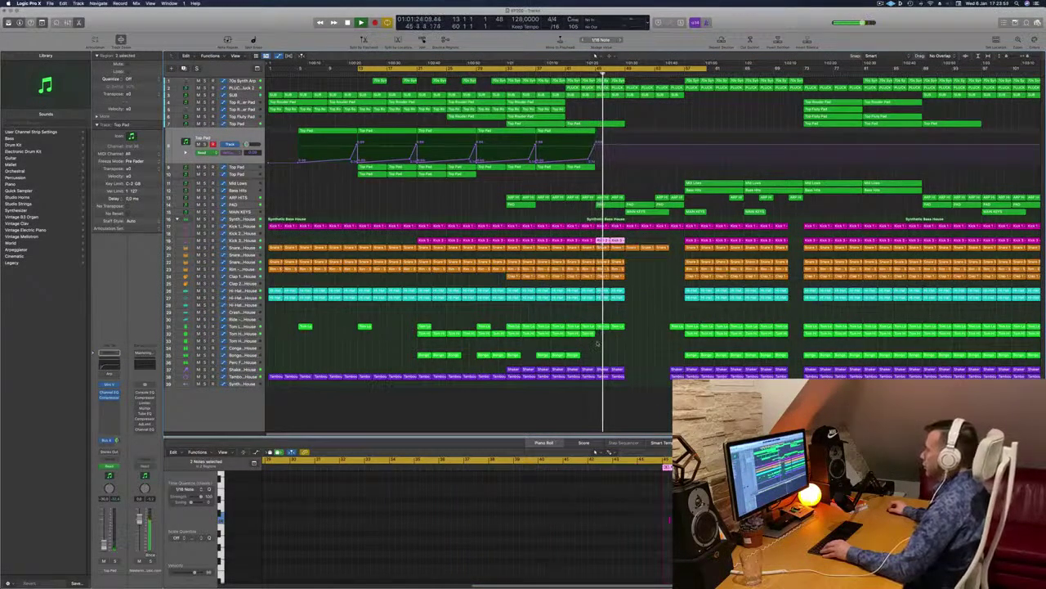
click(600, 335)
drag(600, 335, 601, 337)
click(540, 355)
drag(540, 355, 587, 361)
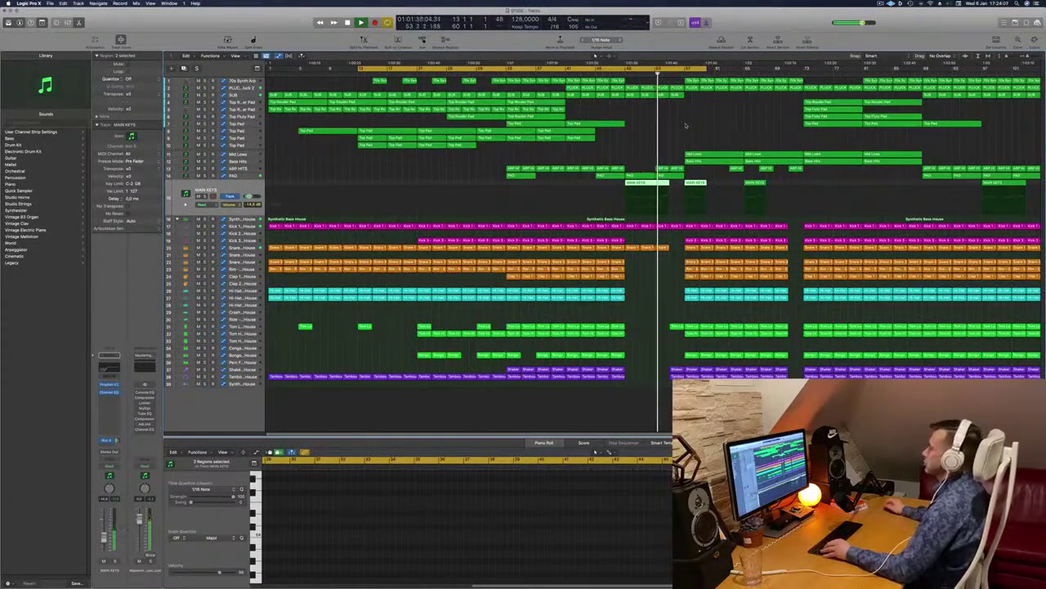
Open the PLUCK track's Sylenth1, move the cycle start to bar 49, audition the passage and close the instrument.
click(629, 143)
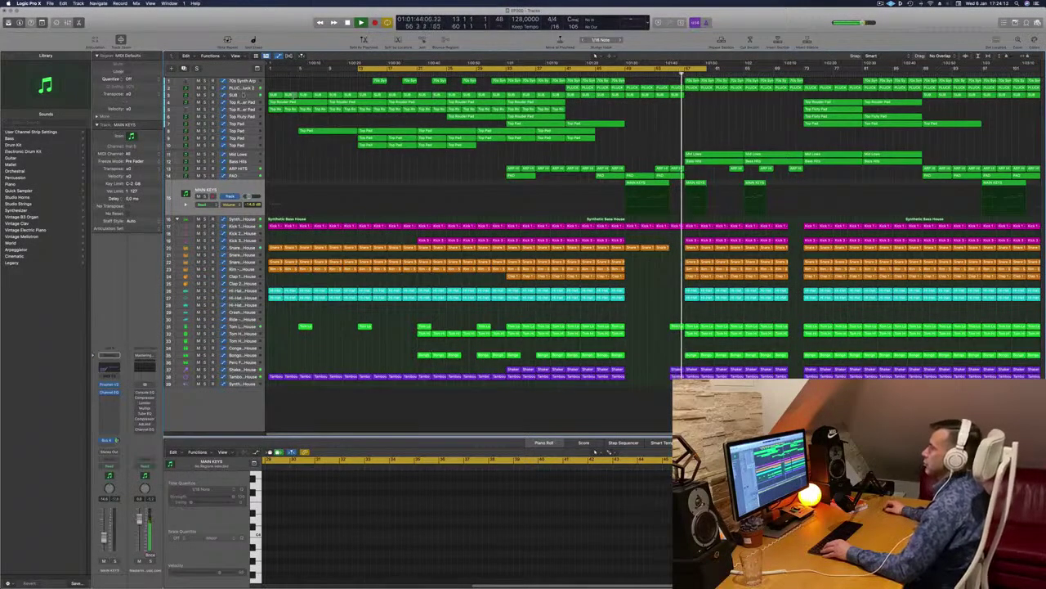
click(245, 89)
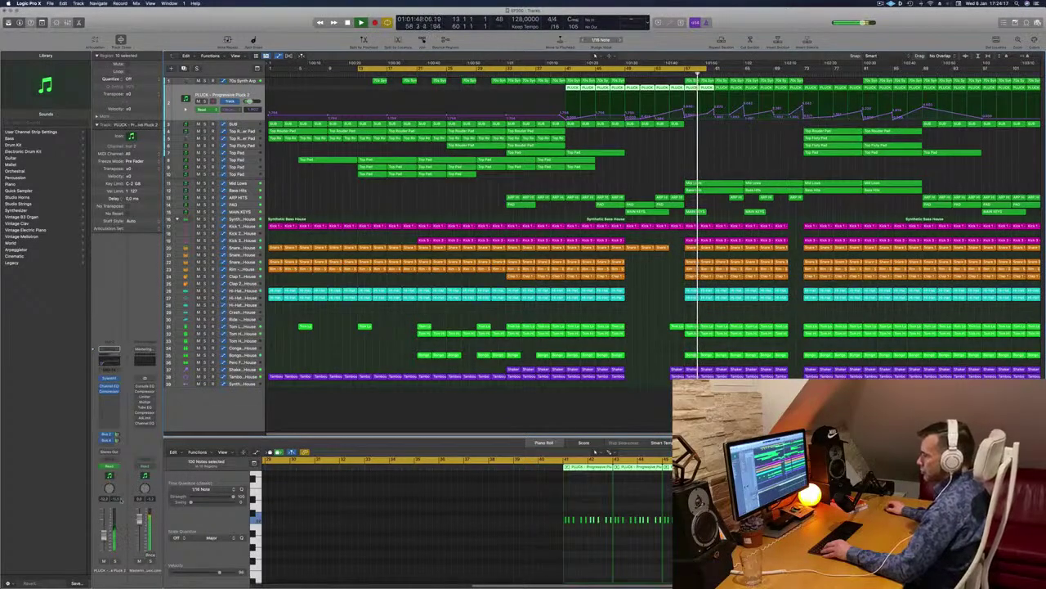
click(110, 379)
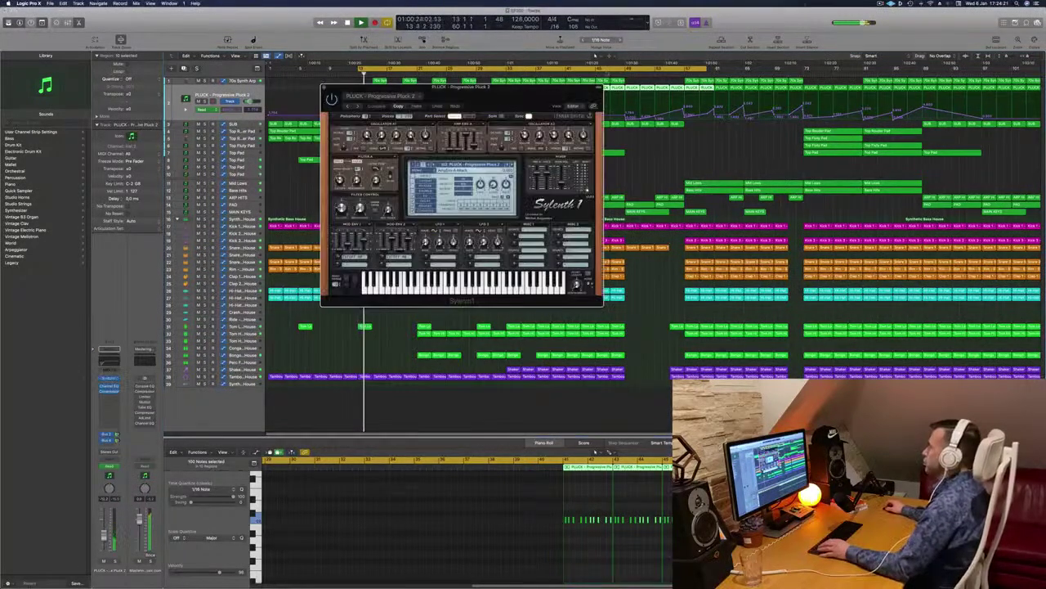
click(626, 74)
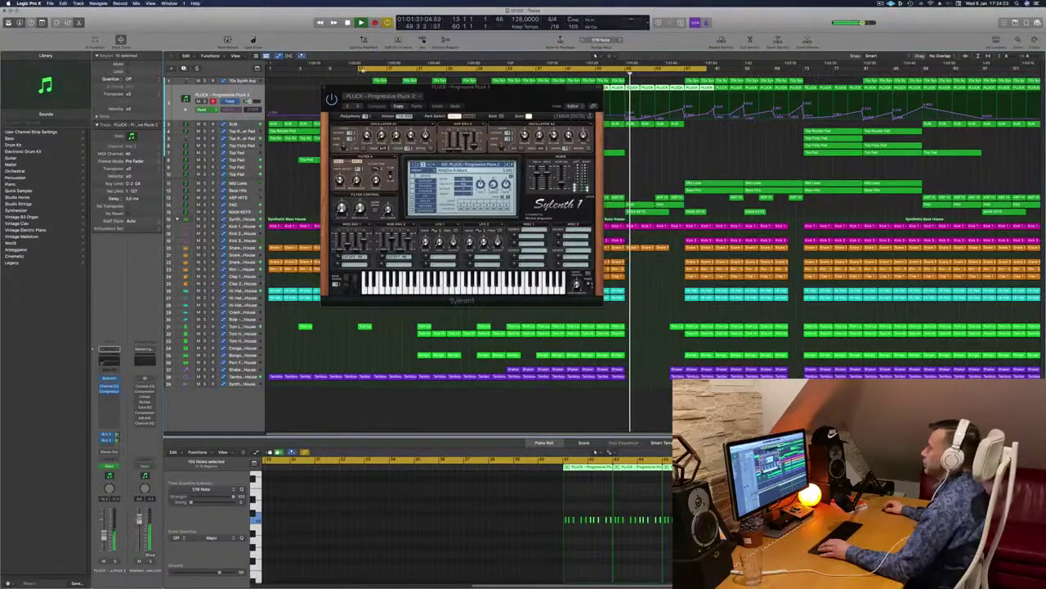
drag(358, 70, 627, 72)
drag(498, 97, 452, 148)
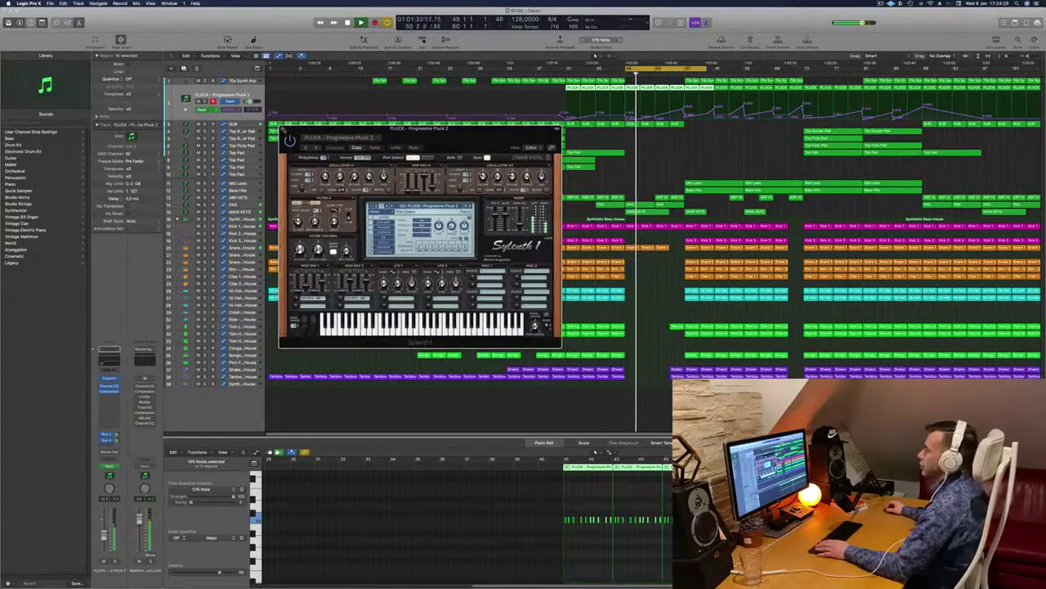
click(283, 129)
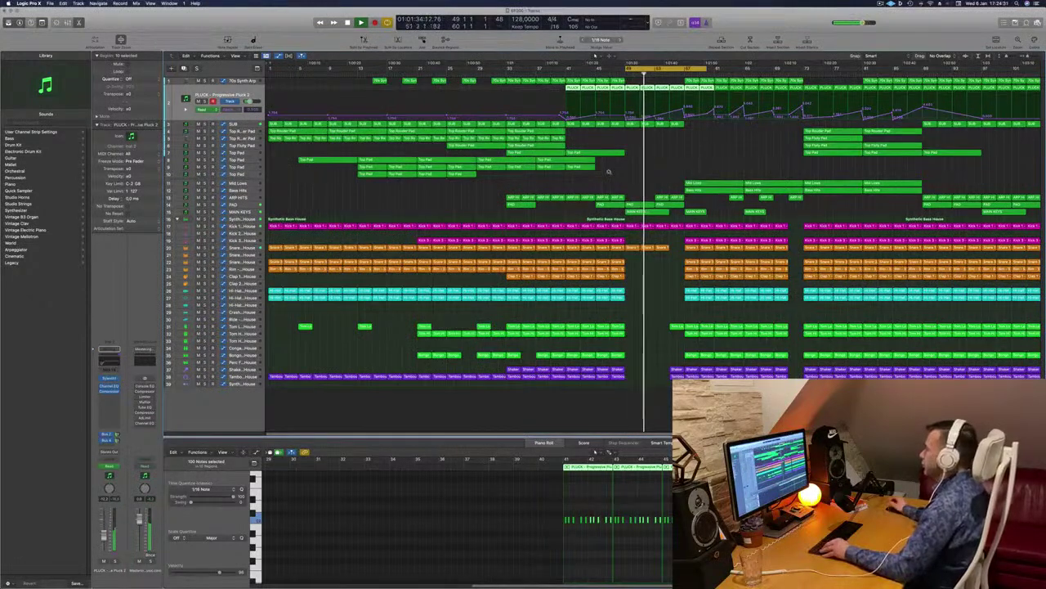
Audition the PAD track in solo and shape its volume automation to dip at bar 53 and ramp up to bar 57.
click(245, 206)
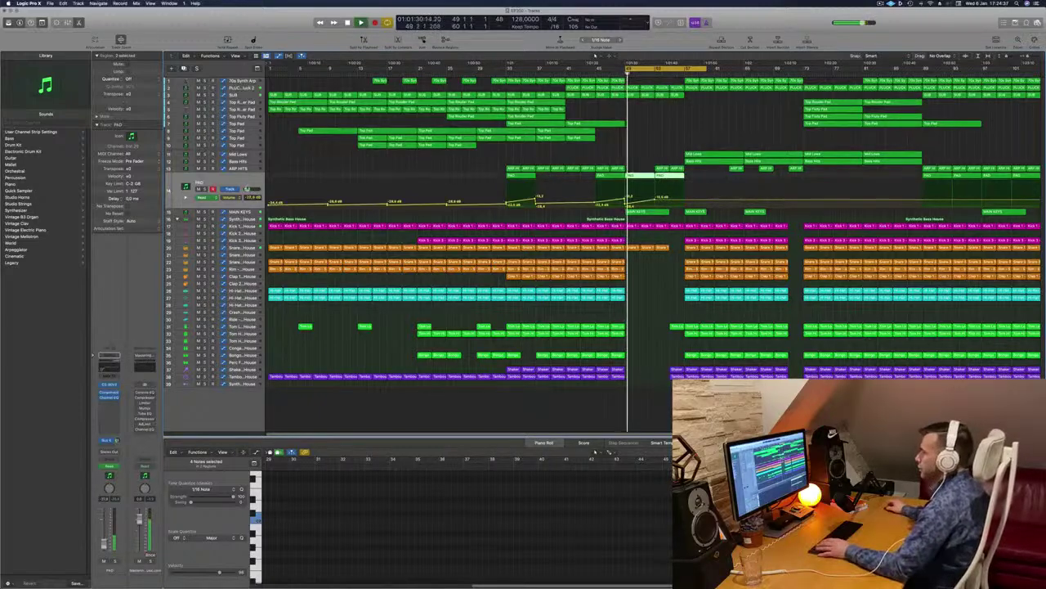
key(s)
key(s)
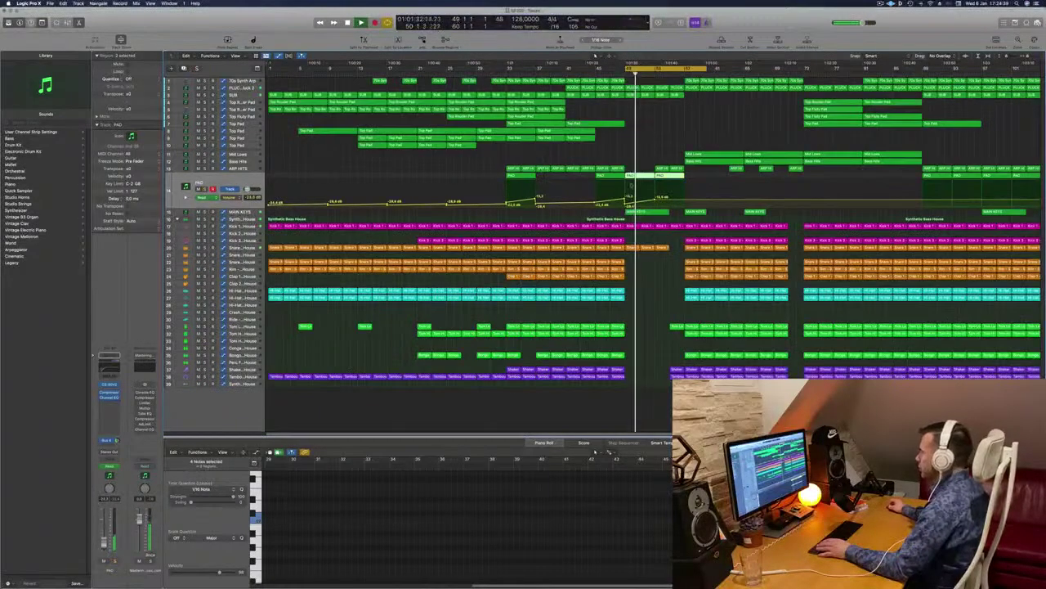
click(655, 200)
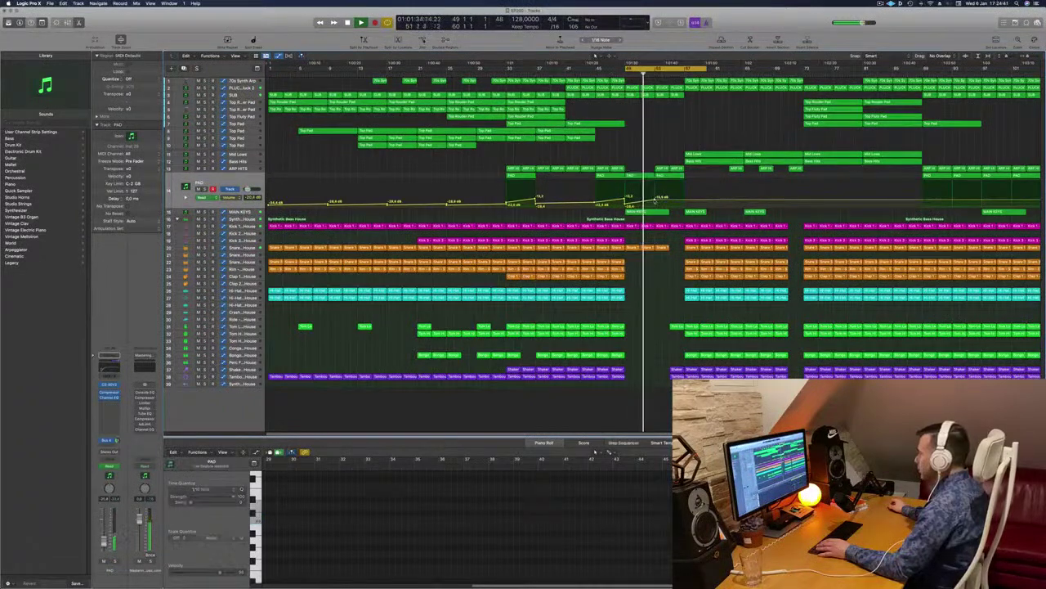
drag(655, 200, 688, 189)
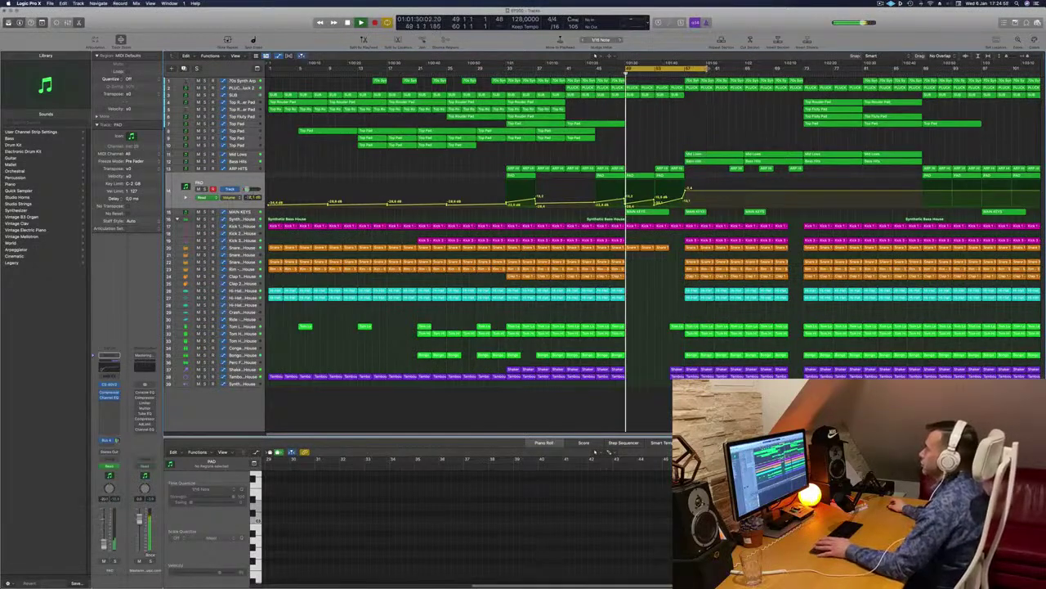
Extend the cycle to bar 73 and copy the two Top Pad regions on track 10 from bar 13 to bar 65.
drag(703, 69, 805, 73)
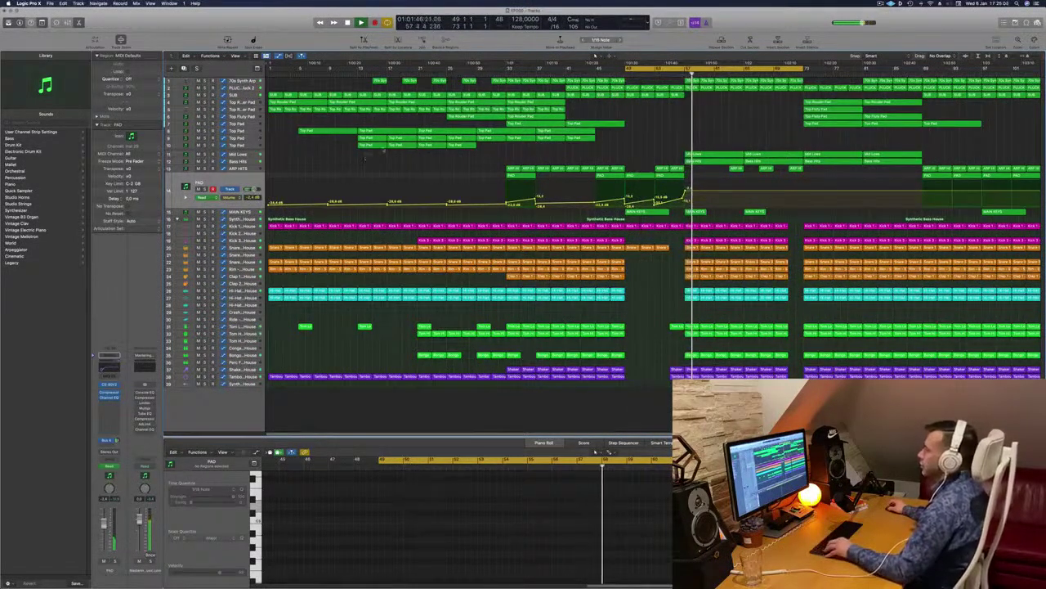
drag(371, 154, 398, 146)
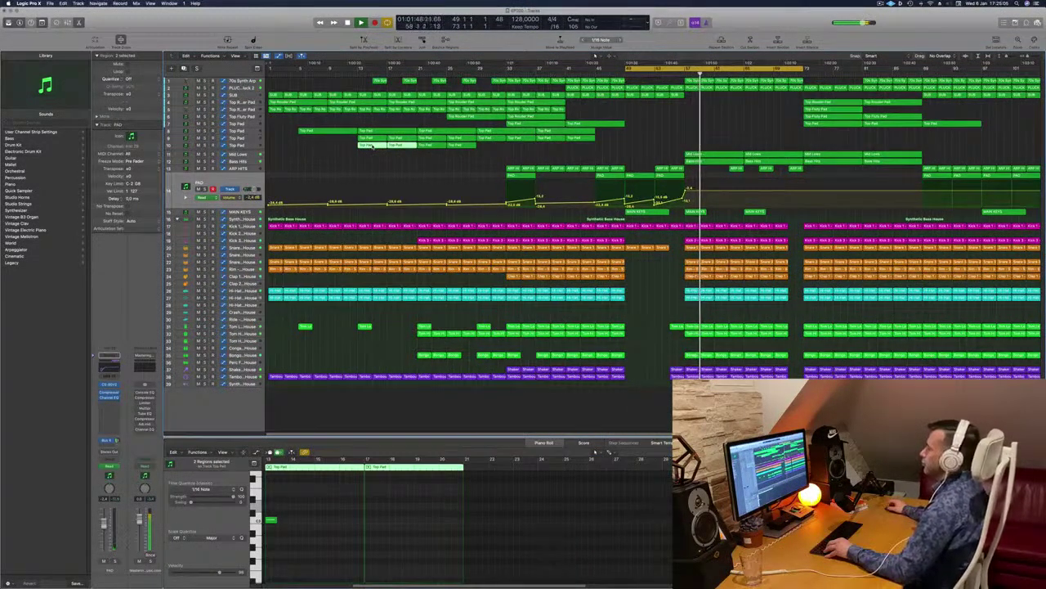
drag(372, 146, 745, 148)
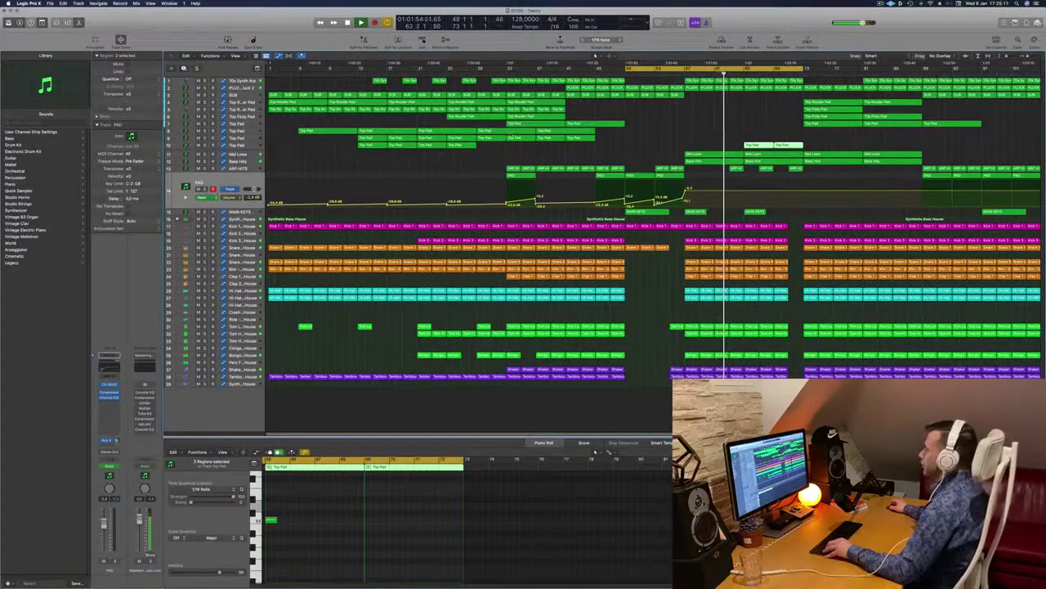
Extend the cycle to bar 89 and copy the Mid Lows region at bar 57 onto Top Pad track 9.
click(511, 132)
click(485, 139)
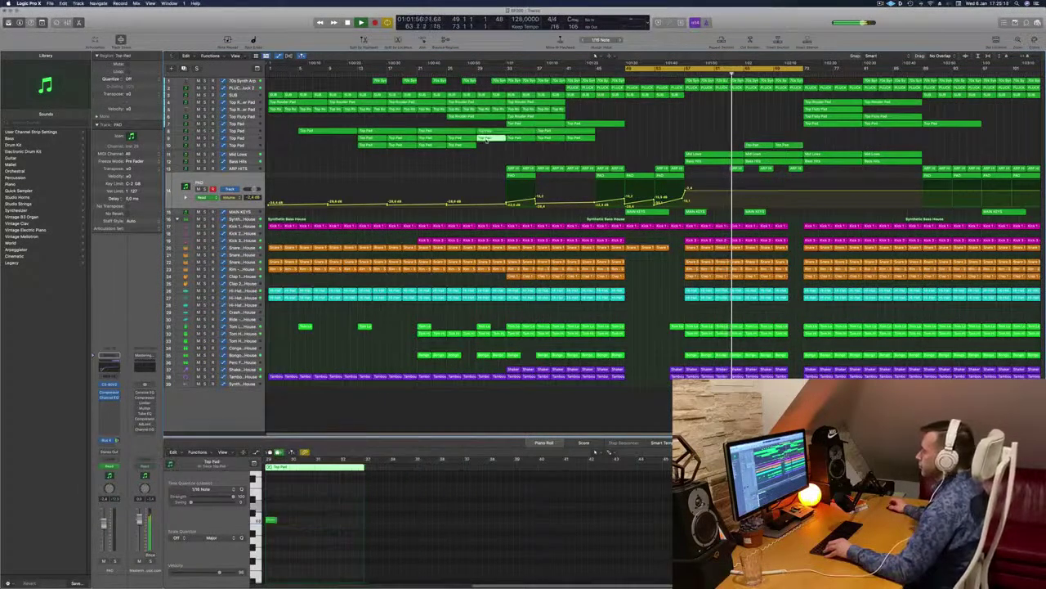
click(724, 154)
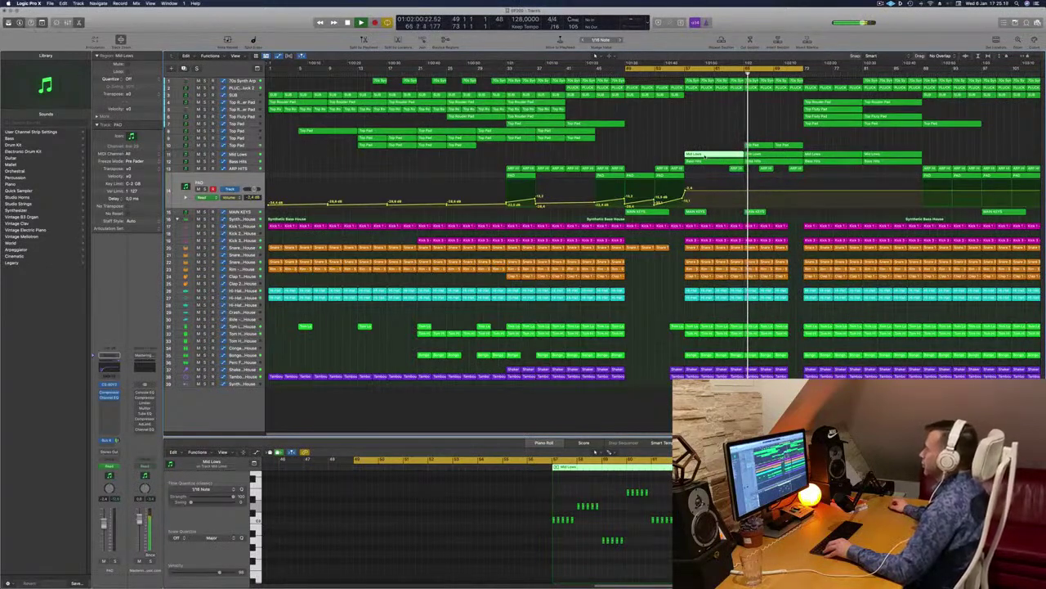
mouse_move(705, 154)
mouse_down()
mouse_move(704, 145)
mouse_move(704, 160)
mouse_up()
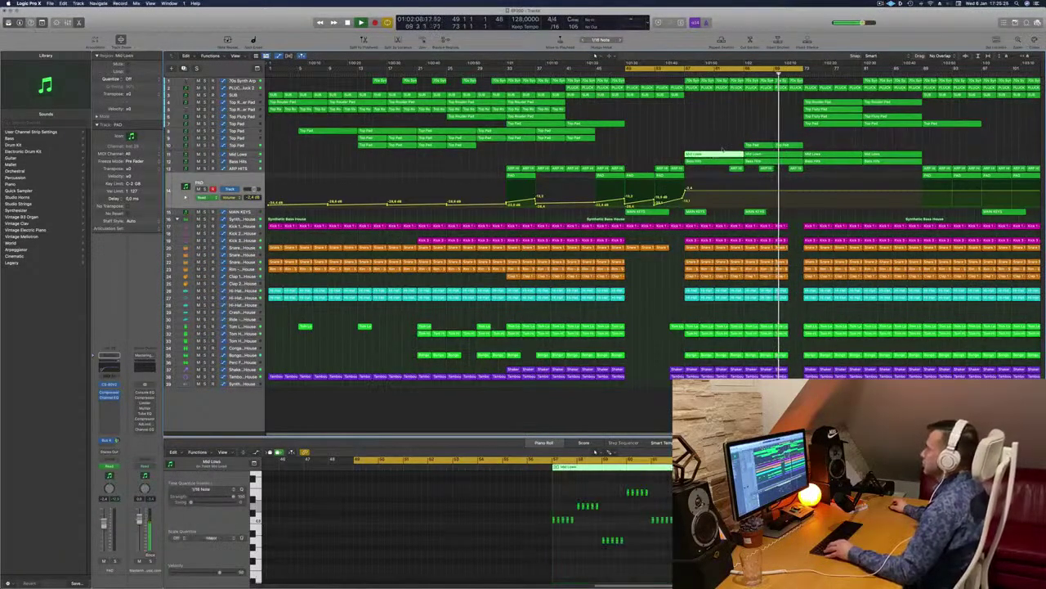
click(724, 161)
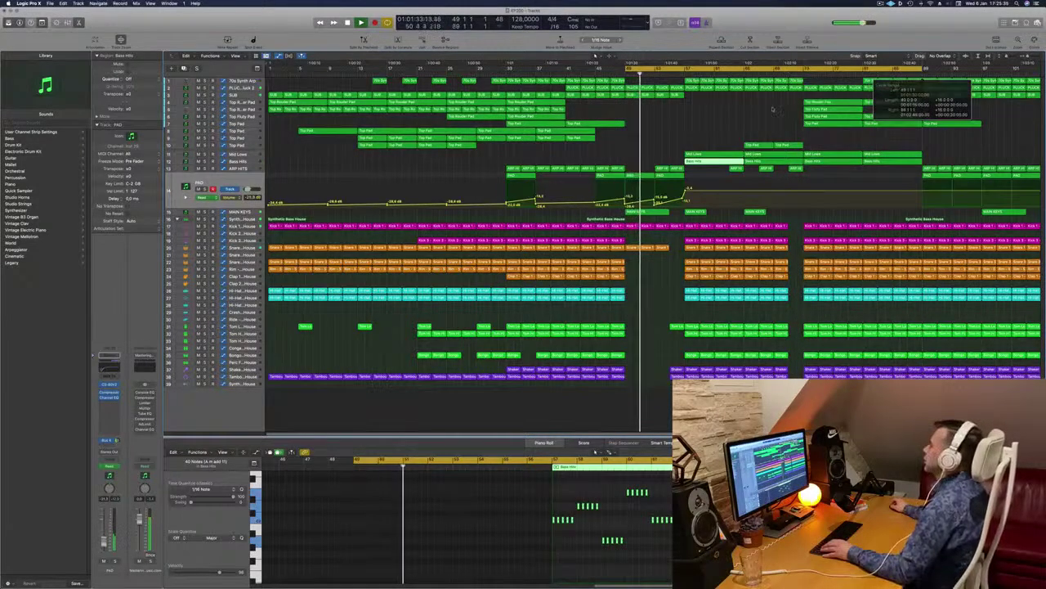
click(549, 137)
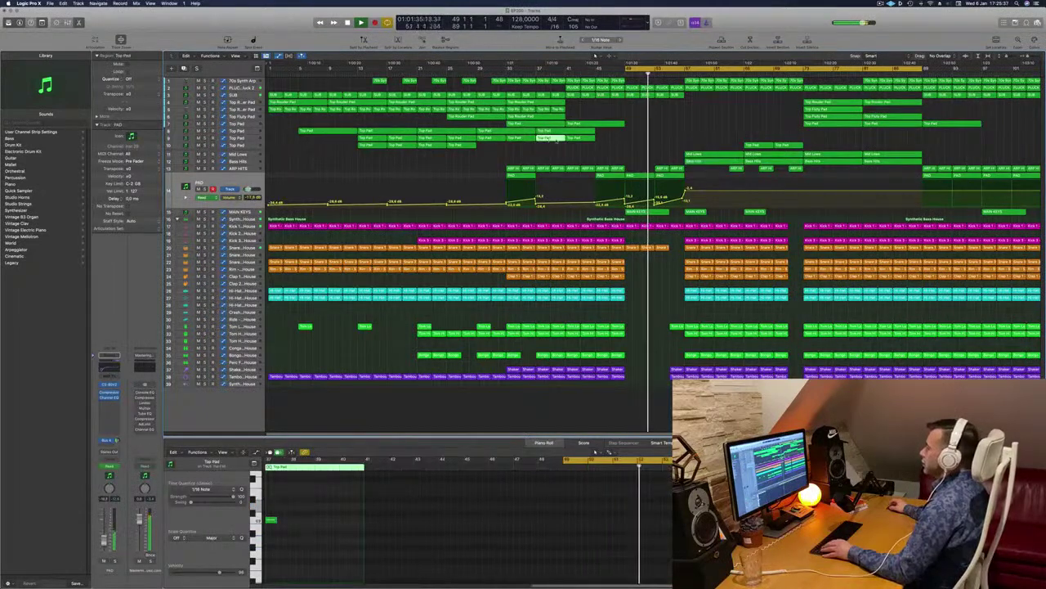
drag(550, 137, 716, 148)
click(716, 516)
key(super+a)
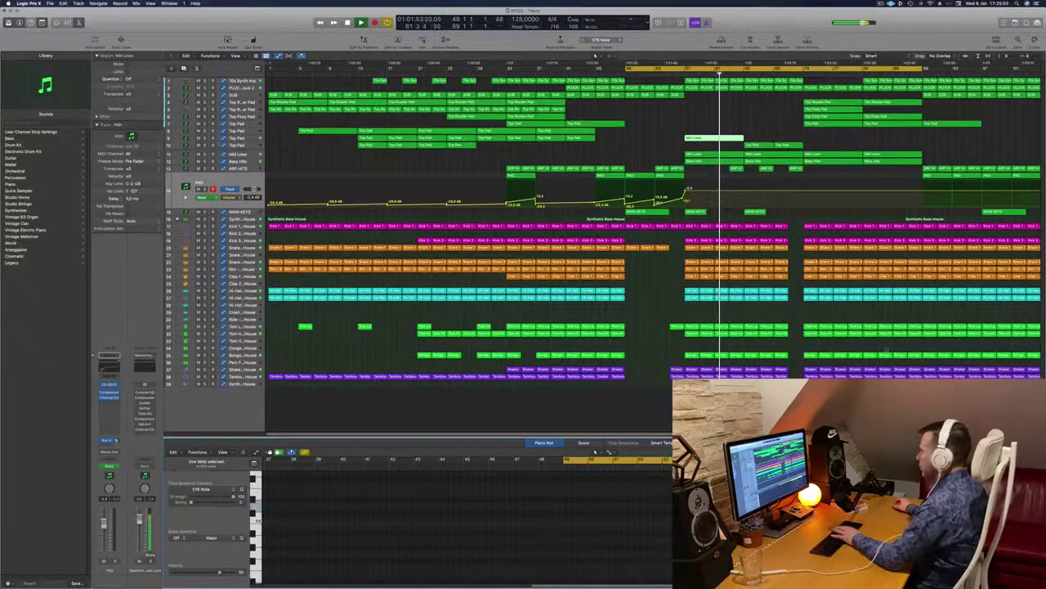
Replay from just before bar 57 and audition Top Pad track 9 with the copied Mid Lows part in solo.
click(672, 80)
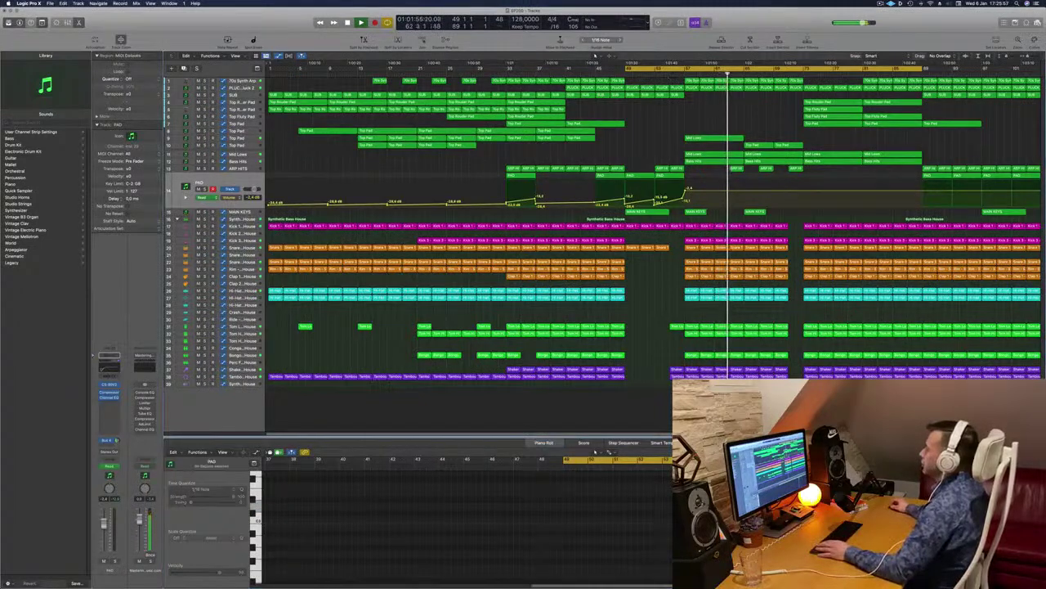
click(677, 74)
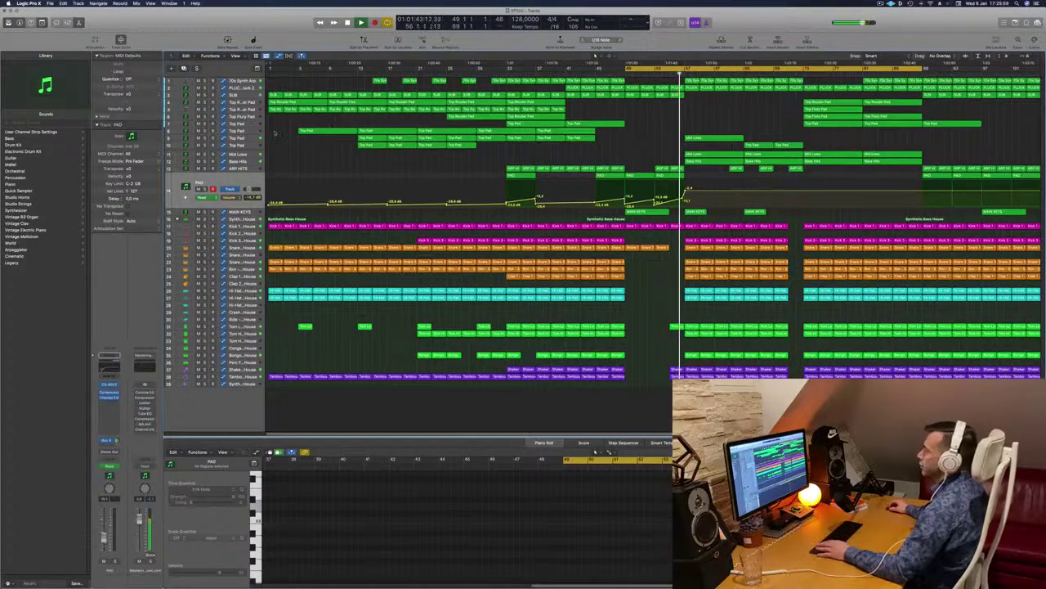
click(252, 132)
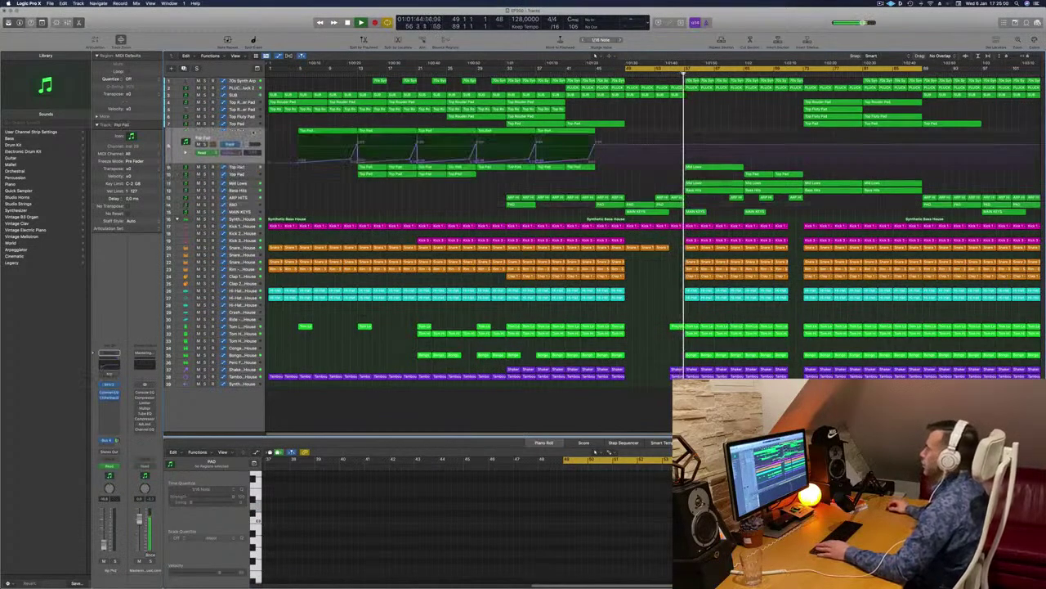
click(249, 168)
key(ctrl+s)
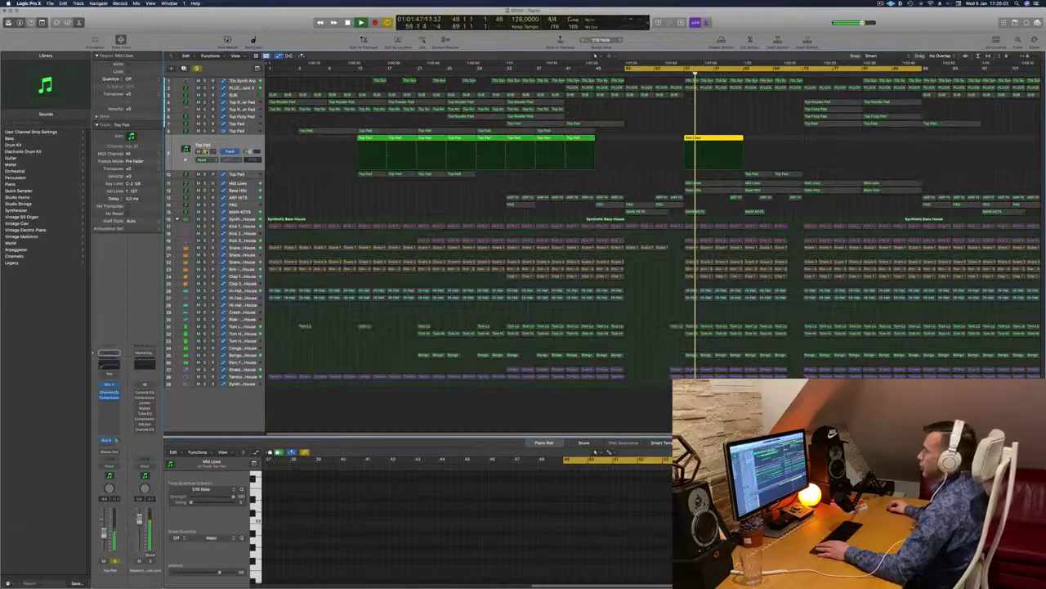
key(ctrl+s)
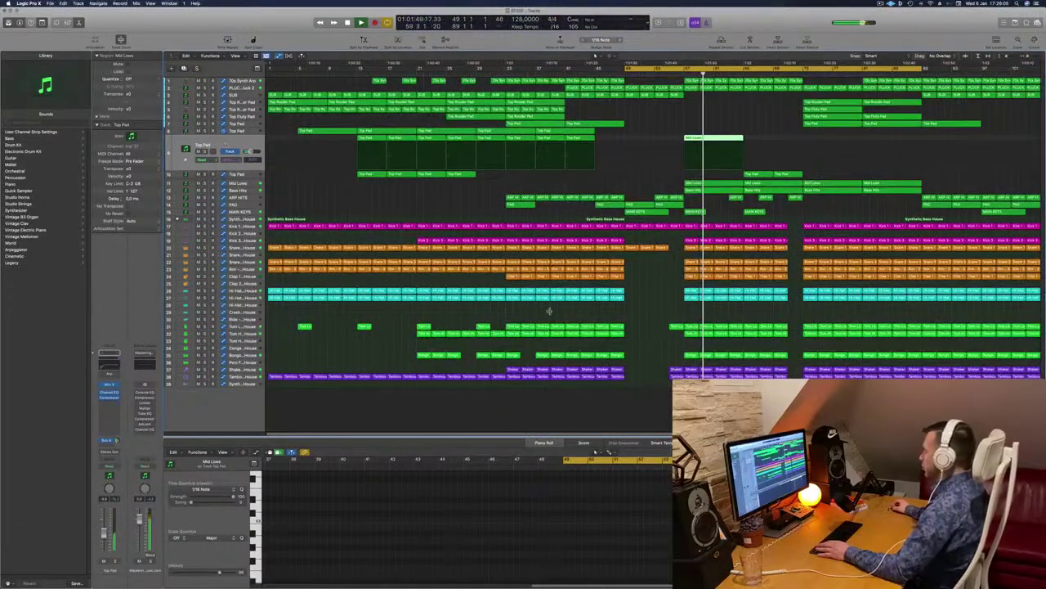
Adjust the transposition of all notes in the copied Mid Lows region at bar 57 on Top Pad track 9.
click(256, 493)
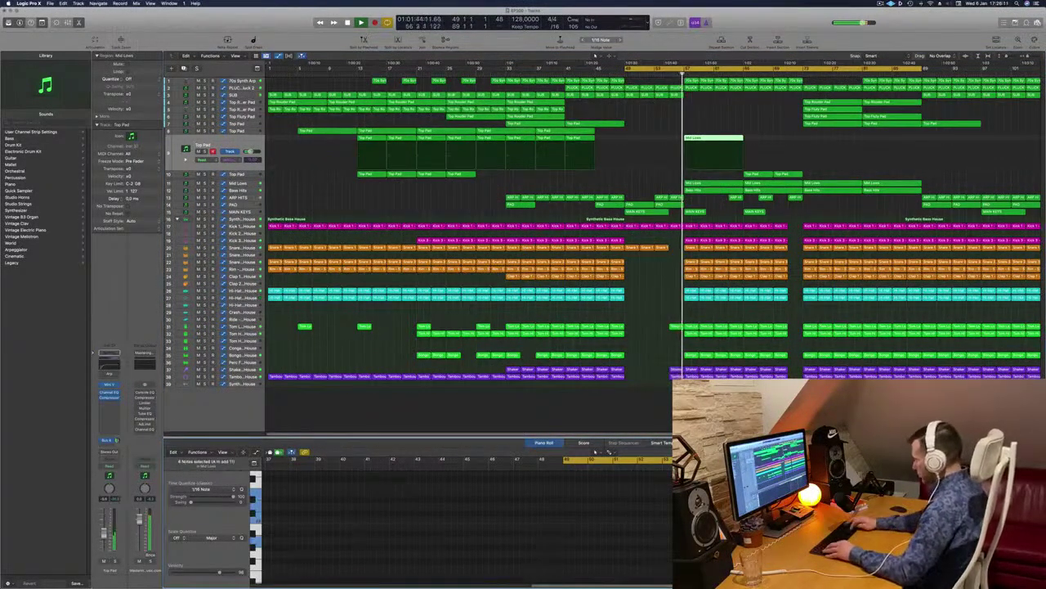
key(z)
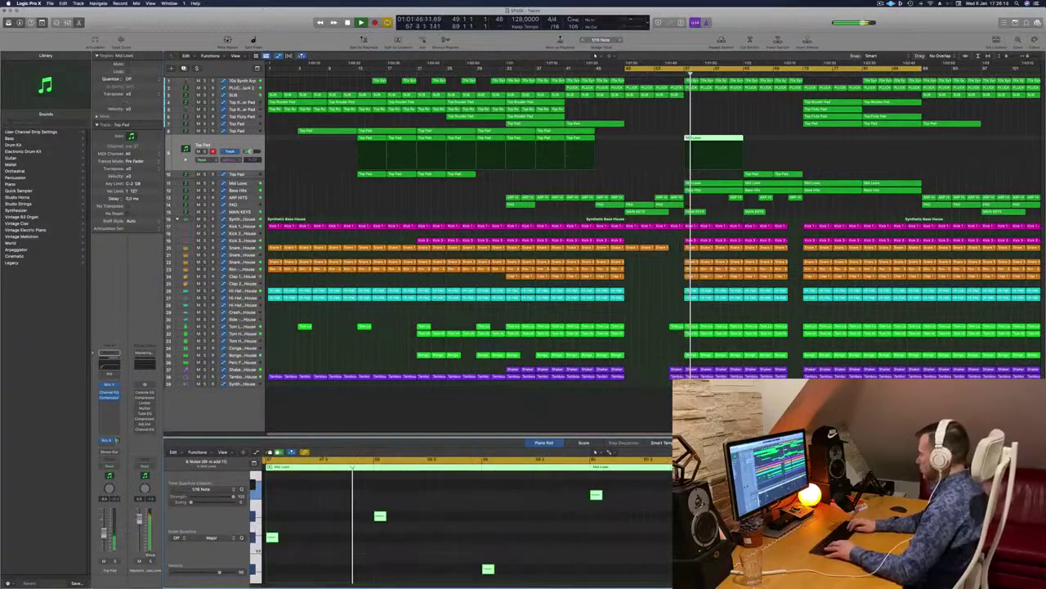
click(795, 94)
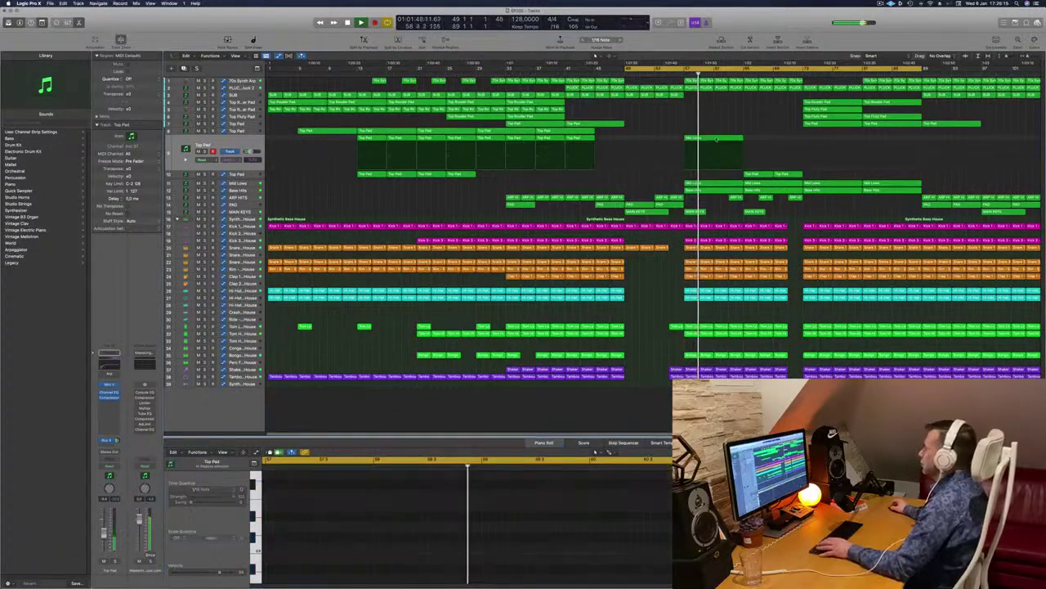
click(716, 139)
key(alt+Down)
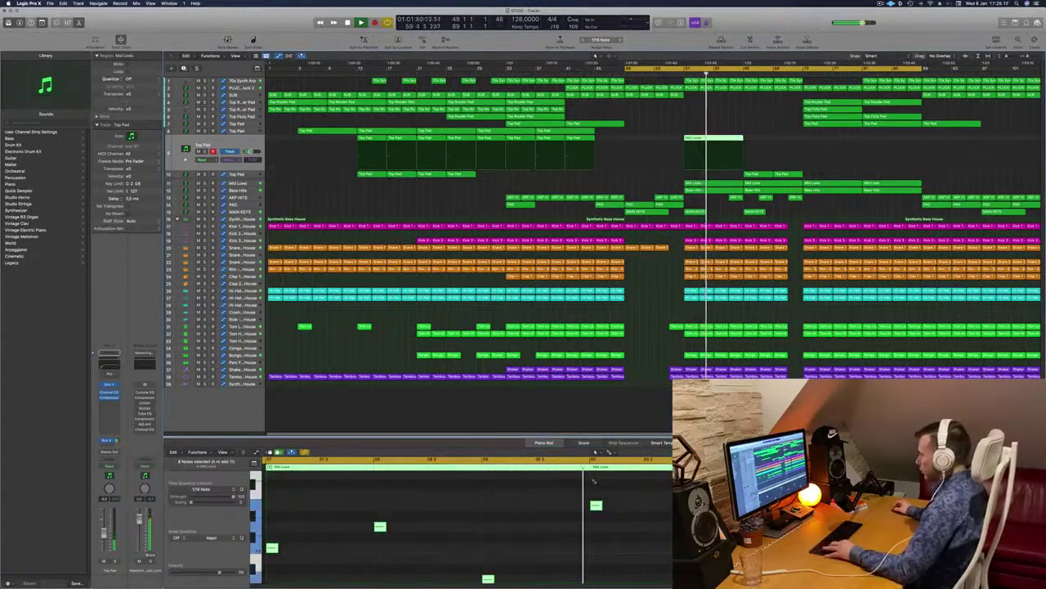
Rewind towards bar 57 and check the adjusted Mid Lows copy alone and within the mix.
key(comma)
key(comma)
key(comma)
key(comma)
key(comma)
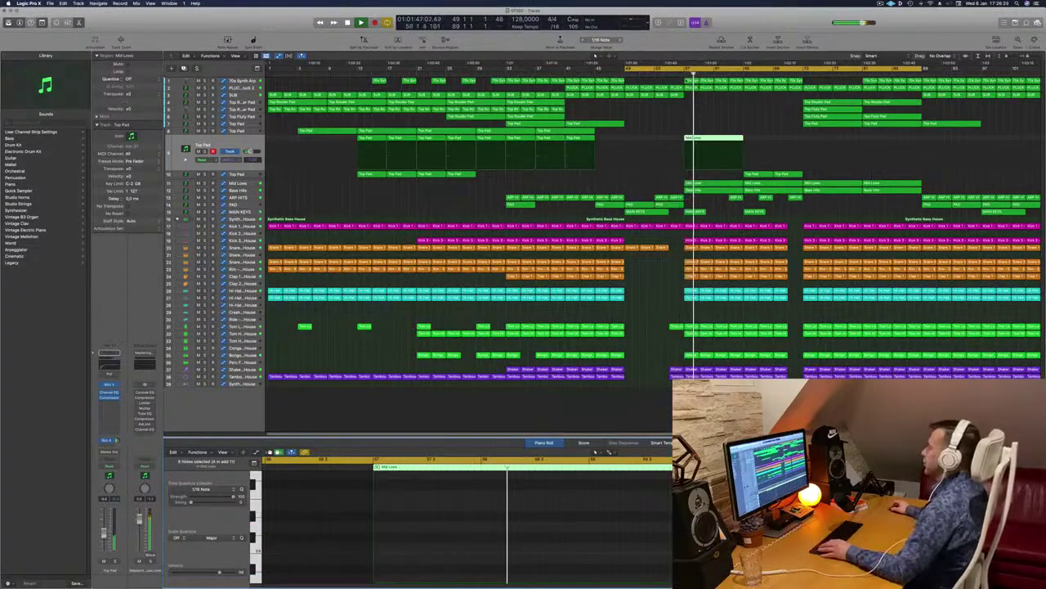
key(ctrl+s)
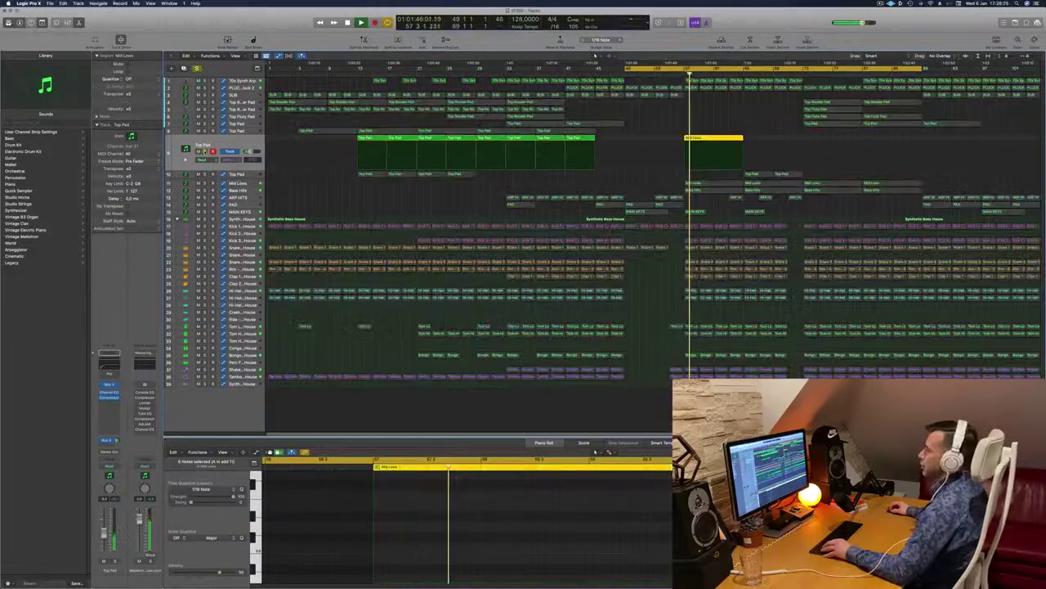
key(ctrl+s)
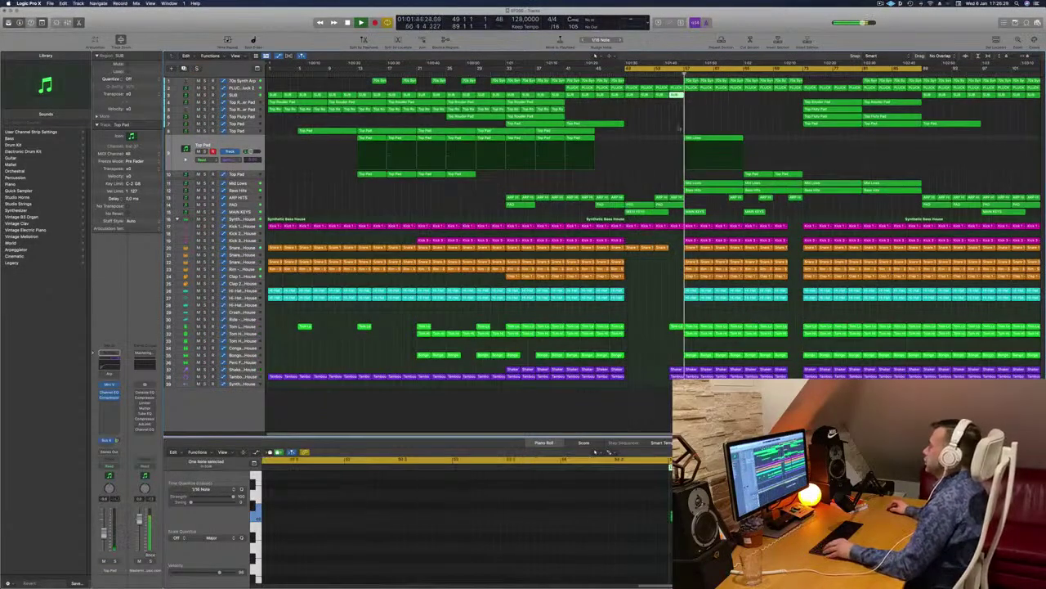
Copy the Mid Lows region on Top Pad track 9 from bar 57 to bar 65 and audition the track in solo.
click(693, 141)
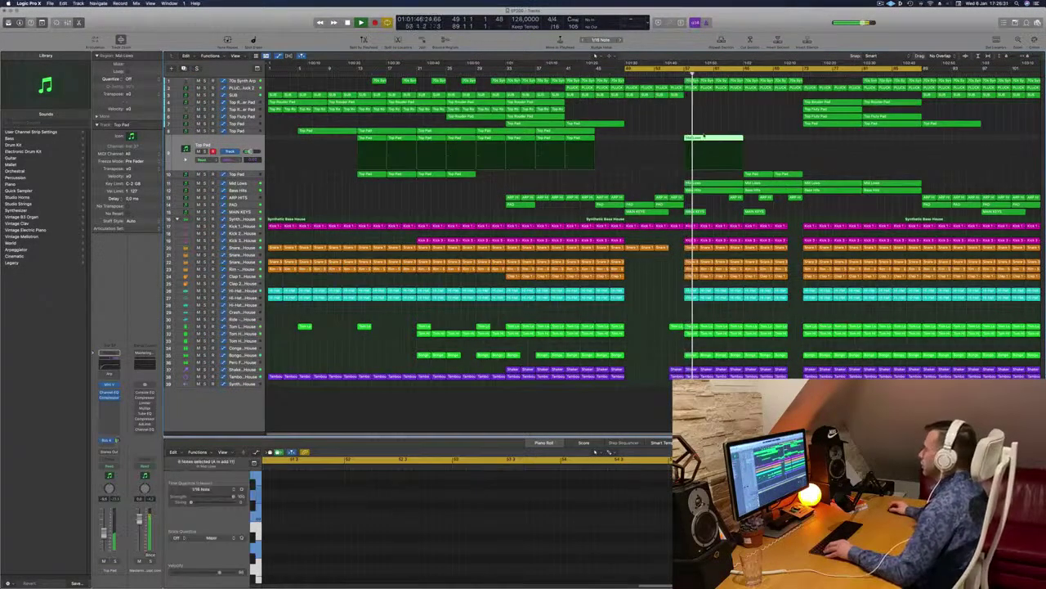
drag(723, 137, 772, 141)
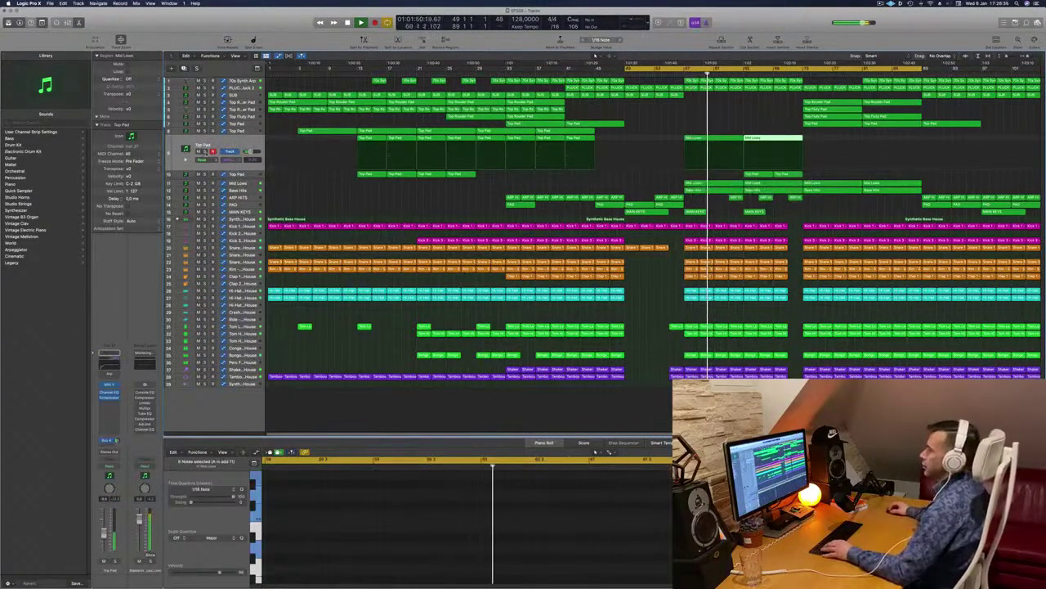
key(ctrl+s)
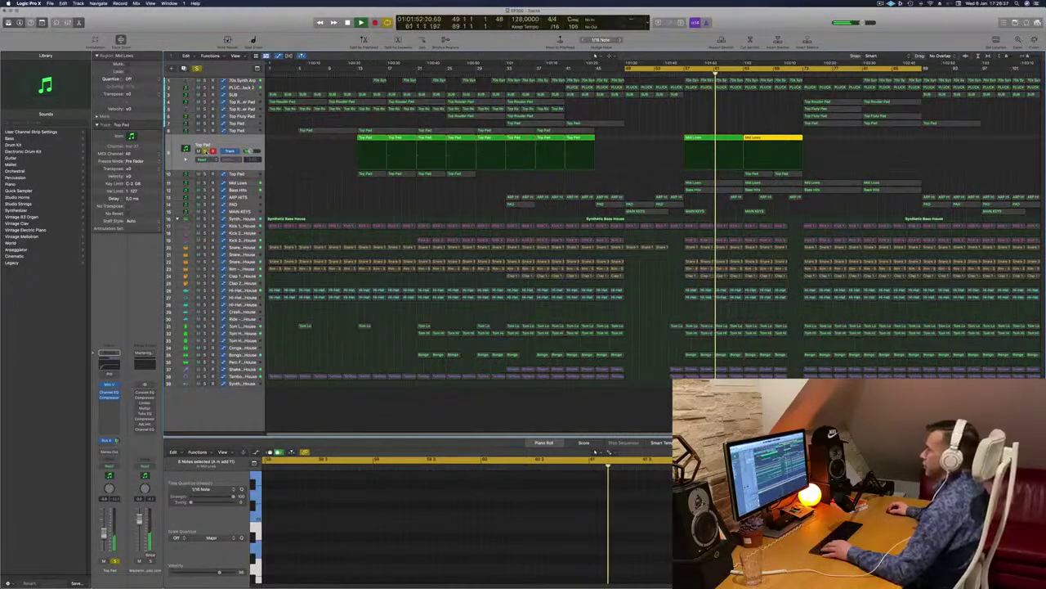
key(ctrl+s)
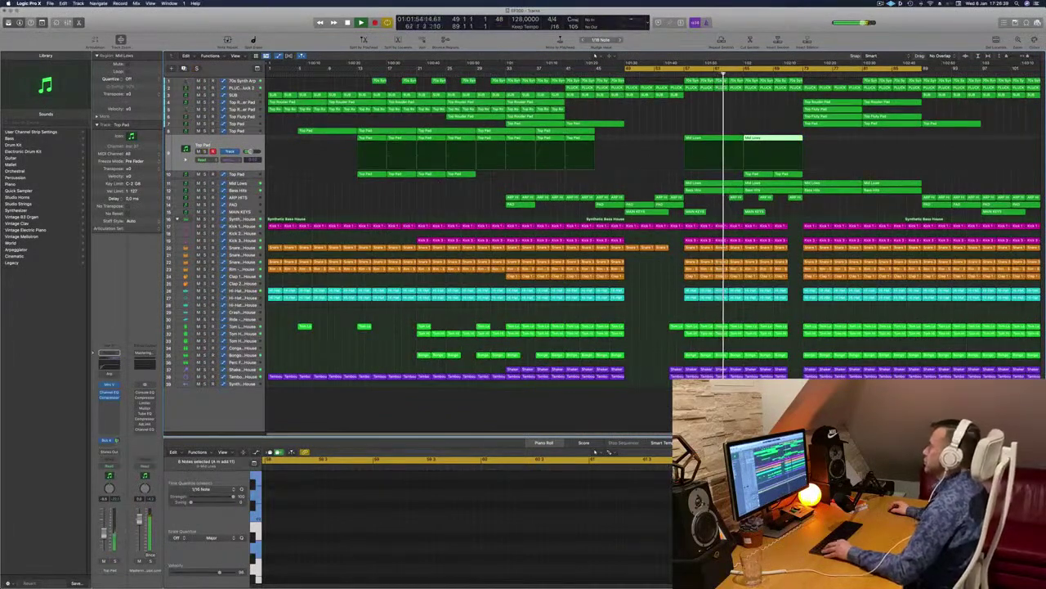
Copy the Top Fluty Pad region on track 5 from bar 73 to bar 81 and audition that track in solo.
scroll(448, 203, down, 1)
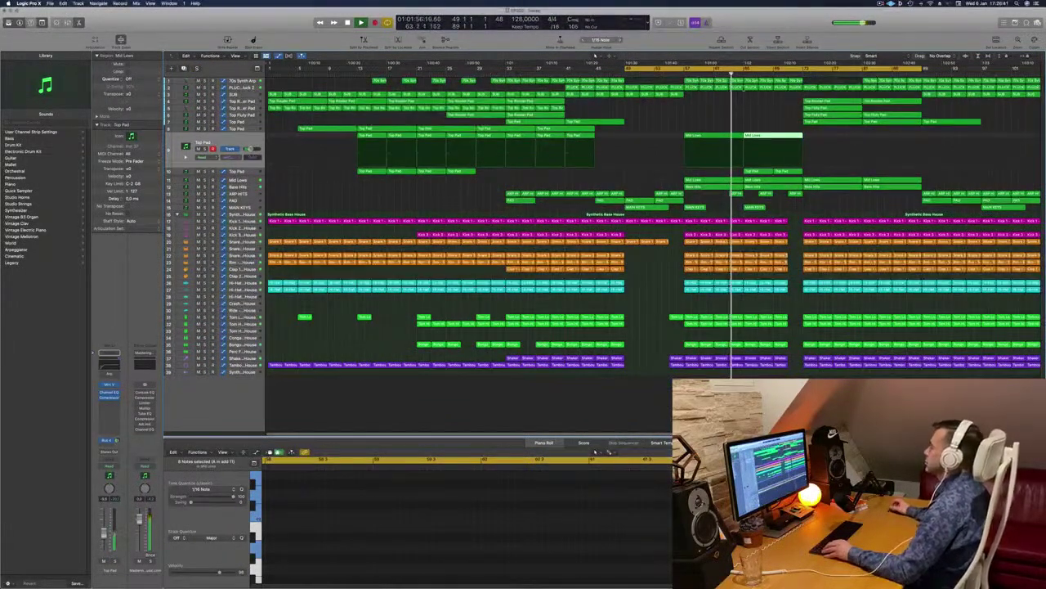
click(787, 74)
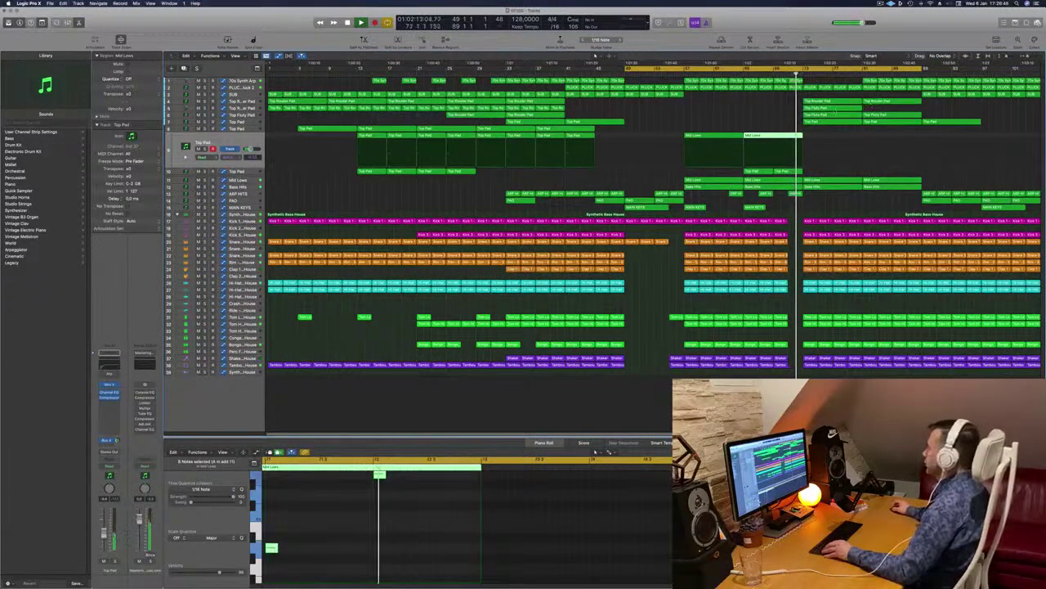
click(833, 108)
drag(833, 108, 893, 114)
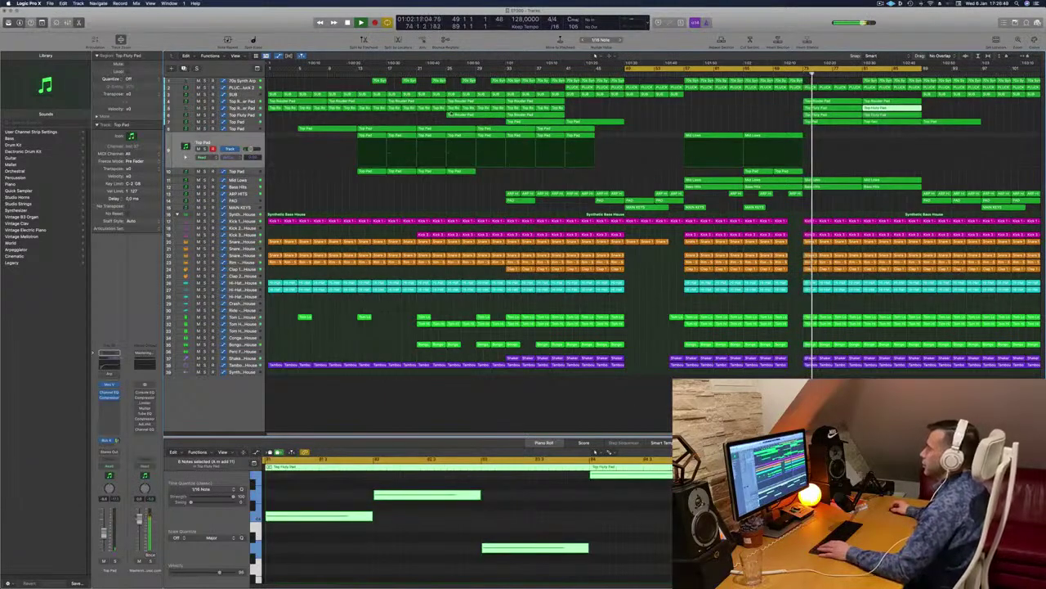
key(s)
click(205, 101)
click(204, 108)
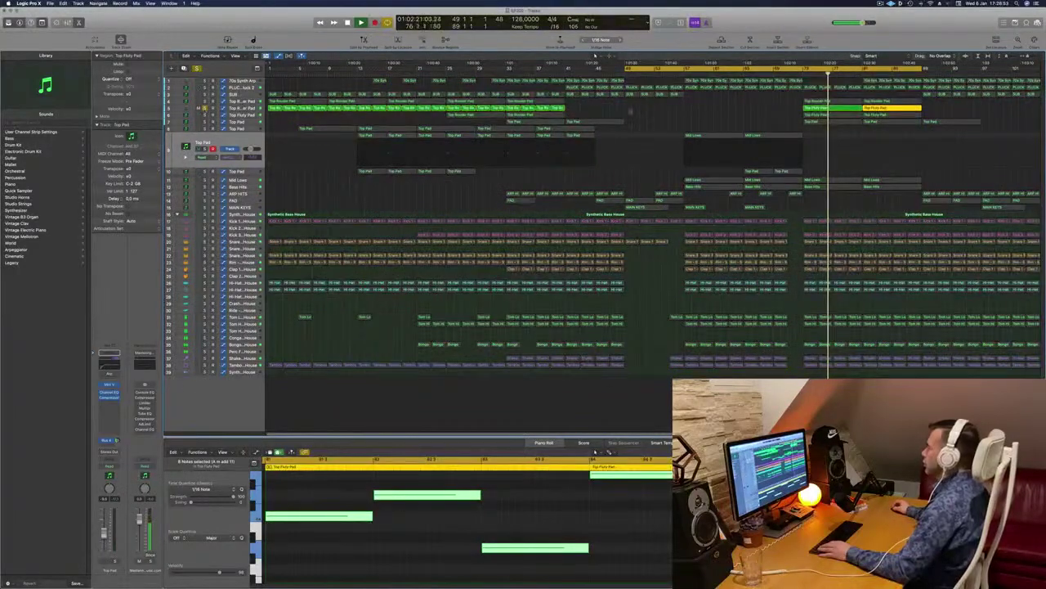
key(ctrl+s)
Transpose all notes of the Top Fluty Pad region at bar 73 on track 5 up one octave.
click(550, 540)
key(super+a)
key(alt+shift+Up)
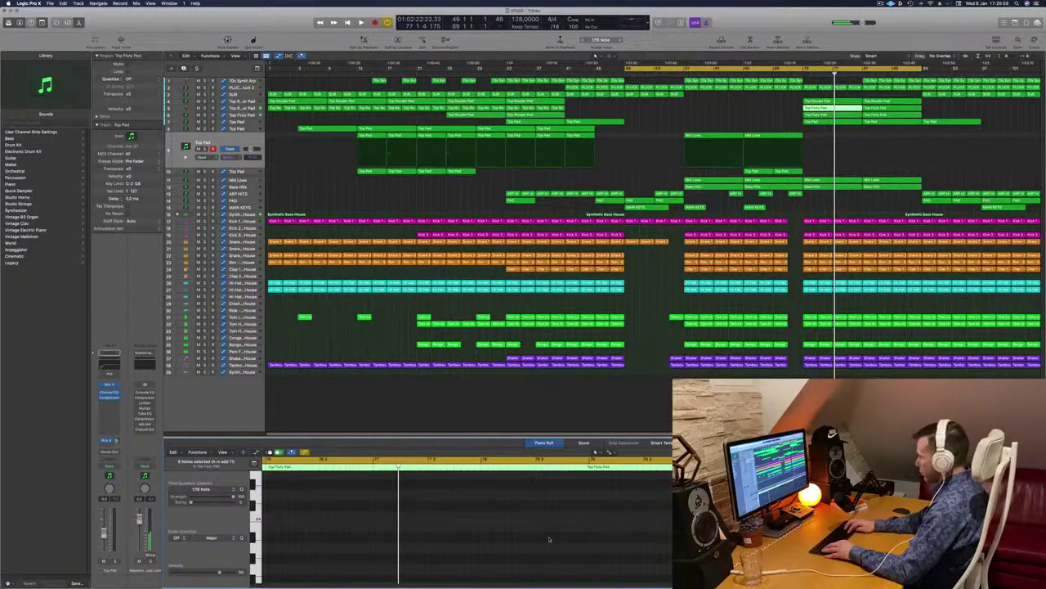
Play from just before bar 73 and compare the Top Fluty Pad parts, briefly soloing track 5.
key(space)
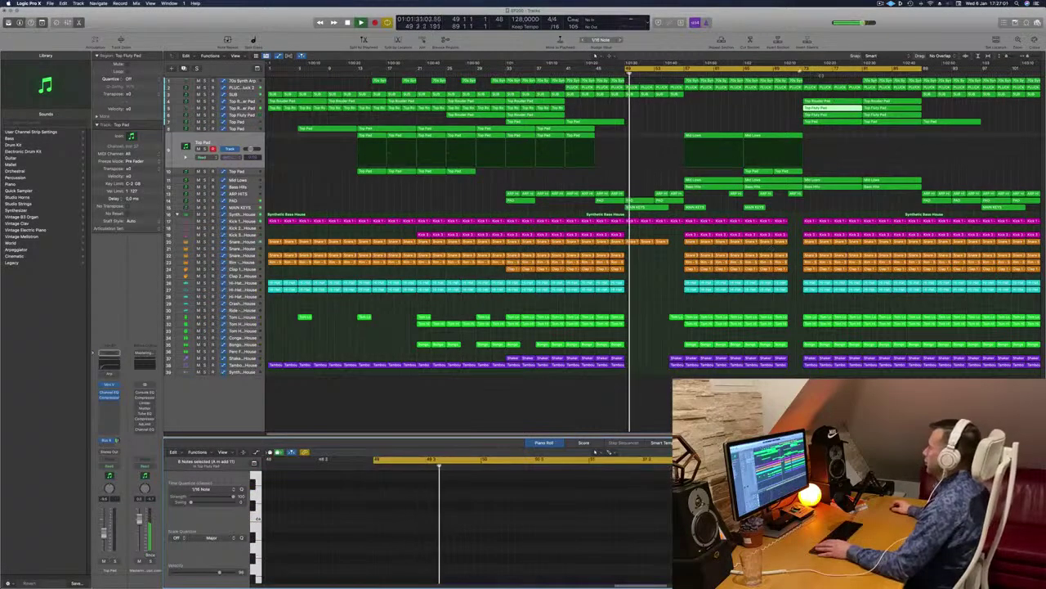
click(797, 73)
click(768, 109)
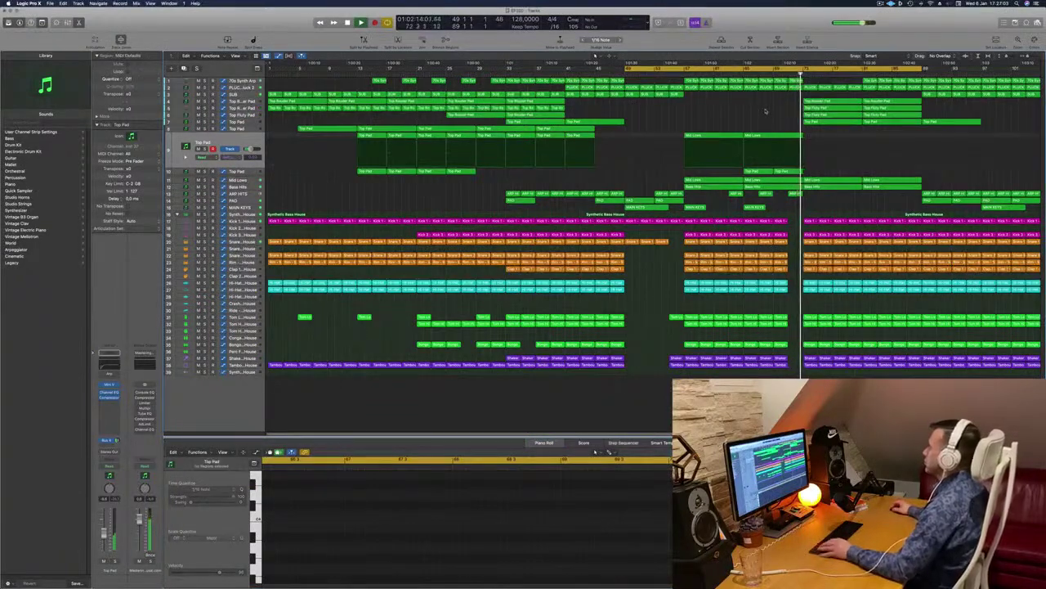
click(837, 116)
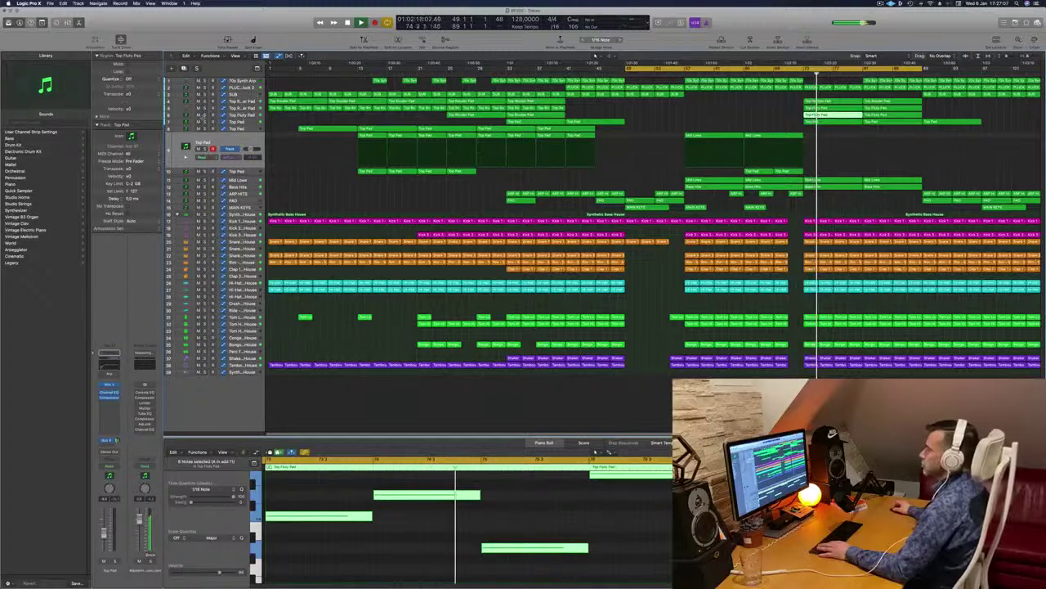
key(s)
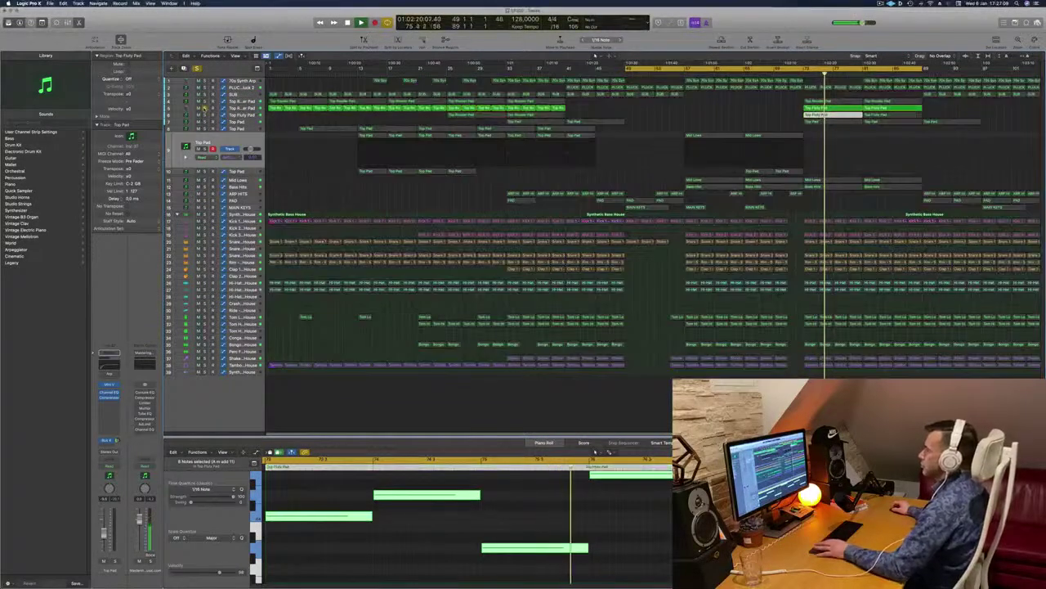
key(s)
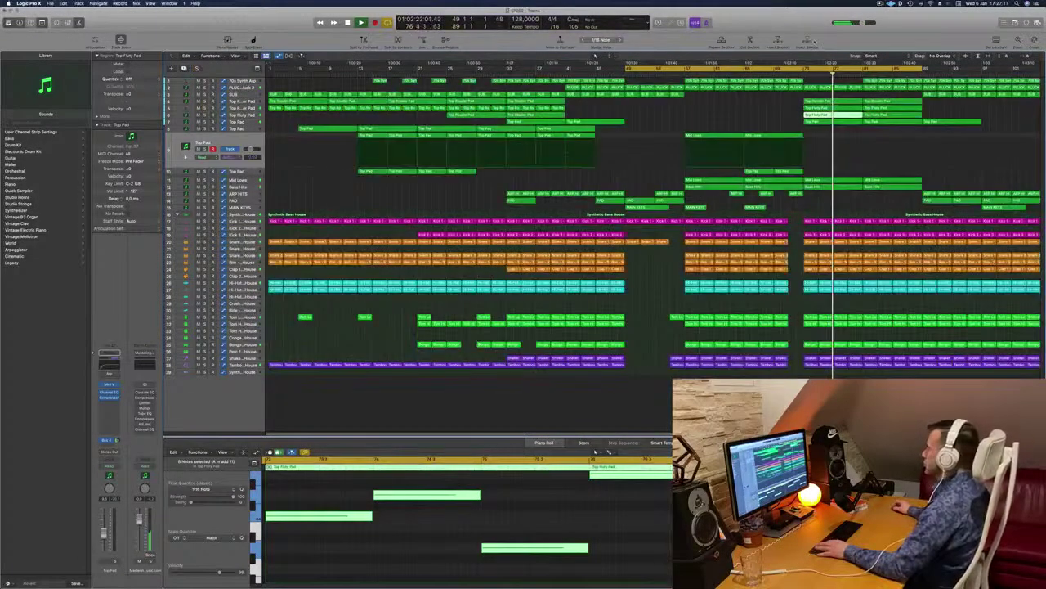
Replace the Top Fluty Pad region at bar 81 on track 6 with a copy of the region at bar 73.
click(798, 74)
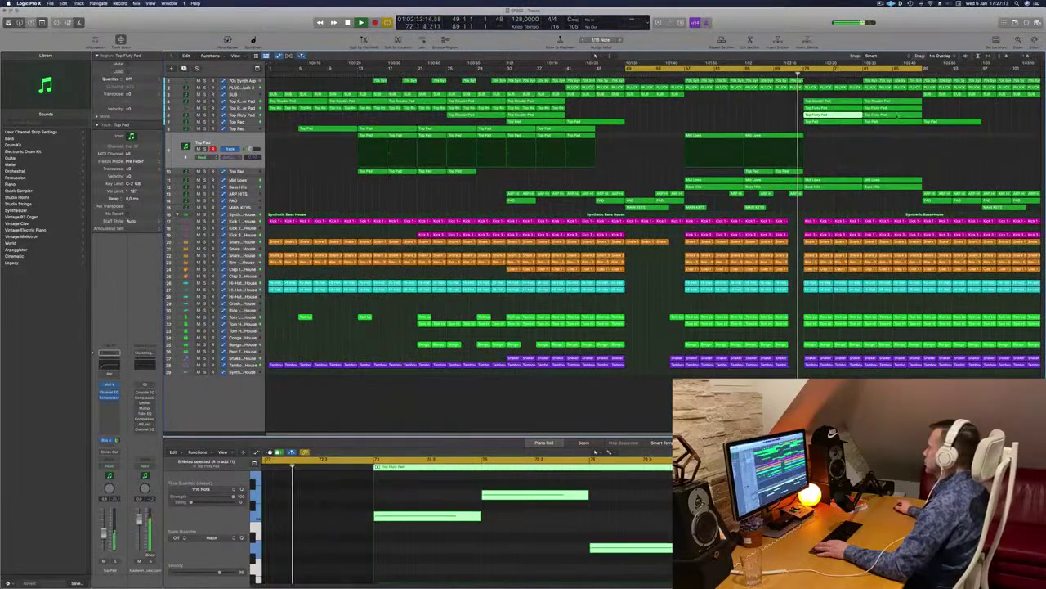
click(897, 116)
click(834, 116)
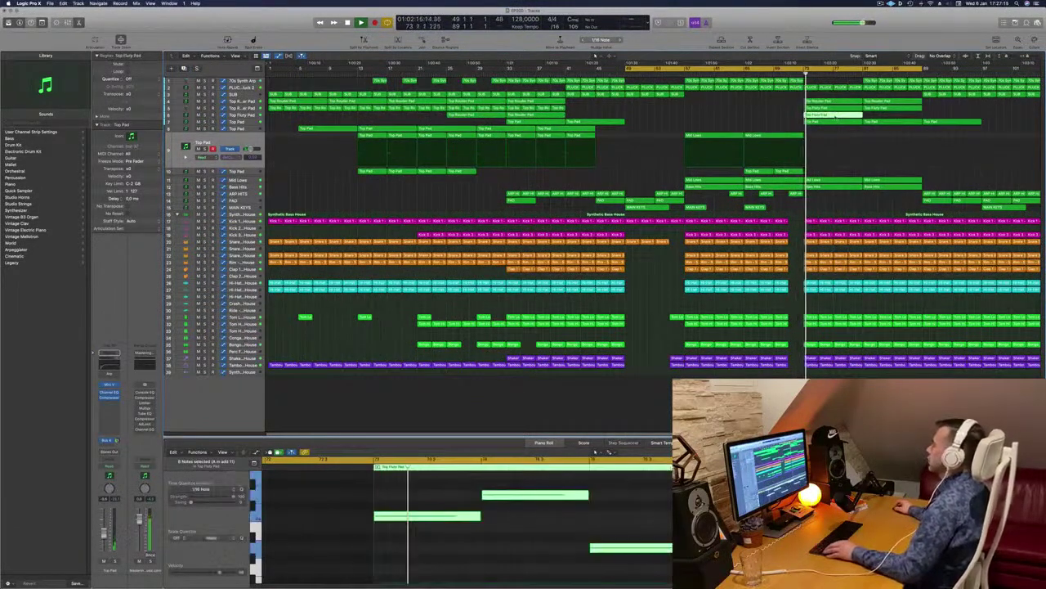
drag(833, 116, 898, 121)
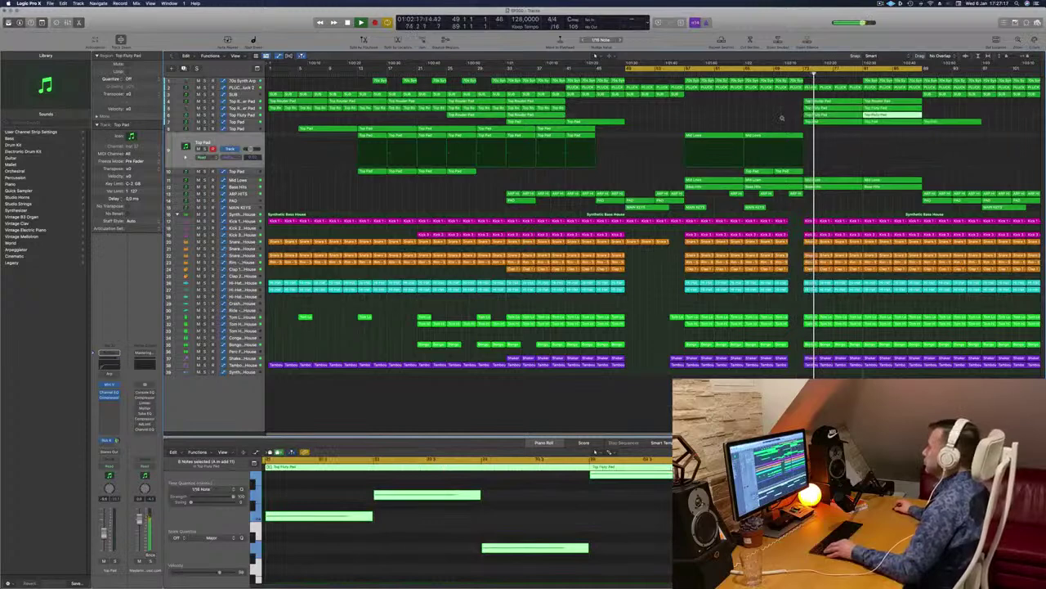
click(777, 121)
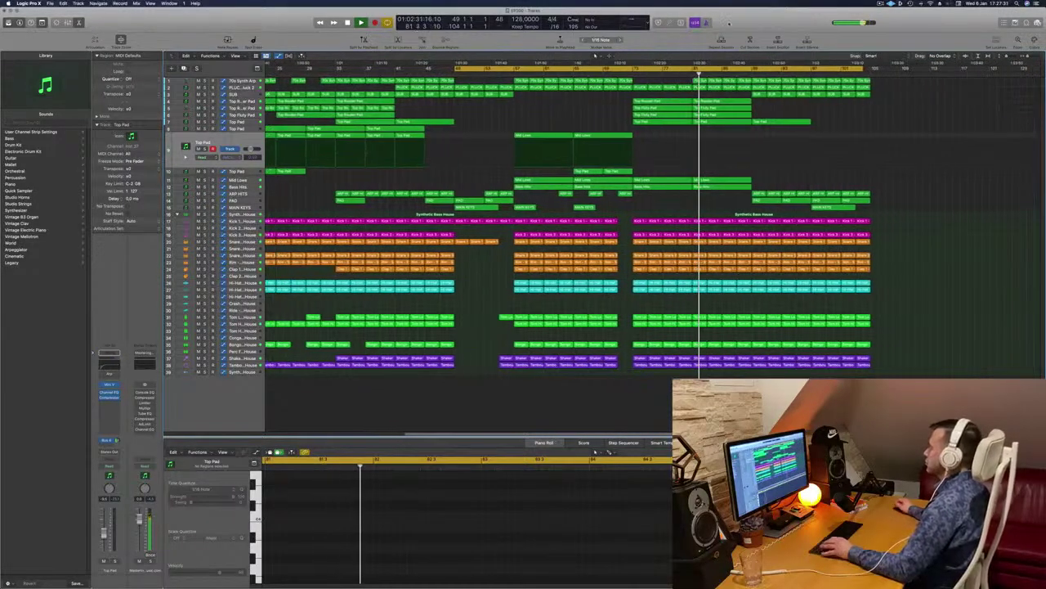
Play from just before bar 73 and transpose all notes of the Top Fluty Pad region at bar 81 on track 5 down two octaves.
click(626, 74)
click(666, 115)
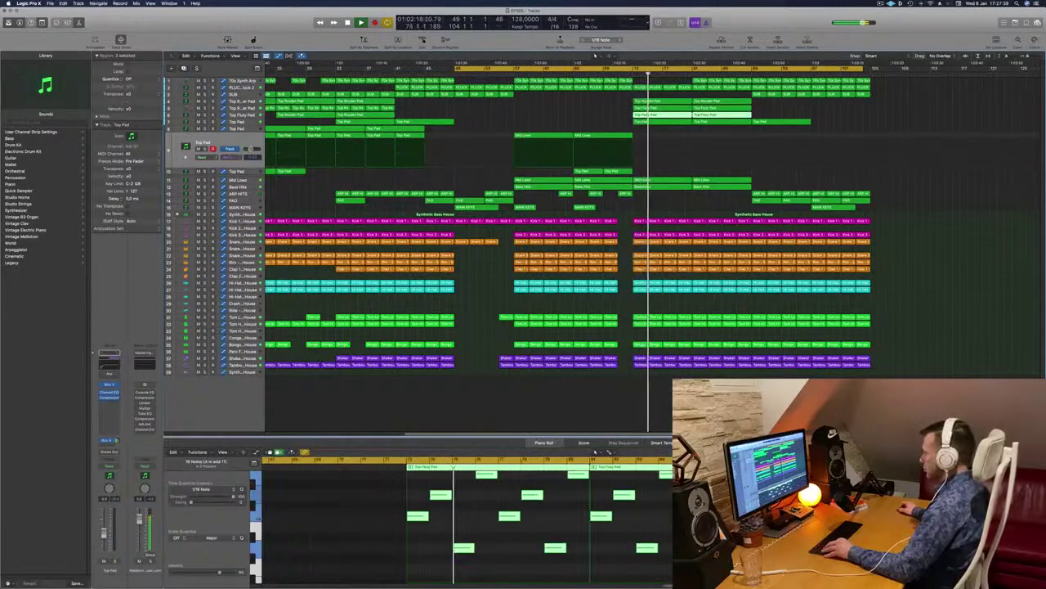
click(756, 108)
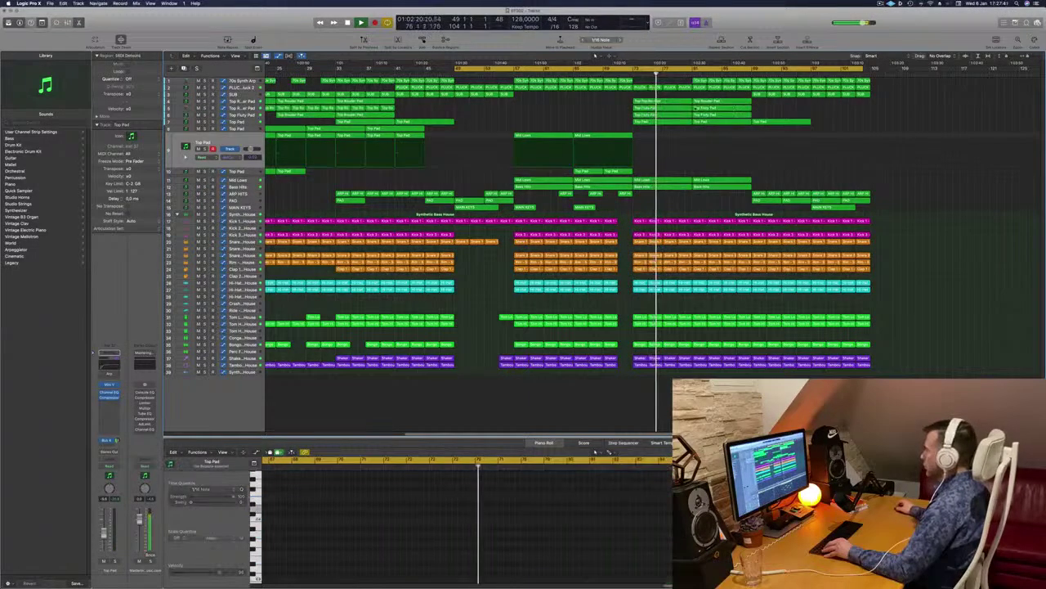
drag(705, 108, 677, 109)
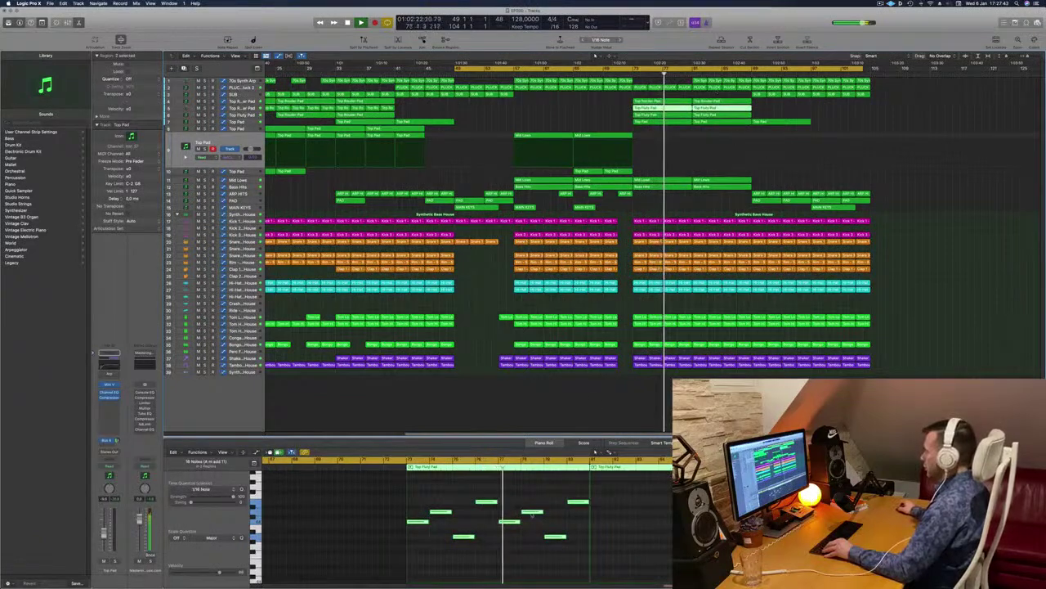
scroll(532, 515, up, 5)
scroll(633, 527, down, 1)
scroll(632, 527, up, 2)
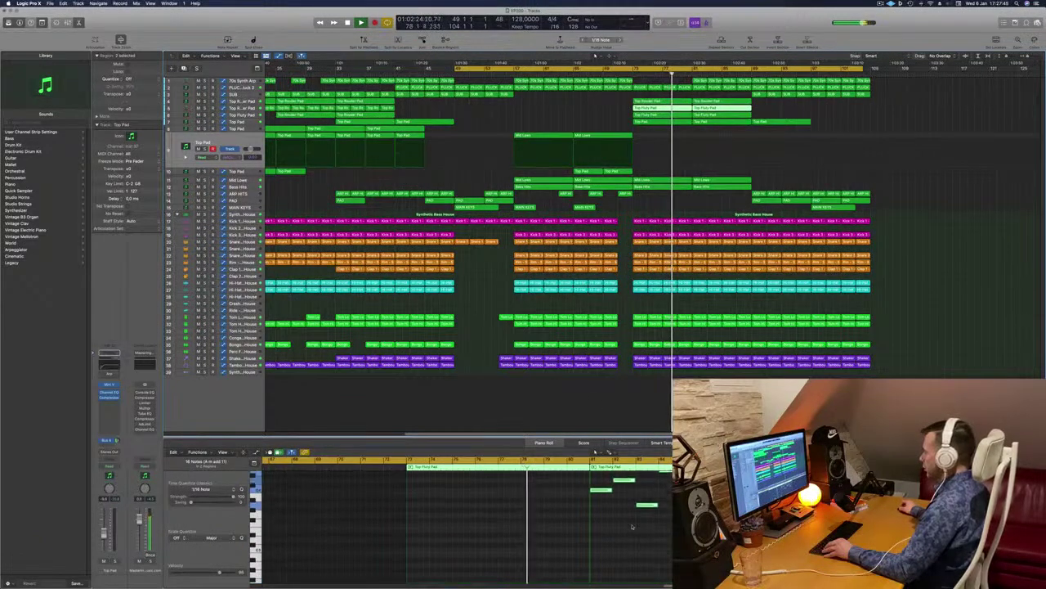
scroll(631, 527, up, 2)
drag(601, 485, 679, 542)
key(alt+shift+Down)
key(alt+shift+Down)
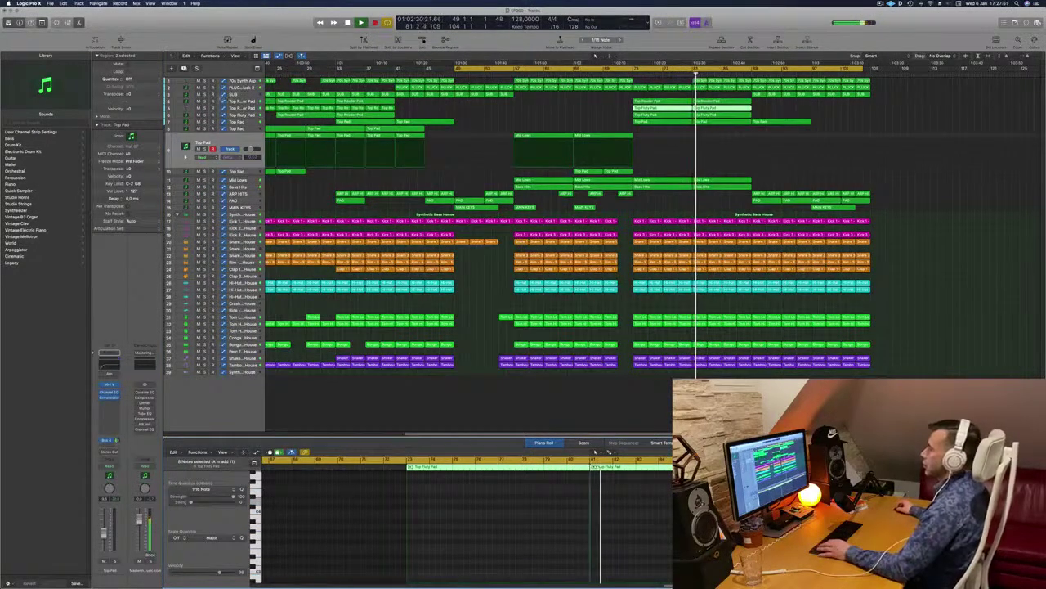
Audition pad track 4 and the SUB track briefly in solo from about bar 81.
key(ctrl+s)
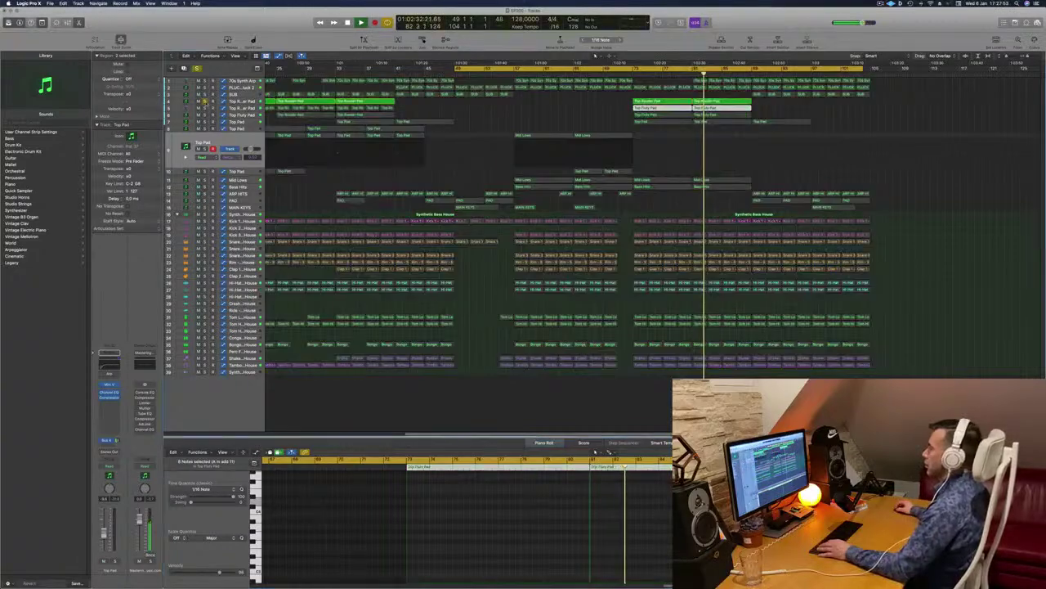
click(205, 101)
click(205, 95)
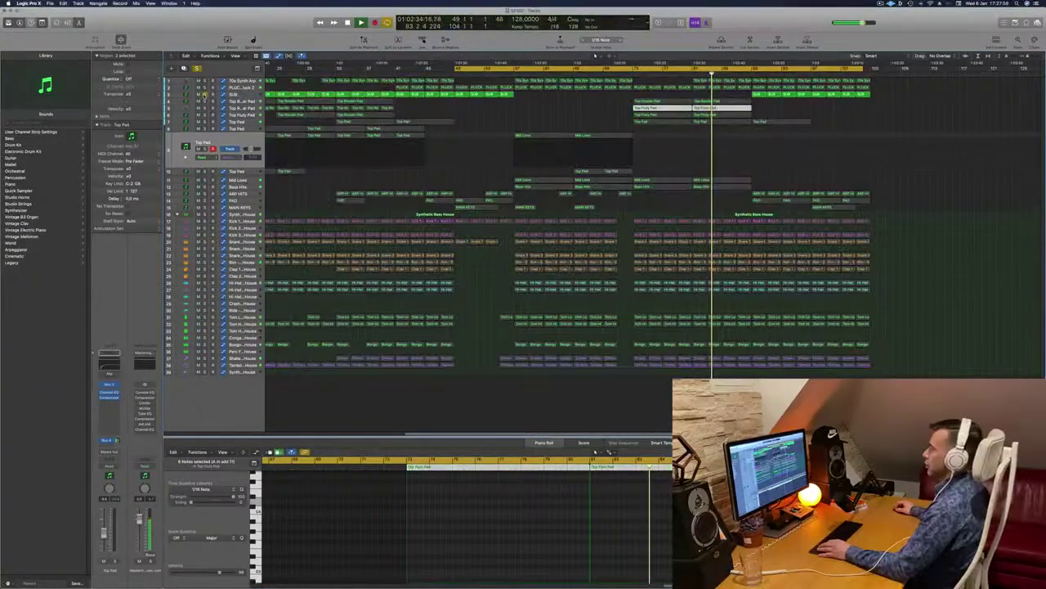
click(205, 95)
key(super+Left)
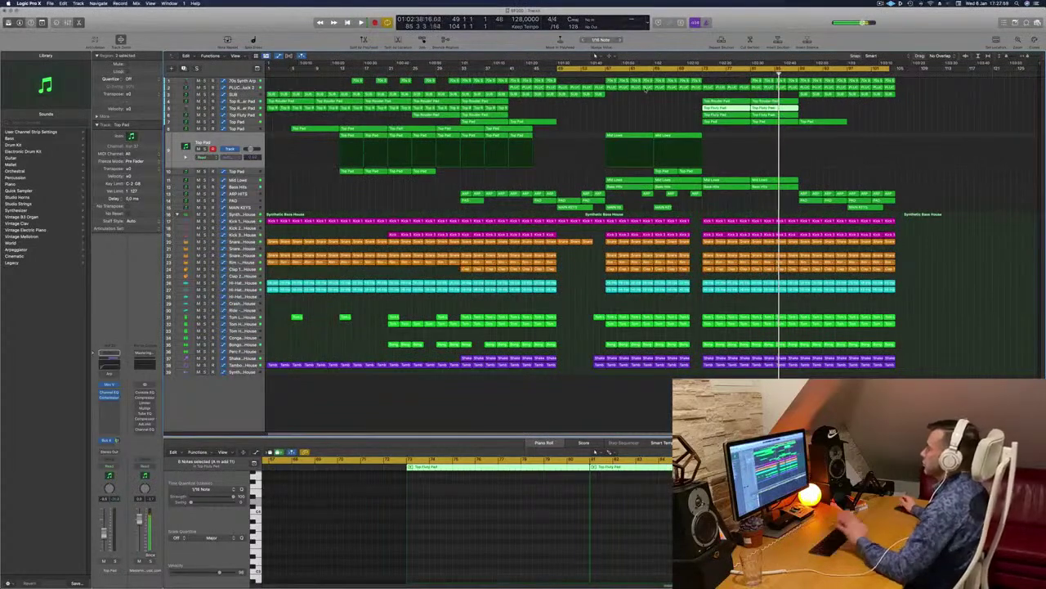
Play the arrangement from bar 49 and check the automation of the PLUCK track.
key(space)
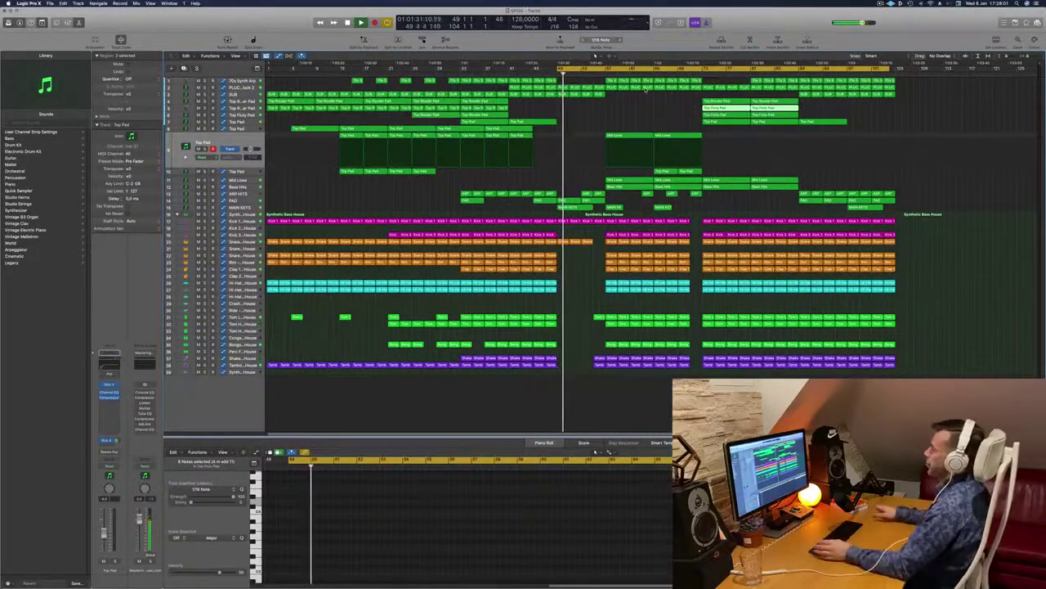
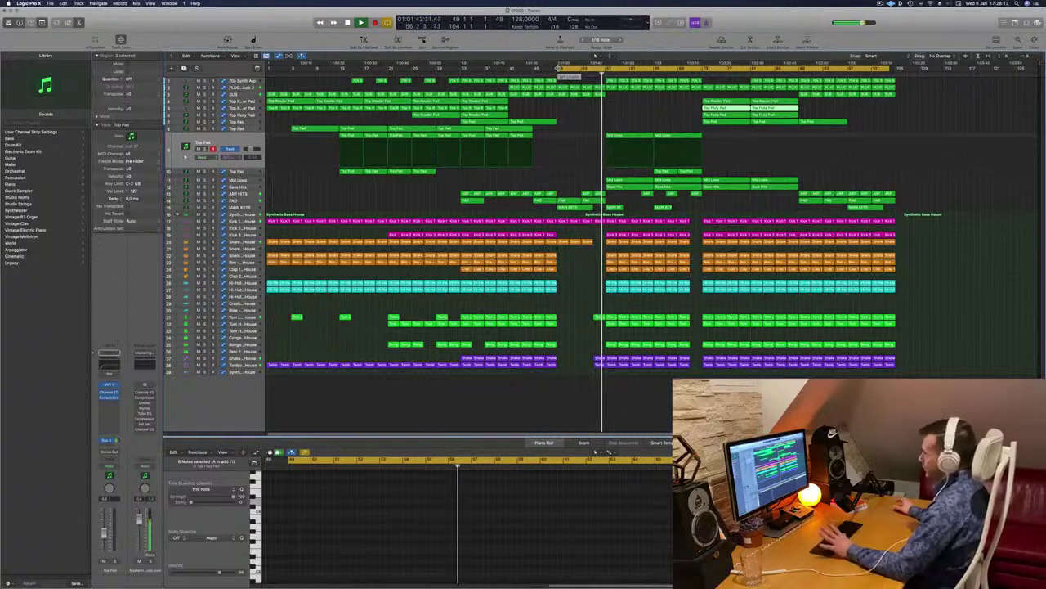
click(646, 120)
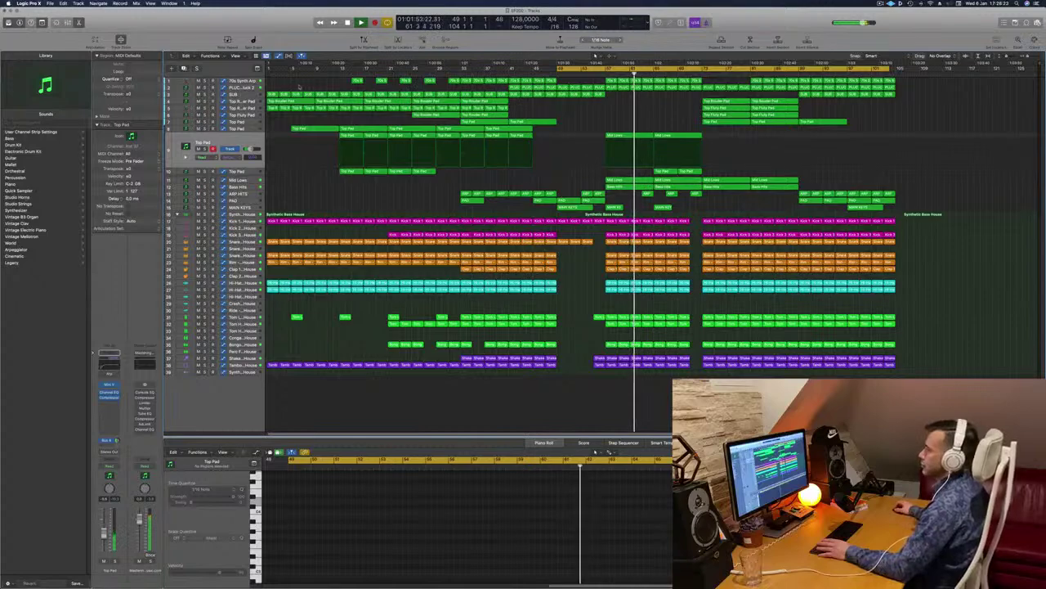
click(239, 88)
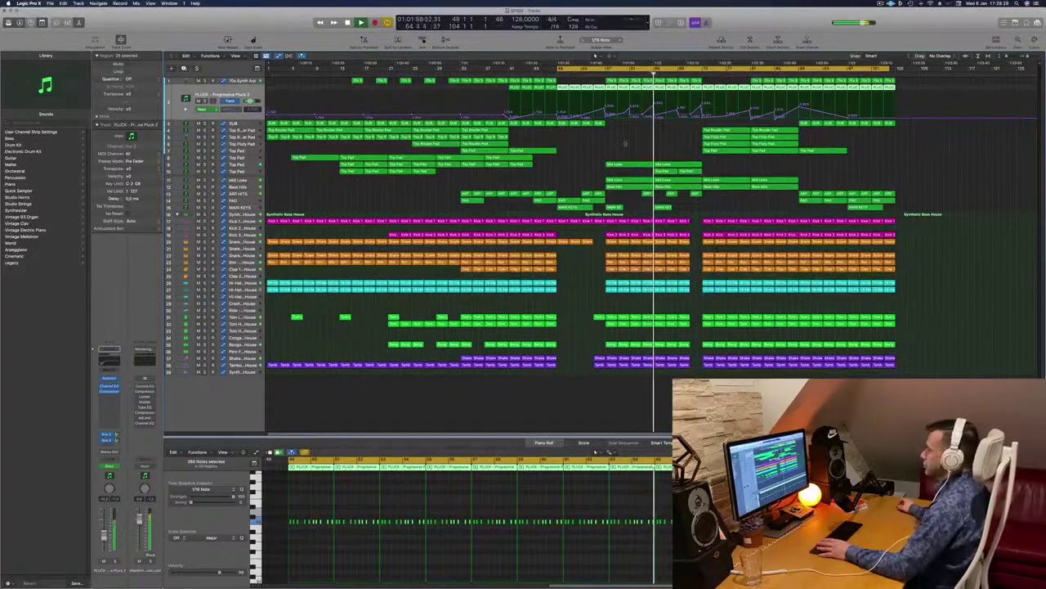
click(633, 144)
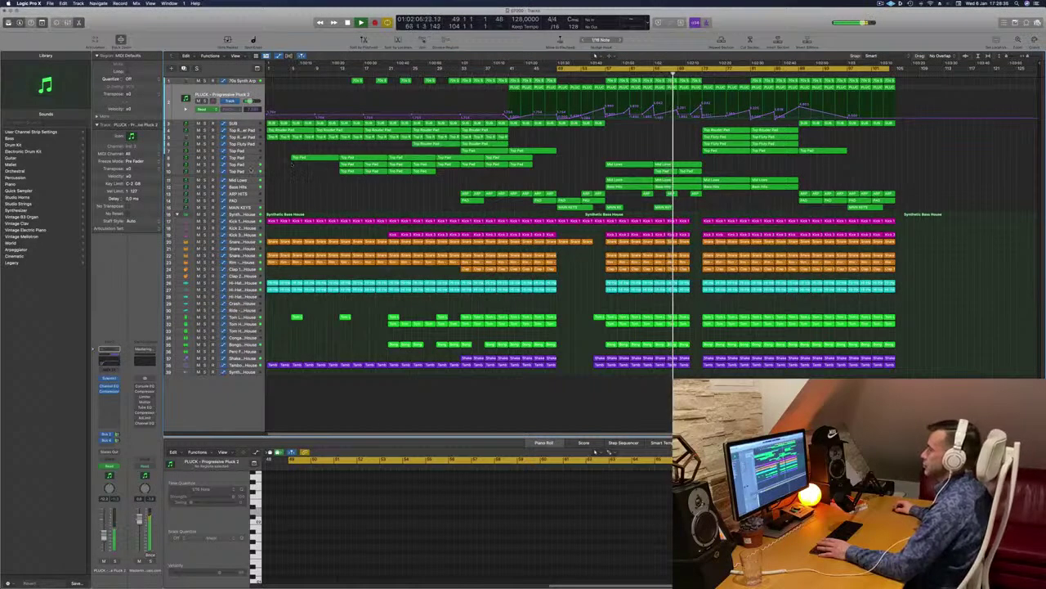
Show the delay feedback automation lane of Top Pad track 10 and adjust its curve between bars 65 and 73.
click(250, 172)
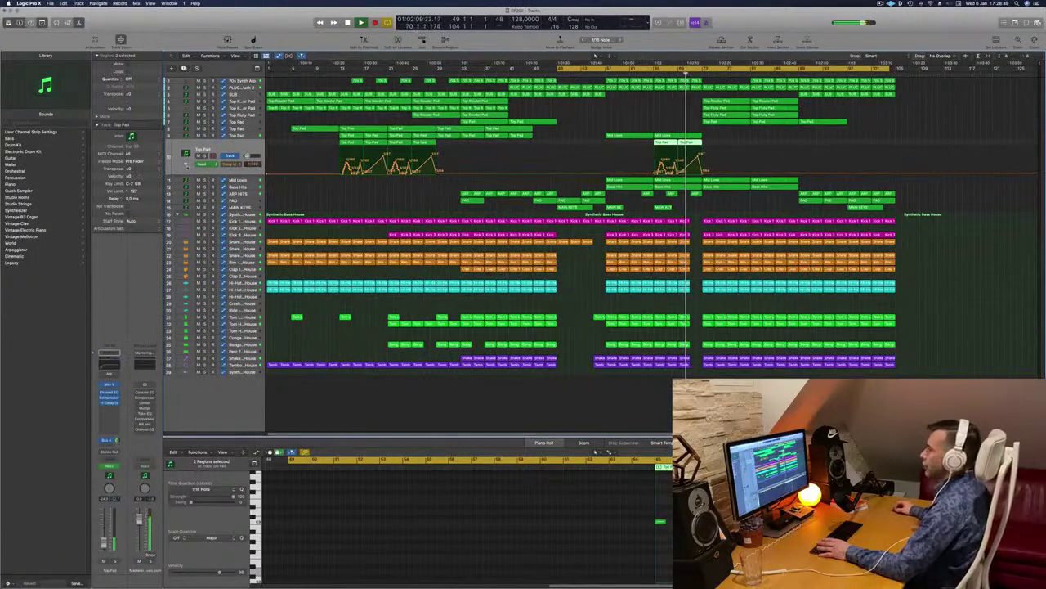
click(185, 165)
click(186, 165)
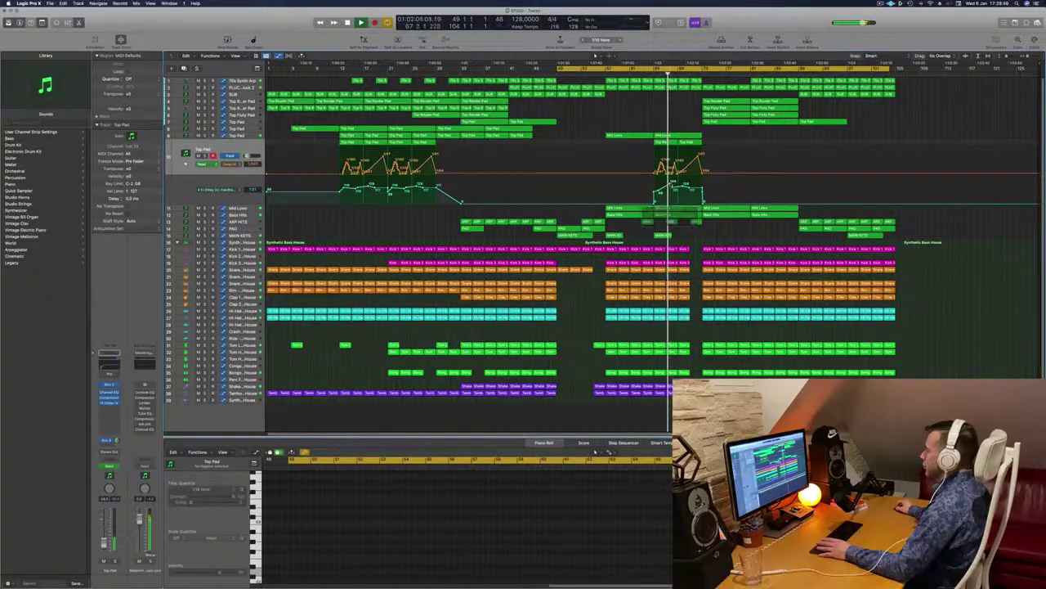
click(674, 190)
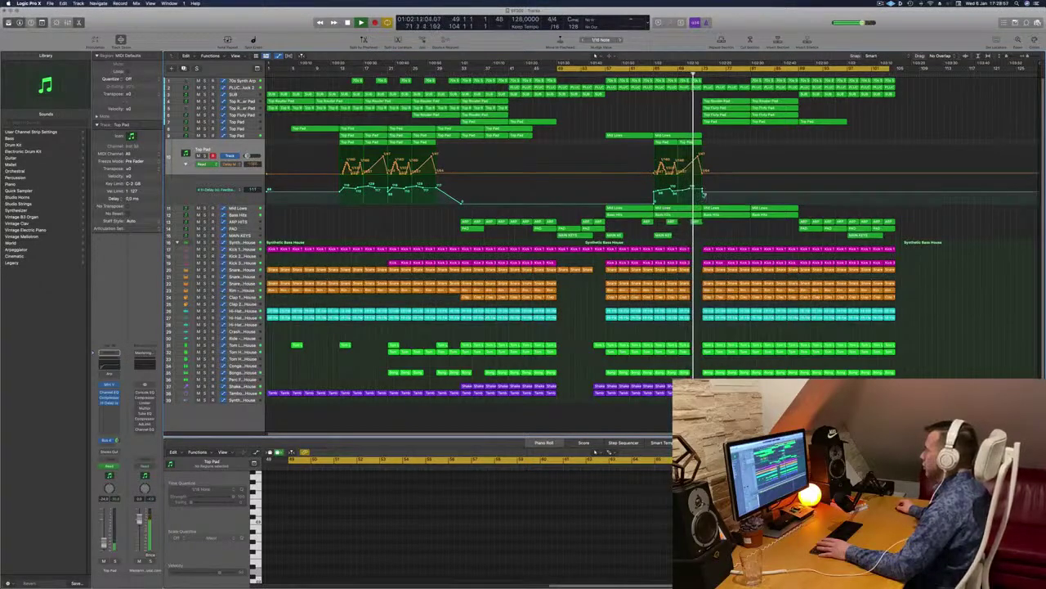
Add a delay feedback automation point at bar 81 on Top Pad track 10 and lower it for a gradual fall from bar 73.
click(675, 79)
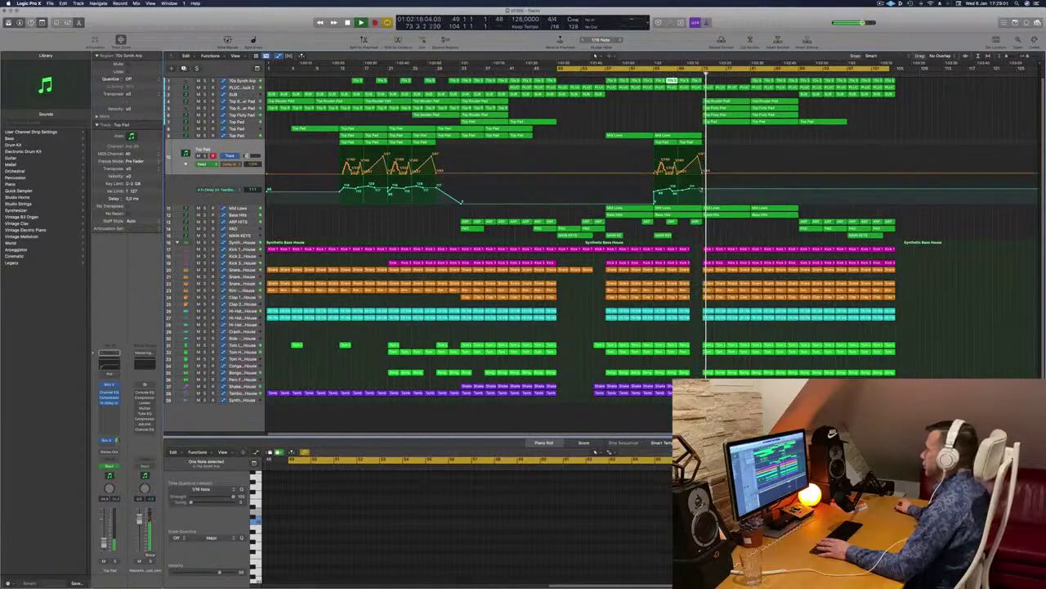
click(750, 190)
drag(752, 190, 752, 195)
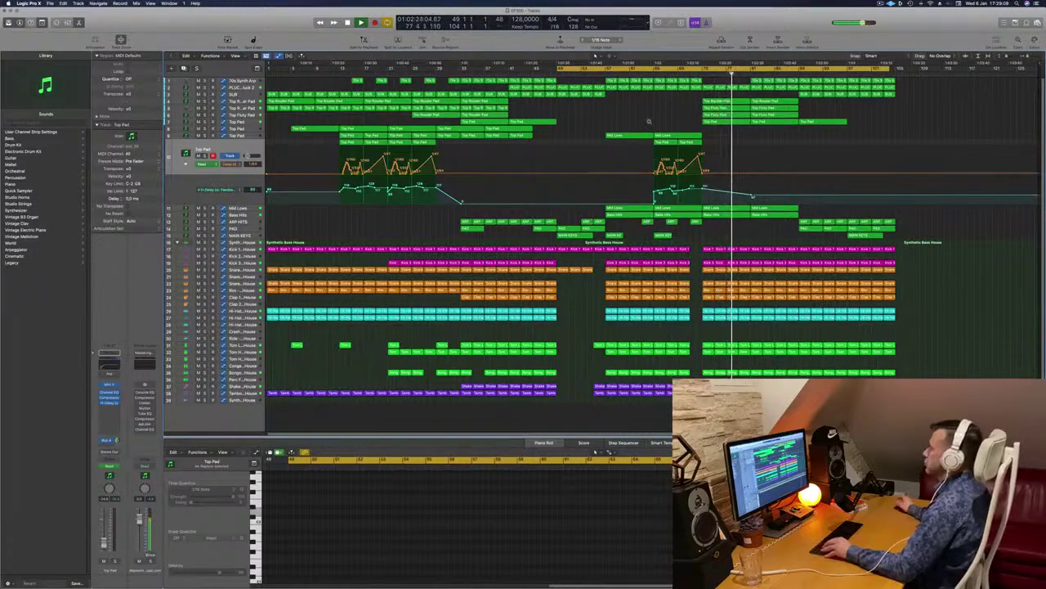